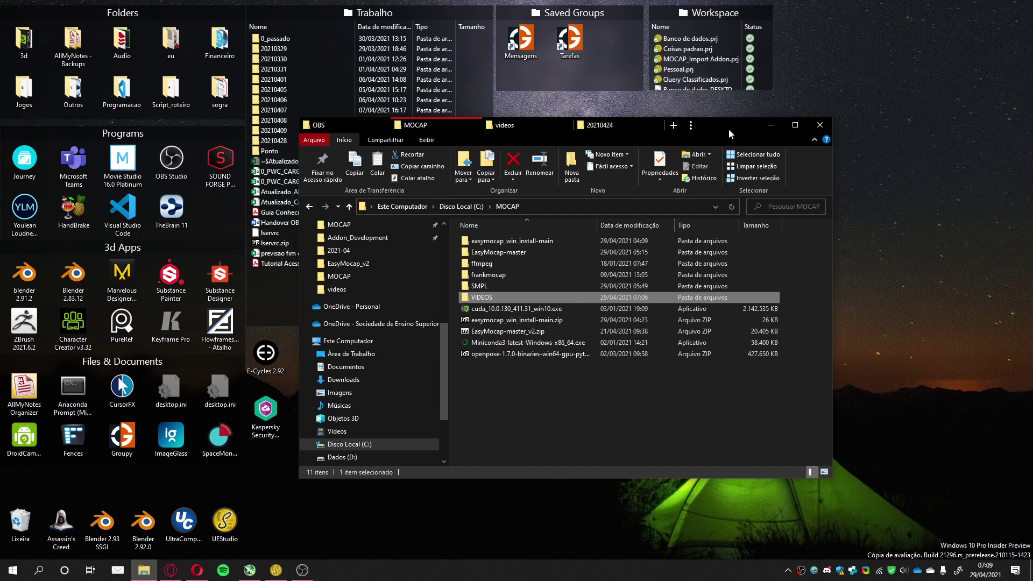
- Open the Calibration folder inside MOCAP\VIDEOS and play the video 1_galaxy_s8.mp4
{"action": "left_click_drag", "start_coordinate": [729, 128], "coordinate": [496, 83]}
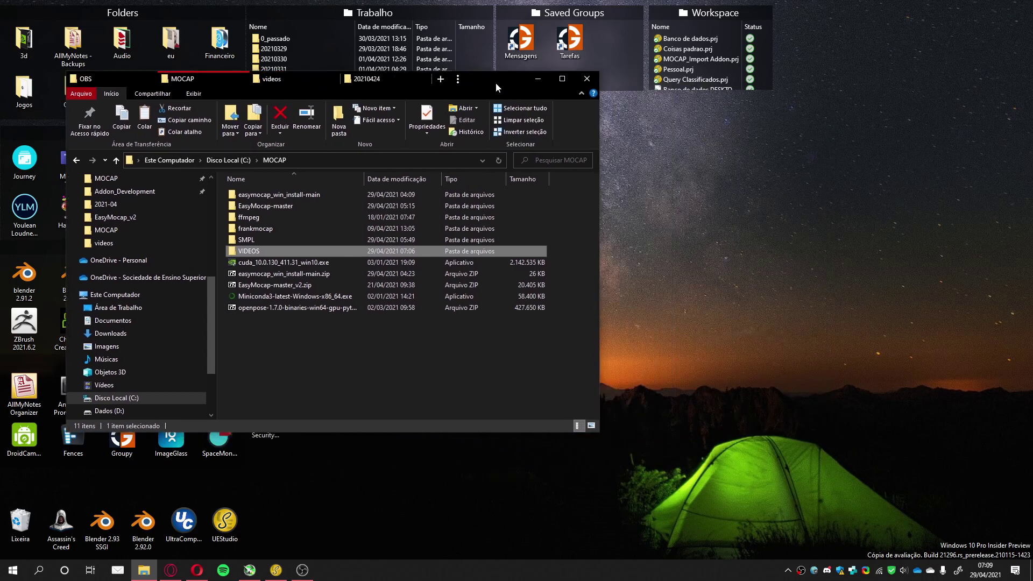
{"action": "double_click", "coordinate": [247, 251]}
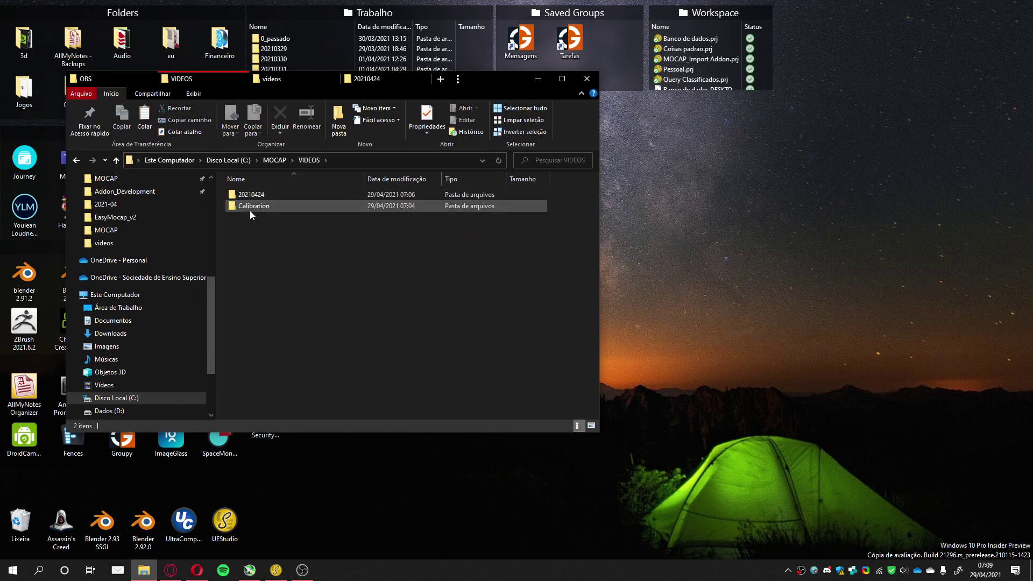
{"action": "mouse_move", "coordinate": [244, 212]}
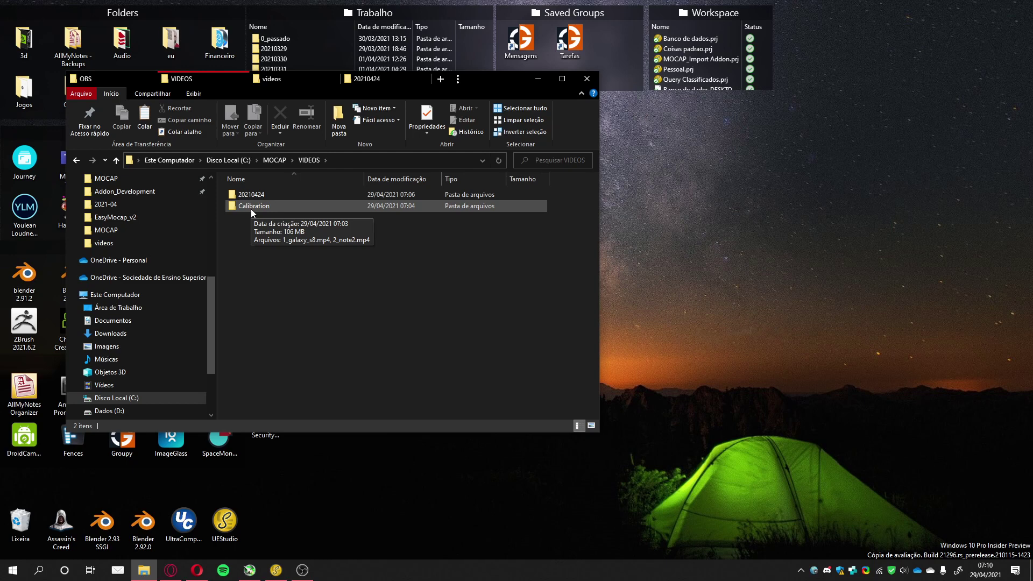
{"action": "double_click", "coordinate": [251, 207]}
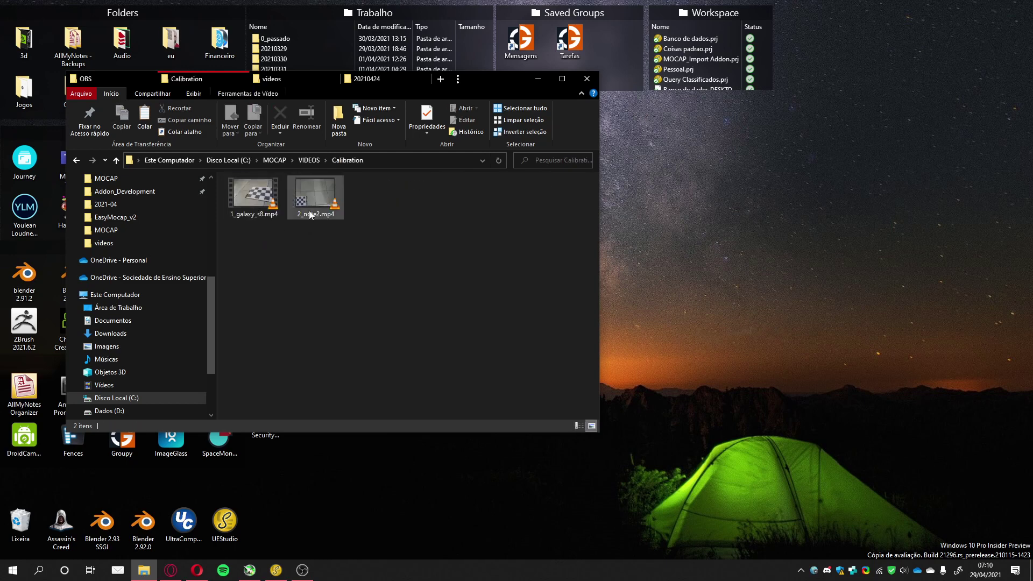
{"action": "double_click", "coordinate": [250, 192]}
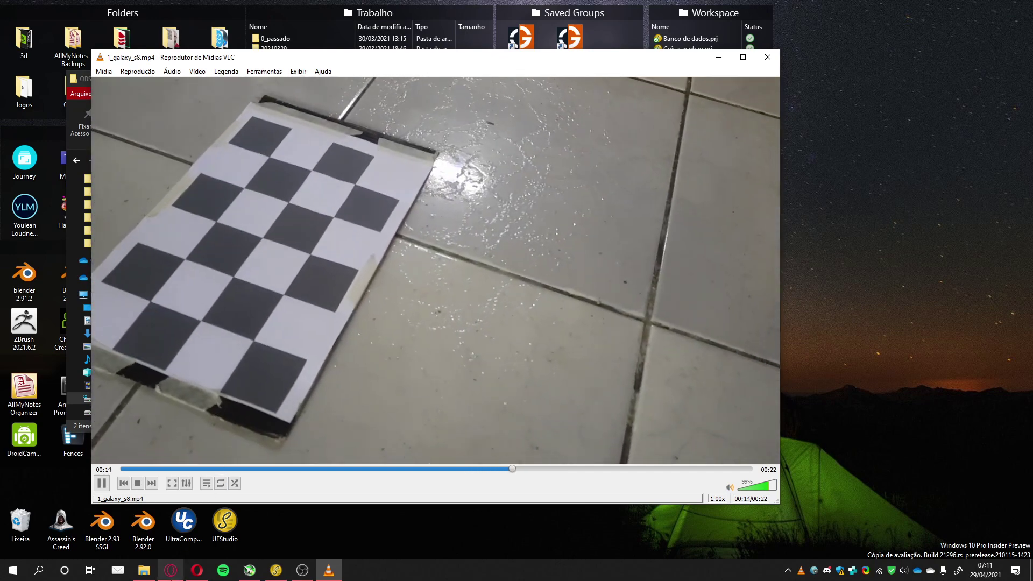
- Return to the MOCAP folder and view the chessboard pattern out - 4x6 - 60_menor.pdf in easymocap_win_install-main
{"action": "mouse_move", "coordinate": [171, 569]}
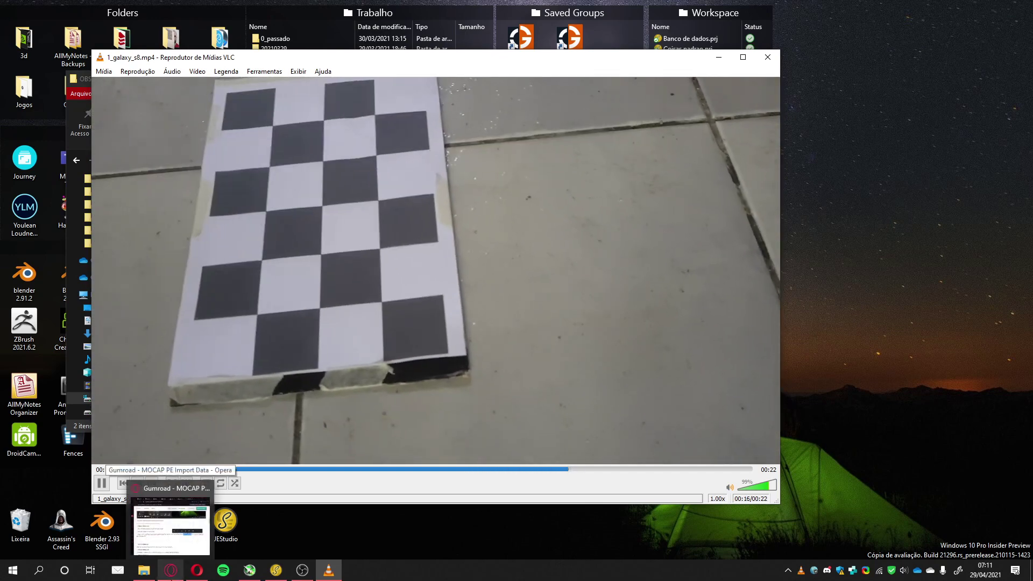
{"action": "left_click", "coordinate": [143, 570]}
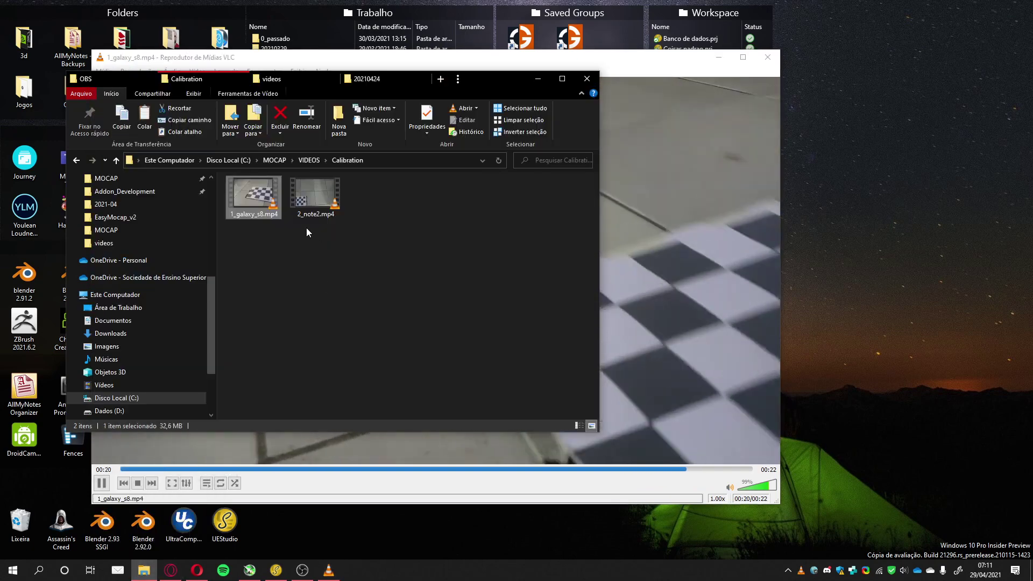
{"action": "left_click", "coordinate": [268, 161]}
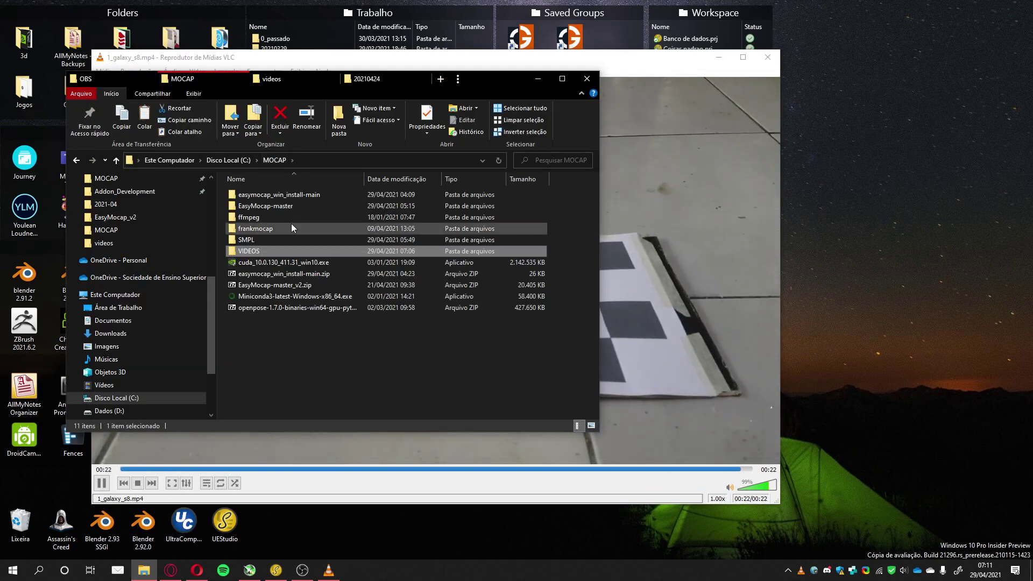
{"action": "double_click", "coordinate": [276, 196]}
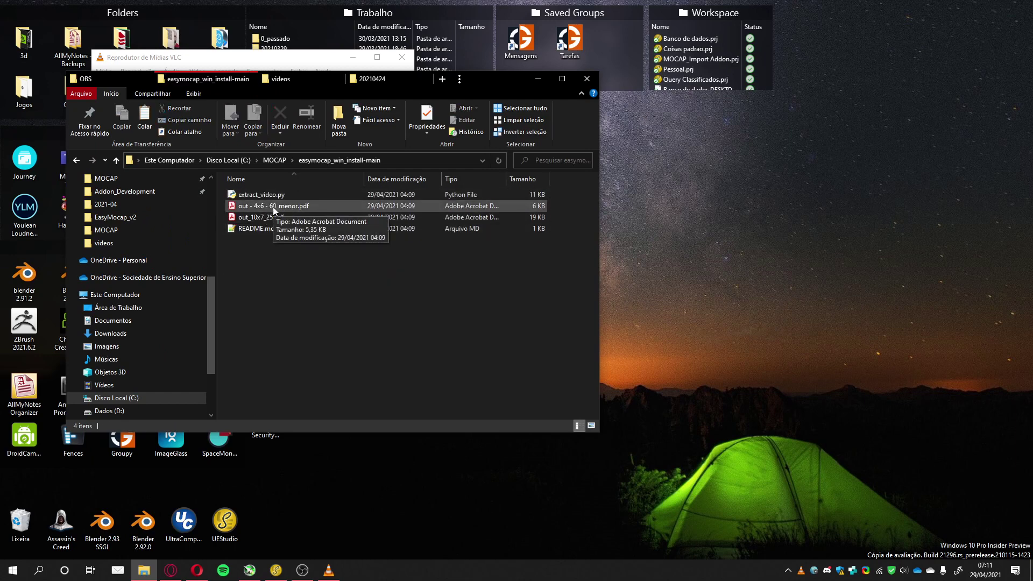
{"action": "left_click", "coordinate": [274, 209]}
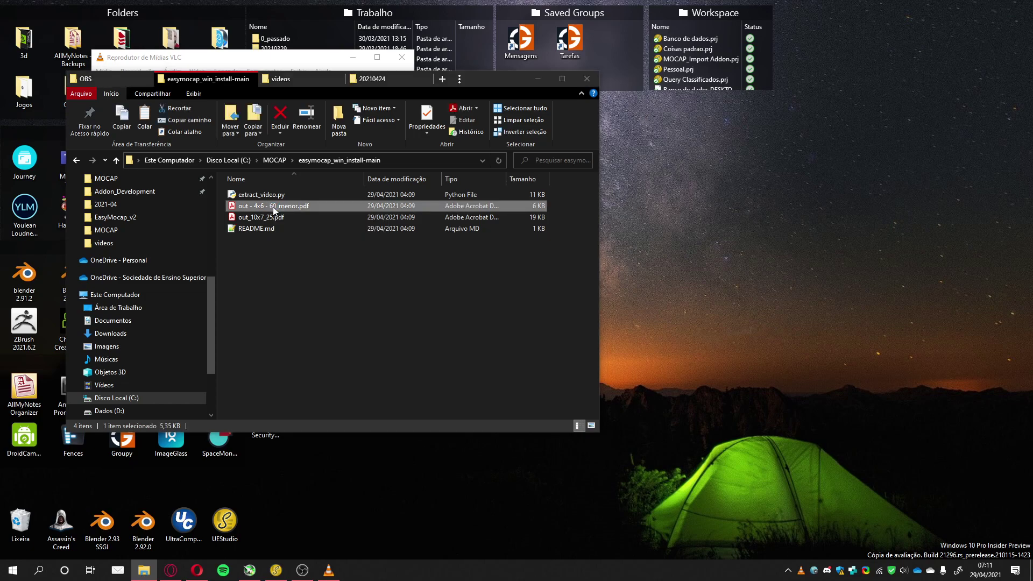
{"action": "double_click", "coordinate": [274, 207]}
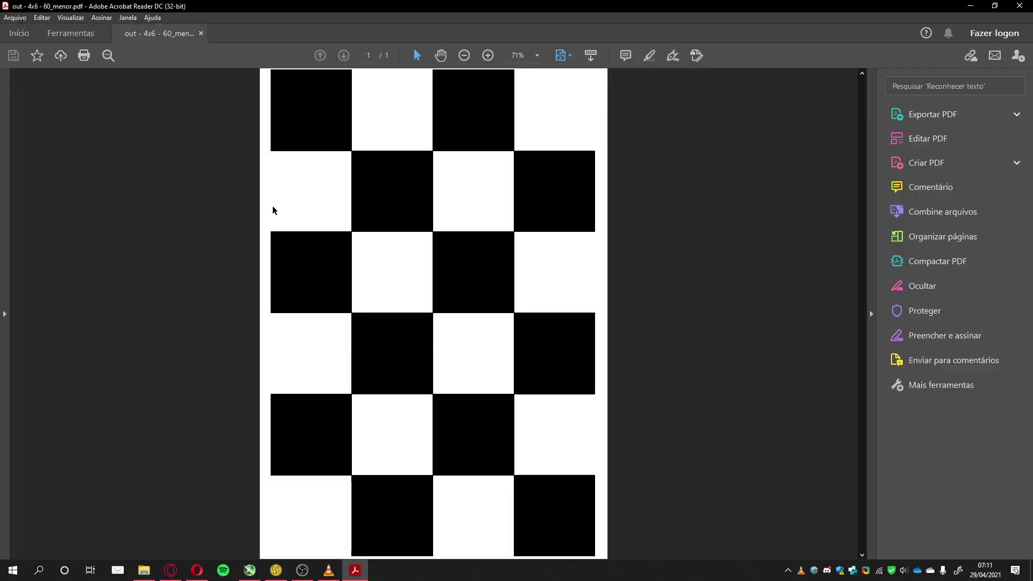
{"action": "left_click", "coordinate": [1020, 6]}
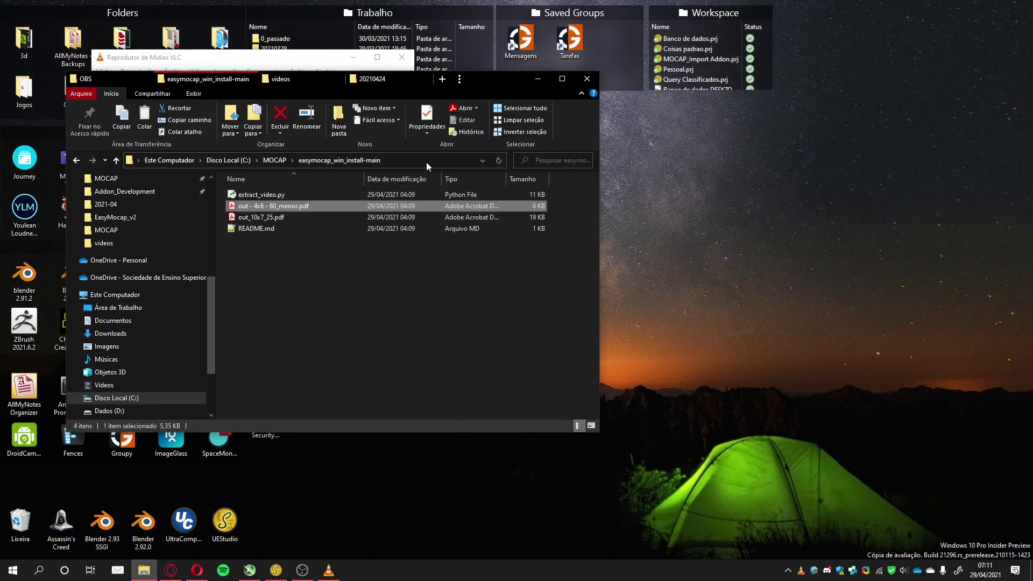
- View the chessboard pattern out_10x7_25.pdf and compare it with out - 4x6 - 60_menor.pdf
{"action": "left_click", "coordinate": [268, 219]}
{"action": "double_click", "coordinate": [268, 219]}
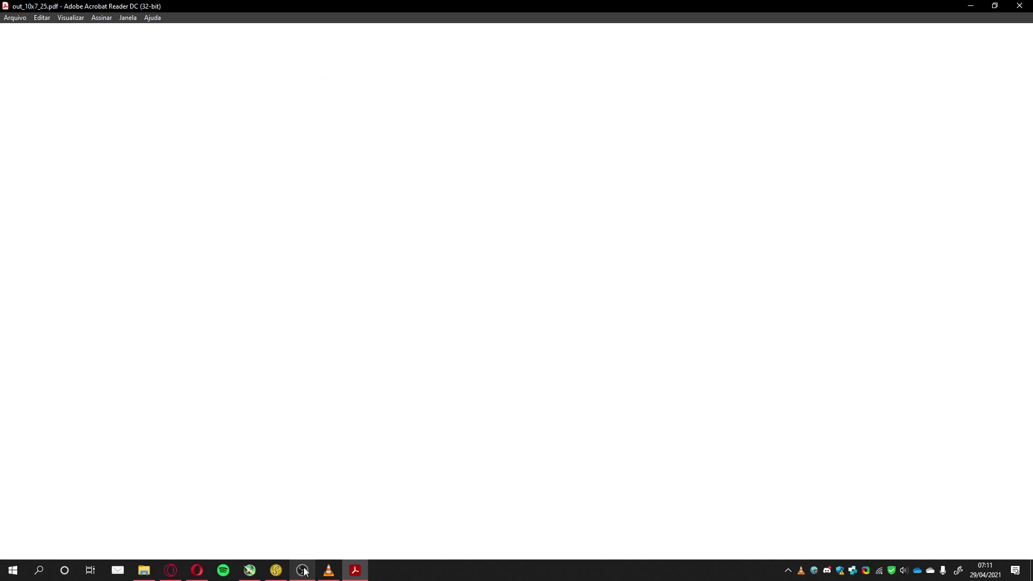
{"action": "left_click", "coordinate": [302, 570]}
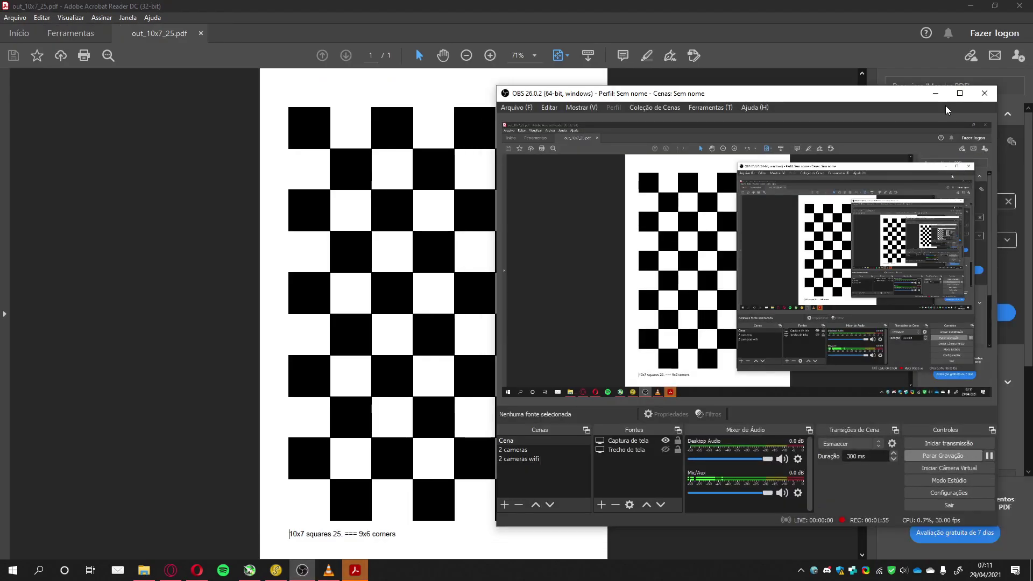
{"action": "left_click", "coordinate": [935, 93]}
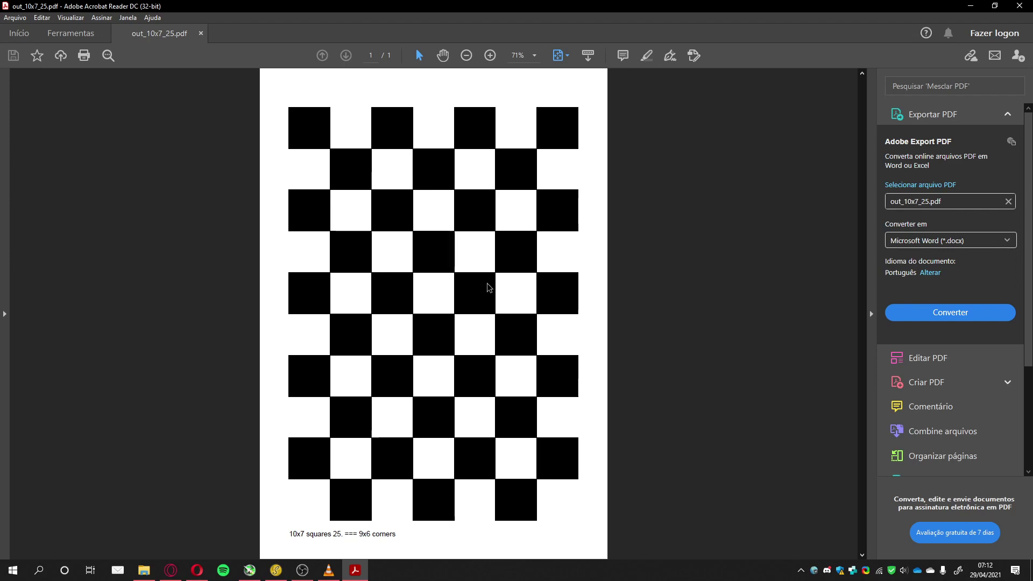
{"action": "left_click", "coordinate": [1020, 6]}
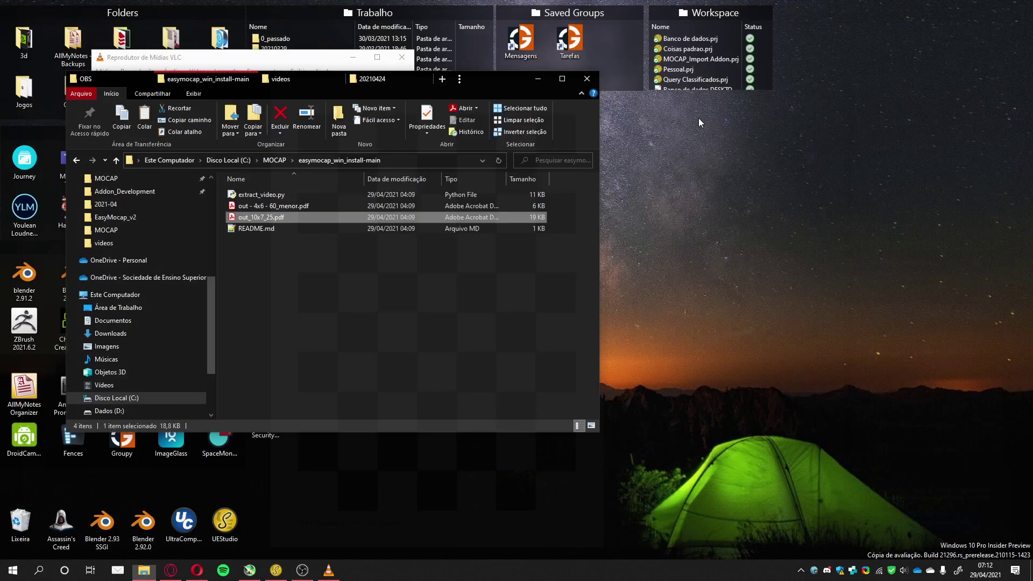
{"action": "double_click", "coordinate": [312, 205]}
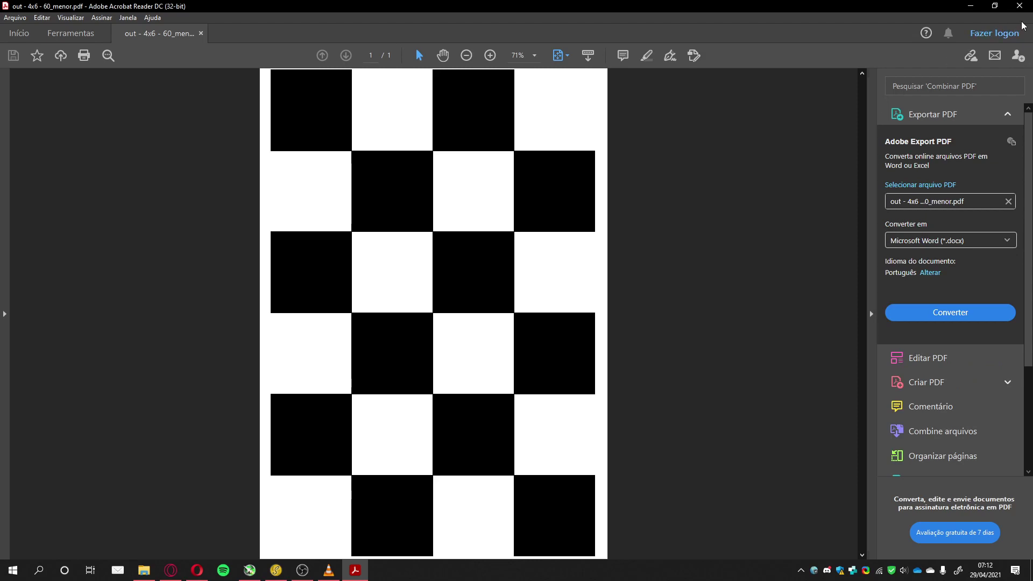
{"action": "left_click", "coordinate": [1020, 6]}
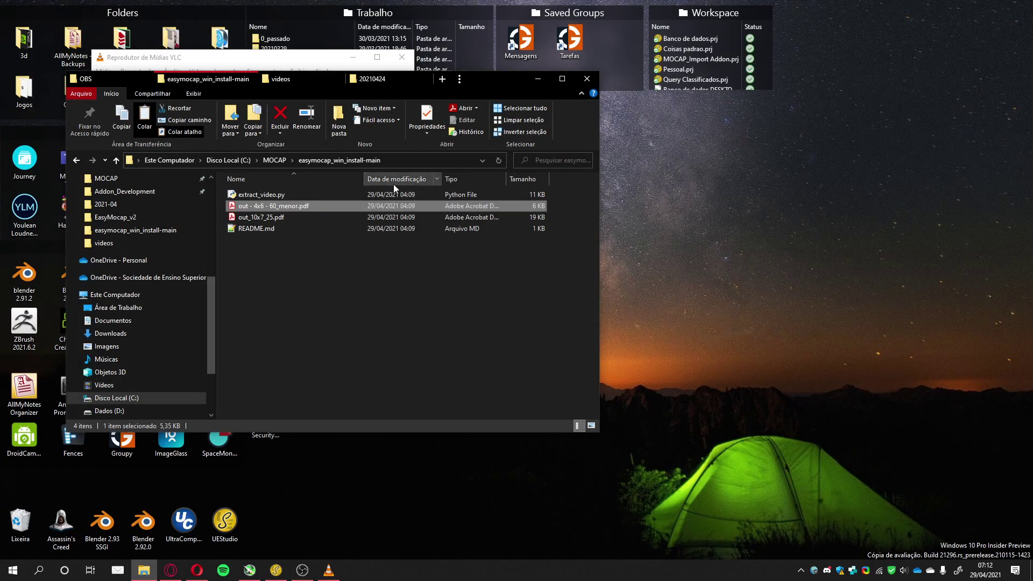
- Go back to the MOCAP\VIDEOS folder and replay 1_galaxy_s8.mp4 in the VLC media player
{"action": "left_click", "coordinate": [274, 160]}
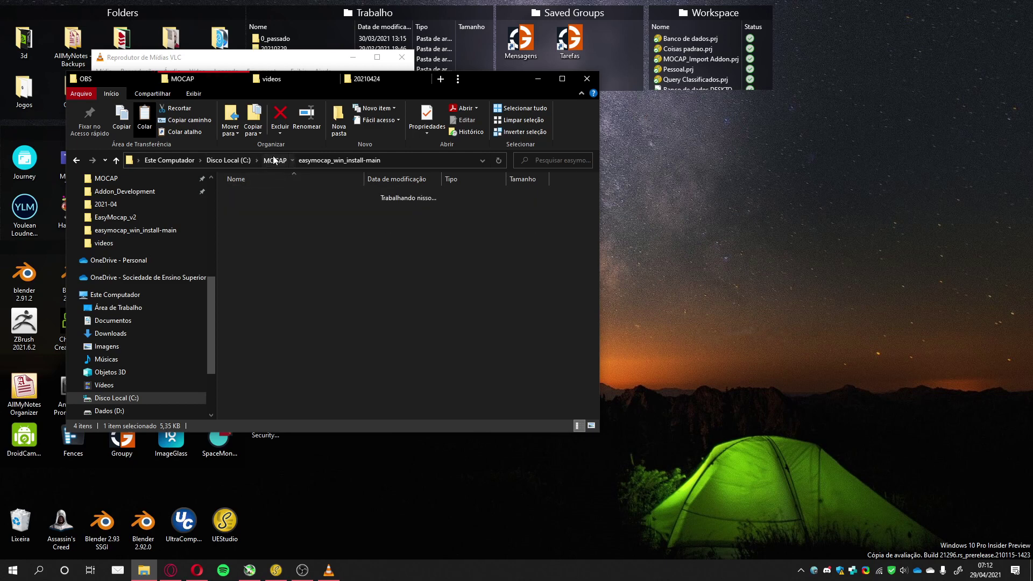
{"action": "double_click", "coordinate": [254, 251]}
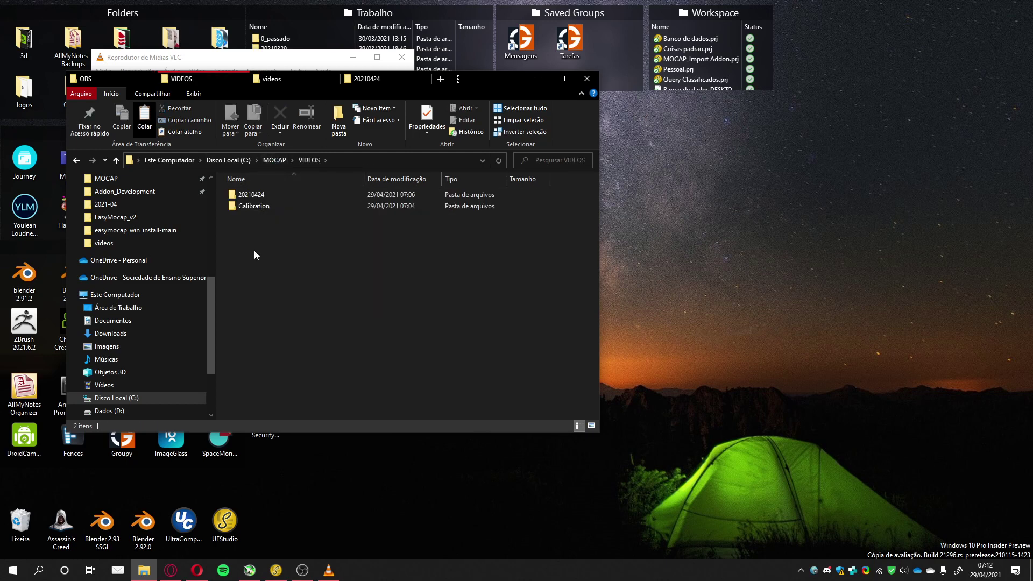
{"action": "left_click", "coordinate": [321, 571]}
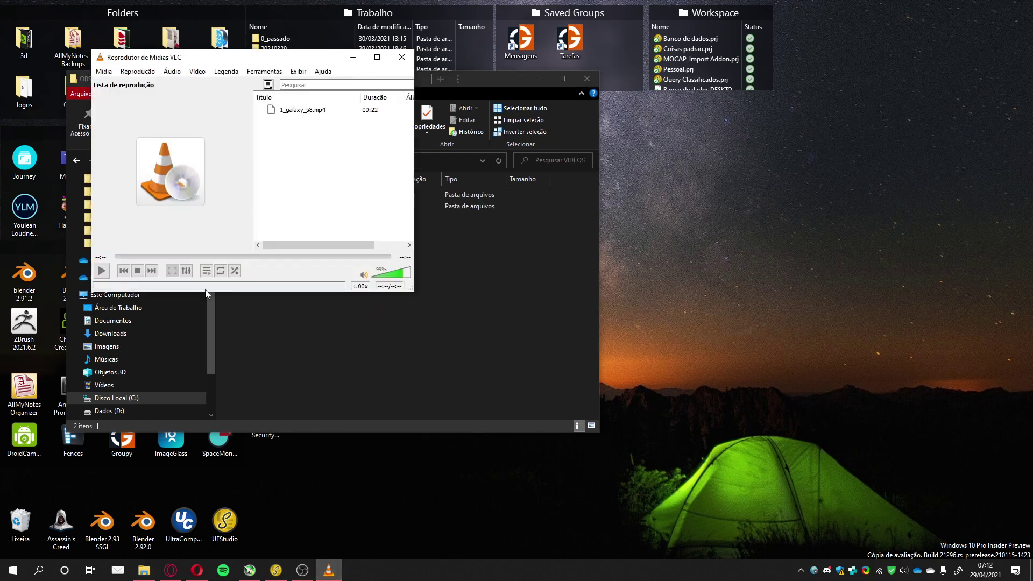
{"action": "left_click", "coordinate": [100, 270]}
- Play the second calibration video, 2_note2.mp4, from the Calibration folder and close the player
{"action": "left_click", "coordinate": [483, 79]}
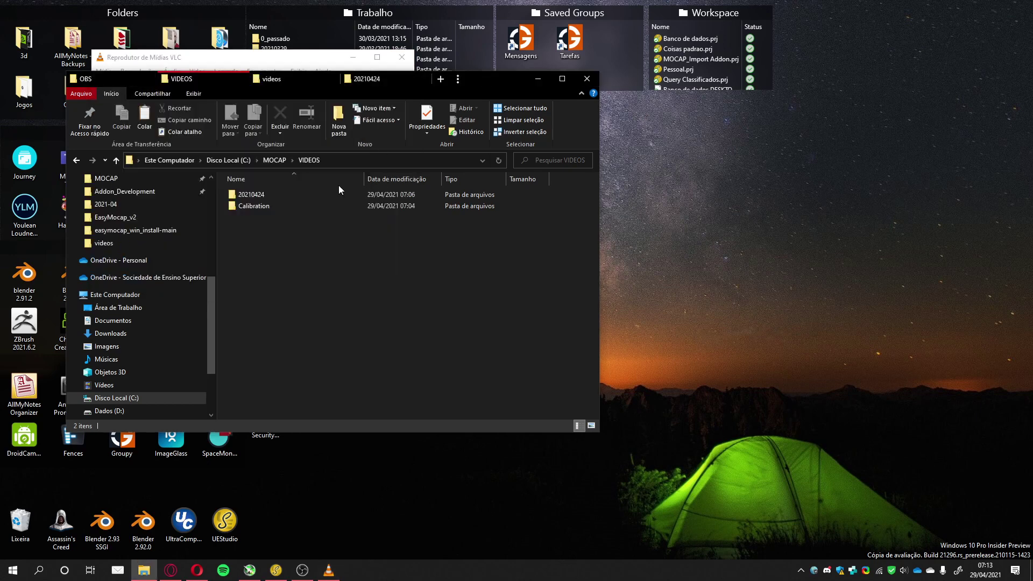
{"action": "left_click", "coordinate": [255, 206]}
{"action": "double_click", "coordinate": [255, 207]}
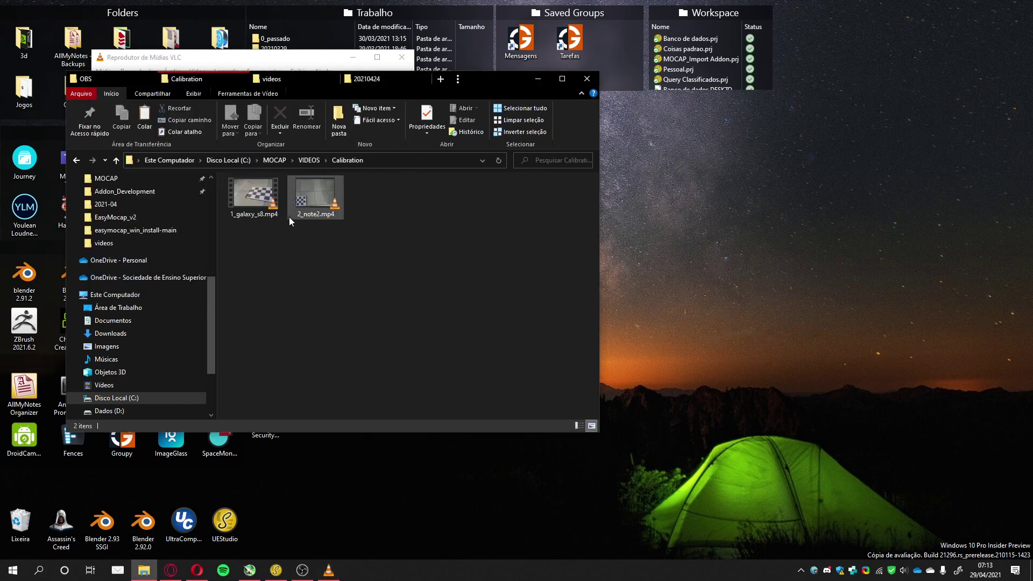
{"action": "double_click", "coordinate": [318, 197]}
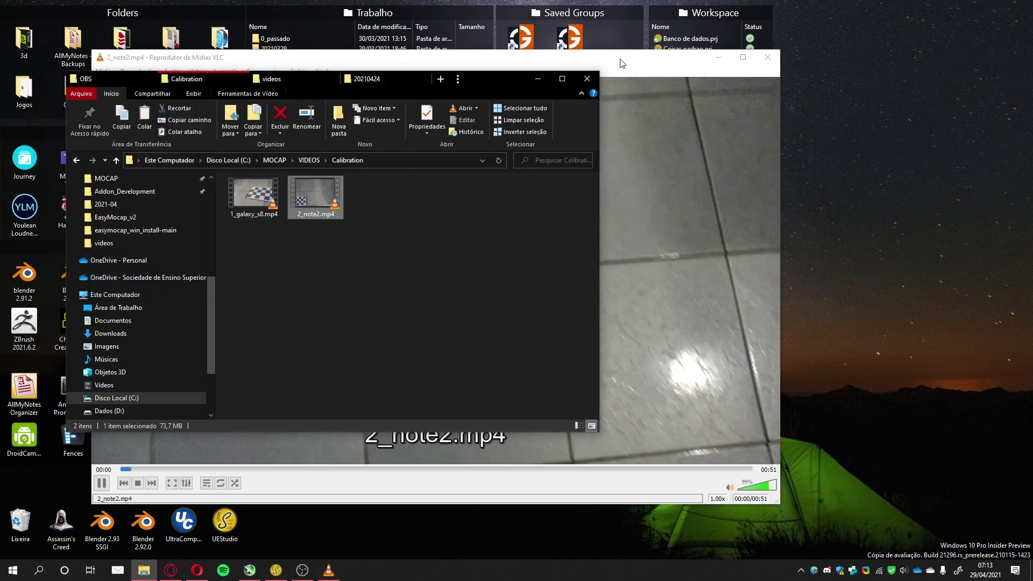
{"action": "left_click", "coordinate": [623, 63]}
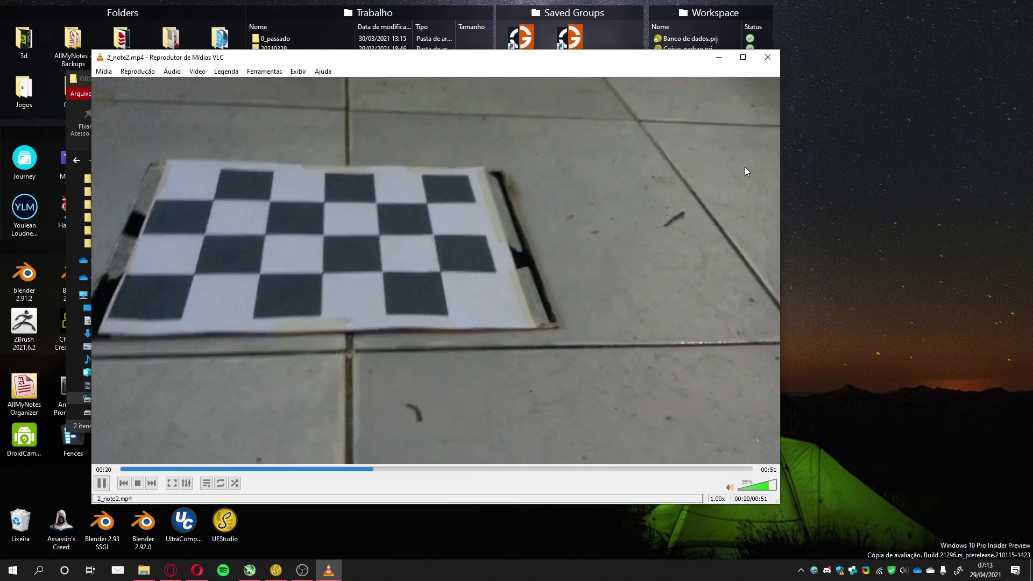
{"action": "left_click", "coordinate": [768, 58]}
- Copy both calibration videos and go to the 0_input folder inside MOCAP\EasyMocap-master
{"action": "left_click_drag", "start_coordinate": [375, 249], "coordinate": [254, 188]}
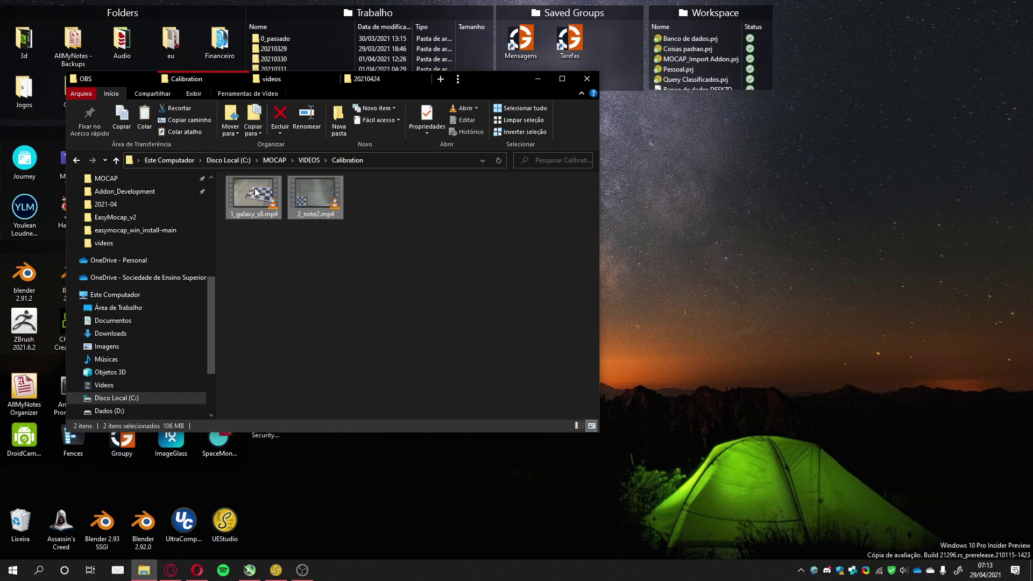
{"action": "key", "text": "ctrl+c"}
{"action": "left_click", "coordinate": [275, 160]}
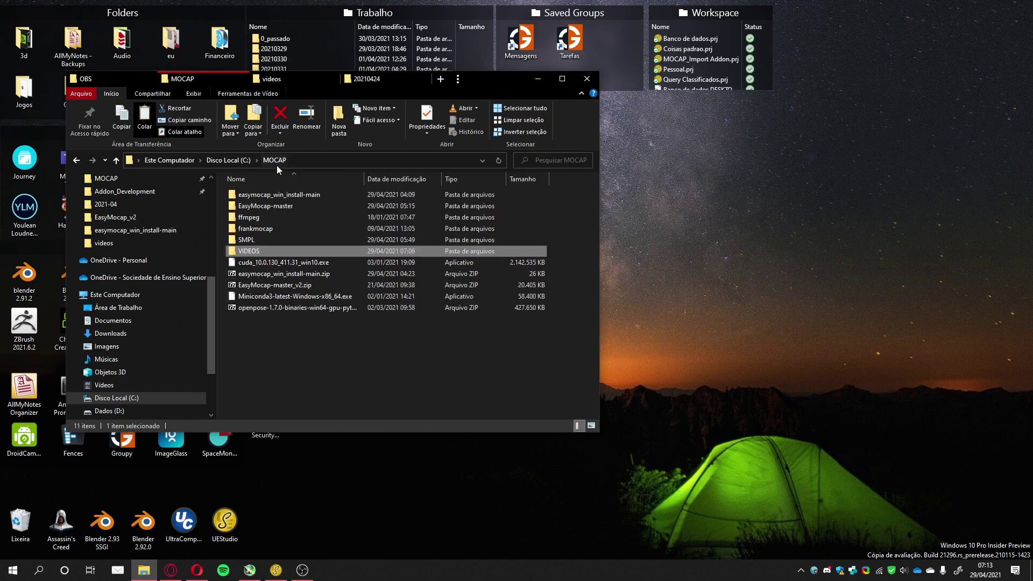
{"action": "double_click", "coordinate": [264, 206]}
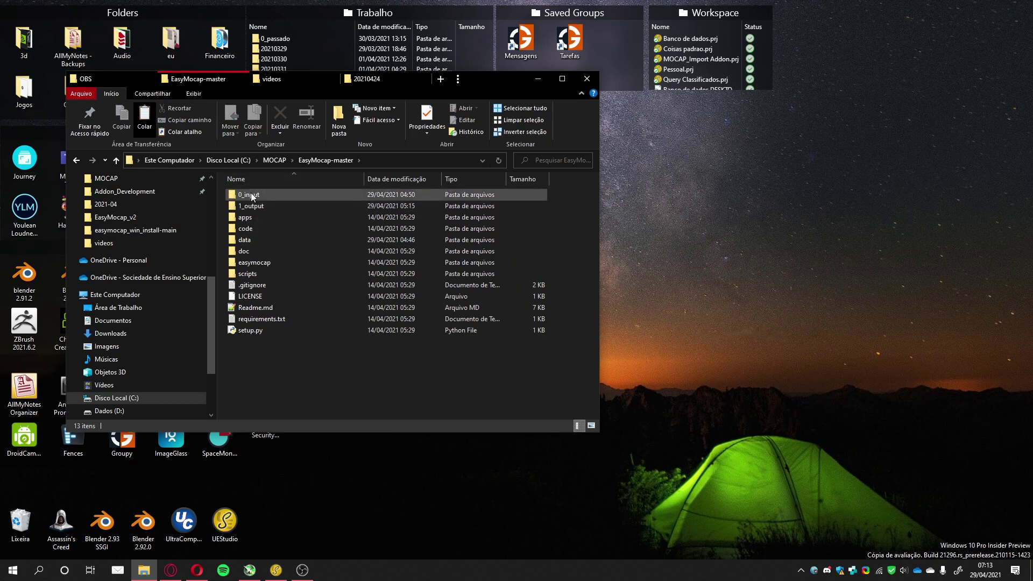
{"action": "double_click", "coordinate": [250, 196]}
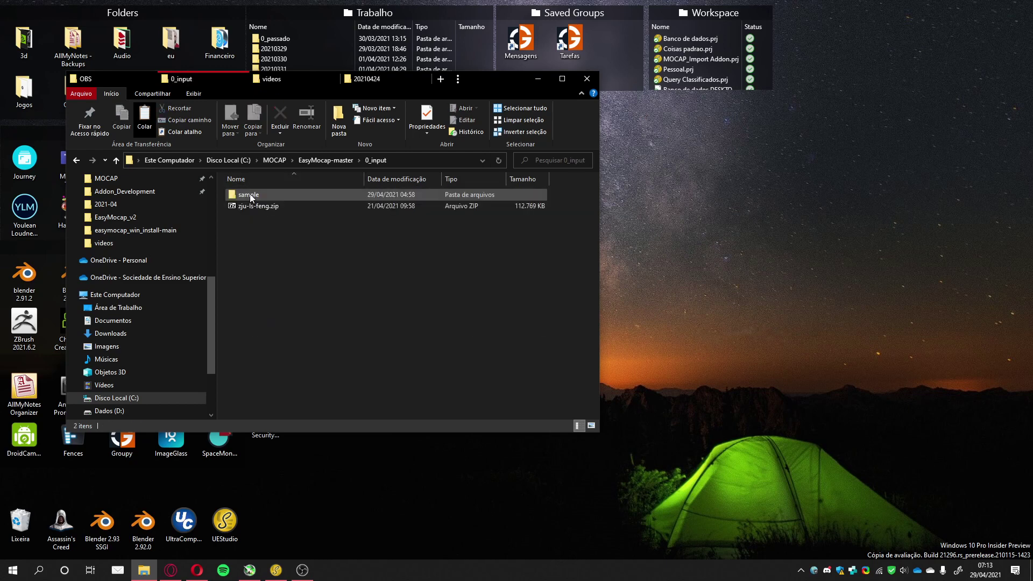
- Create a new folder named 20210424_calib inside 0_input
{"action": "left_click", "coordinate": [339, 120]}
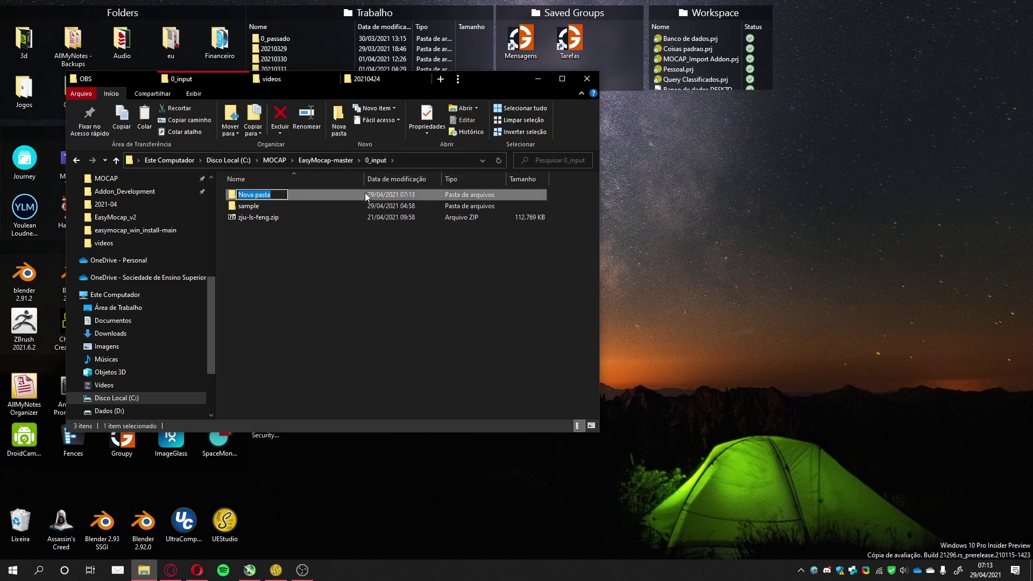
{"action": "type", "text": "201"}
{"action": "key", "text": "BackSpace"}
{"action": "type", "text": "210424_calib"}
{"action": "key", "text": "Return"}
- Create a videos subfolder inside 20210424_calib and paste the two copied calibration videos into it
{"action": "double_click", "coordinate": [365, 193]}
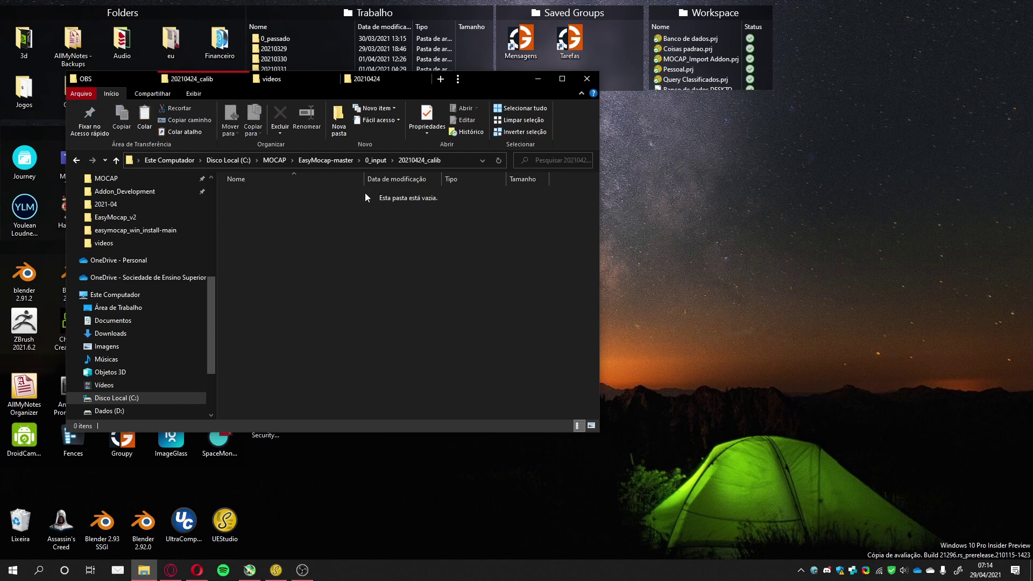
{"action": "left_click", "coordinate": [340, 123]}
{"action": "type", "text": "videos"}
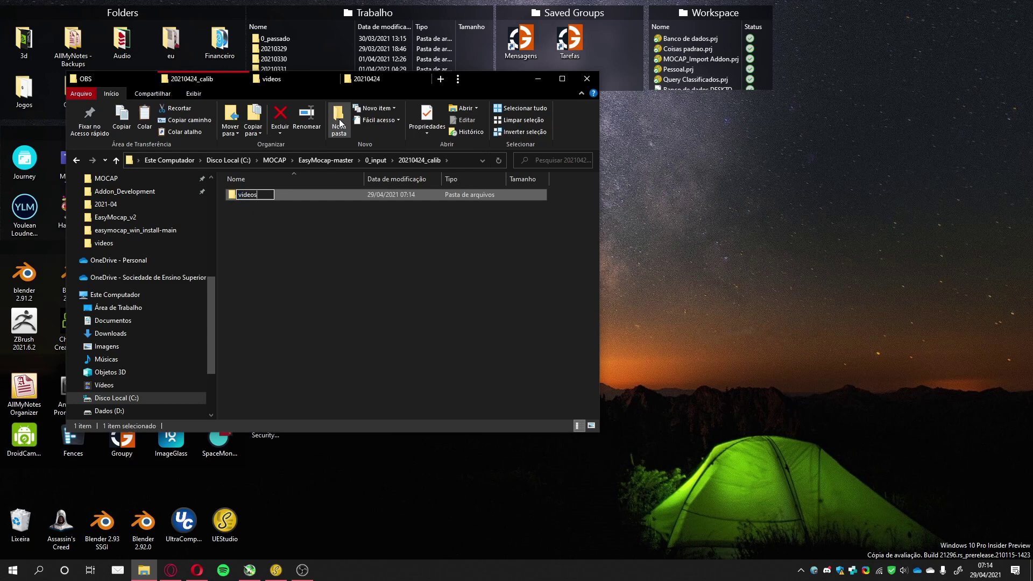
{"action": "key", "text": "Return"}
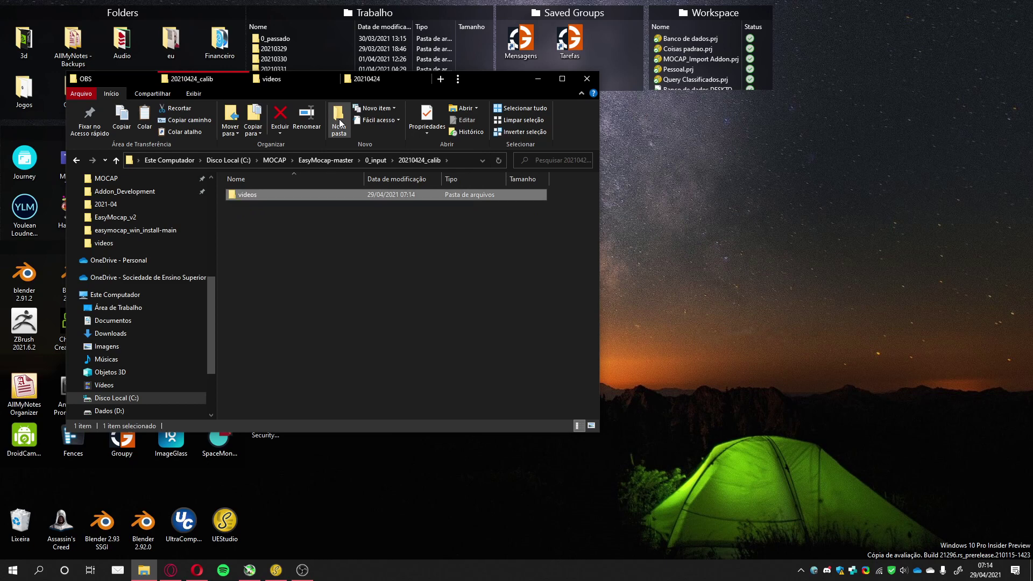
{"action": "key", "text": "Return"}
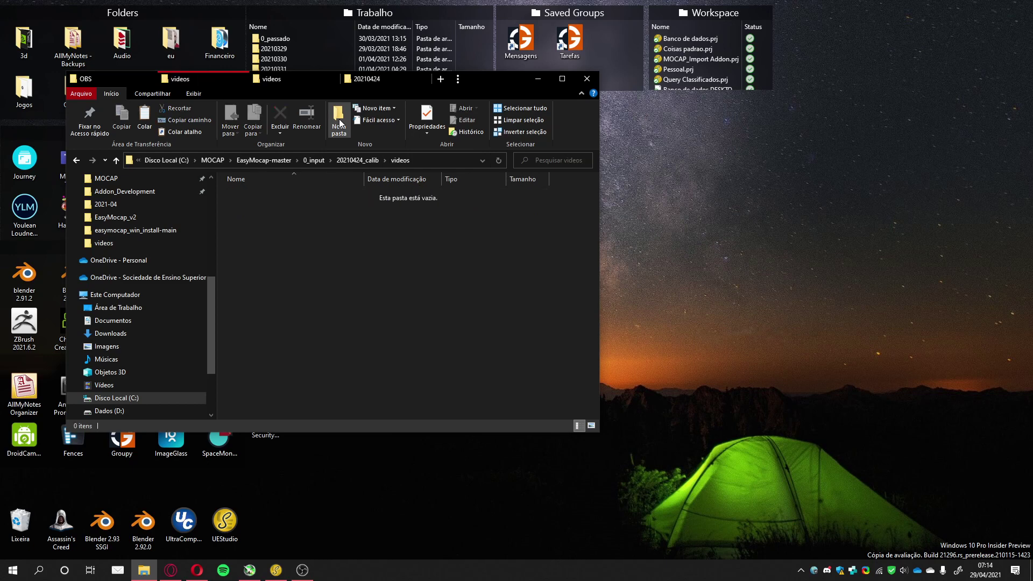
{"action": "key", "text": "ctrl+v"}
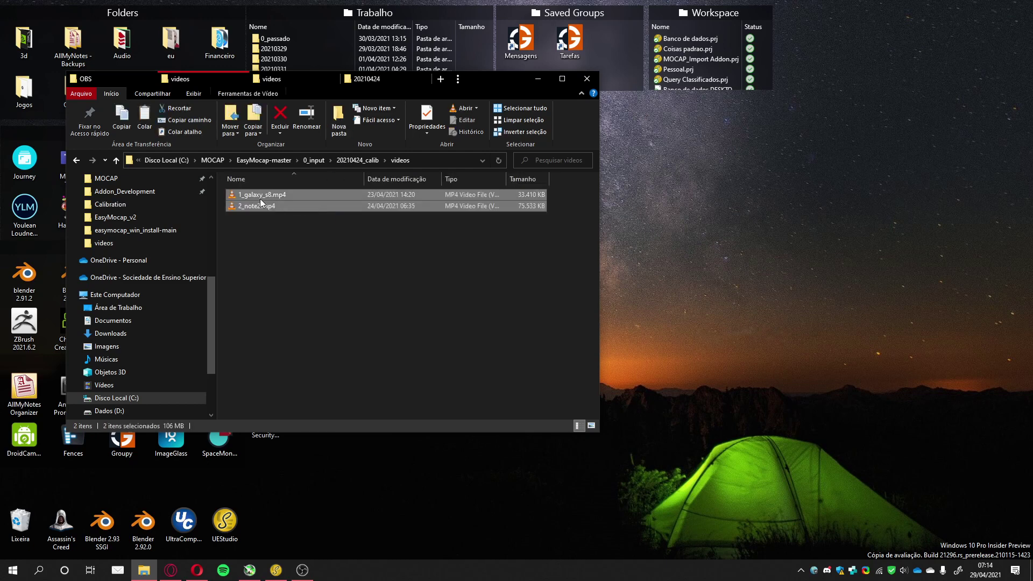
- Rename the video 1_galaxy_s8.mp4 in the 20210424_calib videos folder as 1.mp4
{"action": "left_click", "coordinate": [261, 197]}
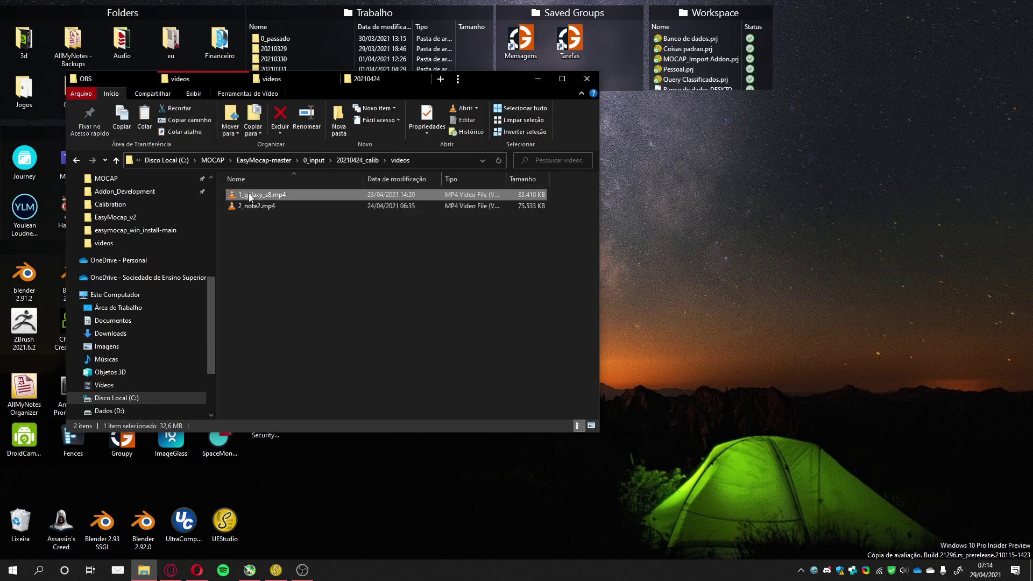
{"action": "key", "text": "F2"}
{"action": "left_click", "coordinate": [243, 195]}
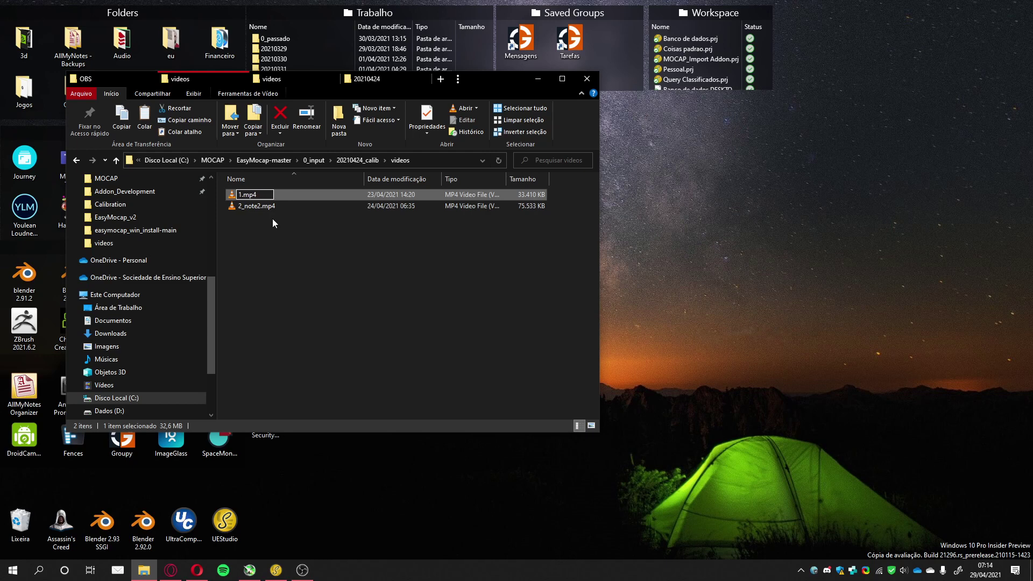
- Rename the video 2_note2.mp4 as 2.mp4
{"action": "left_click", "coordinate": [243, 207]}
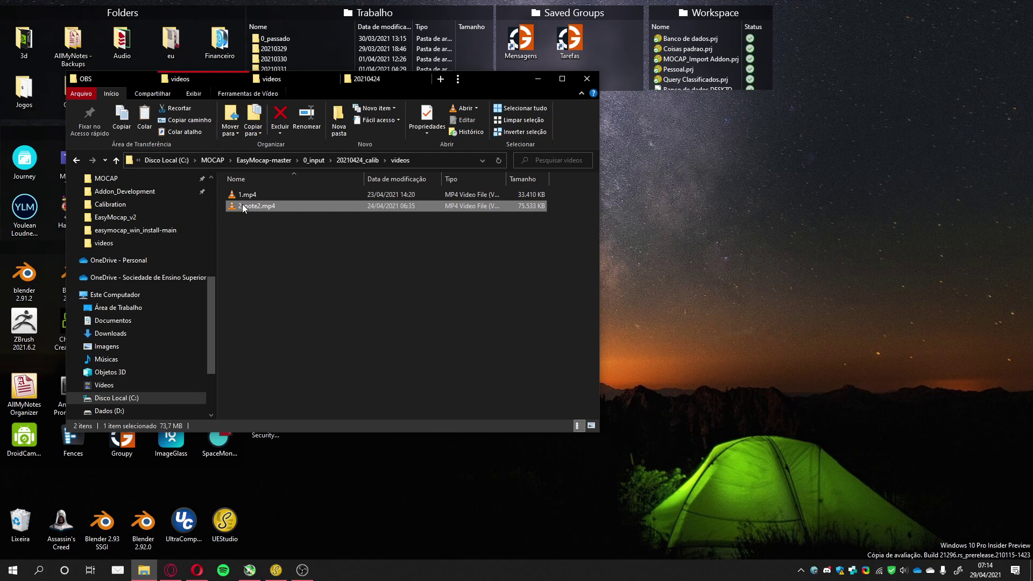
{"action": "left_click", "coordinate": [243, 208]}
{"action": "left_click", "coordinate": [242, 206]}
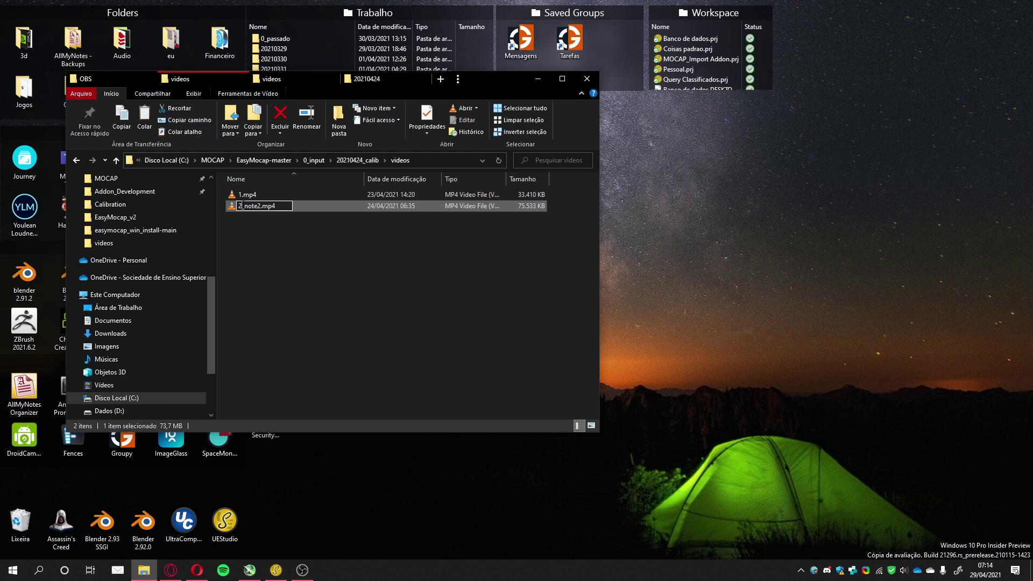
{"action": "key", "text": "Delete"}
{"action": "key", "text": "Delete"}
{"action": "key", "text": "Delete"}
{"action": "key", "text": "Delete"}
{"action": "key", "text": "Delete"}
{"action": "key", "text": "Return"}
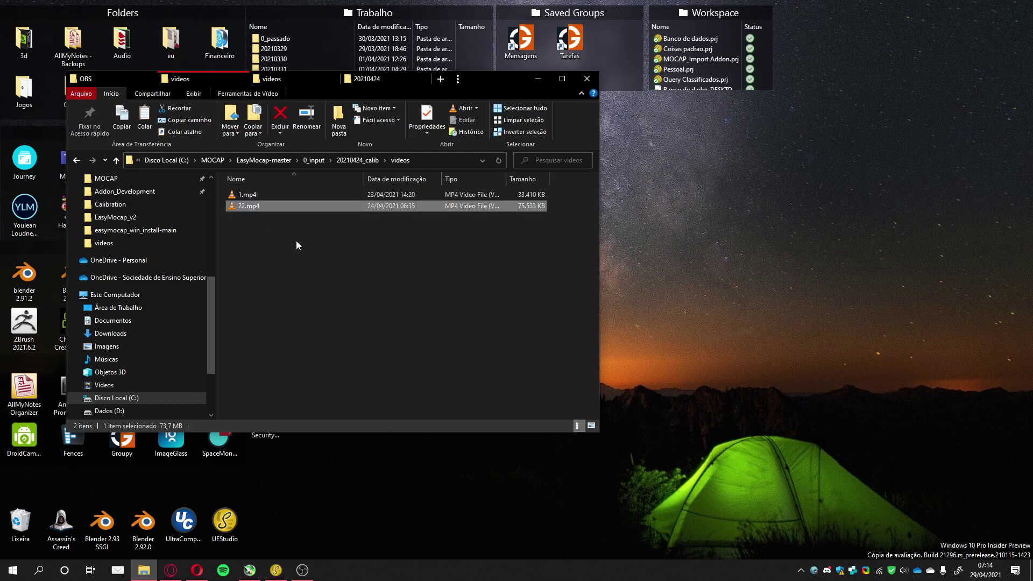
{"action": "left_click", "coordinate": [241, 205]}
{"action": "left_click", "coordinate": [241, 205]}
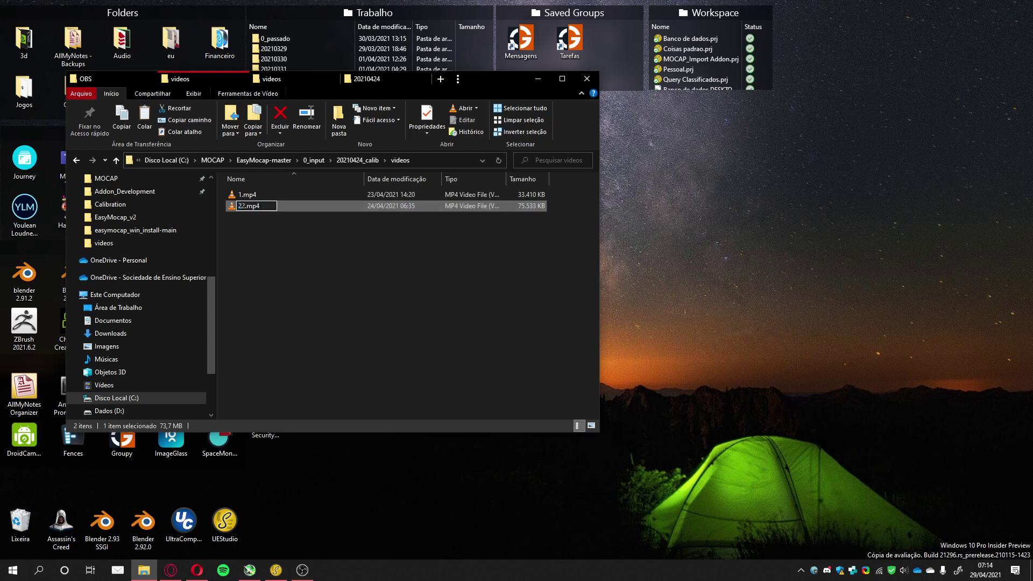
{"action": "key", "text": "BackSpace"}
{"action": "key", "text": "Return"}
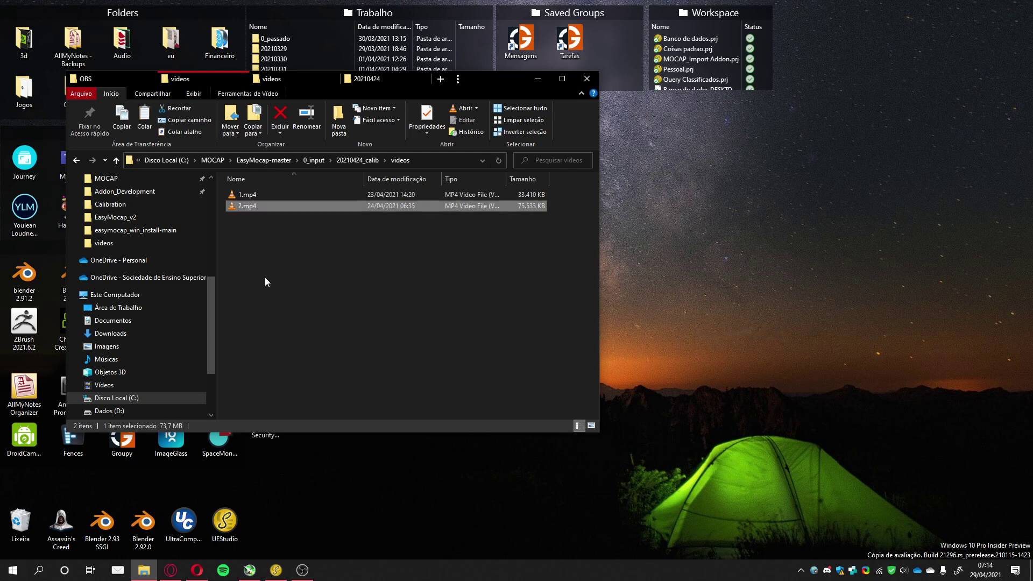
- Switch to the Opera GX browser, search the web for opencamera and open the Open Camera page on Google Play
{"action": "left_click", "coordinate": [170, 574]}
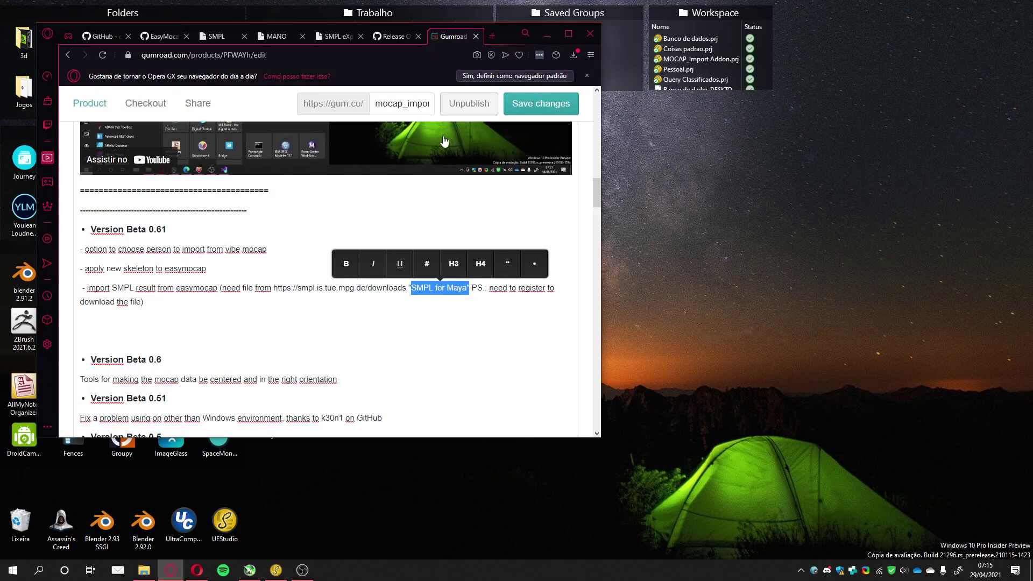
{"action": "left_click", "coordinate": [493, 35]}
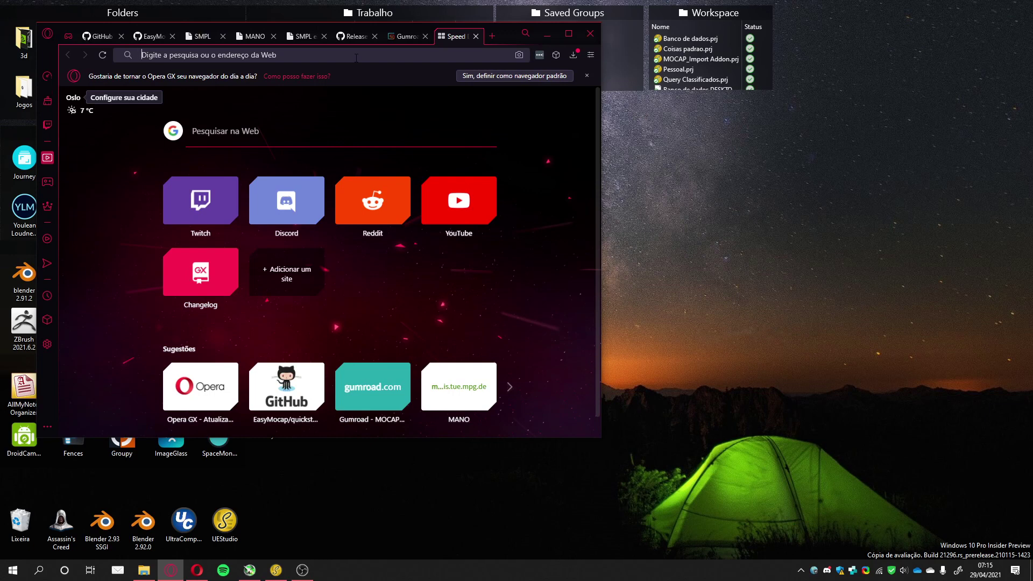
{"action": "type", "text": "opencamera"}
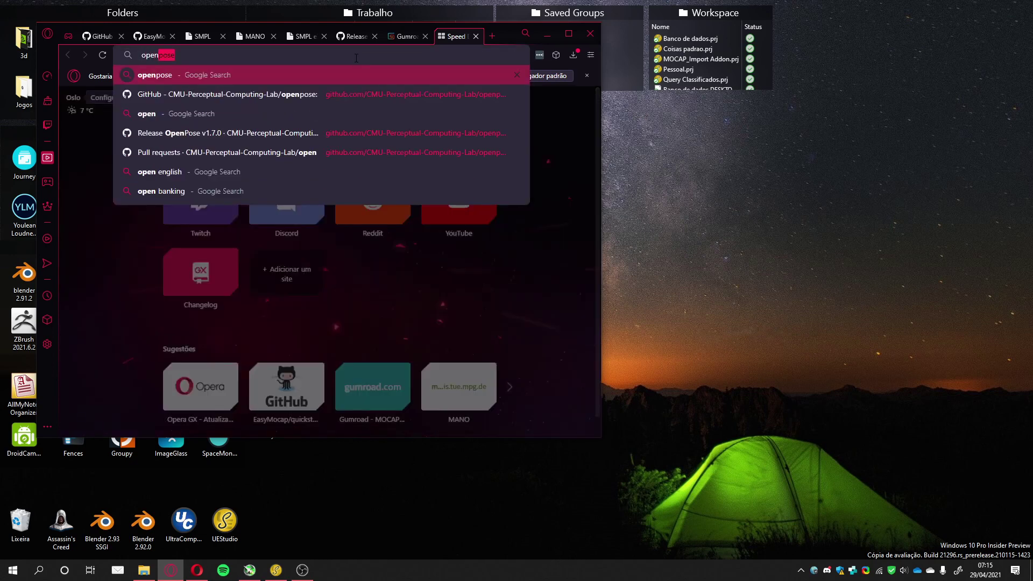
{"action": "key", "text": "Return"}
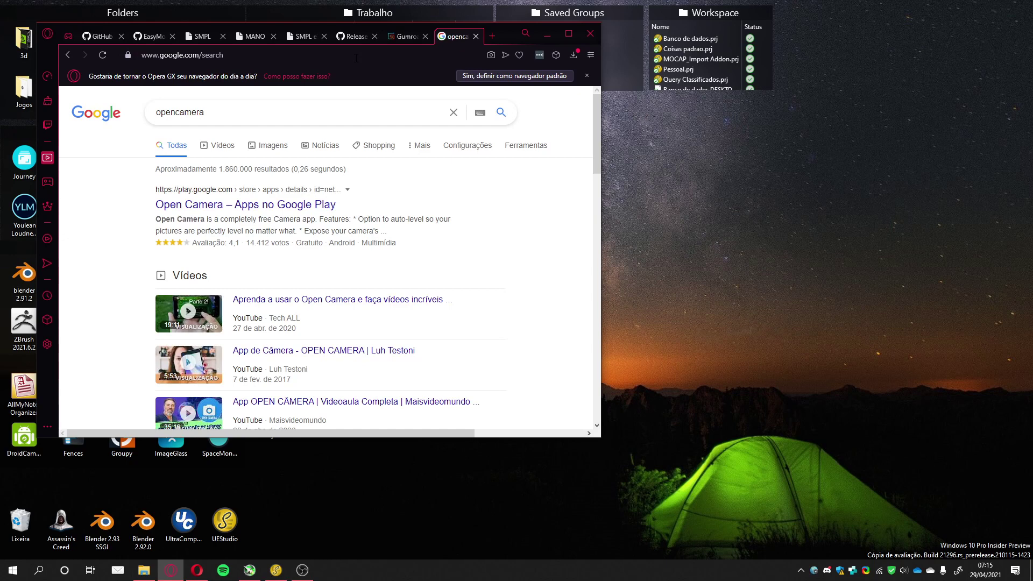
{"action": "left_click", "coordinate": [259, 207]}
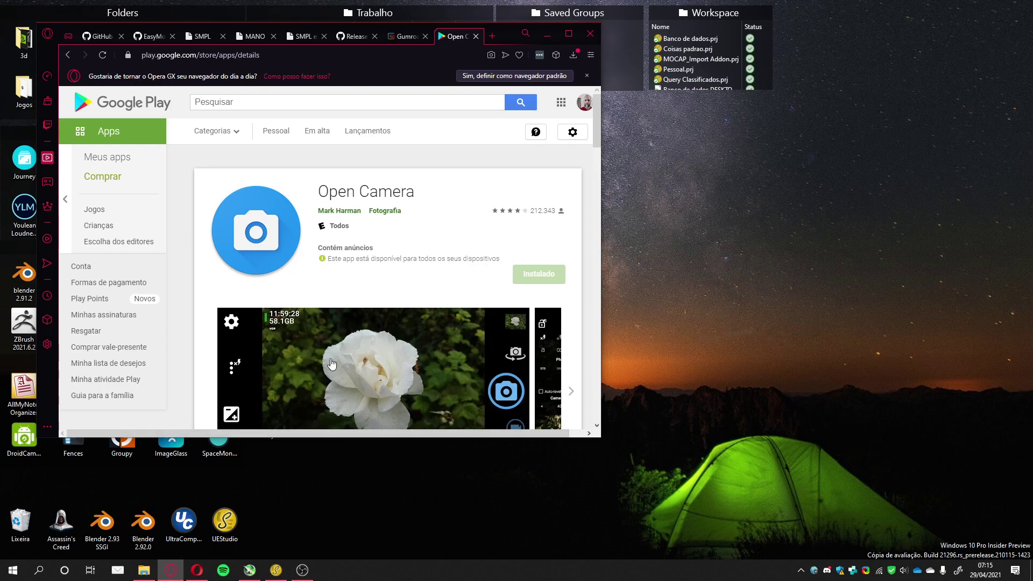
- Switch to UEStudio and add the note "resolution 1280x720" with blank lines at the very beginning of anotacao_para_tutorial.txt
{"action": "left_click", "coordinate": [276, 570]}
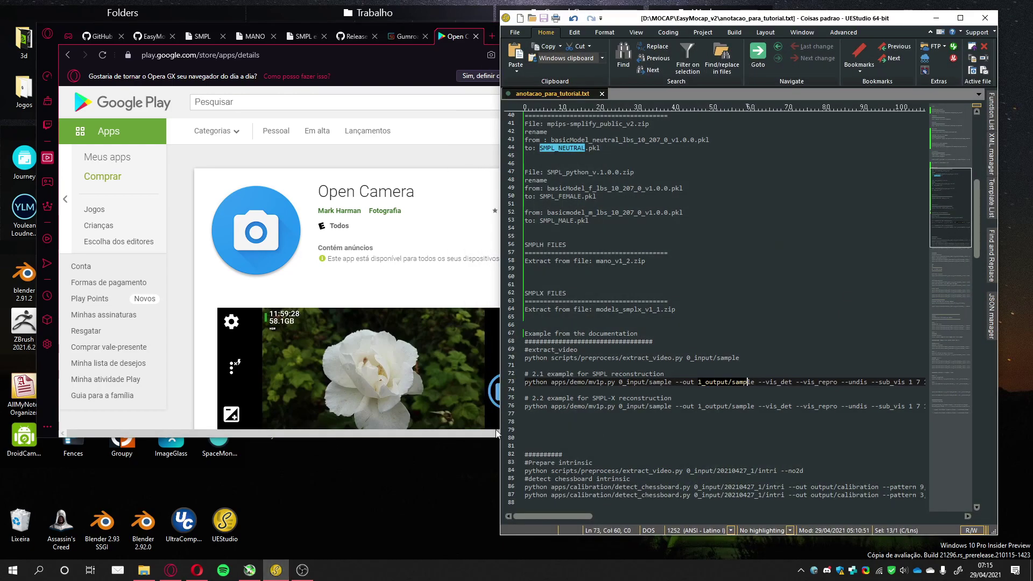
{"action": "left_click", "coordinate": [640, 156]}
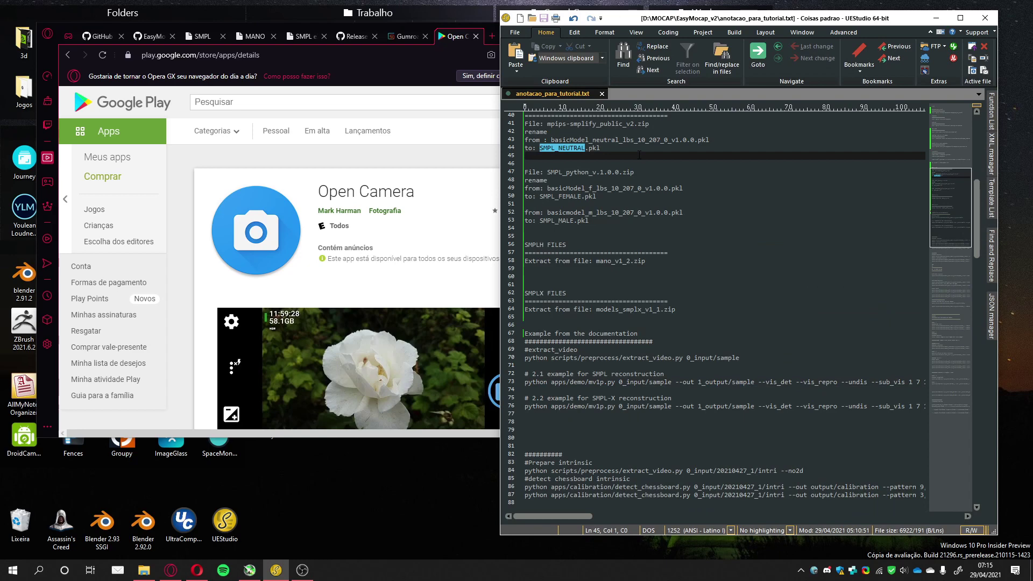
{"action": "key", "text": "ctrl+Home"}
{"action": "key", "text": "Return"}
{"action": "key", "text": "Return"}
{"action": "key", "text": "Return"}
{"action": "key", "text": "ctrl+Home"}
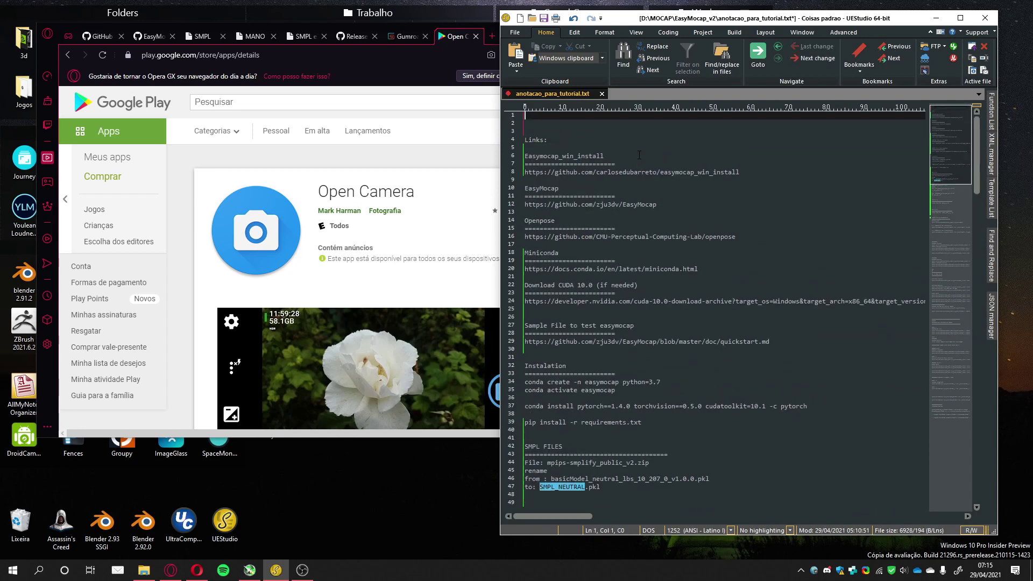
{"action": "type", "text": "resolution 1280x720"}
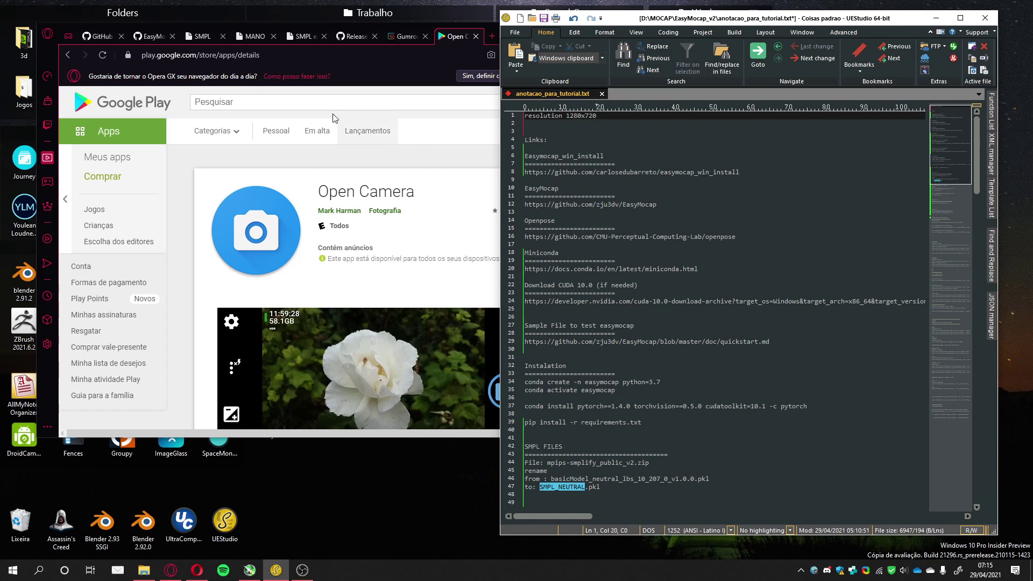
- Play 1.mp4 from the videos folder in VLC, check the video resolution in its codec information, and close the player
{"action": "left_click", "coordinate": [144, 570]}
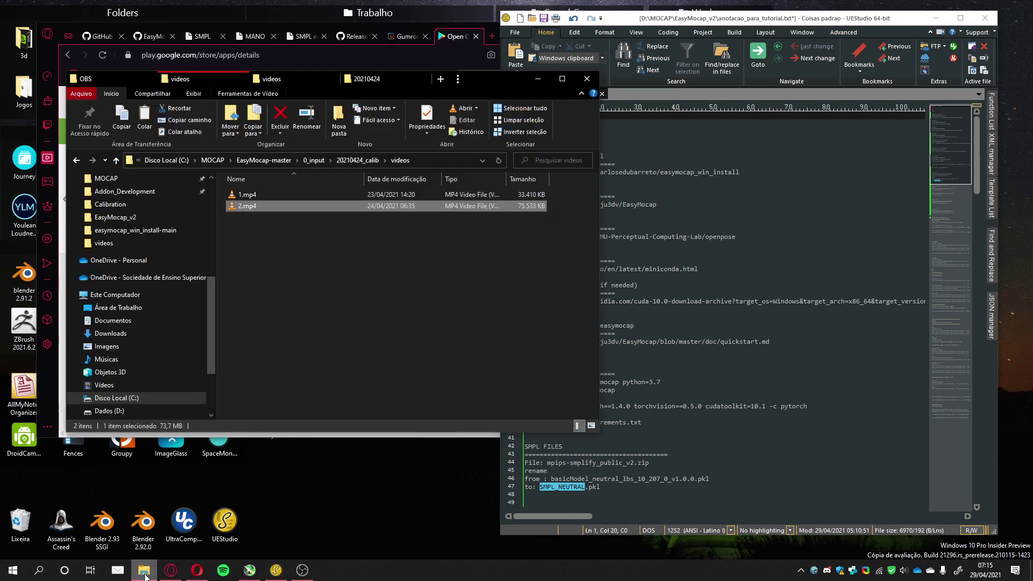
{"action": "double_click", "coordinate": [250, 196]}
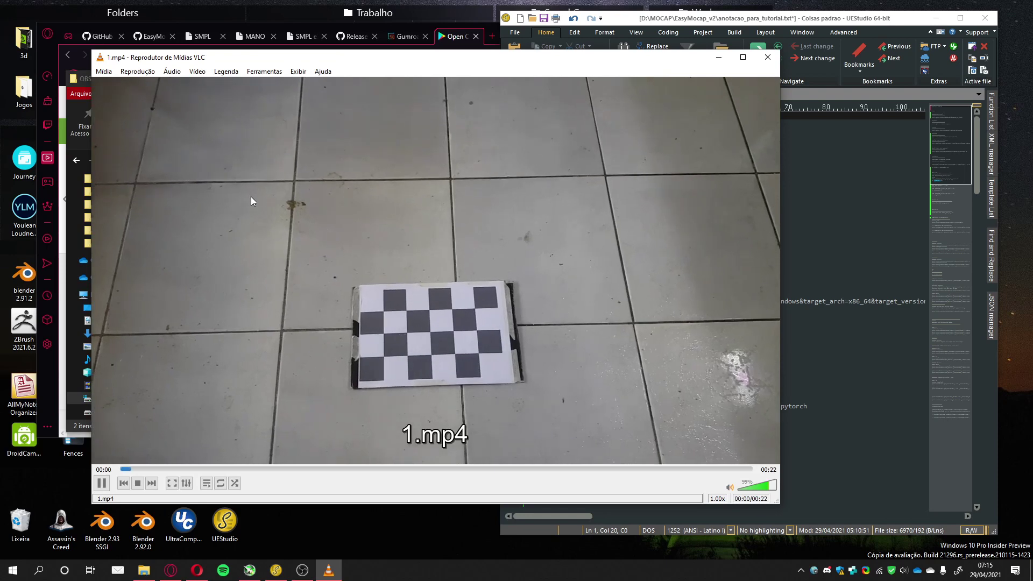
{"action": "key", "text": "ctrl+i"}
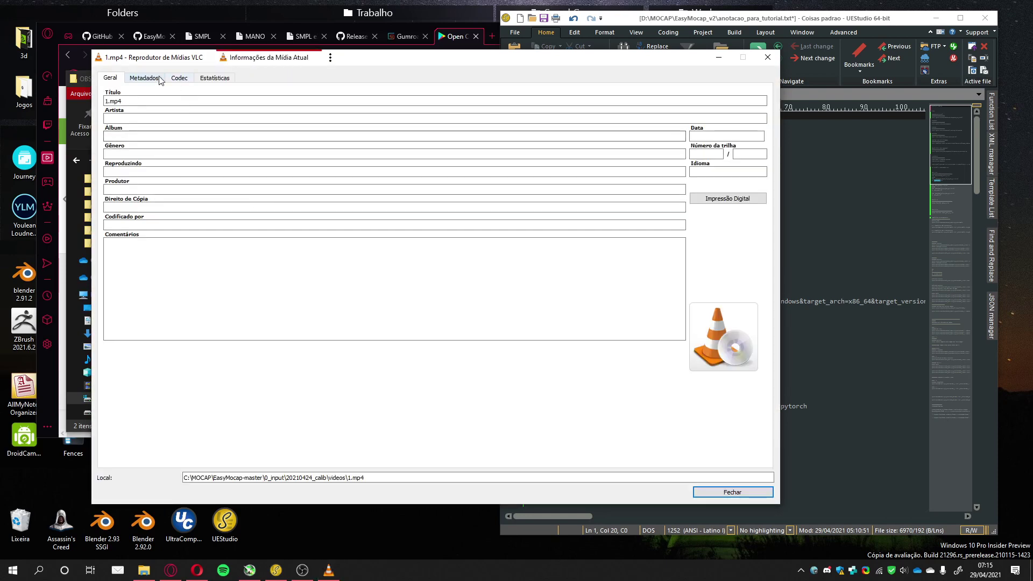
{"action": "left_click", "coordinate": [178, 79]}
{"action": "left_click", "coordinate": [185, 149]}
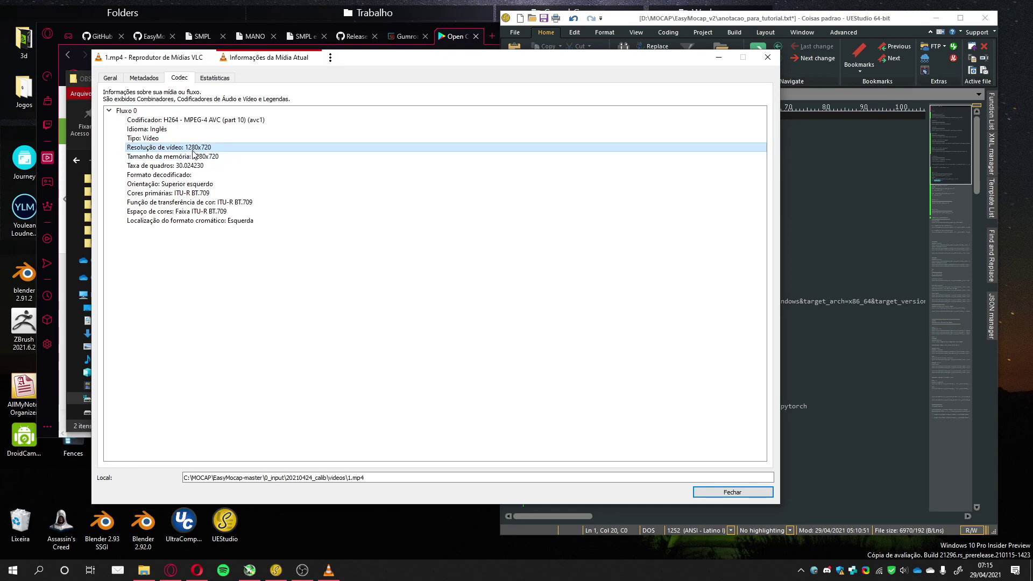
{"action": "left_click", "coordinate": [762, 59]}
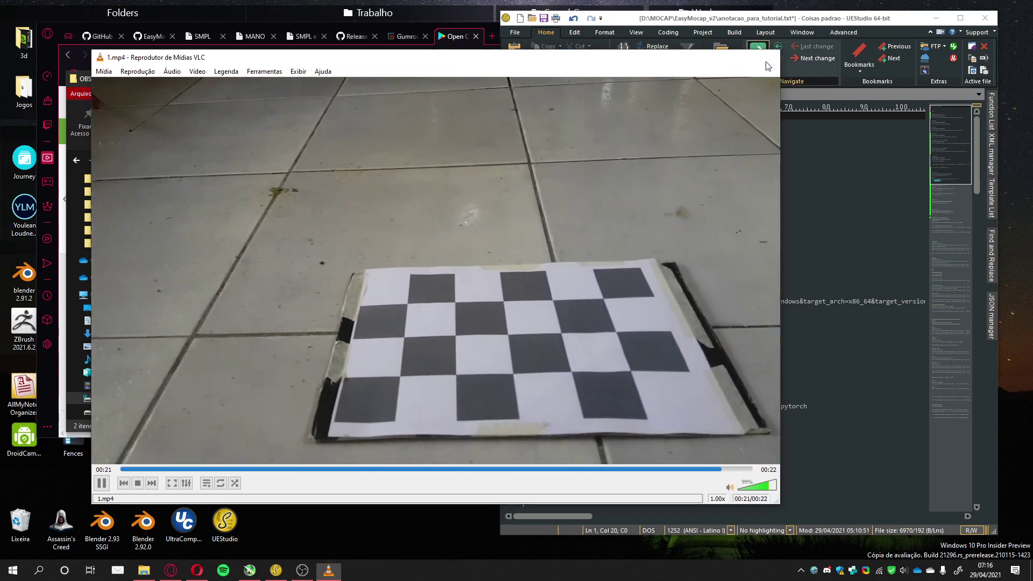
{"action": "left_click", "coordinate": [768, 58]}
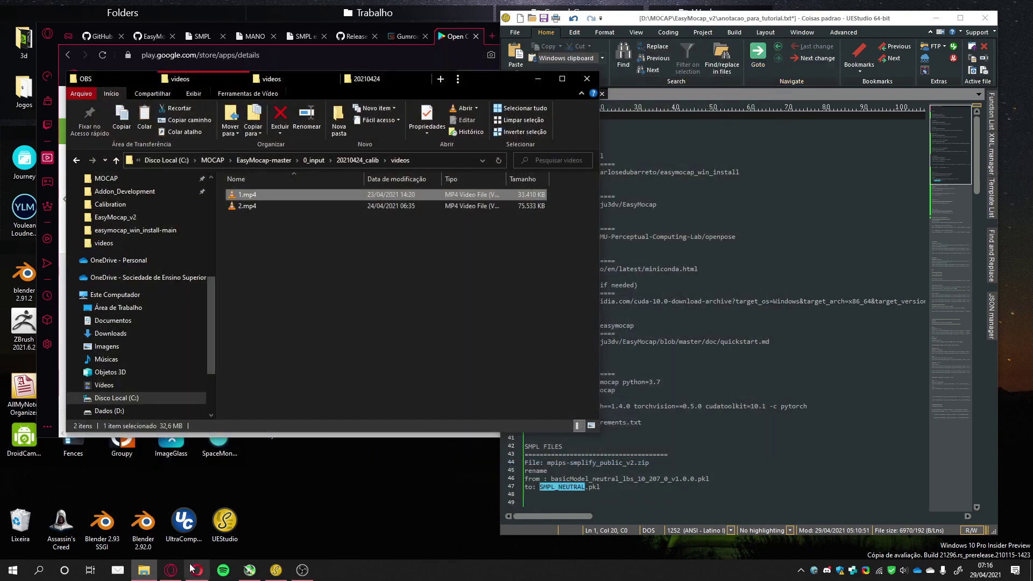
- Review the Open Camera page in the Opera GX browser again and minimize the browser
{"action": "left_click", "coordinate": [170, 570]}
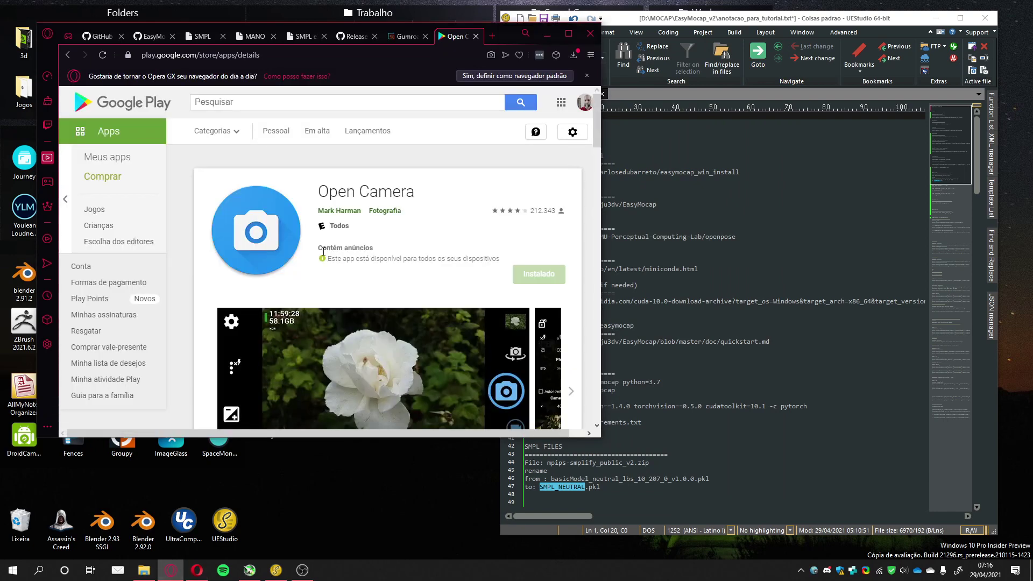
{"action": "scroll", "coordinate": [323, 256], "scroll_direction": "down", "scroll_amount": 1}
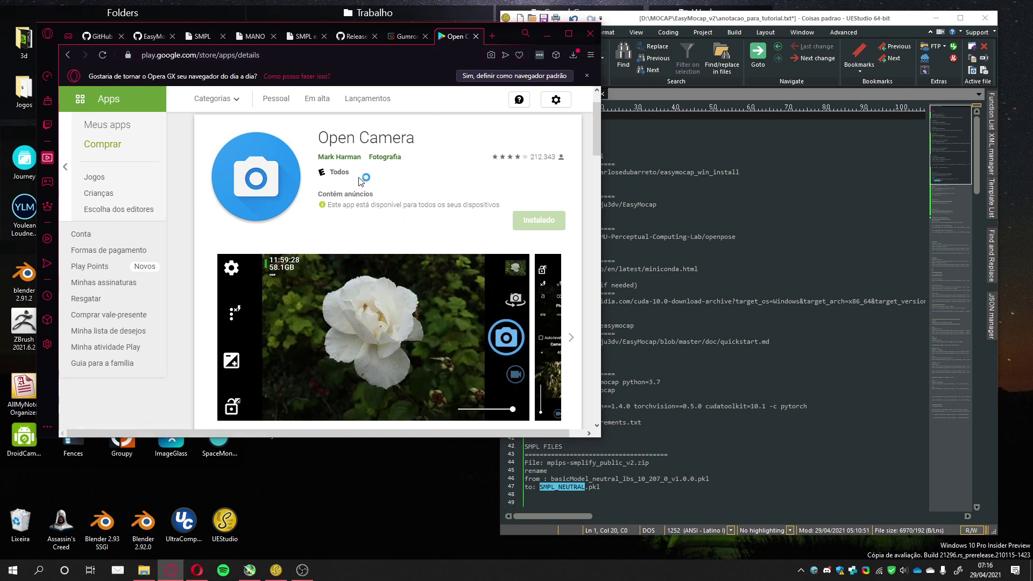
{"action": "left_click", "coordinate": [547, 35]}
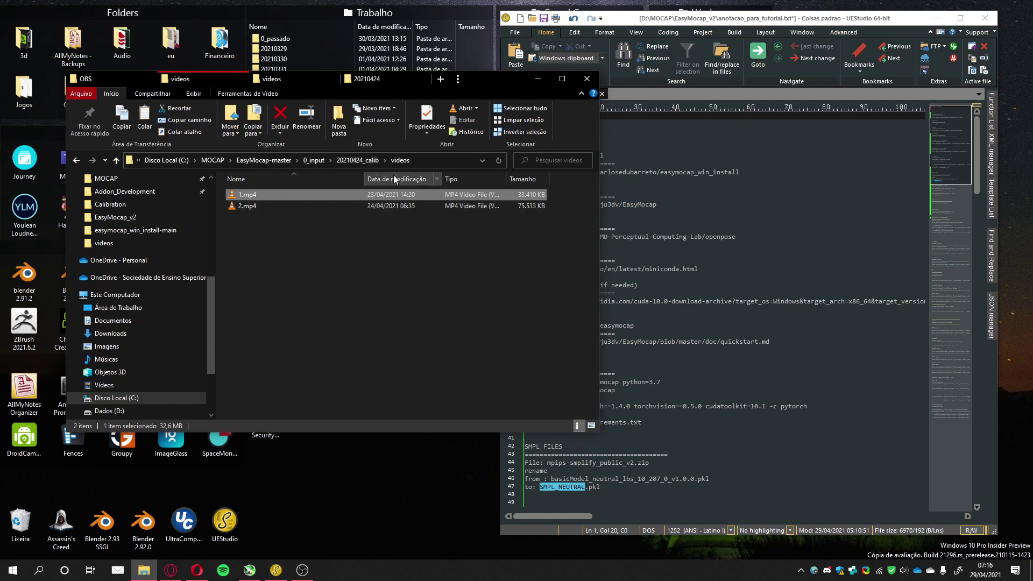
- In the tutorial notes, change the dated input folder in the "Prepare intrinsic" extract_video.py command to 20210424_calib
{"action": "left_click", "coordinate": [680, 348]}
{"action": "scroll", "coordinate": [680, 347], "scroll_direction": "down", "scroll_amount": 15}
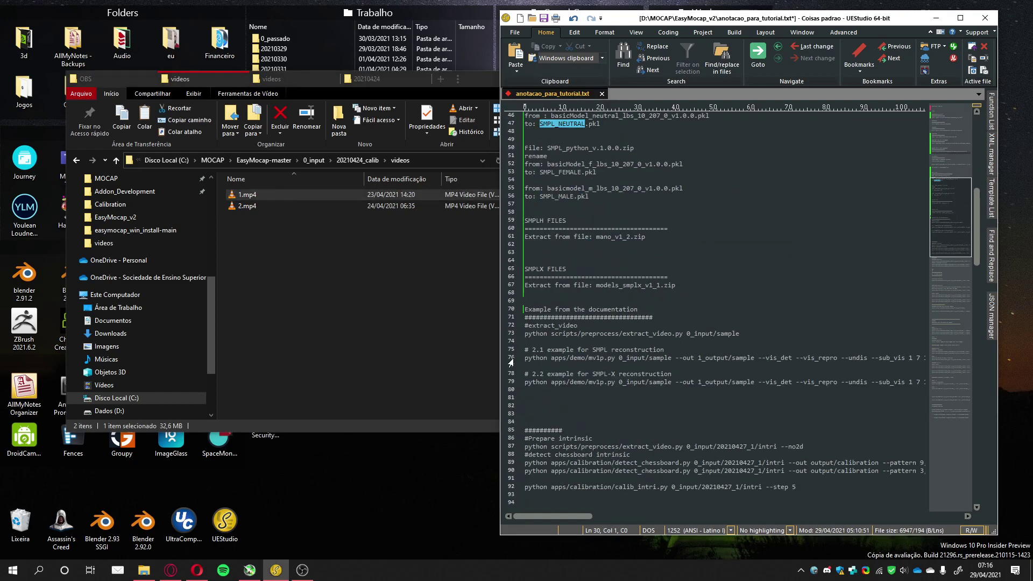
{"action": "left_click_drag", "start_coordinate": [500, 369], "coordinate": [470, 369]}
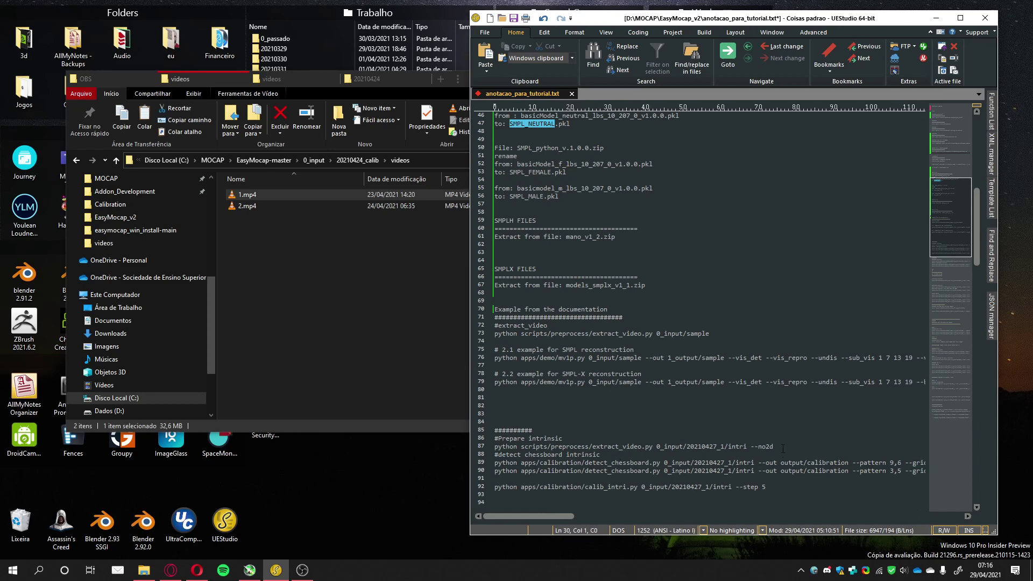
{"action": "left_click", "coordinate": [710, 446]}
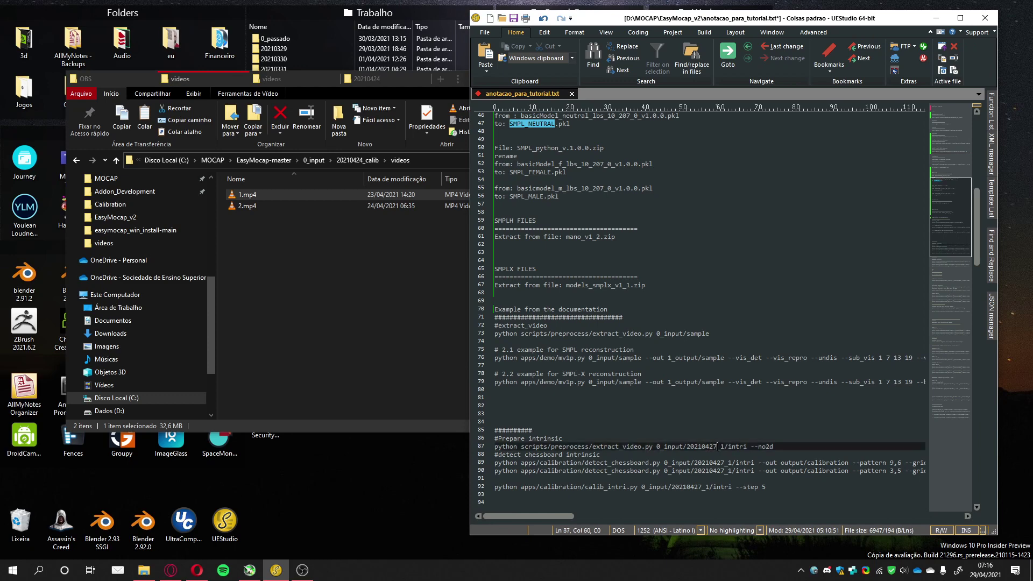
{"action": "key", "text": "BackSpace"}
{"action": "type", "text": "4_"}
{"action": "key", "text": "Delete"}
{"action": "key", "text": "Delete"}
{"action": "type", "text": "calib"}
- Remove the /intri subfolder from the edited extract_video.py command and copy the whole command line
{"action": "double_click", "coordinate": [752, 446]}
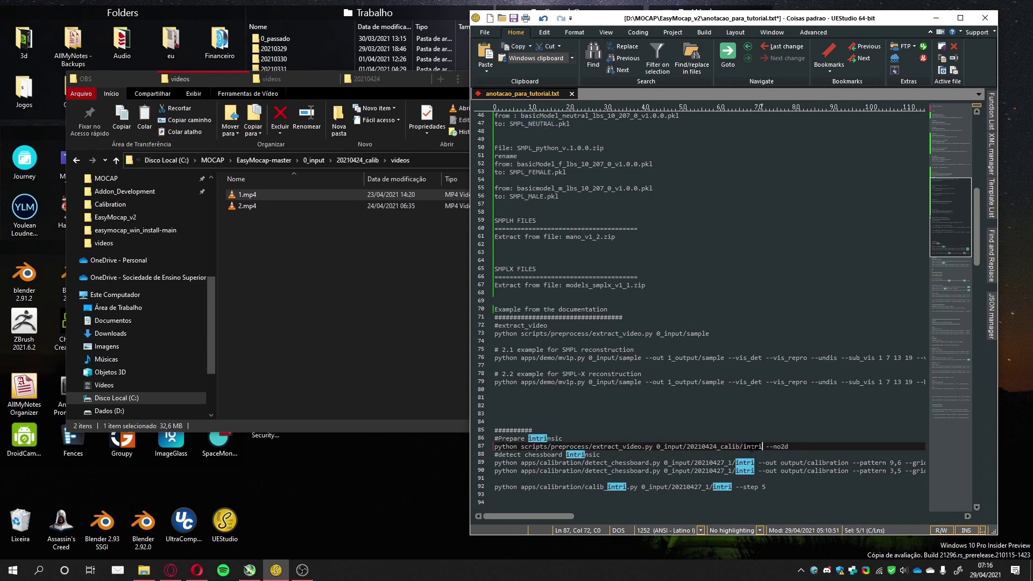
{"action": "key", "text": "BackSpace"}
{"action": "key", "text": "BackSpace"}
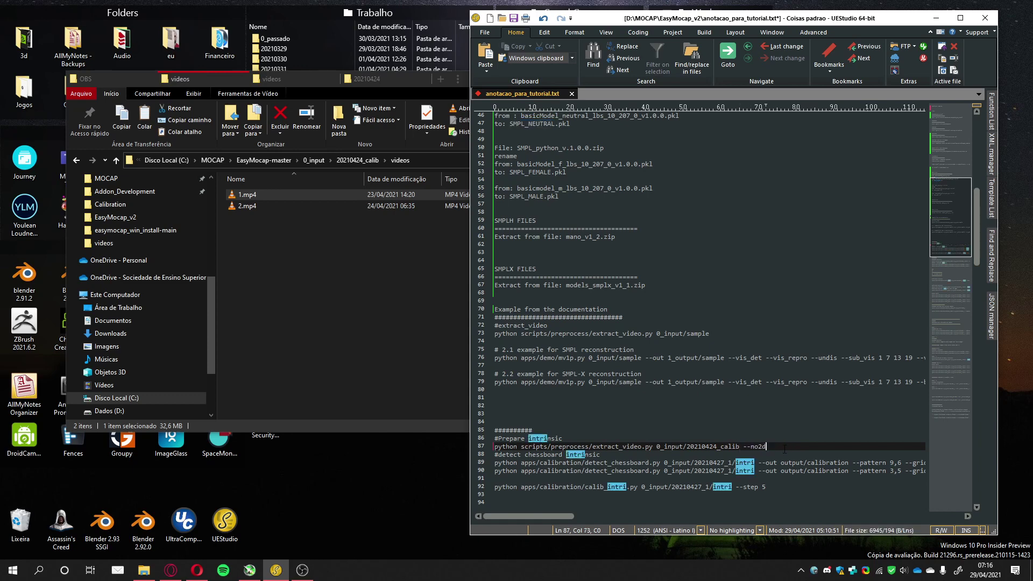
{"action": "key", "text": "shift+Home"}
{"action": "key", "text": "ctrl+c"}
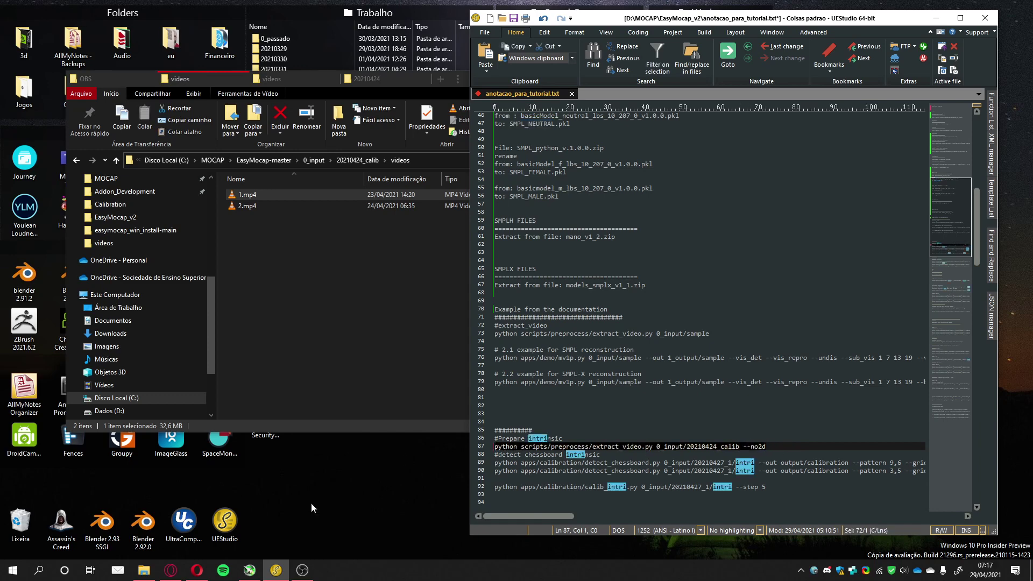
- Open Anaconda Prompt (Miniconda3) and change the working directory to C:\MOCAP\EasyMocap-master
{"action": "left_click", "coordinate": [13, 570]}
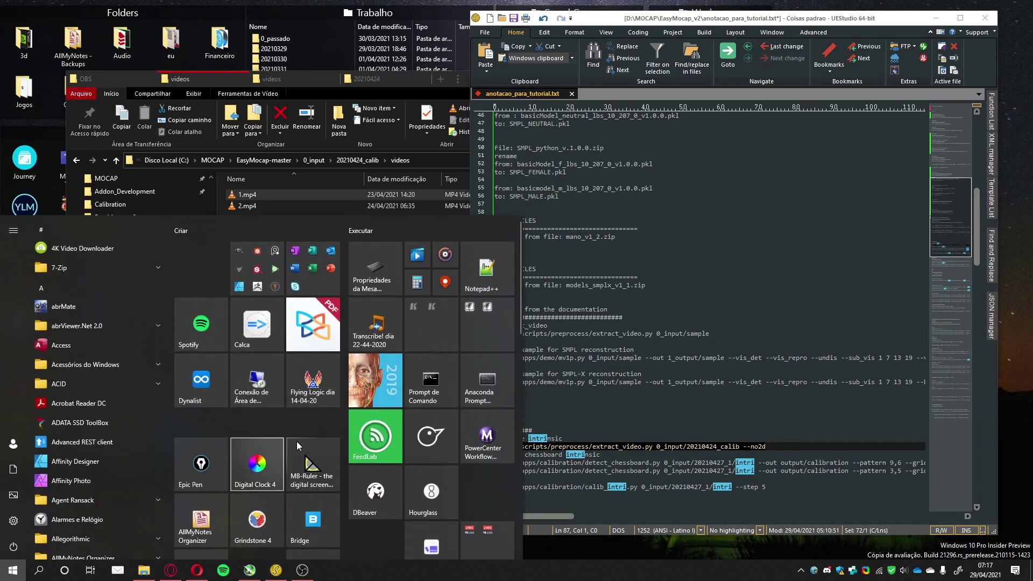
{"action": "left_click", "coordinate": [487, 383]}
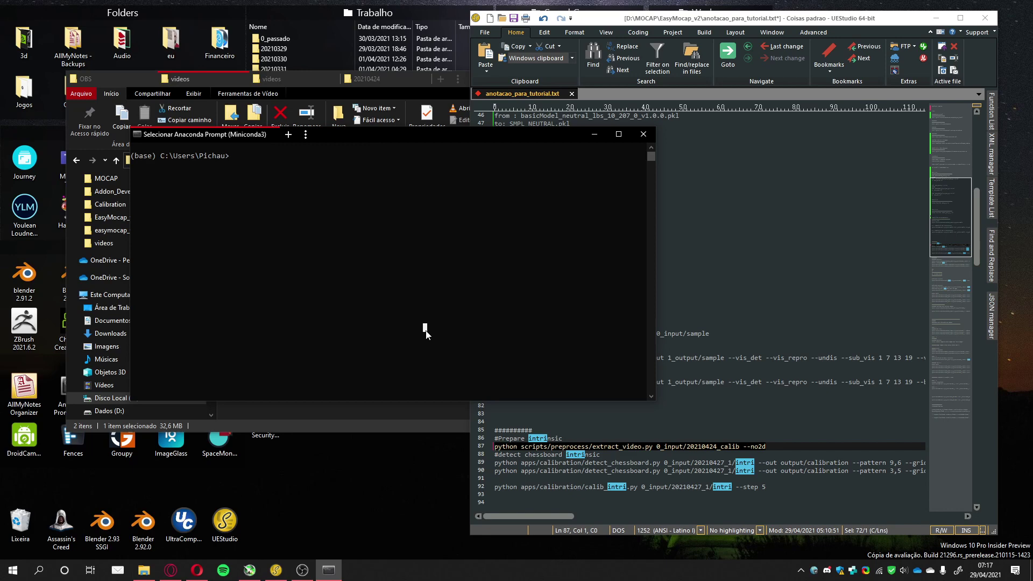
{"action": "type", "text": "c"}
{"action": "type", "text": "d\\mocap"}
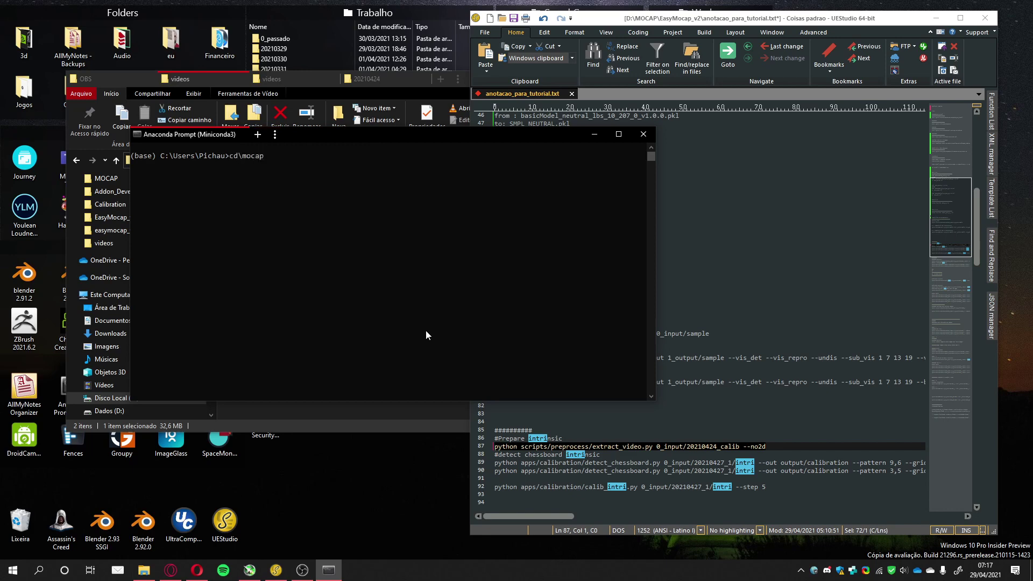
{"action": "key", "text": "Return"}
{"action": "type", "text": "cd Eas"}
{"action": "key", "text": "Tab"}
{"action": "key", "text": "Tab"}
{"action": "key", "text": "Return"}
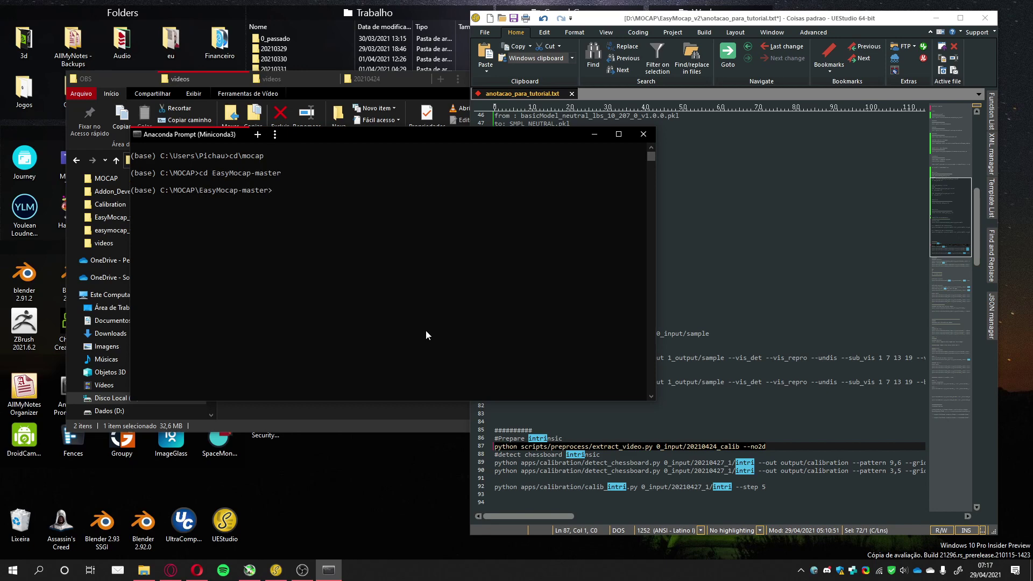
- Activate the easymocap conda environment and paste the copied extract_video.py command at the prompt
{"action": "type", "text": "conda activate easymocap"}
{"action": "key", "text": "Return"}
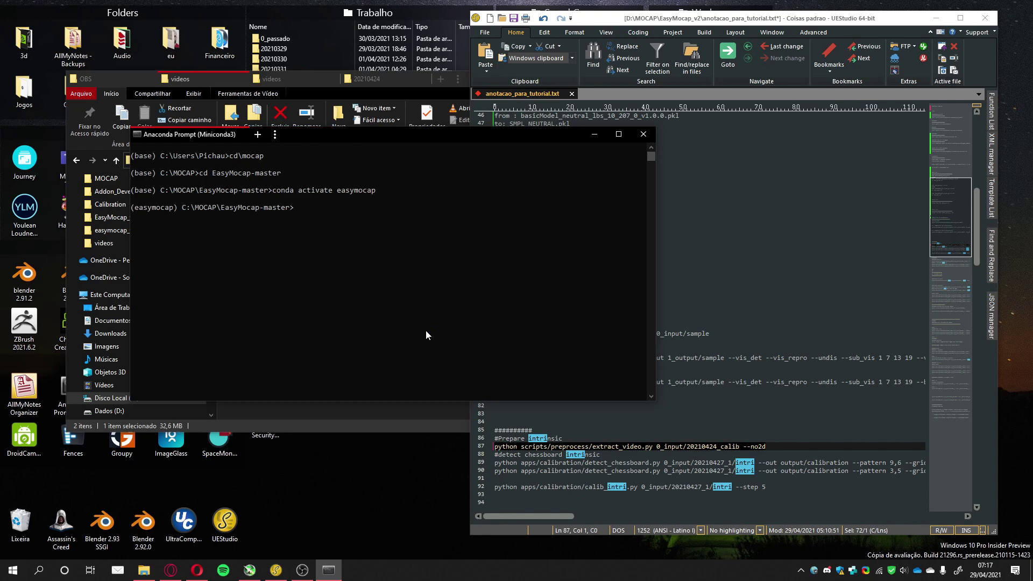
{"action": "key", "text": "ctrl+v"}
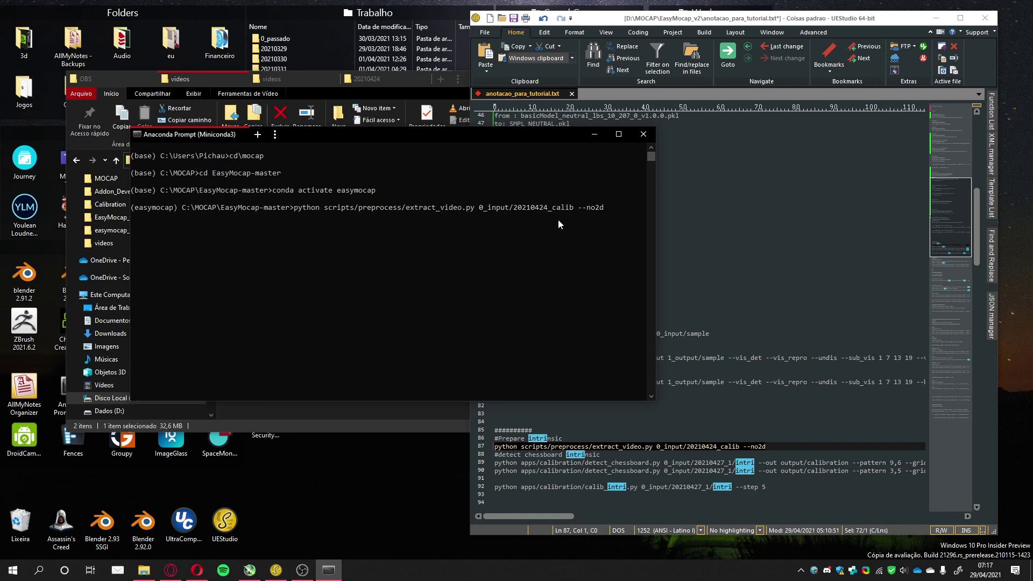
- Show the 20210424_calib folder in File Explorer and run the pasted extract_video.py command in Anaconda Prompt
{"action": "left_click_drag", "start_coordinate": [444, 135], "coordinate": [428, 258]}
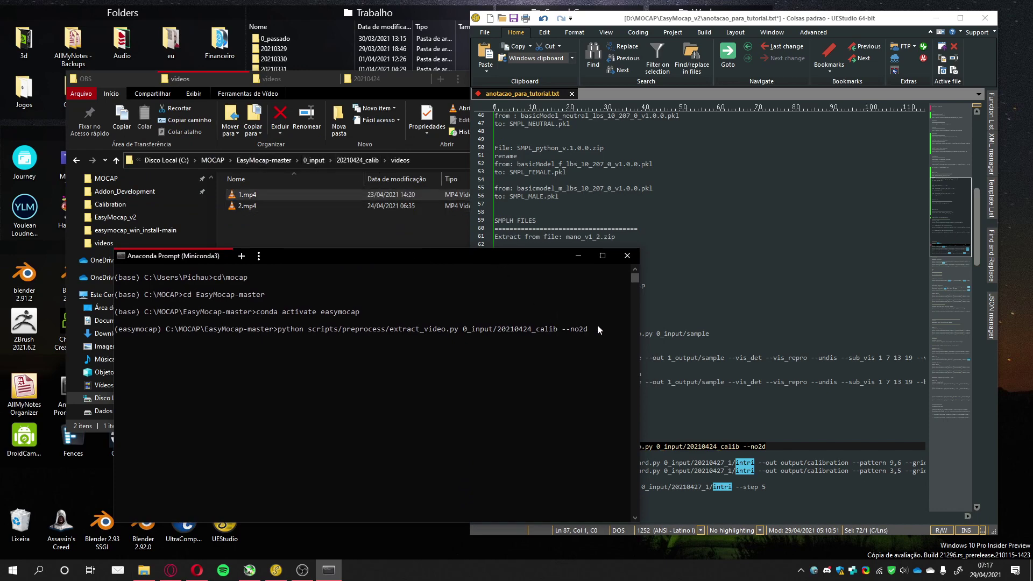
{"action": "left_click", "coordinate": [591, 337]}
{"action": "key", "text": "Escape"}
{"action": "left_click", "coordinate": [356, 160]}
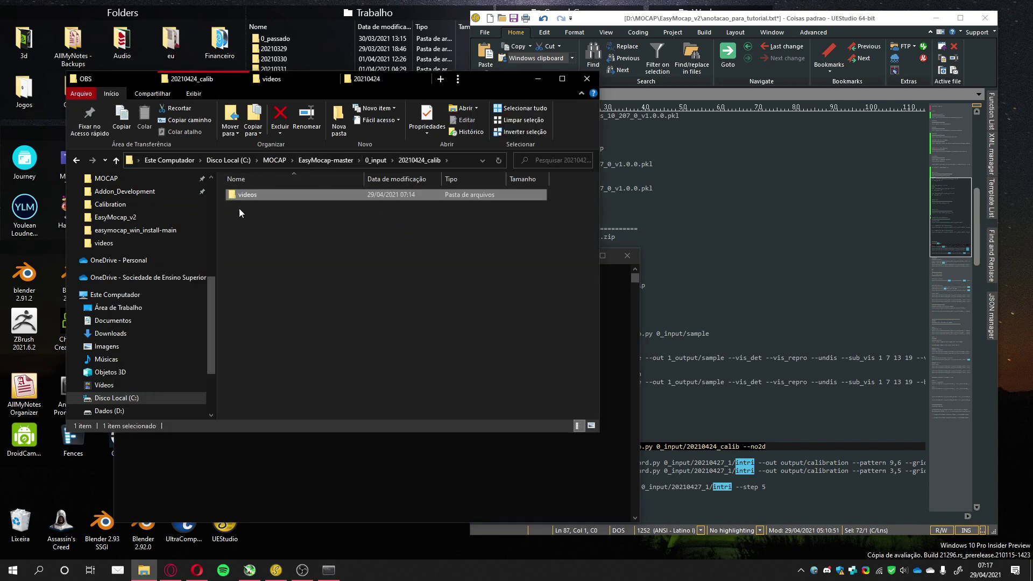
{"action": "left_click", "coordinate": [336, 472]}
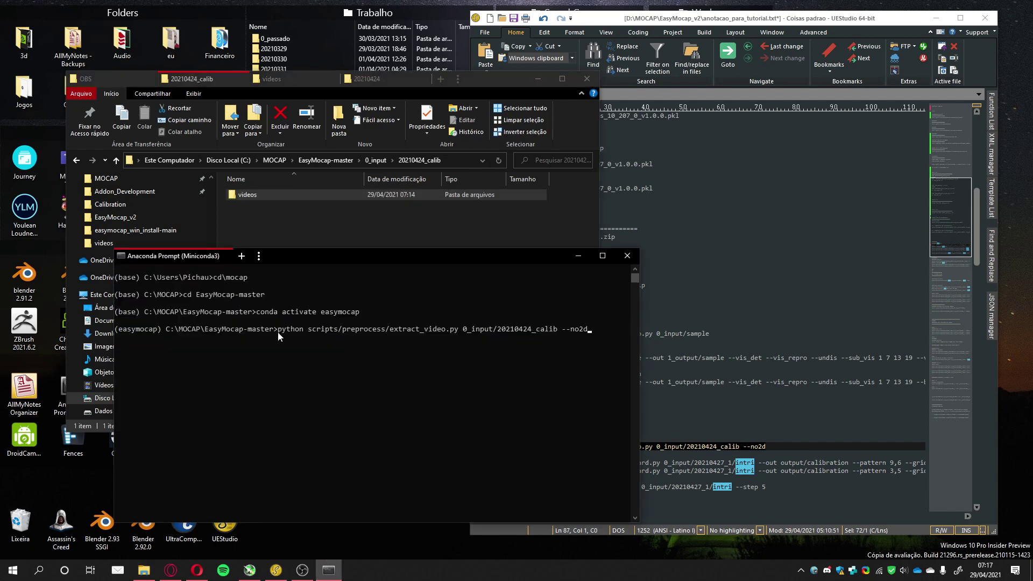
{"action": "key", "text": "Return"}
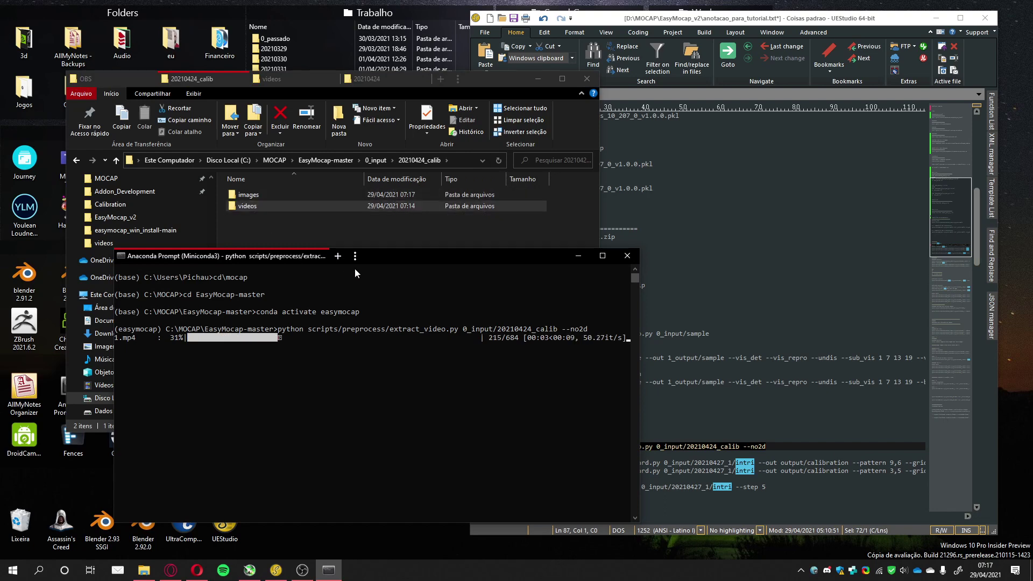
- Inspect the extraction output in the images folder and its subfolder 2, and return to the 20210424_calib folder
{"action": "left_click_drag", "start_coordinate": [377, 253], "coordinate": [891, 289]}
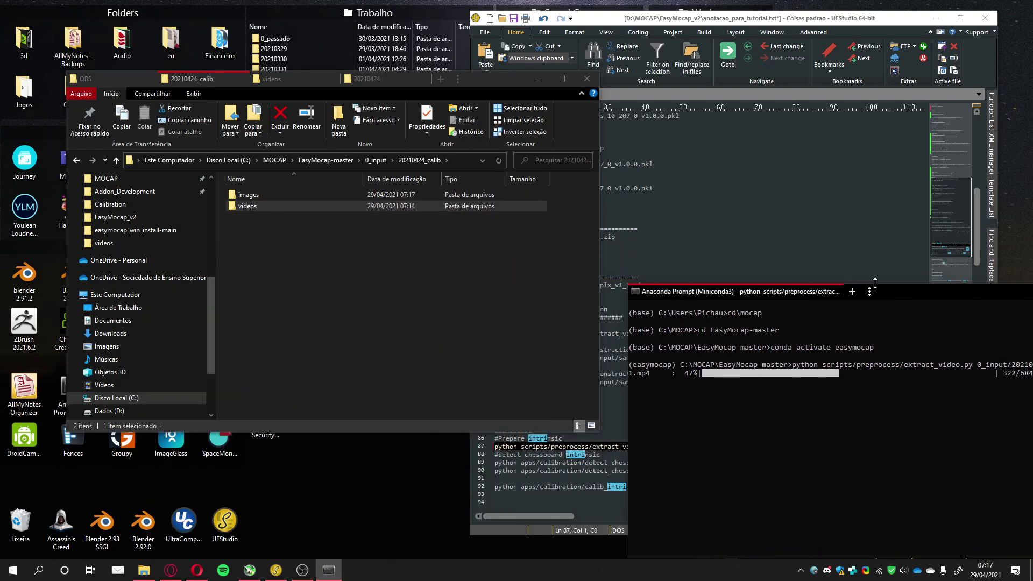
{"action": "left_click", "coordinate": [248, 193]}
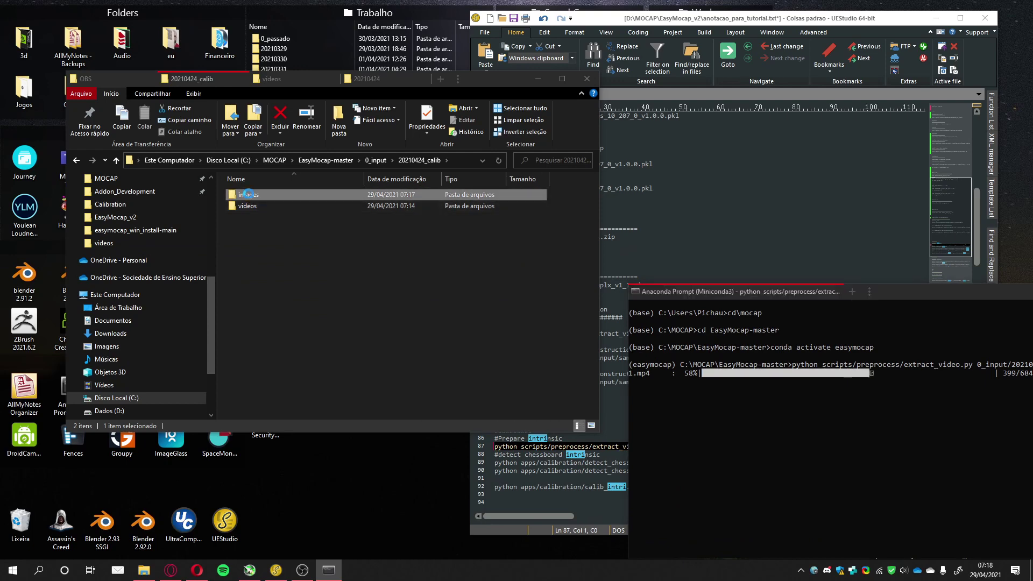
{"action": "double_click", "coordinate": [249, 194]}
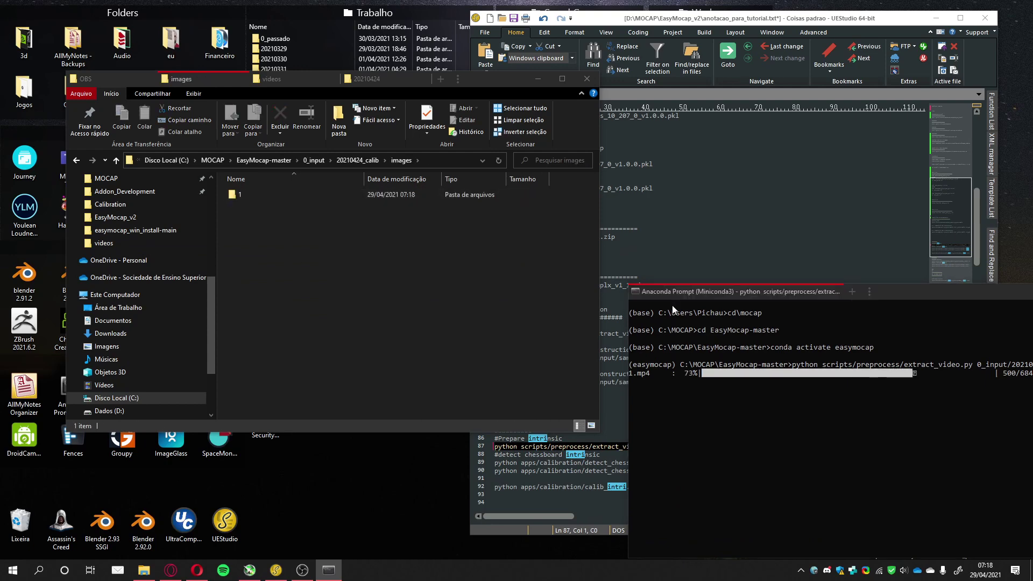
{"action": "left_click_drag", "start_coordinate": [958, 293], "coordinate": [692, 261]}
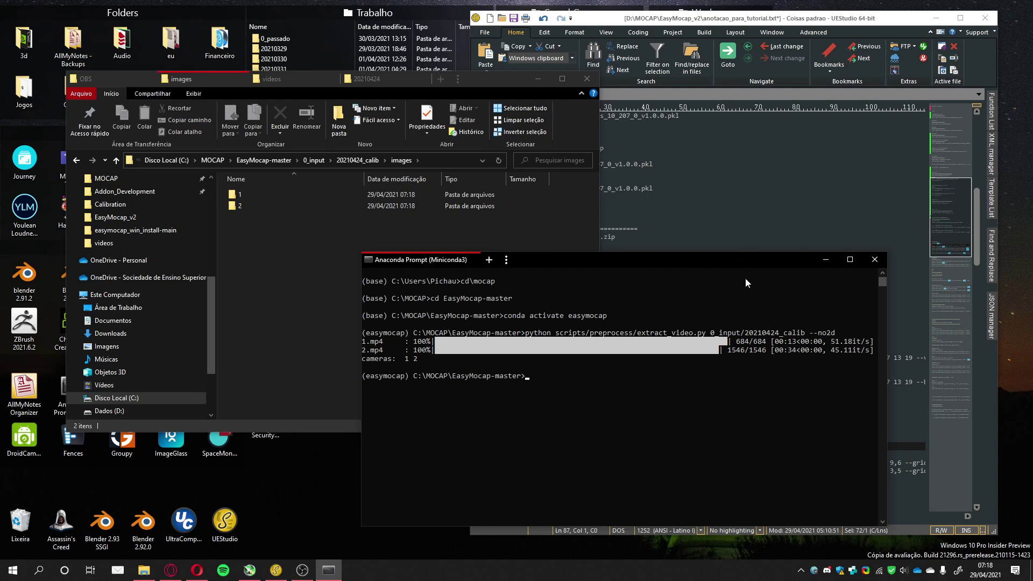
{"action": "left_click_drag", "start_coordinate": [734, 261], "coordinate": [664, 263]}
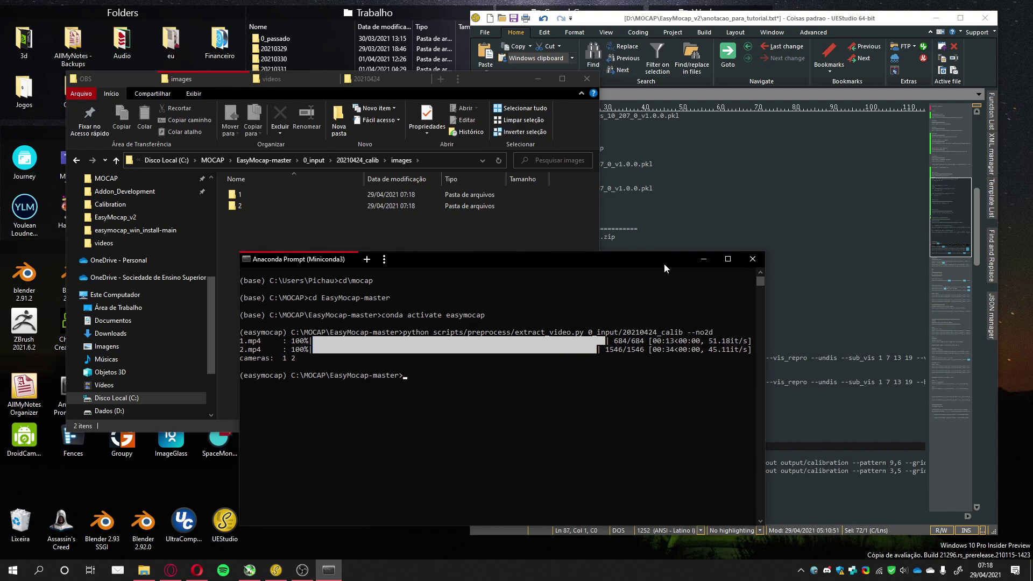
{"action": "left_click", "coordinate": [234, 208]}
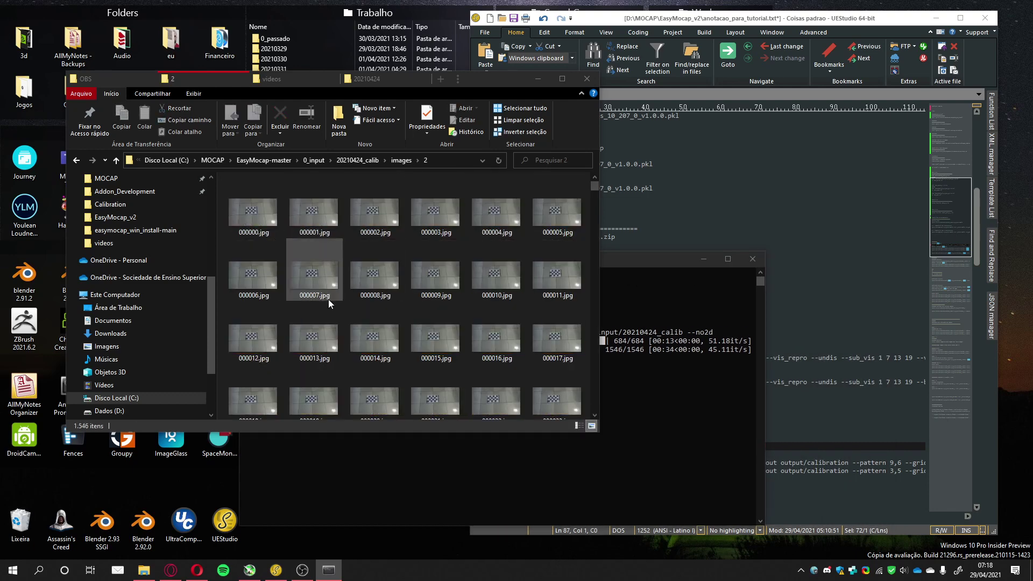
{"action": "left_click", "coordinate": [371, 159]}
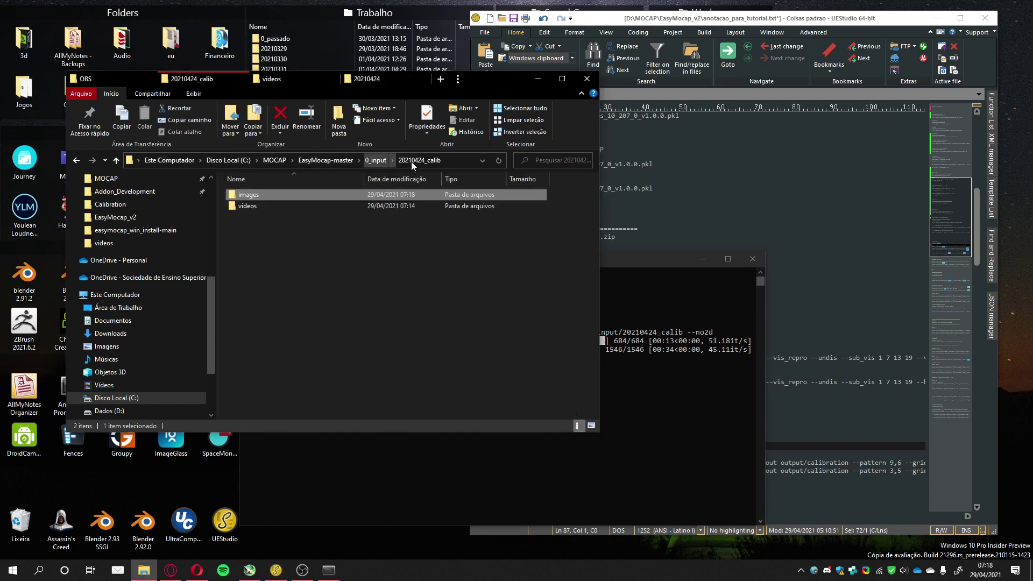
- Widen the tutorial notes window and examine the chessboard in frame 000000.jpg from images subfolder 1, zoomed in beside the notes
{"action": "left_click", "coordinate": [780, 21]}
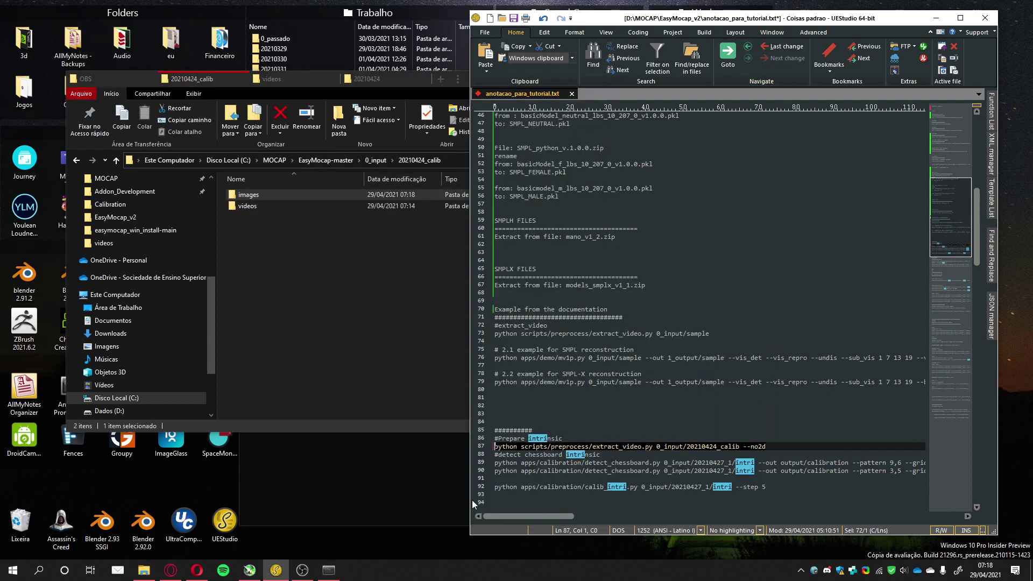
{"action": "left_click_drag", "start_coordinate": [472, 504], "coordinate": [406, 509]}
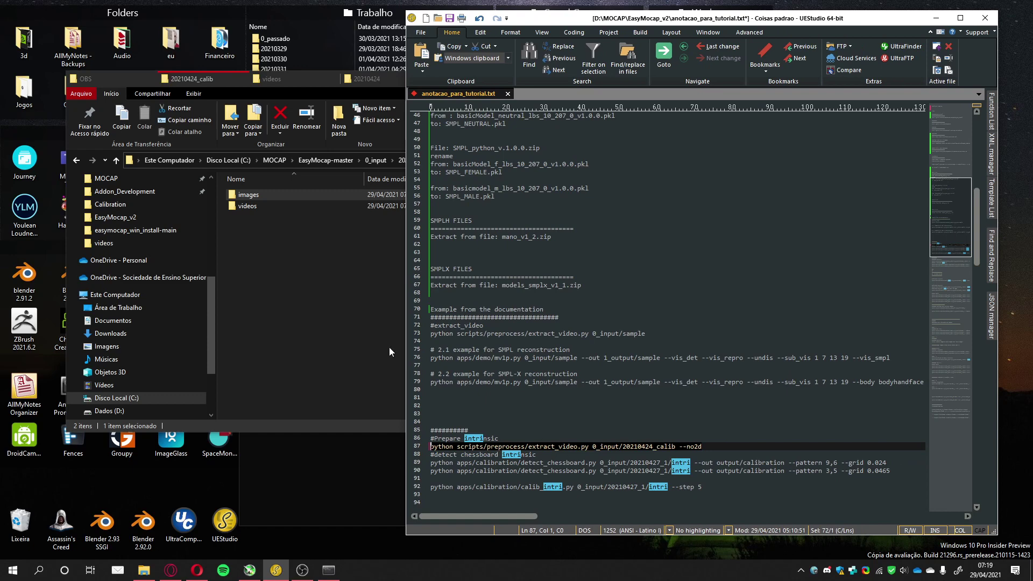
{"action": "left_click", "coordinate": [244, 196]}
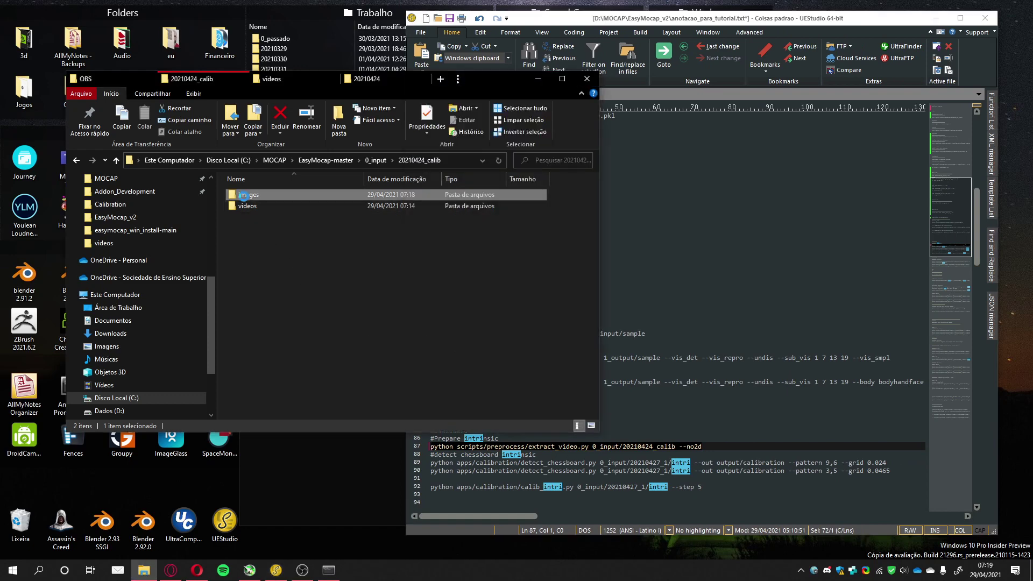
{"action": "double_click", "coordinate": [244, 196]}
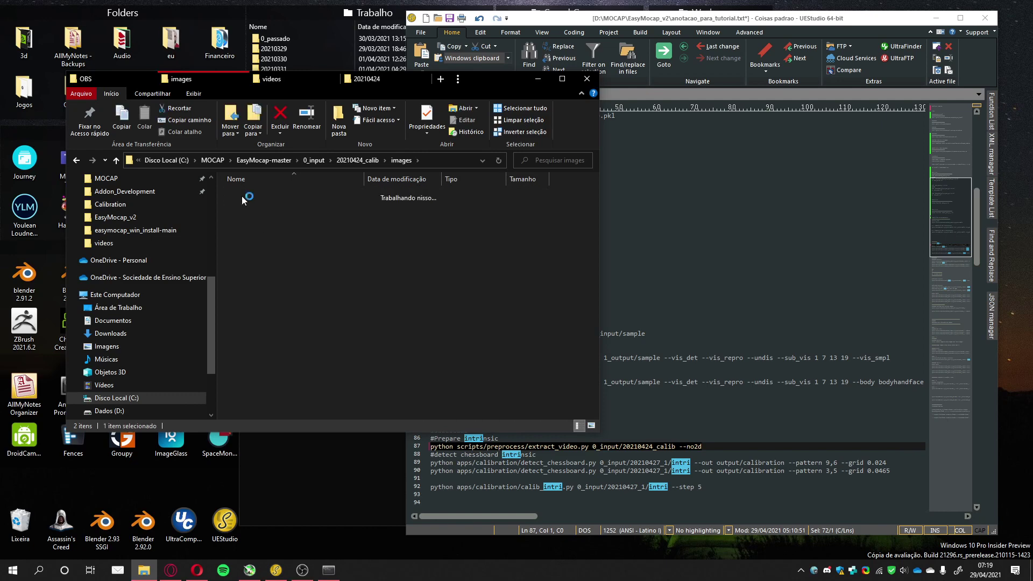
{"action": "double_click", "coordinate": [241, 196]}
{"action": "left_click", "coordinate": [257, 209]}
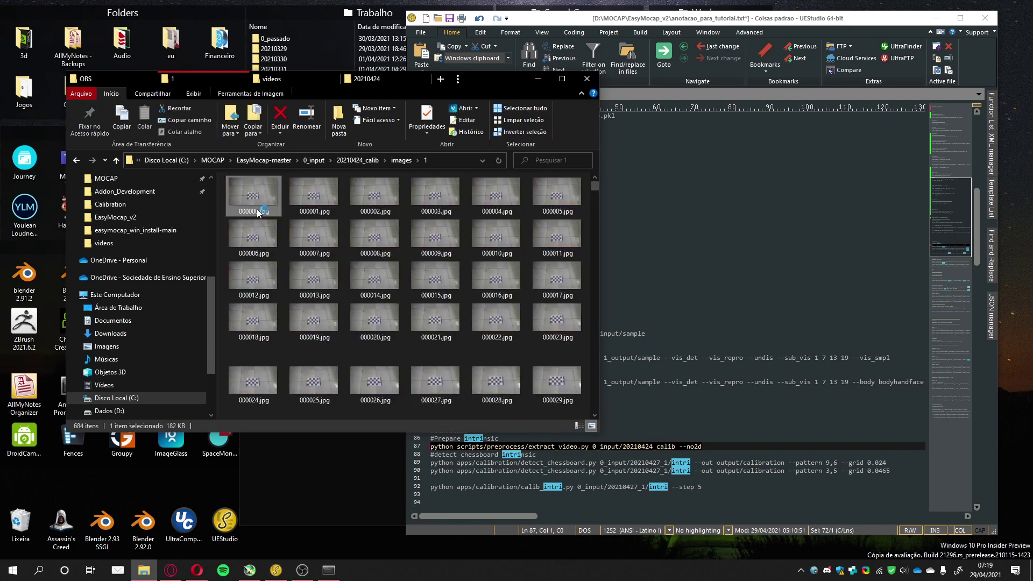
{"action": "double_click", "coordinate": [247, 192]}
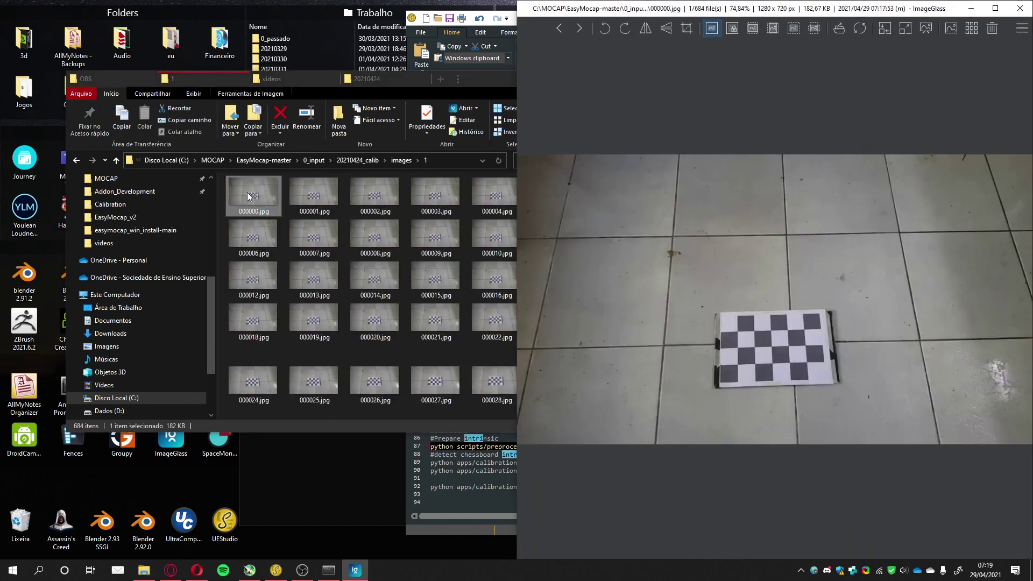
{"action": "scroll", "coordinate": [755, 348], "scroll_direction": "up", "scroll_amount": 4}
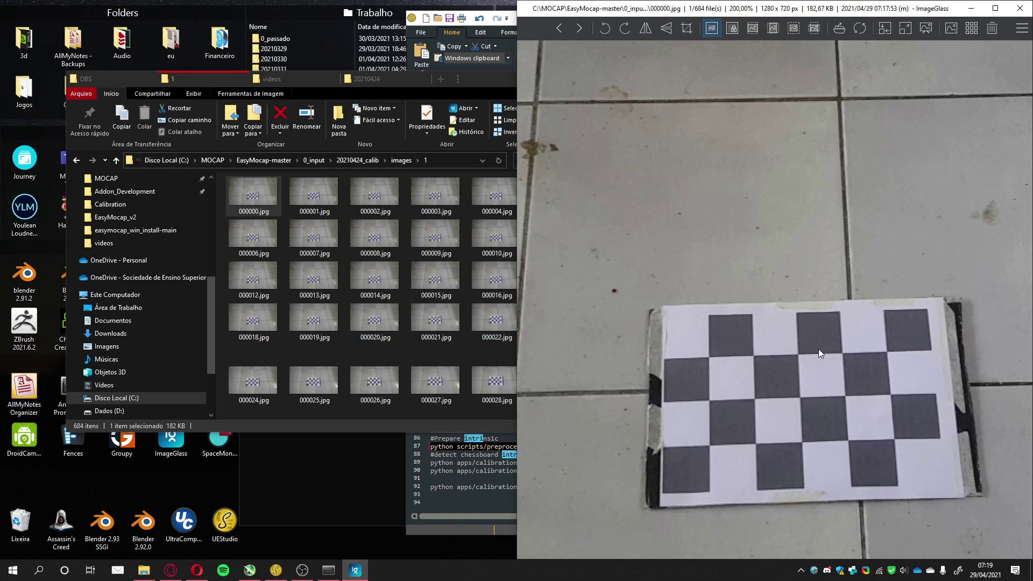
{"action": "left_click_drag", "start_coordinate": [831, 13], "coordinate": [384, 14]}
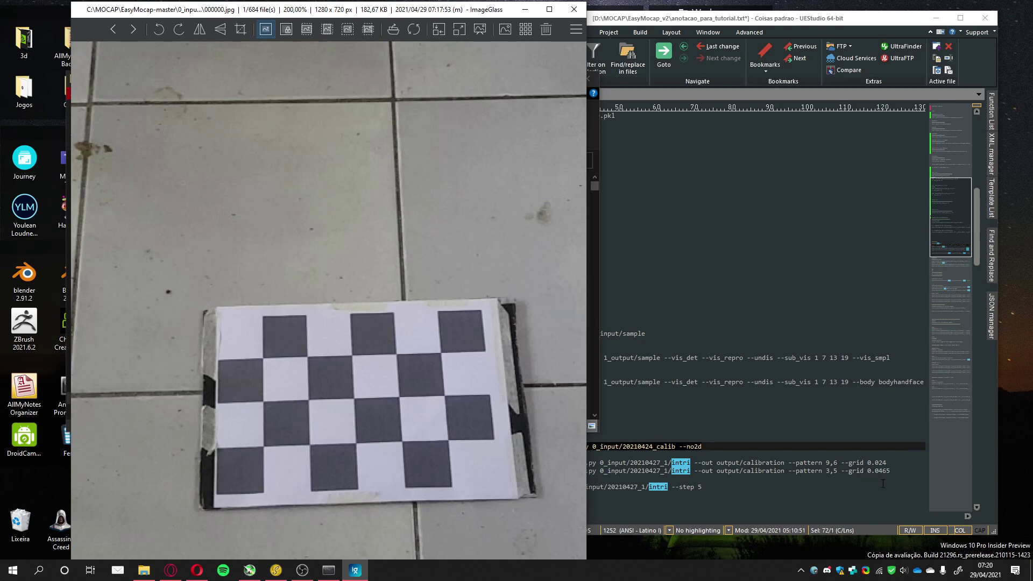
- In the notes, change the input folder of the detect_chessboard.py command with pattern 3,5 to 20210424_calib and copy the whole command line
{"action": "left_click", "coordinate": [897, 473]}
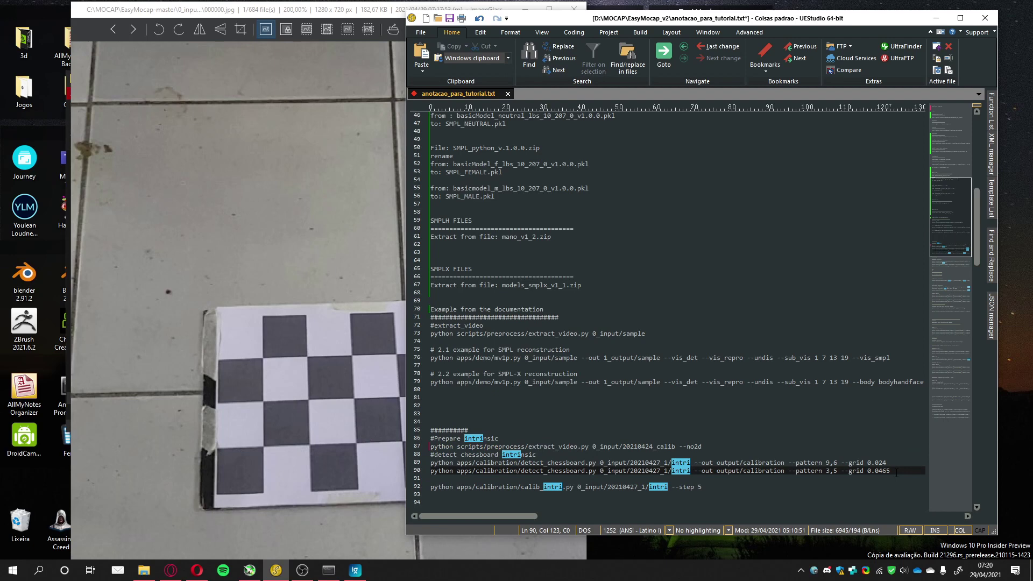
{"action": "key", "text": "shift+Home"}
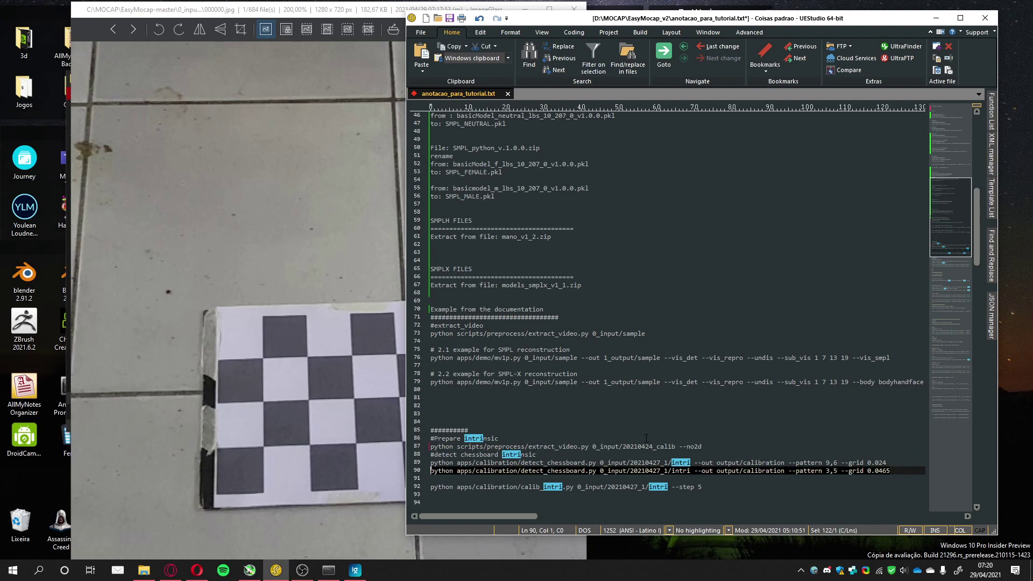
{"action": "double_click", "coordinate": [665, 447]}
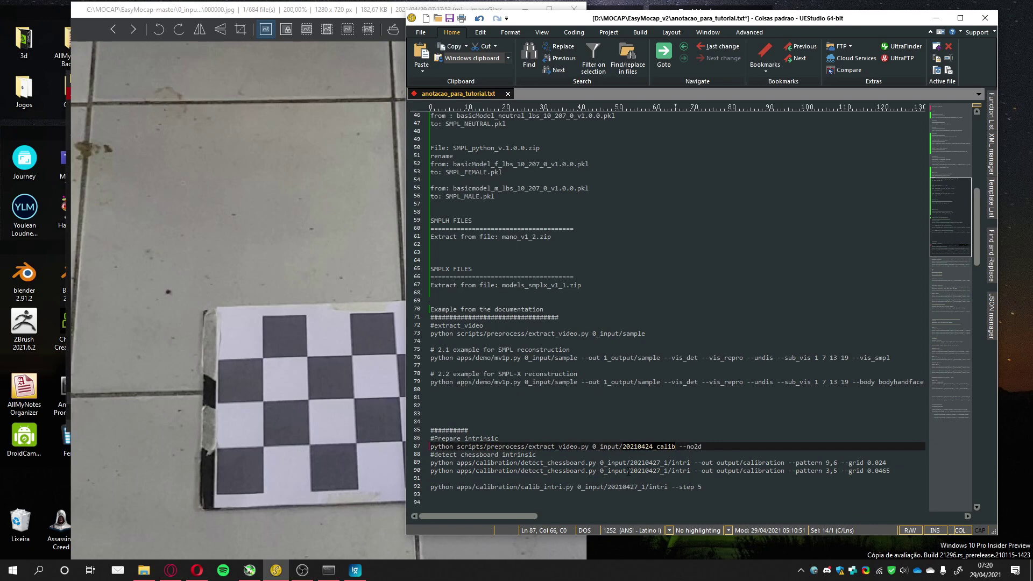
{"action": "left_click_drag", "start_coordinate": [629, 471], "coordinate": [692, 471]}
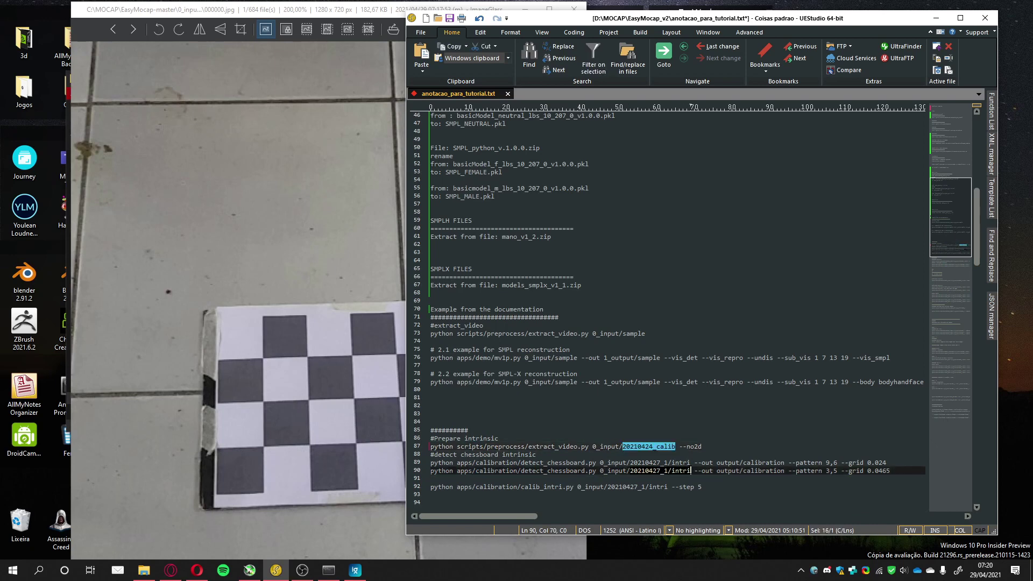
{"action": "type", "text": "20210424_calib"}
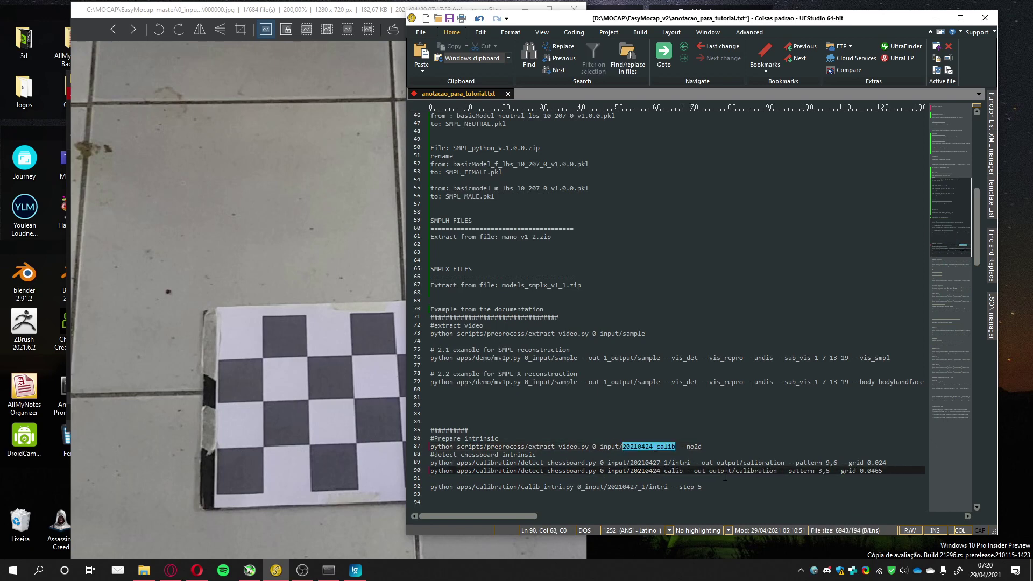
{"action": "key", "text": "End"}
{"action": "key", "text": "shift+Home"}
{"action": "key", "text": "ctrl+c"}
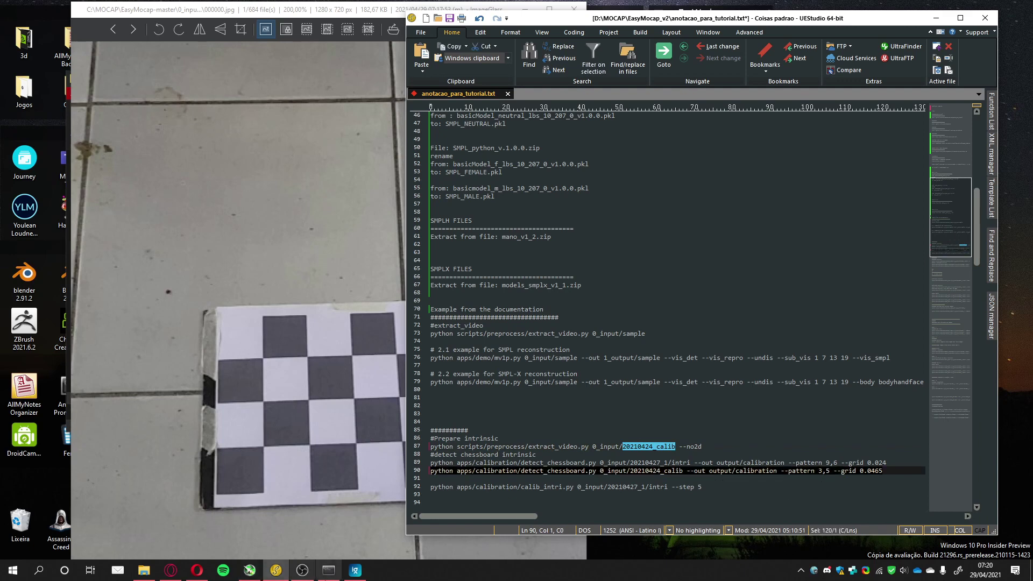
- Run the copied detect_chessboard.py command in Anaconda Prompt with --pattern 3,5 and --grid 0.0465
{"action": "left_click", "coordinate": [329, 570]}
{"action": "left_click", "coordinate": [337, 428]}
{"action": "key", "text": "ctrl+v"}
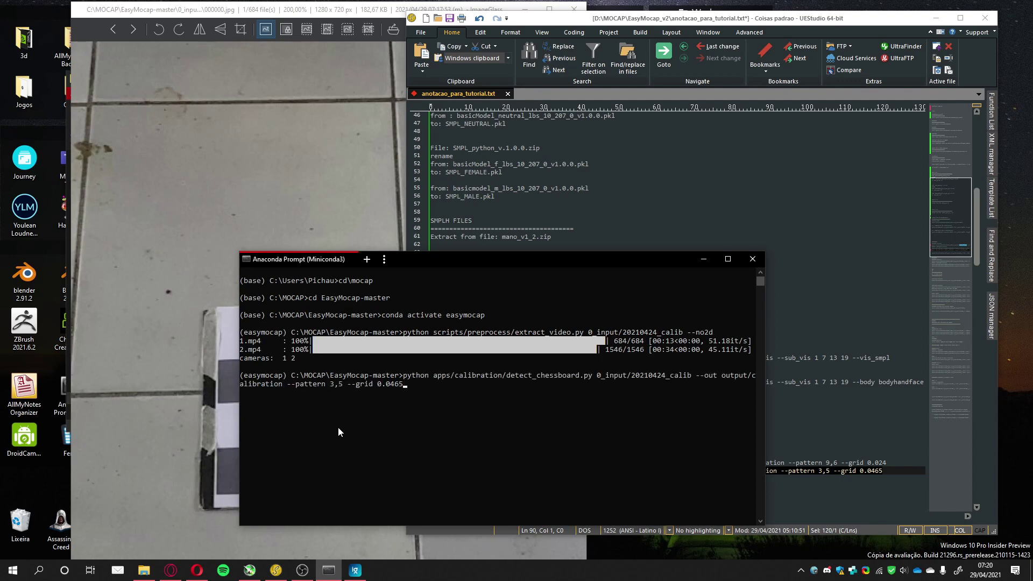
{"action": "key", "text": "Return"}
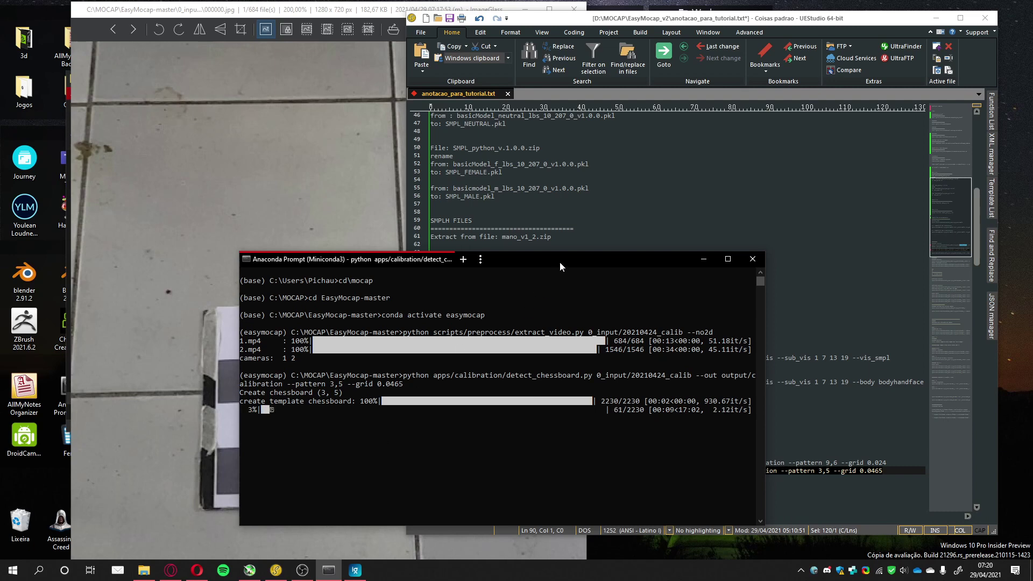
- Reposition the Anaconda Prompt window and minimize OBS to uncover the tutorial notes
{"action": "left_click_drag", "start_coordinate": [560, 263], "coordinate": [445, 256]}
{"action": "left_click", "coordinate": [300, 571]}
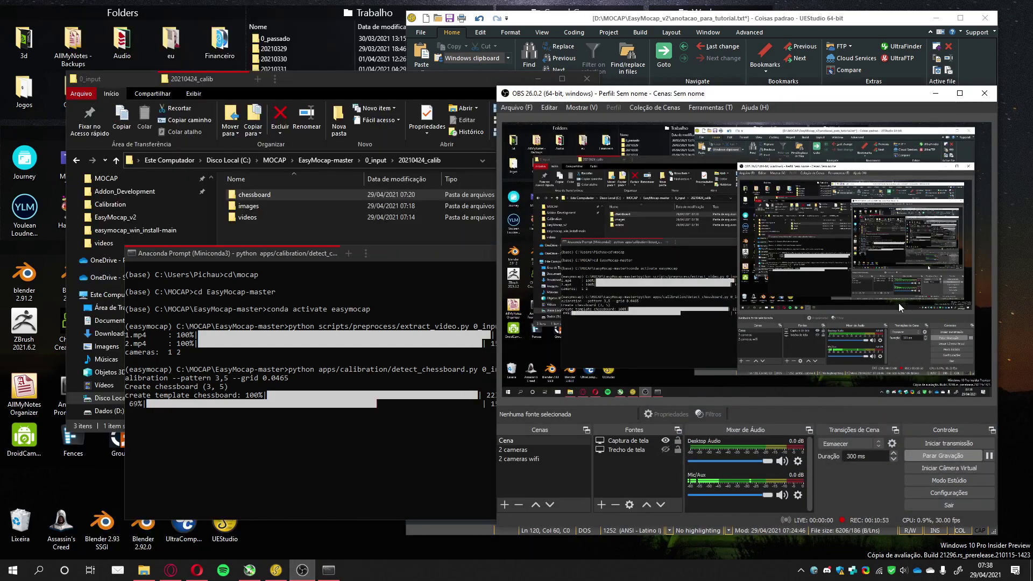
{"action": "left_click", "coordinate": [401, 255]}
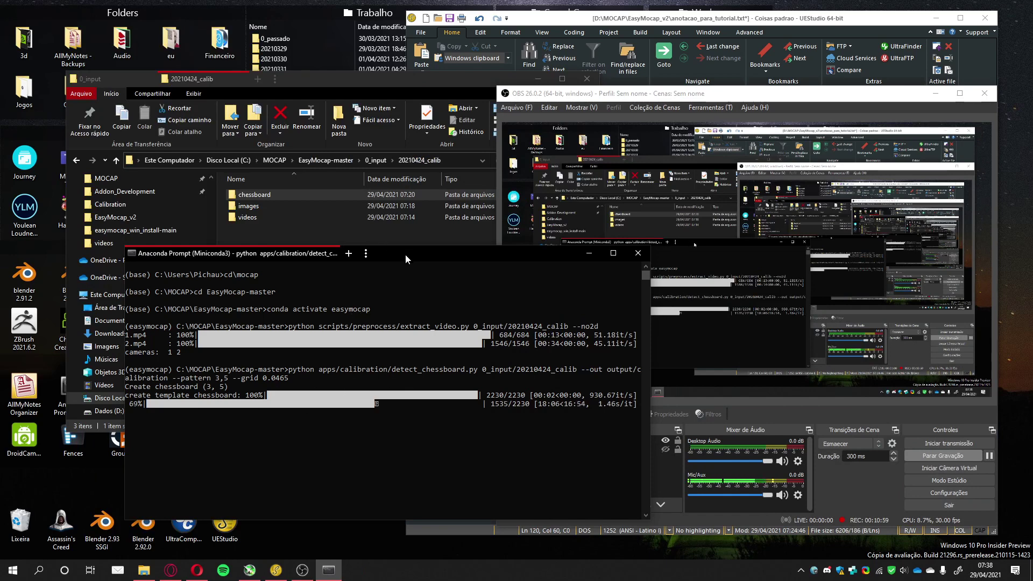
{"action": "left_click_drag", "start_coordinate": [405, 254], "coordinate": [368, 260]}
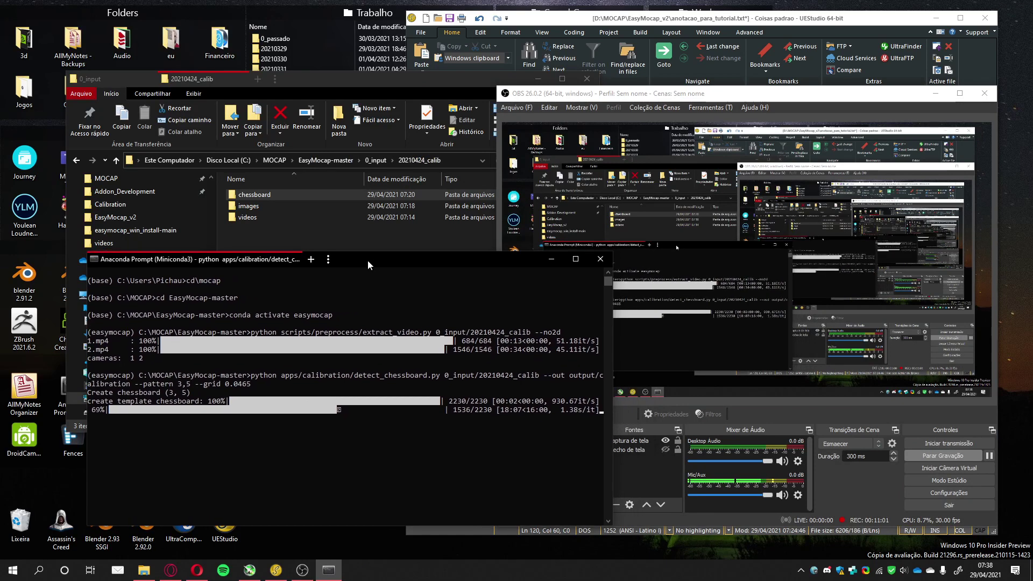
{"action": "left_click", "coordinate": [939, 98]}
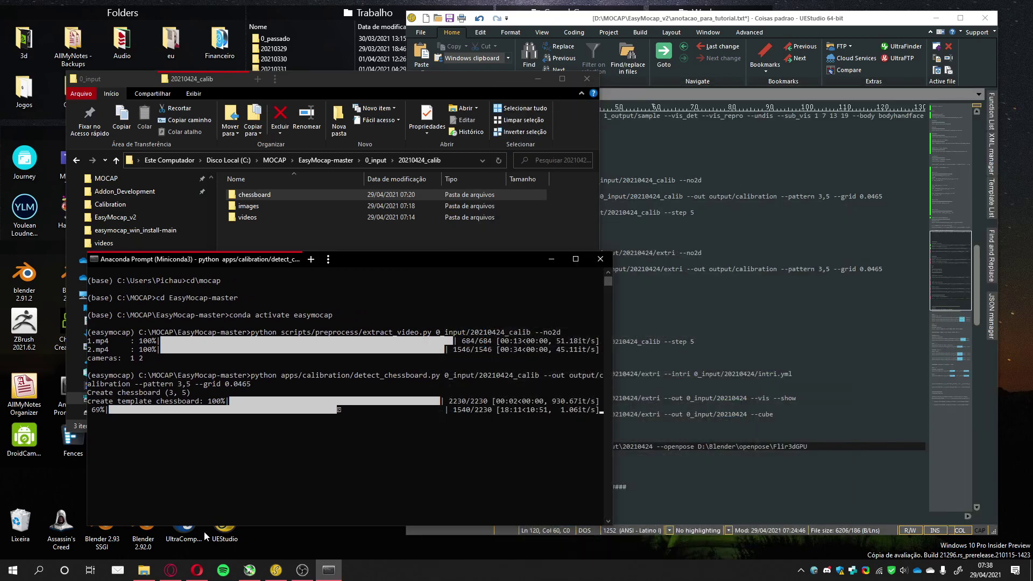
- Go to the C:\MOCAP folder and check the contents of the openpose-1.7.0 binaries zip archive
{"action": "left_click", "coordinate": [144, 571]}
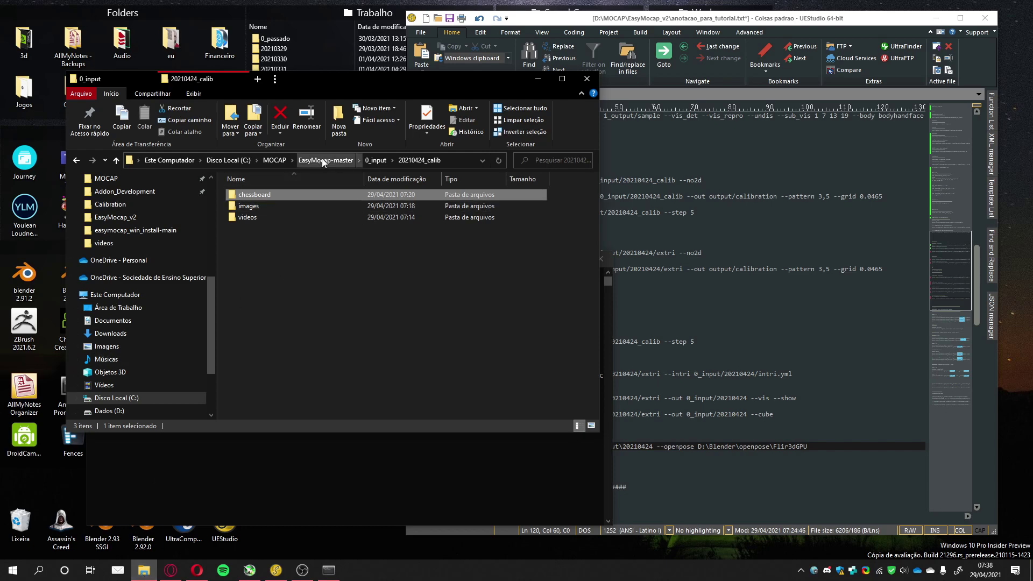
{"action": "left_click", "coordinate": [275, 158]}
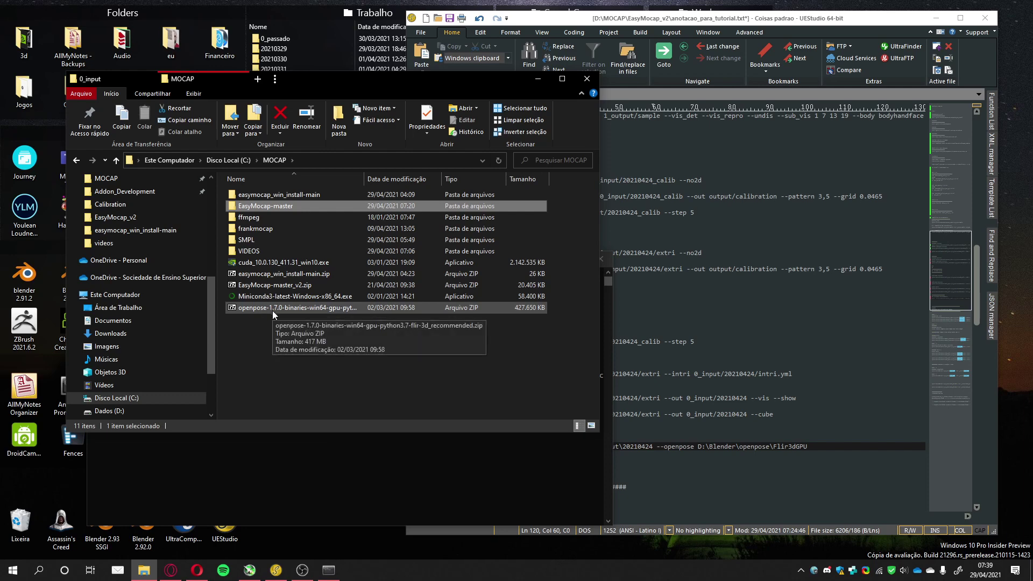
{"action": "left_click", "coordinate": [272, 311]}
{"action": "double_click", "coordinate": [272, 311]}
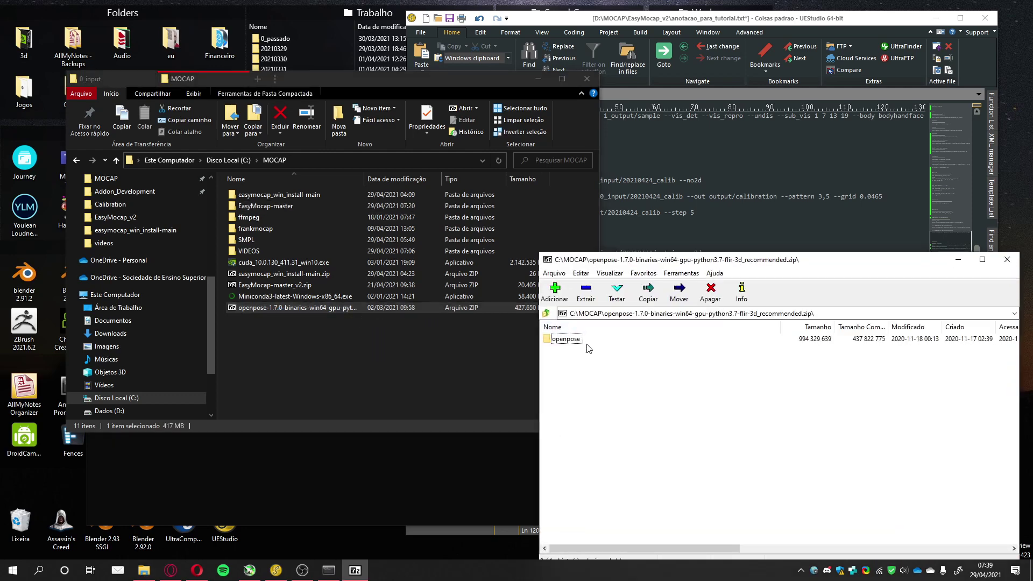
{"action": "left_click", "coordinate": [1007, 260]}
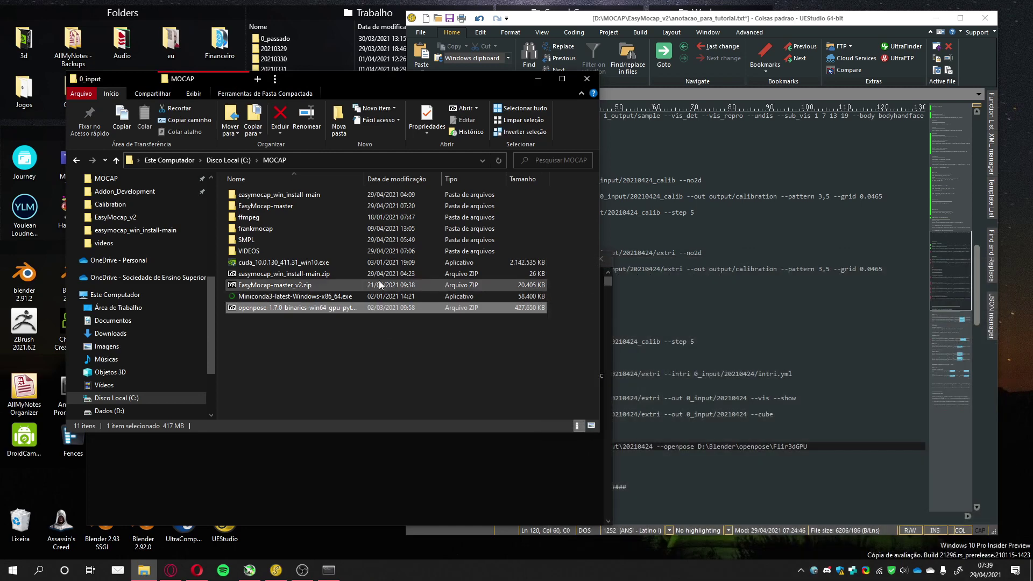
- Extract the openpose-1.7.0 zip archive directly into the MOCAP folder with 7-Zip and open the extracted openpose folder
{"action": "right_click", "coordinate": [280, 309]}
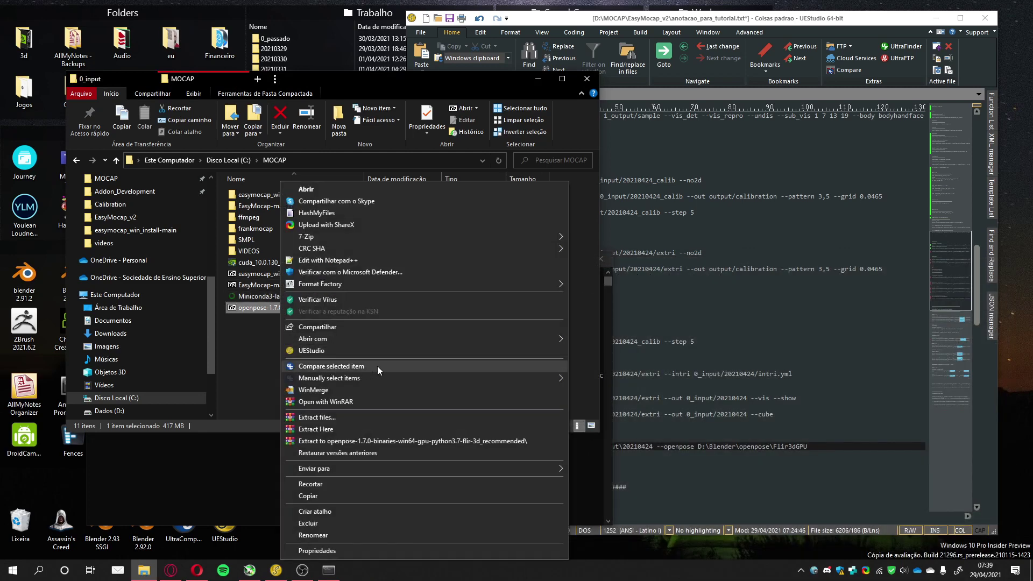
{"action": "mouse_move", "coordinate": [539, 237]}
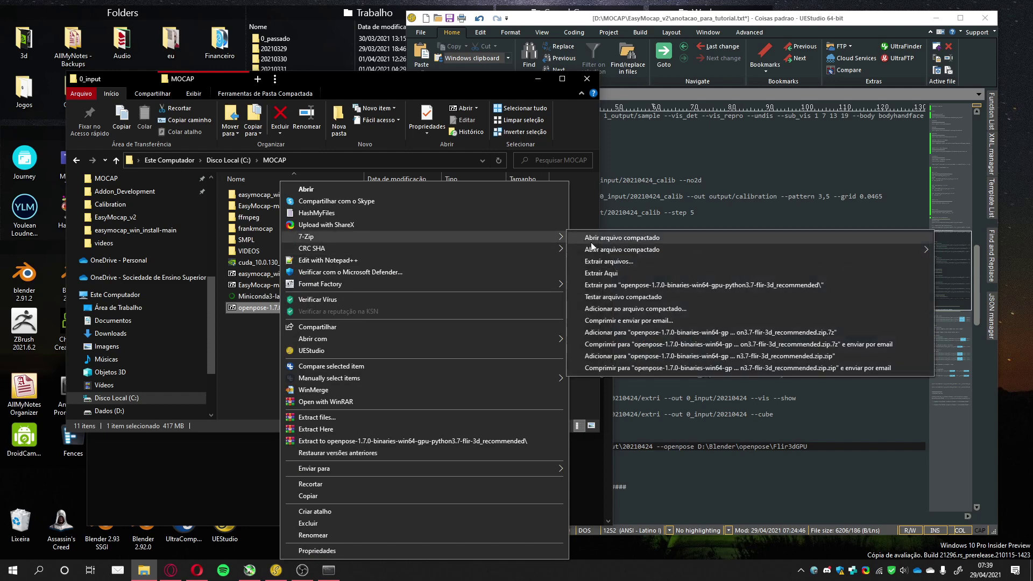
{"action": "left_click", "coordinate": [616, 273]}
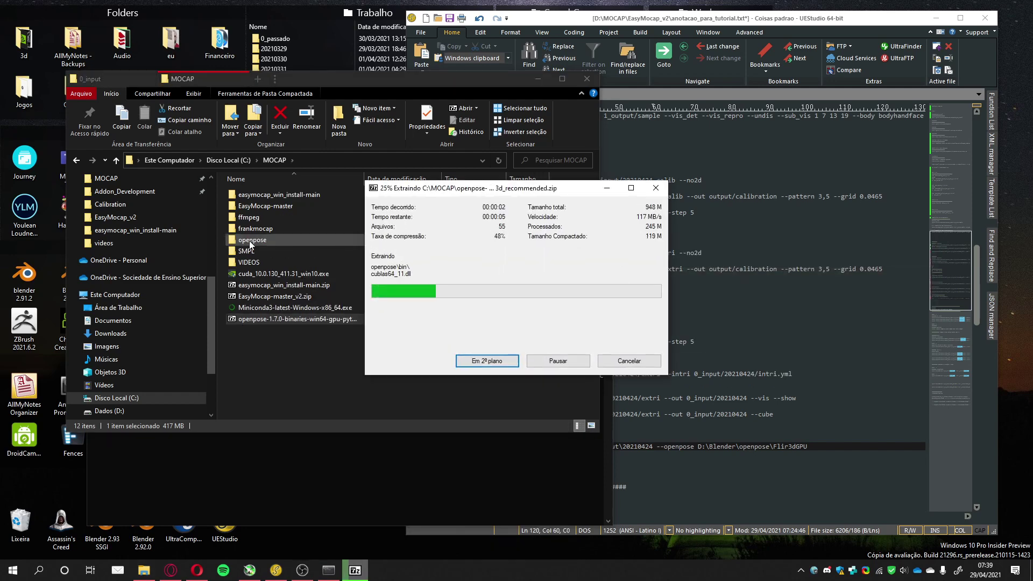
{"action": "left_click", "coordinate": [251, 244]}
{"action": "double_click", "coordinate": [251, 243]}
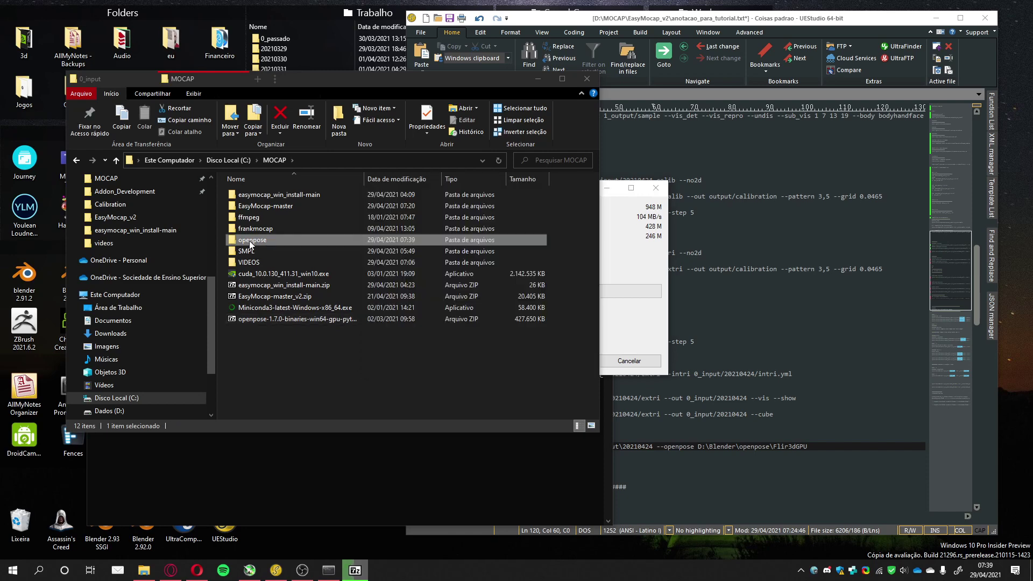
{"action": "left_click", "coordinate": [619, 222]}
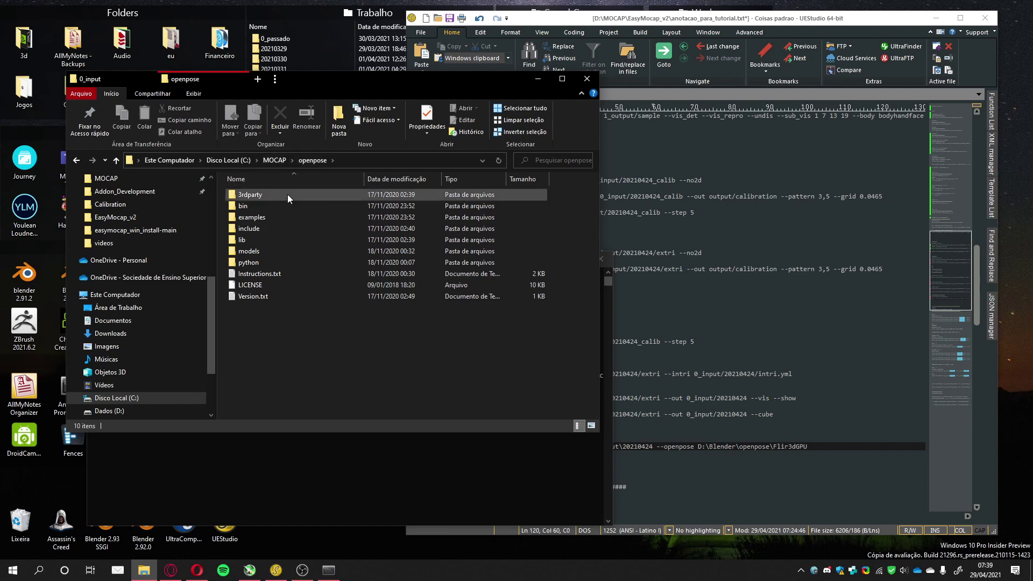
- Look through the files in openpose's bin folder and move the Explorer window off the Anaconda Prompt output
{"action": "double_click", "coordinate": [250, 207]}
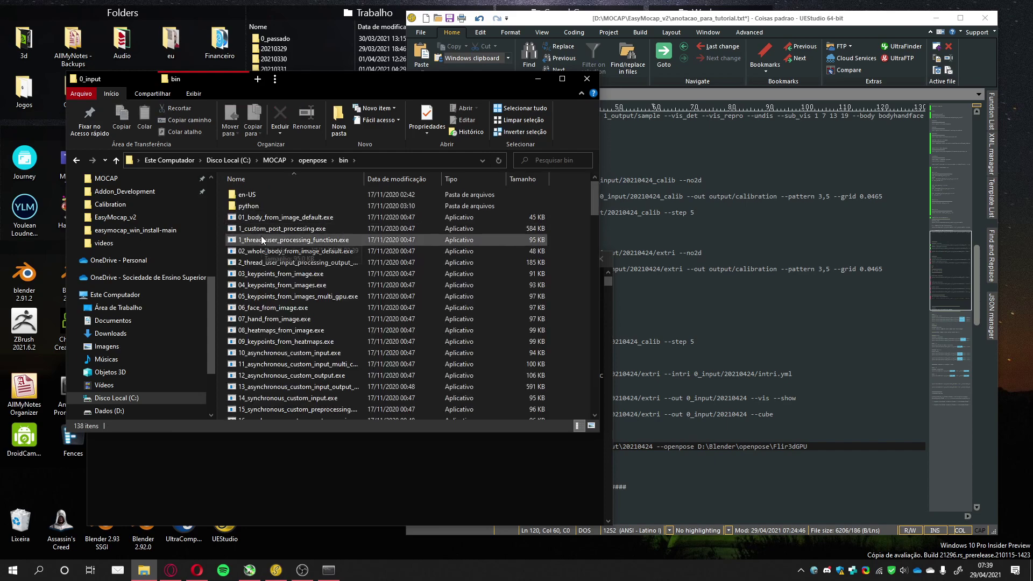
{"action": "scroll", "coordinate": [261, 236], "scroll_direction": "down", "scroll_amount": 5}
{"action": "scroll", "coordinate": [261, 235], "scroll_direction": "down", "scroll_amount": 20}
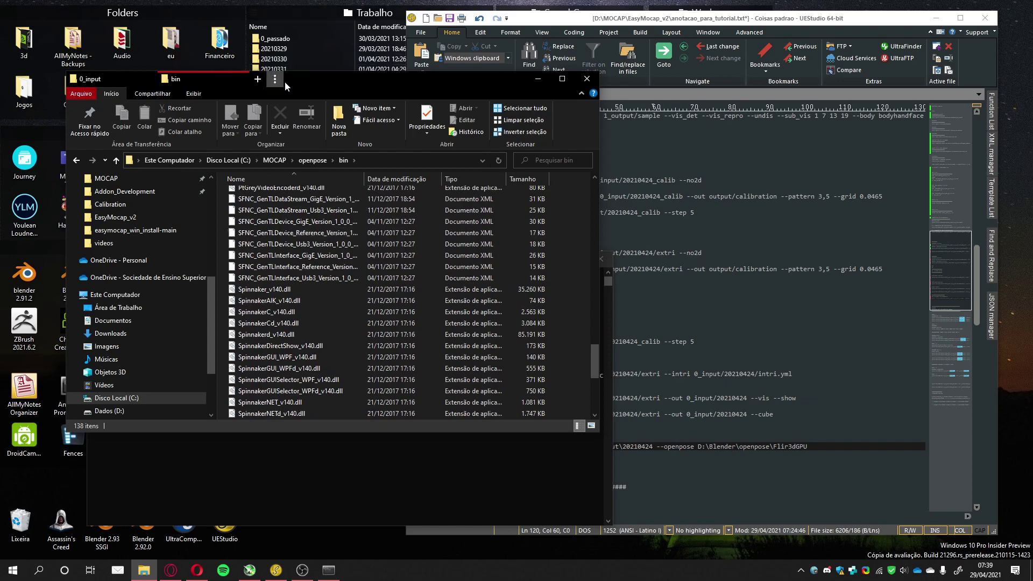
{"action": "left_click_drag", "start_coordinate": [310, 86], "coordinate": [566, 112]}
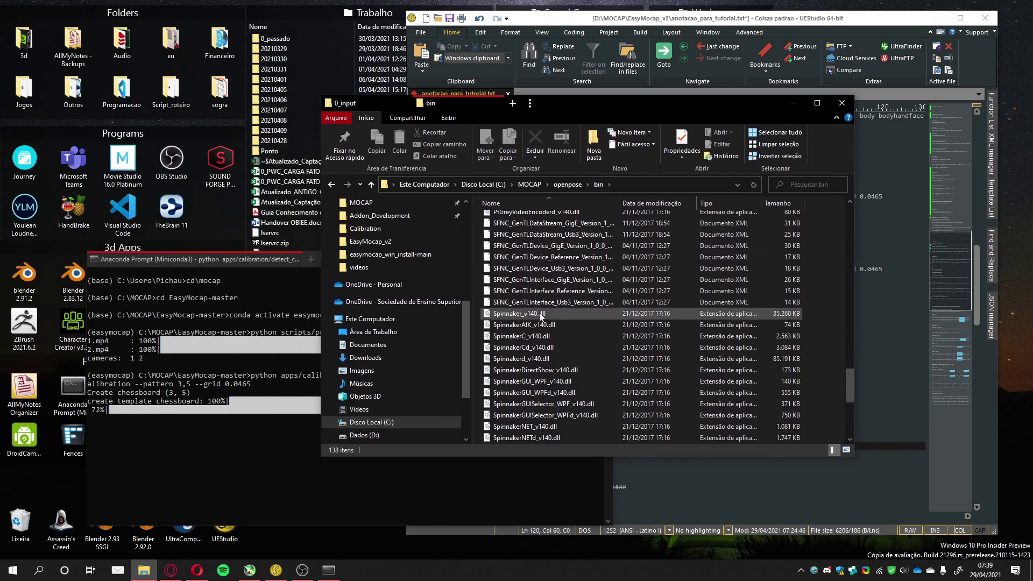
{"action": "scroll", "coordinate": [539, 313], "scroll_direction": "up", "scroll_amount": 20}
{"action": "scroll", "coordinate": [540, 312], "scroll_direction": "up", "scroll_amount": 6}
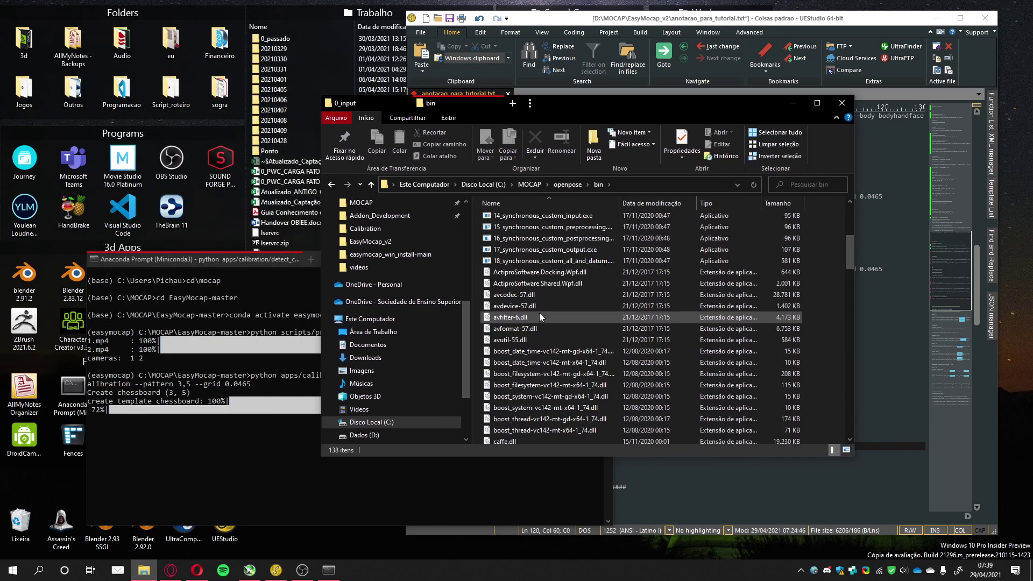
- Open the models subfolder of openpose and launch a Command Prompt
{"action": "left_click", "coordinate": [564, 187]}
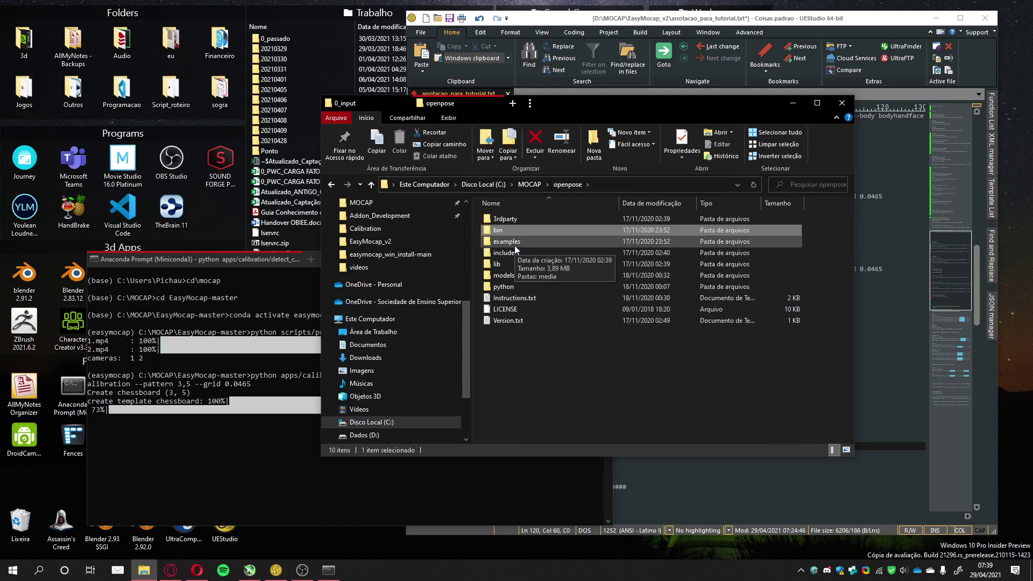
{"action": "double_click", "coordinate": [511, 277]}
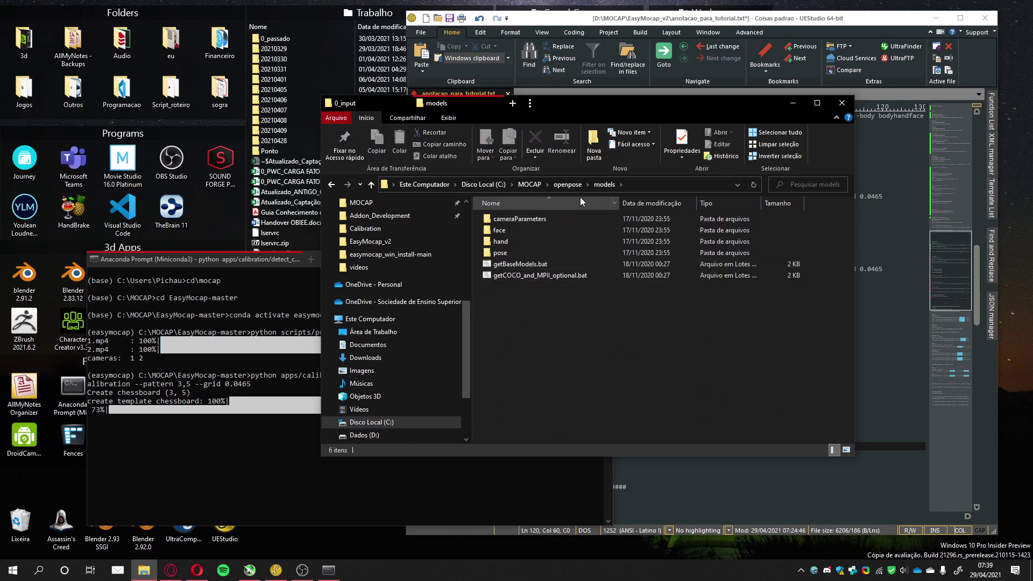
{"action": "left_click", "coordinate": [13, 571]}
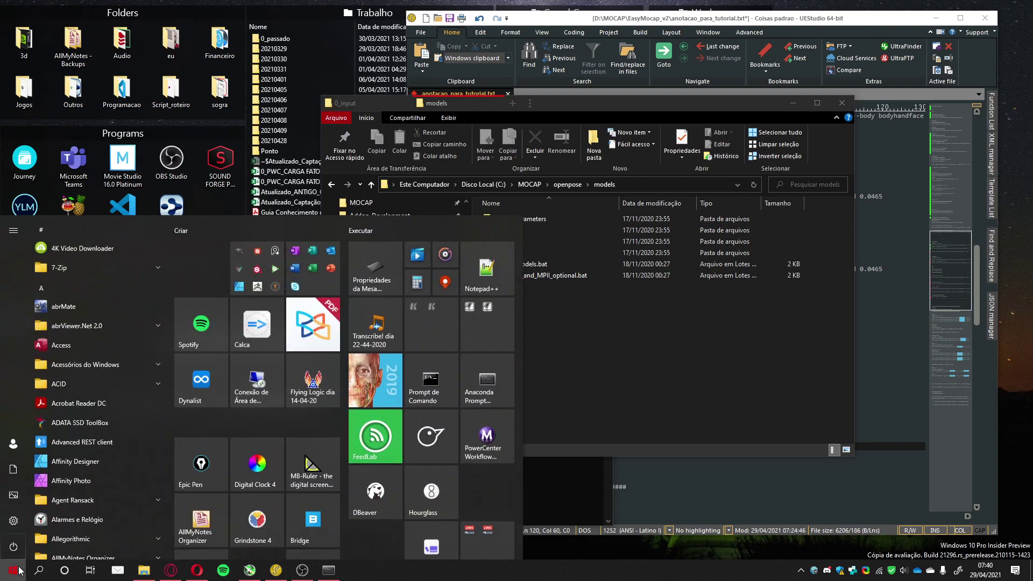
{"action": "type", "text": "cmd"}
{"action": "key", "text": "Return"}
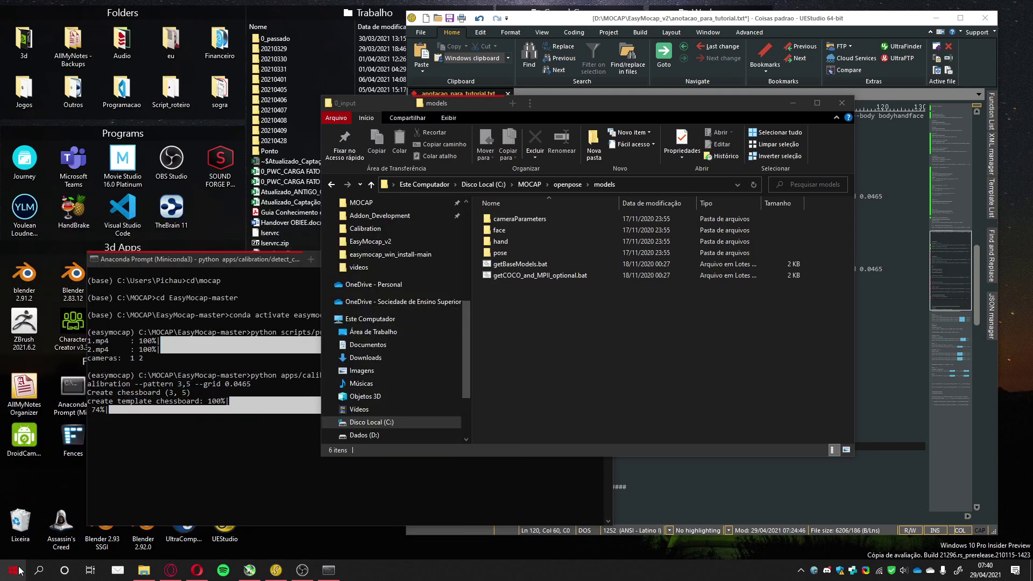
{"action": "left_click", "coordinate": [515, 412]}
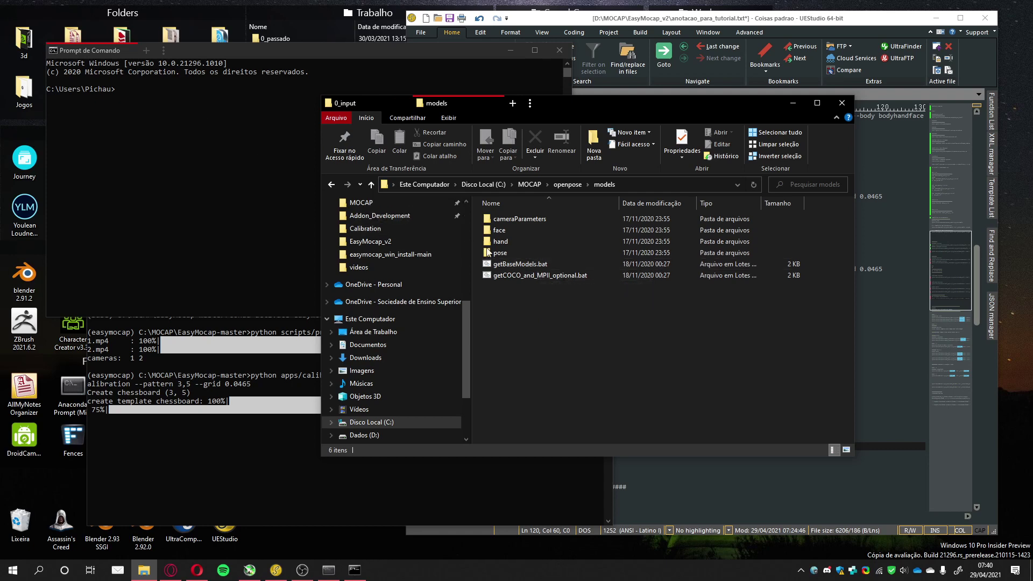
- In the Command Prompt, change the working directory to C:\MOCAP\openpose\models
{"action": "left_click", "coordinate": [242, 202]}
{"action": "type", "text": "cd"}
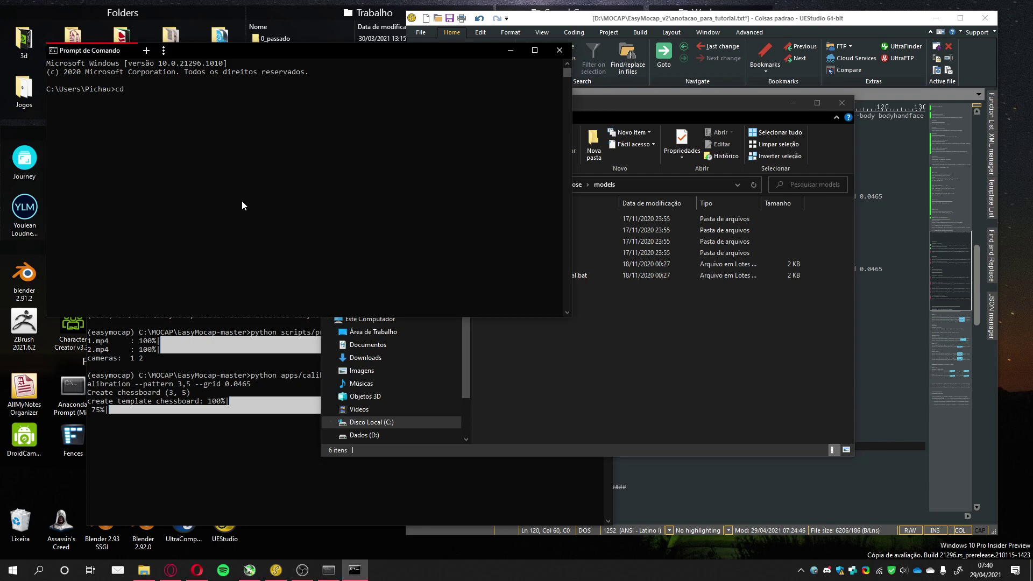
{"action": "type", "text": "\\mocap"}
{"action": "key", "text": "Return"}
{"action": "type", "text": "cd openpose"}
{"action": "key", "text": "Return"}
{"action": "type", "text": "cd nm"}
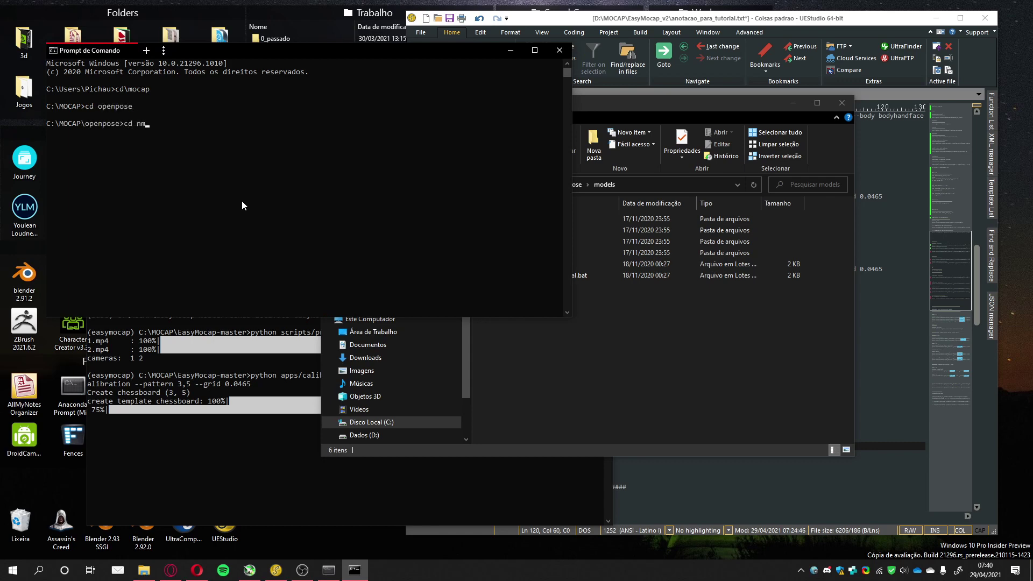
{"action": "type", "text": "o"}
{"action": "key", "text": "BackSpace"}
{"action": "key", "text": "BackSpace"}
{"action": "key", "text": "BackSpace"}
{"action": "type", "text": "models"}
{"action": "key", "text": "Return"}
- List the models directory with dir and run getBaseModels.bat to download the OpenPose models
{"action": "type", "text": "dir"}
{"action": "key", "text": "Return"}
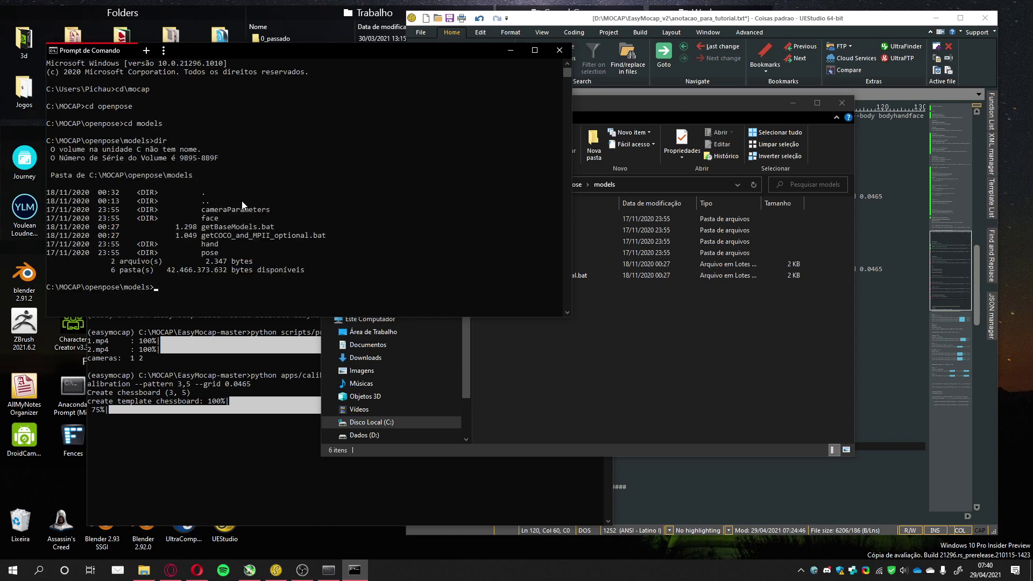
{"action": "left_click", "coordinate": [627, 363]}
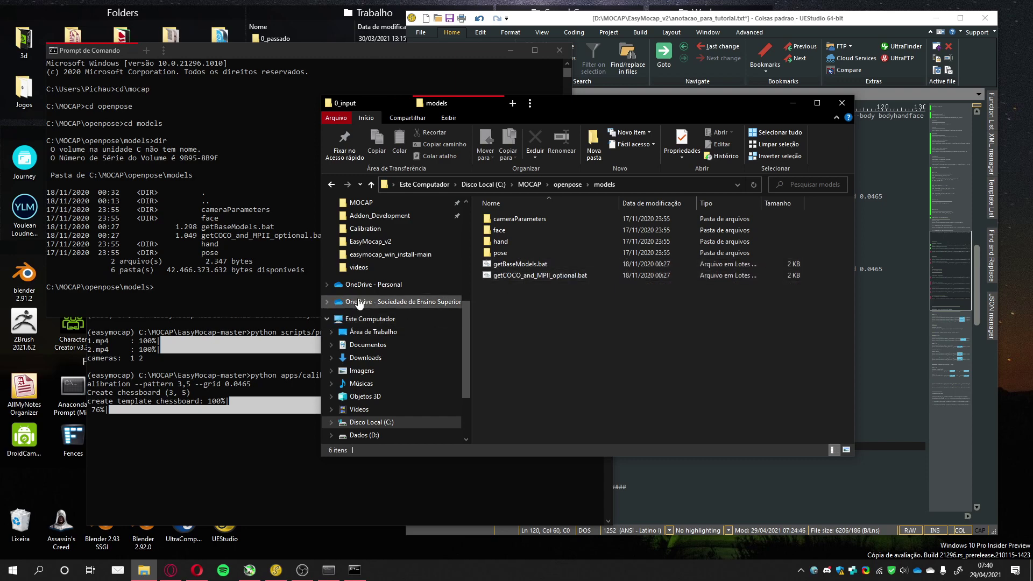
{"action": "left_click", "coordinate": [255, 275]}
{"action": "type", "text": "get"}
{"action": "key", "text": "Tab"}
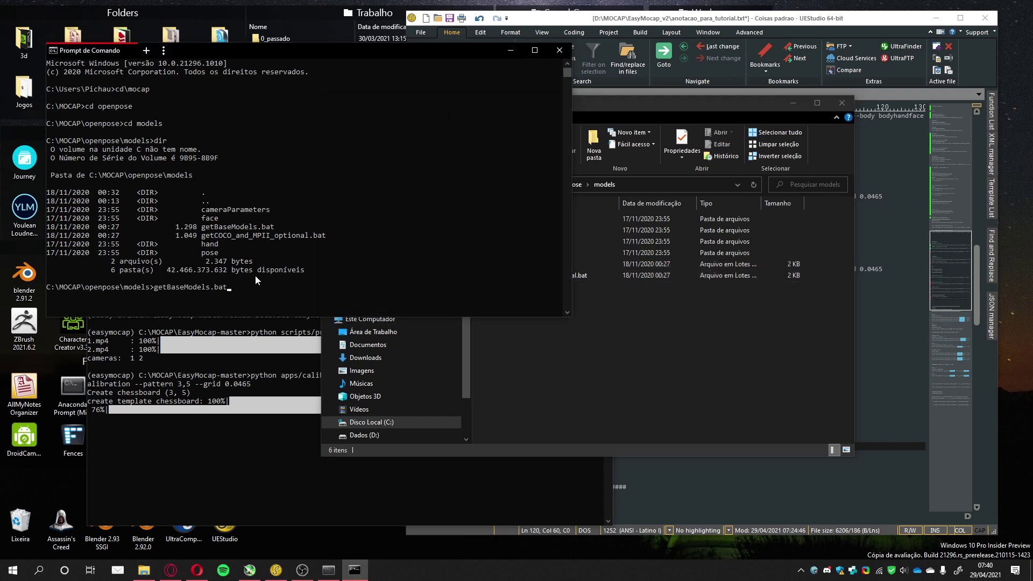
{"action": "key", "text": "Return"}
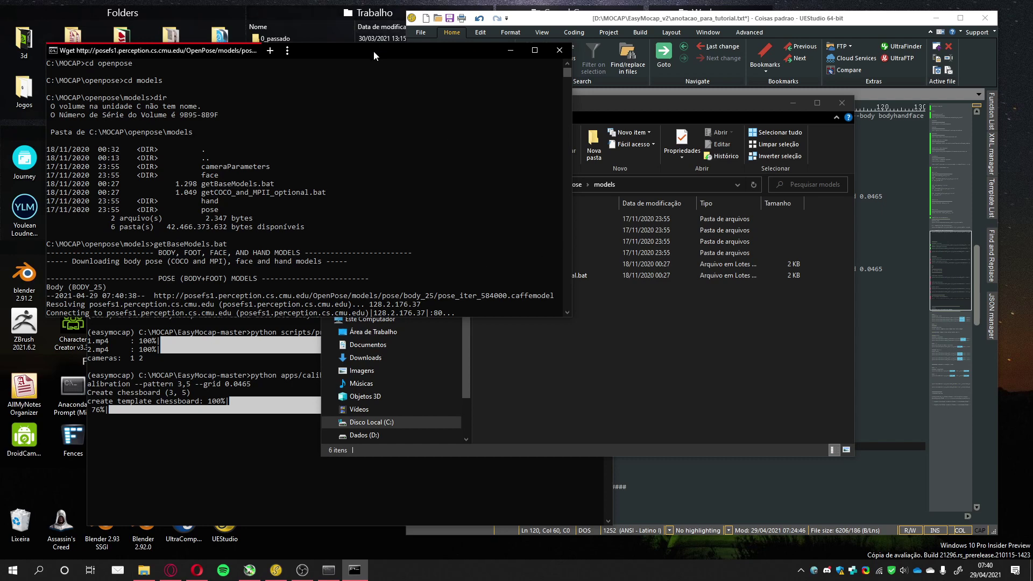
- Arrange the model download window above the Anaconda Prompt so the output of both can be followed
{"action": "left_click_drag", "start_coordinate": [374, 50], "coordinate": [376, 28]}
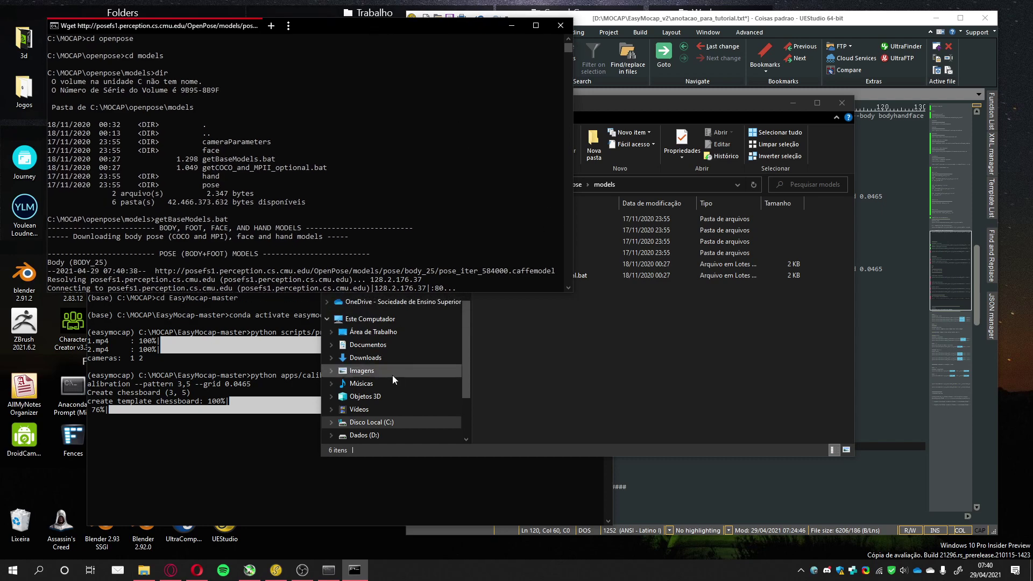
{"action": "left_click", "coordinate": [367, 469]}
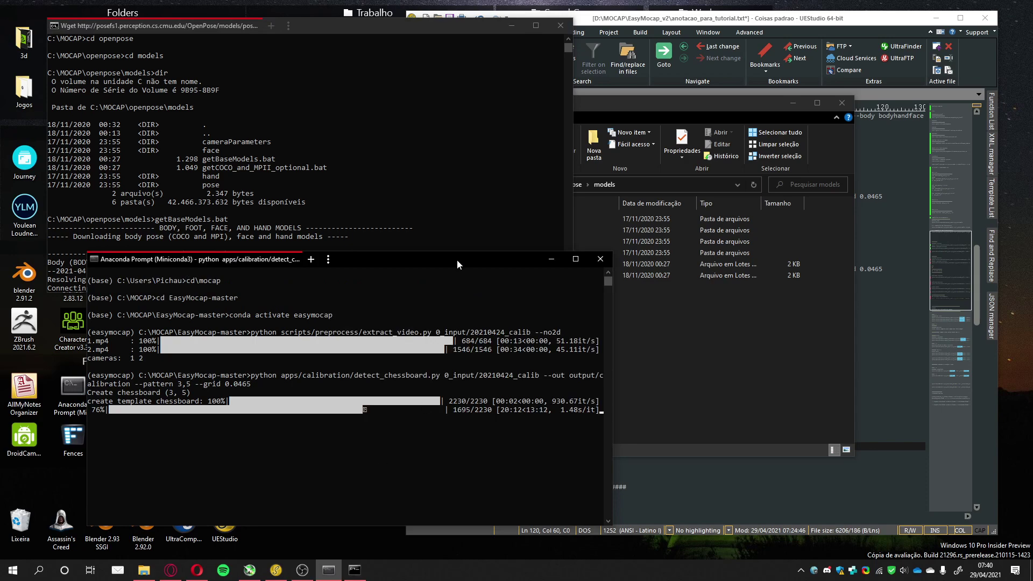
{"action": "left_click_drag", "start_coordinate": [456, 260], "coordinate": [422, 256]}
{"action": "left_click", "coordinate": [389, 25]}
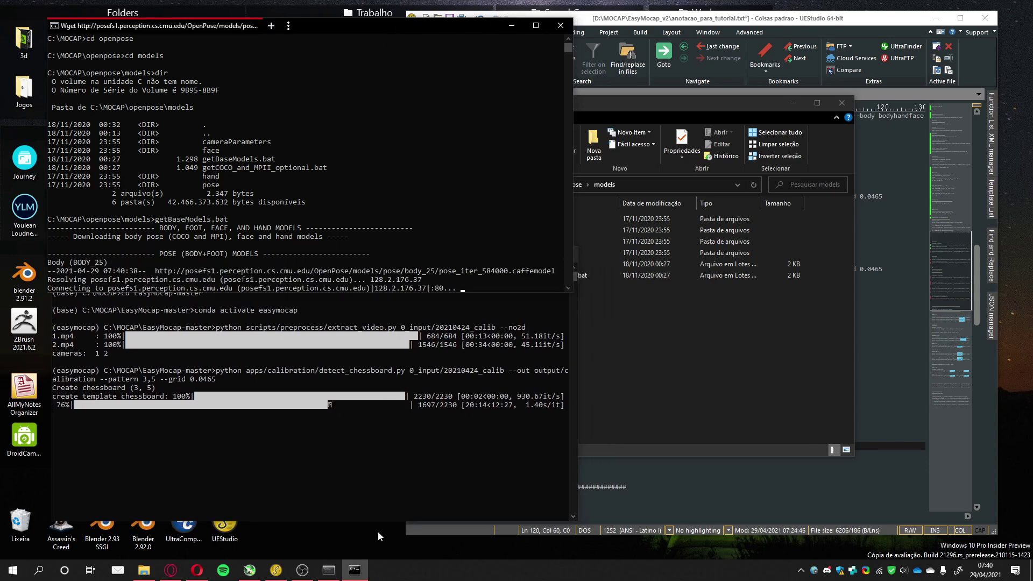
- Bring up OBS, pause and resume the screen recording, and minimize OBS to uncover the browser
{"action": "left_click", "coordinate": [304, 574]}
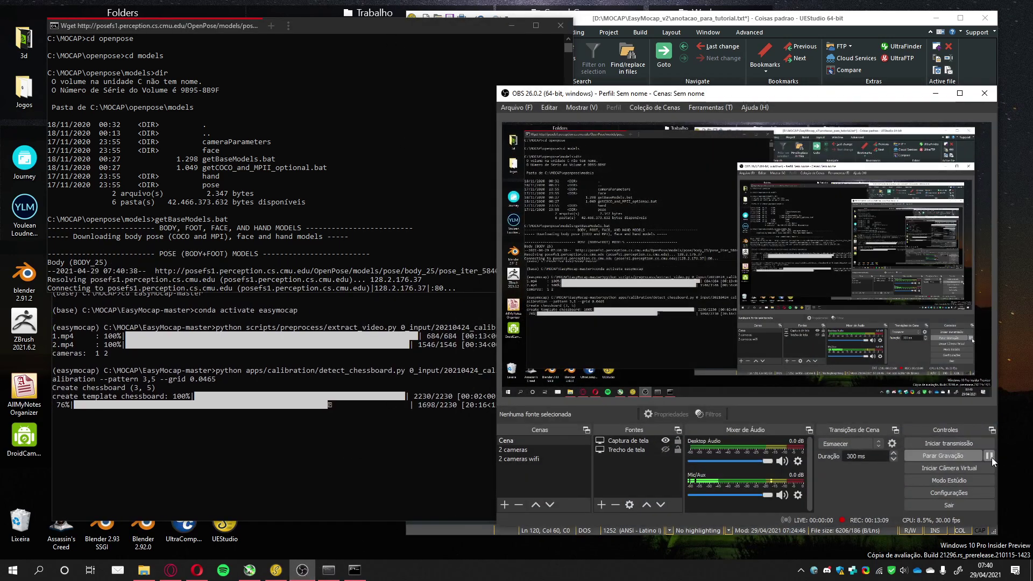
{"action": "left_click", "coordinate": [991, 456]}
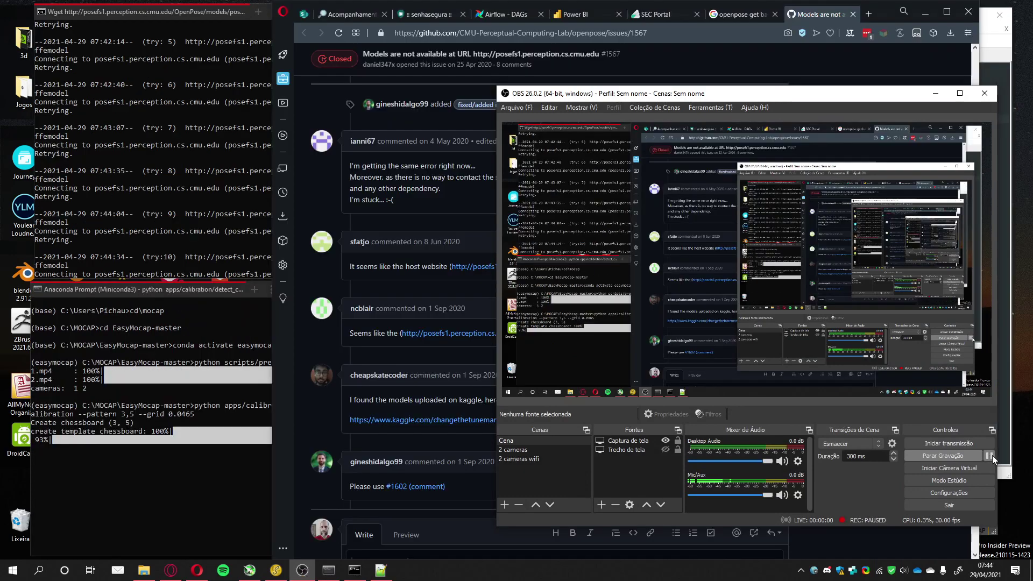
{"action": "left_click", "coordinate": [936, 93]}
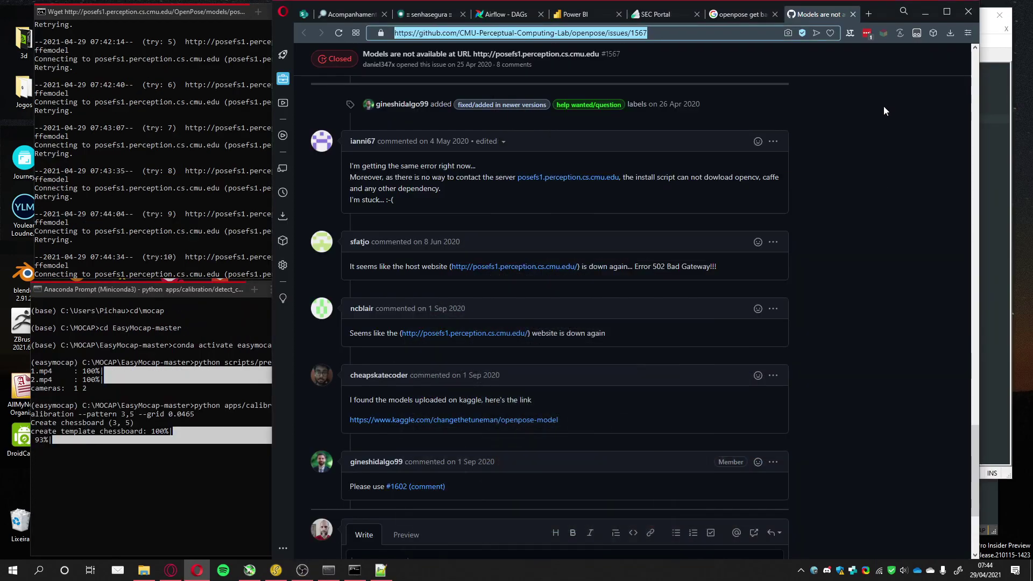
- Check the model download output and read openpose GitHub issue #1567 for alternative download links to the caffemodel files
{"action": "left_click", "coordinate": [166, 10]}
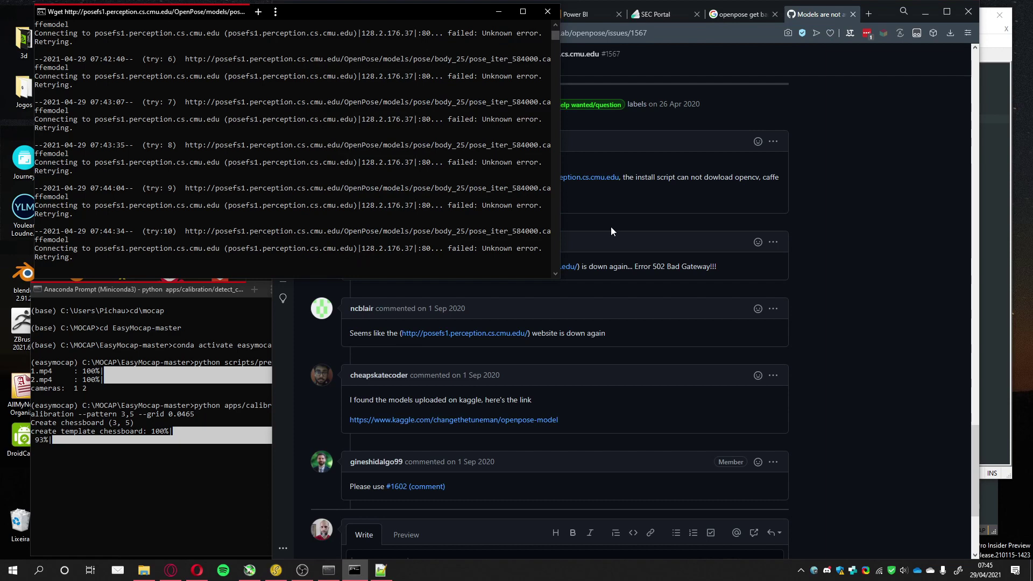
{"action": "left_click", "coordinate": [854, 256]}
{"action": "scroll", "coordinate": [852, 250], "scroll_direction": "up", "scroll_amount": 15}
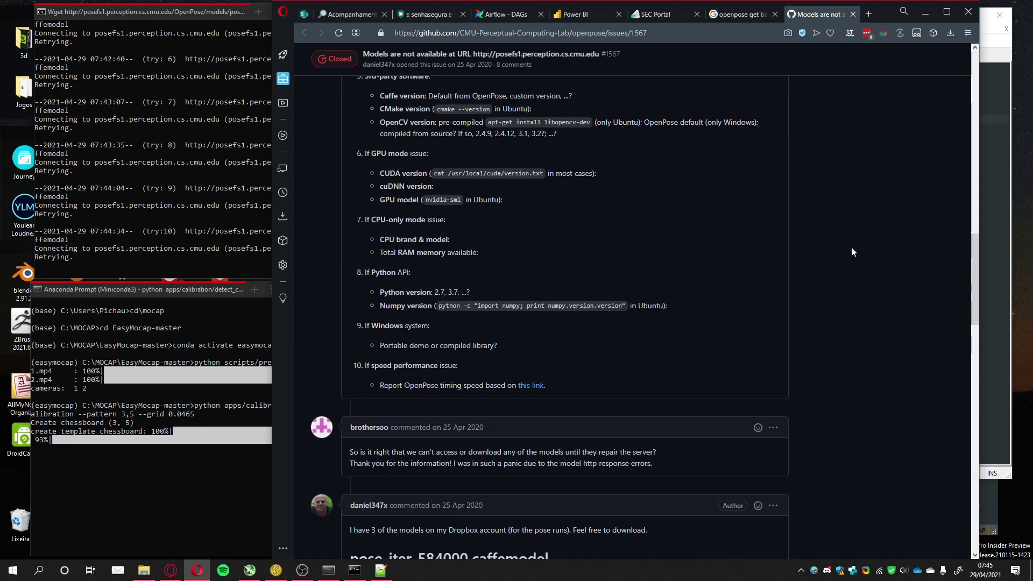
{"action": "scroll", "coordinate": [851, 246], "scroll_direction": "up", "scroll_amount": 10}
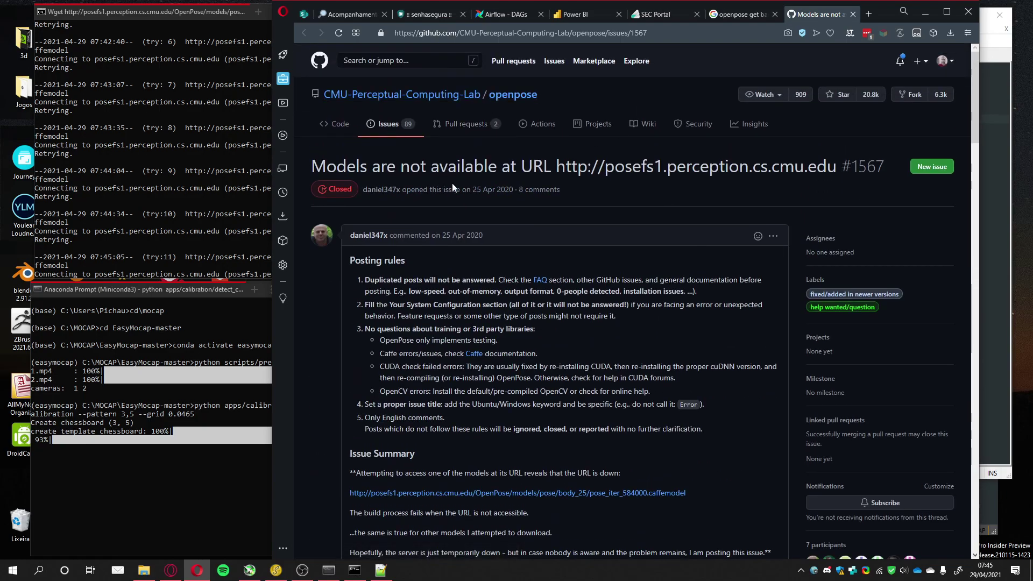
{"action": "scroll", "coordinate": [482, 179], "scroll_direction": "down", "scroll_amount": 15}
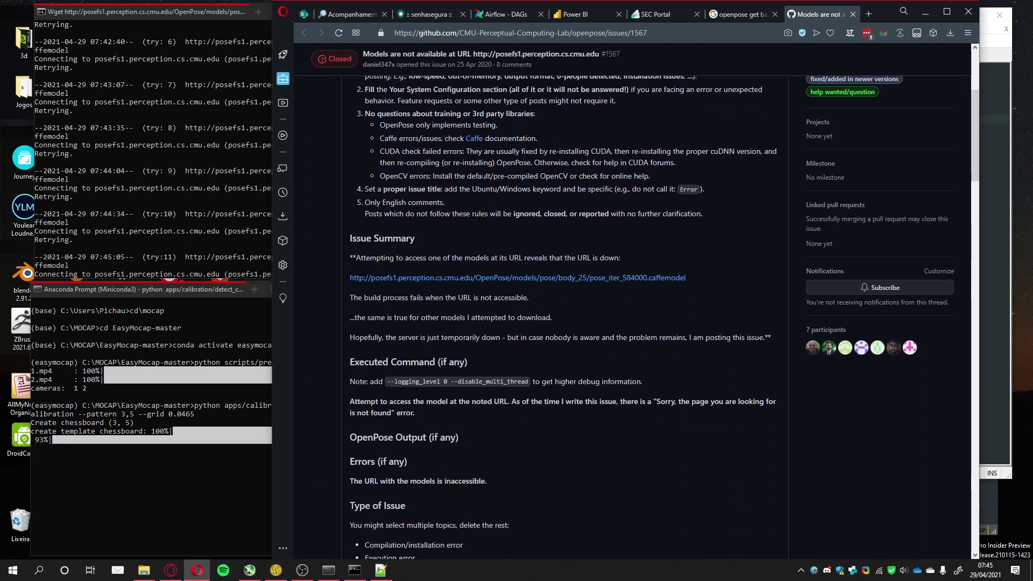
{"action": "scroll", "coordinate": [483, 178], "scroll_direction": "down", "scroll_amount": 12}
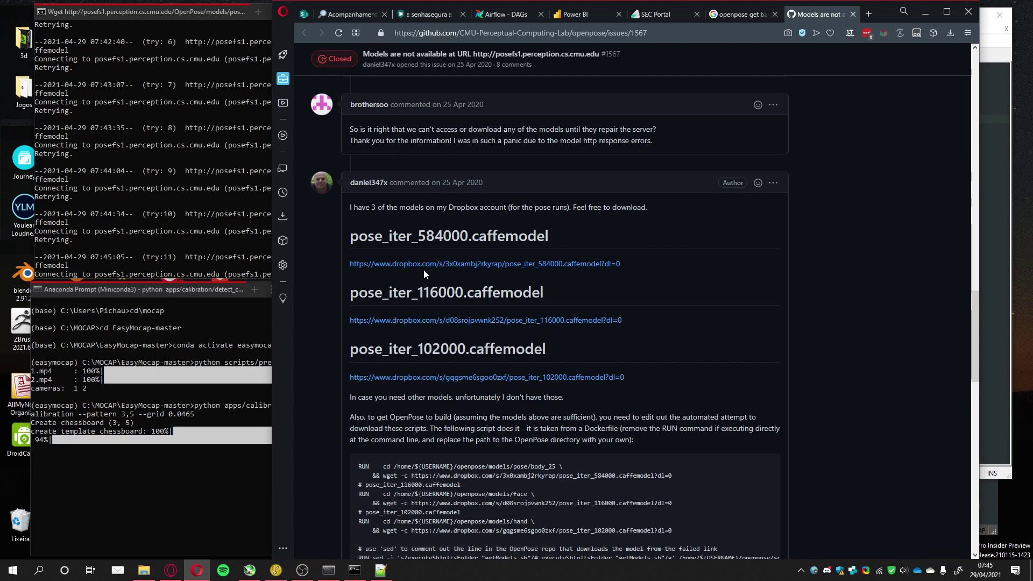
- Read the remaining comments of issue #1567, open the Kaggle openpose-model link in a new tab and follow the link to the #1602 comment
{"action": "scroll", "coordinate": [424, 272], "scroll_direction": "down", "scroll_amount": 10}
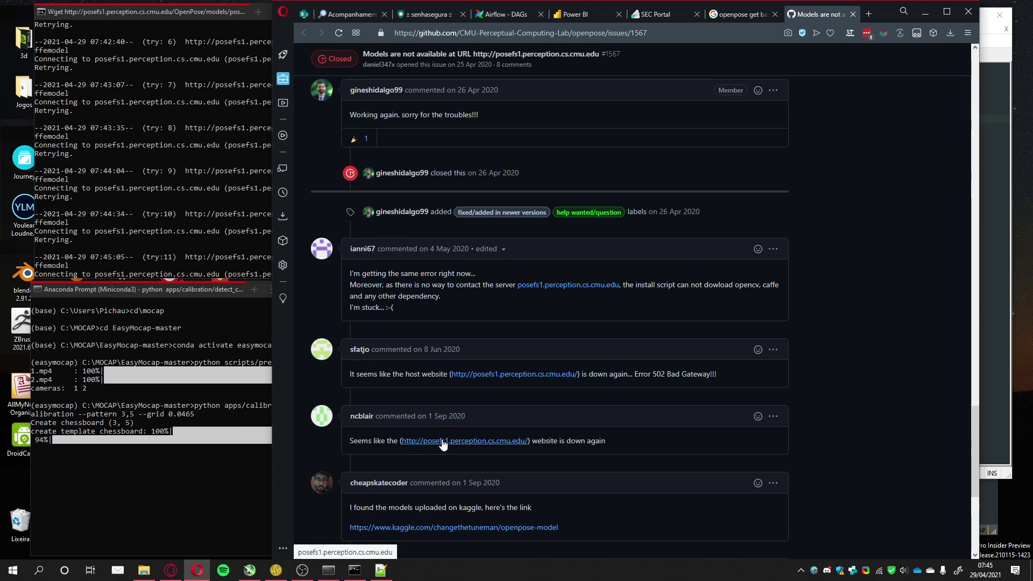
{"action": "scroll", "coordinate": [440, 456], "scroll_direction": "down", "scroll_amount": 1}
{"action": "scroll", "coordinate": [440, 456], "scroll_direction": "down", "scroll_amount": 1}
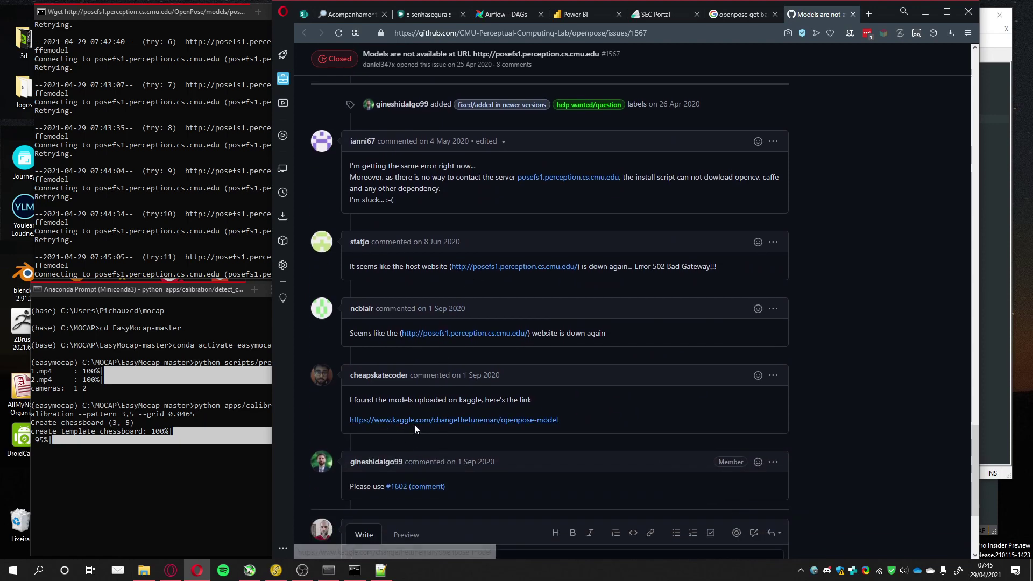
{"action": "middle_click", "coordinate": [444, 428]}
{"action": "scroll", "coordinate": [437, 435], "scroll_direction": "down", "scroll_amount": 1}
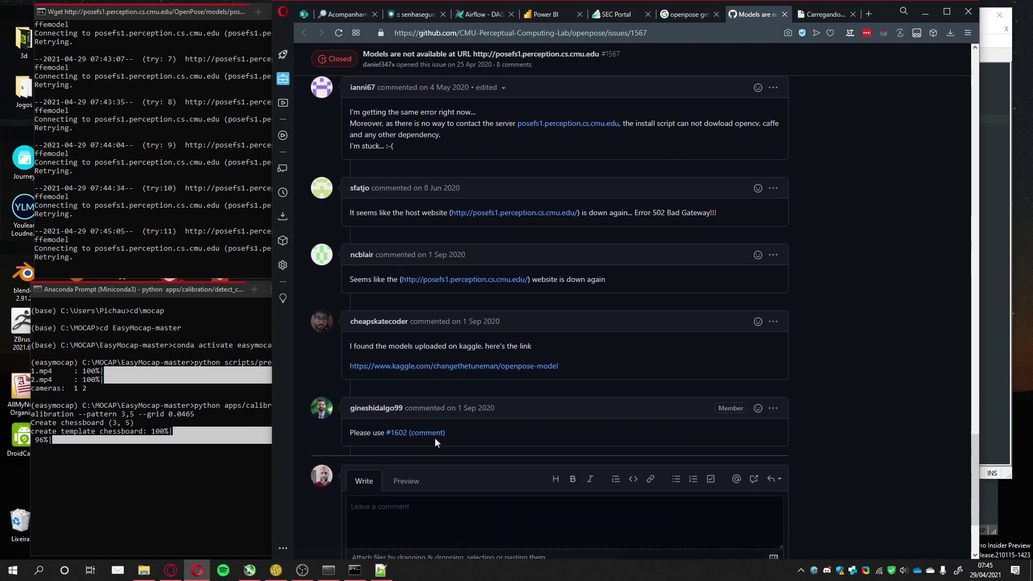
{"action": "mouse_move", "coordinate": [428, 439]}
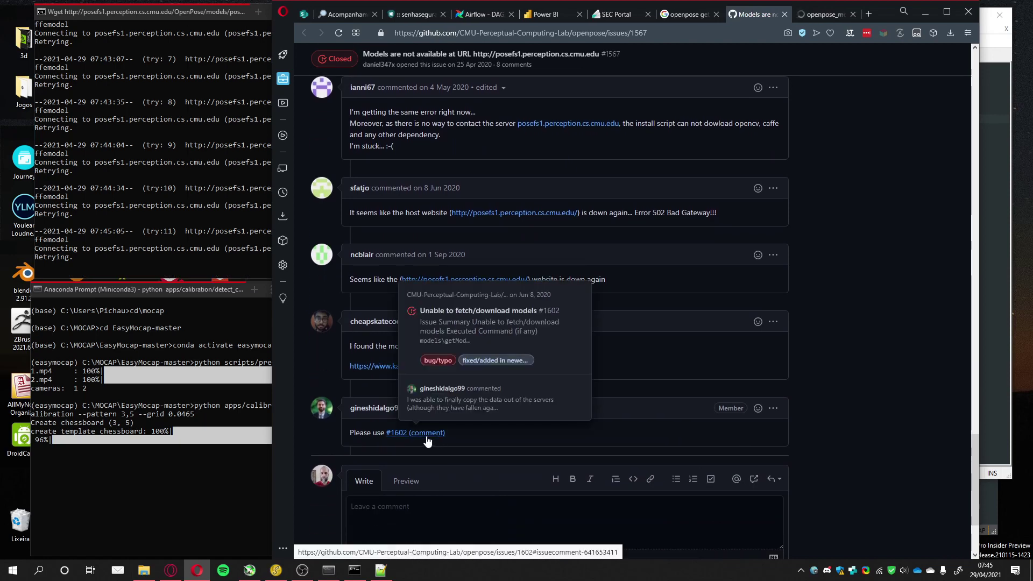
{"action": "left_click", "coordinate": [427, 439]}
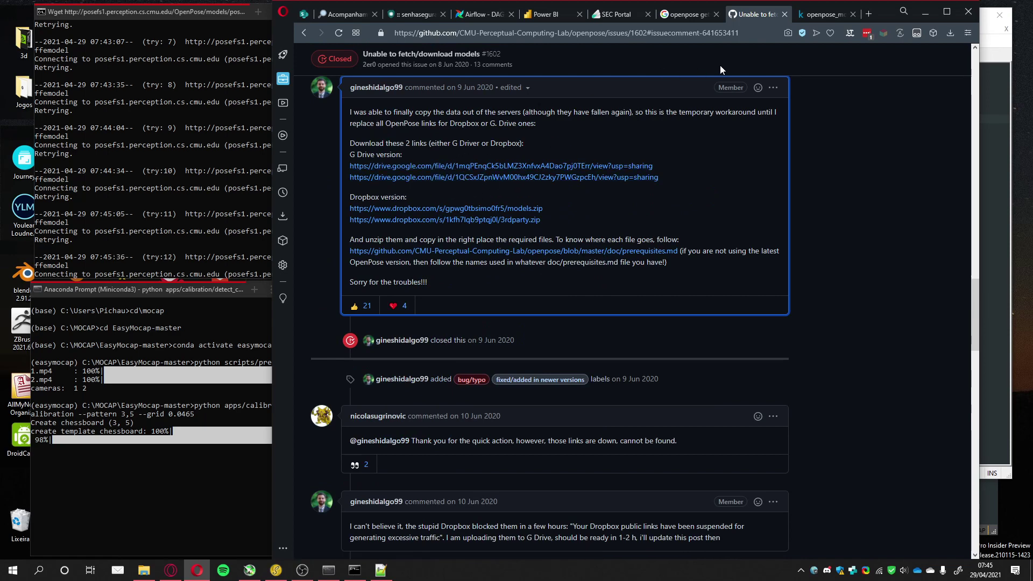
- Copy the #1602 comment's address and add the heading "Openpose models download" below the sample file link in anotacao_para_tutorial.txt
{"action": "left_click", "coordinate": [754, 31]}
{"action": "key", "text": "ctrl+c"}
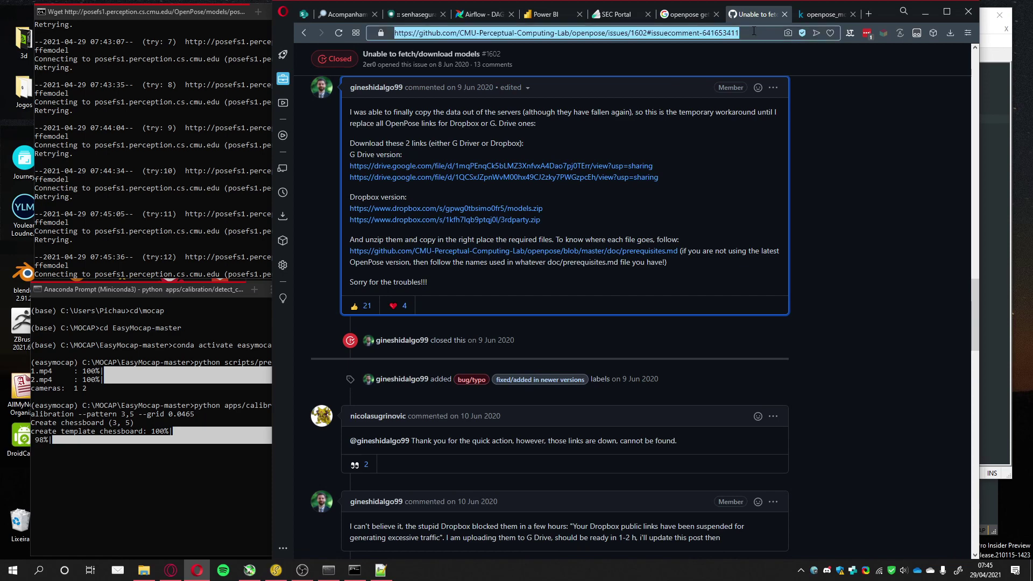
{"action": "left_click", "coordinate": [275, 570]}
{"action": "scroll", "coordinate": [544, 273], "scroll_direction": "up", "scroll_amount": 20}
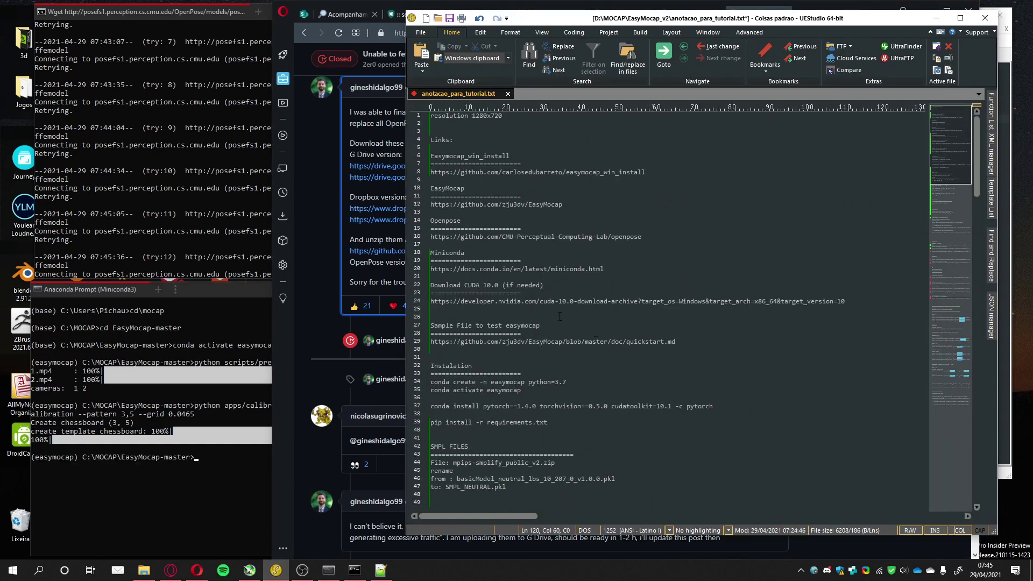
{"action": "left_click", "coordinate": [689, 345]}
{"action": "key", "text": "Return"}
{"action": "key", "text": "Return"}
{"action": "key", "text": "Return"}
{"action": "type", "text": "0"}
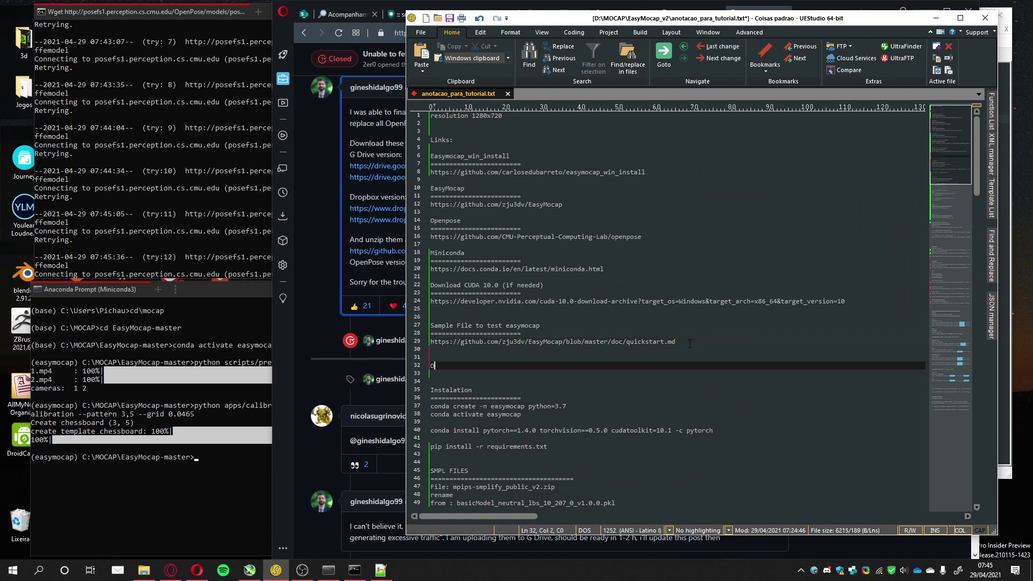
{"action": "type", "text": "penpose models download"}
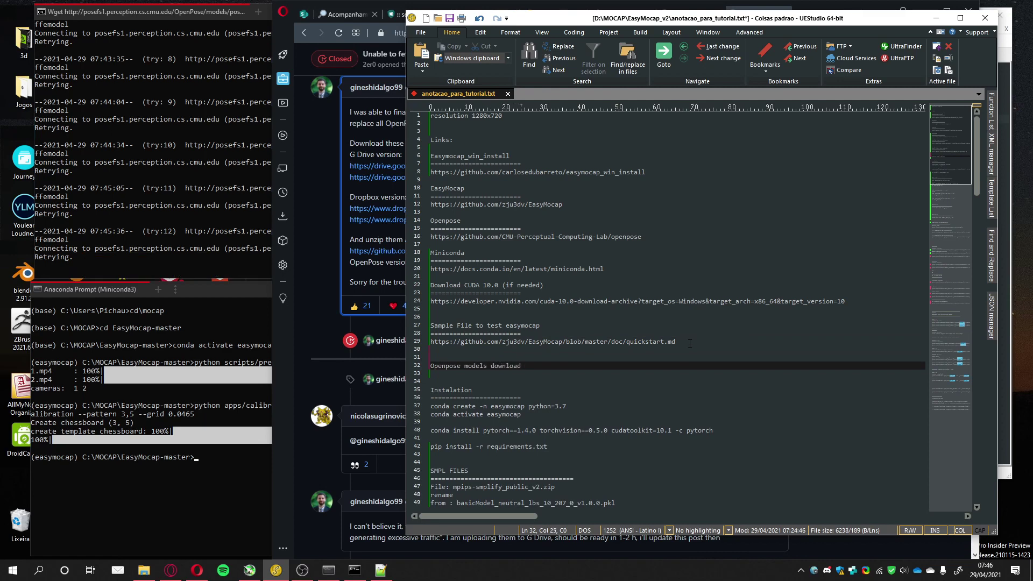
- Underline the "Openpose models download" heading with equals signs, paste the copied address beneath it and save the notes
{"action": "key", "text": "Return"}
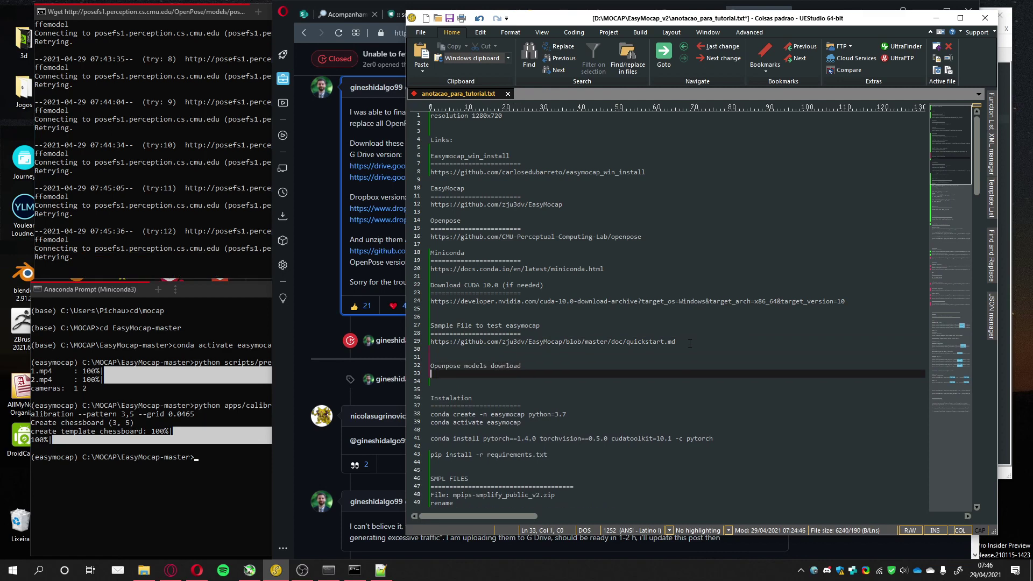
{"action": "type", "text": "========================"}
{"action": "key", "text": "Return"}
{"action": "key", "text": "ctrl+v"}
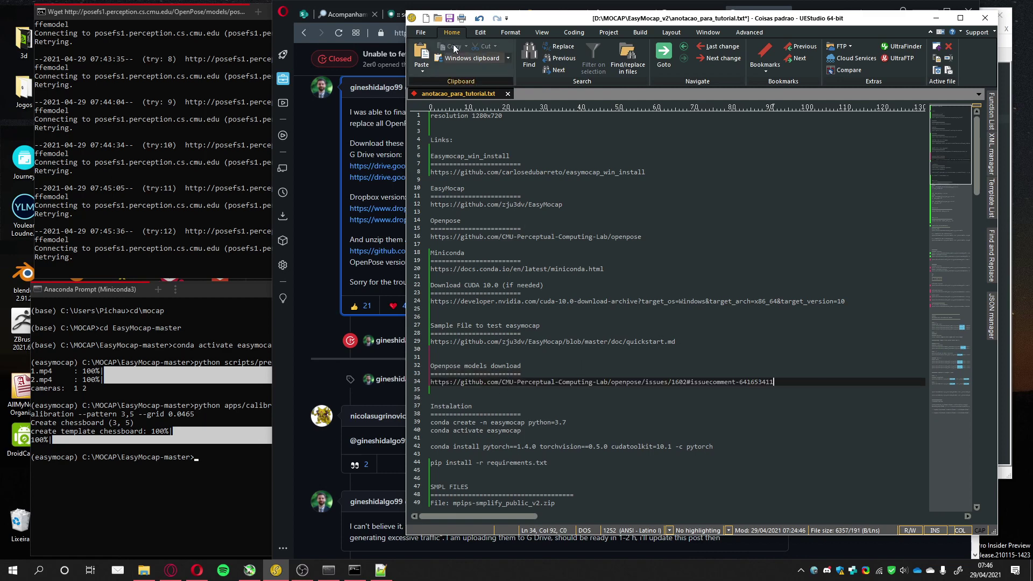
{"action": "key", "text": "ctrl+s"}
- Abort the running OpenPose model download and confirm ending the batch job
{"action": "left_click", "coordinate": [257, 112]}
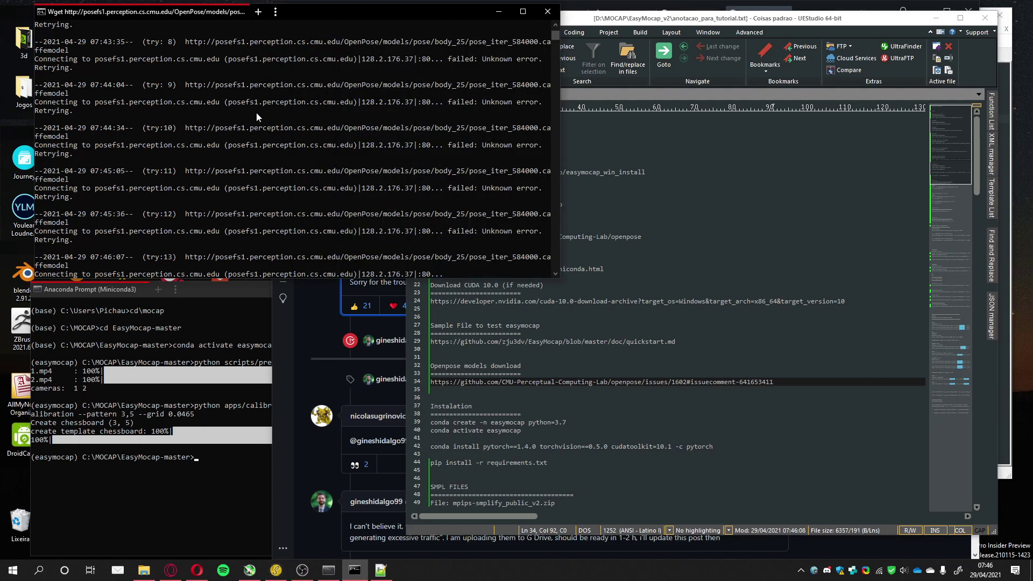
{"action": "key", "text": "ctrl+c"}
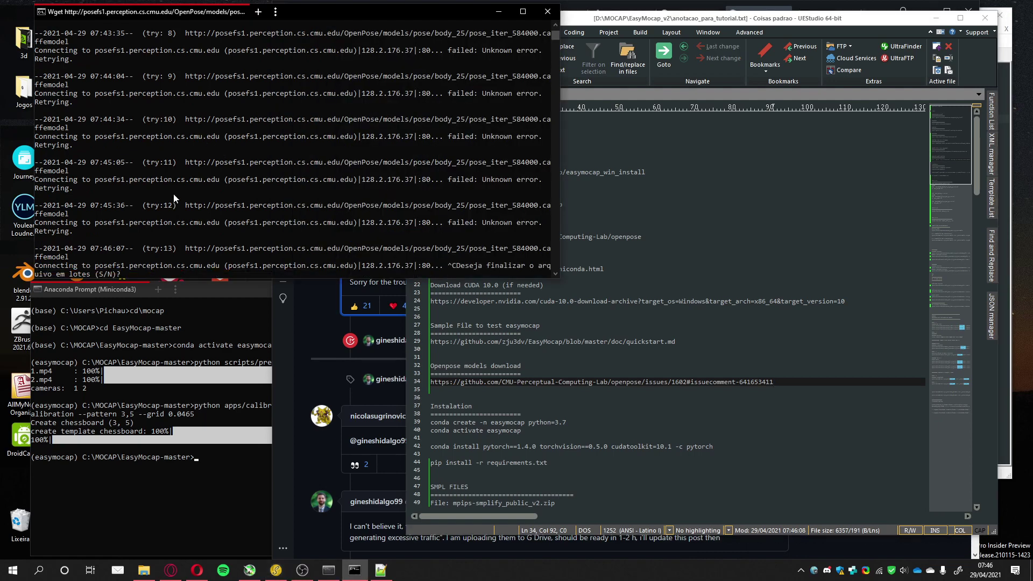
{"action": "type", "text": "s"}
{"action": "key", "text": "Return"}
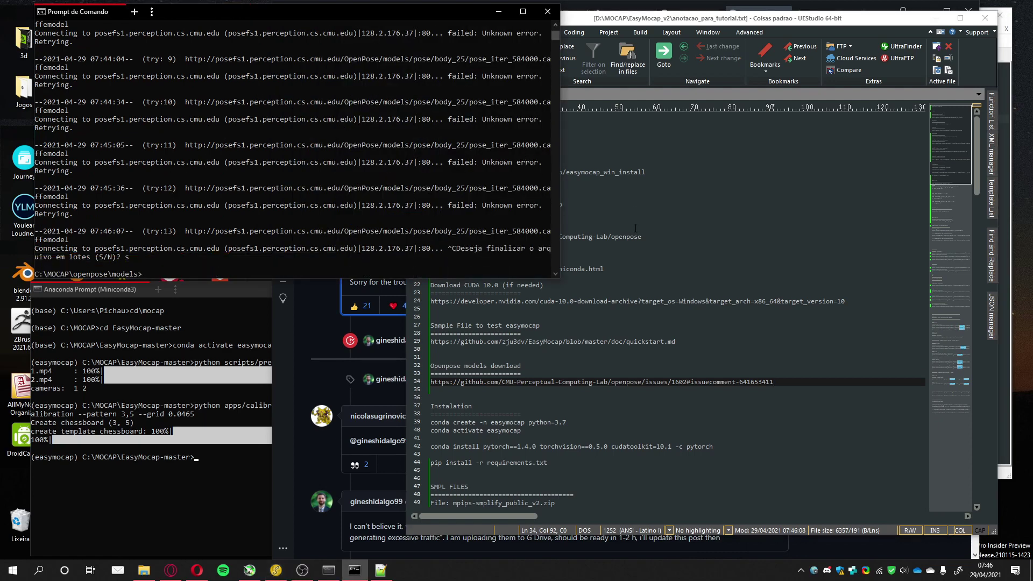
- Split the existing Flir3dGPU face folder into its own File Explorer window and open C:\MOCAP\openpose\models\face in the other window beside it
{"action": "left_click", "coordinate": [141, 571]}
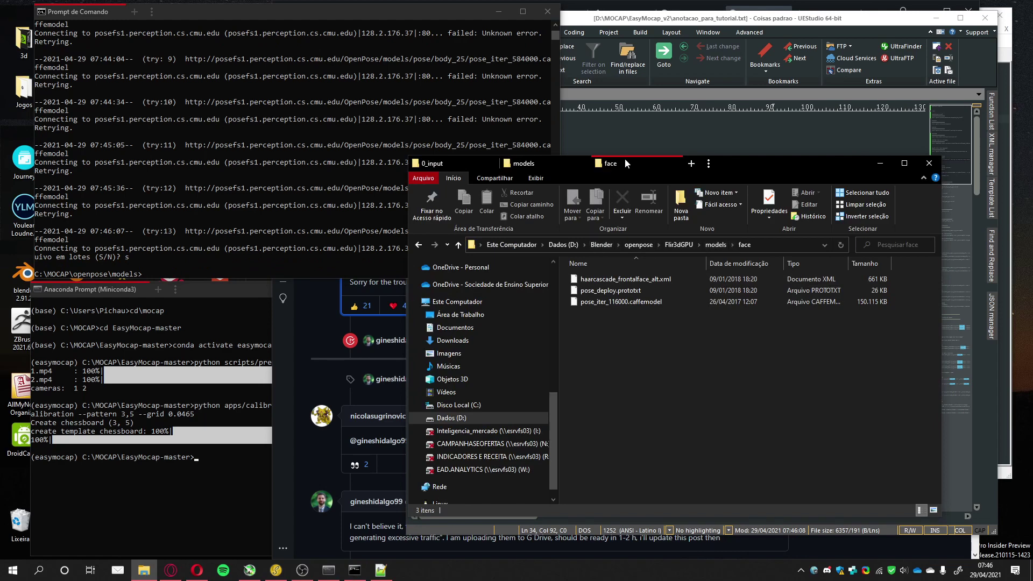
{"action": "left_click_drag", "start_coordinate": [625, 158], "coordinate": [696, 235]}
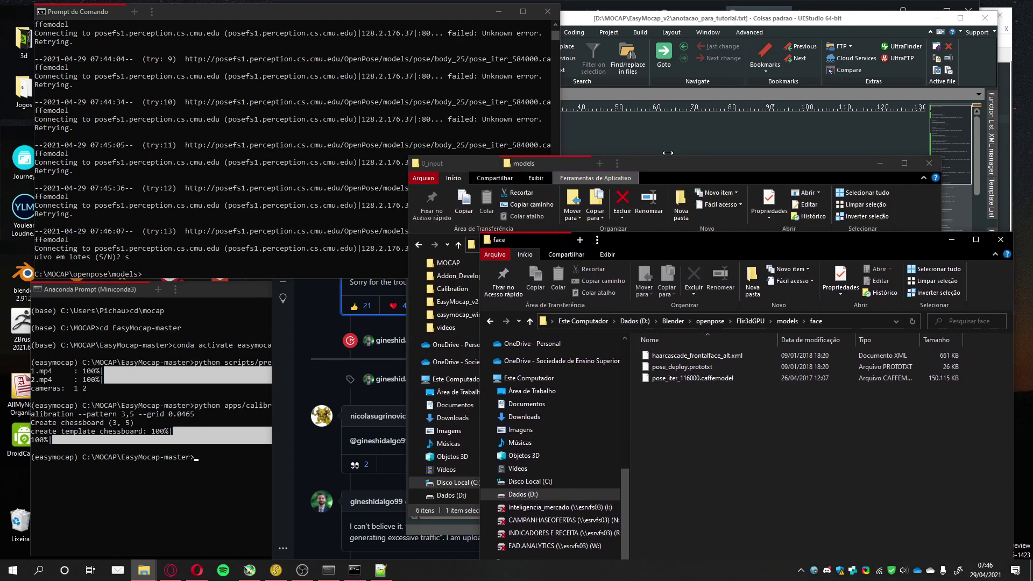
{"action": "left_click_drag", "start_coordinate": [673, 162], "coordinate": [395, 186]}
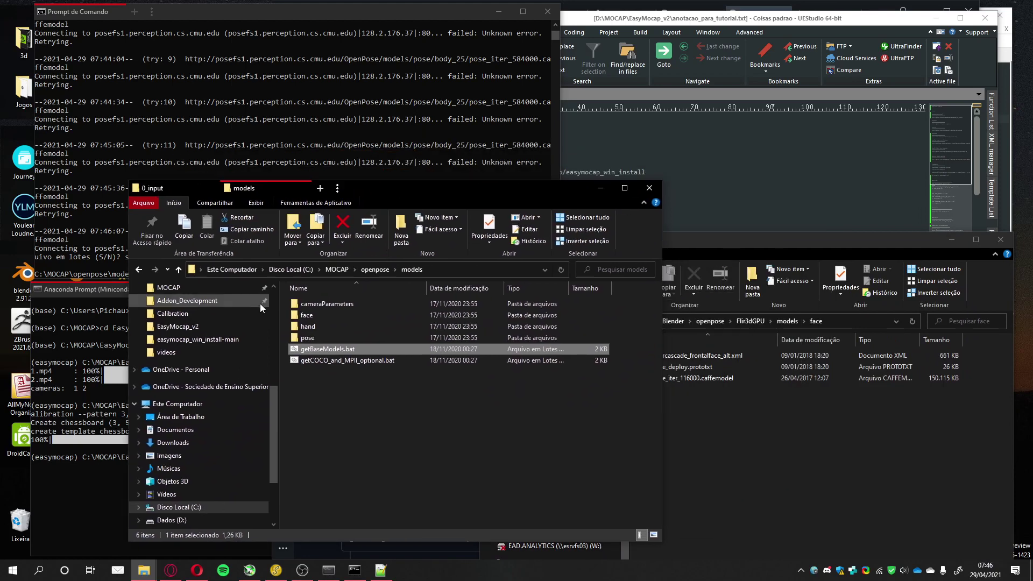
{"action": "left_click", "coordinate": [445, 271]}
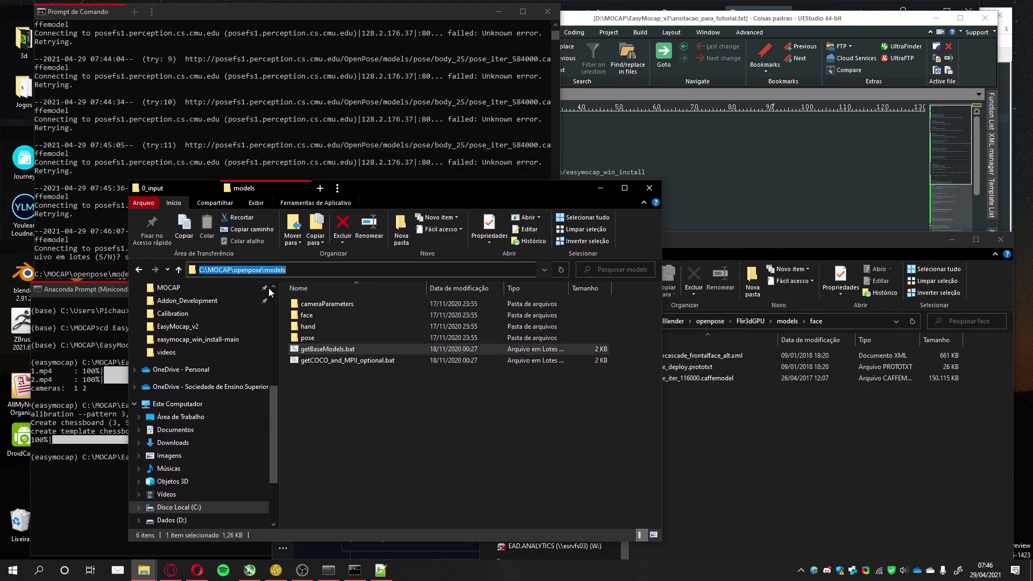
{"action": "left_click", "coordinate": [334, 377]}
{"action": "left_click", "coordinate": [312, 315]}
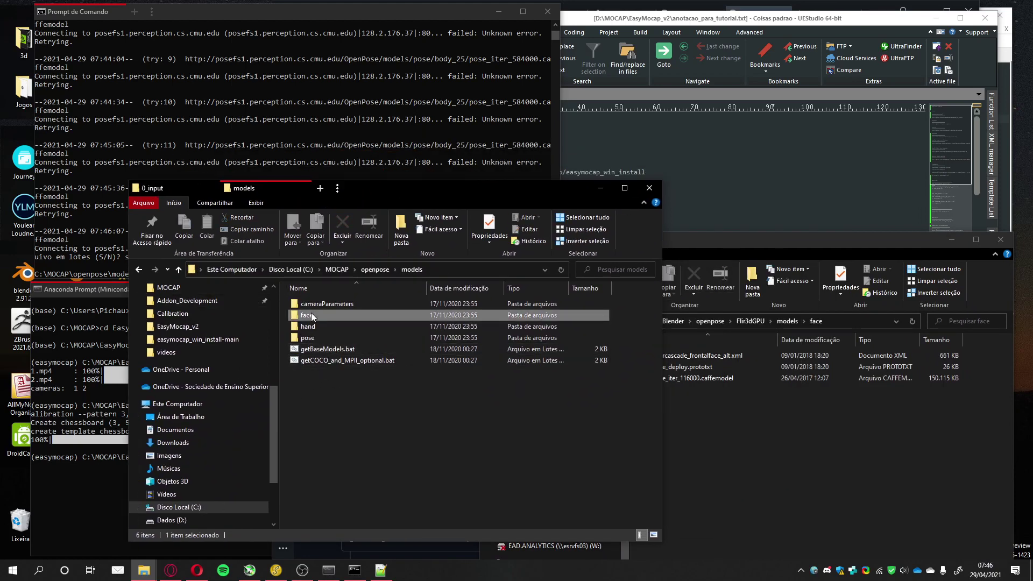
{"action": "double_click", "coordinate": [312, 316]}
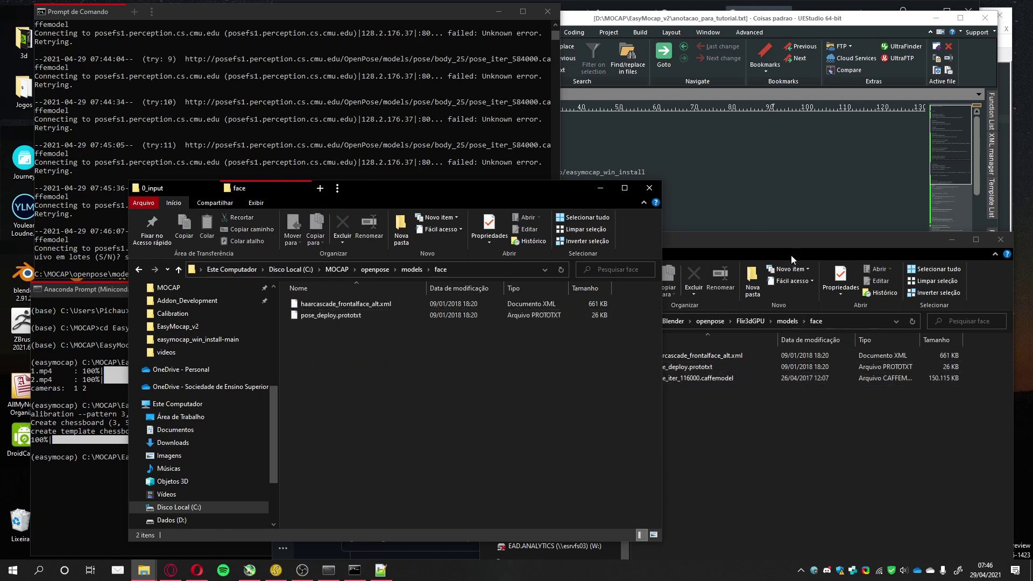
- Copy pose_iter_116000.caffemodel from the Flir3dGPU face folder into C:\MOCAP\openpose\models\face
{"action": "left_click", "coordinate": [785, 240]}
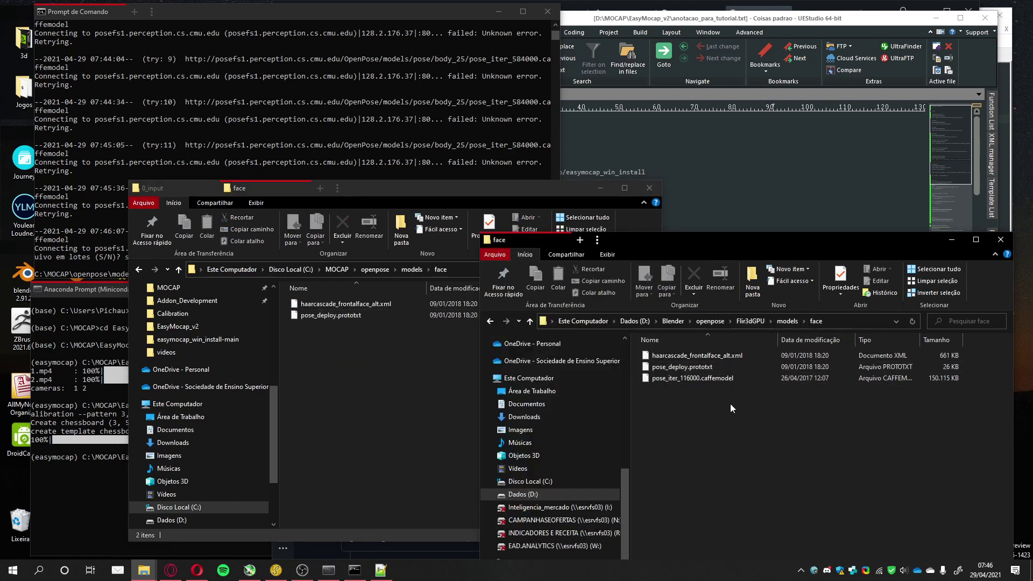
{"action": "left_click", "coordinate": [420, 362]}
{"action": "left_click", "coordinate": [825, 451]}
{"action": "left_click", "coordinate": [693, 380]}
{"action": "left_click", "coordinate": [384, 373]}
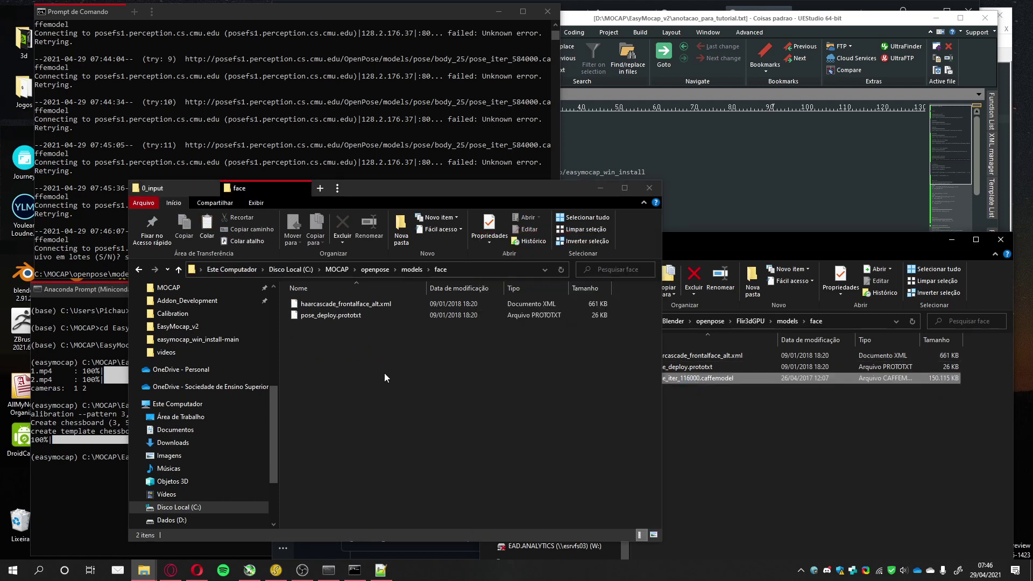
{"action": "key", "text": "ctrl+v"}
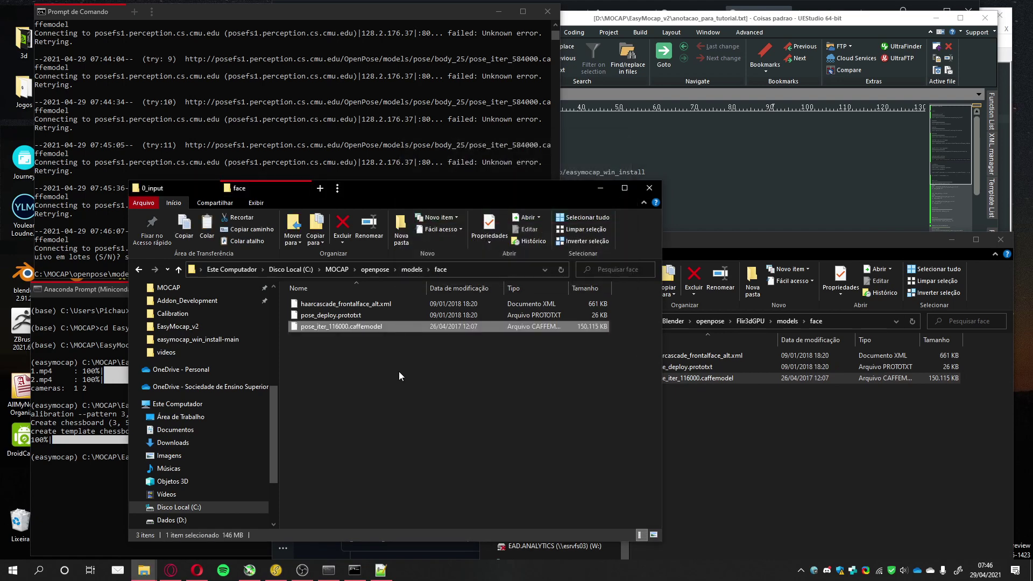
- Open the hand folder in both windows and copy pose_iter_102000.caffemodel from Flir3dGPU into C:\MOCAP\openpose\models\hand
{"action": "left_click", "coordinate": [413, 270]}
{"action": "double_click", "coordinate": [312, 327]}
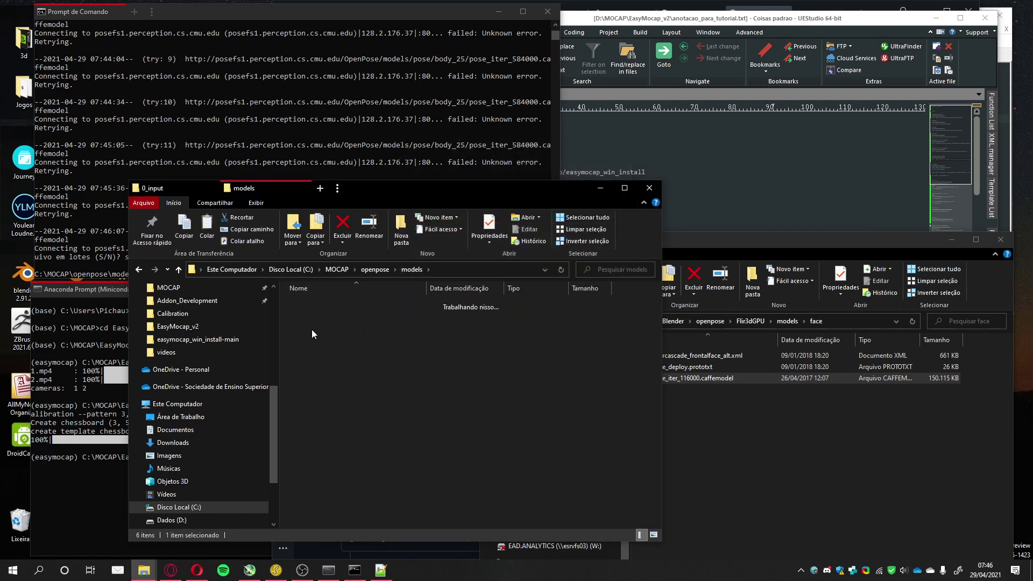
{"action": "left_click", "coordinate": [756, 492]}
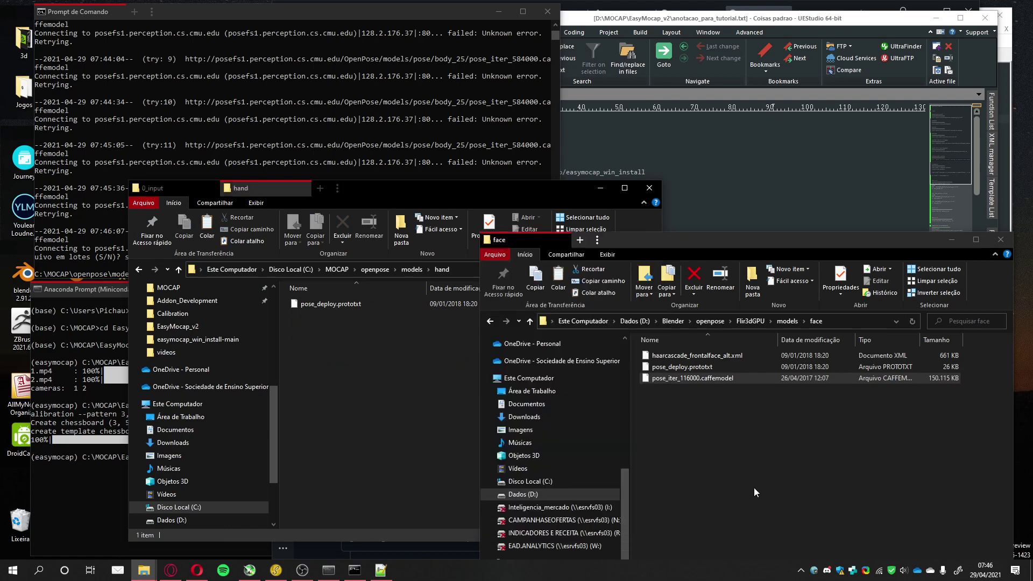
{"action": "left_click", "coordinate": [786, 321]}
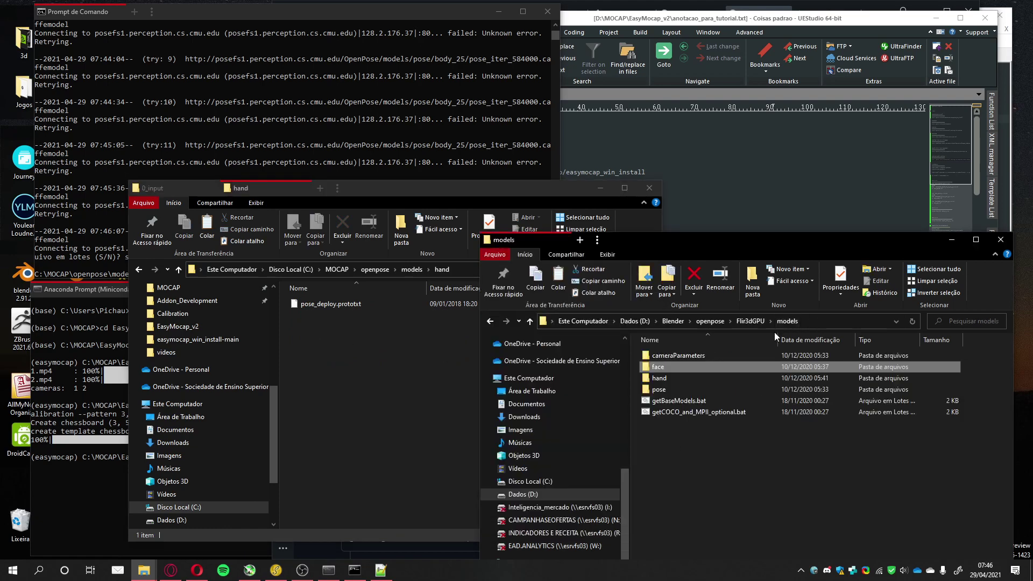
{"action": "left_click", "coordinate": [661, 379]}
{"action": "double_click", "coordinate": [661, 379]}
{"action": "left_click", "coordinate": [672, 368]}
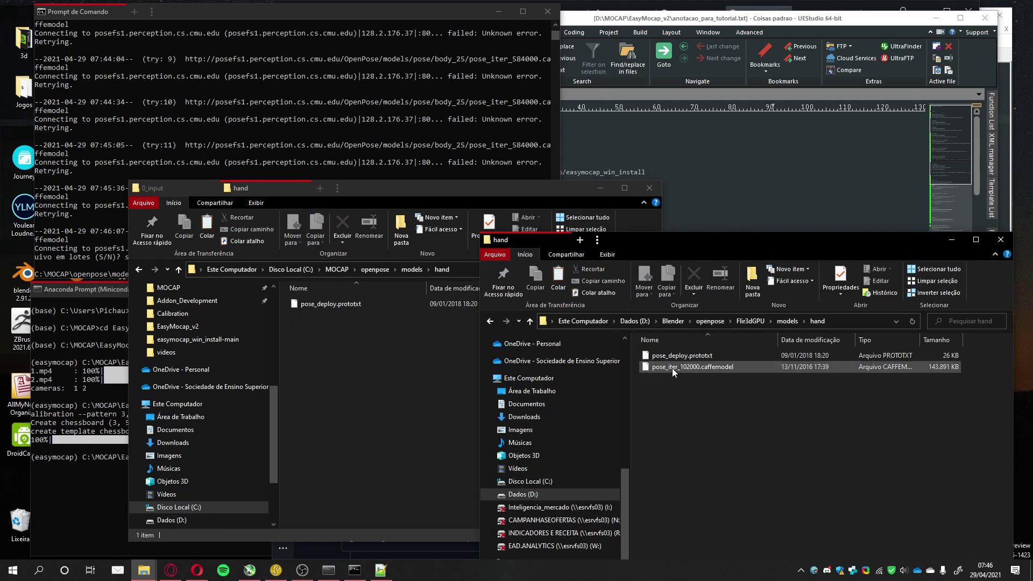
{"action": "left_click", "coordinate": [426, 434]}
{"action": "key", "text": "ctrl+v"}
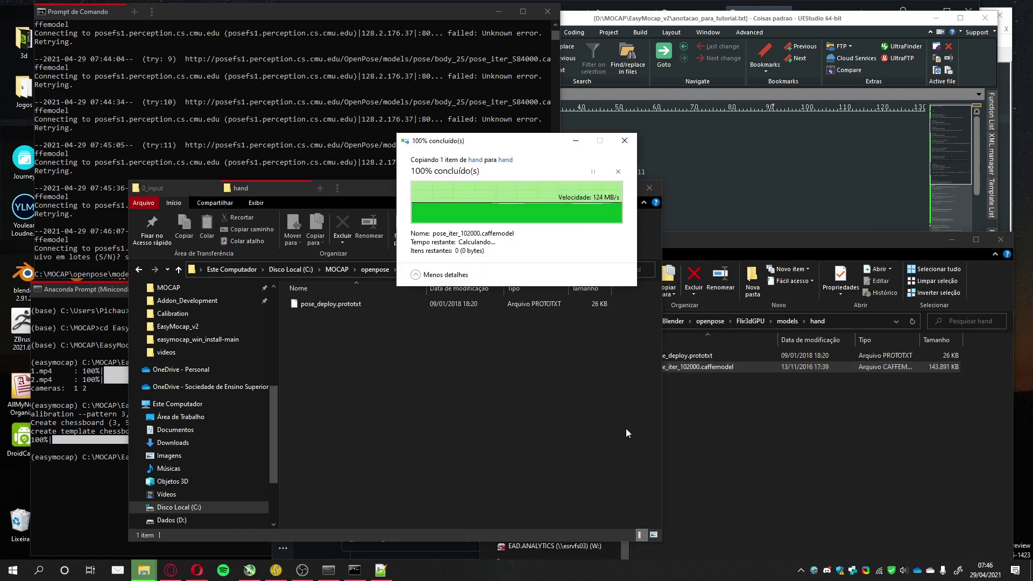
- Open the pose\body_25 folder in both windows and copy pose_iter_584000.caffemodel from Flir3dGPU into C:\MOCAP\openpose\models\pose\body_25
{"action": "left_click", "coordinate": [411, 274]}
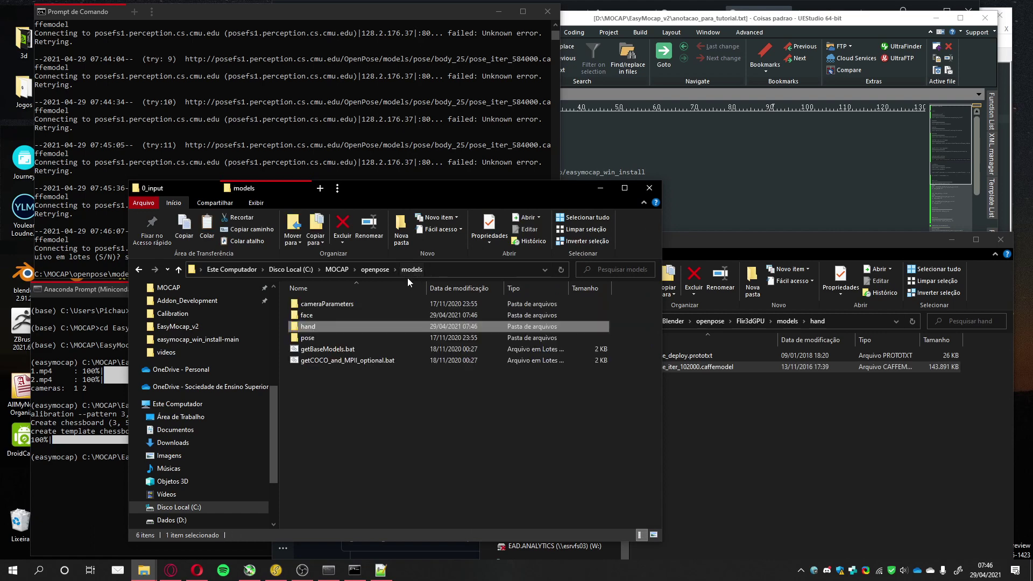
{"action": "double_click", "coordinate": [308, 338]}
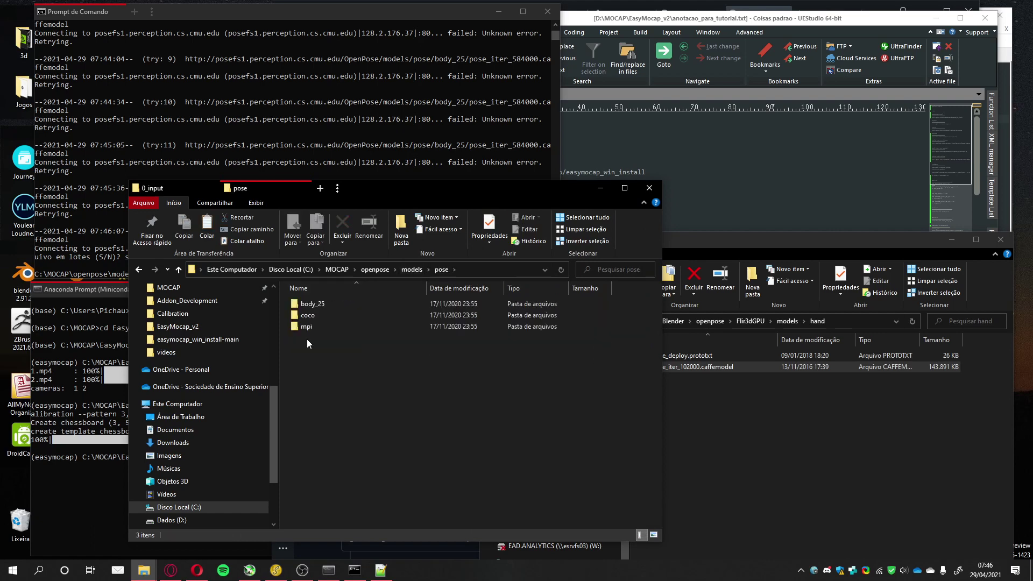
{"action": "left_click", "coordinate": [723, 435]}
{"action": "left_click", "coordinate": [787, 322]}
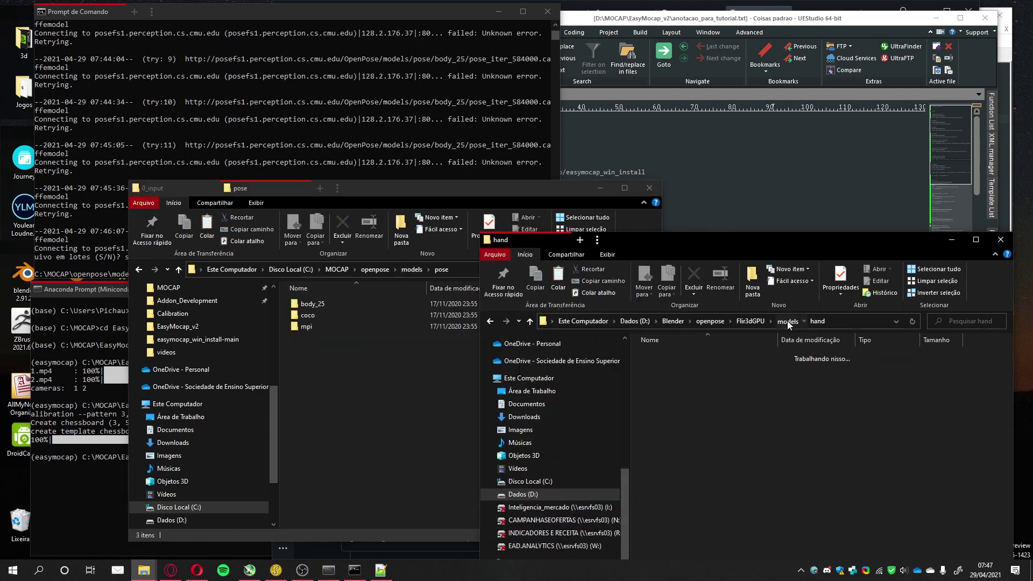
{"action": "double_click", "coordinate": [659, 389]}
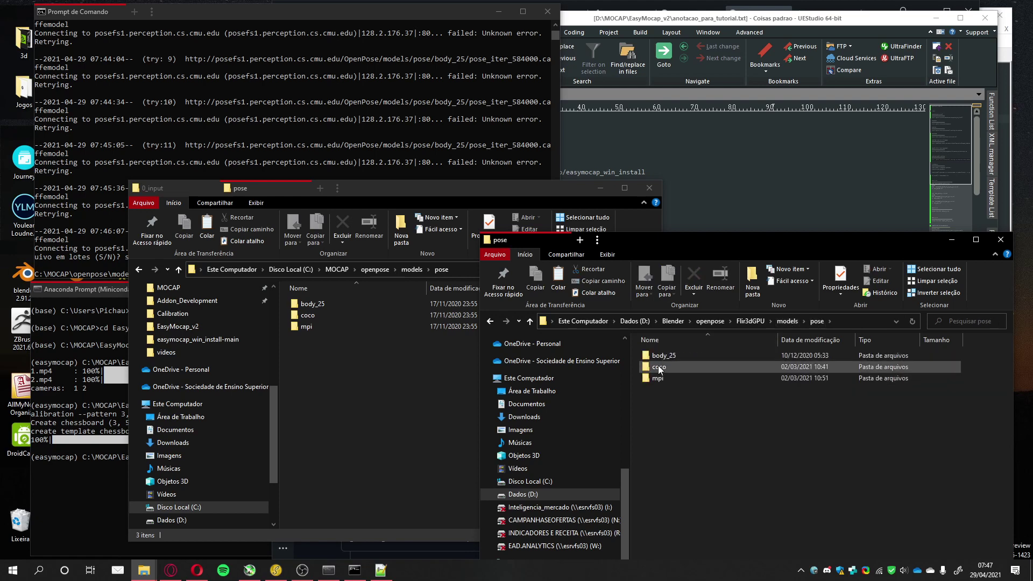
{"action": "double_click", "coordinate": [321, 305]}
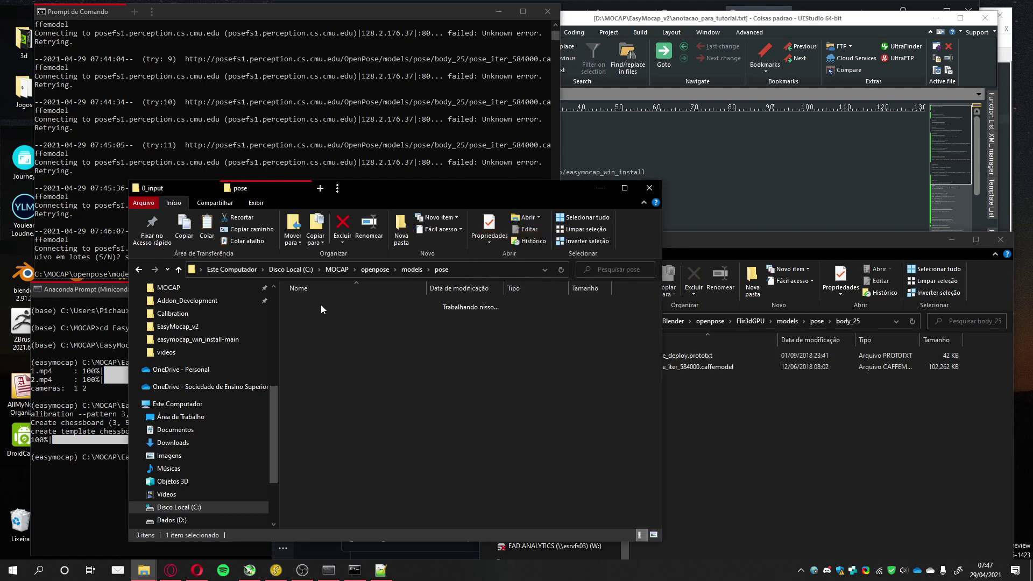
{"action": "left_click", "coordinate": [741, 445]}
{"action": "left_click", "coordinate": [679, 367]}
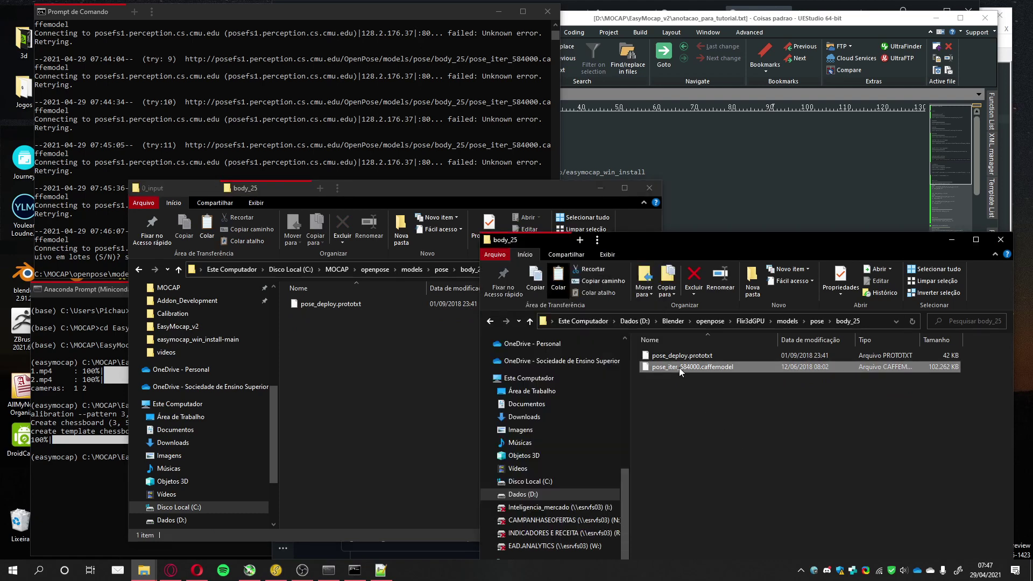
{"action": "left_click_drag", "start_coordinate": [679, 367], "coordinate": [362, 357]}
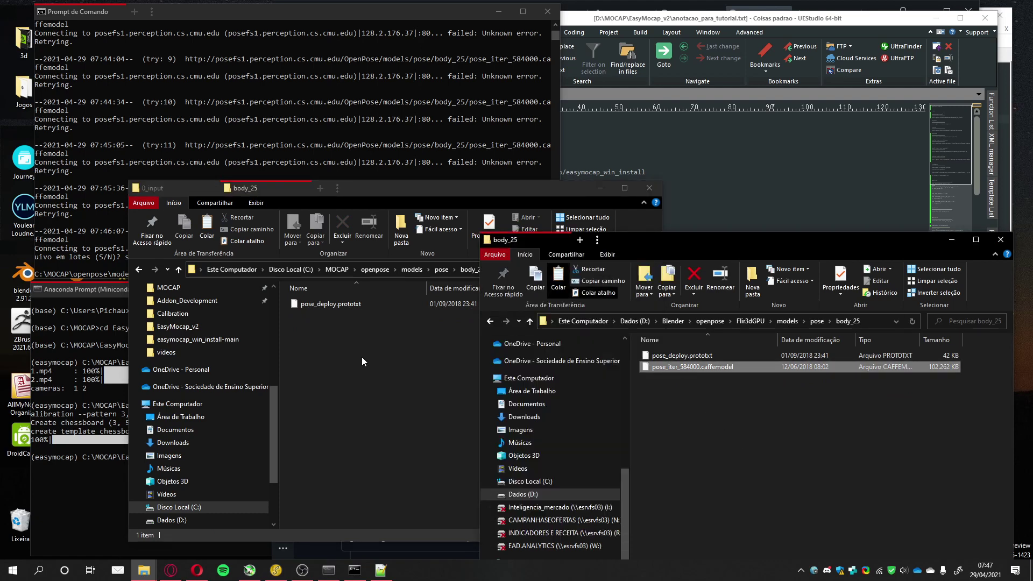
- Open the coco folder in both windows and copy pose_iter_440000.caffemodel from Flir3dGPU into C:\MOCAP\openpose\models\pose\coco
{"action": "left_click", "coordinate": [442, 274]}
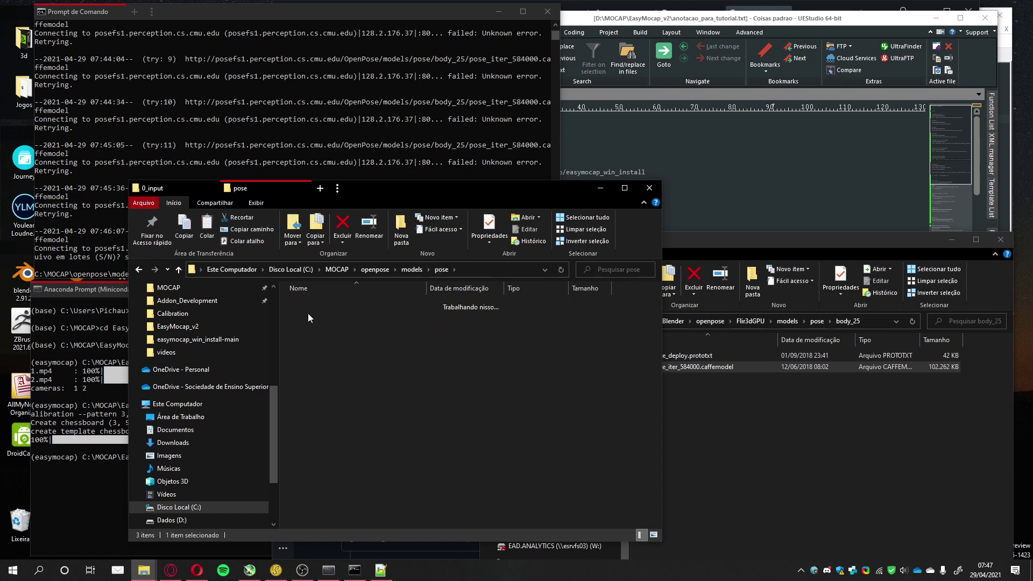
{"action": "double_click", "coordinate": [308, 316]}
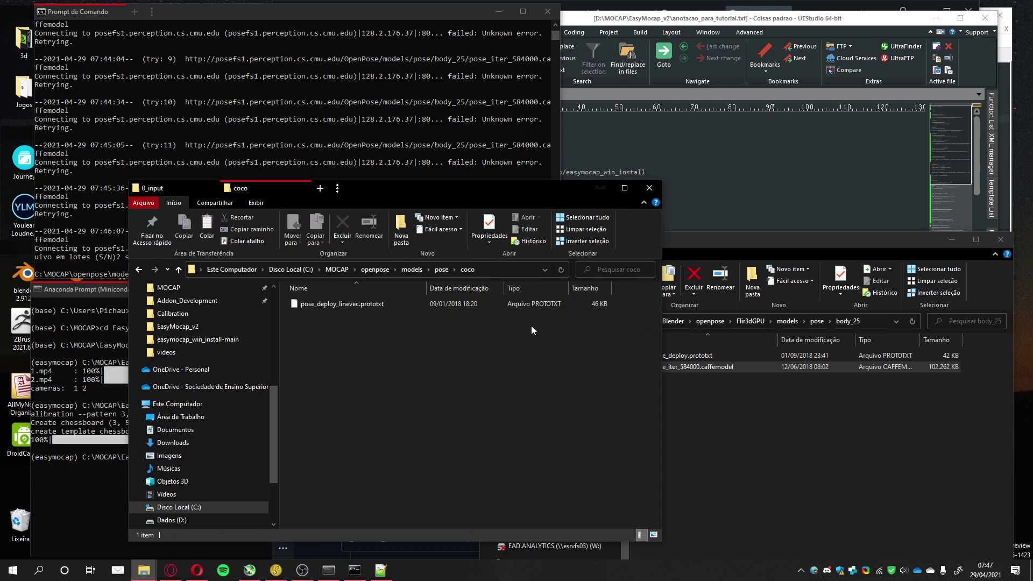
{"action": "left_click", "coordinate": [816, 321]}
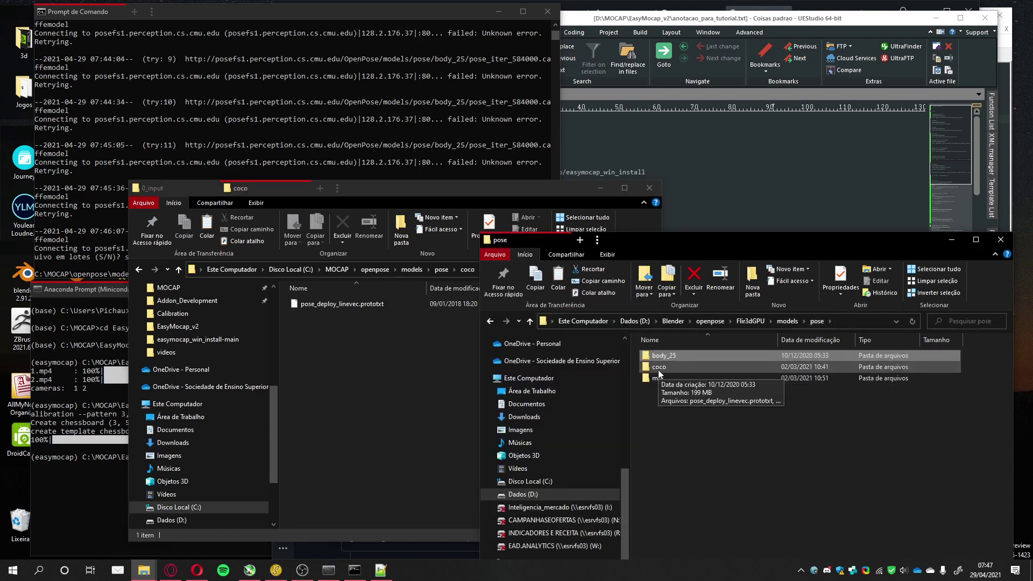
{"action": "double_click", "coordinate": [659, 367]}
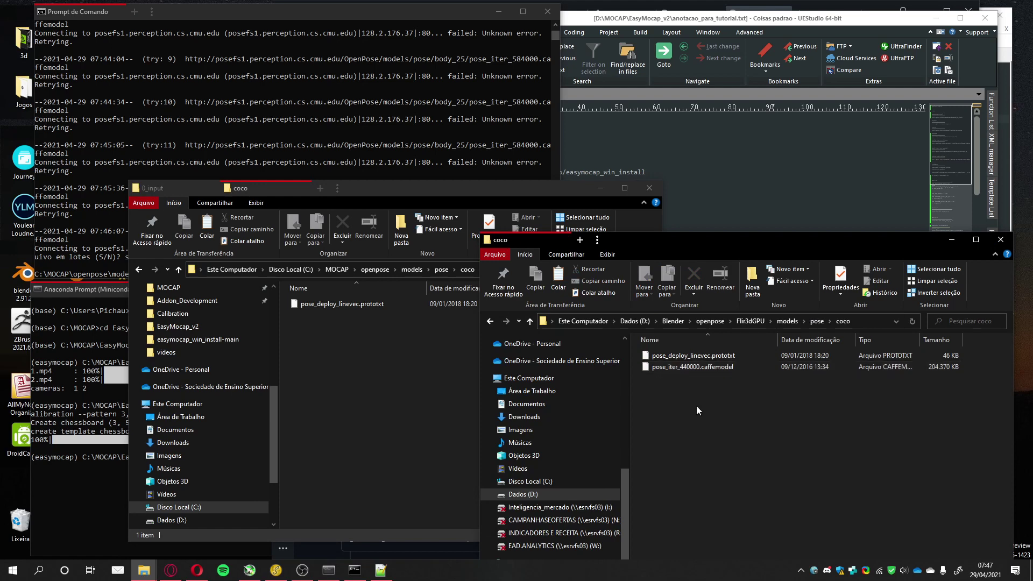
{"action": "left_click", "coordinate": [682, 364]}
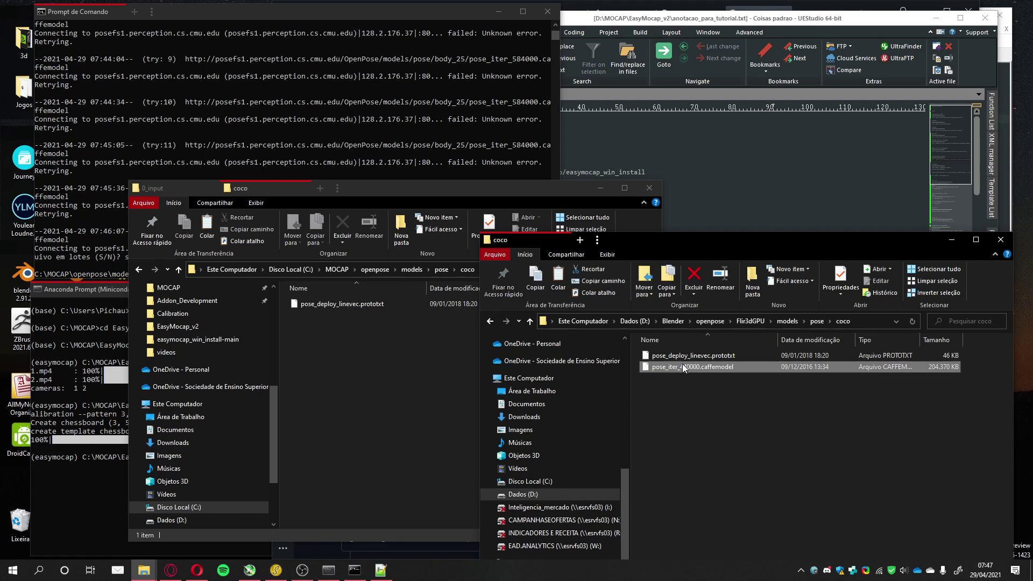
{"action": "left_click", "coordinate": [437, 364]}
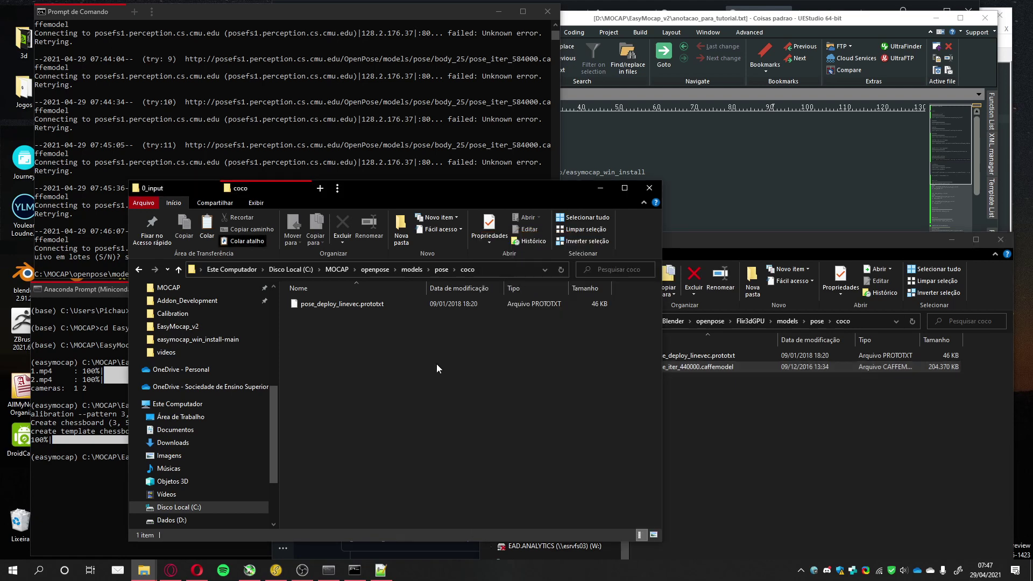
{"action": "key", "text": "ctrl+v"}
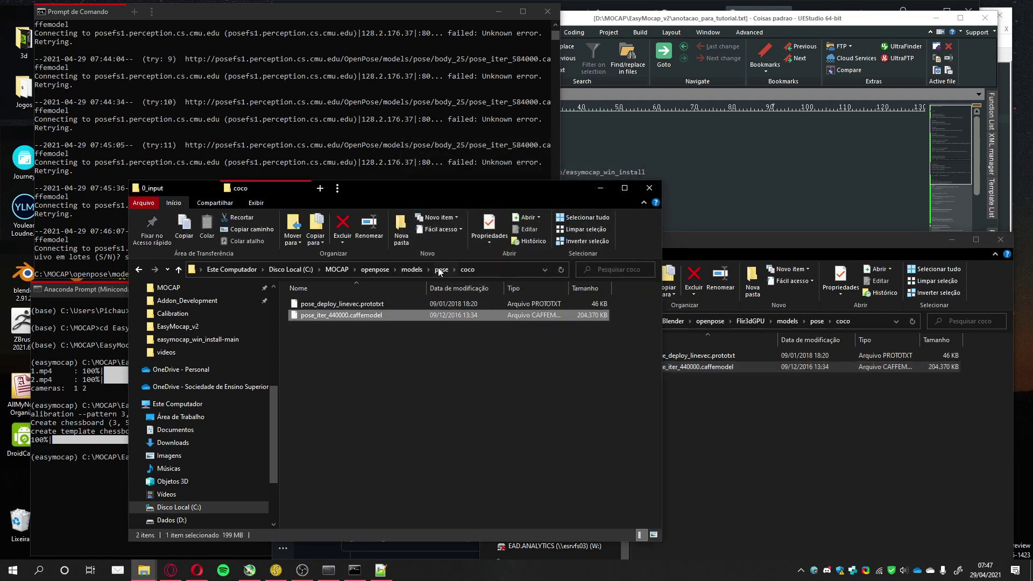
- Open the mpi folder in both windows and copy pose_iter_160000.caffemodel from Flir3dGPU into C:\MOCAP\openpose\models\pose\mpi
{"action": "left_click", "coordinate": [441, 269]}
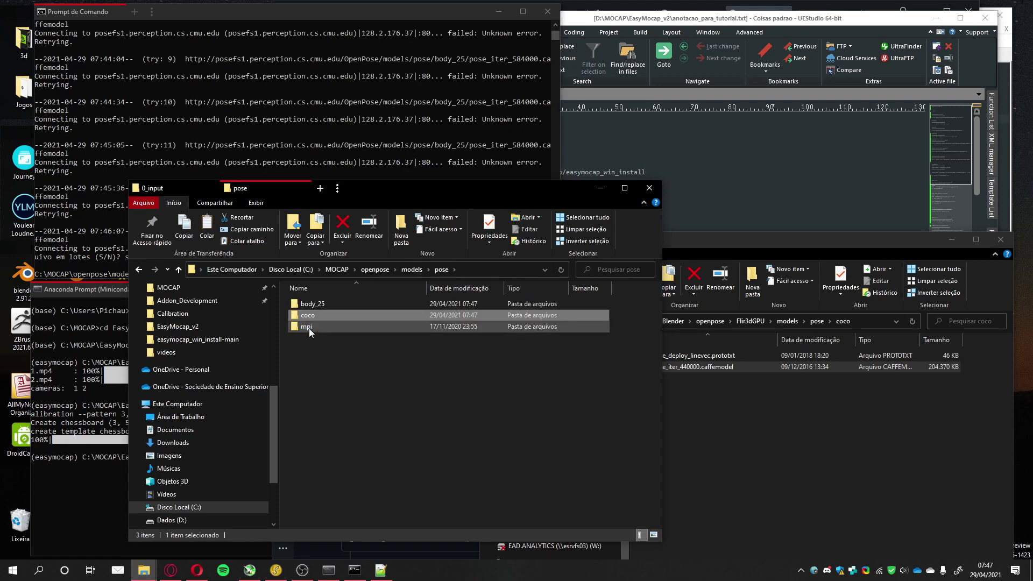
{"action": "double_click", "coordinate": [309, 328]}
{"action": "left_click", "coordinate": [721, 464]}
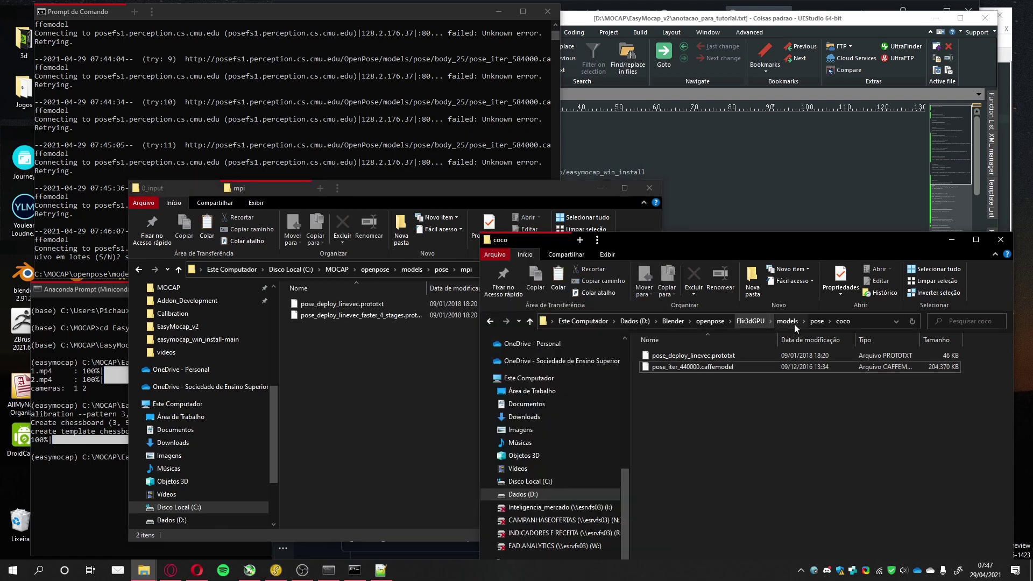
{"action": "left_click", "coordinate": [817, 321]}
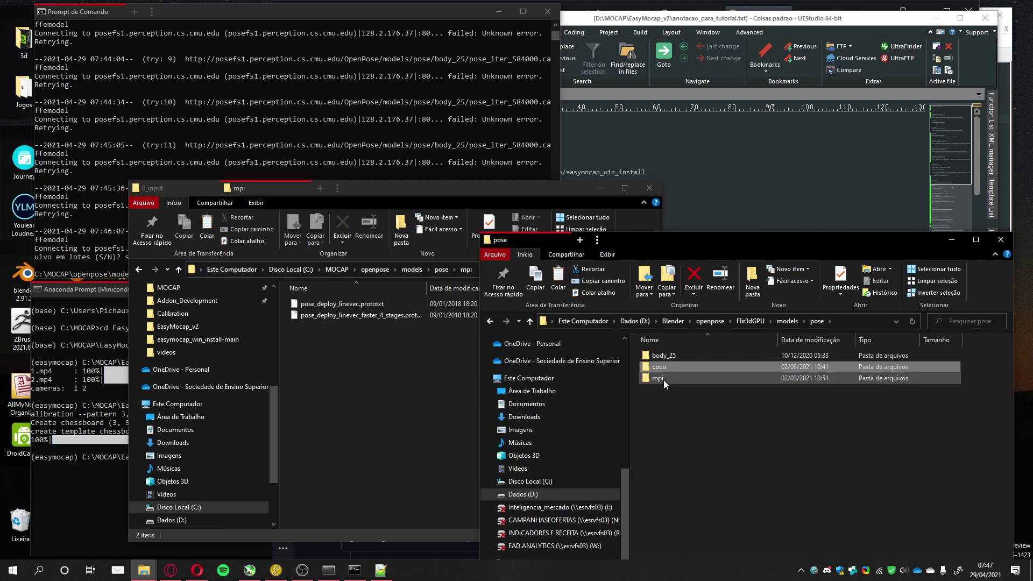
{"action": "double_click", "coordinate": [659, 378]}
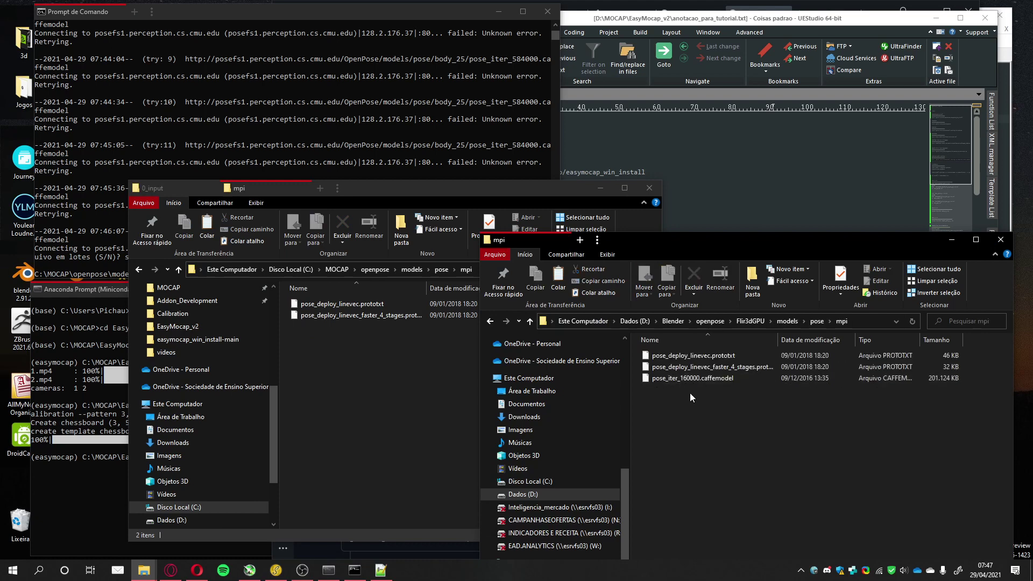
{"action": "left_click", "coordinate": [676, 378]}
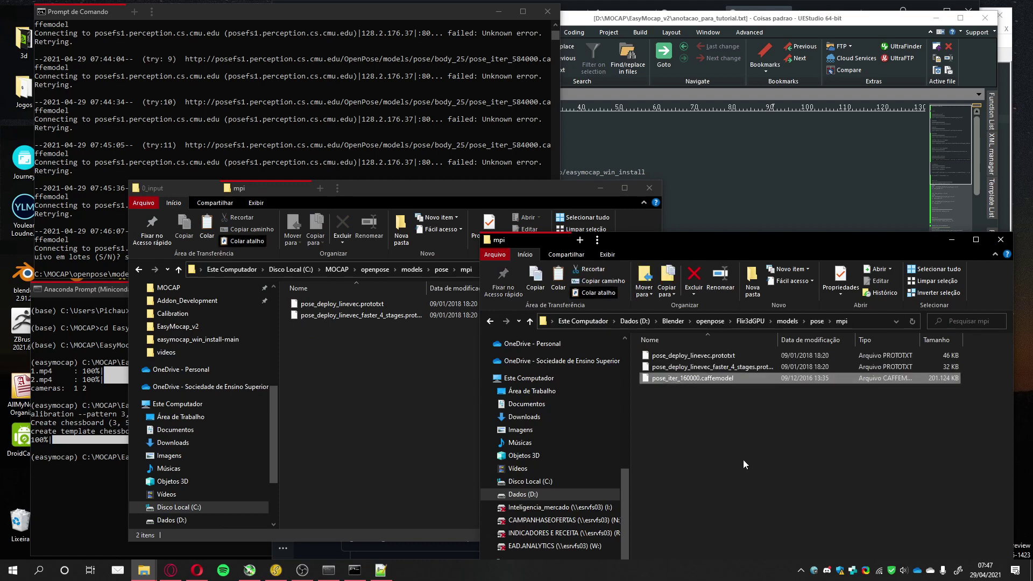
{"action": "left_click", "coordinate": [414, 454]}
{"action": "key", "text": "ctrl+v"}
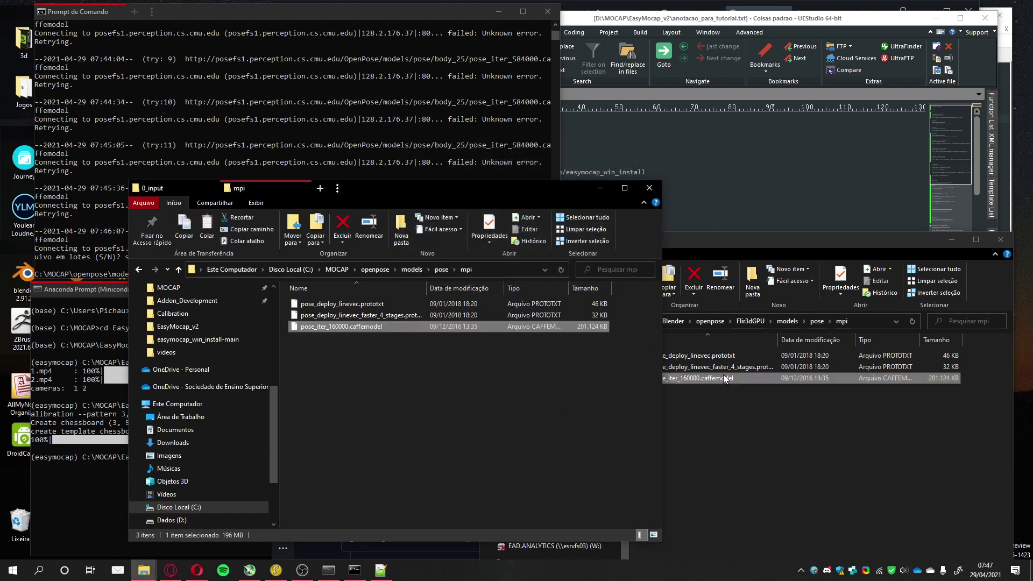
- Close the Flir3dGPU folder window and the OpenPose command prompt, minimize the other File Explorer window, and bring the Anaconda Prompt forward
{"action": "left_click", "coordinate": [999, 245]}
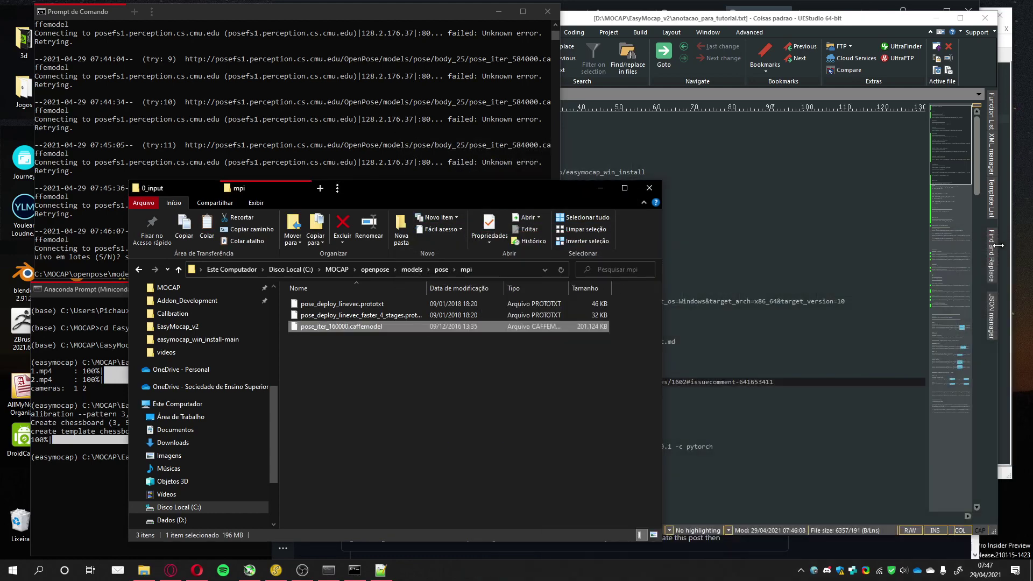
{"action": "left_click_drag", "start_coordinate": [467, 190], "coordinate": [695, 150]}
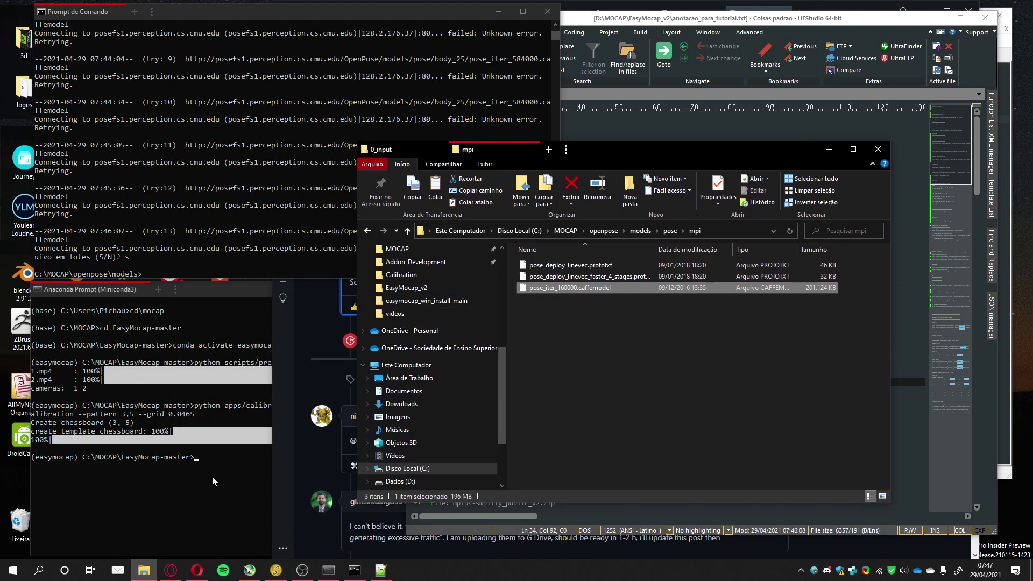
{"action": "left_click", "coordinate": [829, 150]}
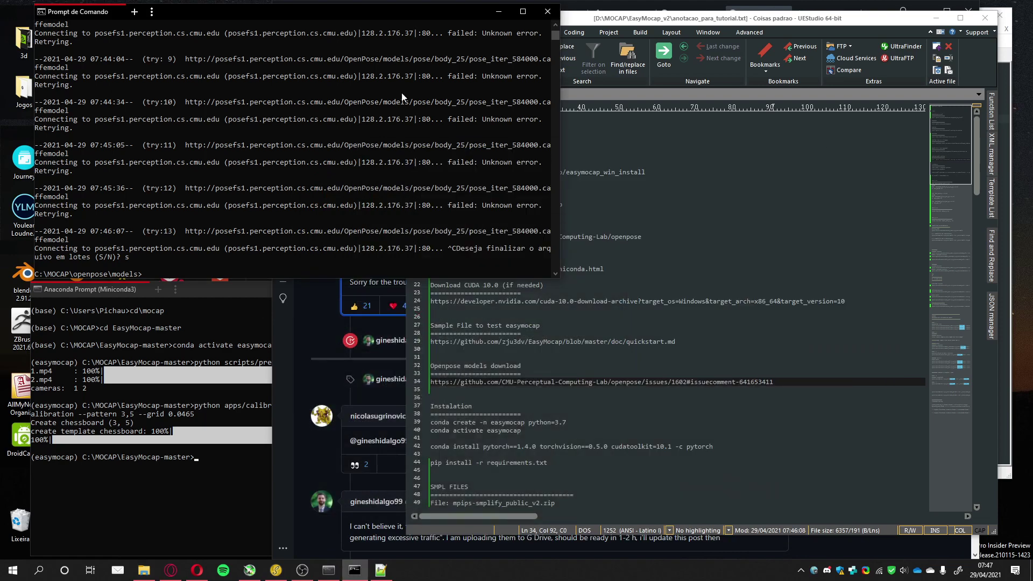
{"action": "left_click", "coordinate": [547, 14]}
{"action": "left_click", "coordinate": [220, 292]}
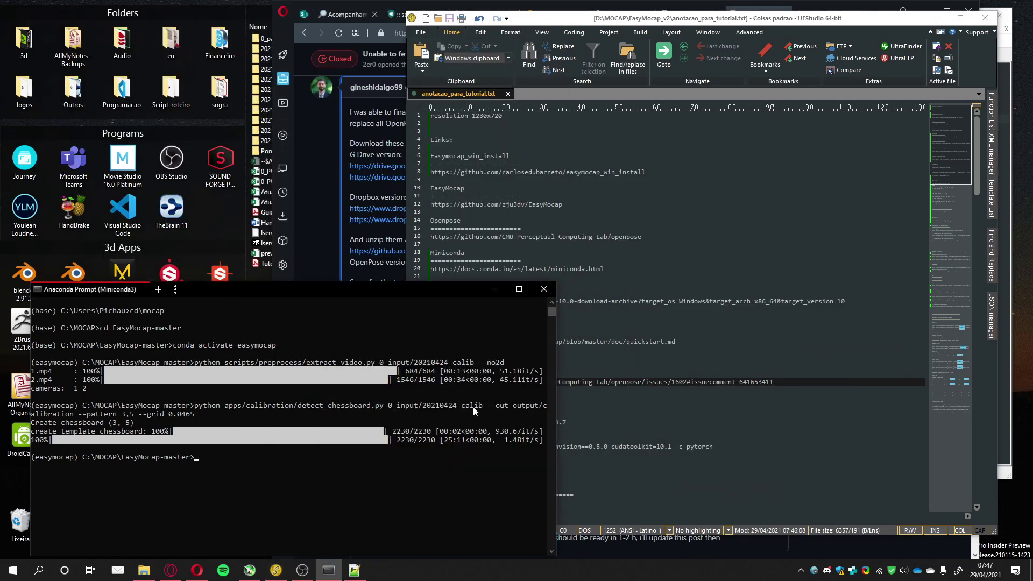
- Copy the command "python apps/calibration/calib_intri.py 0_input/20210424_calib --step 5" from anotacao_para_tutorial.txt and run it in the Anaconda Prompt
{"action": "left_click", "coordinate": [681, 393]}
{"action": "scroll", "coordinate": [681, 392], "scroll_direction": "down", "scroll_amount": 20}
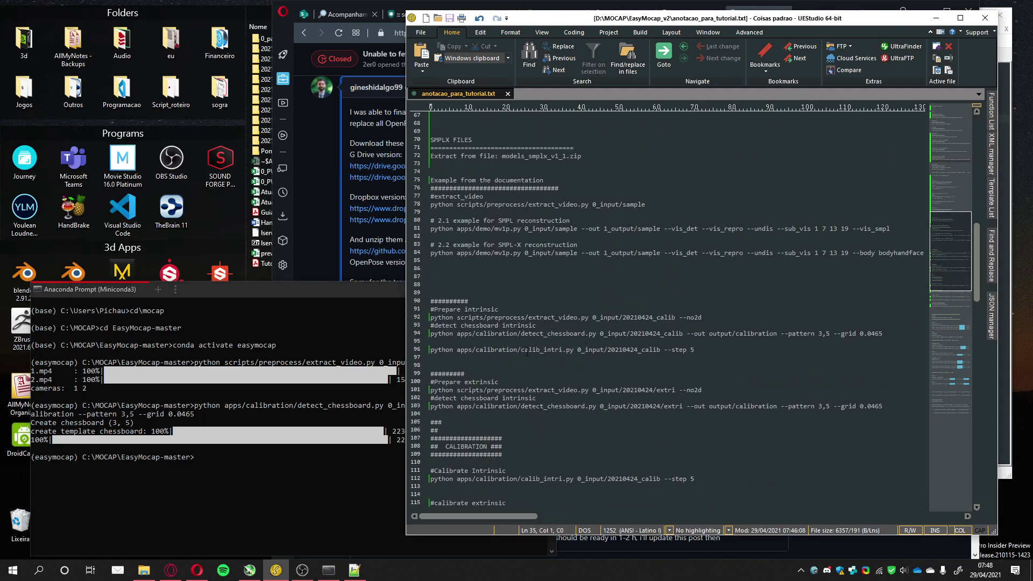
{"action": "left_click", "coordinate": [890, 334]}
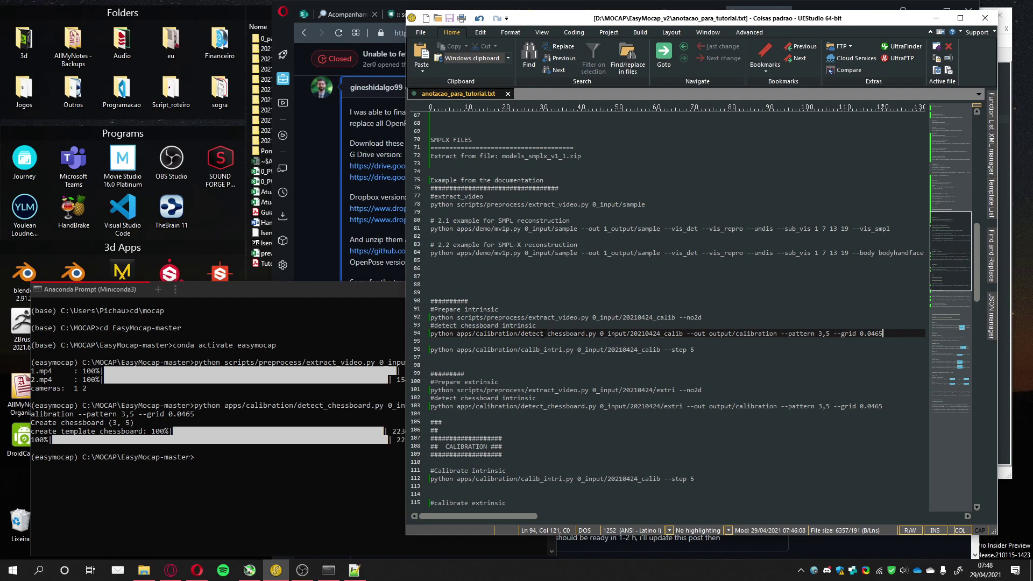
{"action": "left_click", "coordinate": [701, 352]}
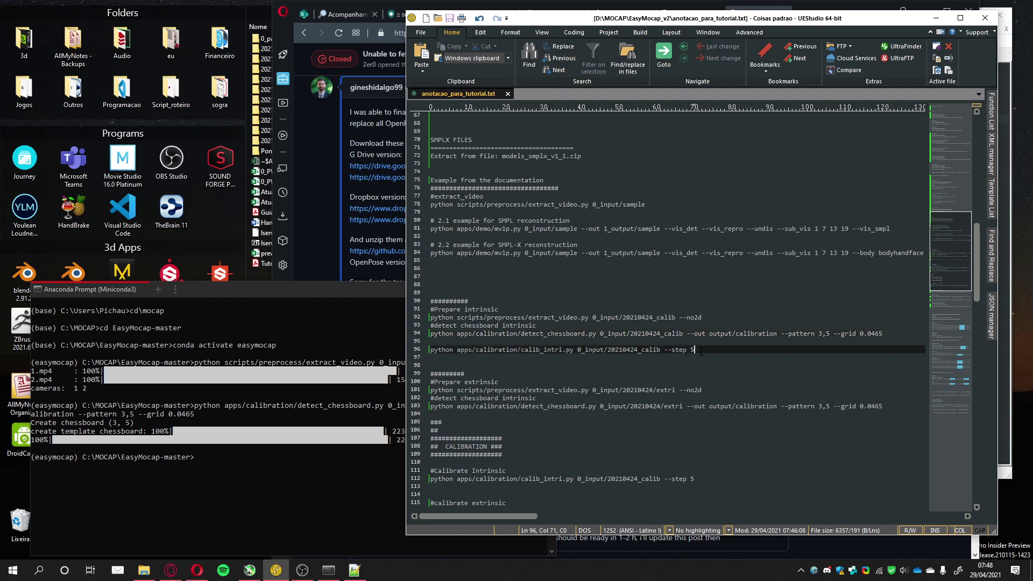
{"action": "key", "text": "shift+Home"}
{"action": "key", "text": "ctrl+c"}
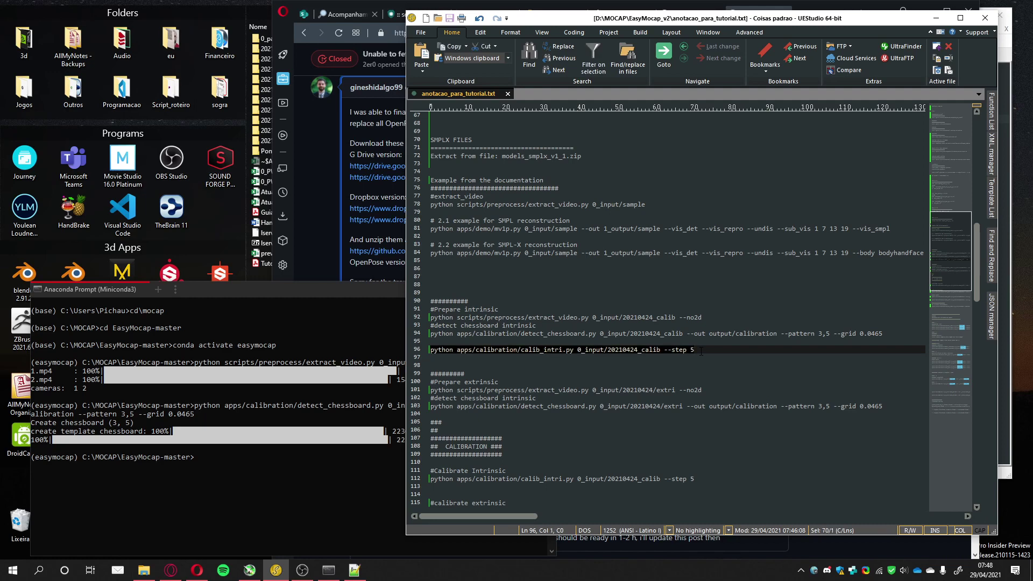
{"action": "left_click", "coordinate": [297, 474]}
{"action": "key", "text": "ctrl+v"}
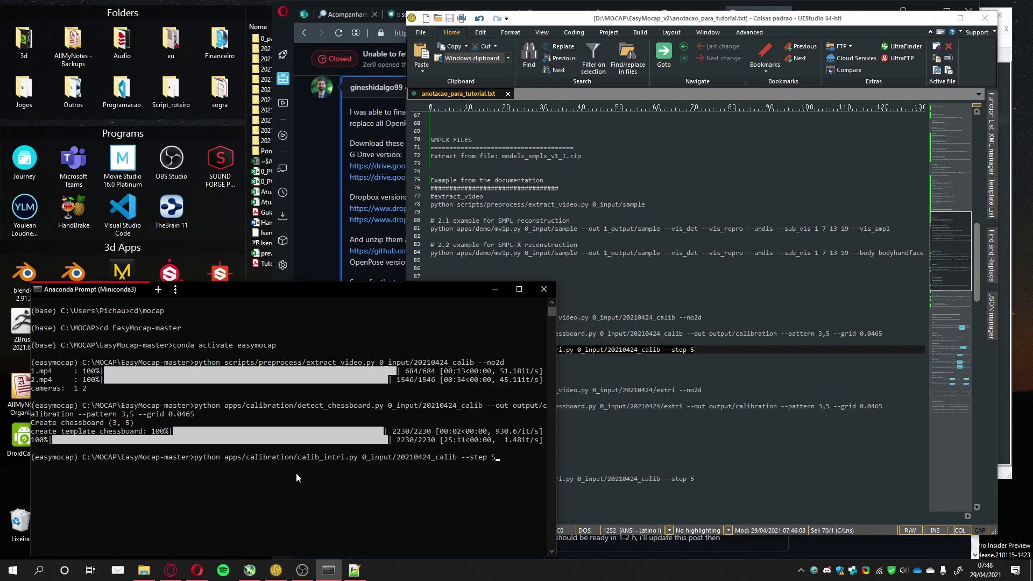
{"action": "key", "text": "Return"}
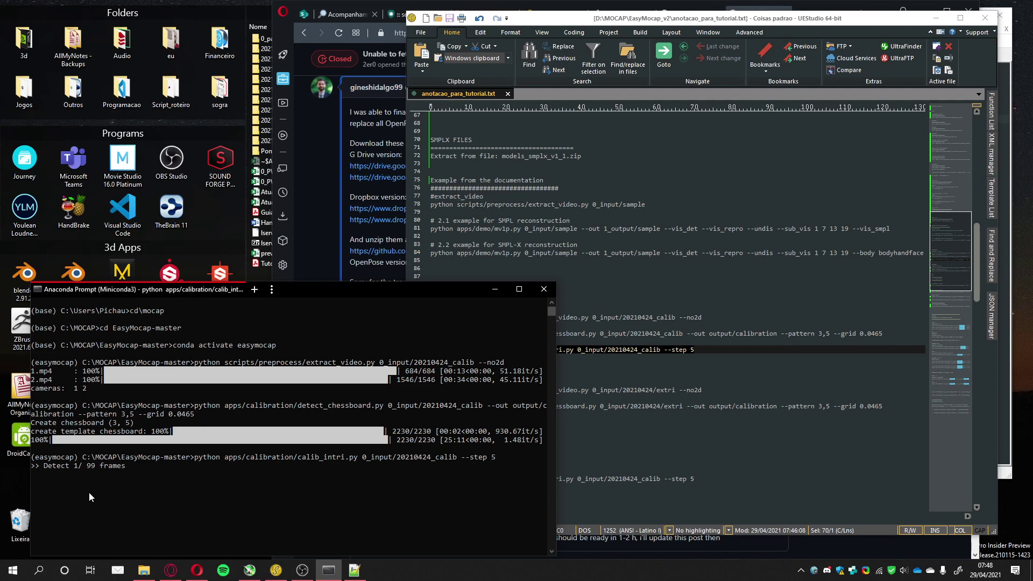
- Check the Python calibration process's resource usage in Task Manager, and pause the recording in OBS while the calibration runs
{"action": "left_click", "coordinate": [302, 570]}
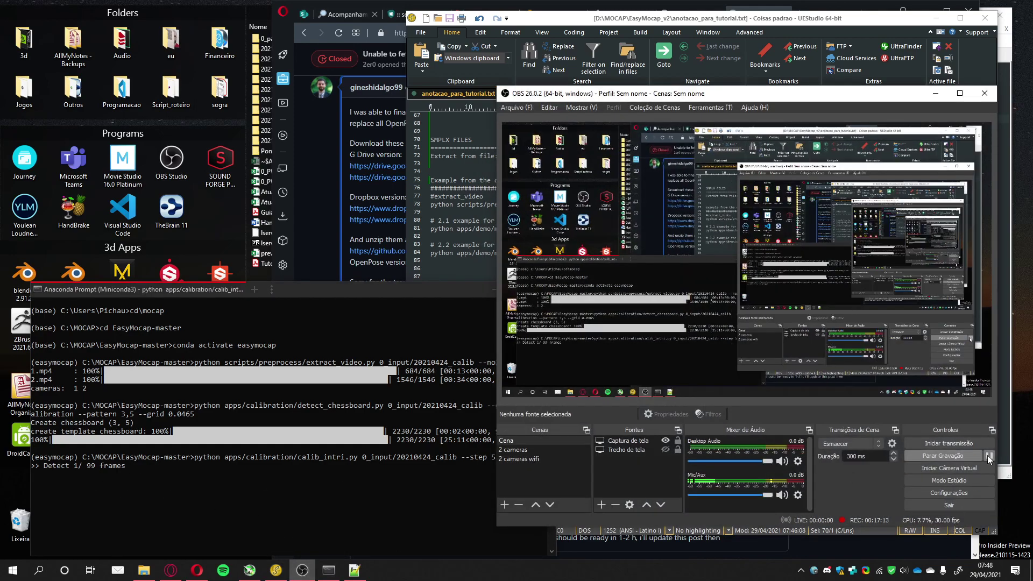
{"action": "key", "text": "ctrl+shift+Escape"}
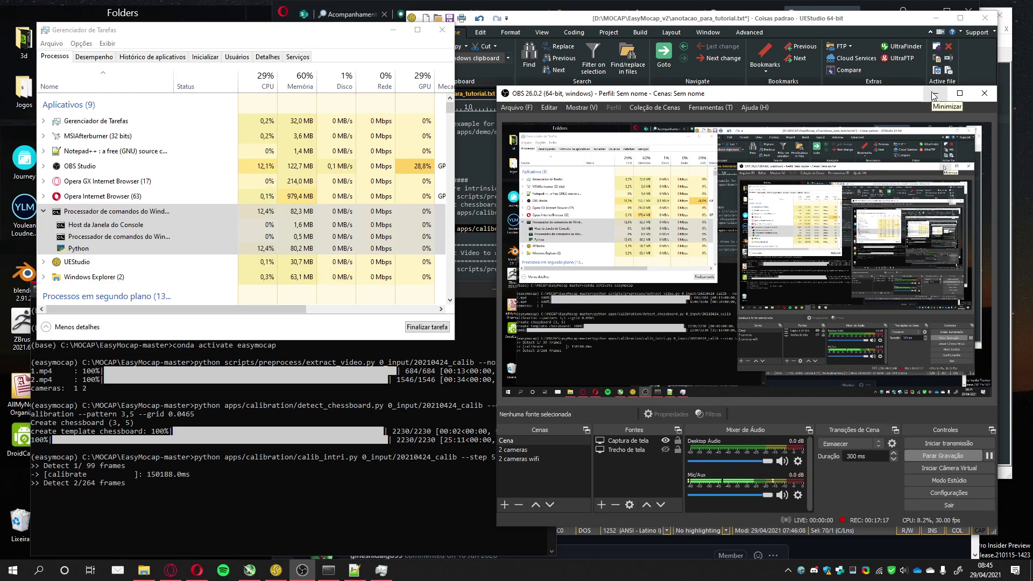
{"action": "left_click", "coordinate": [934, 95]}
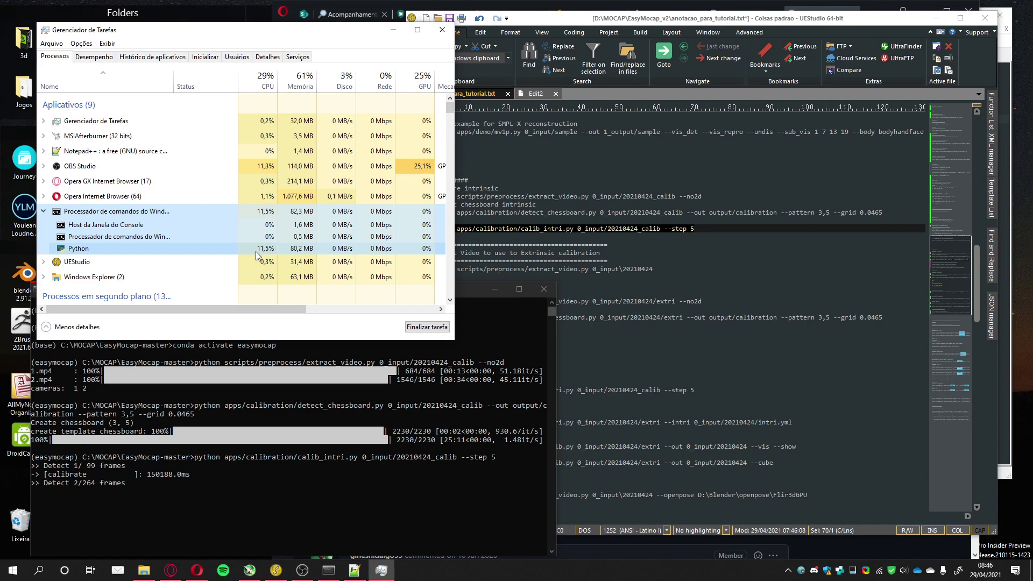
{"action": "left_click", "coordinate": [301, 570]}
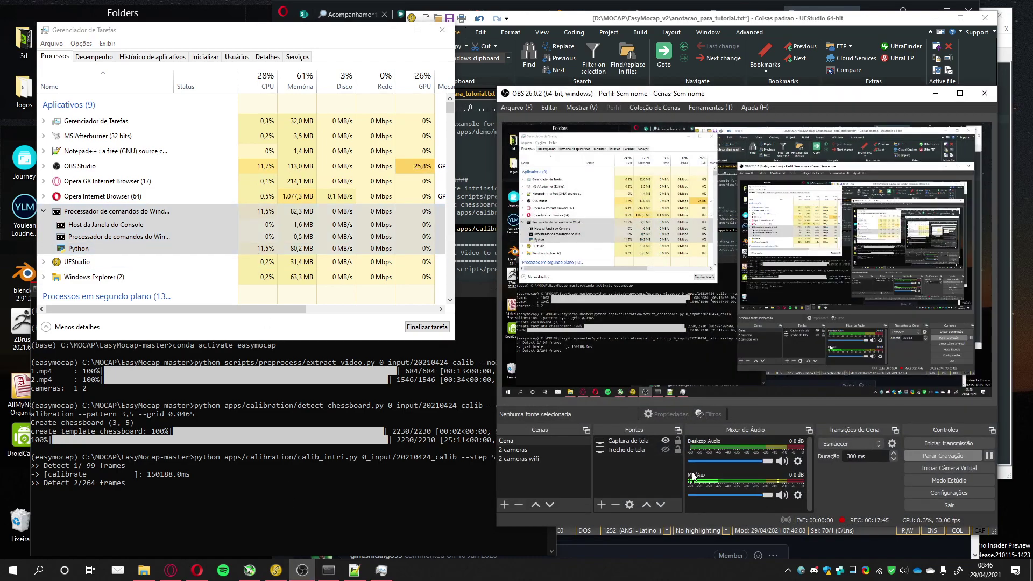
{"action": "left_click", "coordinate": [989, 456]}
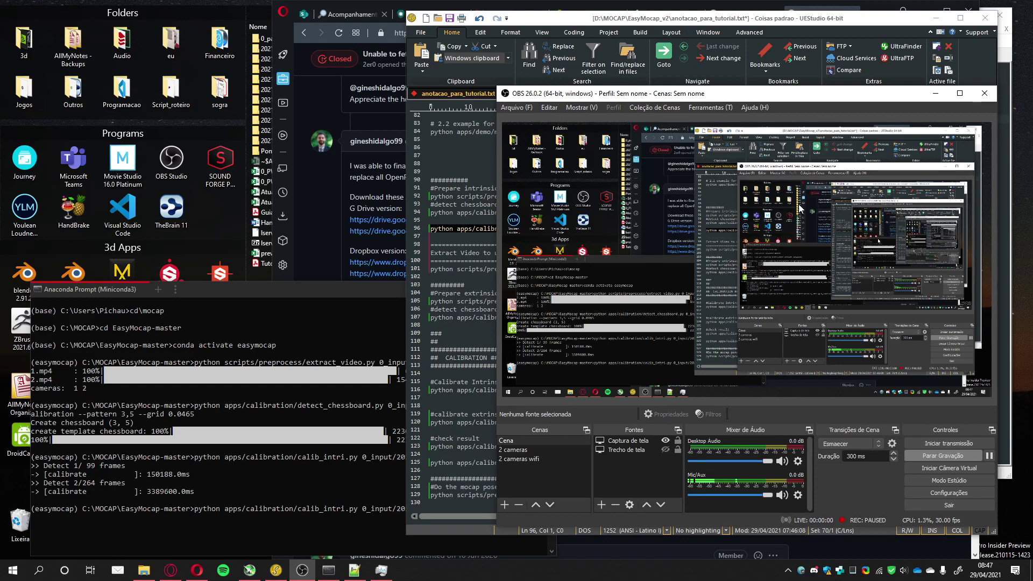
- Minimize OBS and copy intri.yml from the 20210424_calib\output folder in File Explorer
{"action": "left_click", "coordinate": [936, 93]}
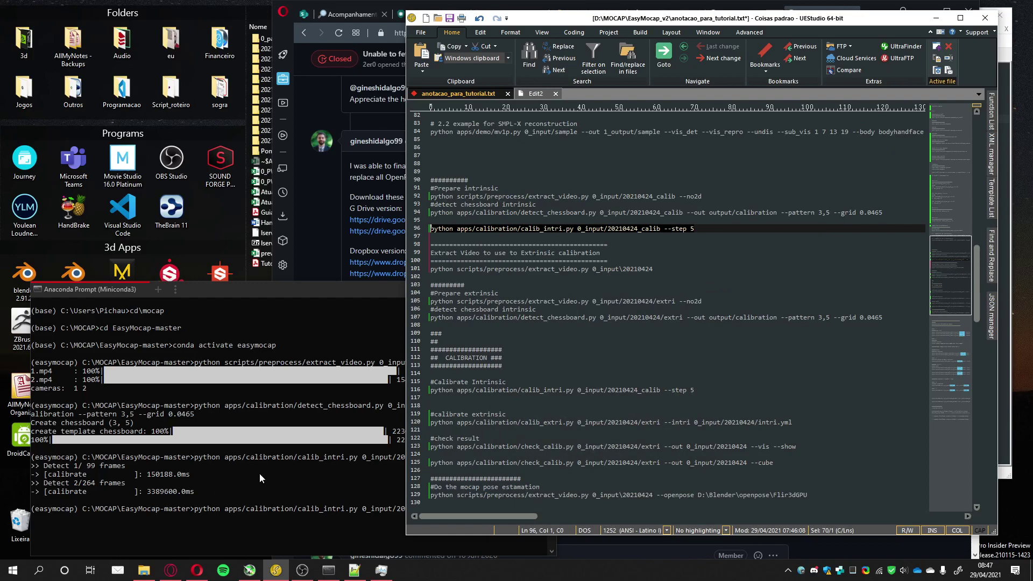
{"action": "left_click", "coordinate": [144, 572]}
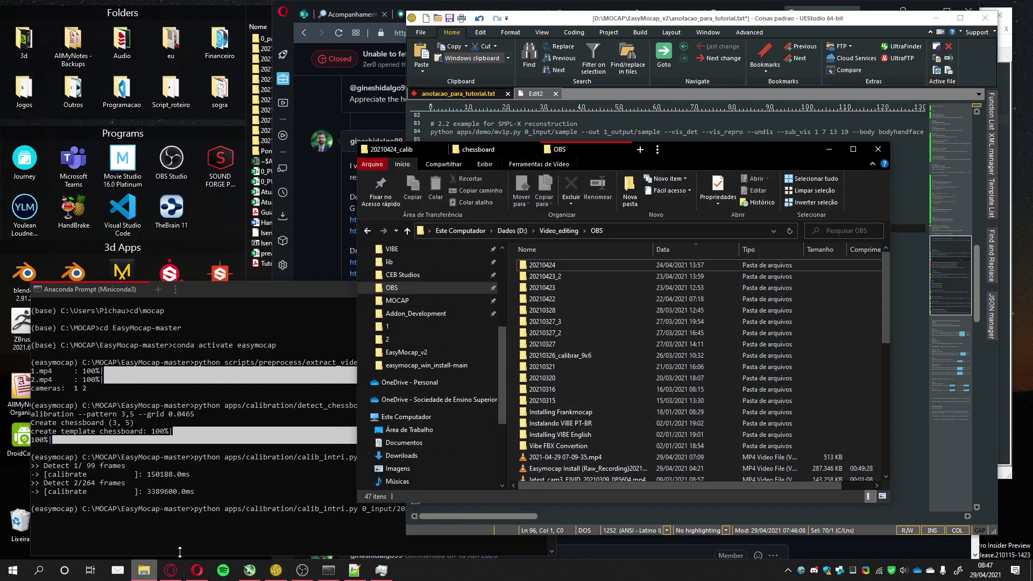
{"action": "left_click", "coordinate": [408, 150]}
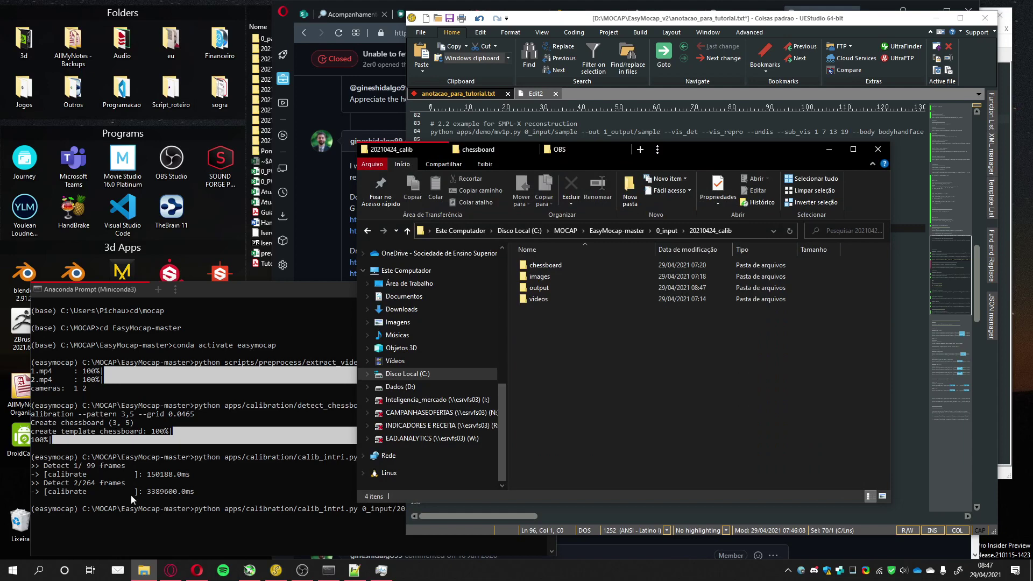
{"action": "double_click", "coordinate": [541, 289]}
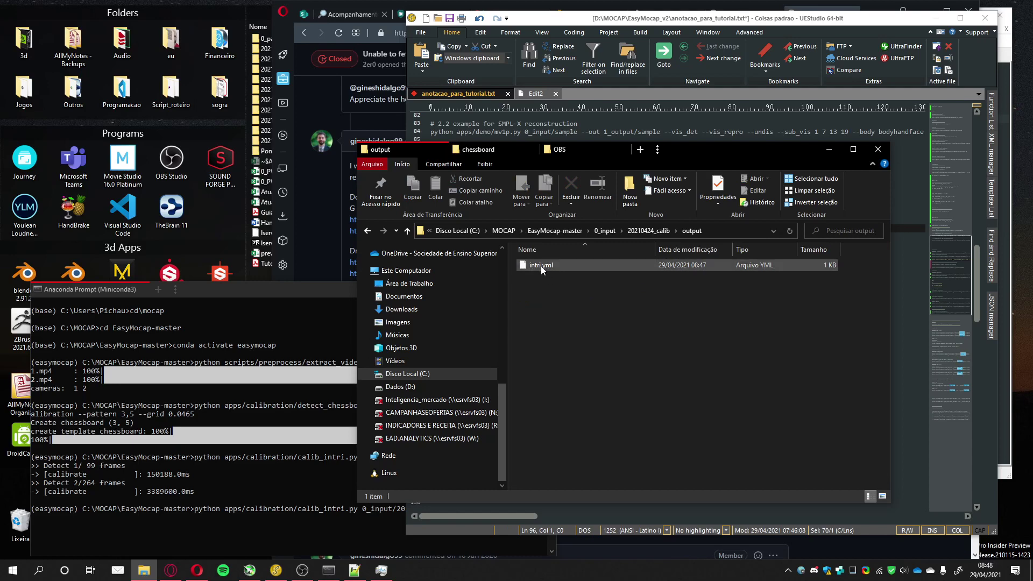
{"action": "left_click", "coordinate": [541, 265]}
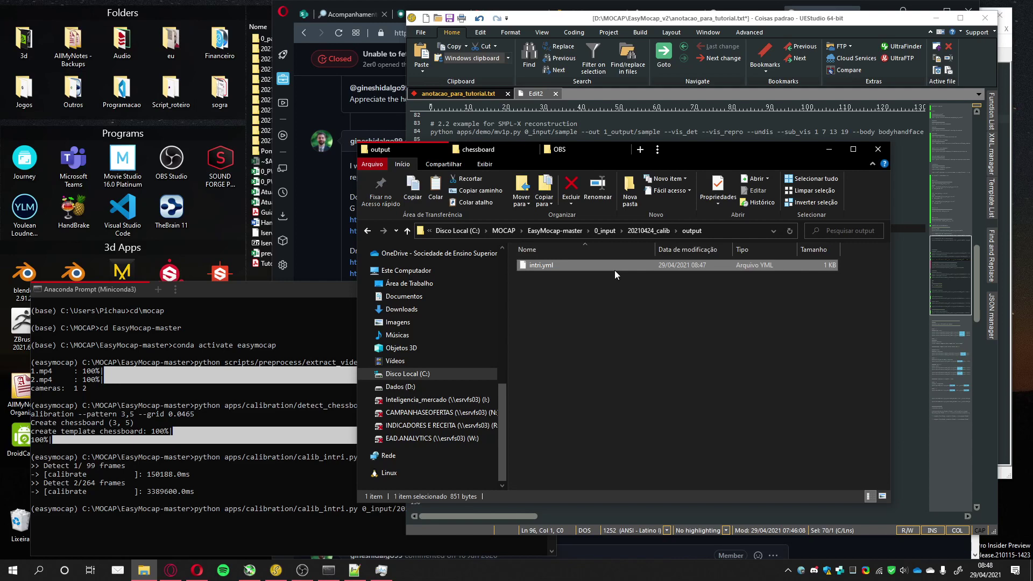
- Create a folder named 20210424 in EasyMocap-master\0_input and paste intri.yml into it
{"action": "left_click", "coordinate": [605, 231]}
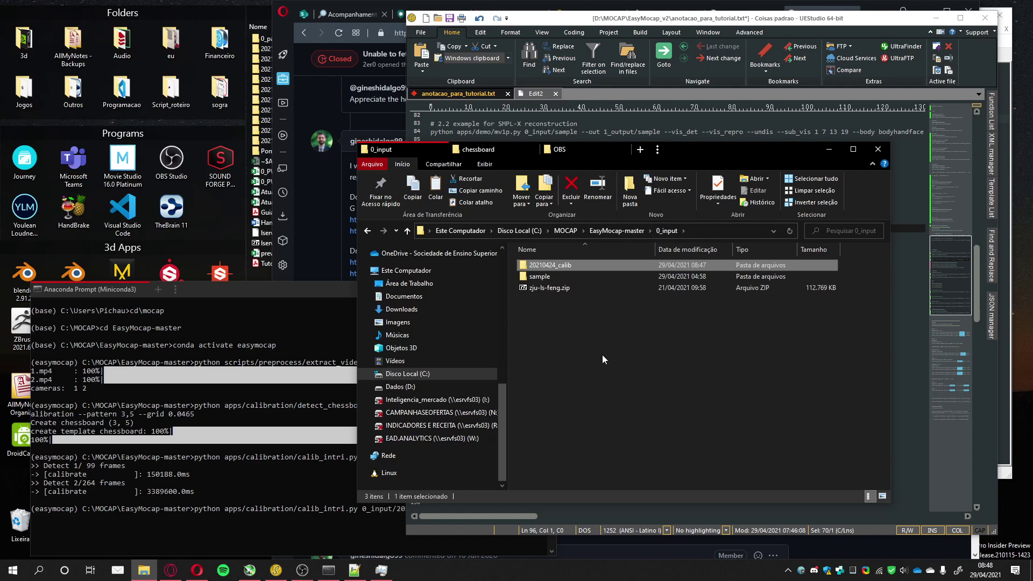
{"action": "left_click", "coordinate": [629, 199]}
{"action": "type", "text": "202"}
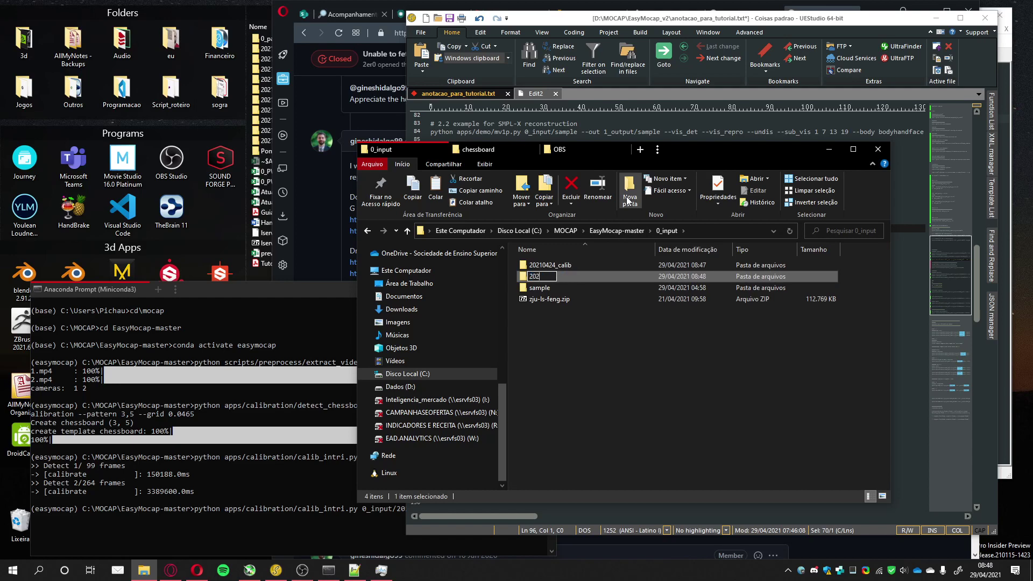
{"action": "type", "text": "10424"}
{"action": "key", "text": "Return"}
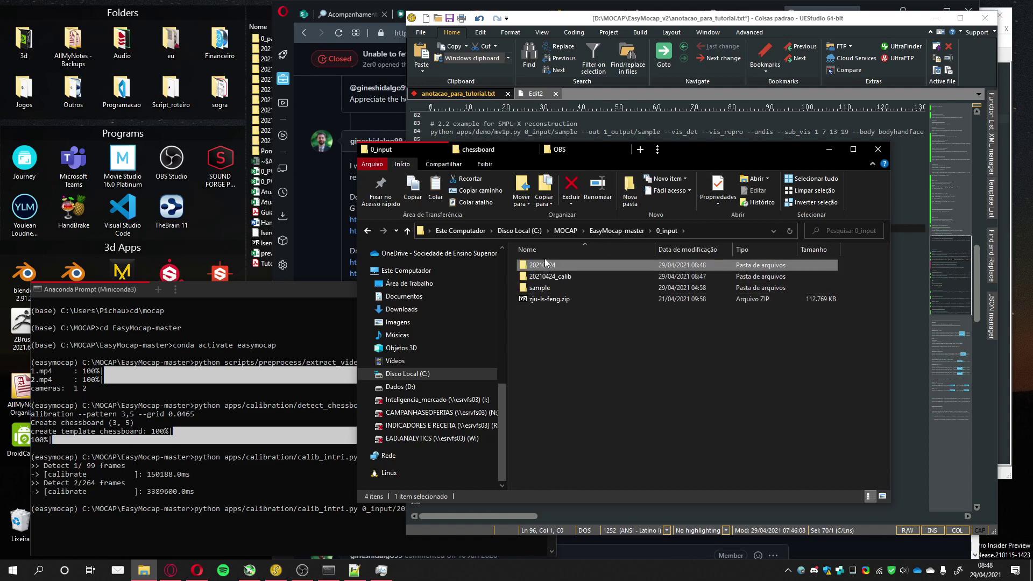
{"action": "double_click", "coordinate": [548, 265]}
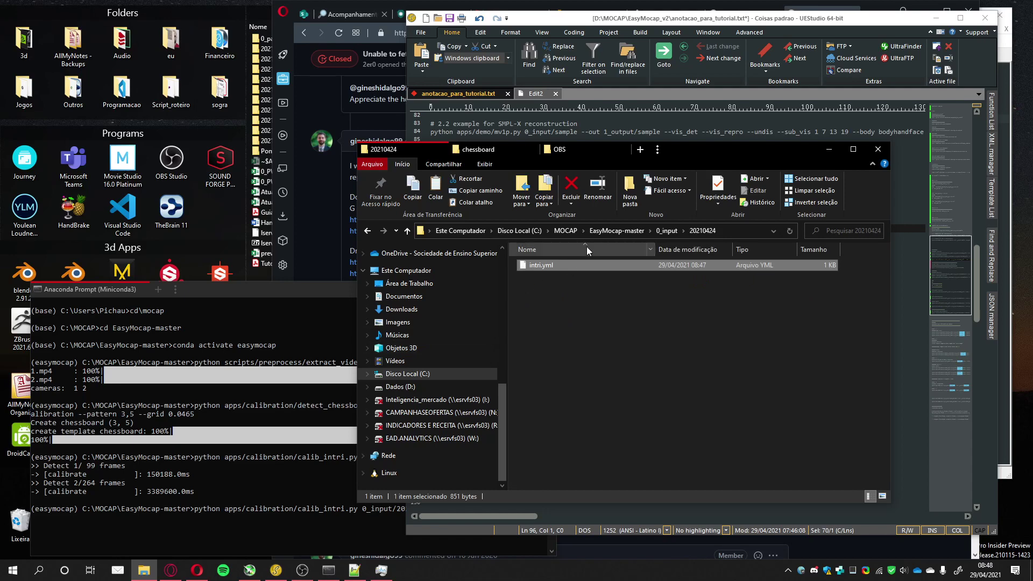
- Open the cam1_s8 footage folder under C:\MOCAP\VIDEOS\20210424
{"action": "left_click", "coordinate": [569, 231]}
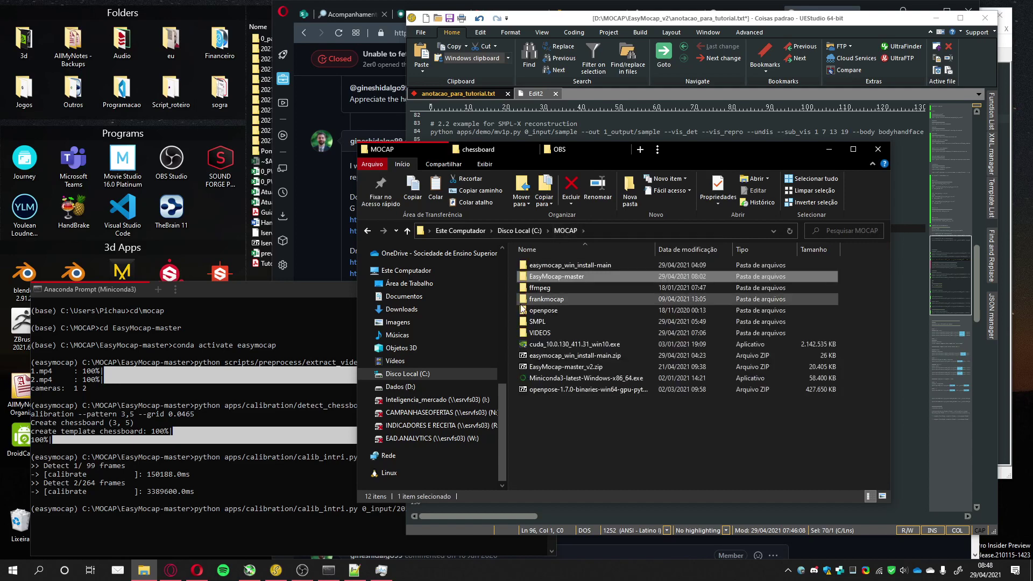
{"action": "left_click", "coordinate": [540, 337]}
{"action": "double_click", "coordinate": [541, 334]}
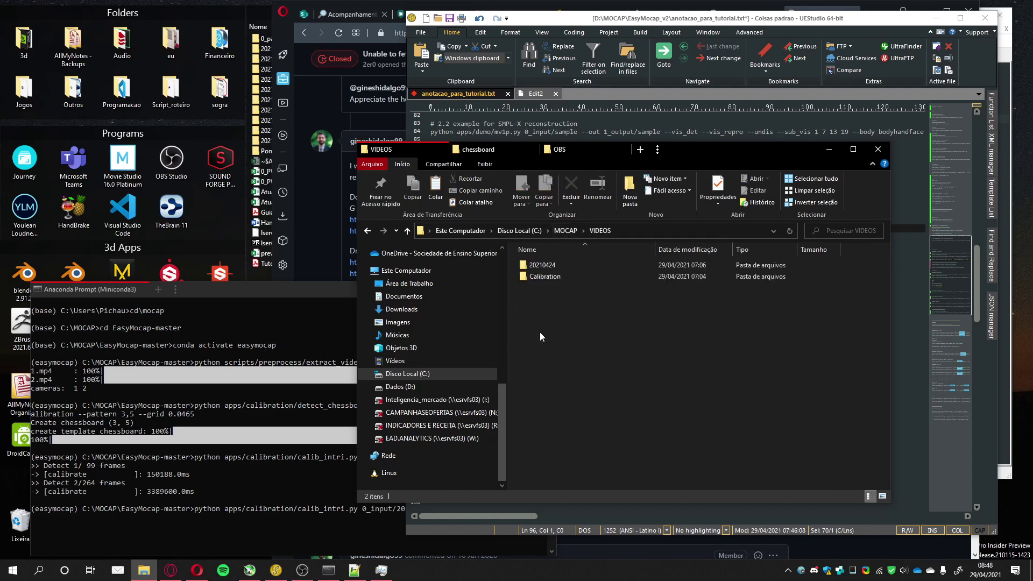
{"action": "left_click", "coordinate": [541, 265]}
{"action": "double_click", "coordinate": [542, 266]}
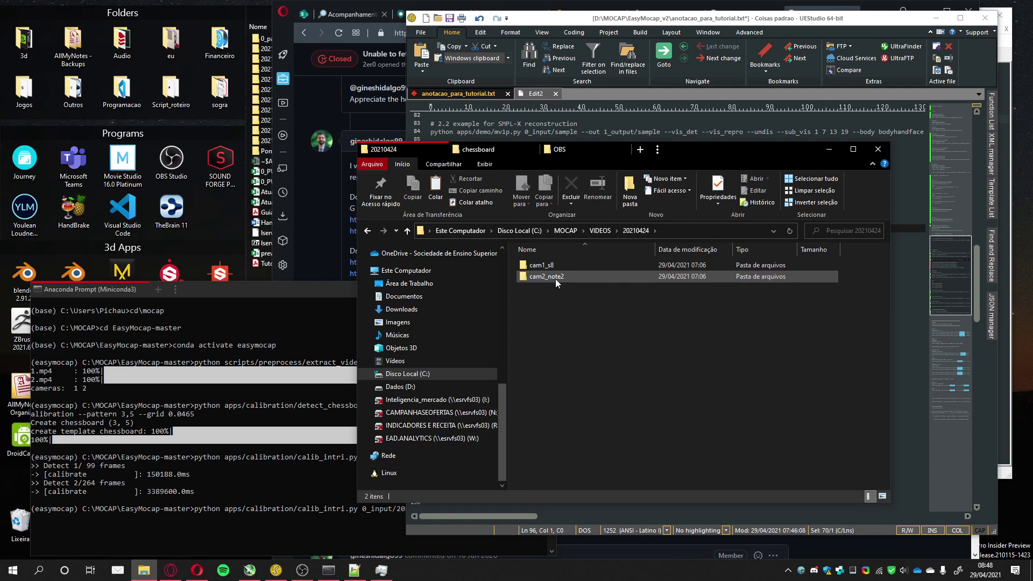
{"action": "double_click", "coordinate": [541, 266]}
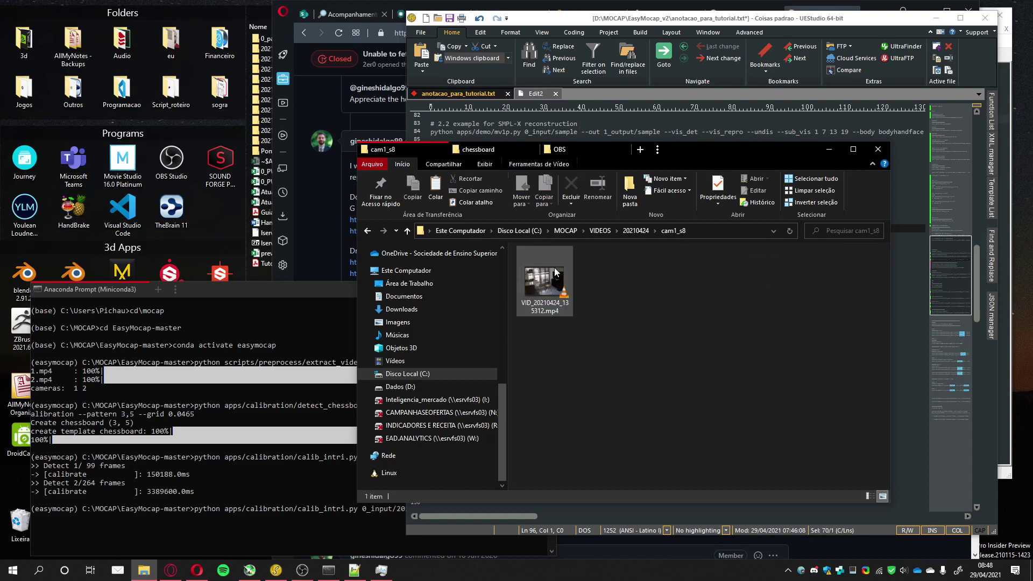
- Play VID_20210424_135312.mp4 in VLC to view the first camera's footage, pause it at 00:15 and close the player
{"action": "double_click", "coordinate": [545, 268]}
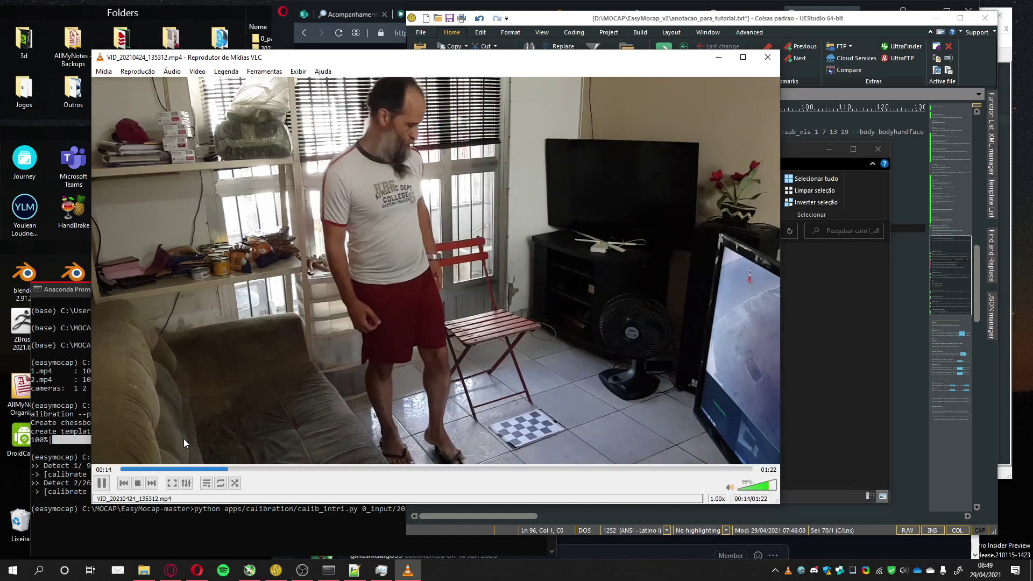
{"action": "key", "text": "space"}
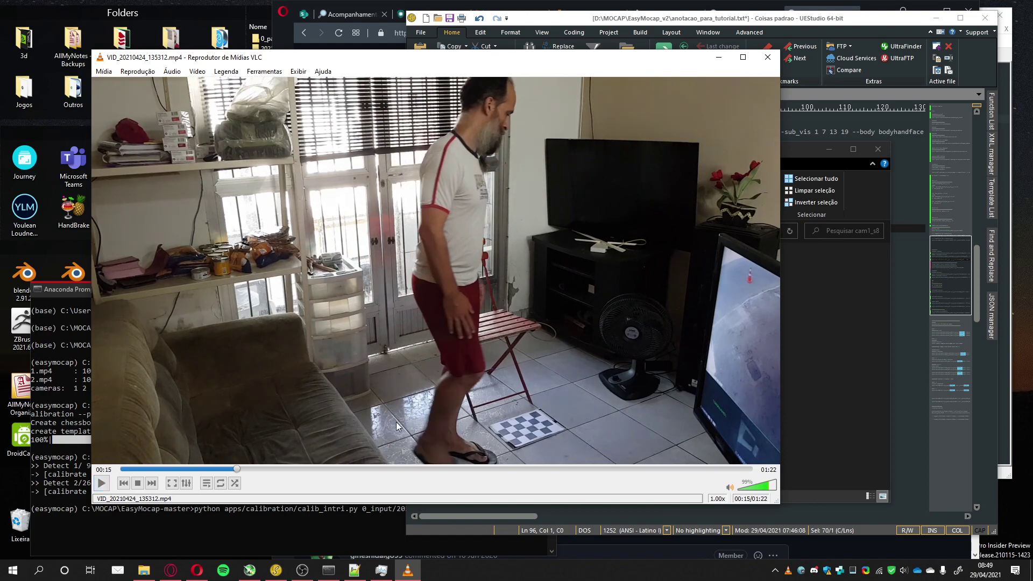
{"action": "left_click", "coordinate": [768, 57]}
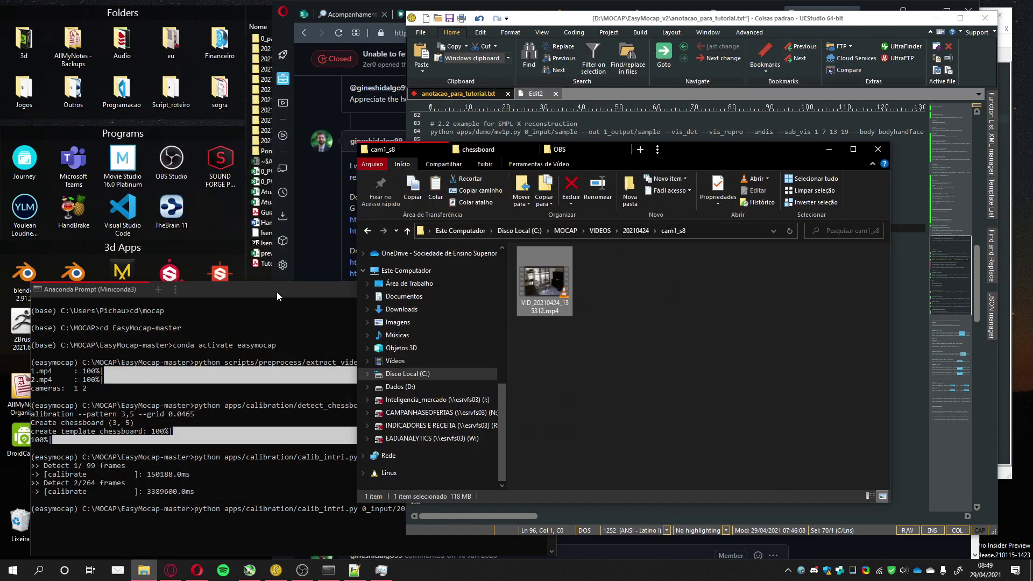
- Move the Anaconda Prompt window off the desktop shortcuts, launch Blender 2.92.0 and create a new Video Editing file
{"action": "left_click_drag", "start_coordinate": [277, 291], "coordinate": [280, 193]}
{"action": "left_click", "coordinate": [147, 530]}
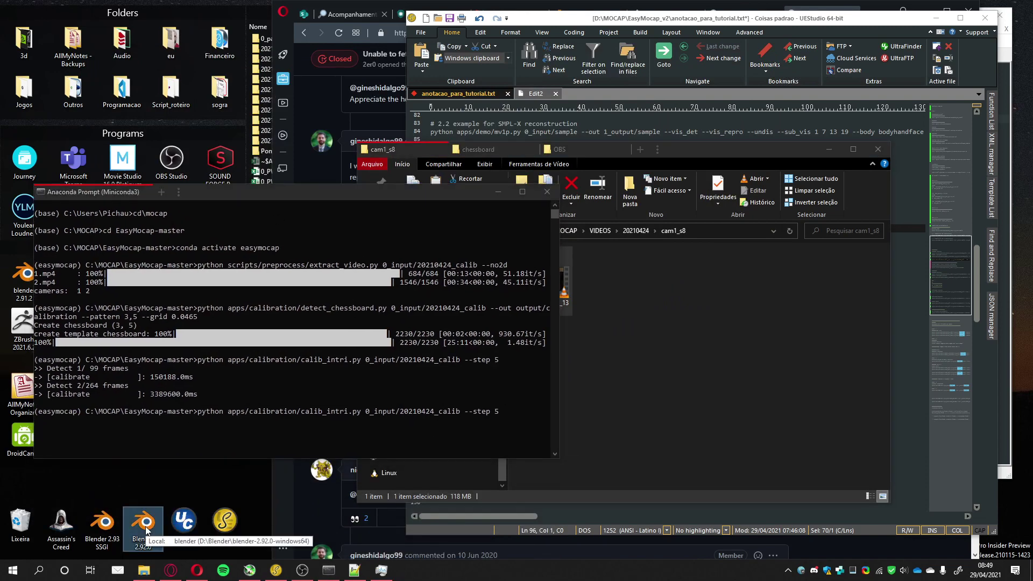
{"action": "double_click", "coordinate": [147, 530]}
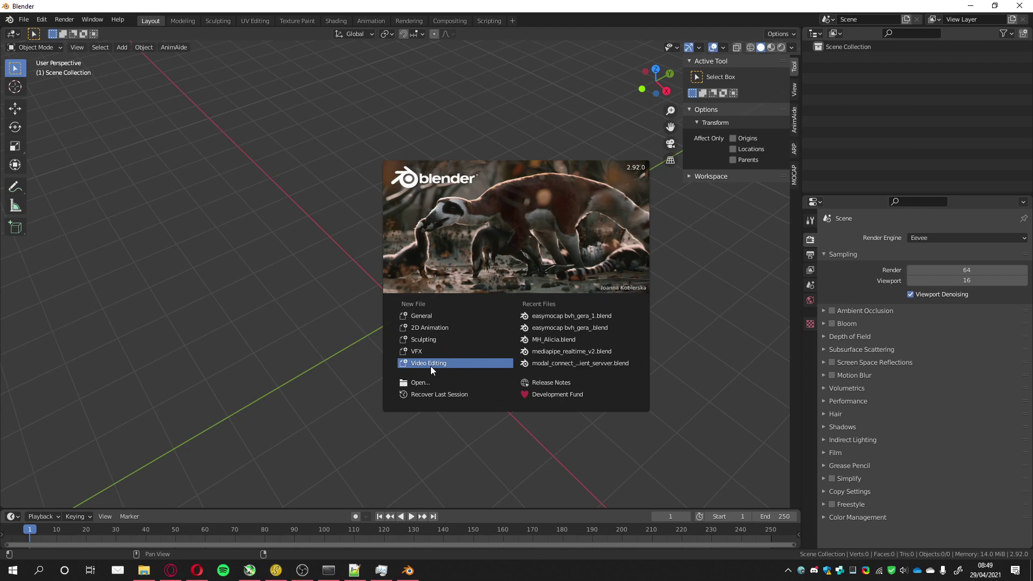
{"action": "left_click", "coordinate": [430, 366]}
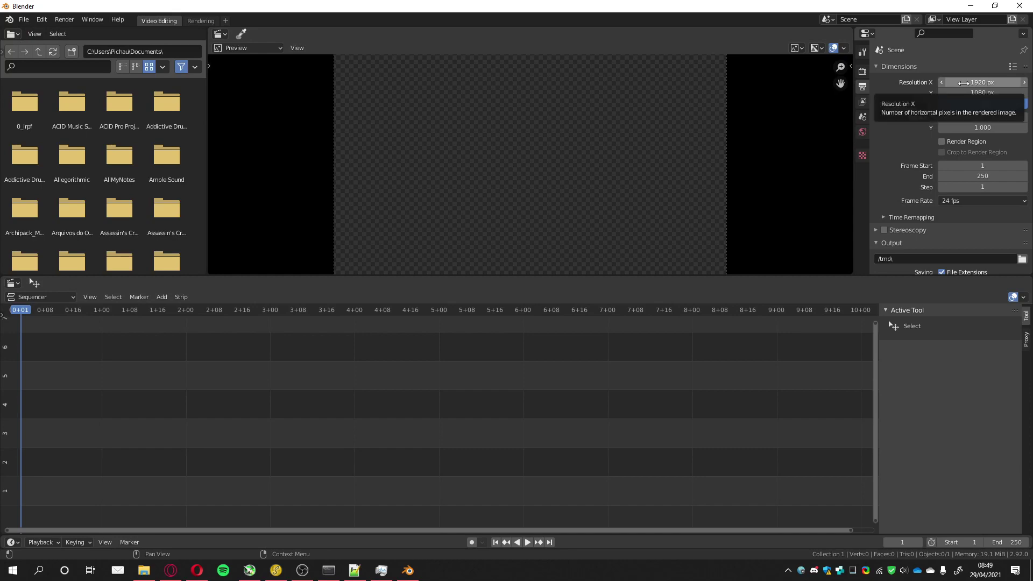
- Set the Blender scene's output resolution to 1280 x 720 px
{"action": "left_click", "coordinate": [965, 82]}
{"action": "type", "text": "1280"}
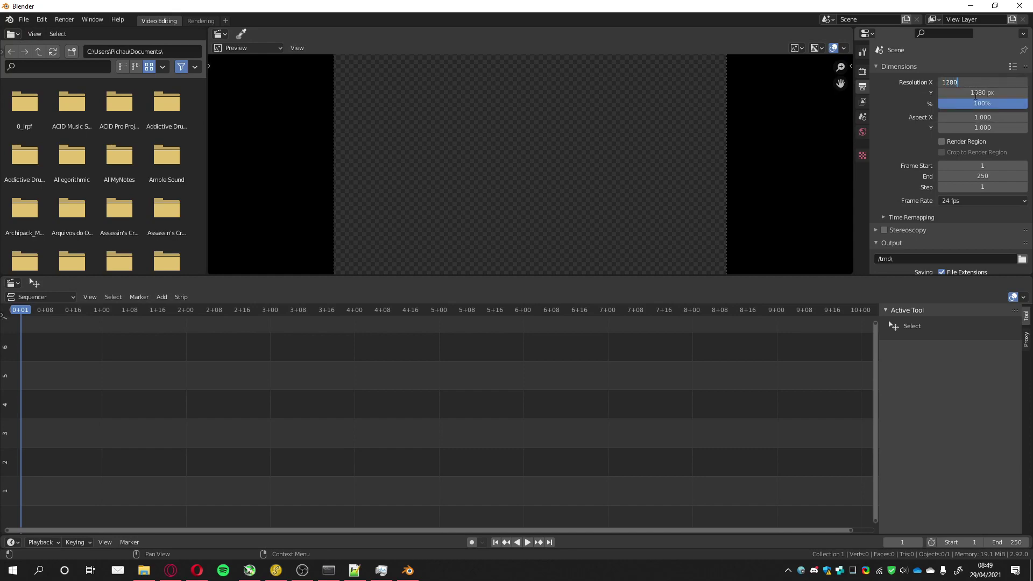
{"action": "key", "text": "Return"}
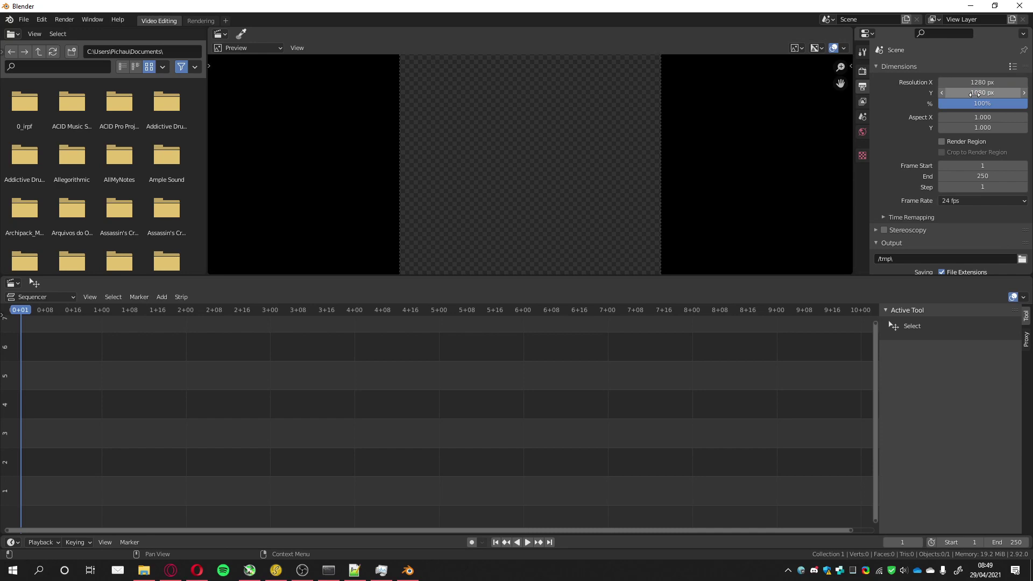
{"action": "left_click", "coordinate": [972, 93]}
{"action": "type", "text": "720"}
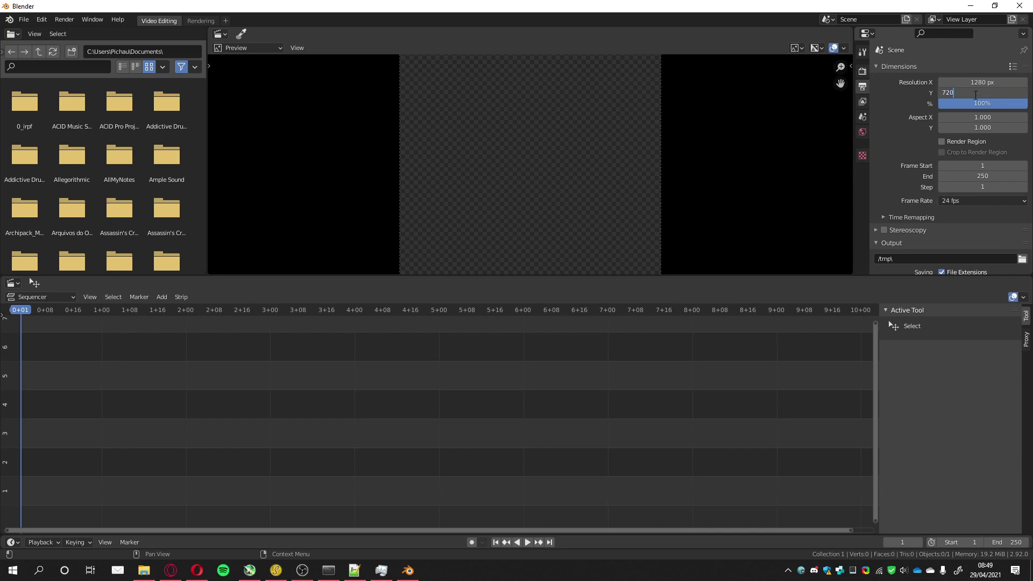
{"action": "key", "text": "Return"}
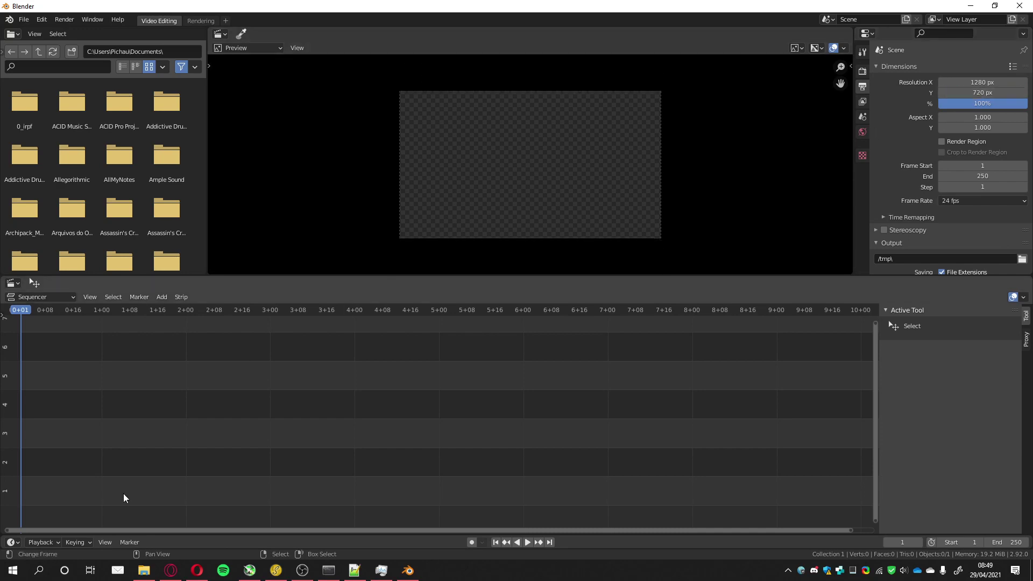
- Add VID_20210424_135312.mp4 from cam1_s8 to sequencer channel 2 and VID_20210424_135318.mp4 from cam2_note2 to channel 3, both starting at frame 1
{"action": "left_click", "coordinate": [151, 571]}
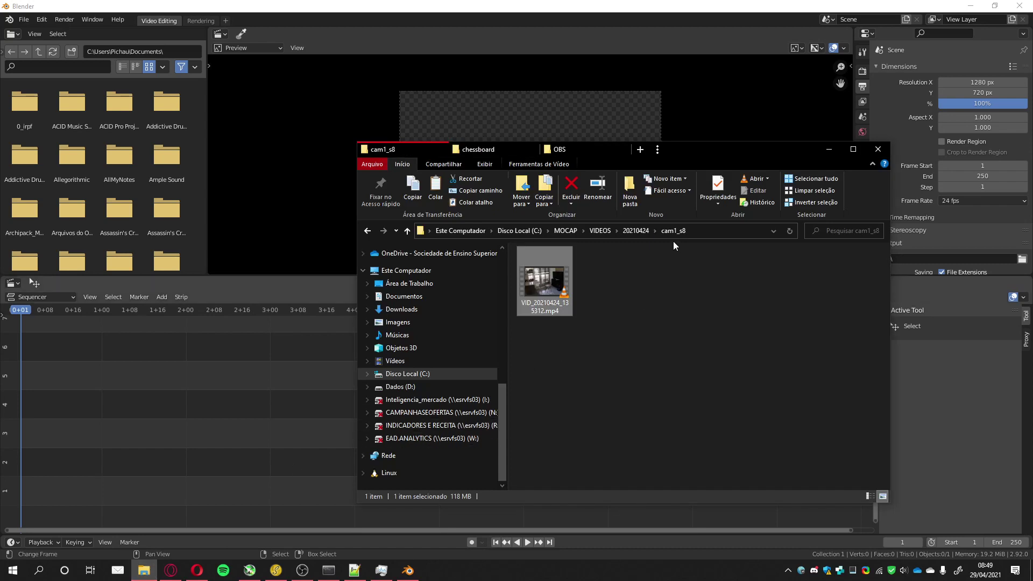
{"action": "left_click_drag", "start_coordinate": [544, 286], "coordinate": [74, 497]}
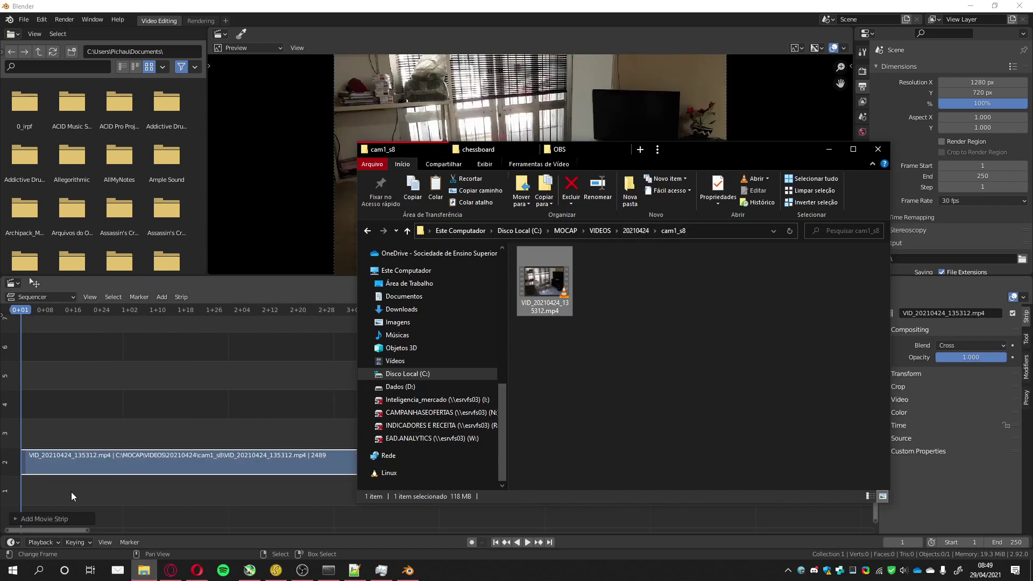
{"action": "left_click", "coordinate": [635, 230]}
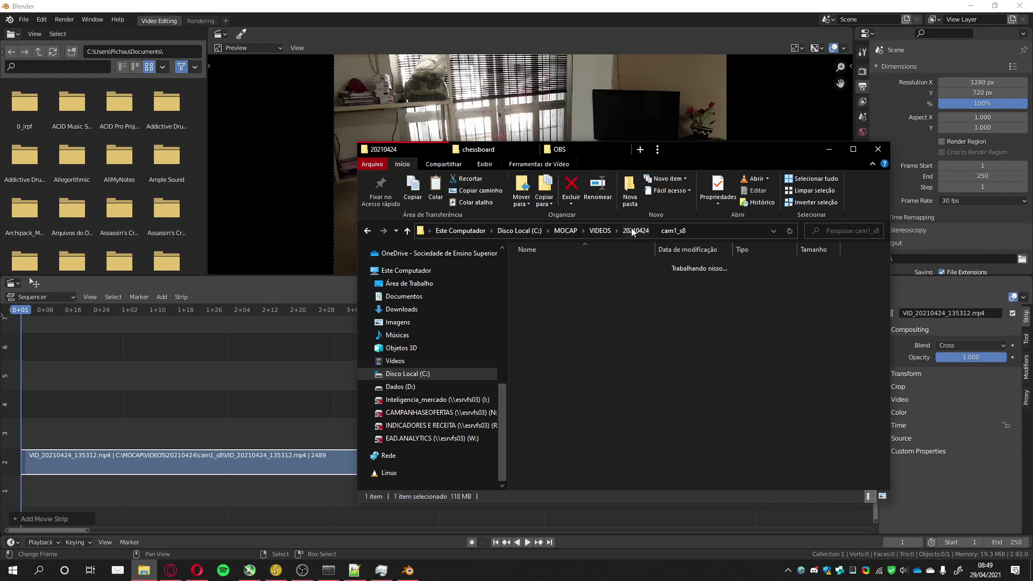
{"action": "double_click", "coordinate": [557, 279]}
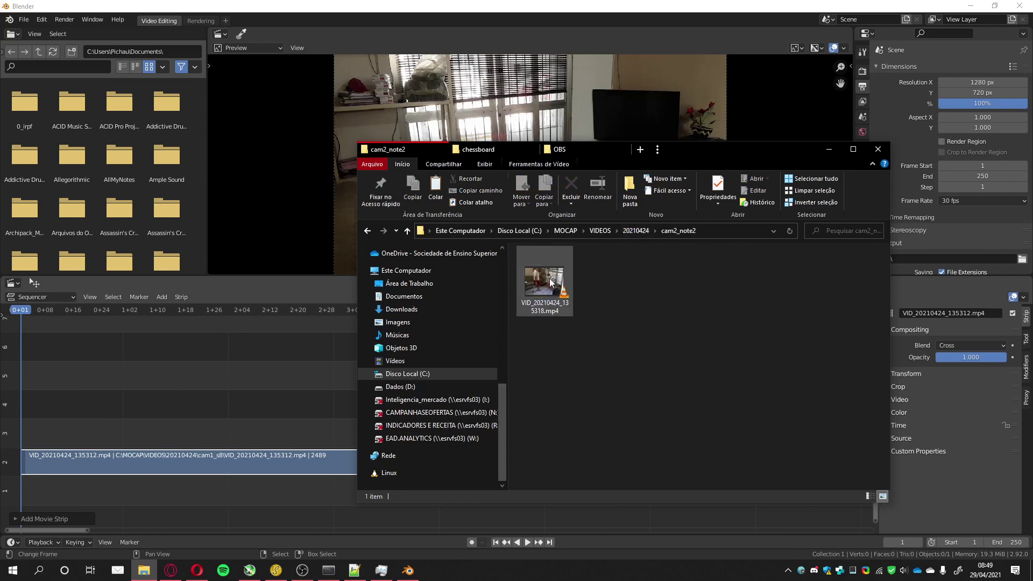
{"action": "left_click_drag", "start_coordinate": [551, 281], "coordinate": [240, 420]}
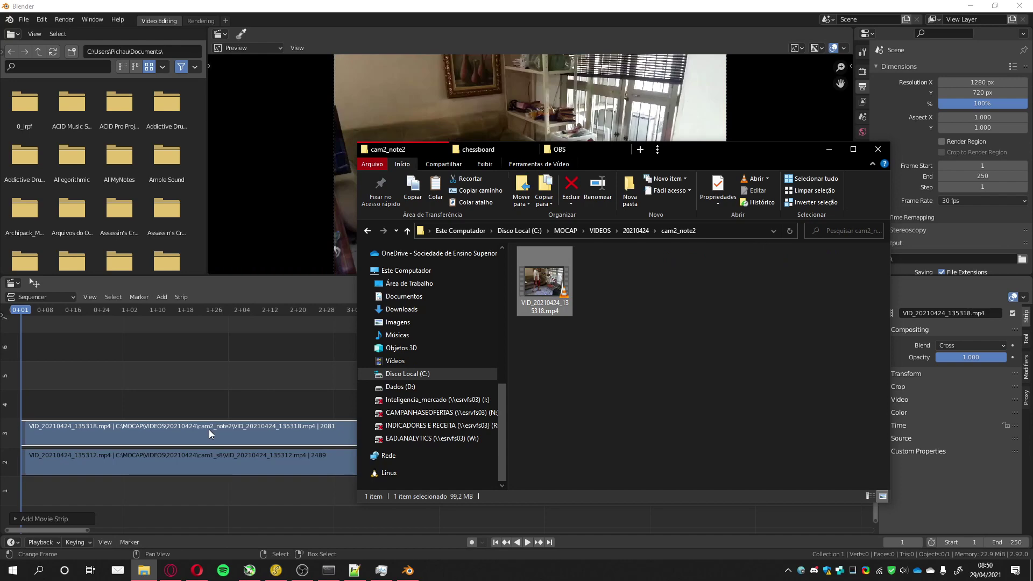
- Scrub through the start of the footage and mute the VID_20210424_135318.mp4 strip on channel 3
{"action": "left_click_drag", "start_coordinate": [166, 306], "coordinate": [155, 363]}
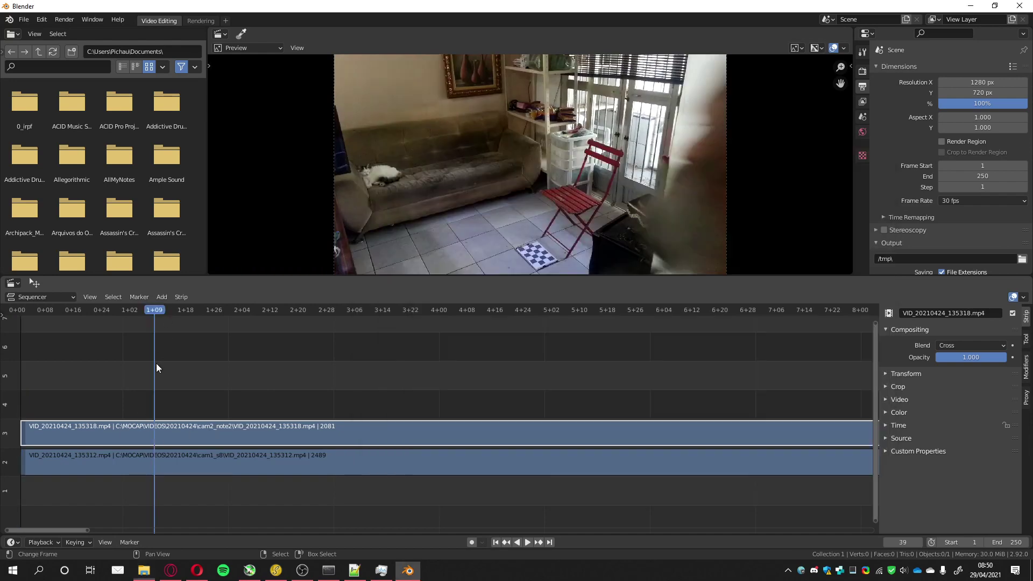
{"action": "left_click", "coordinate": [73, 431]}
{"action": "key", "text": "h"}
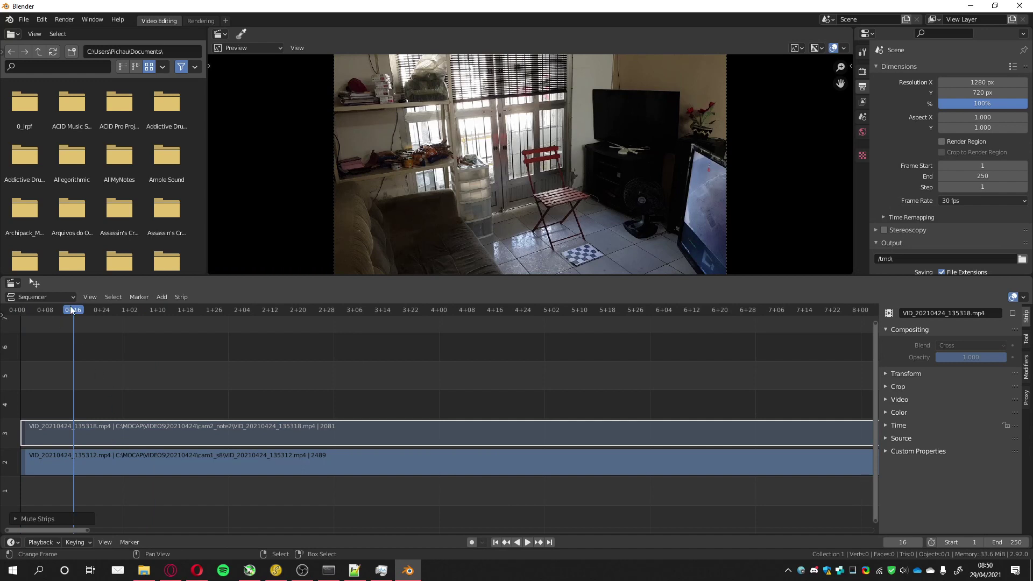
- Play and scrub through the first camera's footage up to about 12 seconds to examine where the action begins
{"action": "key", "text": "space"}
{"action": "left_click_drag", "start_coordinate": [70, 307], "coordinate": [42, 311]}
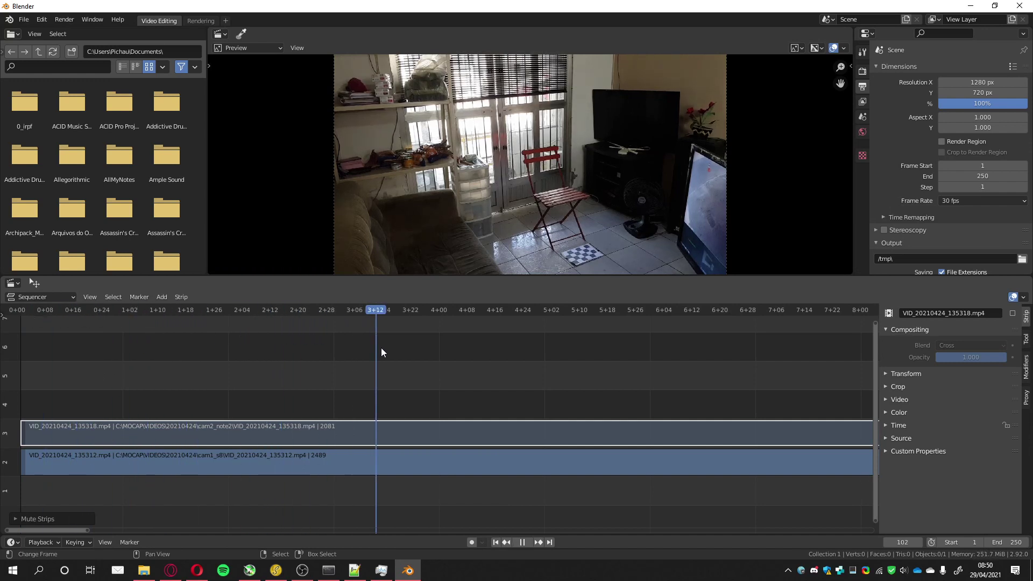
{"action": "key", "text": "space"}
{"action": "key", "text": "Home"}
{"action": "scroll", "coordinate": [454, 449], "scroll_direction": "down", "scroll_amount": 8}
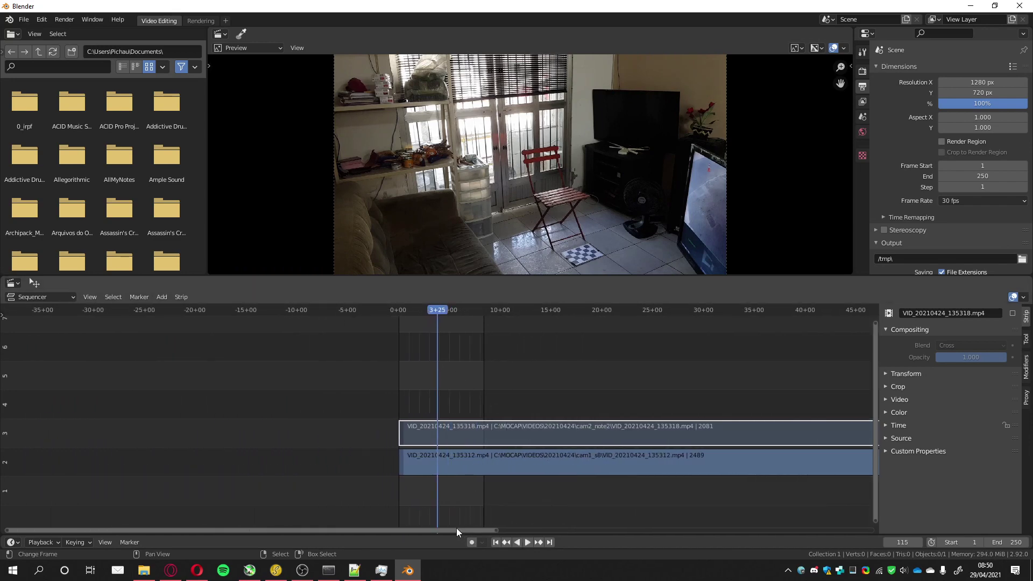
{"action": "left_click_drag", "start_coordinate": [457, 530], "coordinate": [563, 530]}
{"action": "left_click_drag", "start_coordinate": [301, 309], "coordinate": [383, 313]}
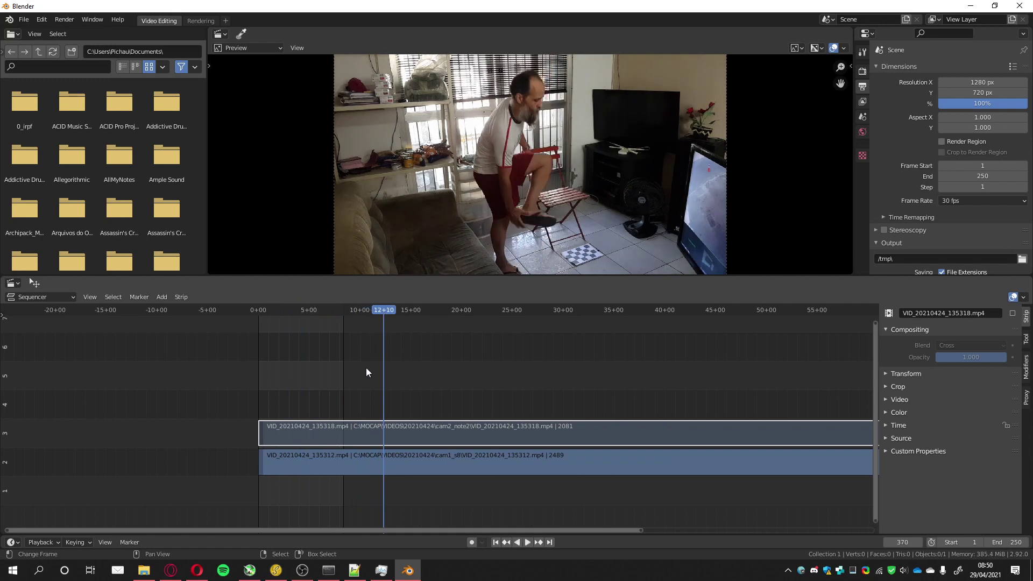
{"action": "key", "text": "space"}
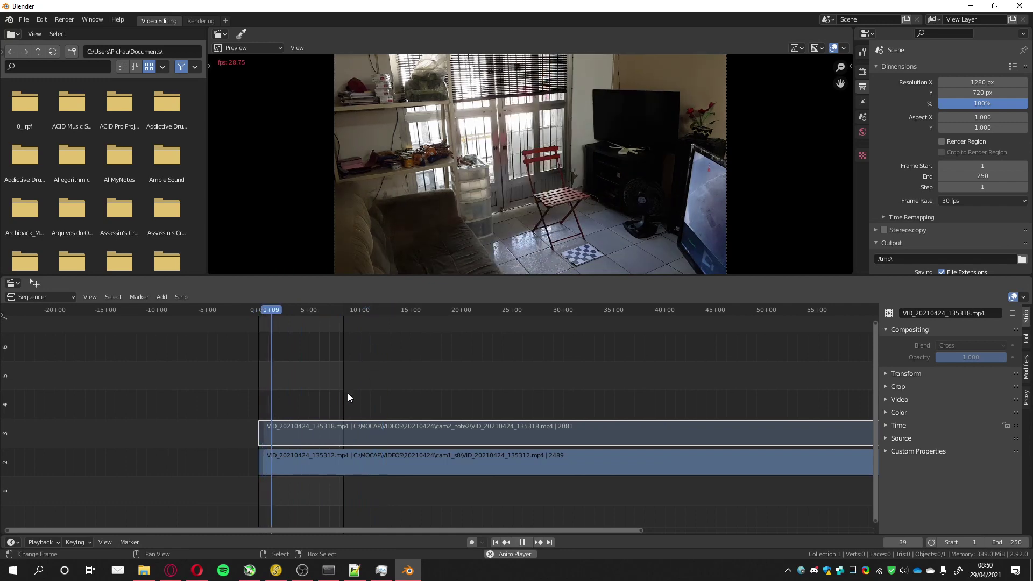
{"action": "key", "text": "space"}
{"action": "scroll", "coordinate": [415, 417], "scroll_direction": "down", "scroll_amount": 3}
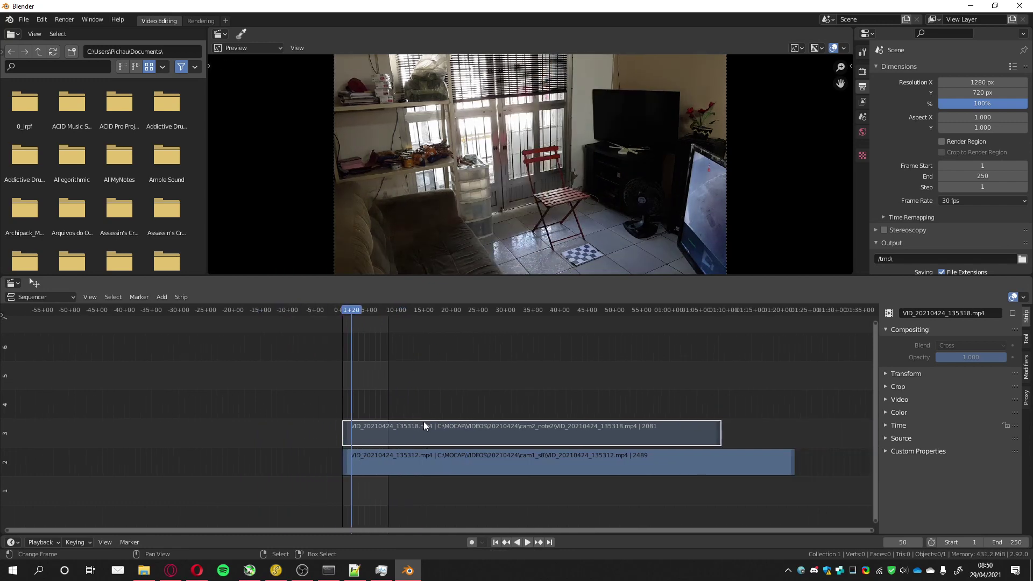
- Set the scene's end frame to 2061 and play the first camera's footage from about 10 to 14 seconds to locate the slipper drop
{"action": "left_click", "coordinate": [717, 450]}
{"action": "key", "text": "ctrl+End"}
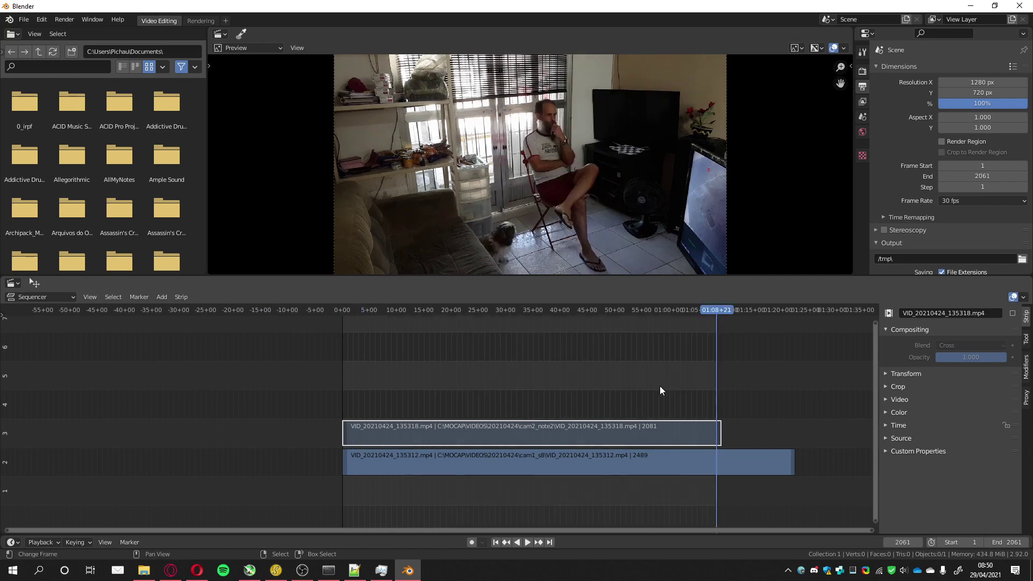
{"action": "left_click_drag", "start_coordinate": [727, 309], "coordinate": [402, 330]}
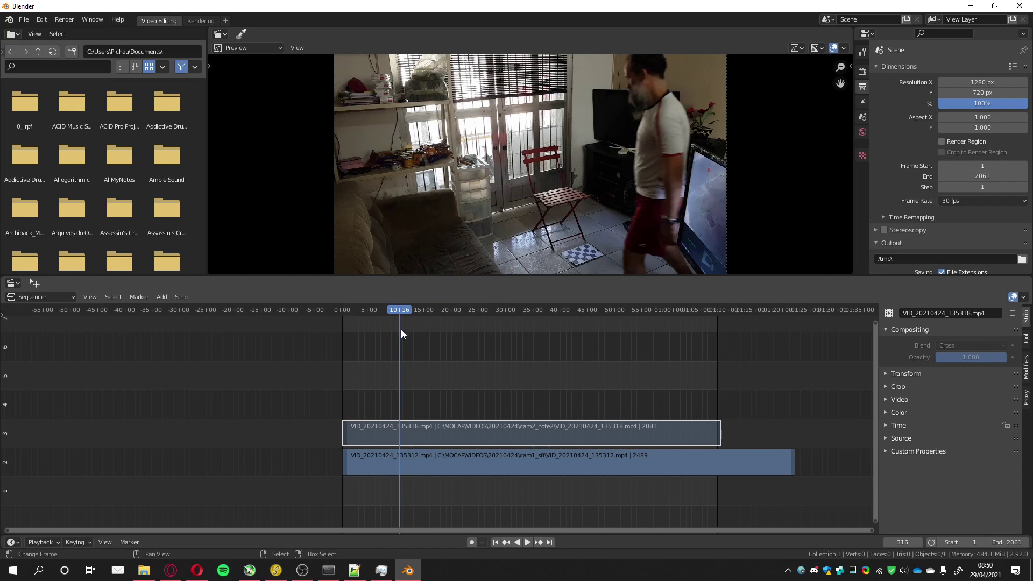
{"action": "key", "text": "space"}
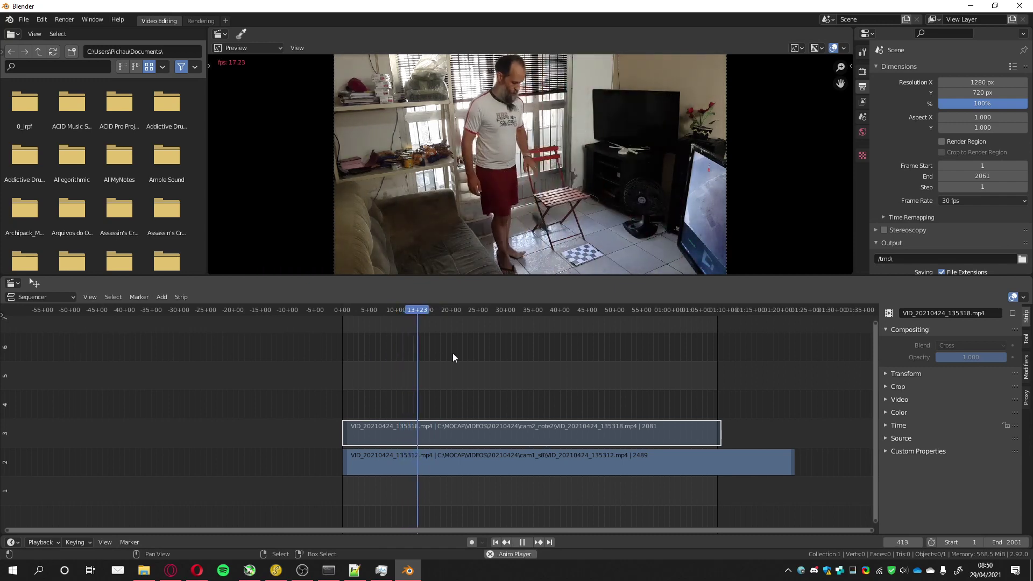
{"action": "key", "text": "space"}
- Split VID_20210424_135312.mp4 on channel 2 at frame 417, where the slipper lands, and delete the part before the cut
{"action": "key", "text": "Left"}
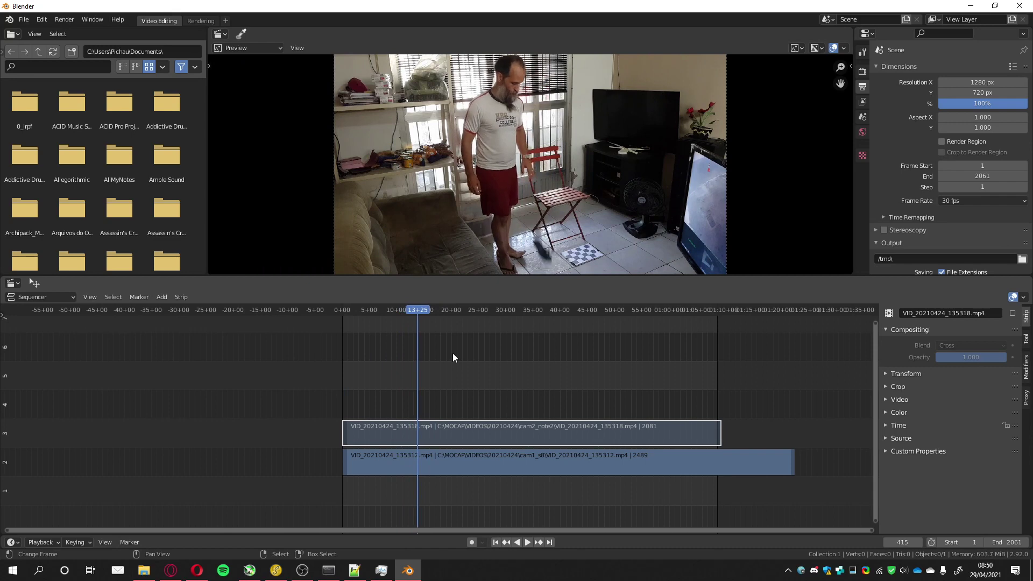
{"action": "key", "text": "Right"}
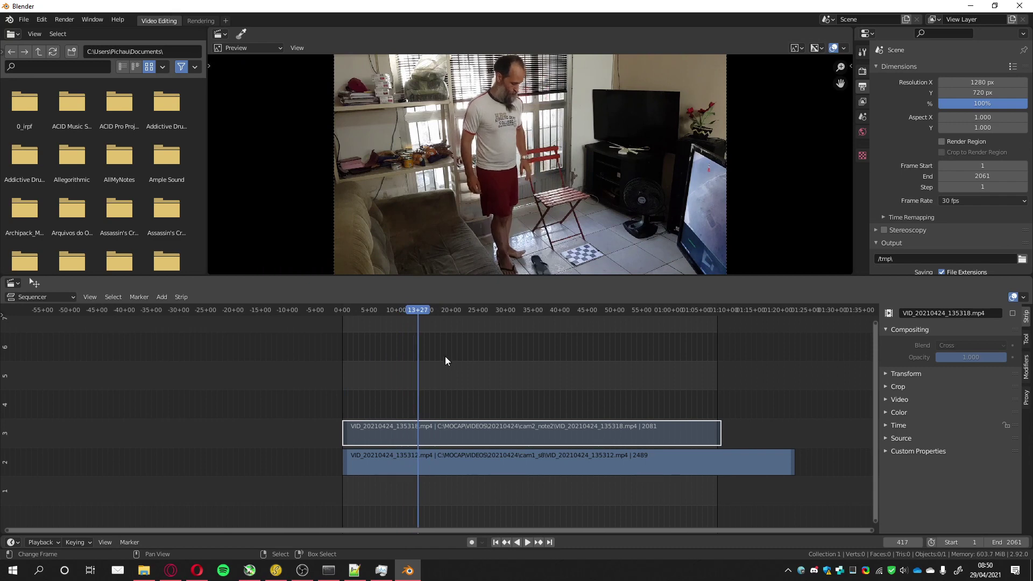
{"action": "left_click", "coordinate": [380, 460]}
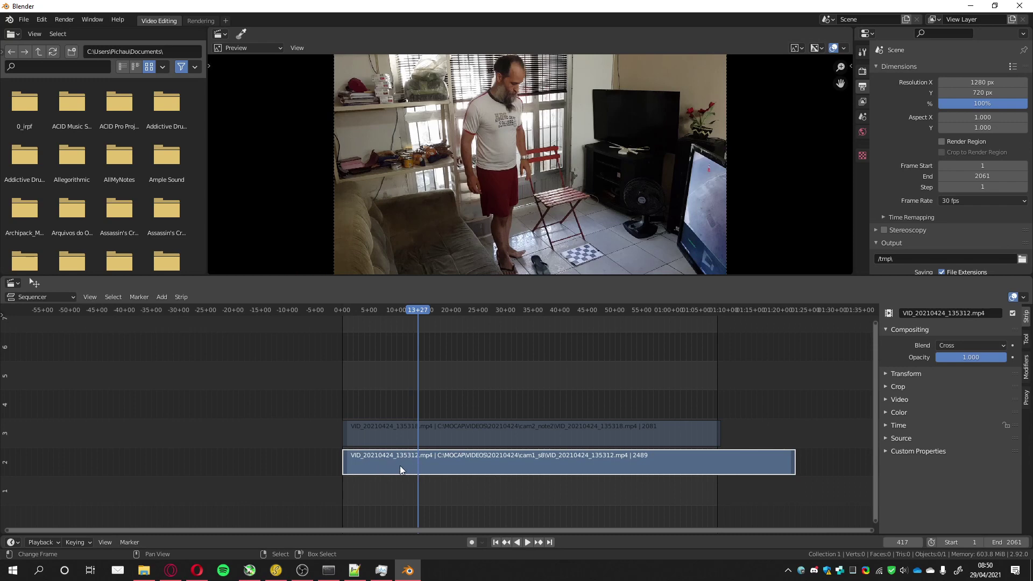
{"action": "key", "text": "k"}
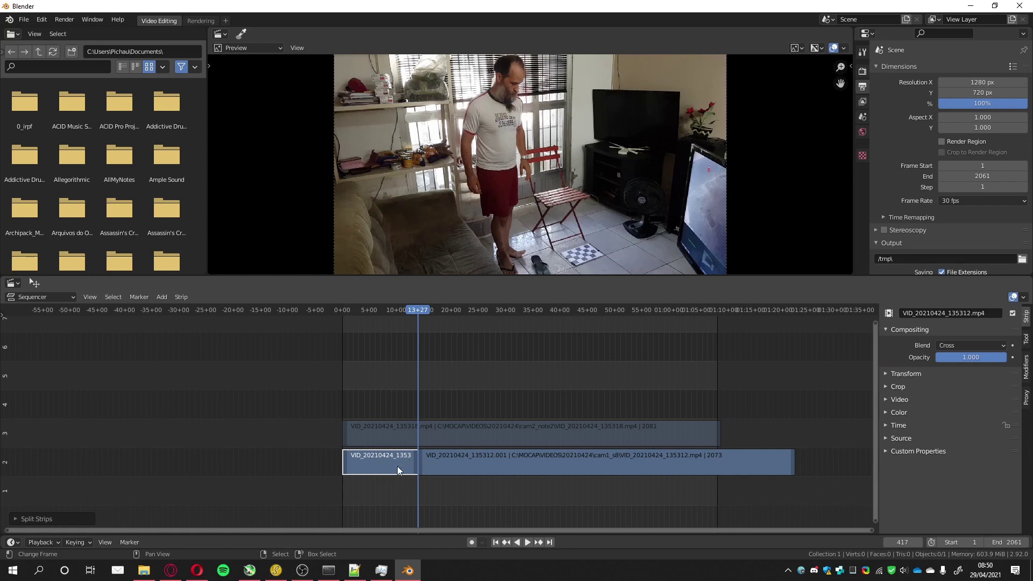
{"action": "key", "text": "Delete"}
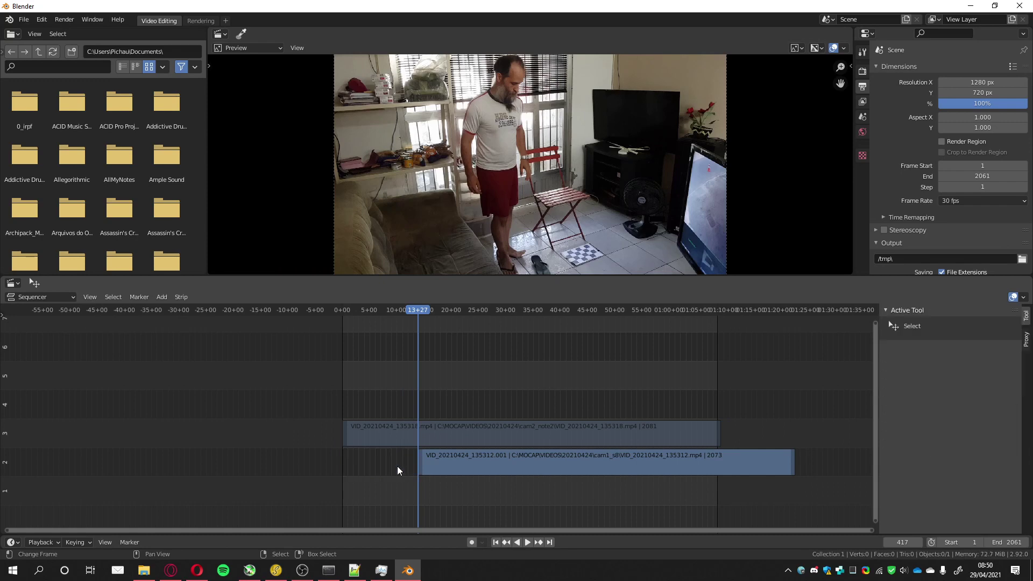
- Unmute VID_20210424_135318.mp4 on channel 3 and play it from about 4 to 7 seconds to locate the slipper drop
{"action": "left_click", "coordinate": [390, 437]}
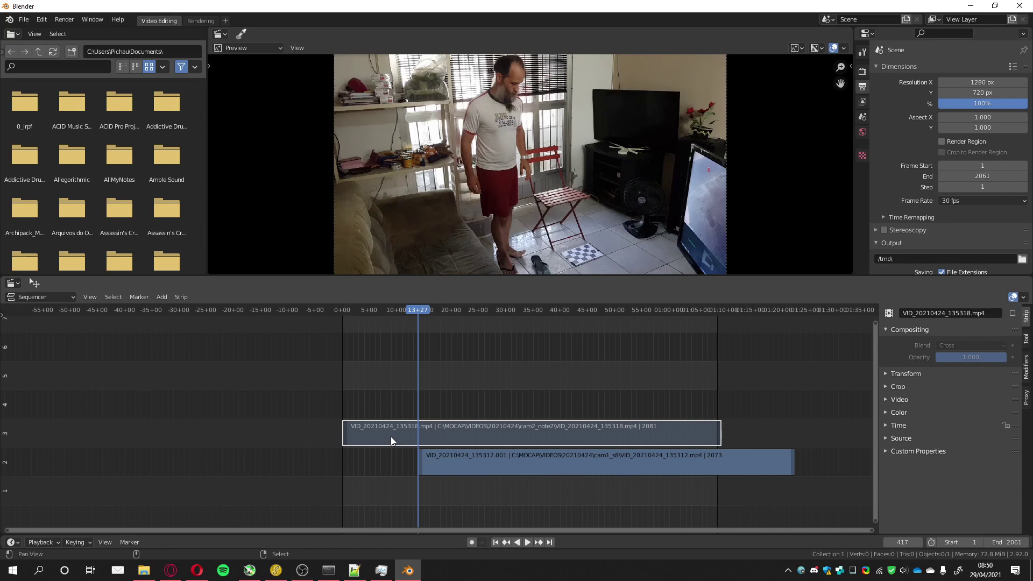
{"action": "key", "text": "alt+h"}
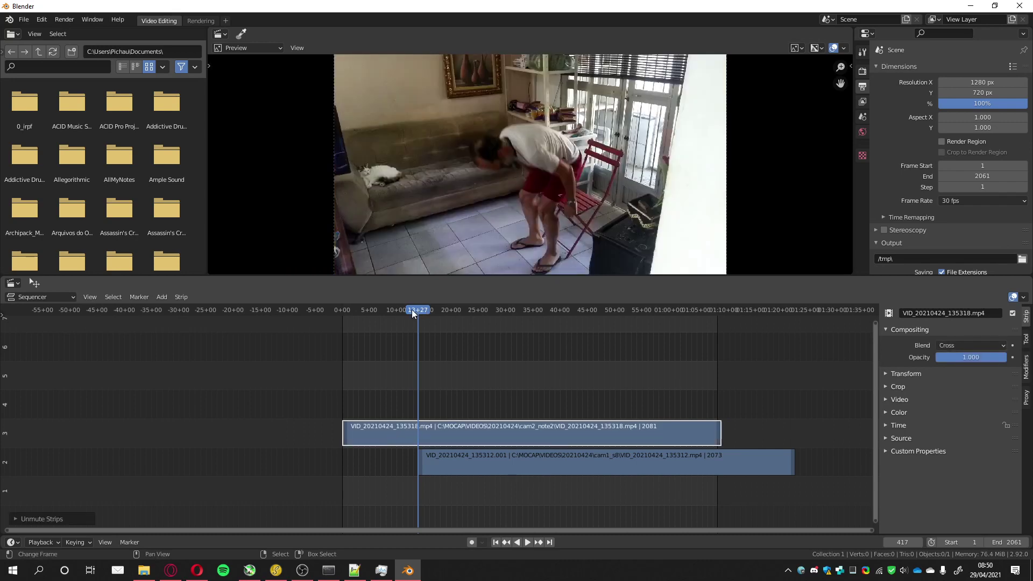
{"action": "left_click_drag", "start_coordinate": [412, 311], "coordinate": [366, 320]}
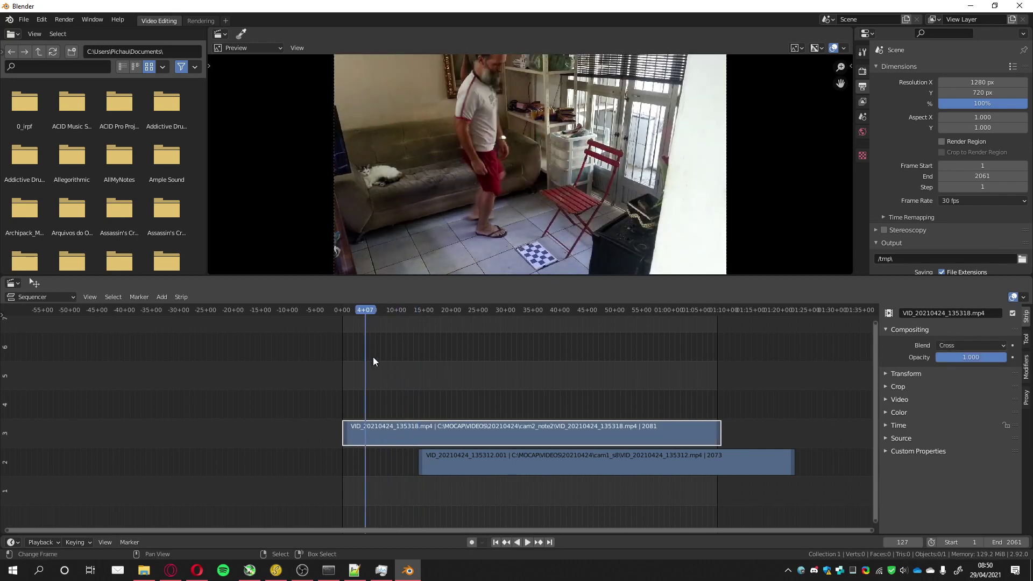
{"action": "key", "text": "space"}
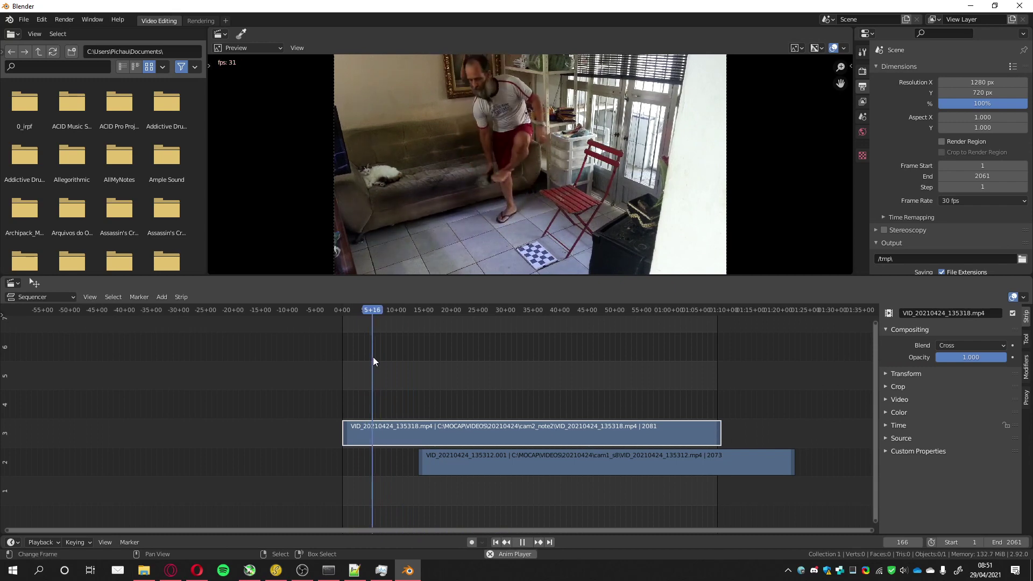
{"action": "key", "text": "space"}
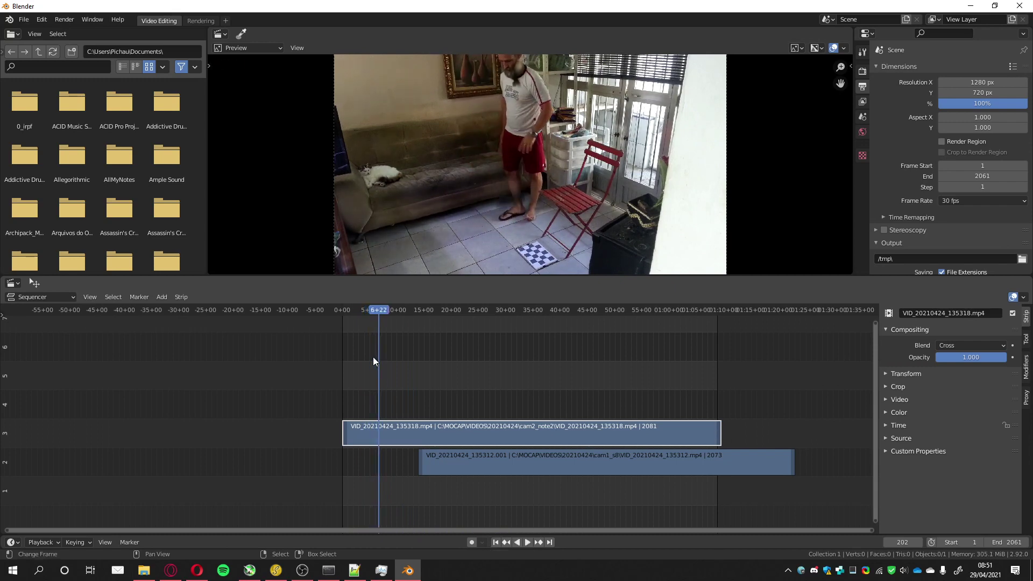
- Split the channel 3 strip at frame 205, where the slipper lands, and delete the part before the cut
{"action": "key", "text": "Right"}
{"action": "key", "text": "Right"}
{"action": "key", "text": "Right"}
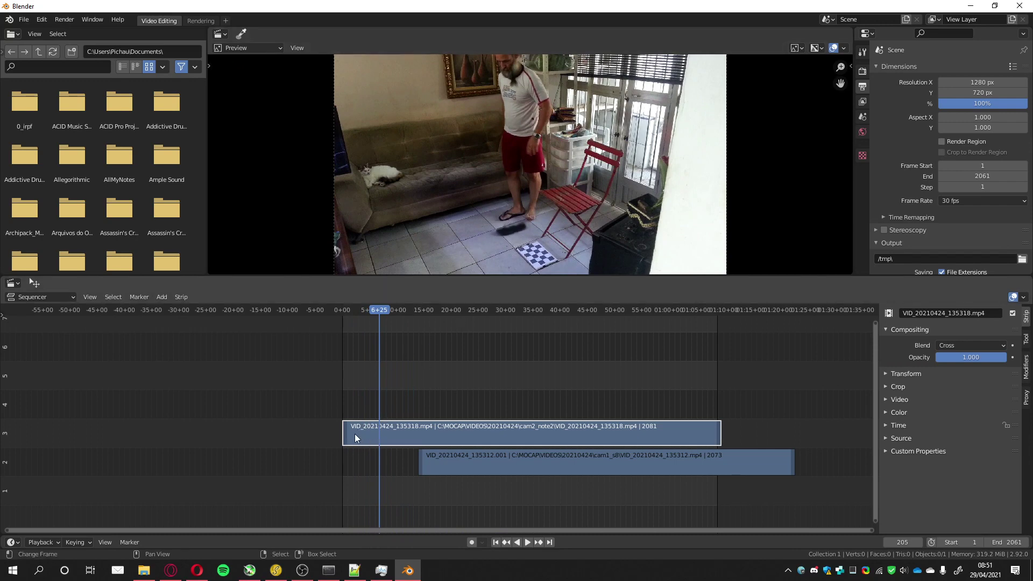
{"action": "key", "text": "k"}
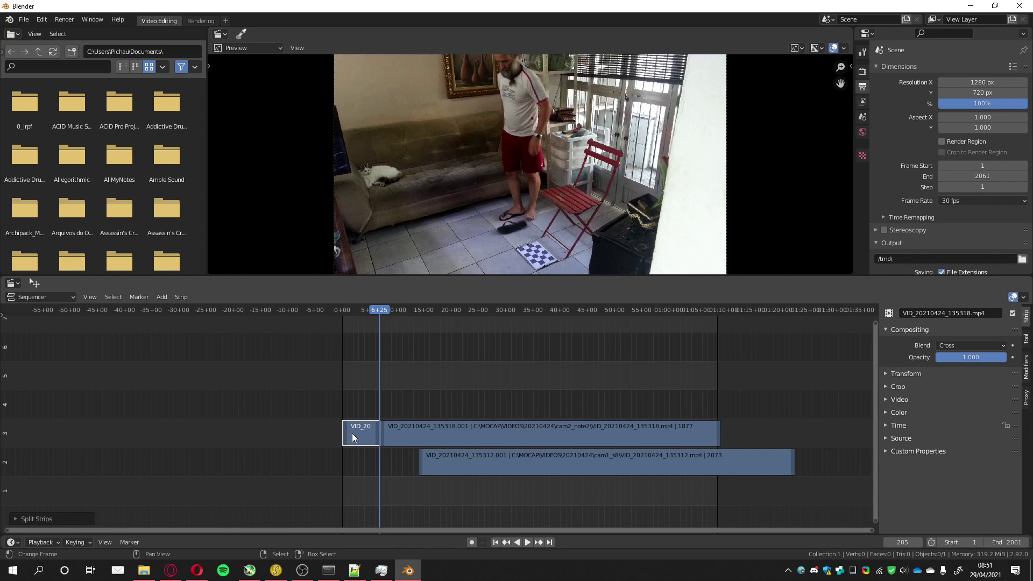
{"action": "key", "text": "Delete"}
- Slide the remaining VID_20210424_135312 strip on channel 2 by -416 frames so it starts at frame 1
{"action": "left_click", "coordinate": [459, 467]}
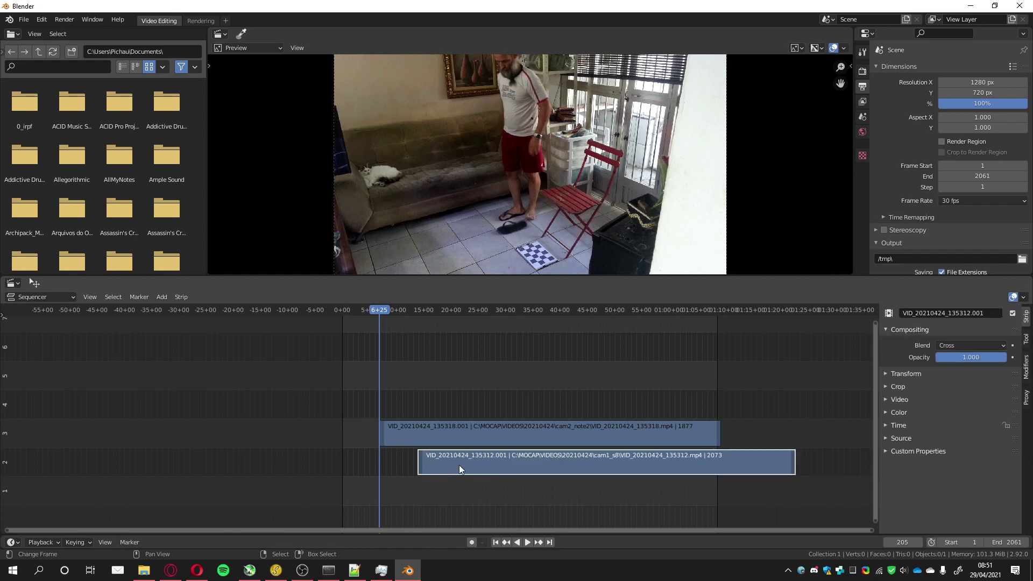
{"action": "key", "text": "g"}
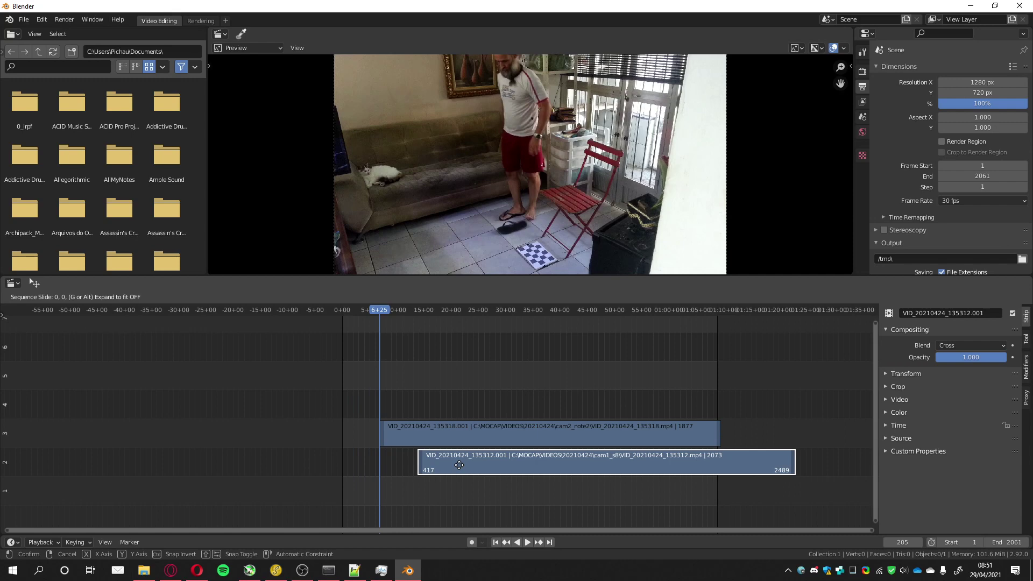
{"action": "key", "text": "4"}
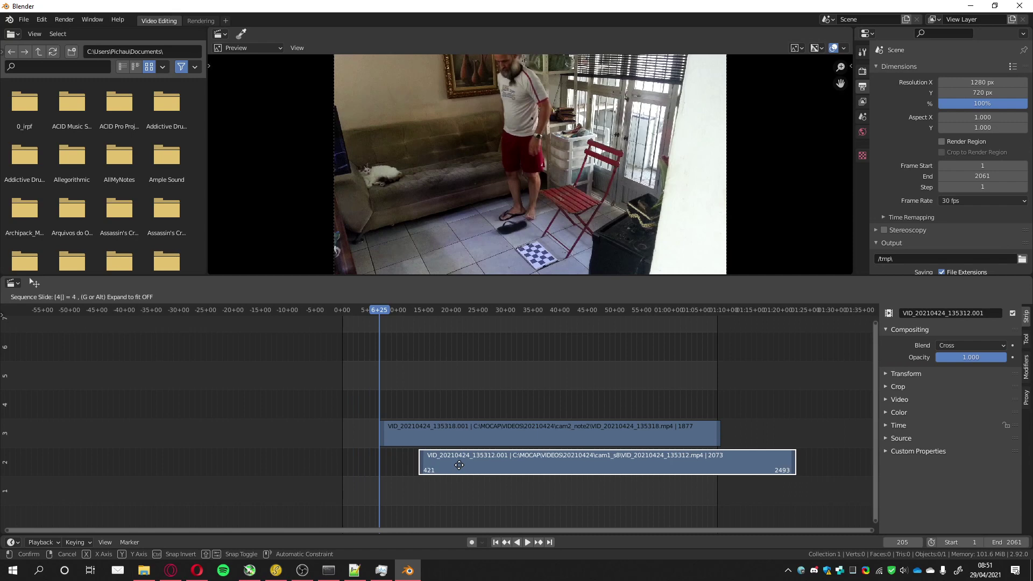
{"action": "type", "text": "16"}
{"action": "key", "text": "minus"}
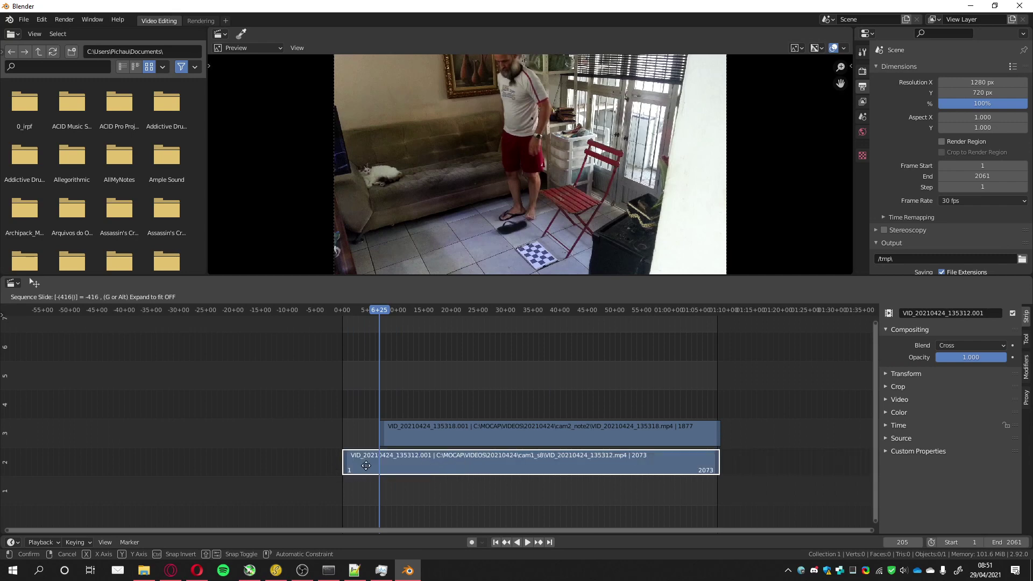
{"action": "left_click", "coordinate": [103, 312]}
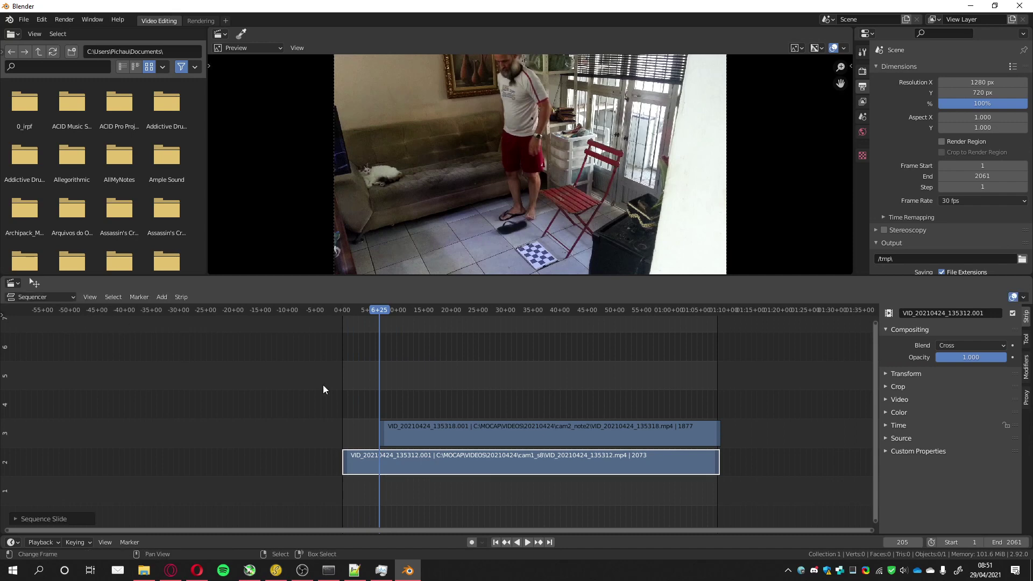
- Slide the remaining VID_20210424_135318 strip on channel 3 by -204 frames so it starts at frame 1
{"action": "left_click", "coordinate": [413, 435]}
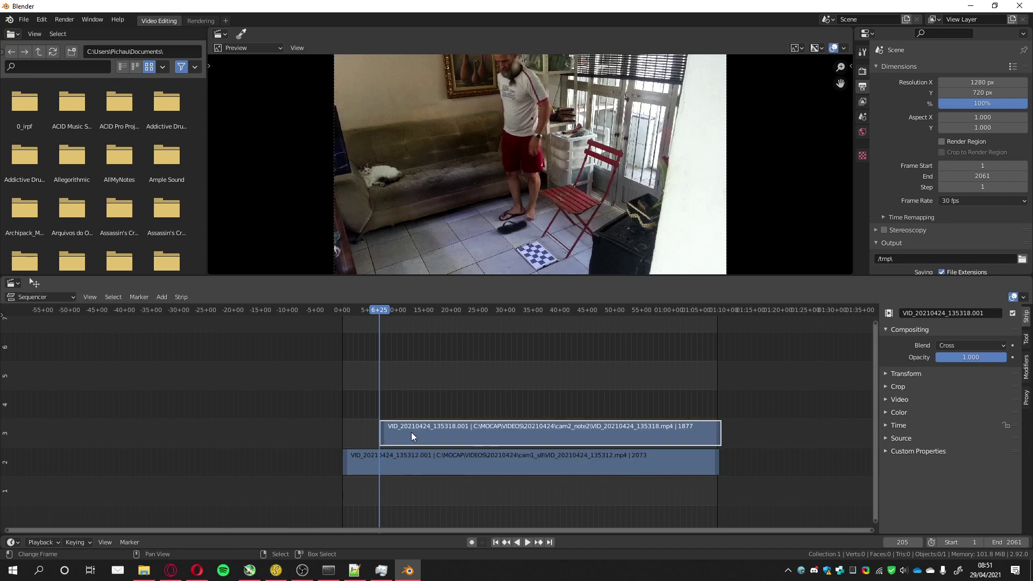
{"action": "key", "text": "g"}
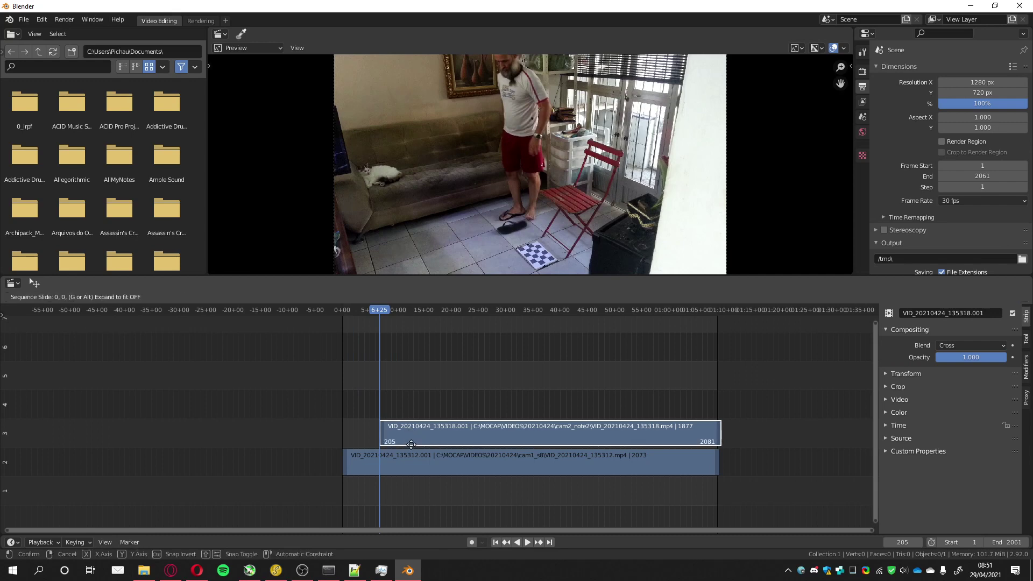
{"action": "right_click", "coordinate": [411, 433]}
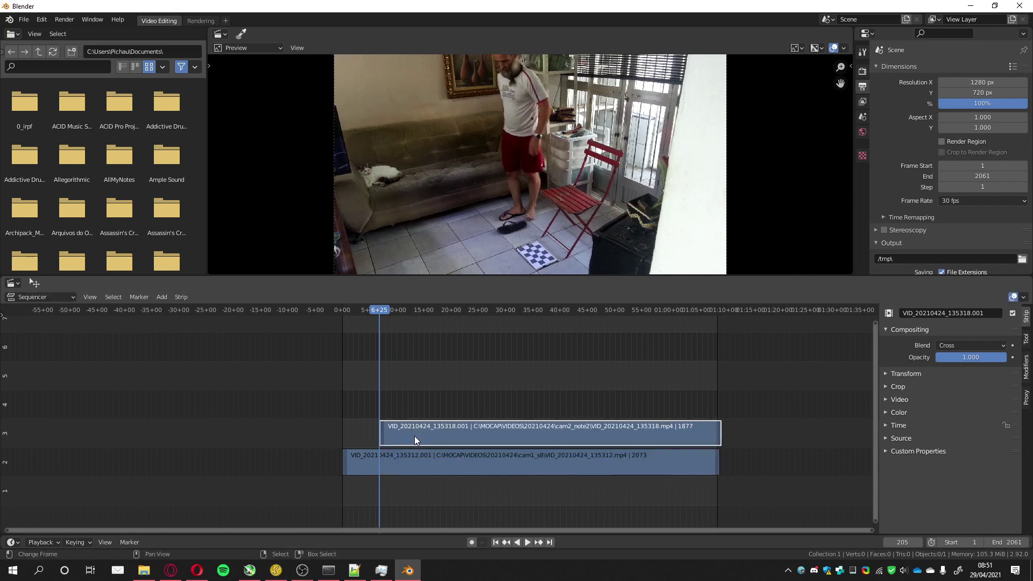
{"action": "key", "text": "g"}
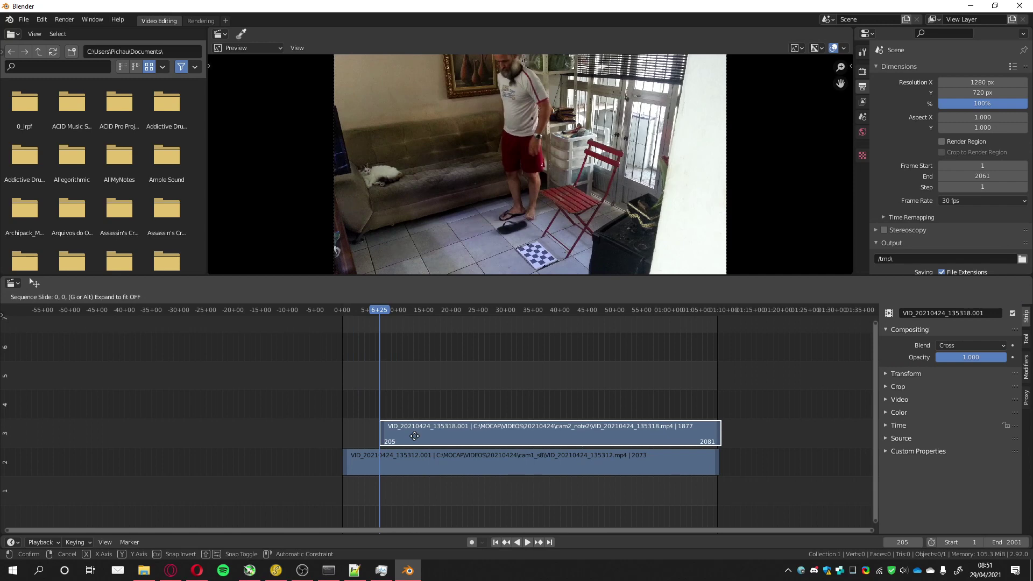
{"action": "type", "text": "204"}
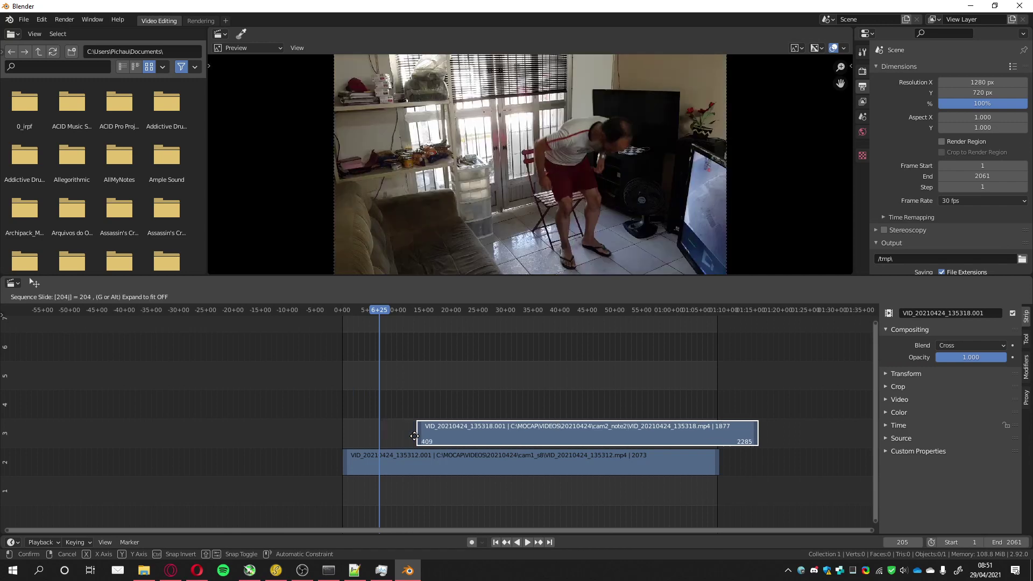
{"action": "key", "text": "minus"}
{"action": "key", "text": "Return"}
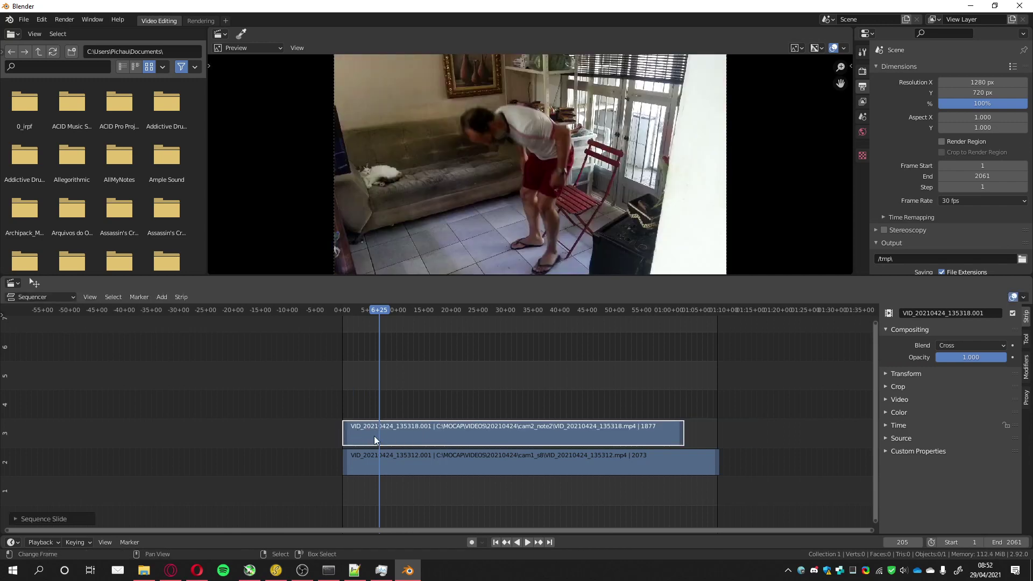
- Split both camera strips at frame 1732 and delete the parts after the cut
{"action": "left_click_drag", "start_coordinate": [382, 311], "coordinate": [658, 322]}
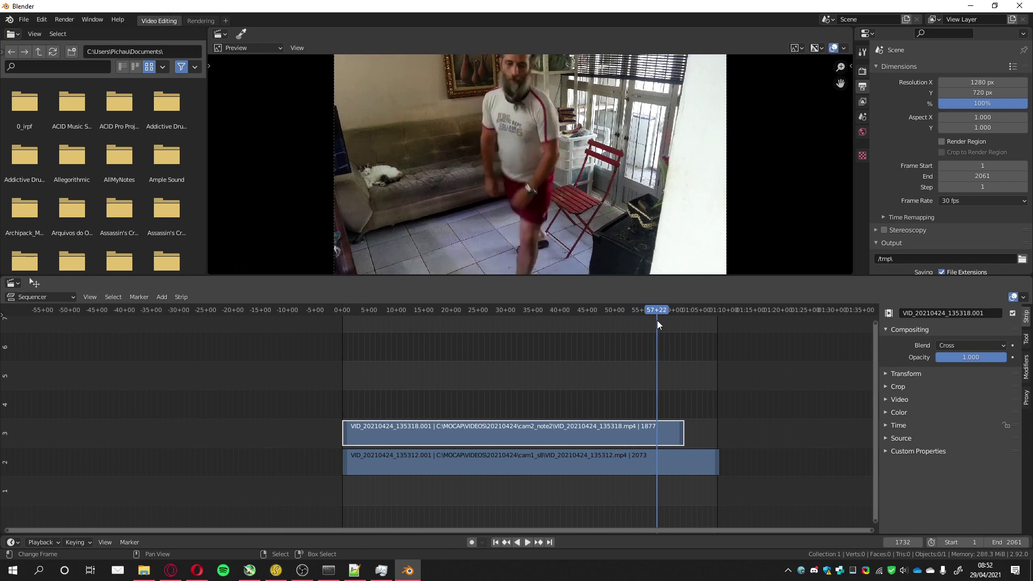
{"action": "left_click", "coordinate": [659, 464], "text": "shift"}
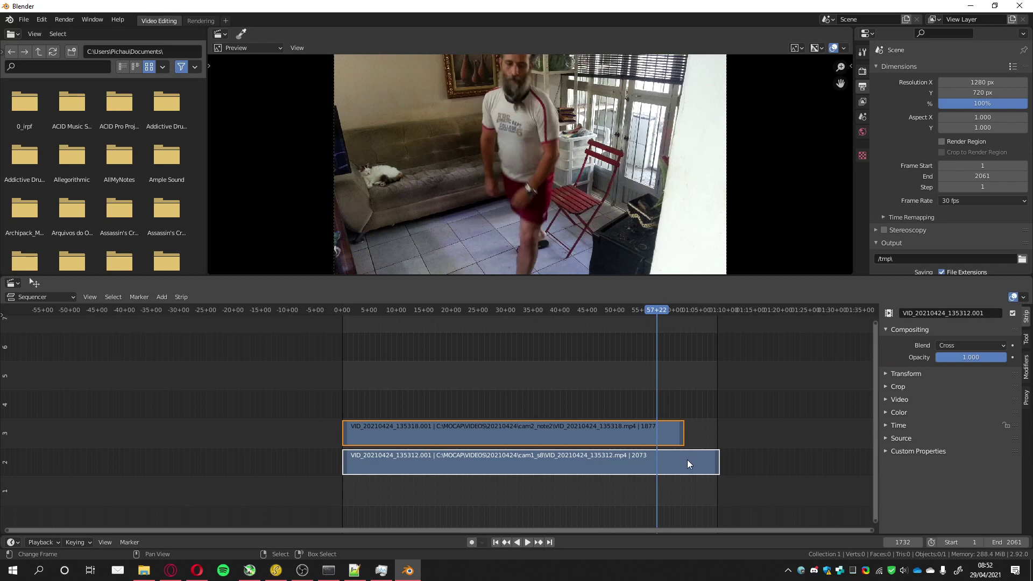
{"action": "key", "text": "k"}
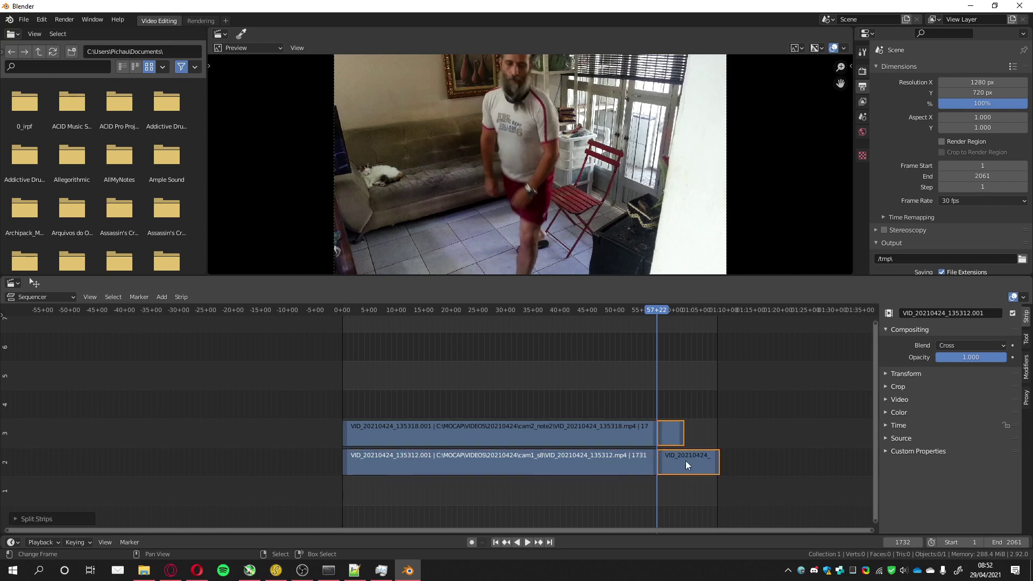
{"action": "key", "text": "Delete"}
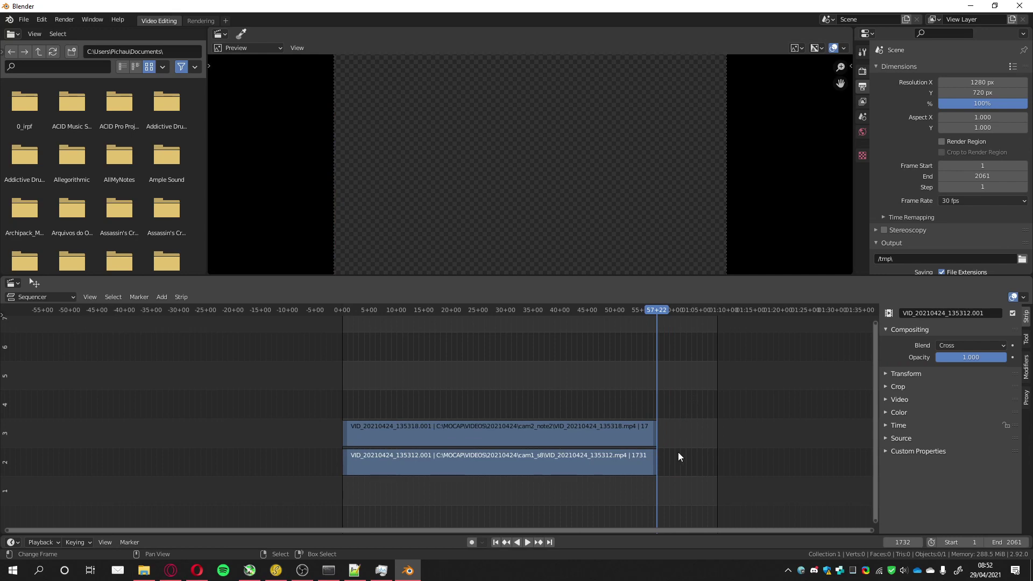
- Set the scene's end frame to 1728 and mute the second camera's strip on channel 3
{"action": "key", "text": "Left"}
{"action": "key", "text": "Left"}
{"action": "key", "text": "Left"}
{"action": "key", "text": "Left"}
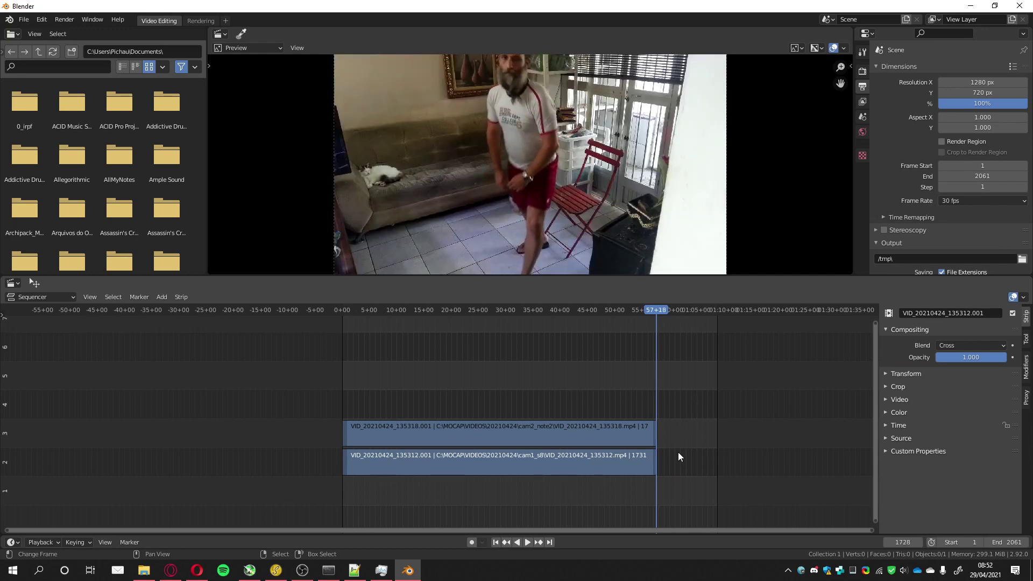
{"action": "key", "text": "ctrl+End"}
{"action": "left_click", "coordinate": [598, 438]}
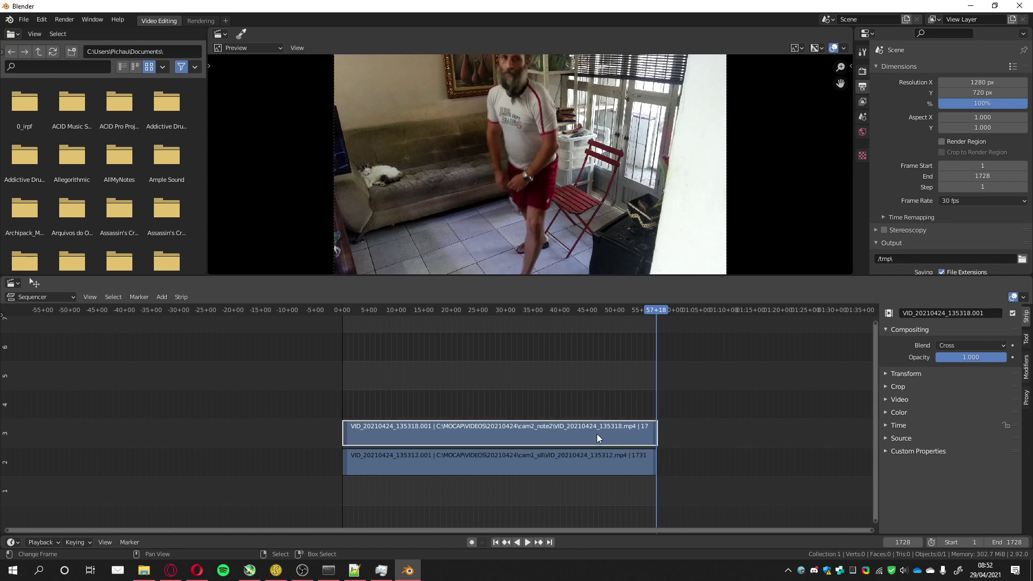
{"action": "key", "text": "h"}
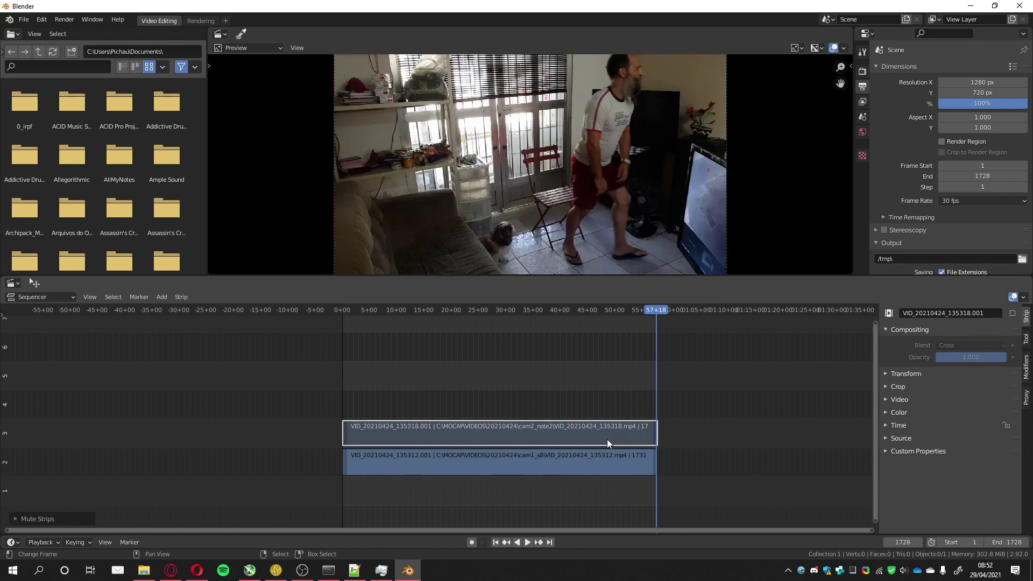
- Set the render output file format to FFmpeg Video
{"action": "scroll", "coordinate": [932, 192], "scroll_direction": "down", "scroll_amount": 5}
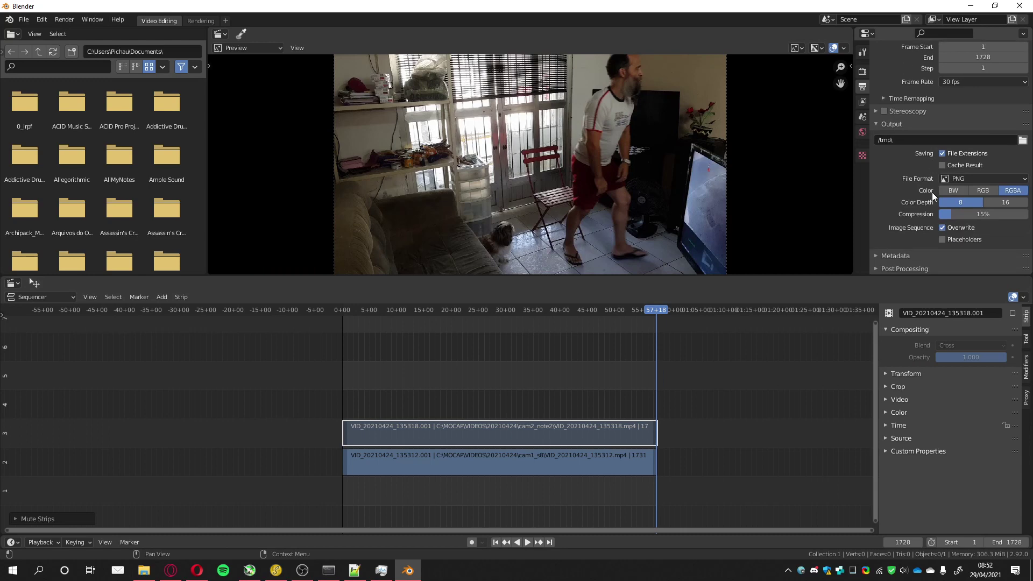
{"action": "left_click", "coordinate": [1007, 178]}
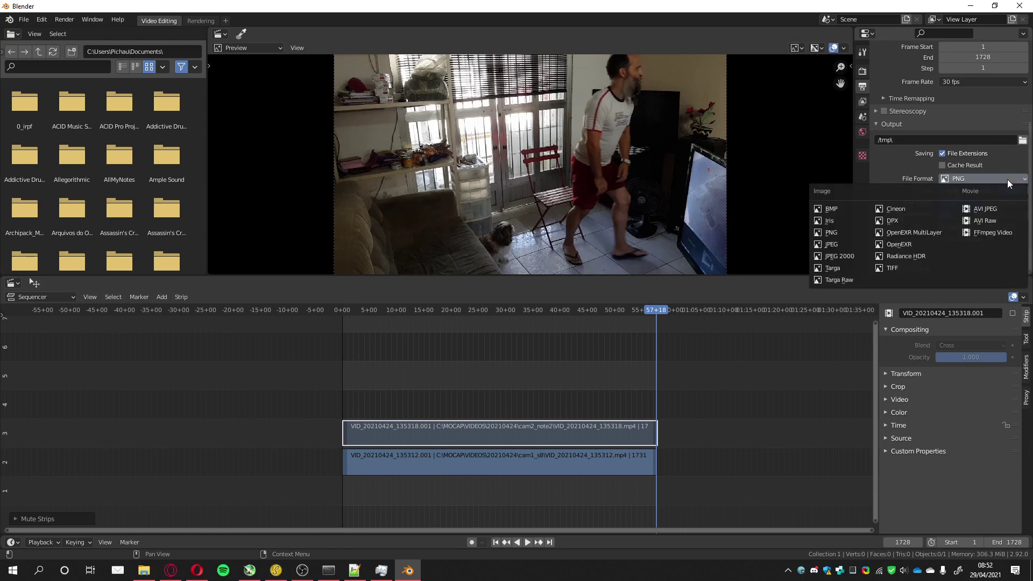
{"action": "left_click", "coordinate": [989, 233]}
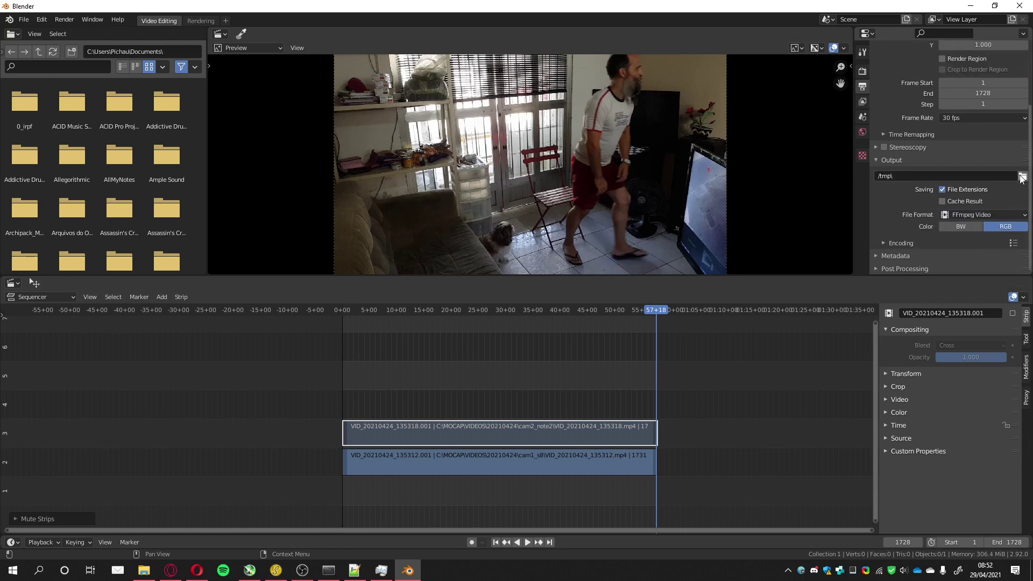
- Browse for the render output path to the folder C:\MOCAP\EasyMocap-master\0_input\20210424
{"action": "left_click", "coordinate": [1022, 176]}
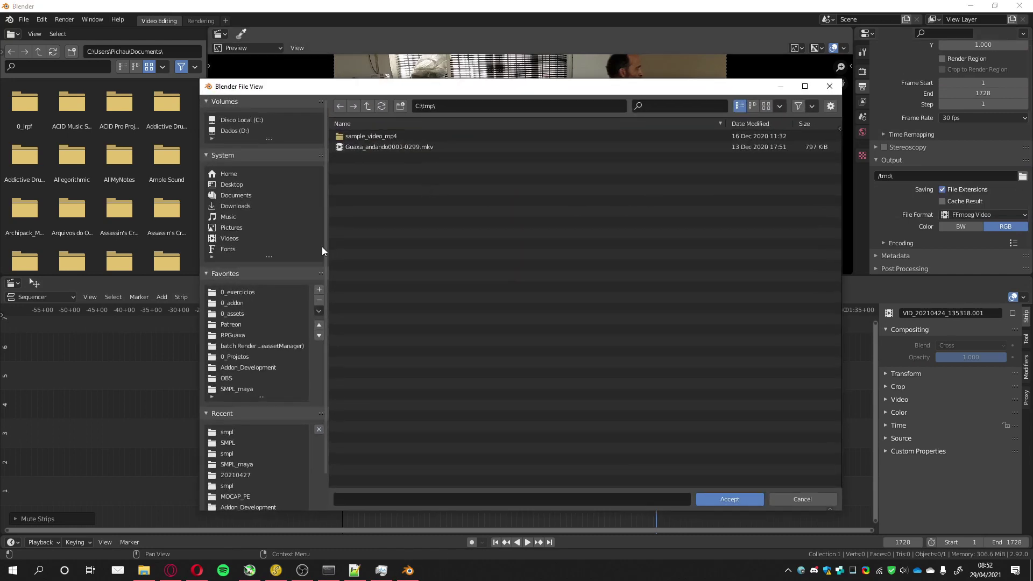
{"action": "left_click", "coordinate": [232, 120]}
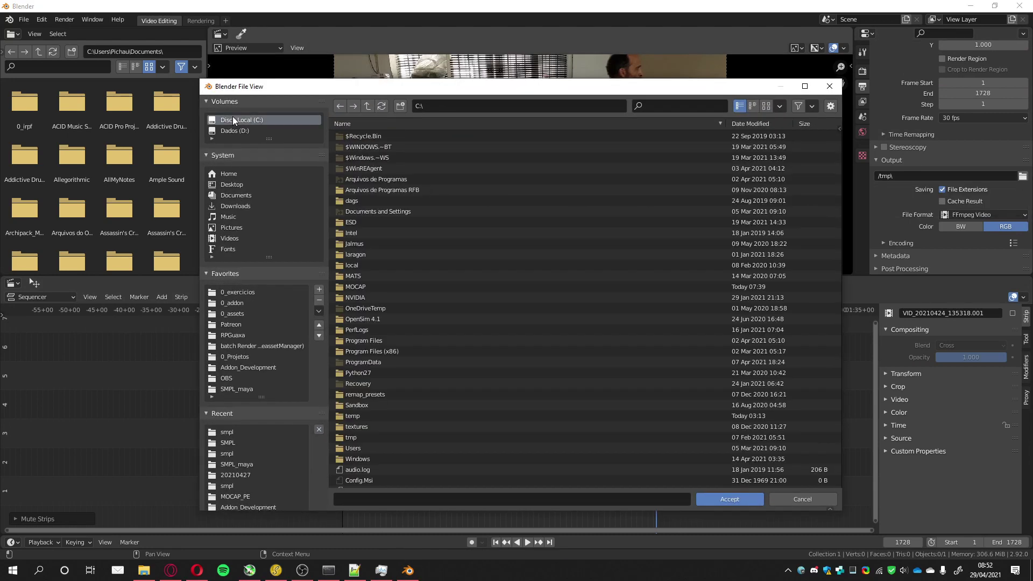
{"action": "left_click", "coordinate": [362, 288]}
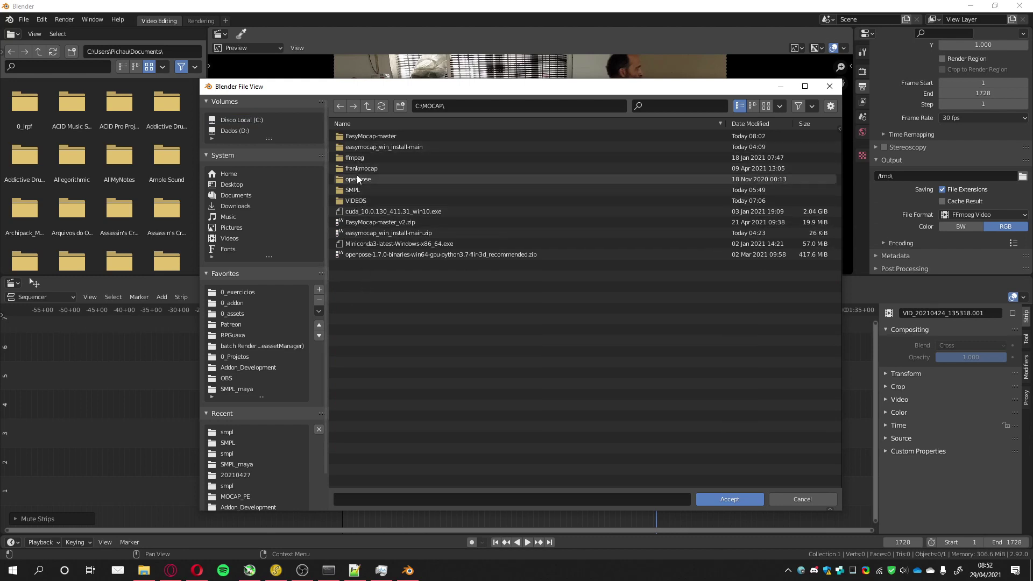
{"action": "left_click", "coordinate": [356, 138]}
{"action": "double_click", "coordinate": [356, 138]}
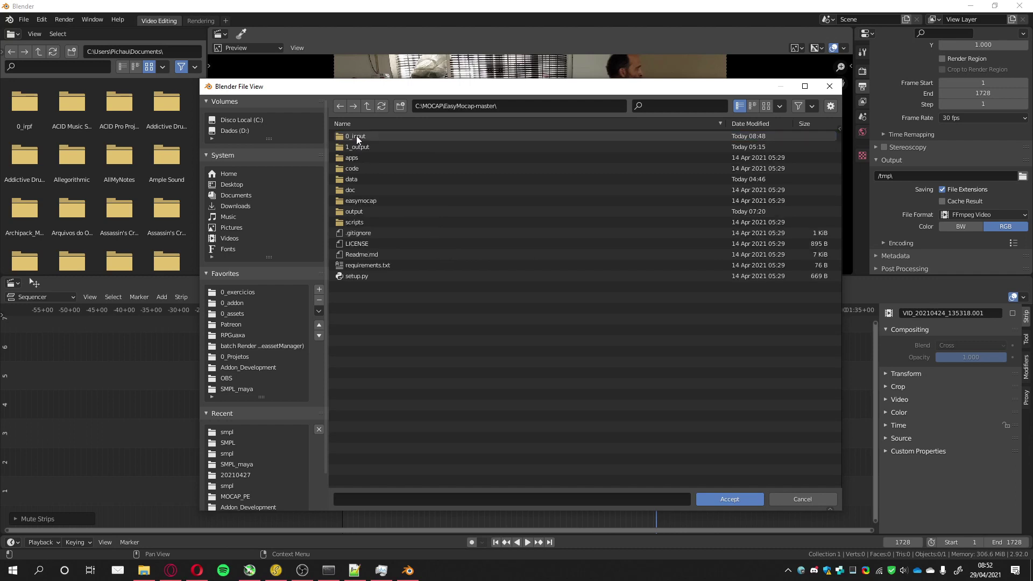
{"action": "double_click", "coordinate": [356, 136]}
{"action": "double_click", "coordinate": [359, 137]}
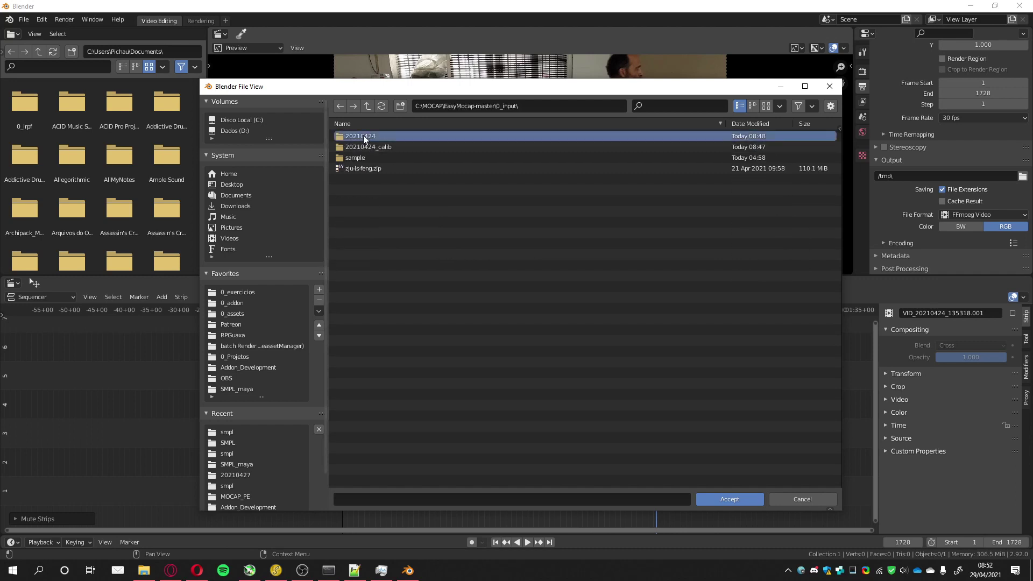
- Create a folder named videos inside 20210424 and open it
{"action": "left_click", "coordinate": [400, 106]}
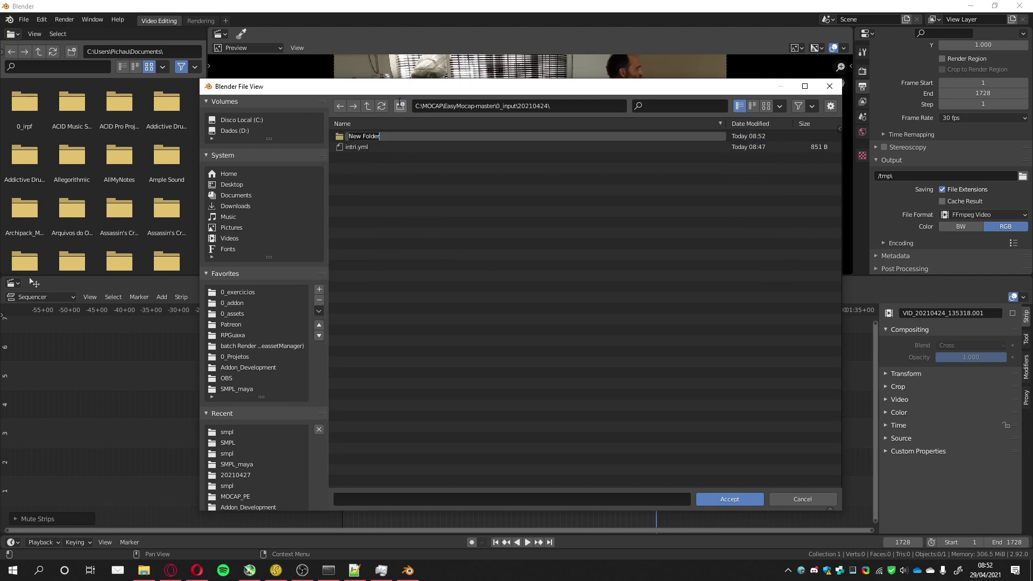
{"action": "type", "text": "videos"}
{"action": "key", "text": "Return"}
{"action": "double_click", "coordinate": [356, 137]}
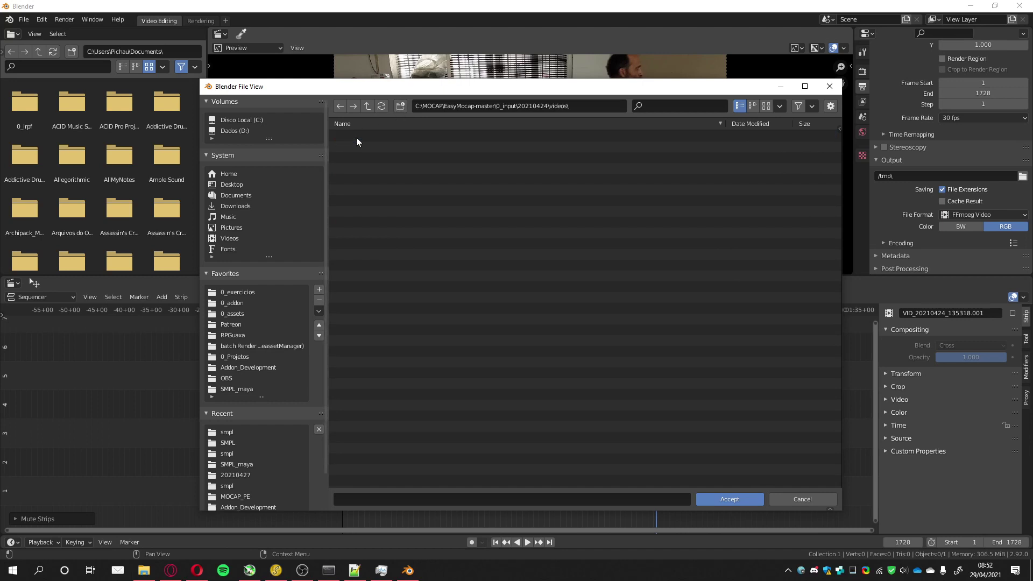
- Name the output file 1.mp4 and accept the videos folder as its location
{"action": "left_click", "coordinate": [362, 498]}
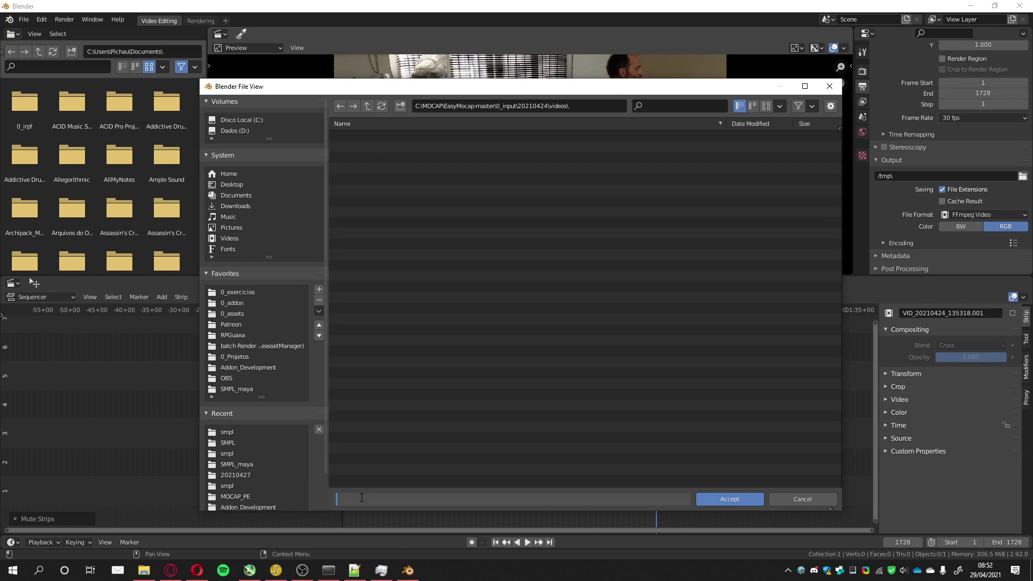
{"action": "type", "text": "1.mp4"}
{"action": "key", "text": "Return"}
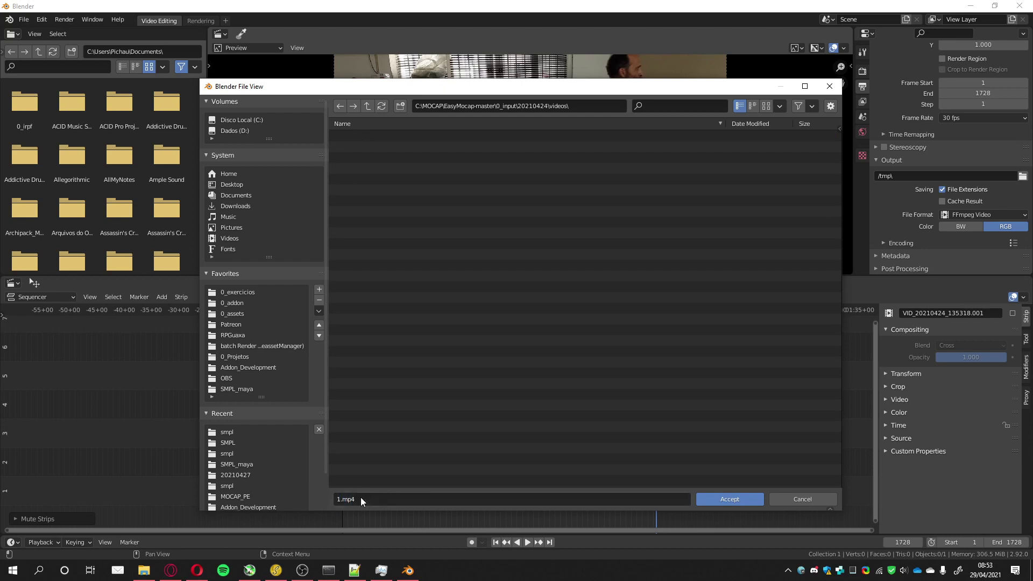
{"action": "left_click", "coordinate": [713, 499]}
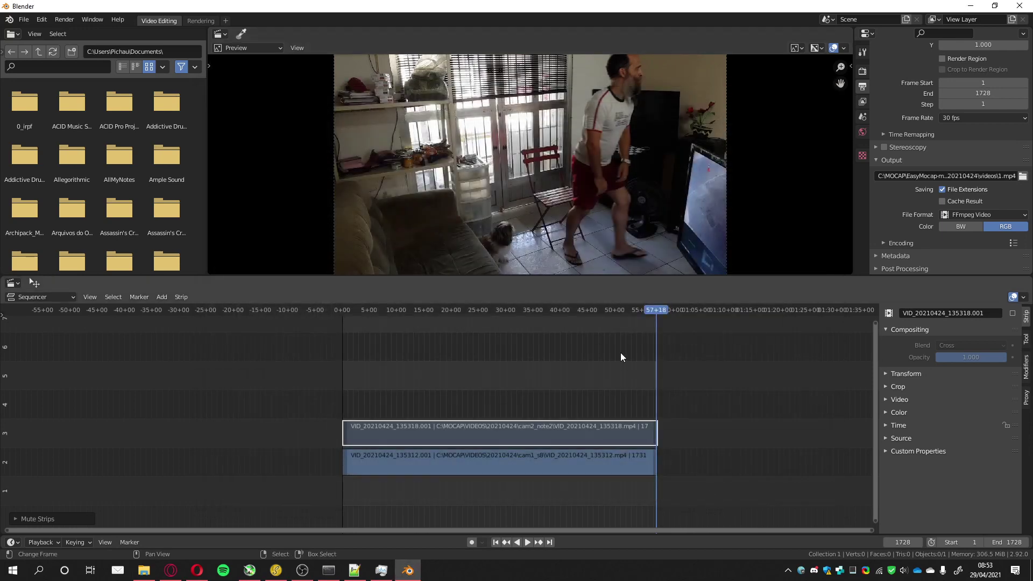
- Render the first camera's animation to 1.mp4 and close the render window when it finishes
{"action": "left_click", "coordinate": [95, 18]}
{"action": "mouse_move", "coordinate": [65, 19]}
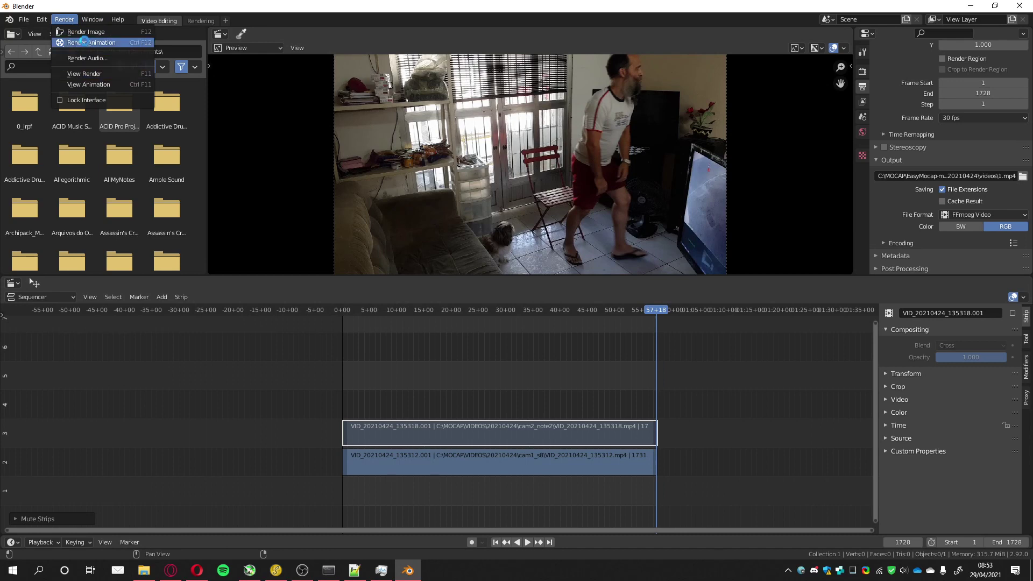
{"action": "left_click", "coordinate": [85, 43]}
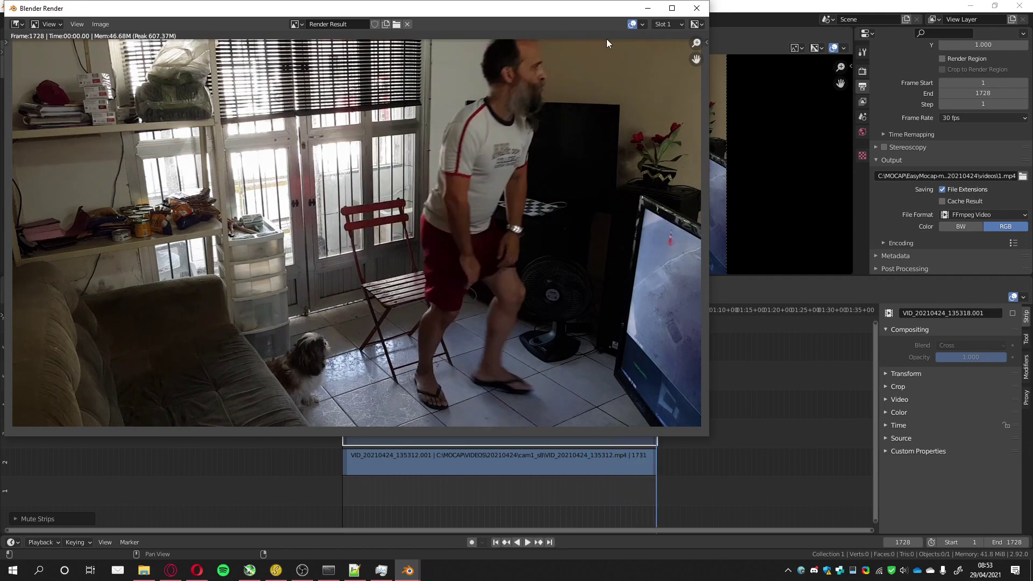
{"action": "left_click", "coordinate": [697, 8]}
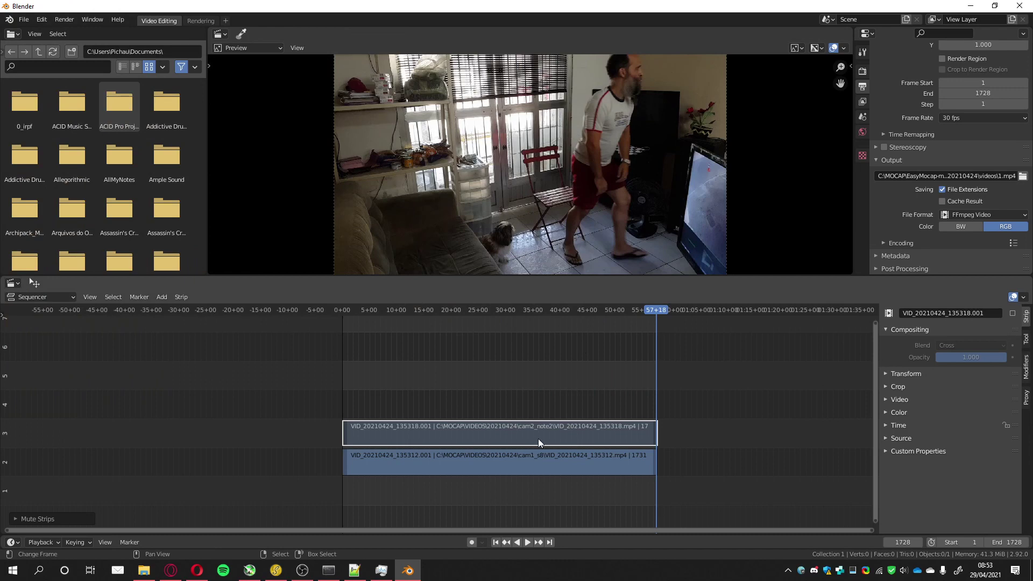
- Mute the VID_20210424_135312 strip on channel 2 and unmute the VID_20210424_135318 strip on channel 3
{"action": "left_click", "coordinate": [523, 467]}
{"action": "key", "text": "h"}
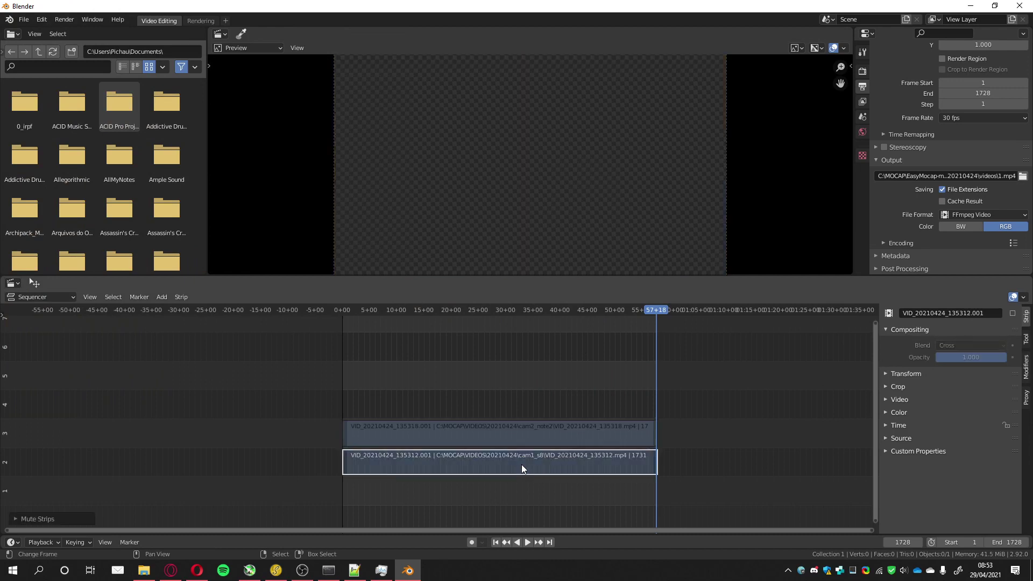
{"action": "left_click", "coordinate": [518, 438]}
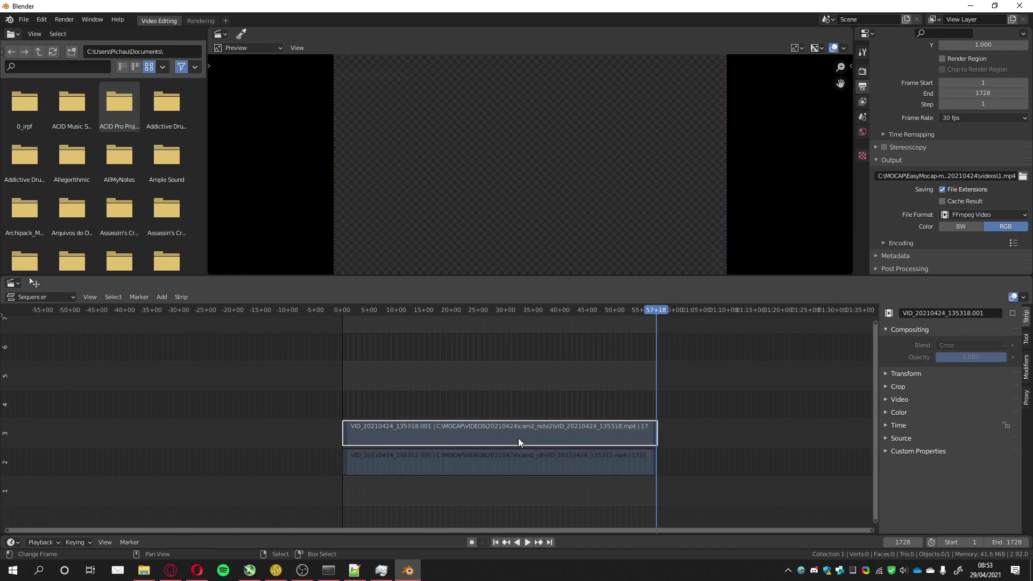
{"action": "key", "text": "alt+h"}
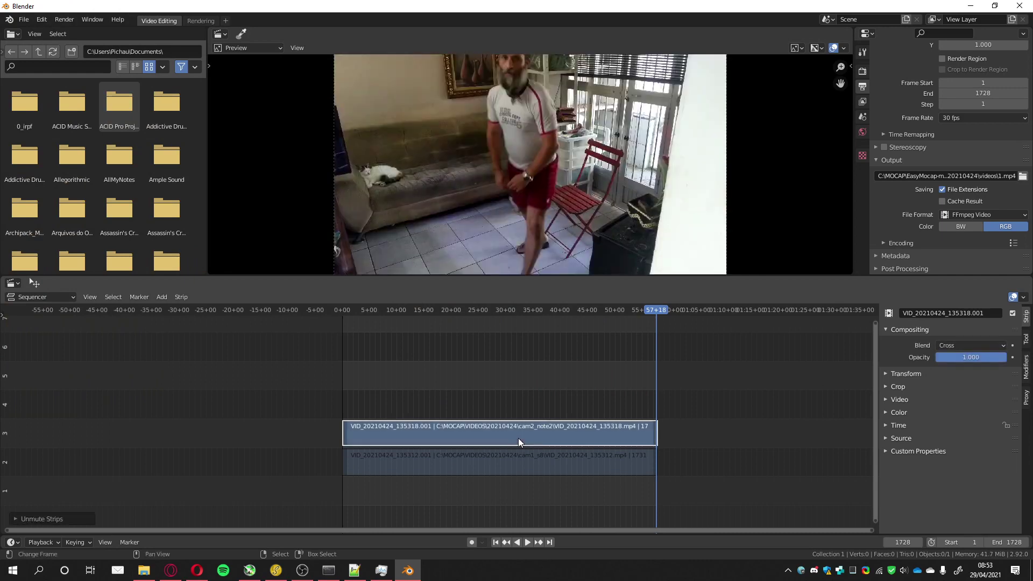
- Change the file name in the render output path to 2.mp4
{"action": "left_click", "coordinate": [990, 176]}
{"action": "left_click", "coordinate": [999, 176]}
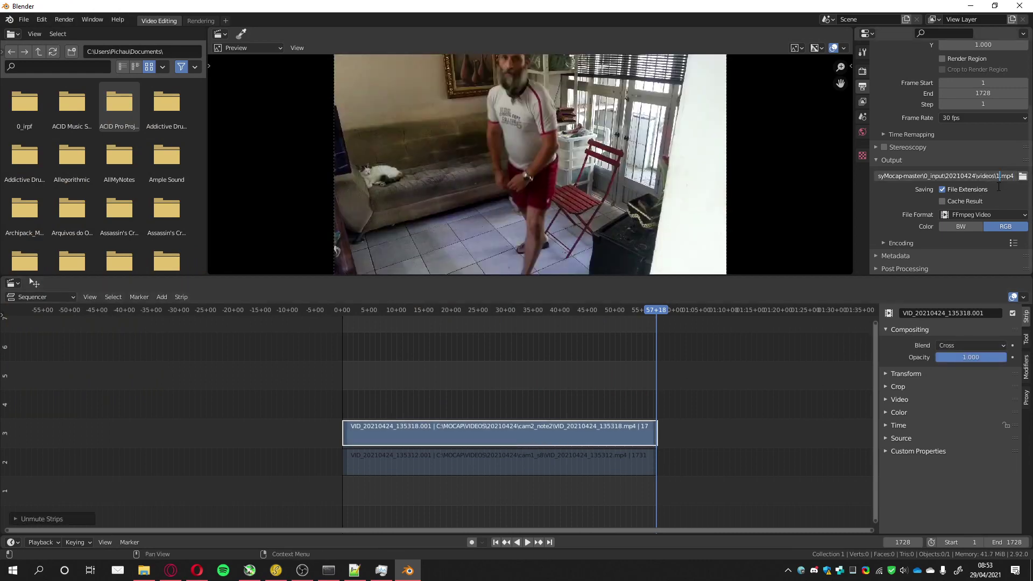
{"action": "key", "text": "Delete"}
{"action": "type", "text": "2"}
{"action": "key", "text": "Return"}
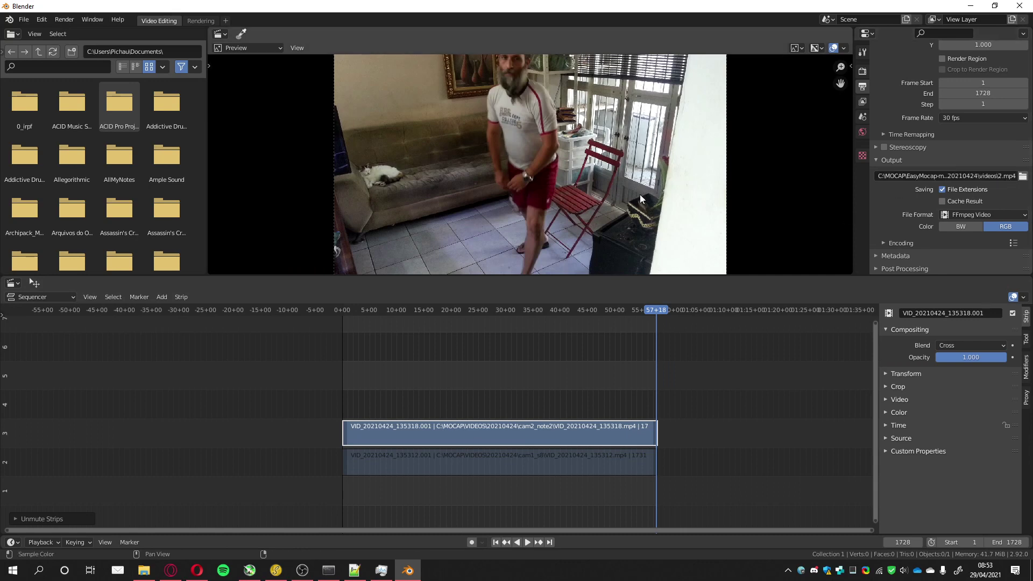
- Render the second camera's animation to 2.mp4 and close the render window when it finishes
{"action": "left_click", "coordinate": [64, 19]}
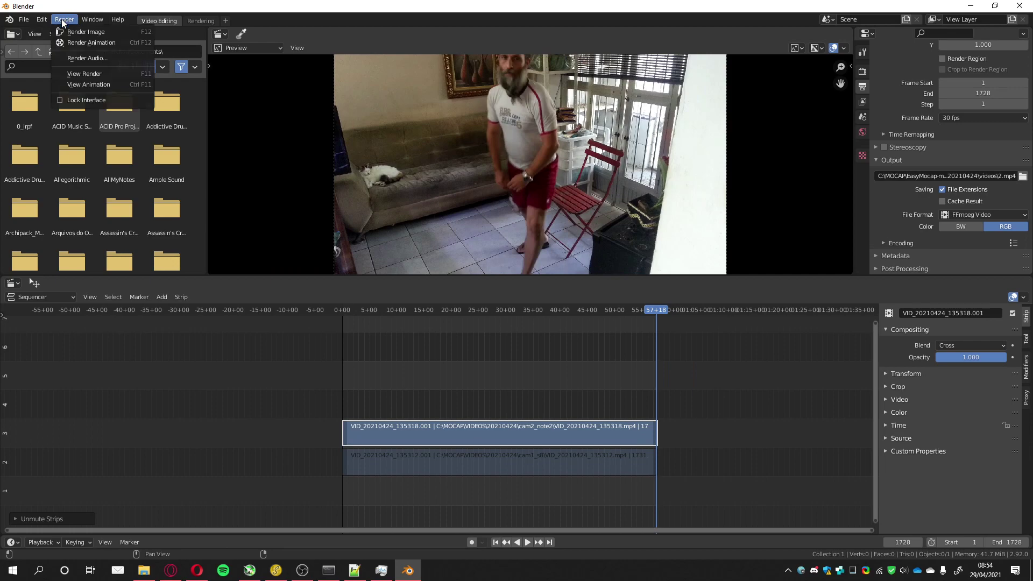
{"action": "left_click", "coordinate": [77, 41]}
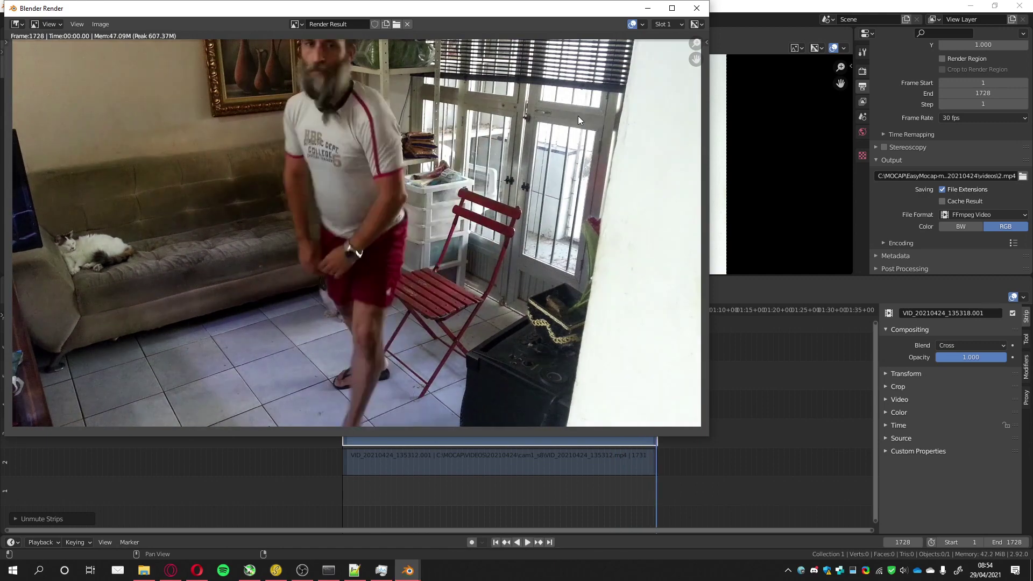
{"action": "left_click", "coordinate": [696, 7]}
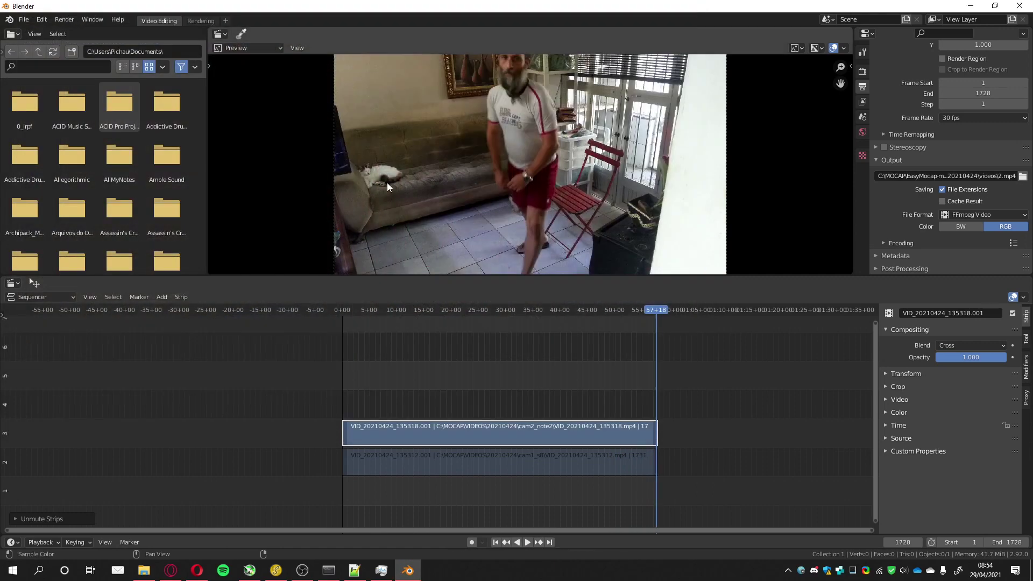
- Minimize Blender, open EasyMocap-master\0_input\20210424\videos in File Explorer and show its files in the details view
{"action": "left_click", "coordinate": [971, 6]}
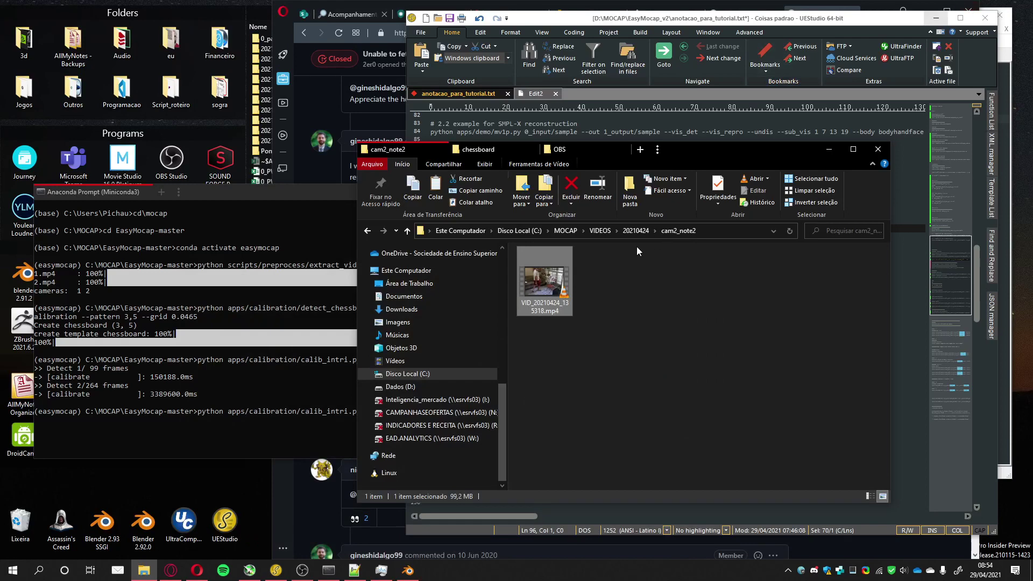
{"action": "left_click", "coordinate": [566, 232]}
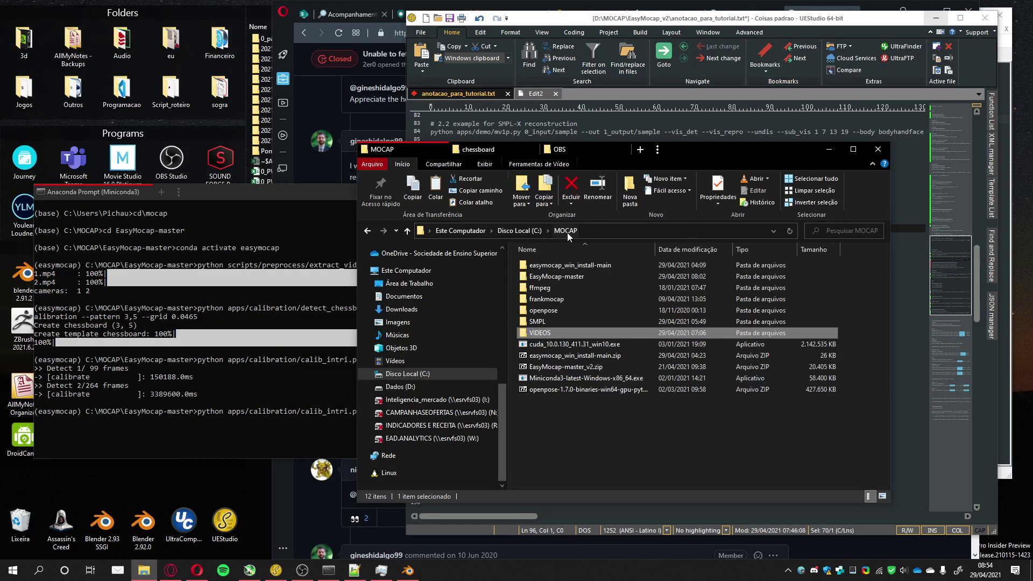
{"action": "double_click", "coordinate": [546, 277]}
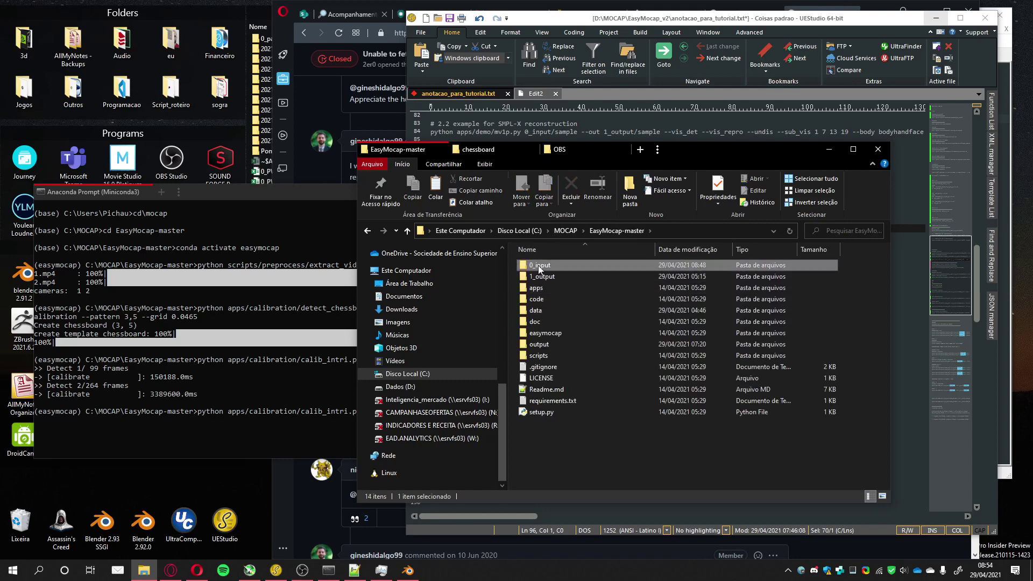
{"action": "double_click", "coordinate": [539, 266]}
{"action": "double_click", "coordinate": [538, 265]}
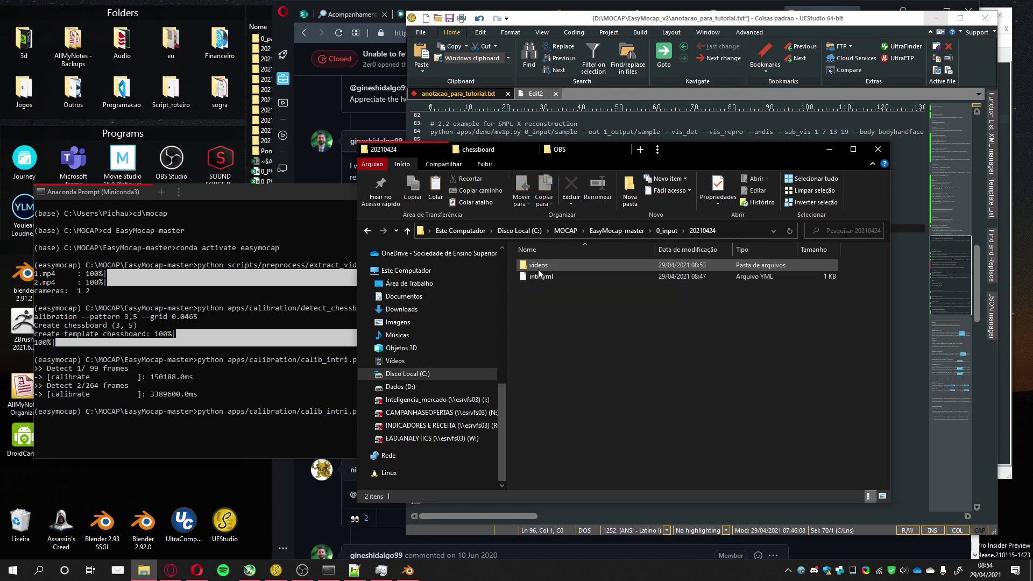
{"action": "double_click", "coordinate": [534, 266]}
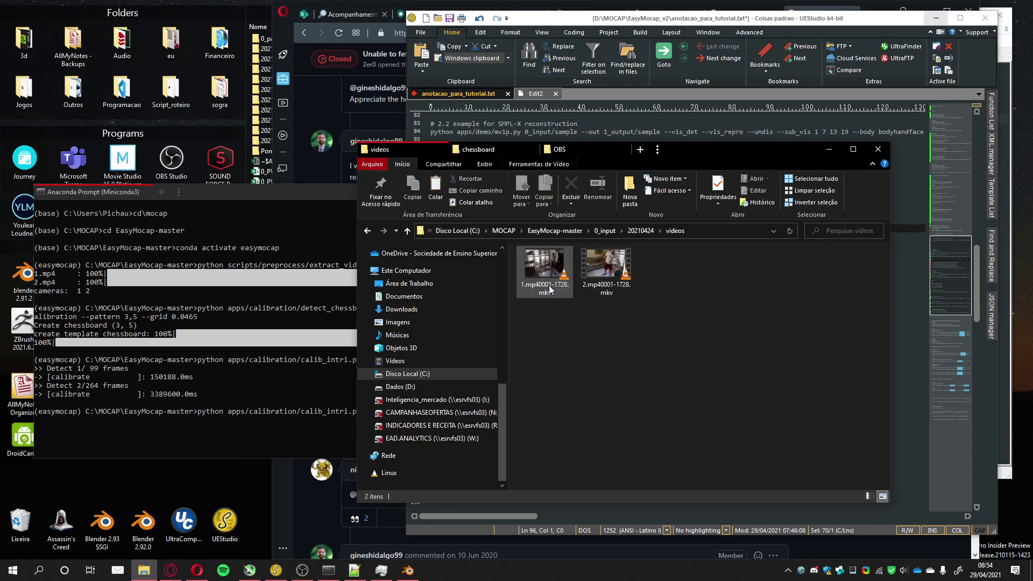
{"action": "left_click", "coordinate": [872, 497]}
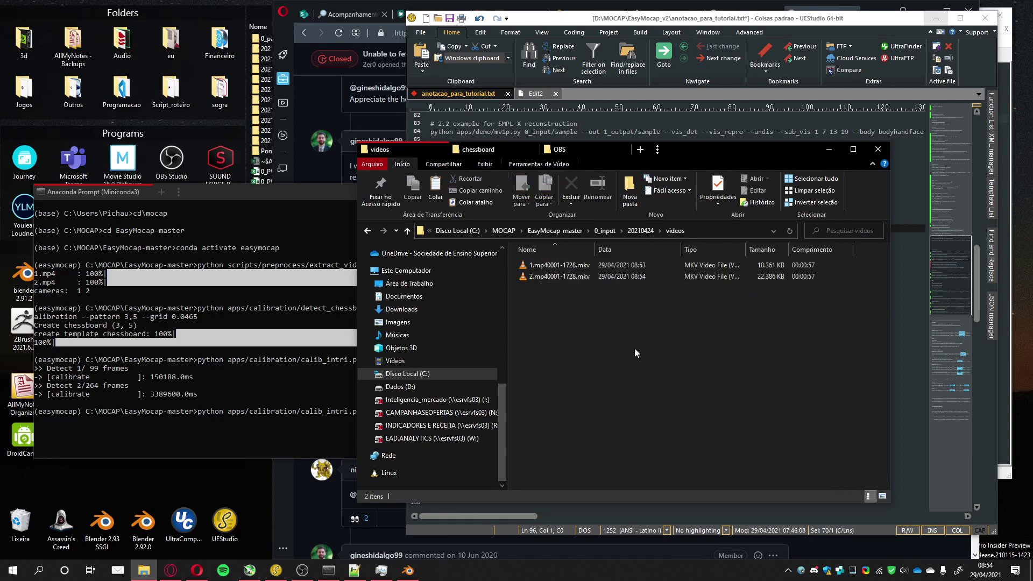
- Rename the rendered file 1.mp40001-1728.mkv as 1.mp4
{"action": "left_click", "coordinate": [541, 267]}
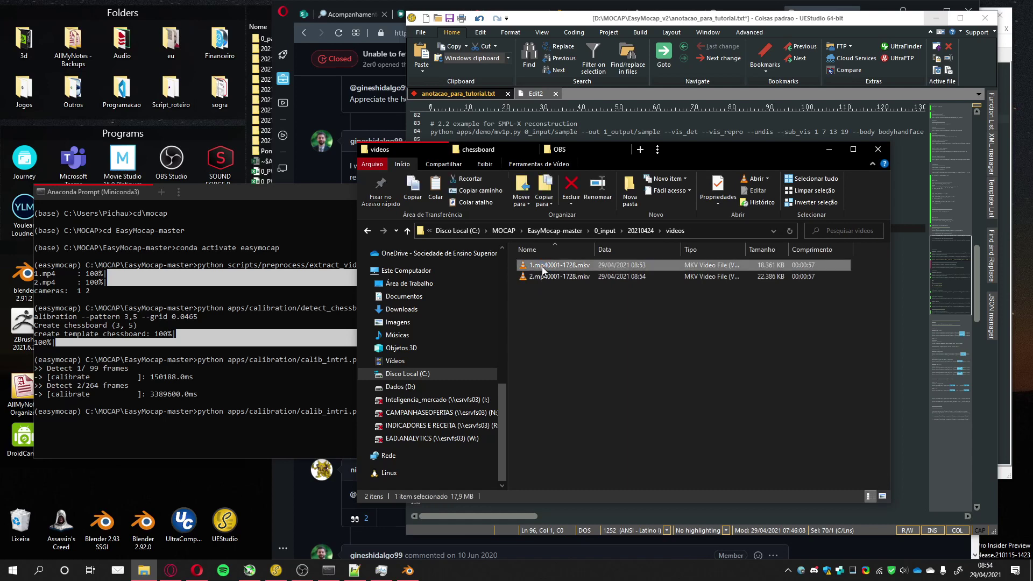
{"action": "left_click", "coordinate": [542, 267]}
{"action": "left_click", "coordinate": [548, 265]}
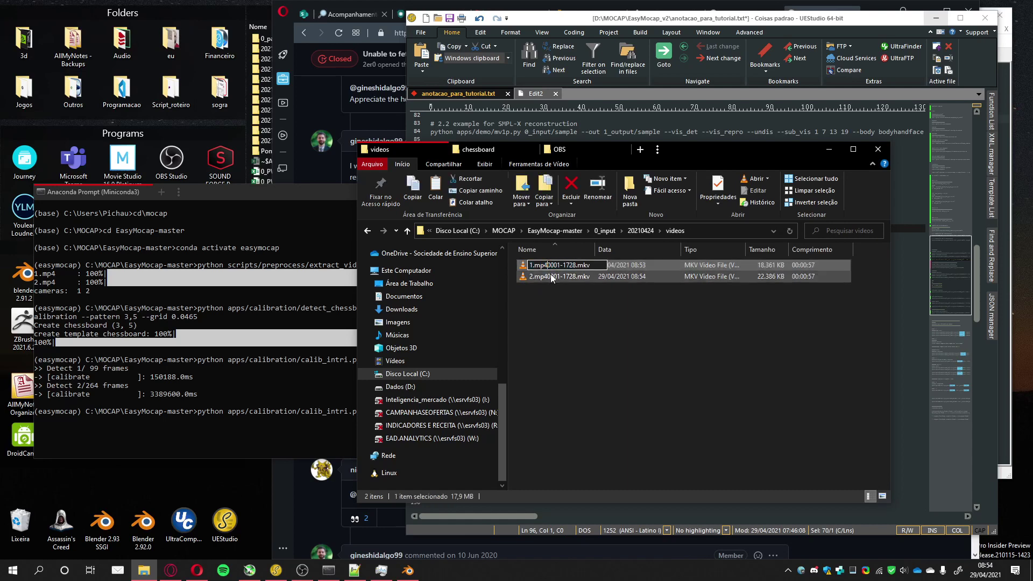
{"action": "key", "text": "shift+End"}
{"action": "key", "text": "Delete"}
{"action": "key", "text": "Return"}
{"action": "left_click", "coordinate": [586, 287]}
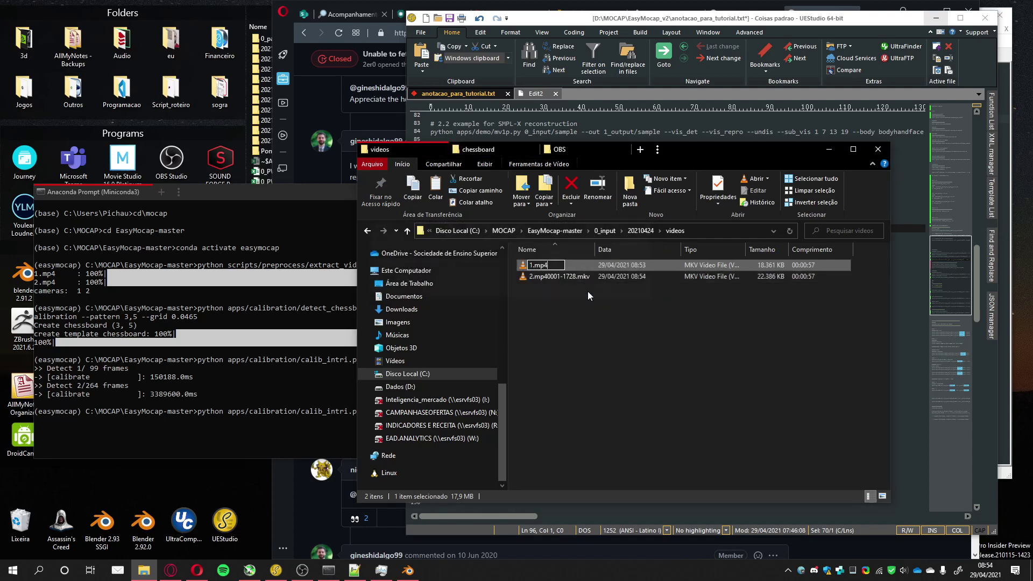
- Rename the rendered file 2.mp40001-1728.mkv as 2.mp4
{"action": "left_click", "coordinate": [535, 276]}
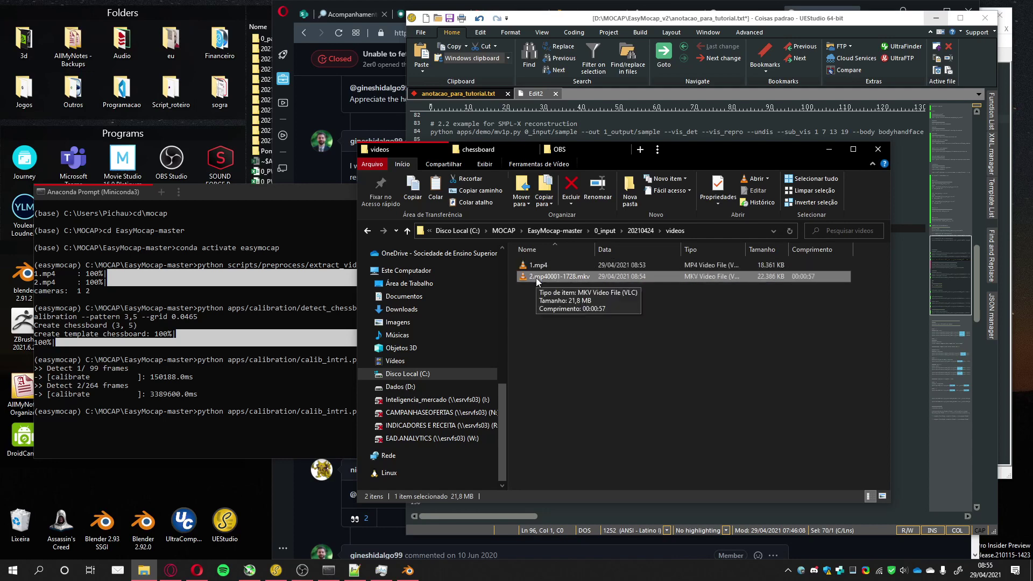
{"action": "left_click", "coordinate": [536, 277]}
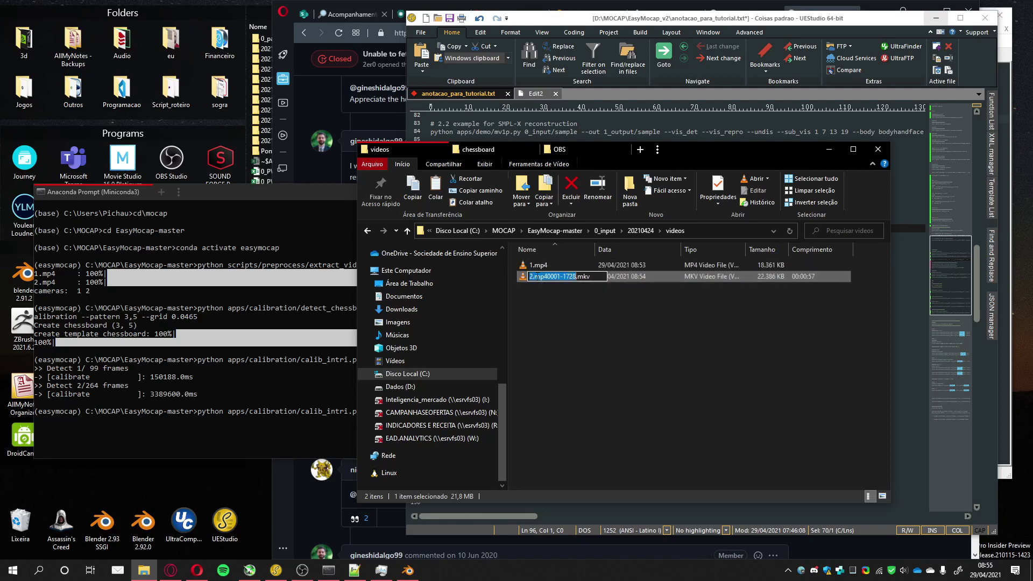
{"action": "left_click", "coordinate": [552, 276]}
{"action": "key", "text": "Delete"}
{"action": "key", "text": "Return"}
{"action": "left_click", "coordinate": [585, 287]}
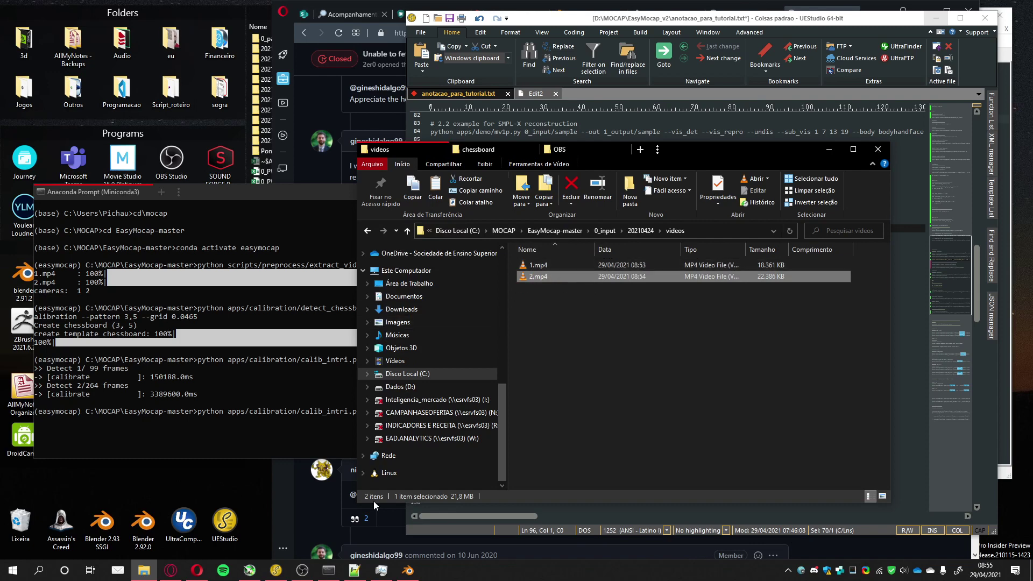
- Switch to the tutorial notes in UEStudio and copy the extract_video.py command for 0_input\20210424 from the extrinsic calibration section
{"action": "left_click", "coordinate": [503, 516]}
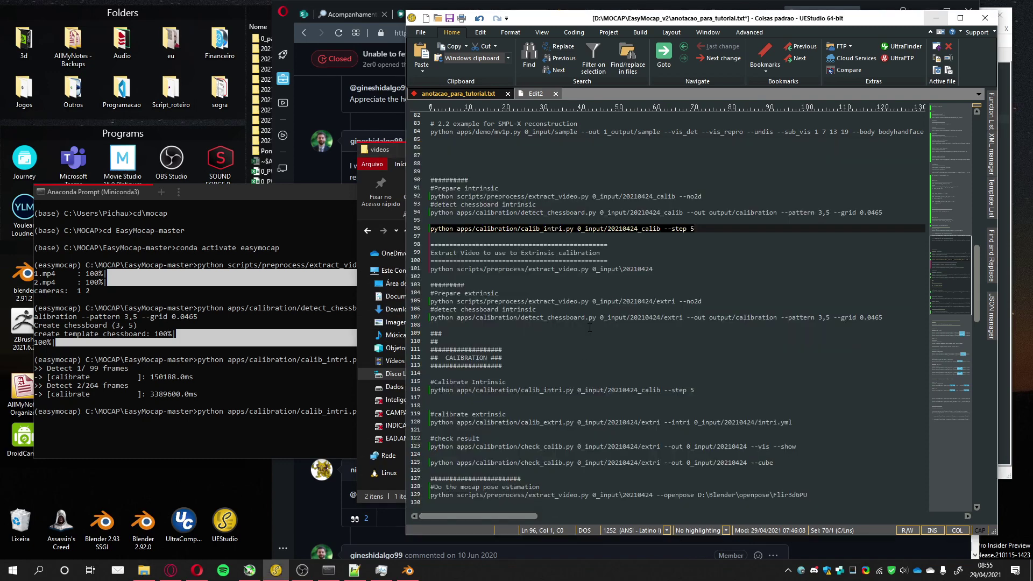
{"action": "left_click", "coordinate": [663, 269]}
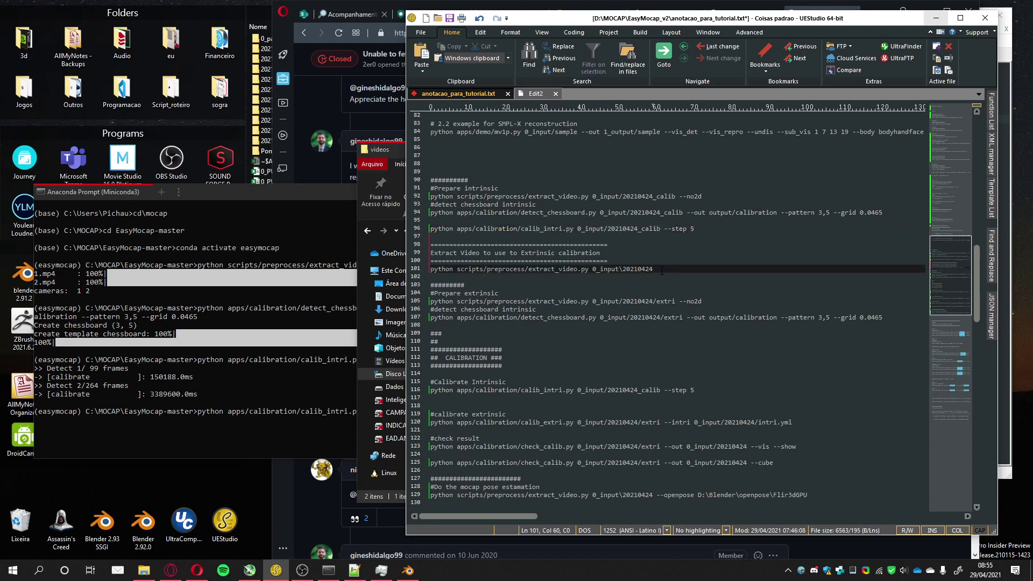
{"action": "key", "text": "shift+Home"}
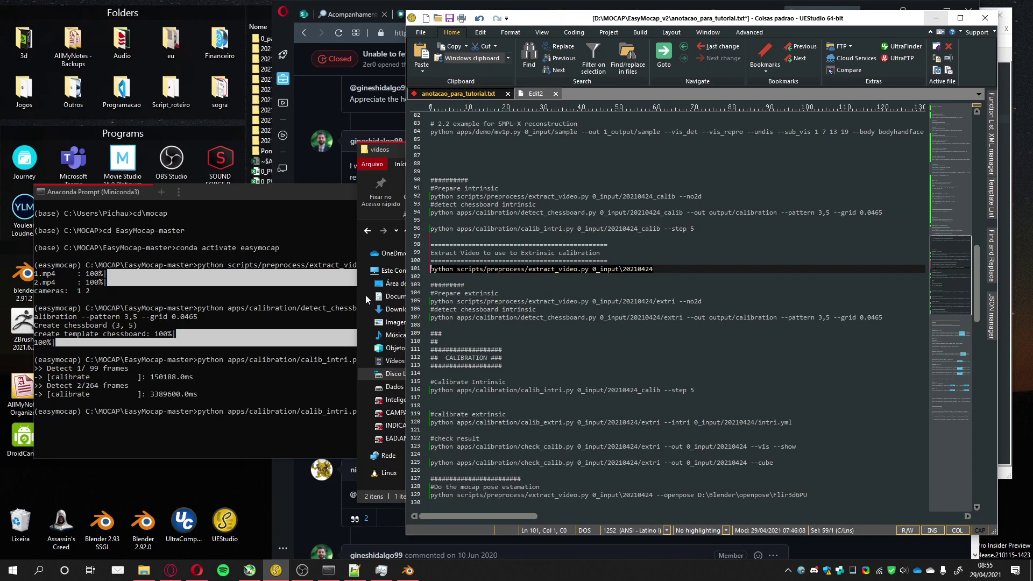
- Clear the pending calib_intri.py command in Anaconda Prompt and run python scripts/preprocess/extract_video.py 0_input\20210424 instead
{"action": "left_click", "coordinate": [208, 359]}
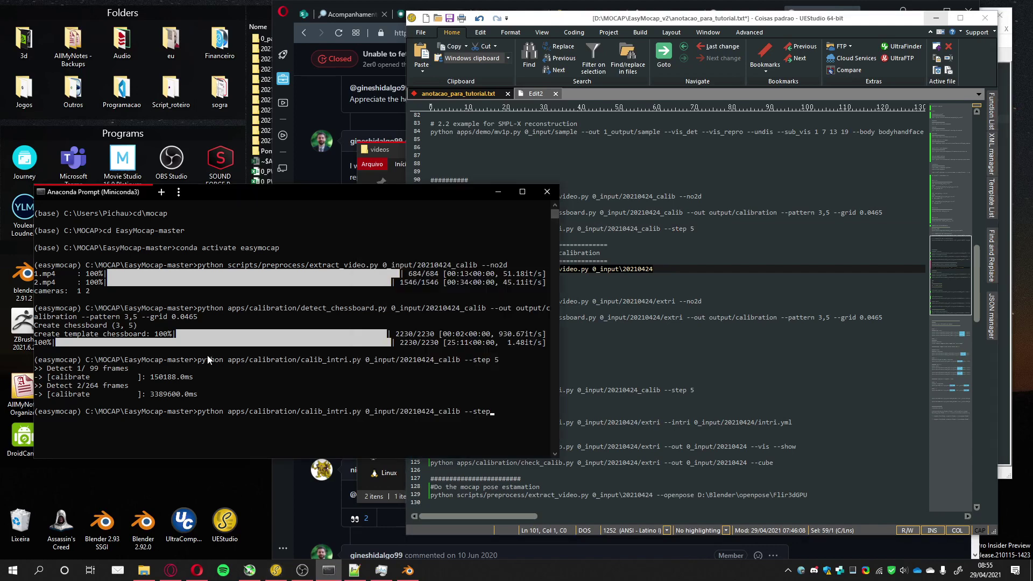
{"action": "key", "text": "BackSpace"}
{"action": "key", "text": "BackSpace"}
{"action": "key", "text": "BackSpace"}
{"action": "key", "text": "BackSpace"}
{"action": "key", "text": "BackSpace"}
{"action": "key", "text": "BackSpace"}
{"action": "key", "text": "BackSpace"}
{"action": "key", "text": "BackSpace"}
{"action": "key", "text": "BackSpace"}
{"action": "key", "text": "BackSpace"}
{"action": "key", "text": "BackSpace"}
{"action": "key", "text": "BackSpace"}
{"action": "key", "text": "BackSpace"}
{"action": "key", "text": "BackSpace"}
{"action": "key", "text": "BackSpace"}
{"action": "key", "text": "BackSpace"}
{"action": "key", "text": "BackSpace"}
{"action": "key", "text": "BackSpace"}
{"action": "key", "text": "BackSpace"}
{"action": "key", "text": "BackSpace"}
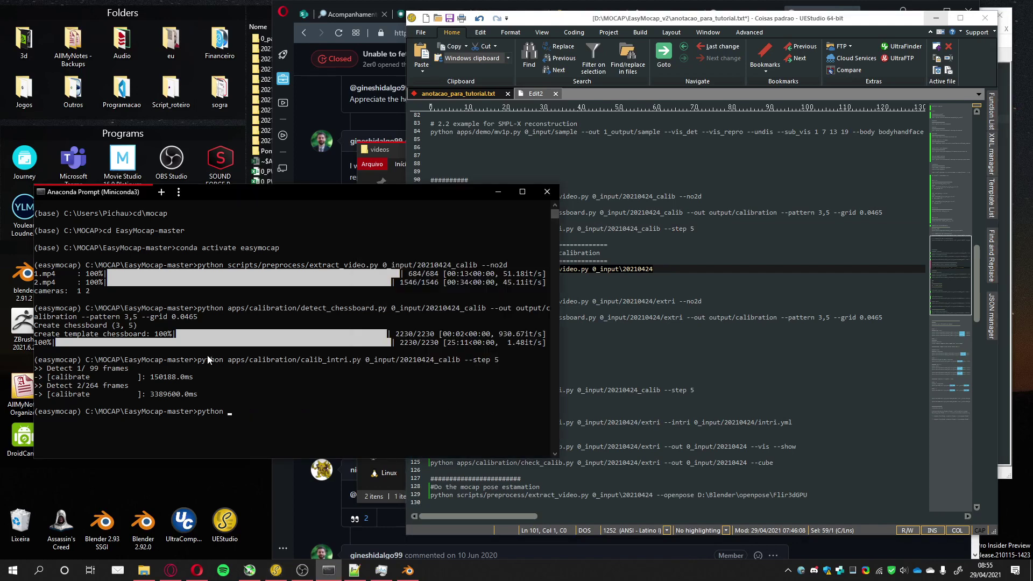
{"action": "key", "text": "BackSpace"}
{"action": "key", "text": "BackSpace"}
{"action": "key", "text": "BackSpace"}
{"action": "key", "text": "BackSpace"}
{"action": "key", "text": "BackSpace"}
{"action": "key", "text": "BackSpace"}
{"action": "key", "text": "BackSpace"}
{"action": "type", "text": "python scripts/preprocess/extract_video.py 0_input\\20210424"}
{"action": "key", "text": "Return"}
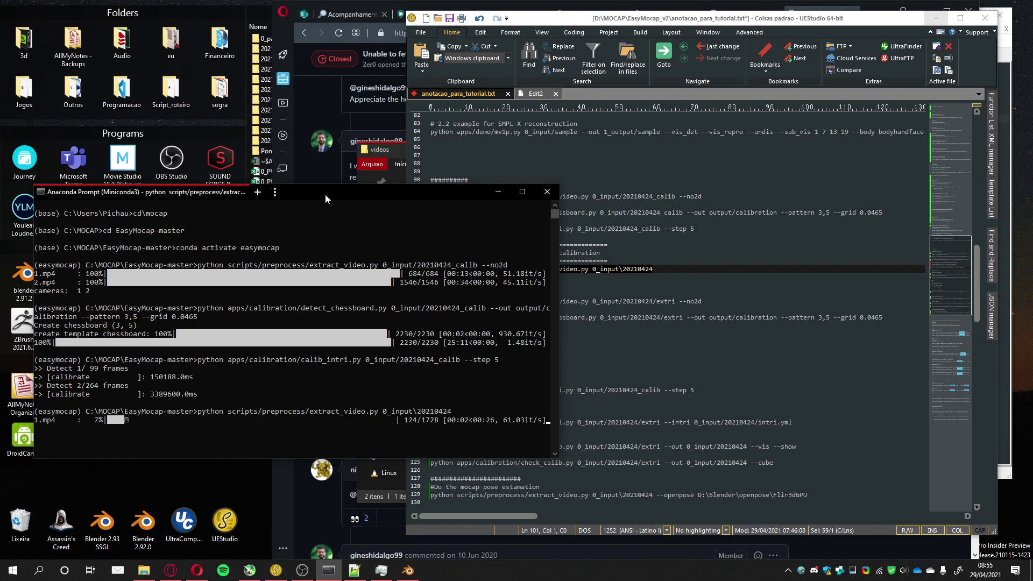
- Return to the File Explorer window showing the 20210424 videos folder
{"action": "left_click", "coordinate": [143, 573]}
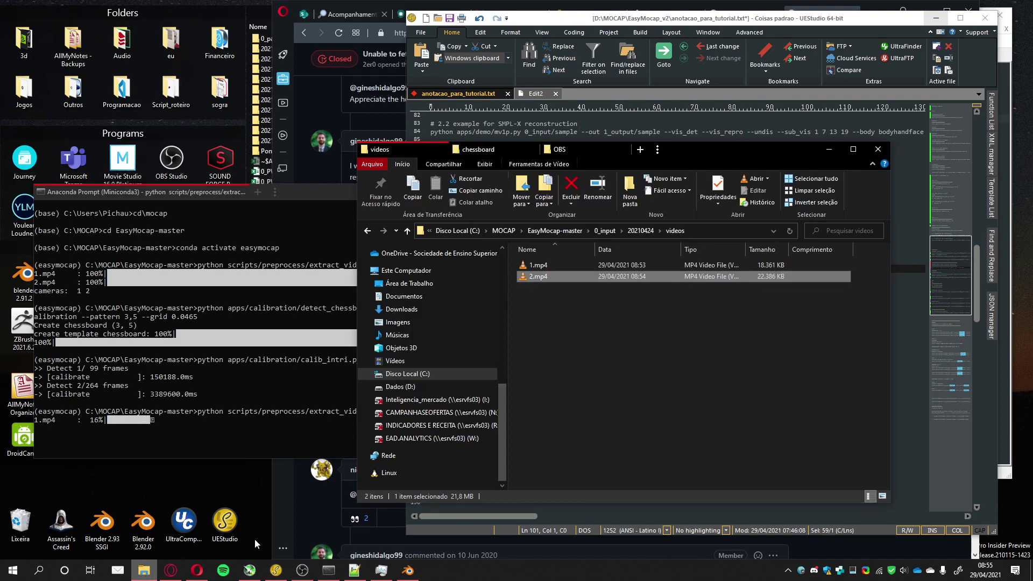
- Check the frame extraction progress and copy the first frame, 000000.jpg, from the images/1 folder of 20210424
{"action": "left_click", "coordinate": [639, 231]}
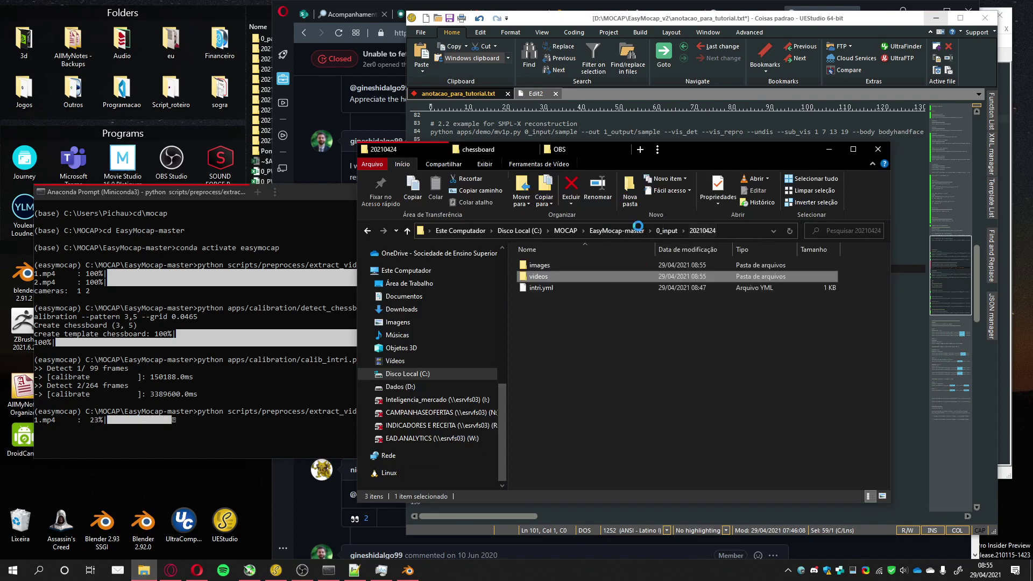
{"action": "double_click", "coordinate": [541, 267]}
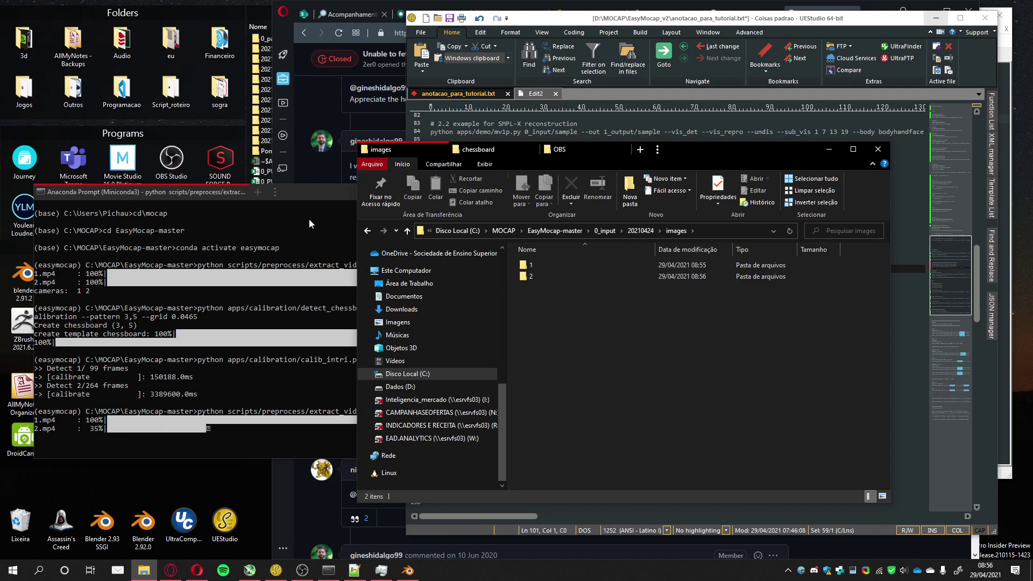
{"action": "left_click", "coordinate": [308, 198]}
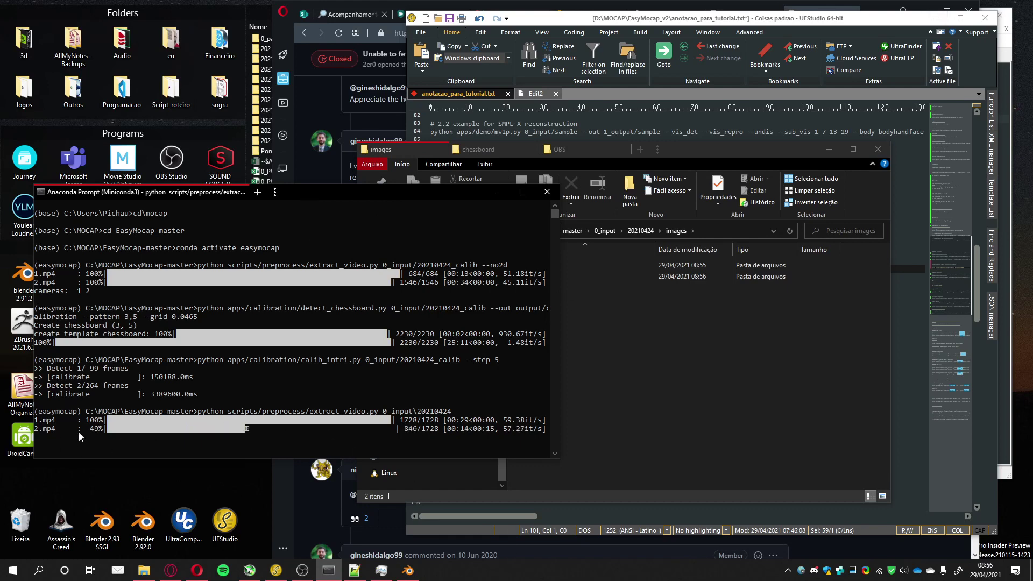
{"action": "left_click", "coordinate": [583, 387]}
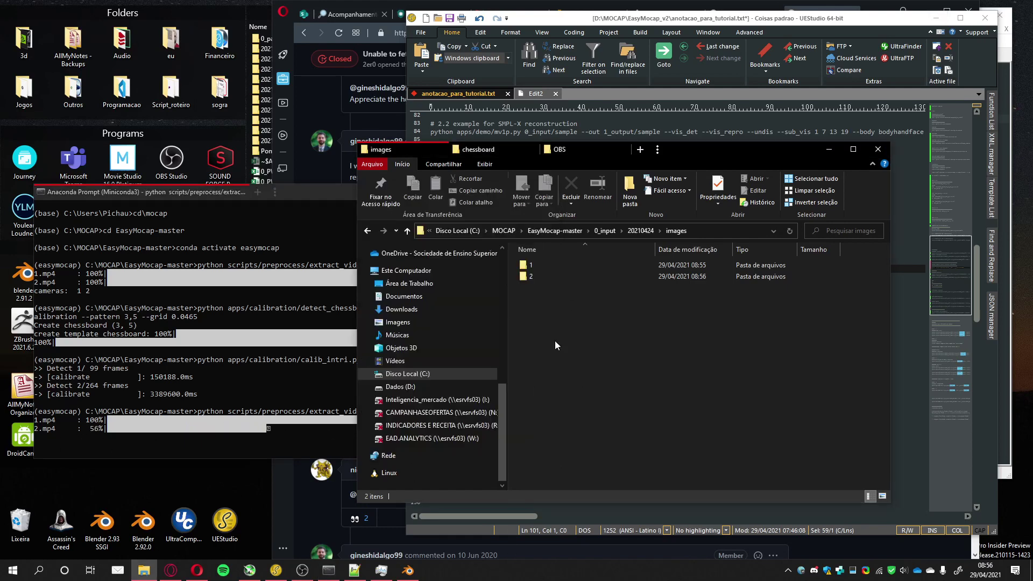
{"action": "double_click", "coordinate": [525, 262]}
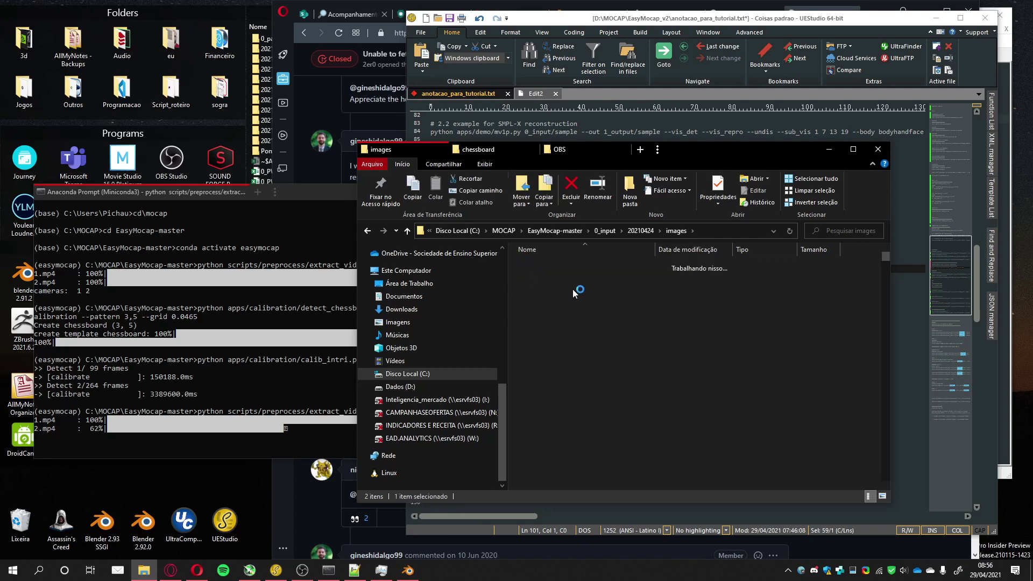
{"action": "left_click", "coordinate": [545, 283]}
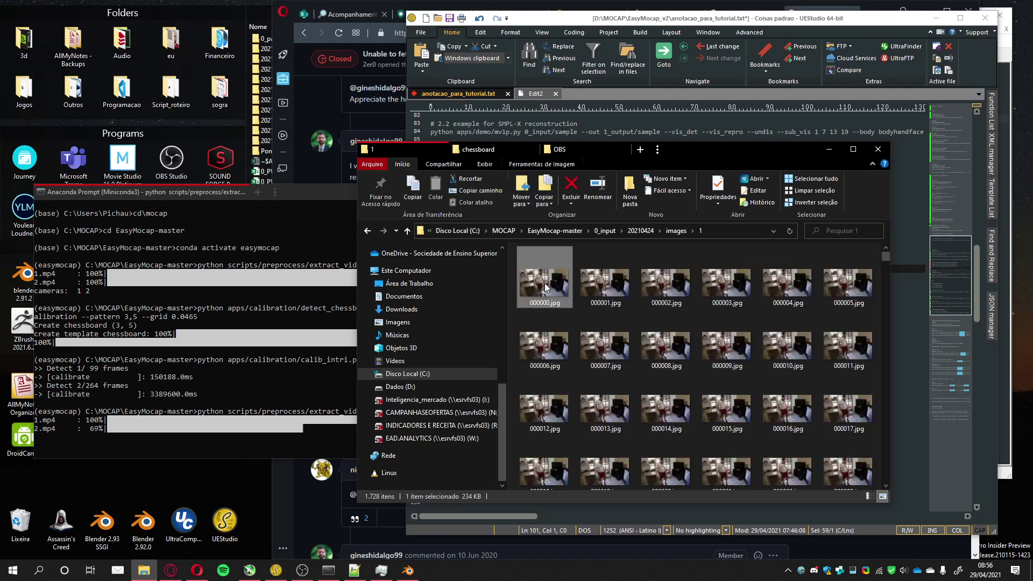
- Create a folder named extri inside the 20210424 folder
{"action": "left_click", "coordinate": [639, 232]}
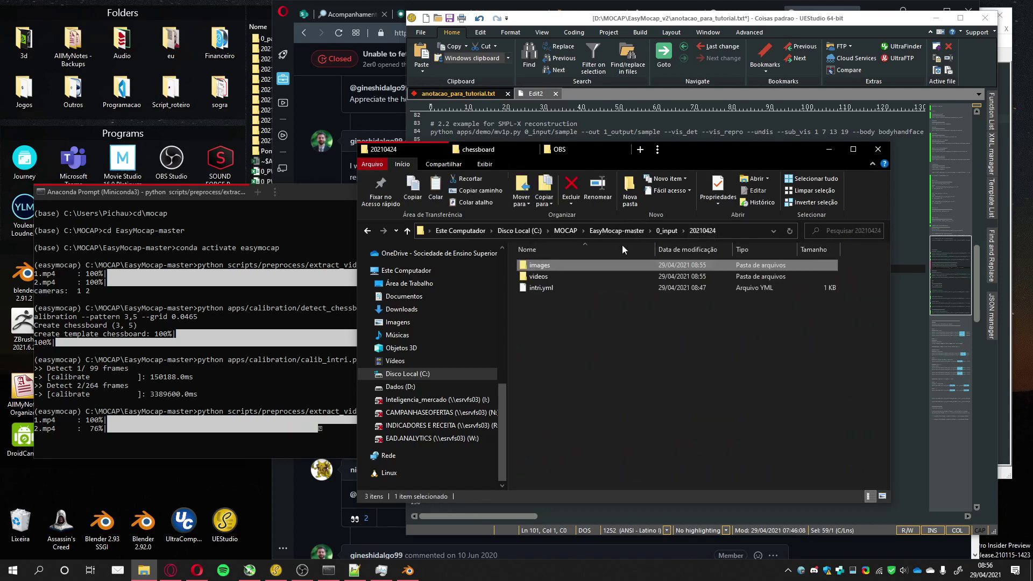
{"action": "left_click", "coordinate": [631, 194]}
{"action": "type", "text": "extri"}
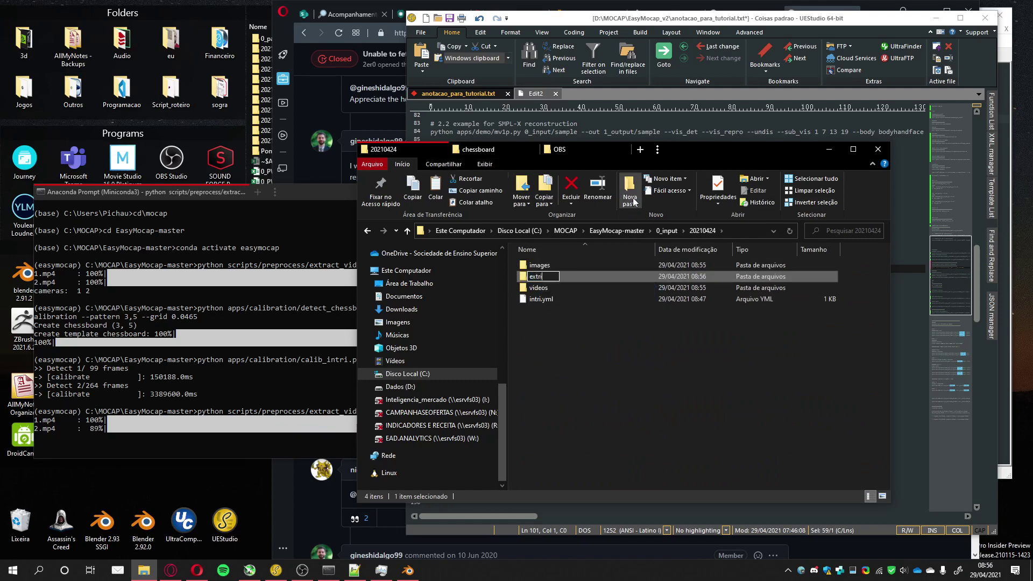
{"action": "left_click", "coordinate": [633, 274]}
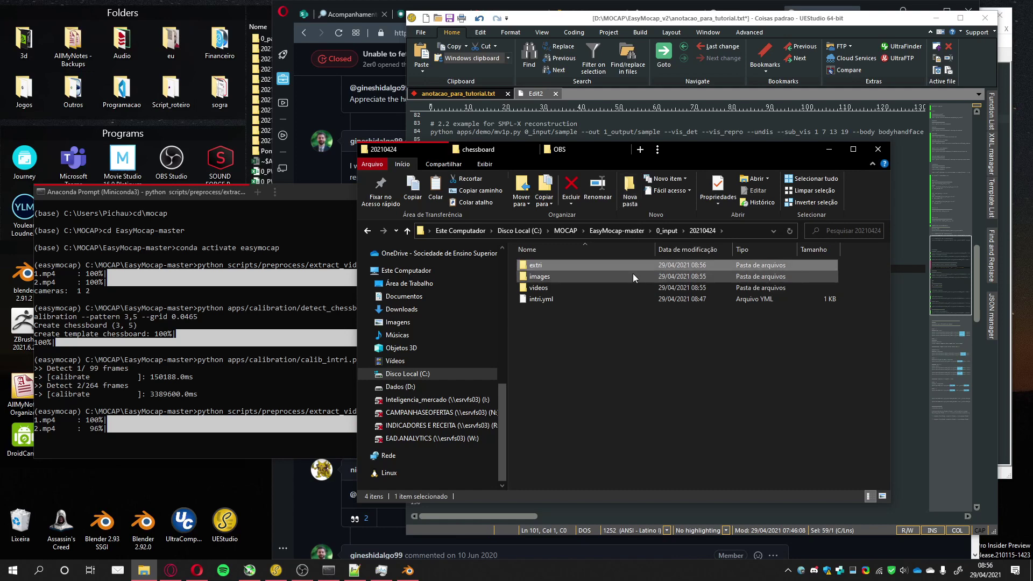
- Create a folder named images inside the extri folder
{"action": "double_click", "coordinate": [632, 274]}
{"action": "left_click", "coordinate": [629, 192]}
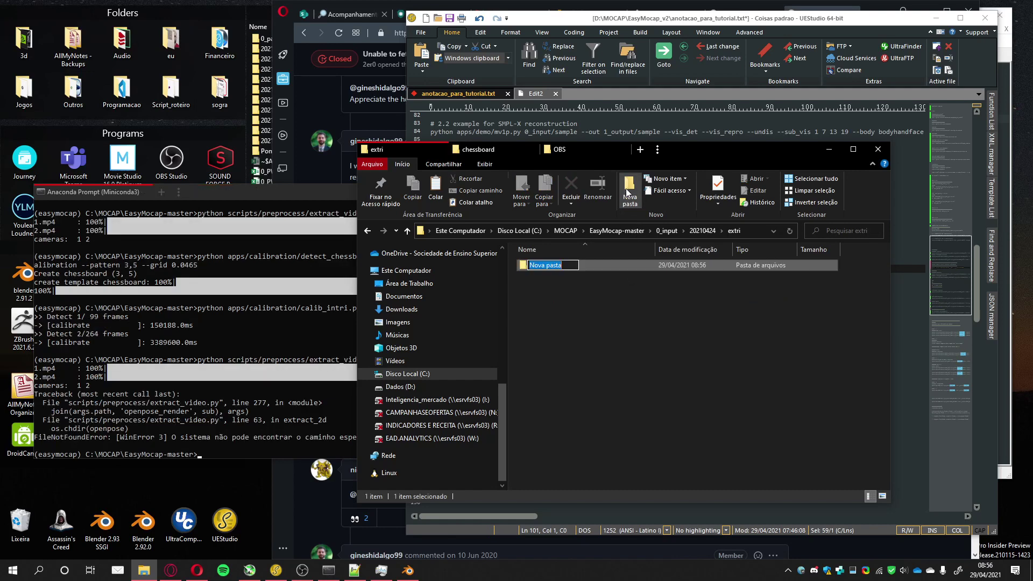
{"action": "type", "text": "img"}
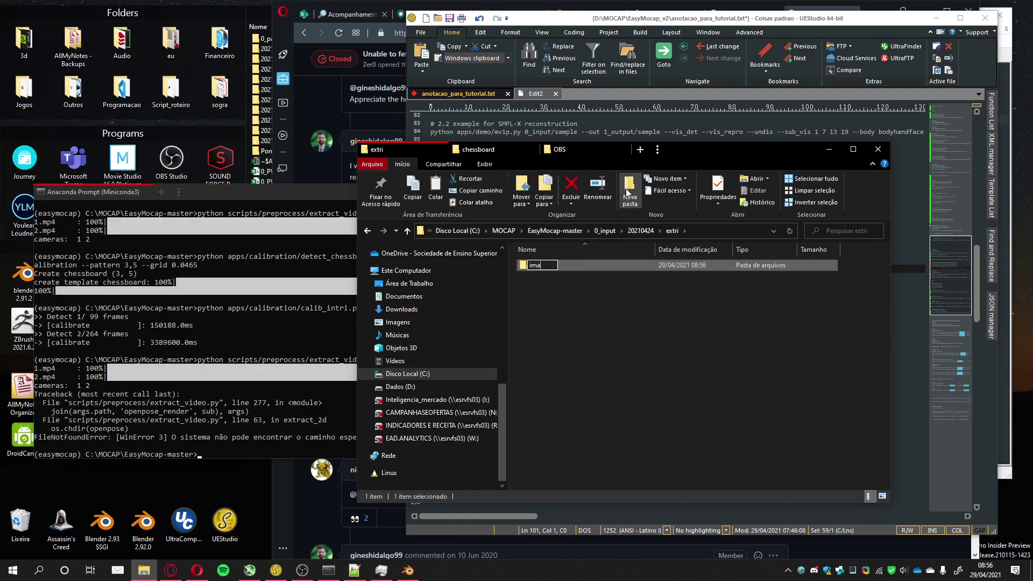
{"action": "type", "text": "ges"}
{"action": "key", "text": "Return"}
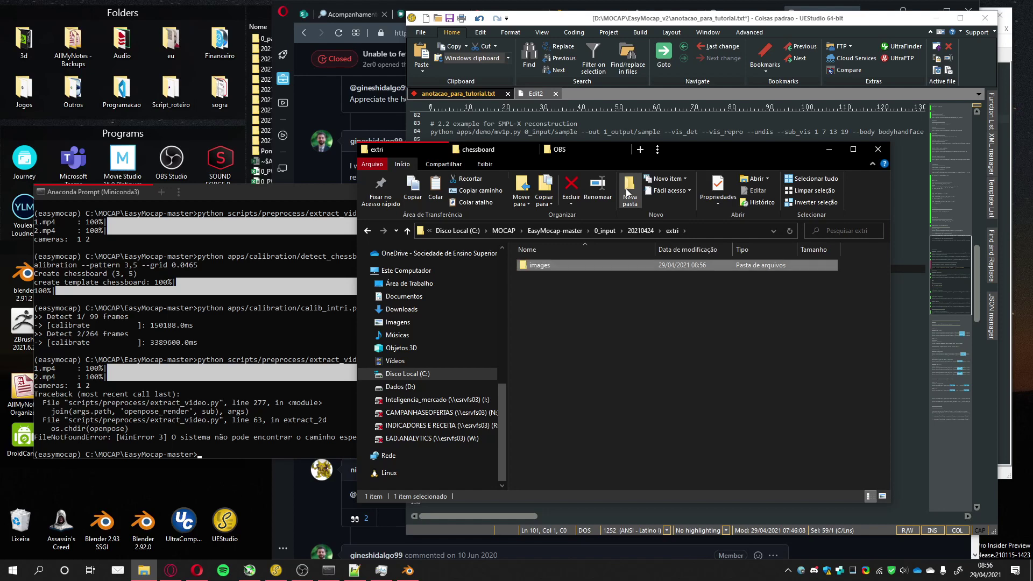
- Create a folder named 1 inside extri/images and paste the copied frame into it
{"action": "key", "text": "Return"}
{"action": "left_click", "coordinate": [630, 193]}
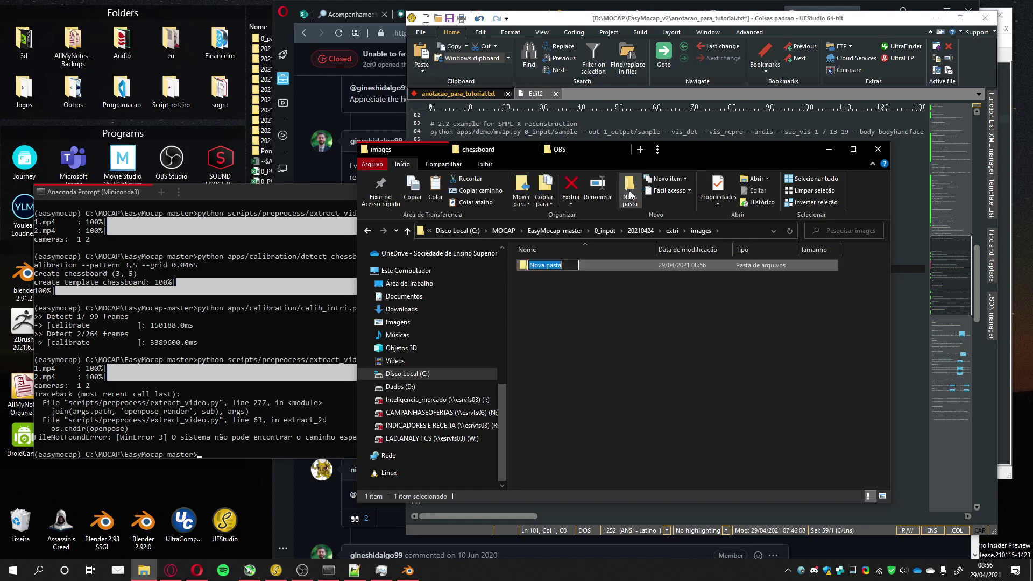
{"action": "type", "text": "1"}
{"action": "key", "text": "Return"}
{"action": "key", "text": "Return"}
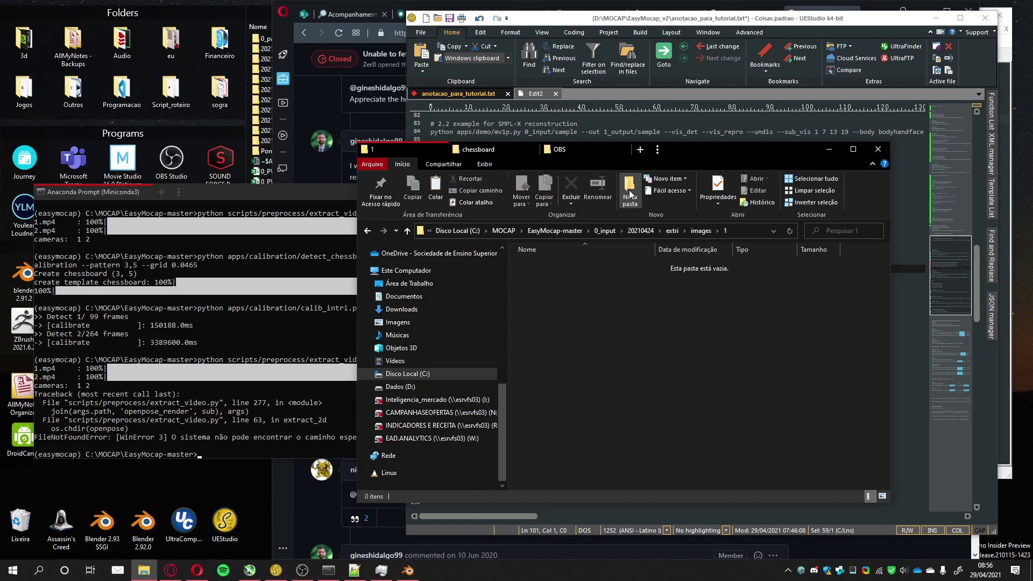
{"action": "key", "text": "ctrl+v"}
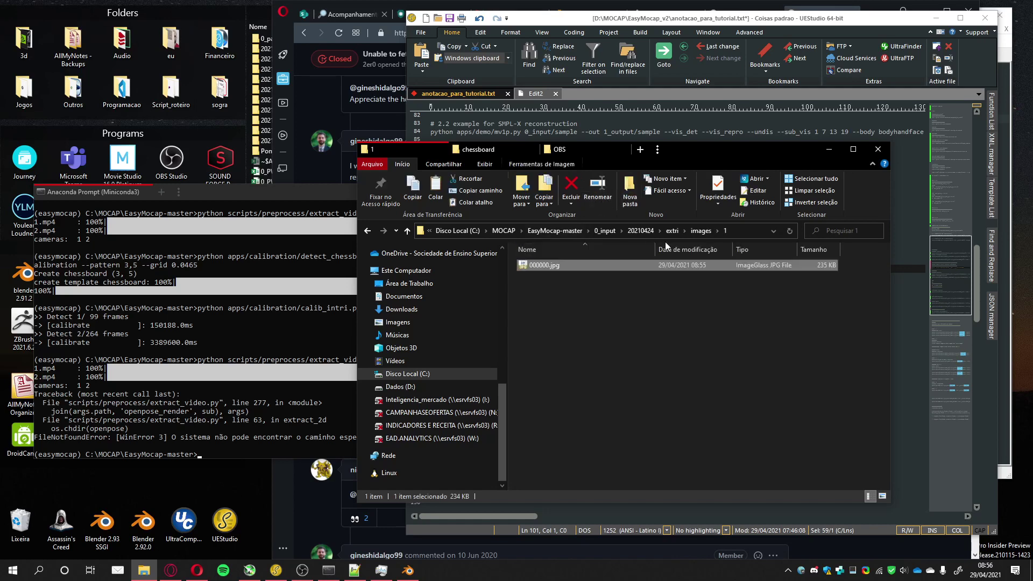
- Copy the first frame, 000000.jpg, from the images/2 folder of 20210424
{"action": "left_click", "coordinate": [640, 232]}
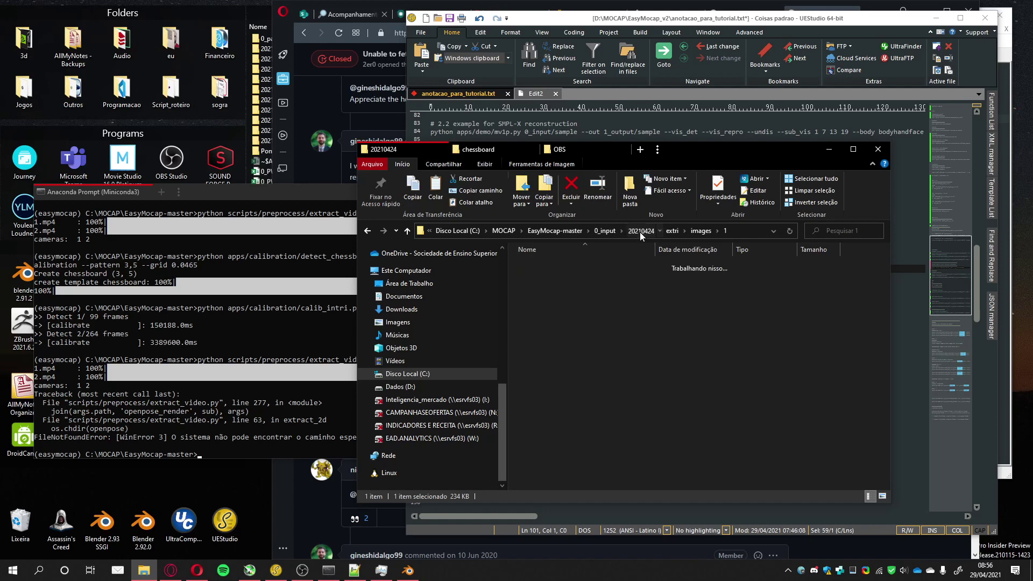
{"action": "double_click", "coordinate": [540, 278]}
{"action": "double_click", "coordinate": [535, 277]}
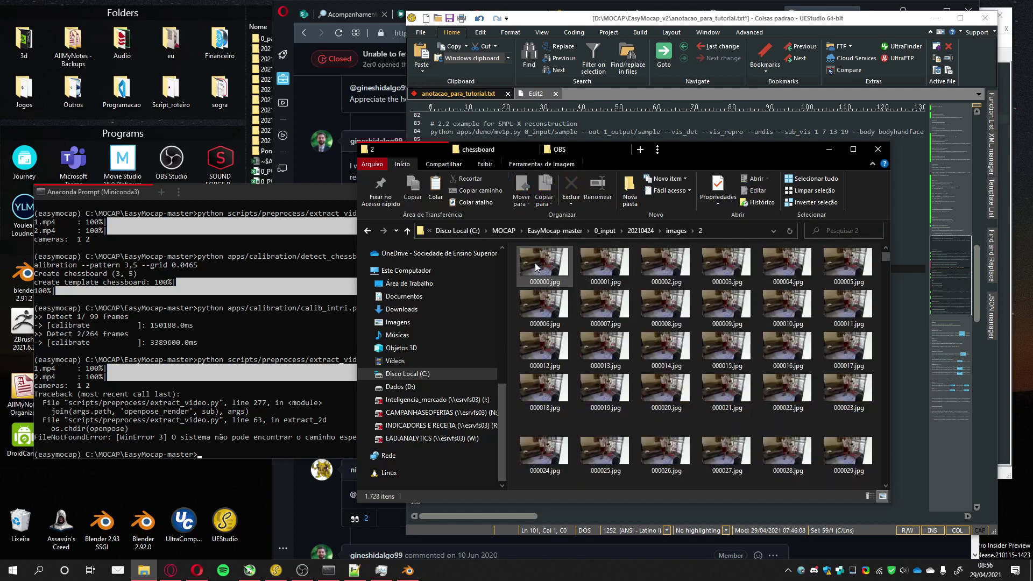
{"action": "left_click", "coordinate": [536, 264]}
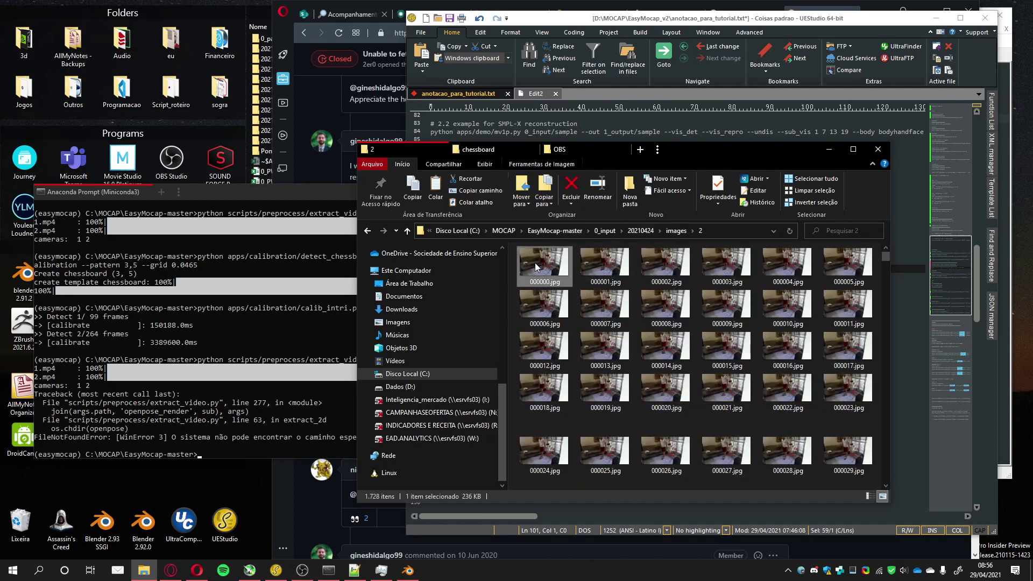
- Create a folder named 2 inside extri/images and paste the second camera's copied frame into it
{"action": "left_click", "coordinate": [648, 230]}
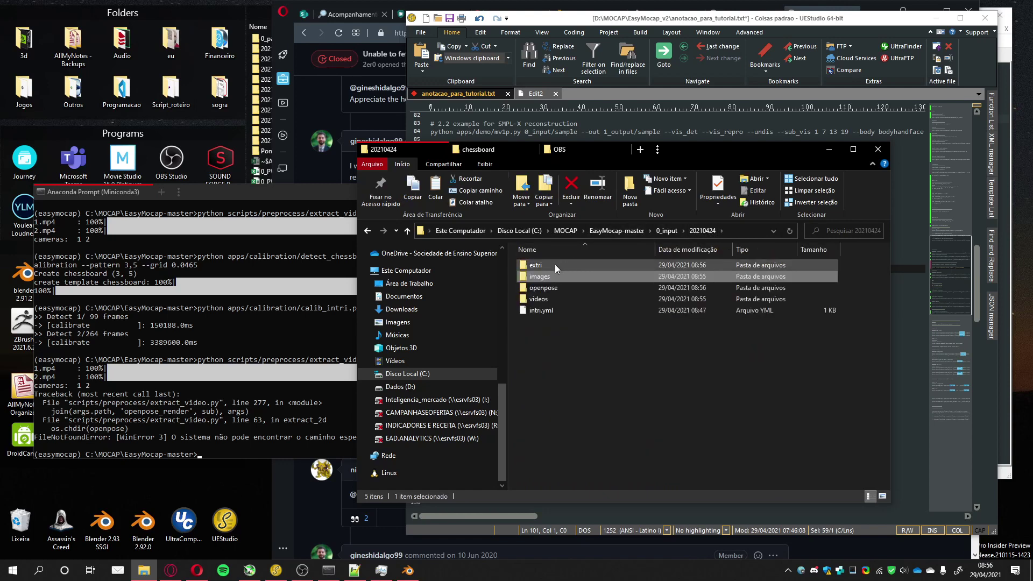
{"action": "left_click", "coordinate": [554, 266]}
{"action": "double_click", "coordinate": [544, 266]}
{"action": "double_click", "coordinate": [538, 264]}
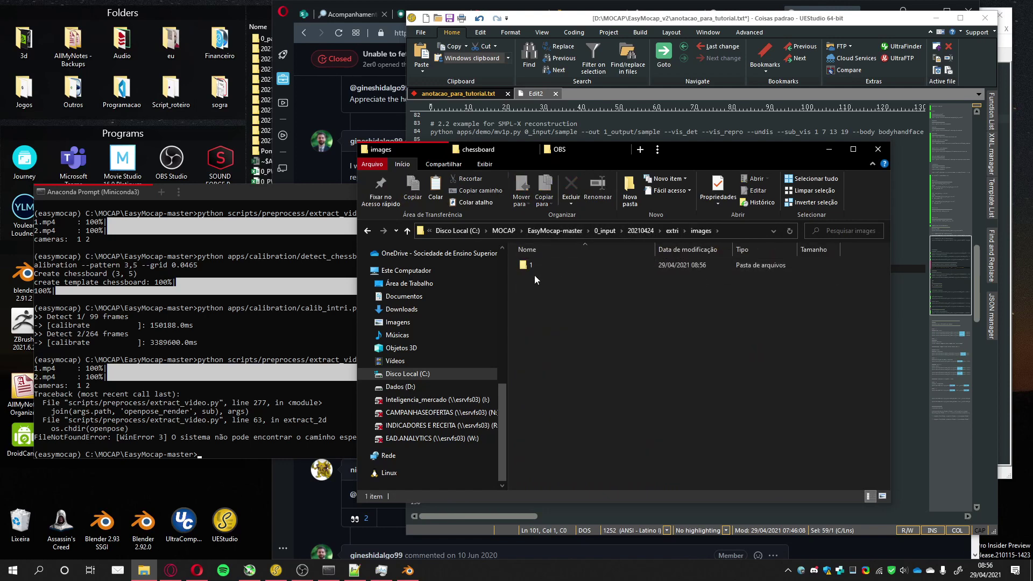
{"action": "left_click", "coordinate": [633, 193]}
{"action": "type", "text": "2"}
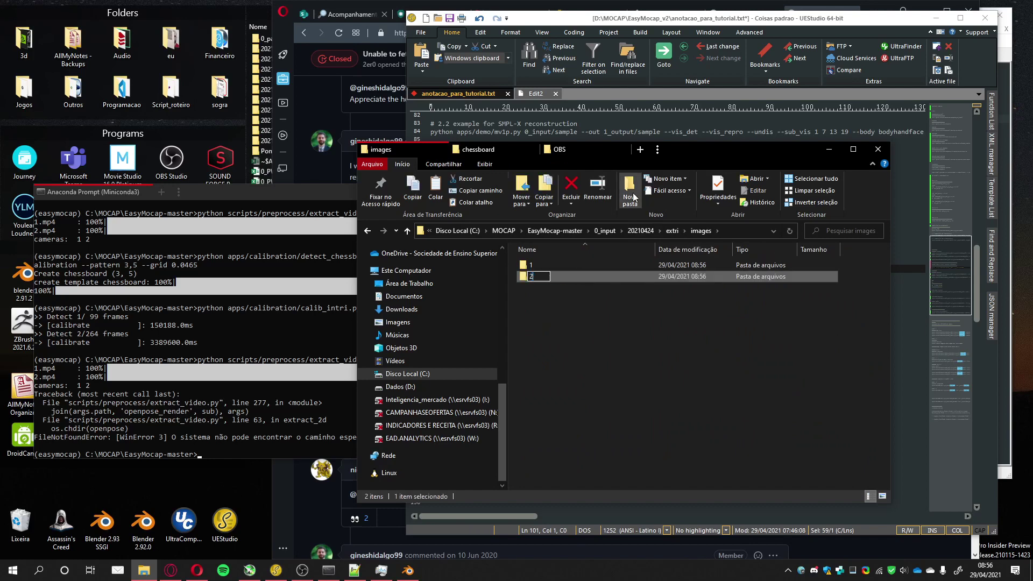
{"action": "key", "text": "Return"}
{"action": "key", "text": "Return"}
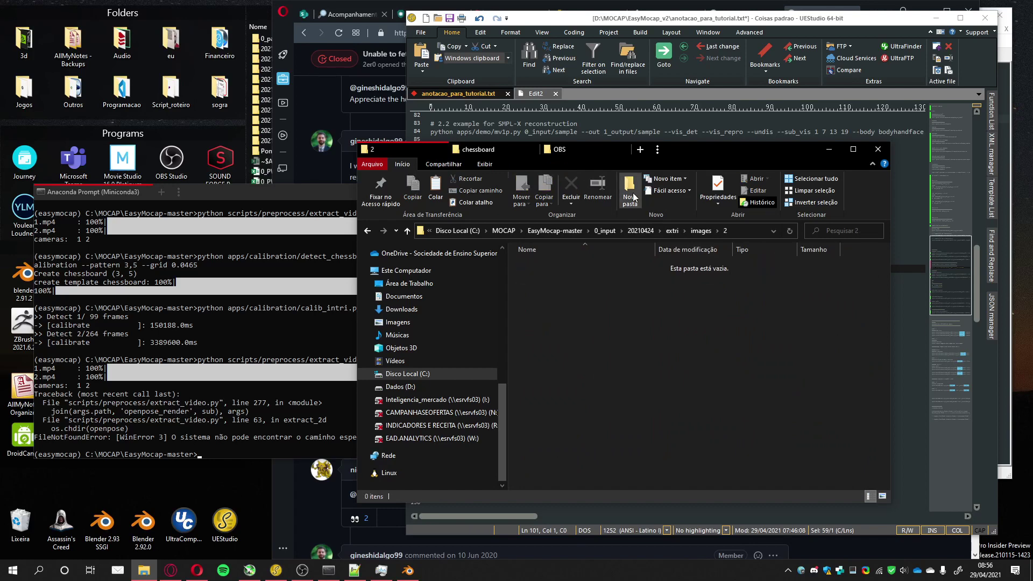
{"action": "key", "text": "ctrl+v"}
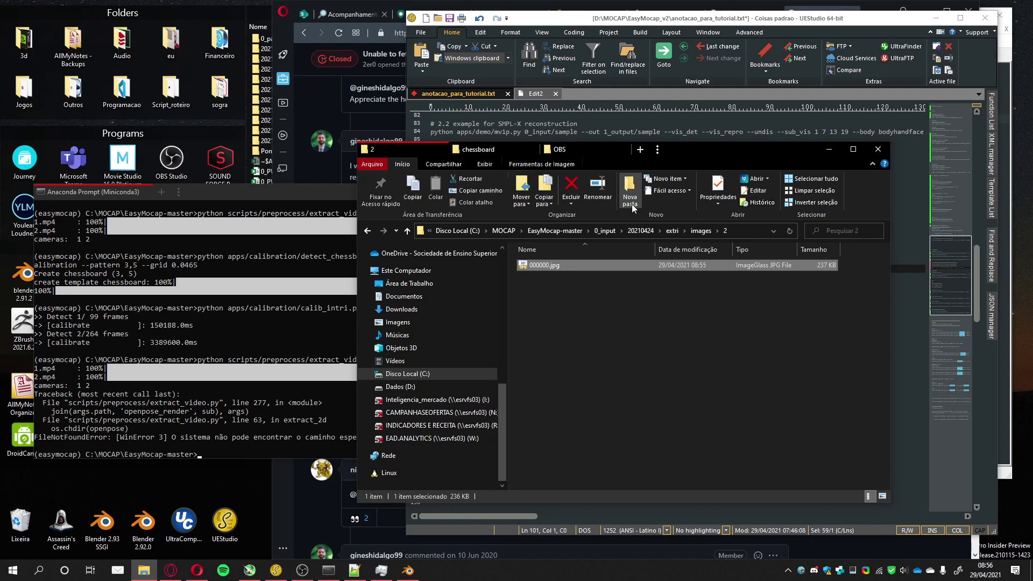
- Review the camera folders inside extri/images of the 20210424 folder
{"action": "left_click", "coordinate": [640, 231]}
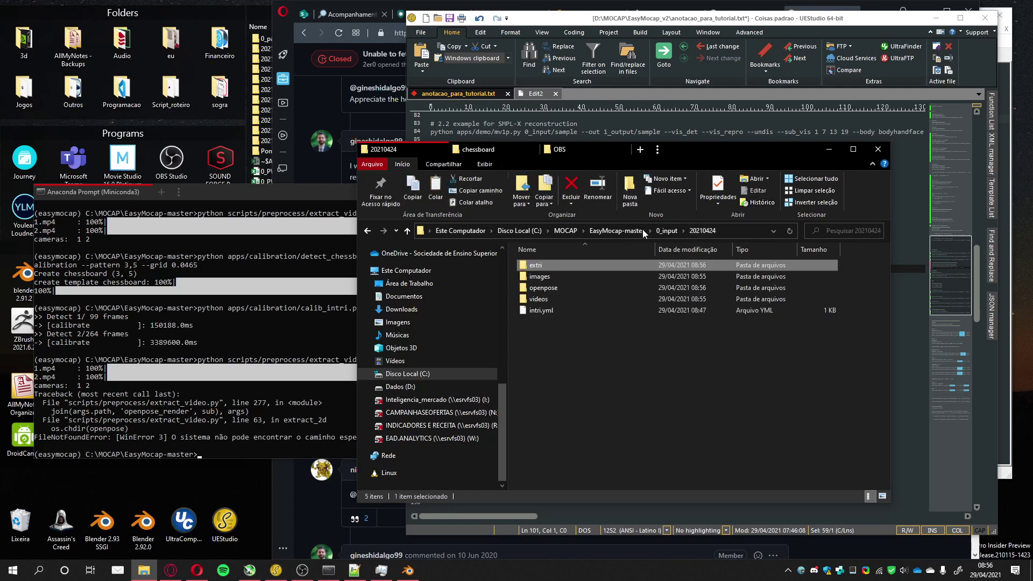
{"action": "double_click", "coordinate": [535, 265]}
{"action": "double_click", "coordinate": [547, 269]}
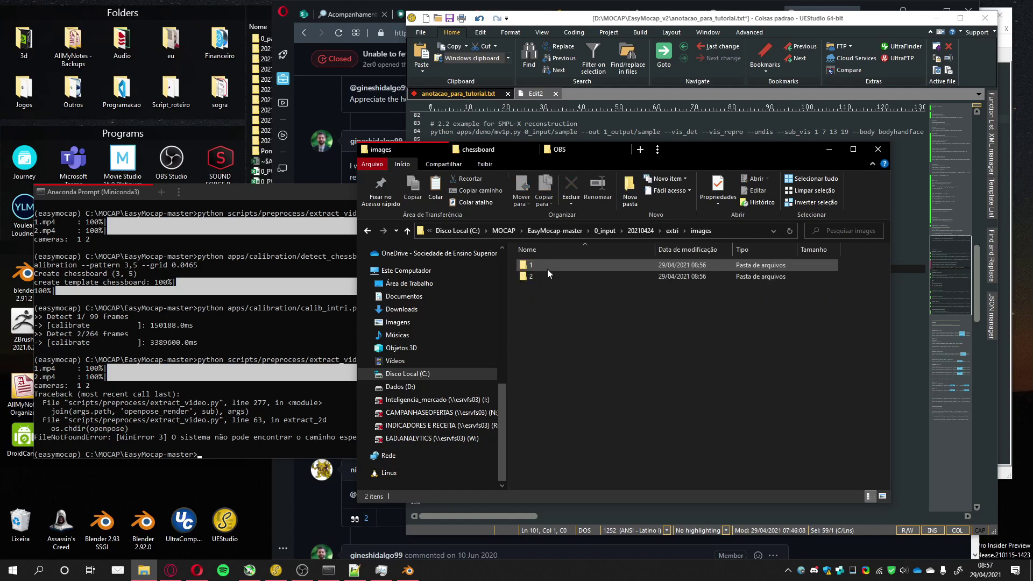
- Switch to the UEStudio notes and copy the detect_chessboard.py command for 0_input/20210424/extri with pattern 3,5 and grid 0.0465
{"action": "left_click", "coordinate": [783, 25]}
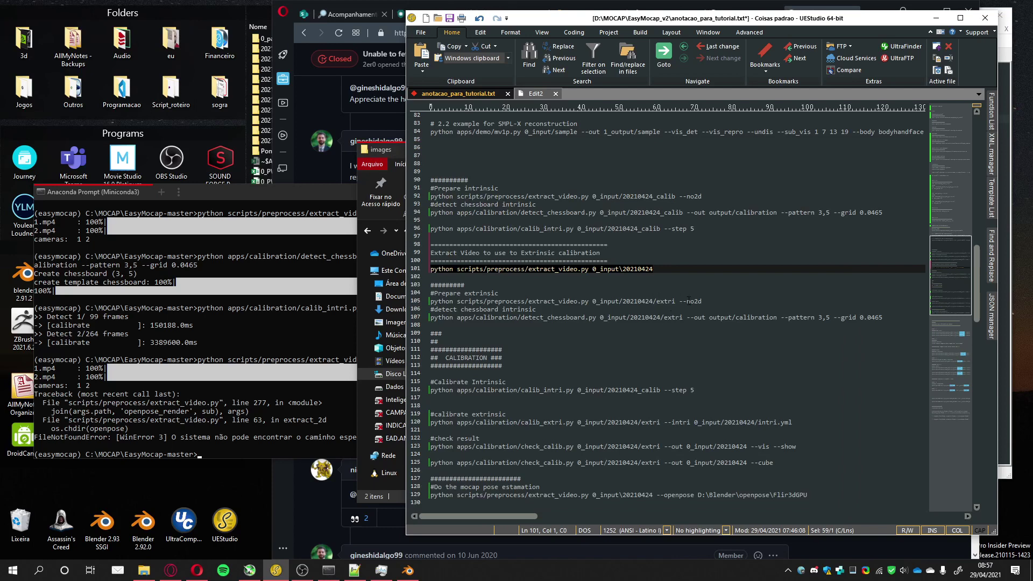
{"action": "left_click_drag", "start_coordinate": [701, 301], "coordinate": [603, 301]}
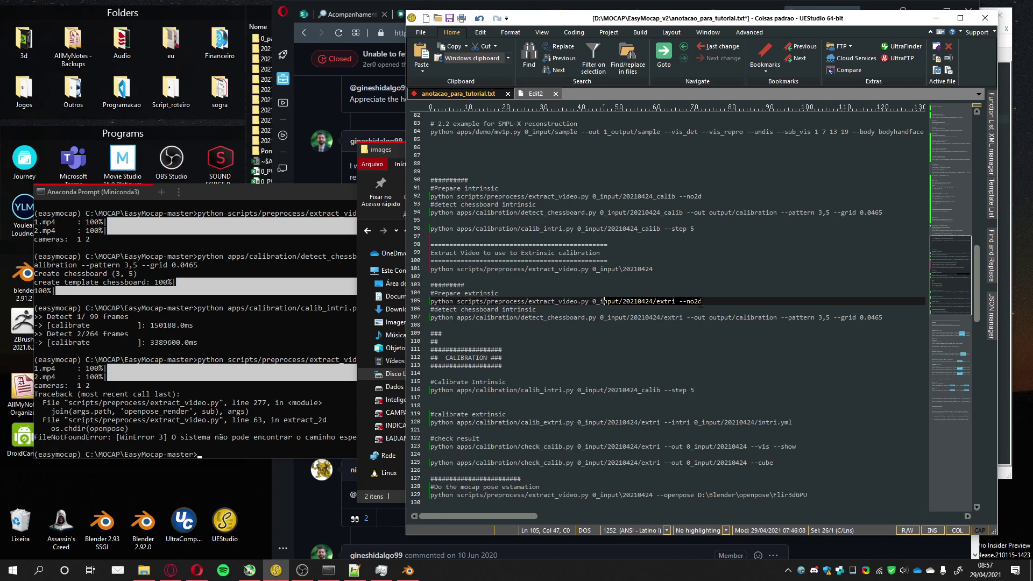
{"action": "left_click", "coordinate": [711, 300]}
{"action": "left_click_drag", "start_coordinate": [593, 301], "coordinate": [689, 301]}
{"action": "left_click", "coordinate": [894, 318]}
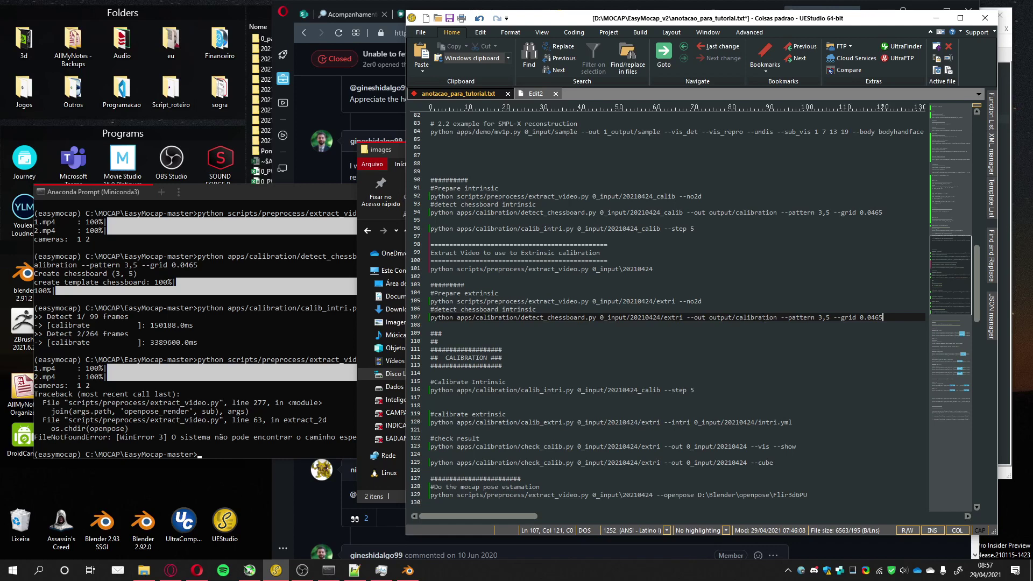
{"action": "key", "text": "shift+Home"}
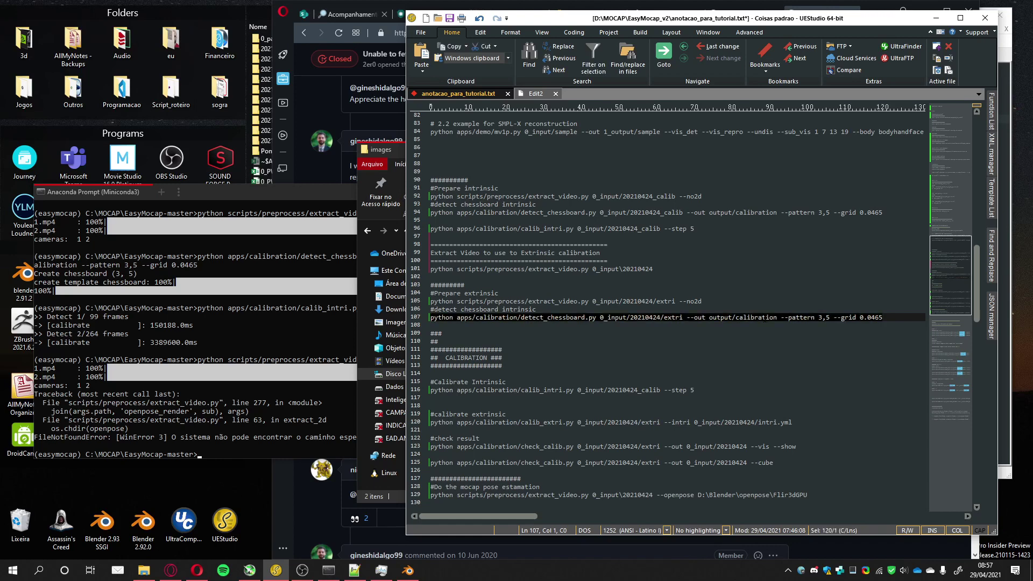
{"action": "key", "text": "ctrl+c"}
- Paste and run the copied extrinsic chessboard detection command in the Anaconda Prompt
{"action": "left_click", "coordinate": [238, 337]}
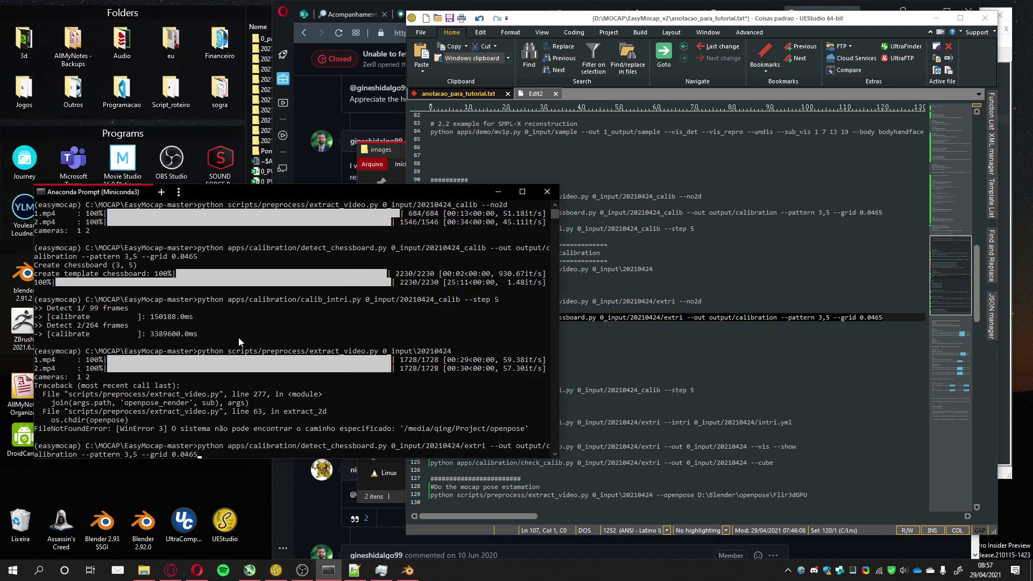
{"action": "key", "text": "ctrl+v"}
{"action": "key", "text": "Return"}
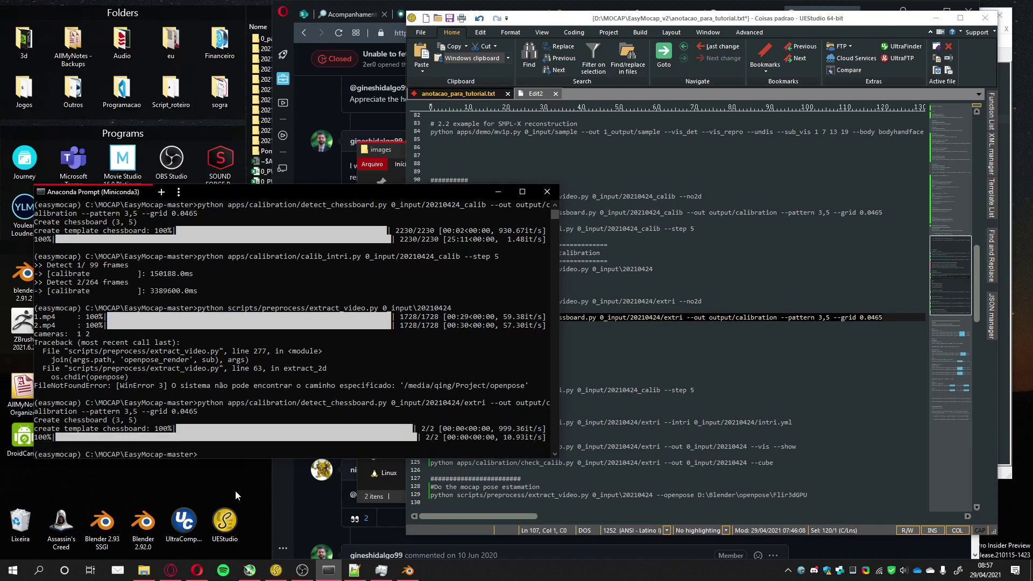
- Switch to File Explorer and examine the detection output in the extri/chessboard/1 folder
{"action": "left_click", "coordinate": [391, 150]}
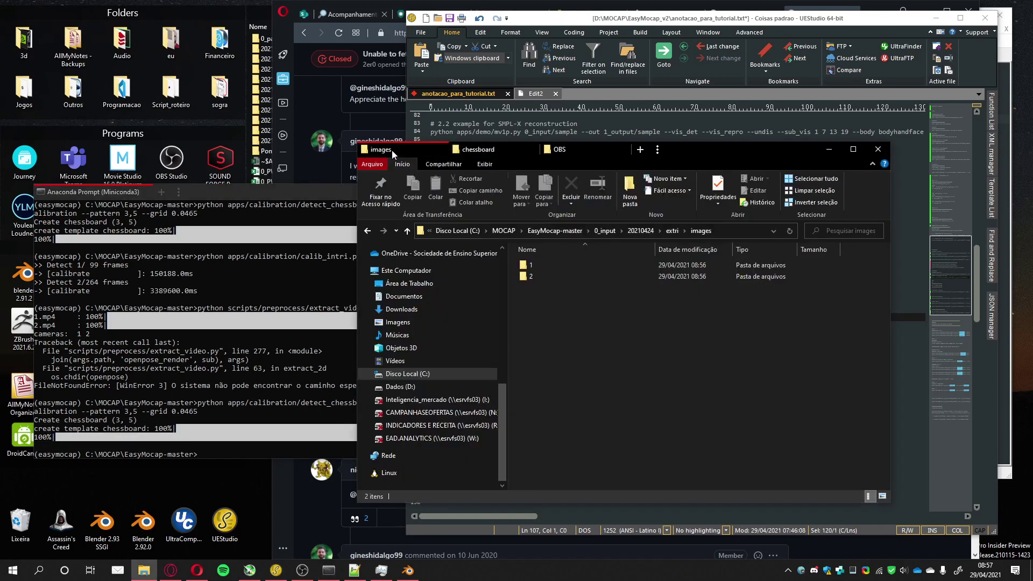
{"action": "left_click", "coordinate": [672, 231]}
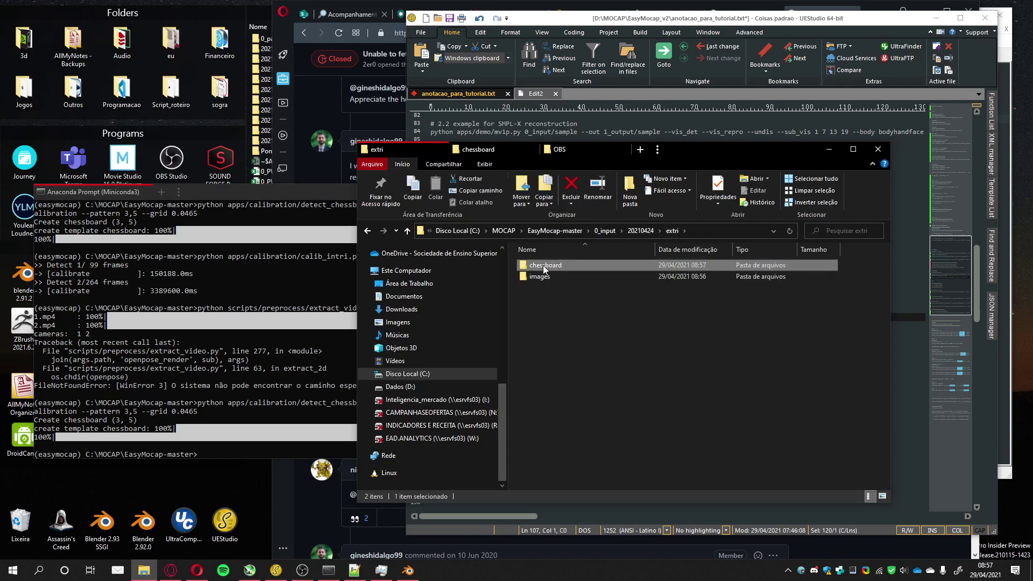
{"action": "double_click", "coordinate": [544, 266]}
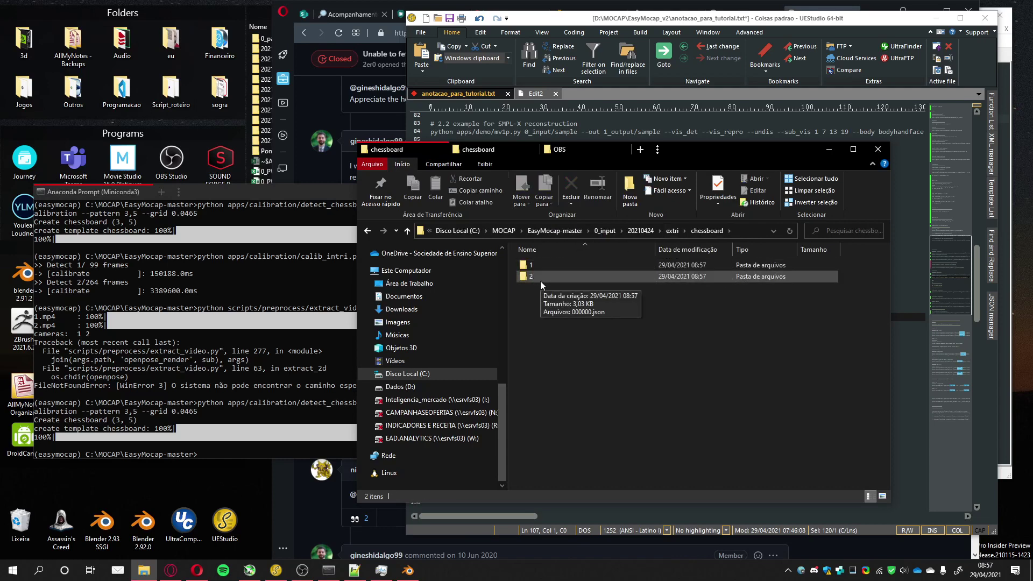
{"action": "left_click", "coordinate": [542, 265]}
{"action": "double_click", "coordinate": [542, 265]}
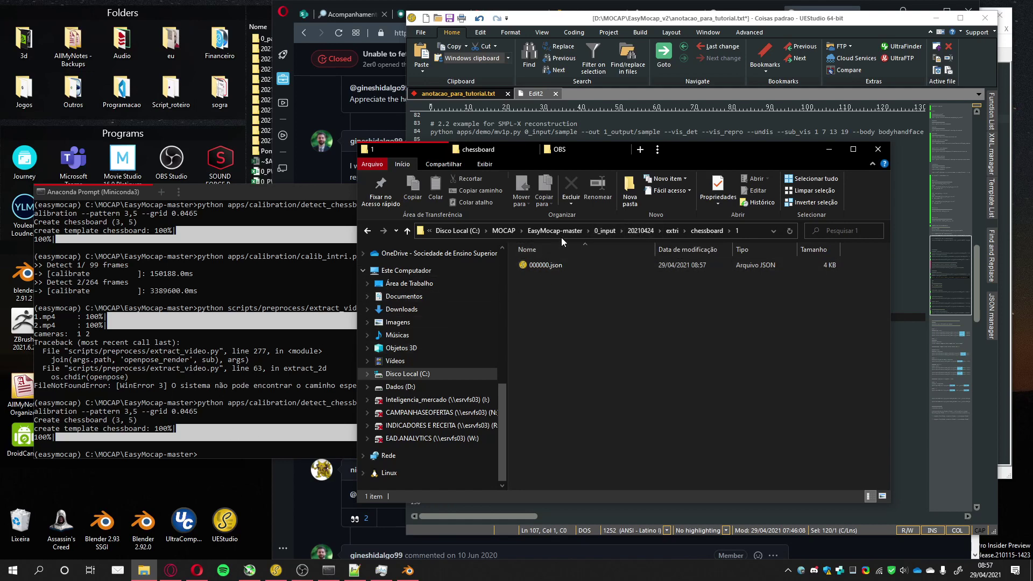
- Open the camera 1 folder at output/calibration/0_input/20210424/extri/images in EasyMocap-master
{"action": "left_click", "coordinate": [574, 230]}
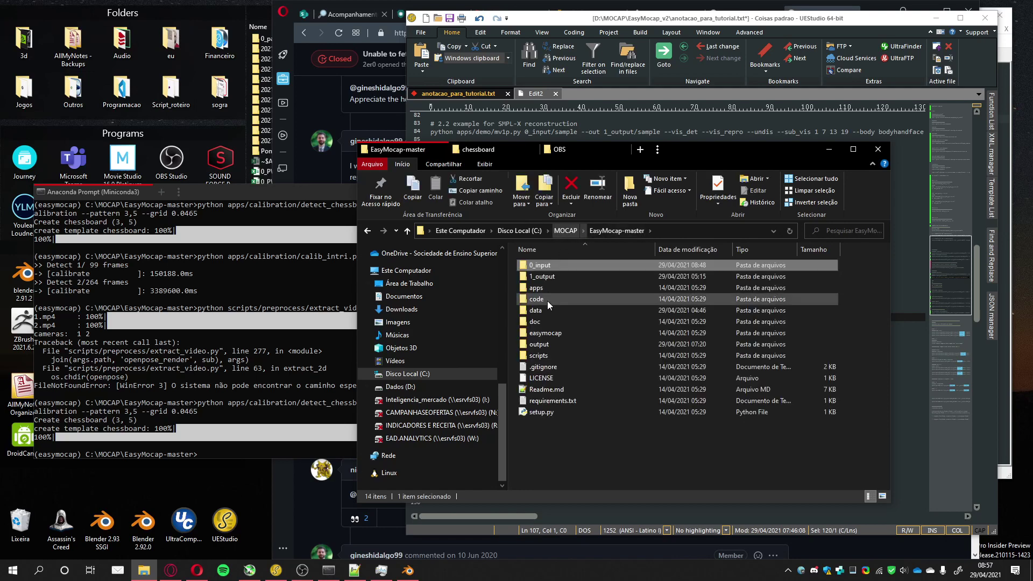
{"action": "double_click", "coordinate": [538, 345]}
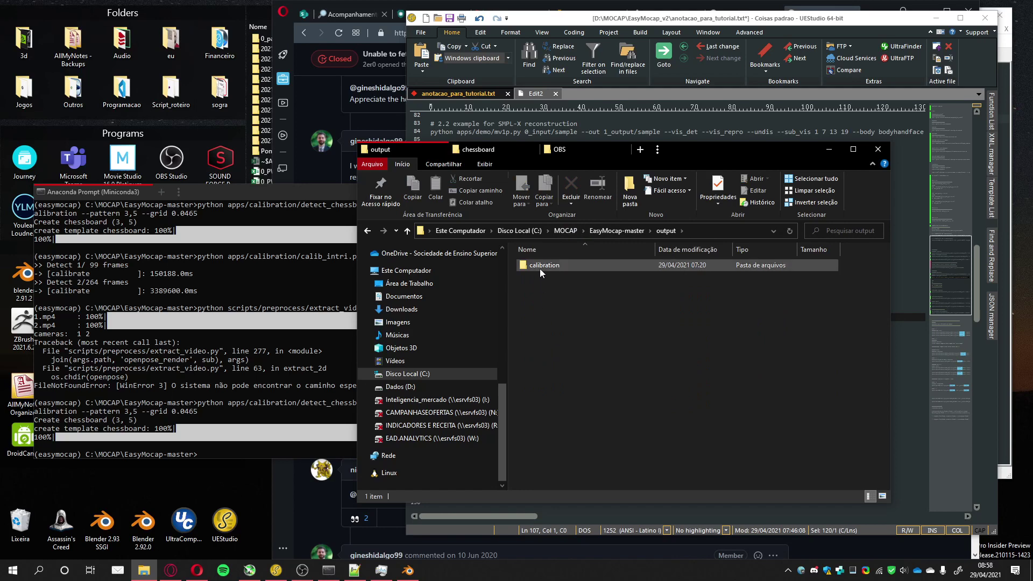
{"action": "double_click", "coordinate": [533, 265]}
{"action": "double_click", "coordinate": [532, 265]}
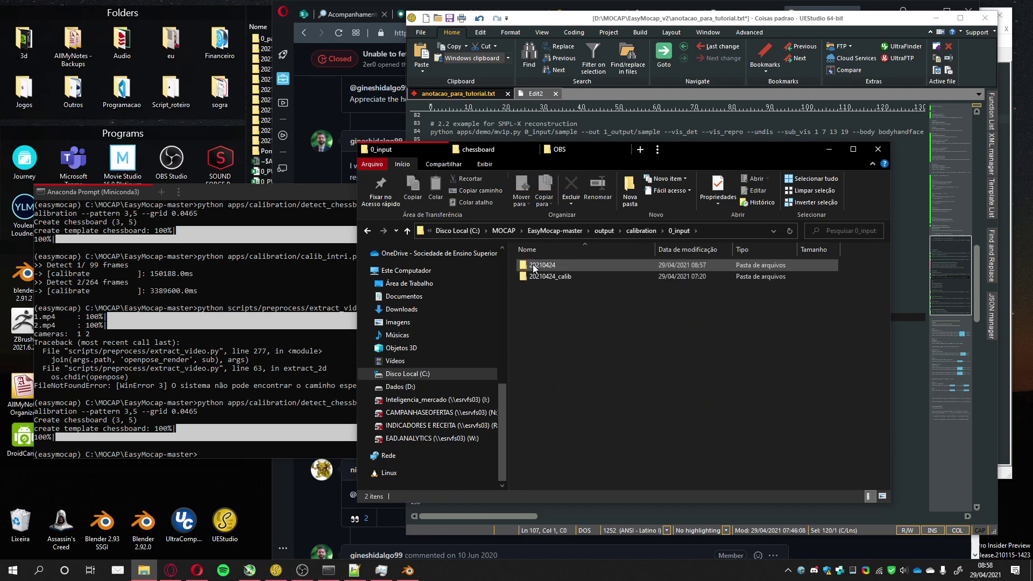
{"action": "double_click", "coordinate": [544, 267]}
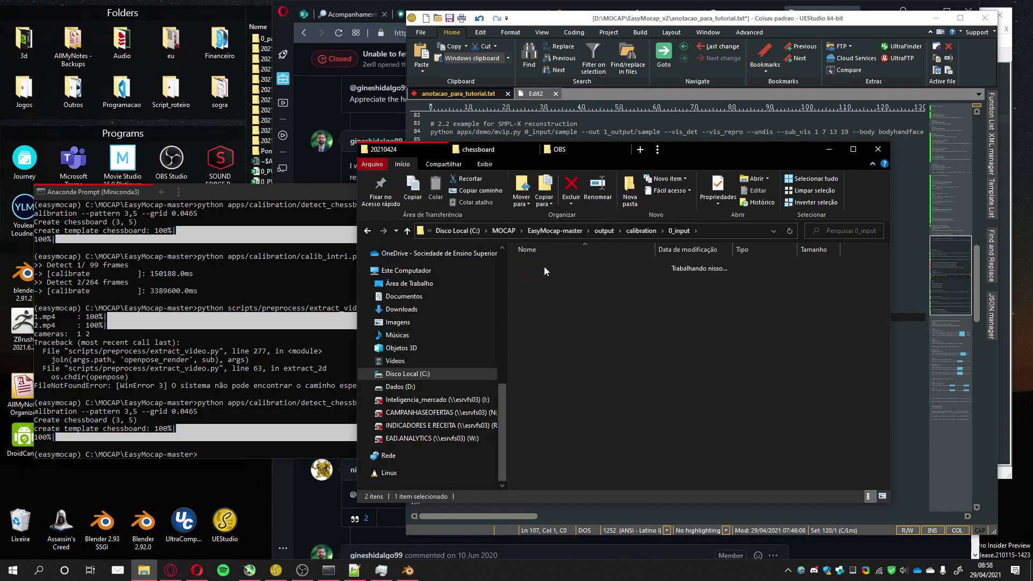
{"action": "double_click", "coordinate": [541, 265]}
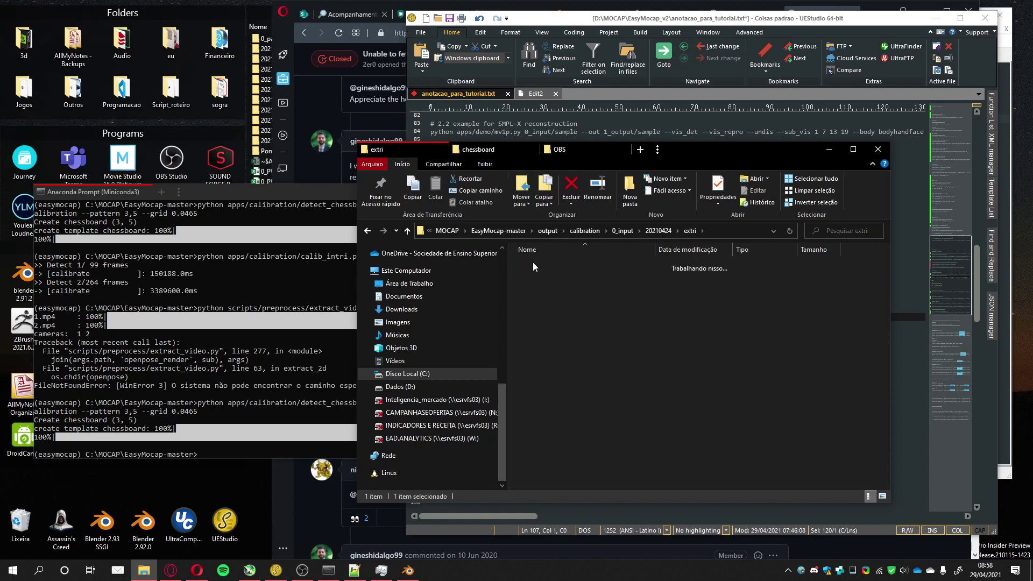
{"action": "double_click", "coordinate": [540, 263]}
{"action": "double_click", "coordinate": [535, 263]}
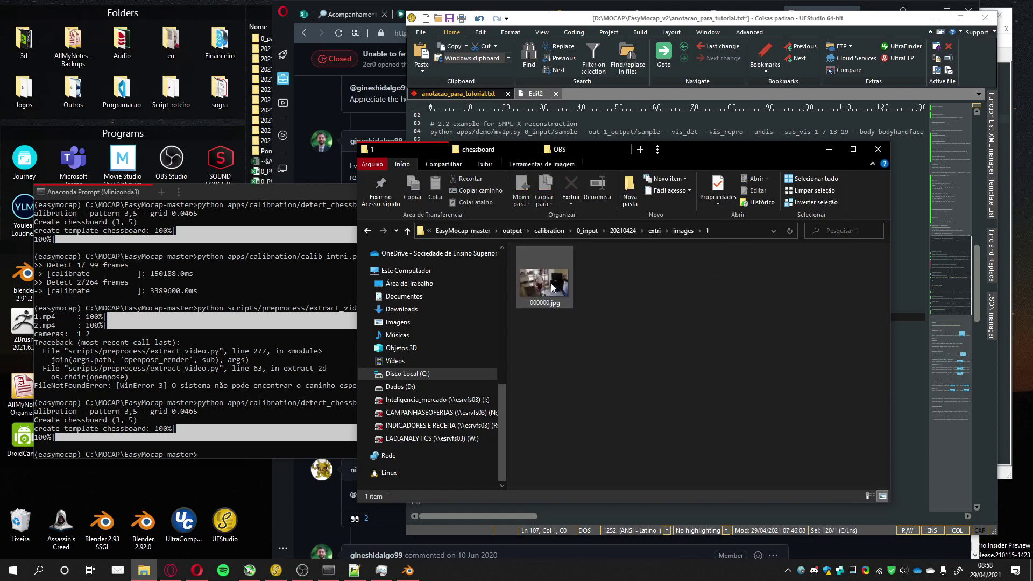
- Examine the detected chessboard corners up close in camera 1's 000000.jpg, and close the image viewer
{"action": "double_click", "coordinate": [551, 283]}
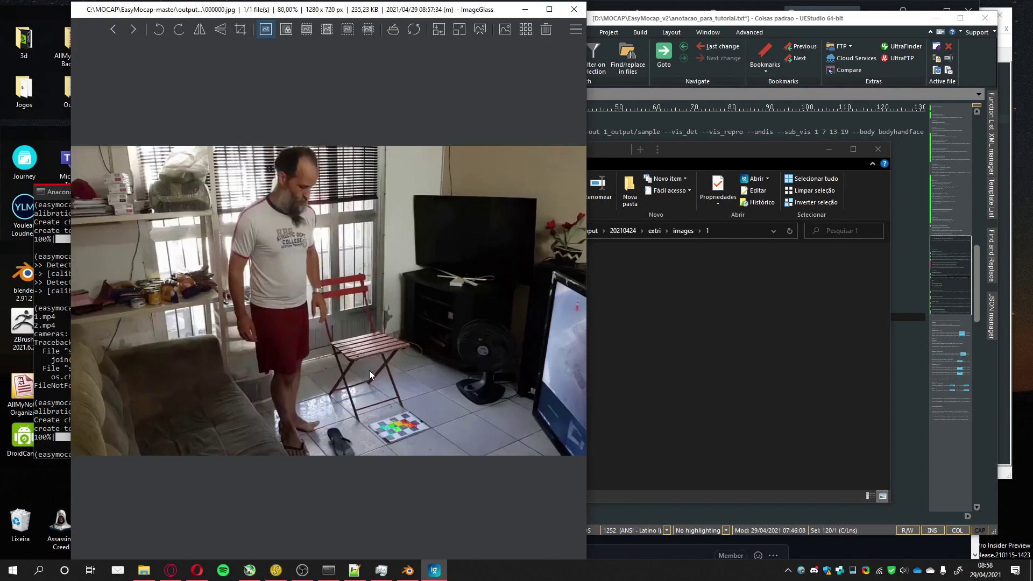
{"action": "scroll", "coordinate": [369, 371], "scroll_direction": "up", "scroll_amount": 10}
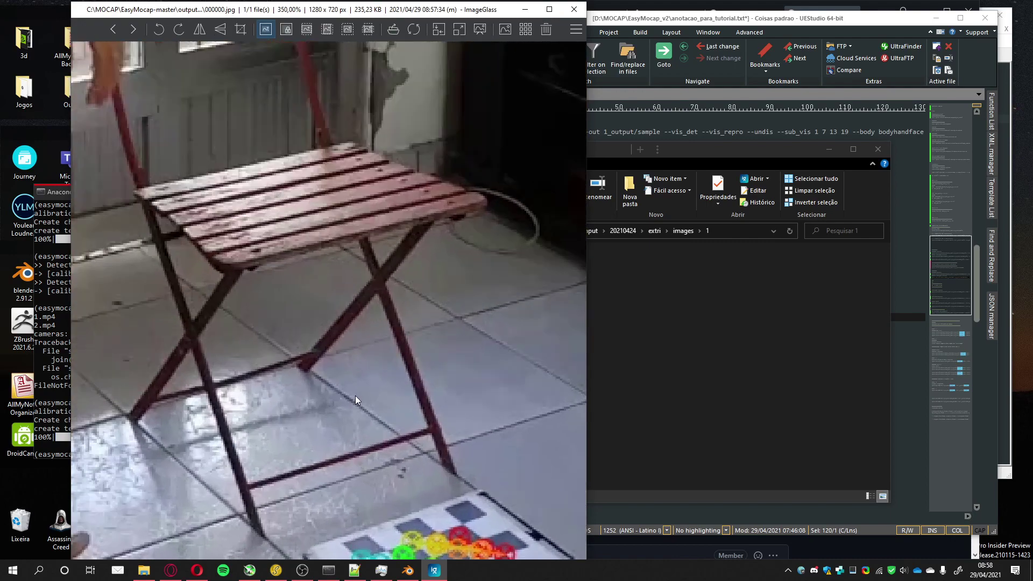
{"action": "left_click_drag", "start_coordinate": [373, 459], "coordinate": [318, 267]}
{"action": "scroll", "coordinate": [385, 330], "scroll_direction": "up", "scroll_amount": 5}
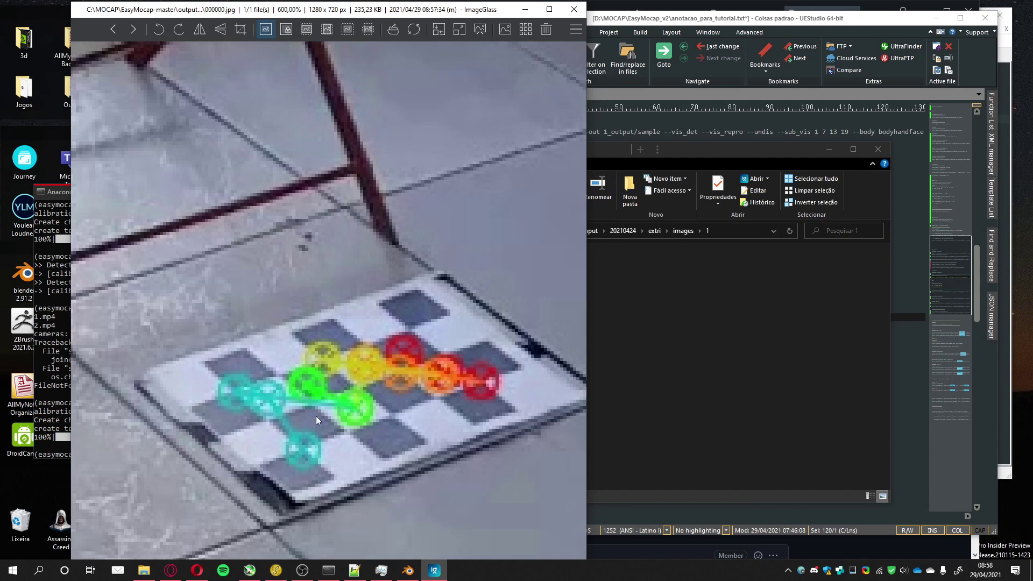
{"action": "left_click_drag", "start_coordinate": [392, 397], "coordinate": [355, 342]}
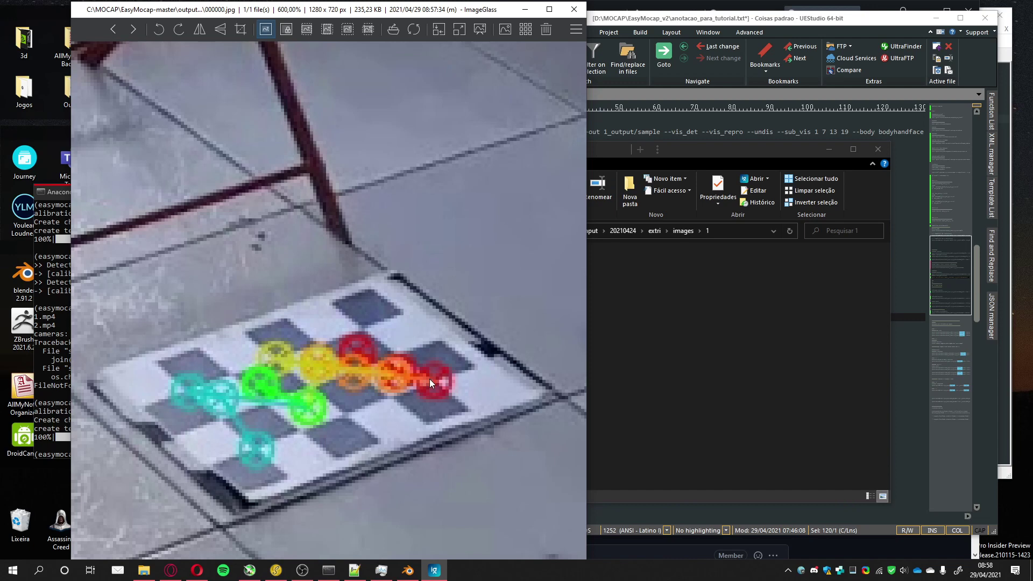
{"action": "left_click", "coordinate": [573, 11]}
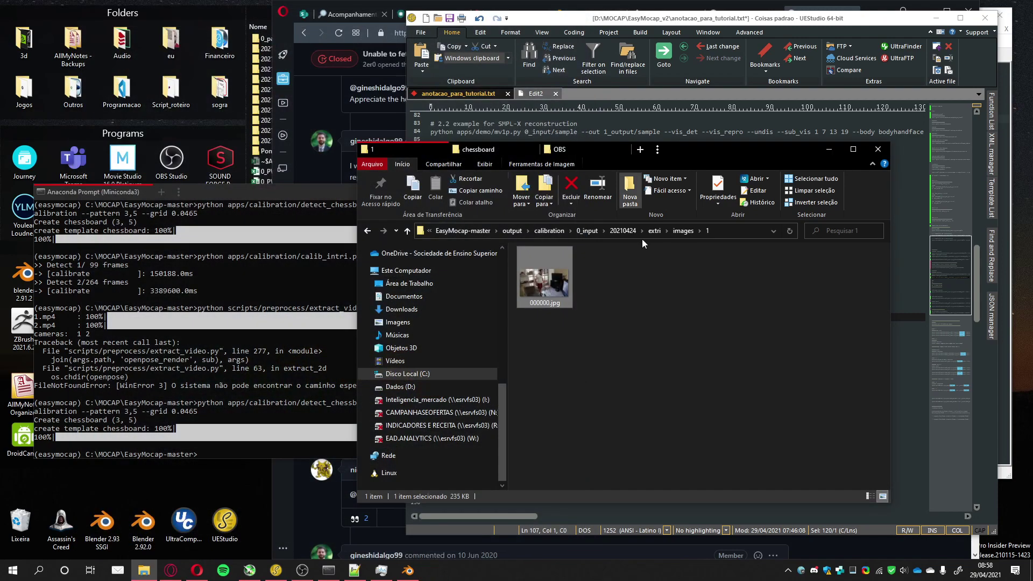
- Examine the detected chessboard corners in camera 2's 000000.jpg, and return to the images folder
{"action": "left_click", "coordinate": [682, 231]}
{"action": "double_click", "coordinate": [526, 280]}
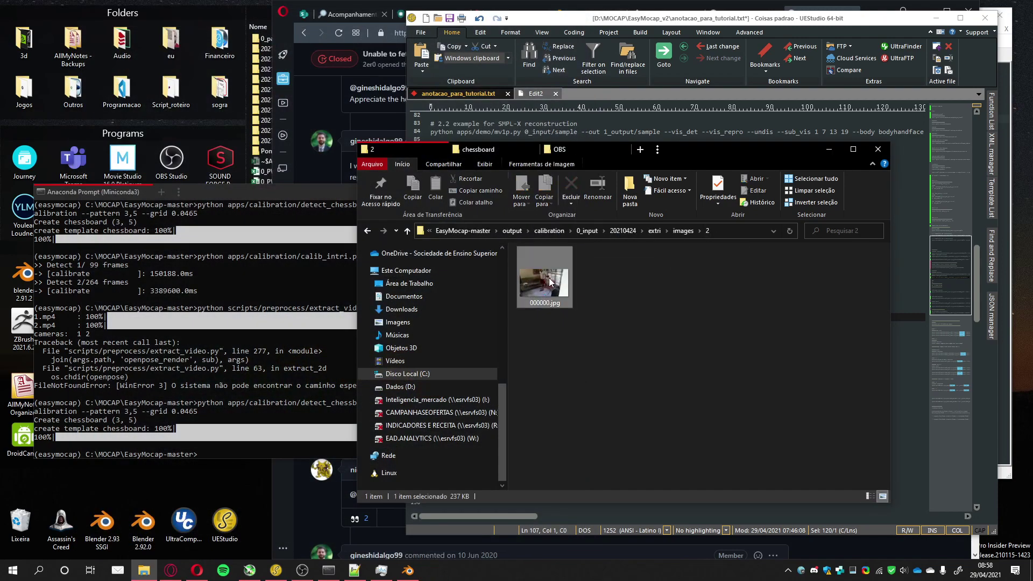
{"action": "double_click", "coordinate": [545, 282]}
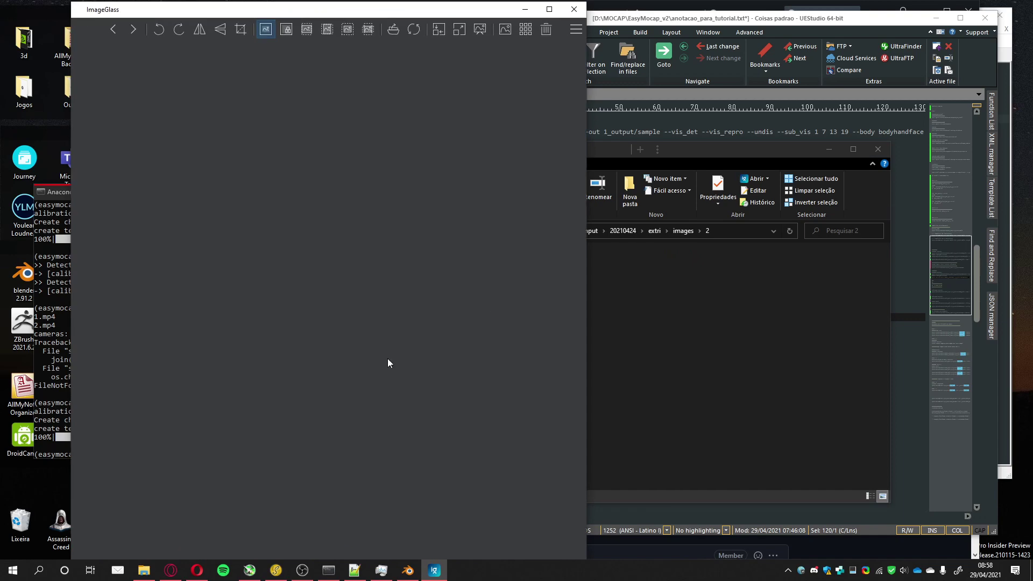
{"action": "scroll", "coordinate": [314, 429], "scroll_direction": "up", "scroll_amount": 6}
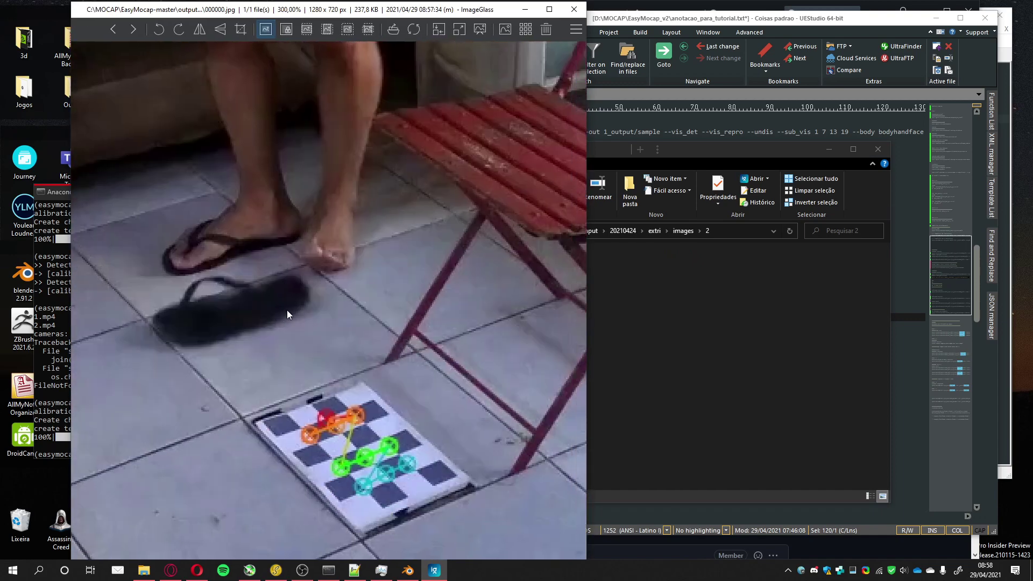
{"action": "scroll", "coordinate": [292, 431], "scroll_direction": "up", "scroll_amount": 2}
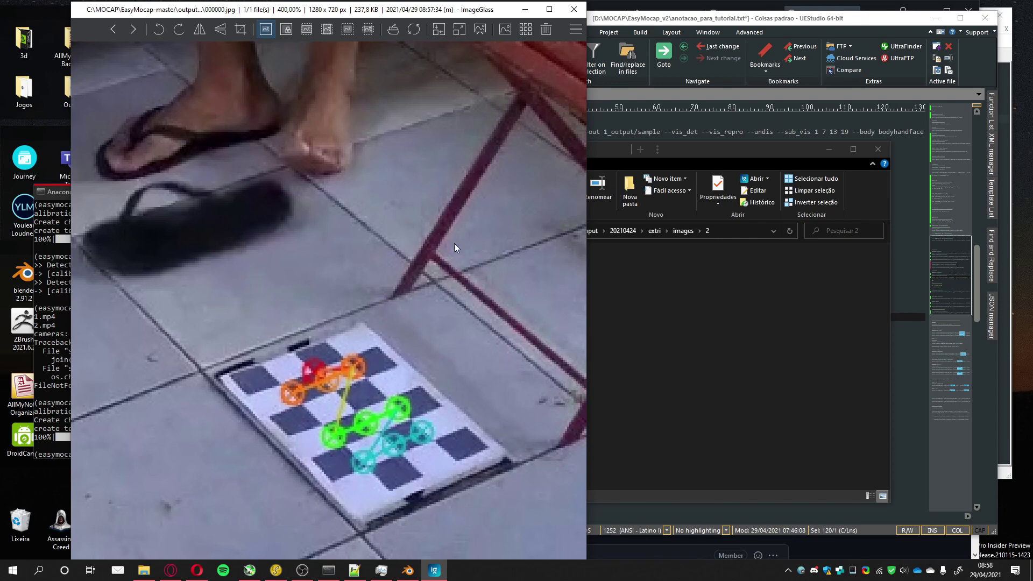
{"action": "left_click", "coordinate": [573, 12]}
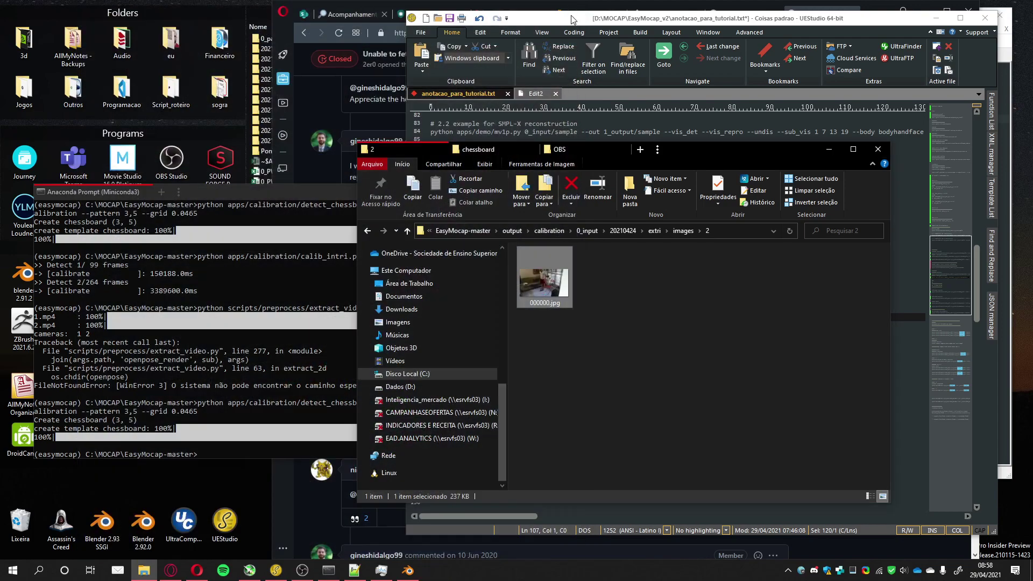
{"action": "left_click", "coordinate": [683, 231]}
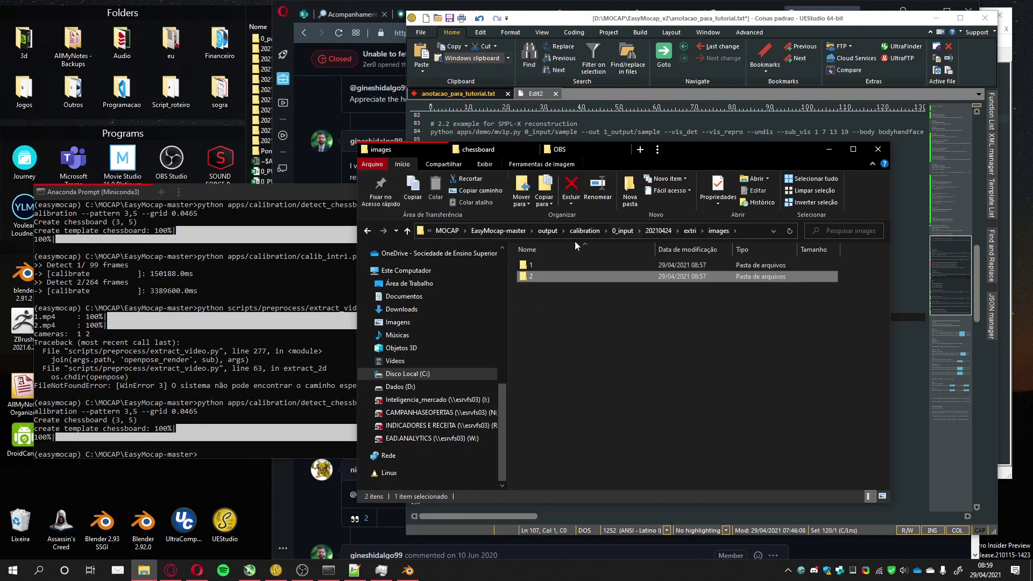
- Switch to the UEStudio notes and copy the calib_extri.py command for 0_input/20210424/extri with --intri 0_input/20210424/intri.yml
{"action": "left_click", "coordinate": [729, 31]}
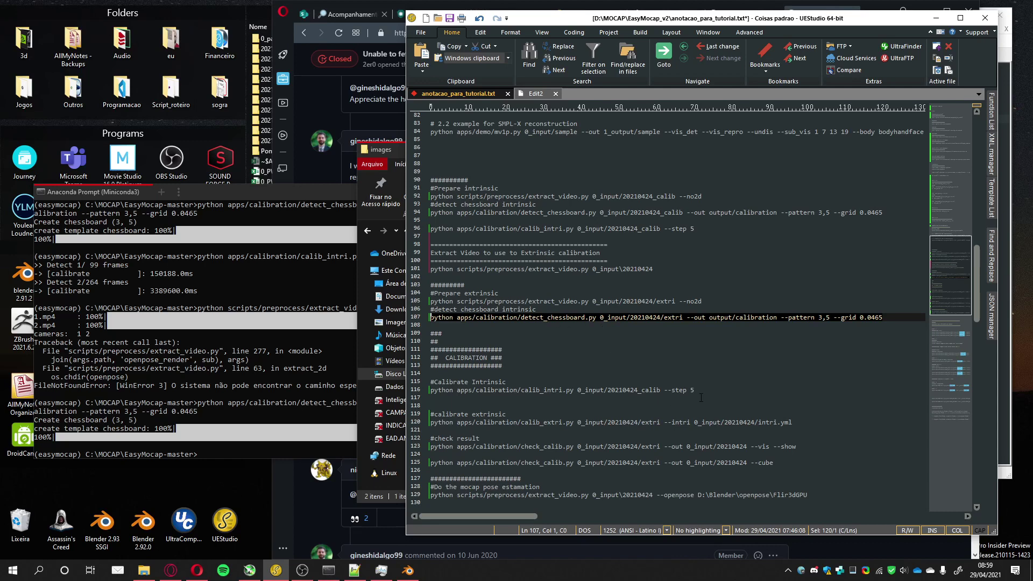
{"action": "scroll", "coordinate": [678, 412], "scroll_direction": "down", "scroll_amount": 2}
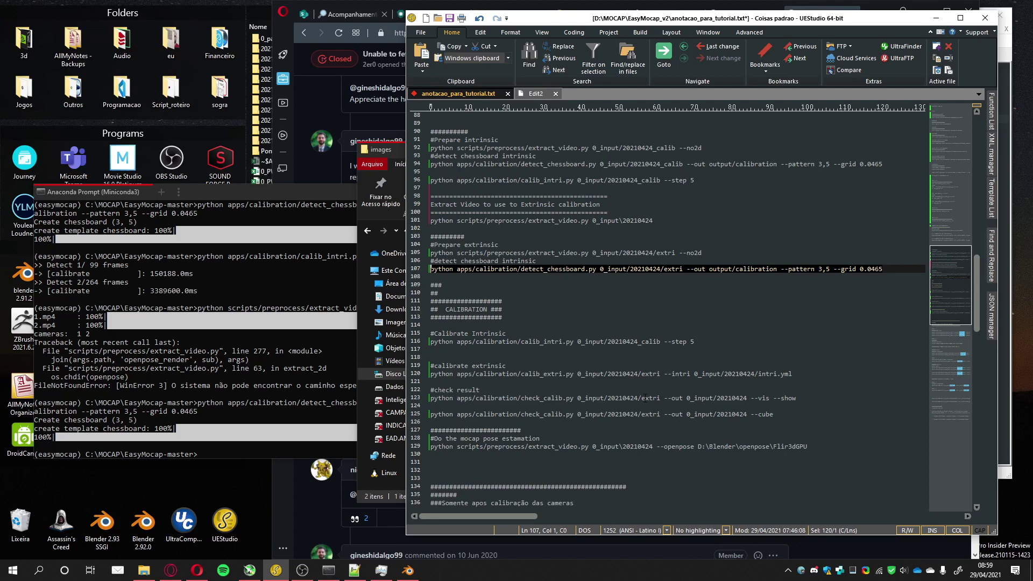
{"action": "left_click", "coordinate": [635, 377]}
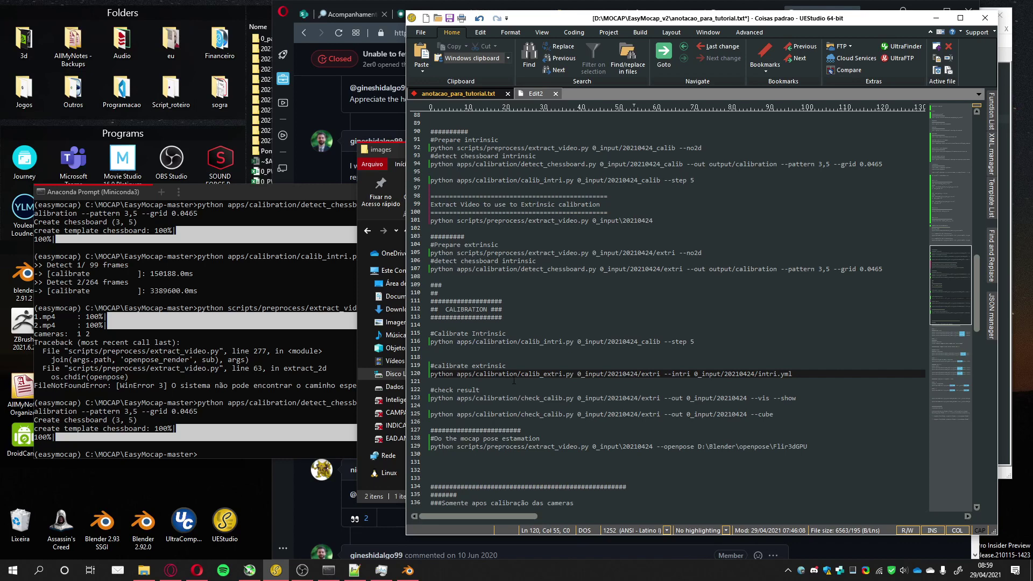
{"action": "key", "text": "End"}
{"action": "key", "text": "shift+Home"}
{"action": "key", "text": "ctrl+c"}
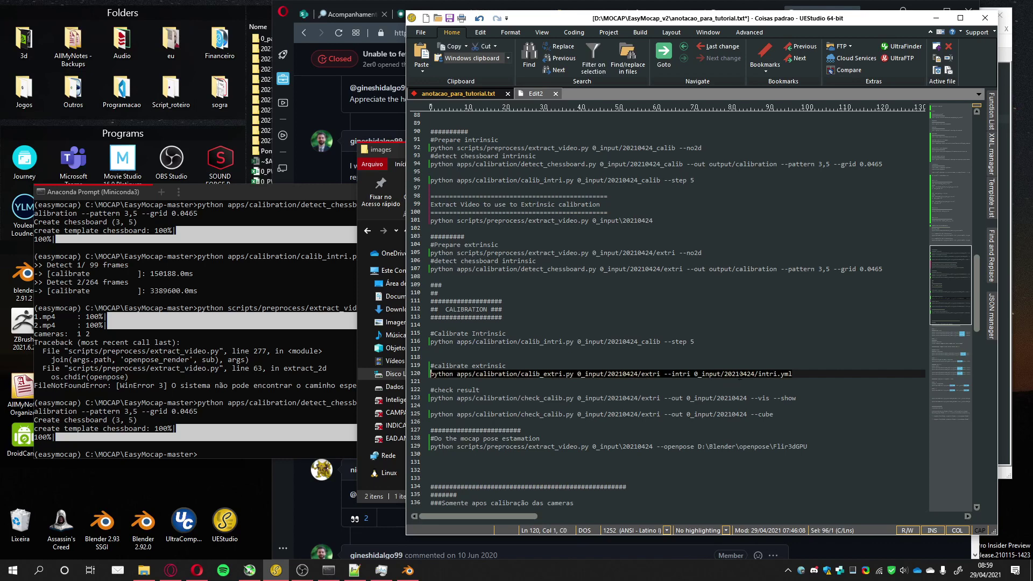
- Paste and run the copied extrinsic calibration command in the Anaconda Prompt
{"action": "left_click", "coordinate": [249, 352]}
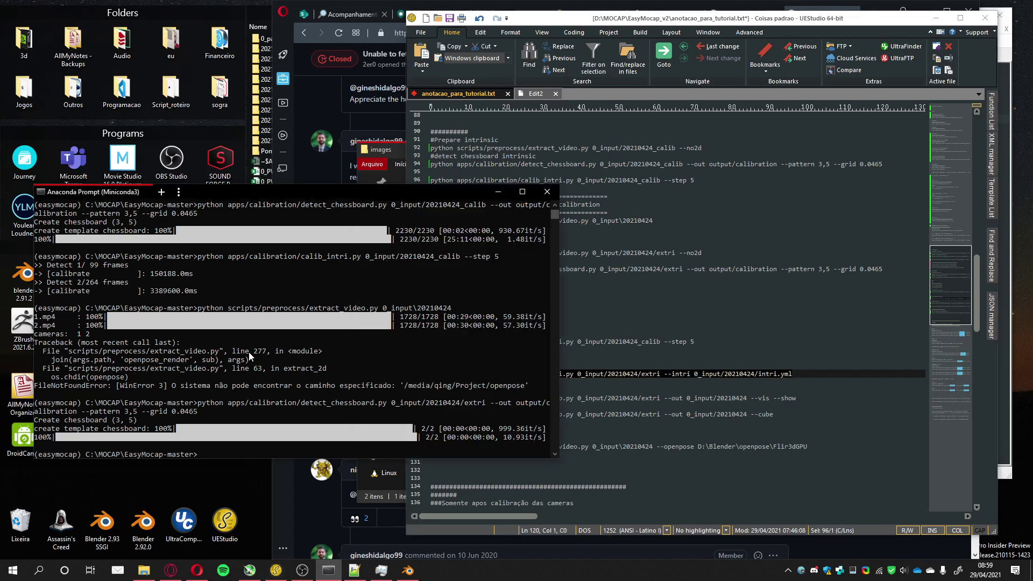
{"action": "key", "text": "ctrl+v"}
{"action": "key", "text": "Return"}
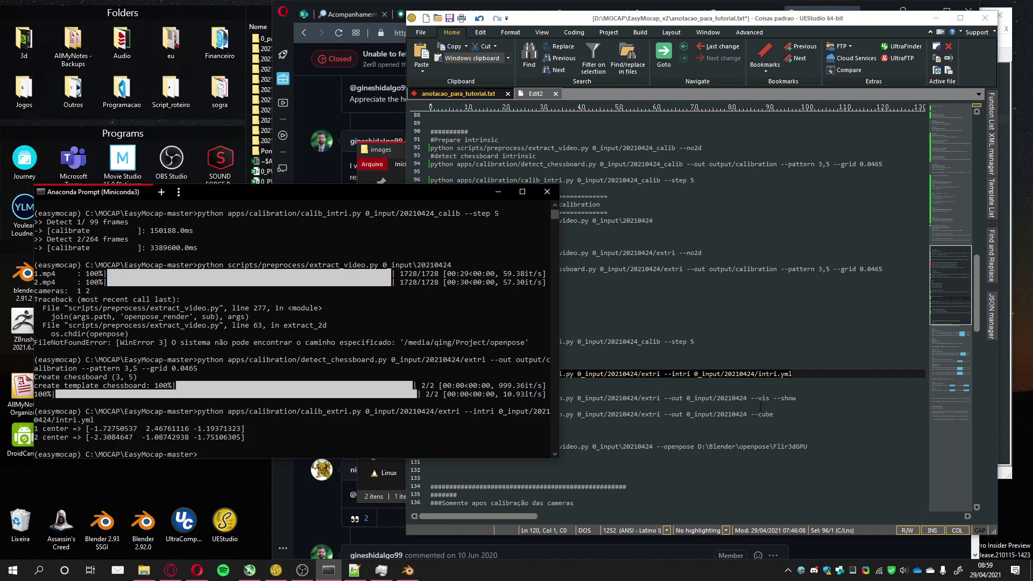
- Copy the check_calib.py command with --vis --show from the notes, run it in the Anaconda Prompt, and step through both camera views
{"action": "left_click", "coordinate": [803, 401]}
{"action": "key", "text": "shift+Home"}
{"action": "key", "text": "ctrl+c"}
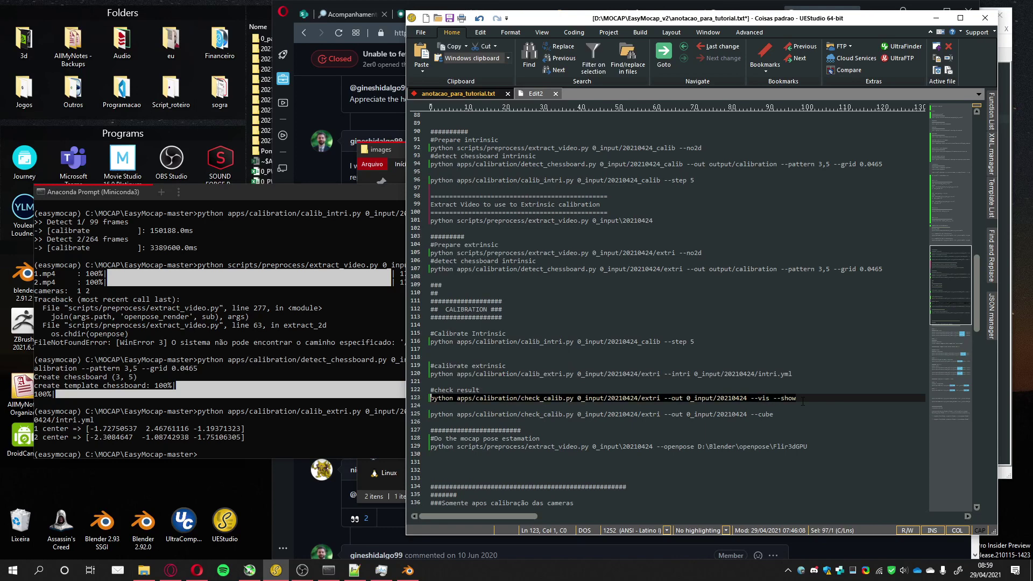
{"action": "left_click", "coordinate": [302, 388]}
{"action": "key", "text": "ctrl+v"}
{"action": "key", "text": "Return"}
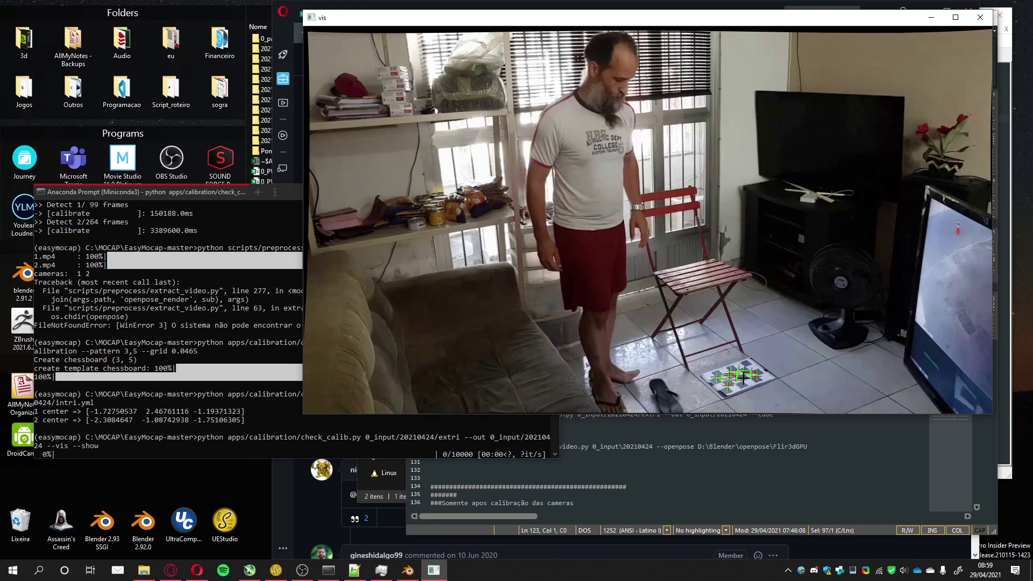
{"action": "key", "text": "space"}
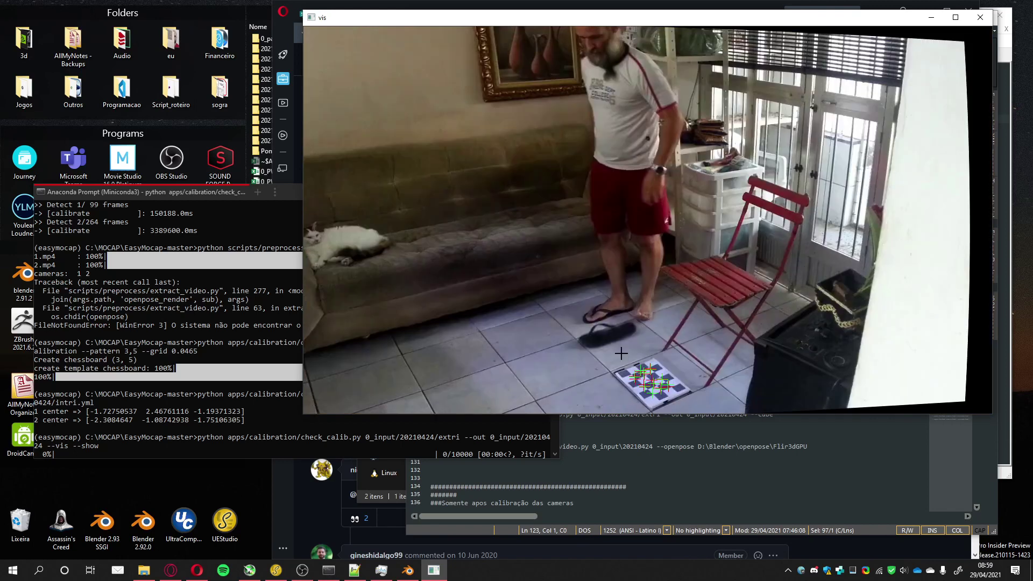
{"action": "key", "text": "space"}
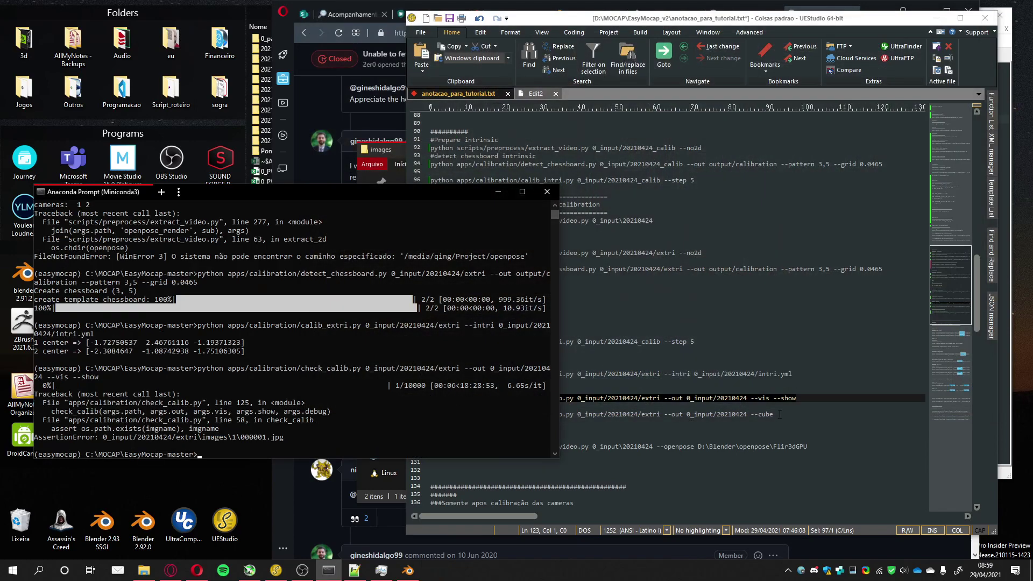
- Run the notes' check_calib.py command with --cube in the Anaconda Prompt, inspect the cube in both camera views, and quit the preview
{"action": "left_click", "coordinate": [779, 415]}
{"action": "triple_click", "coordinate": [779, 415]}
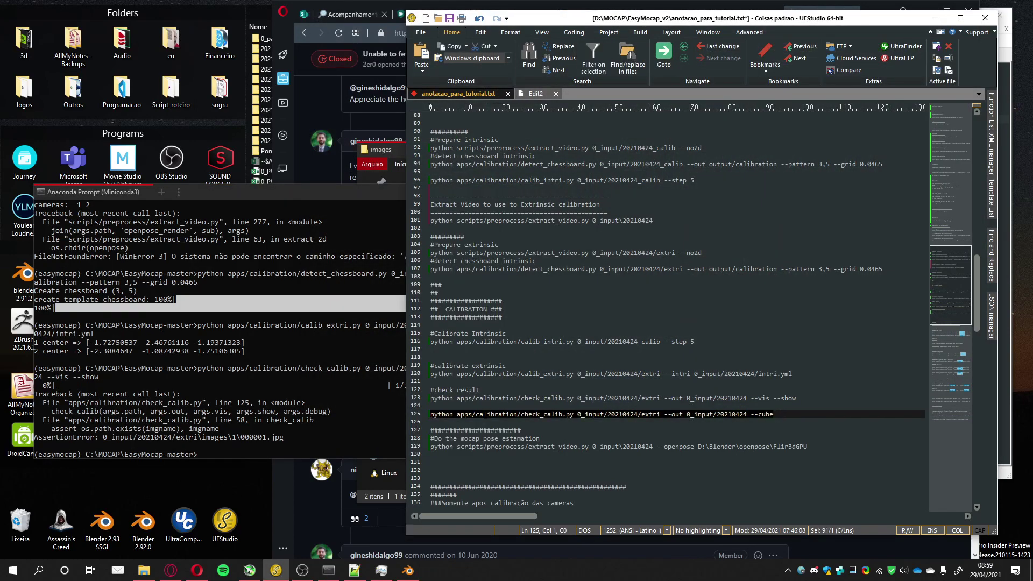
{"action": "left_click", "coordinate": [264, 379]}
{"action": "type", "text": "python apps/calibration/check_calib.py 0_input/20210424/extri --out 0_input/20210424 --cube"}
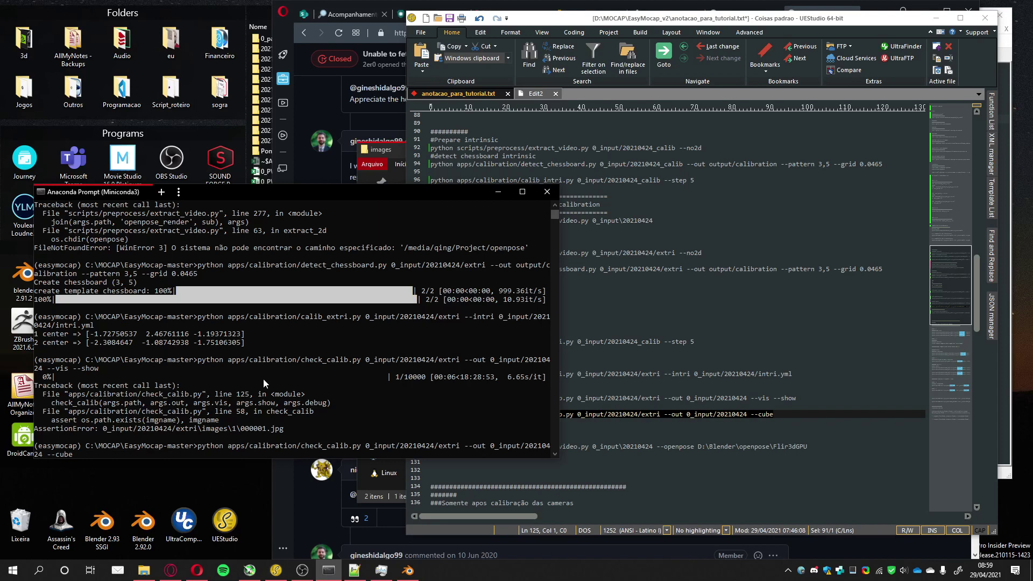
{"action": "key", "text": "Return"}
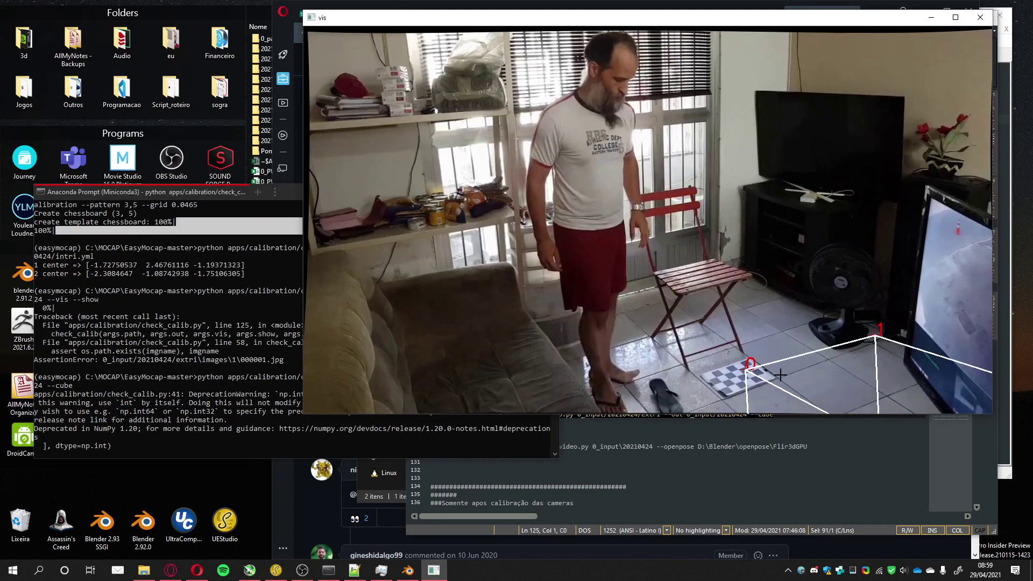
{"action": "key", "text": "space"}
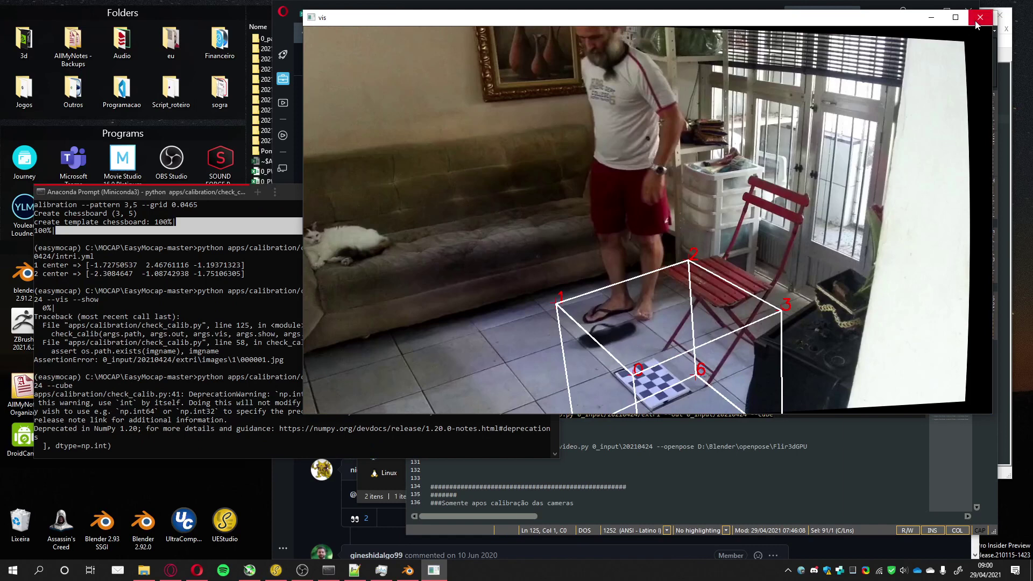
{"action": "key", "text": "q"}
{"action": "left_click", "coordinate": [757, 340]}
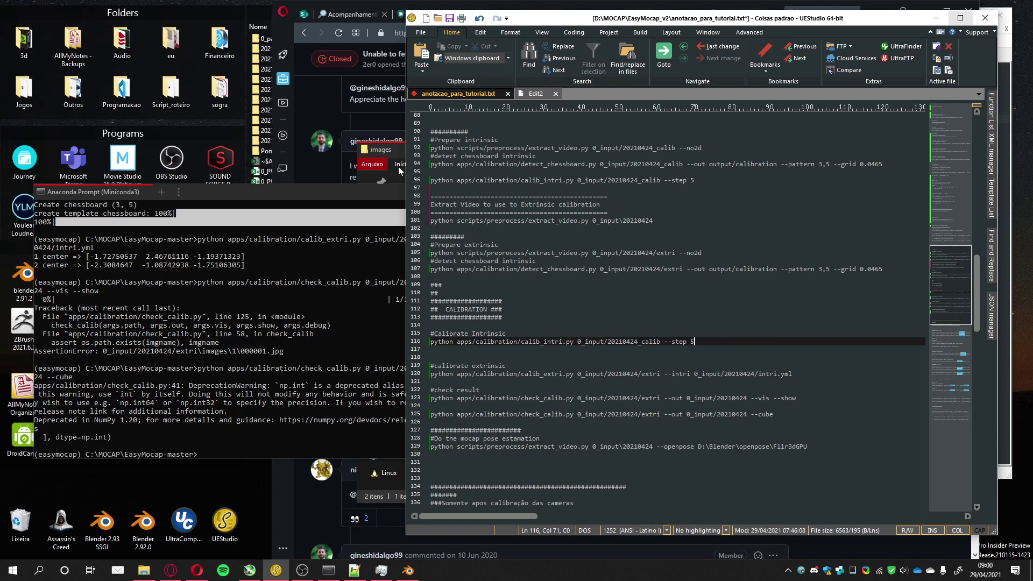
{"action": "left_click", "coordinate": [398, 152]}
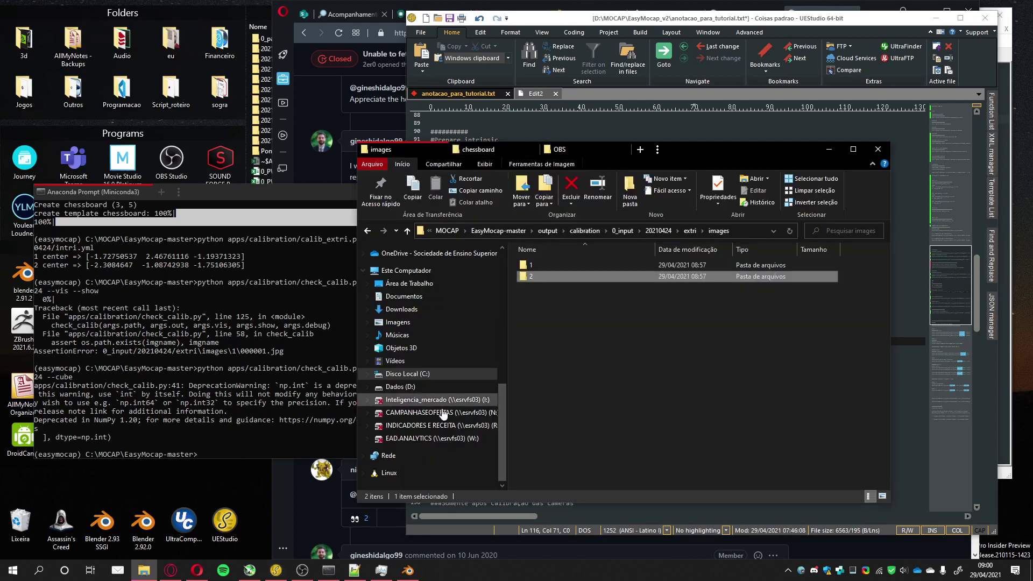
{"action": "left_click", "coordinate": [311, 572]}
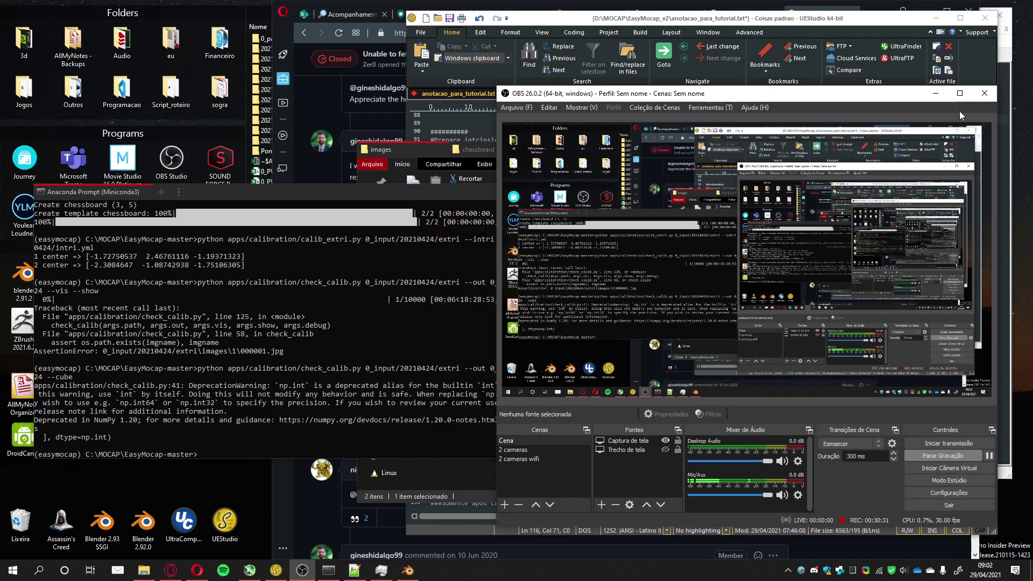
{"action": "left_click", "coordinate": [936, 93]}
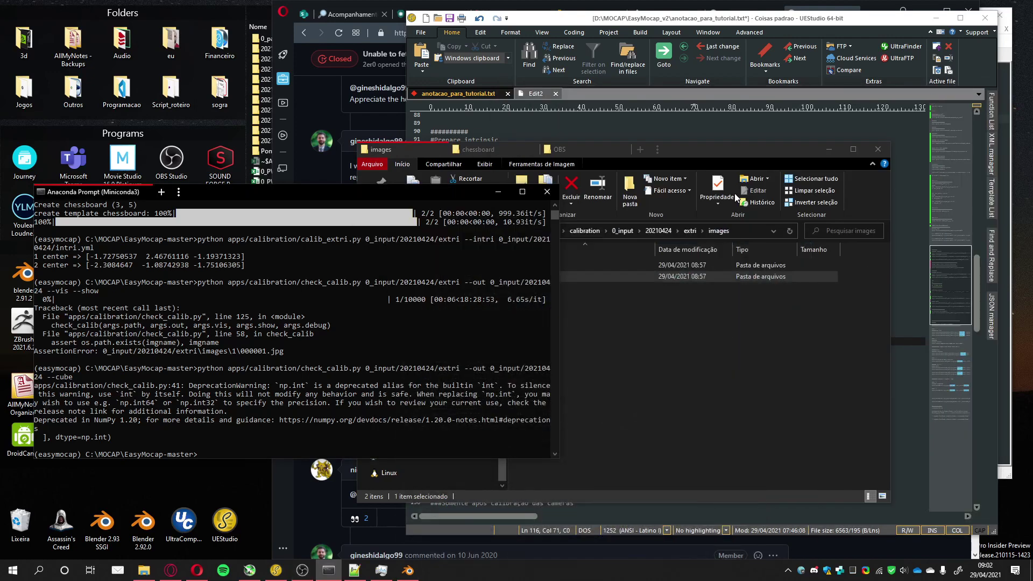
- From the extract_video.py line in the UEStudio notes, switch to File Explorer, open C:\MOCAP\openpose, and copy its path
{"action": "left_click", "coordinate": [778, 20]}
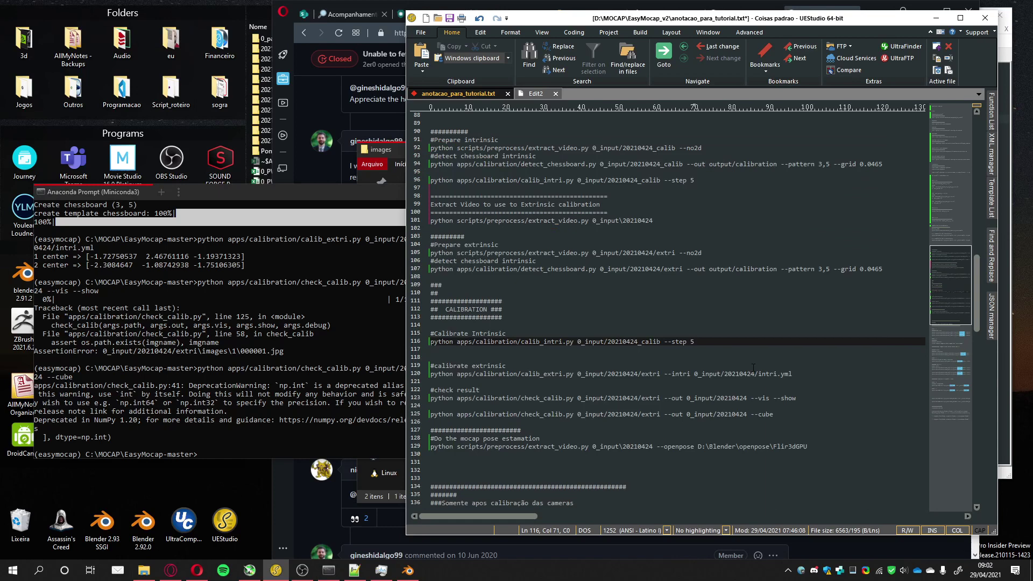
{"action": "left_click", "coordinate": [813, 446]}
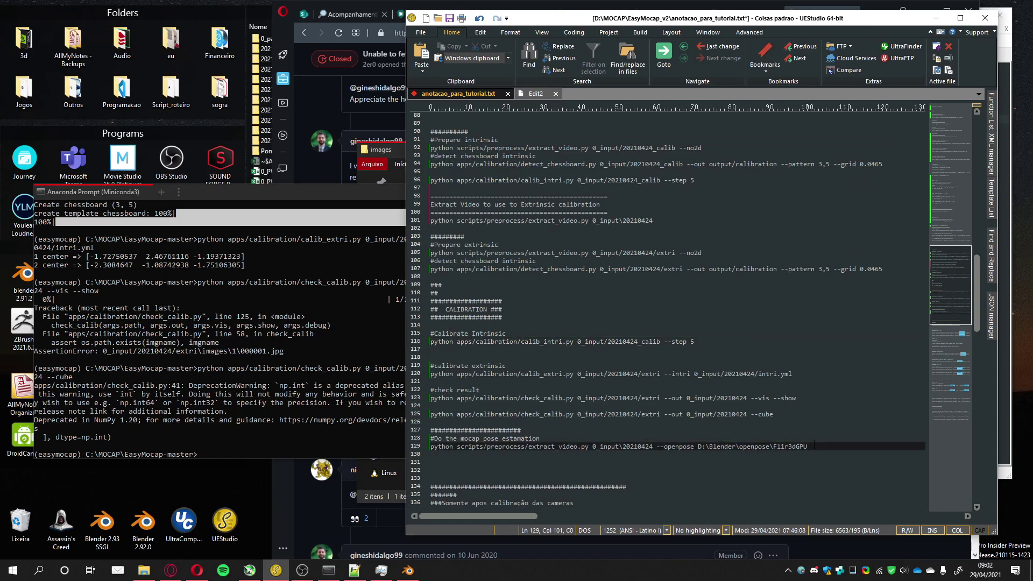
{"action": "key", "text": "shift+Home"}
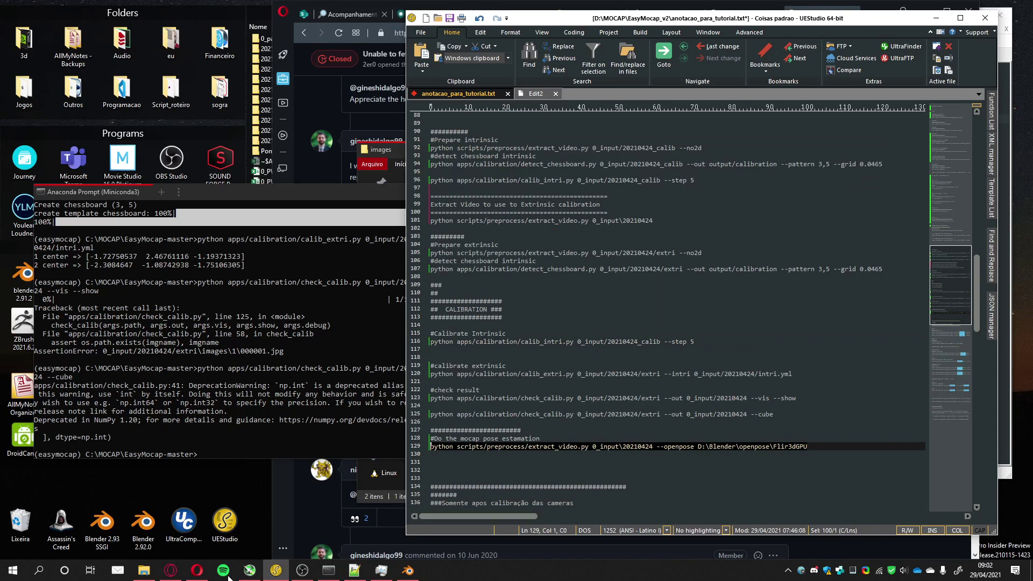
{"action": "left_click", "coordinate": [144, 571]}
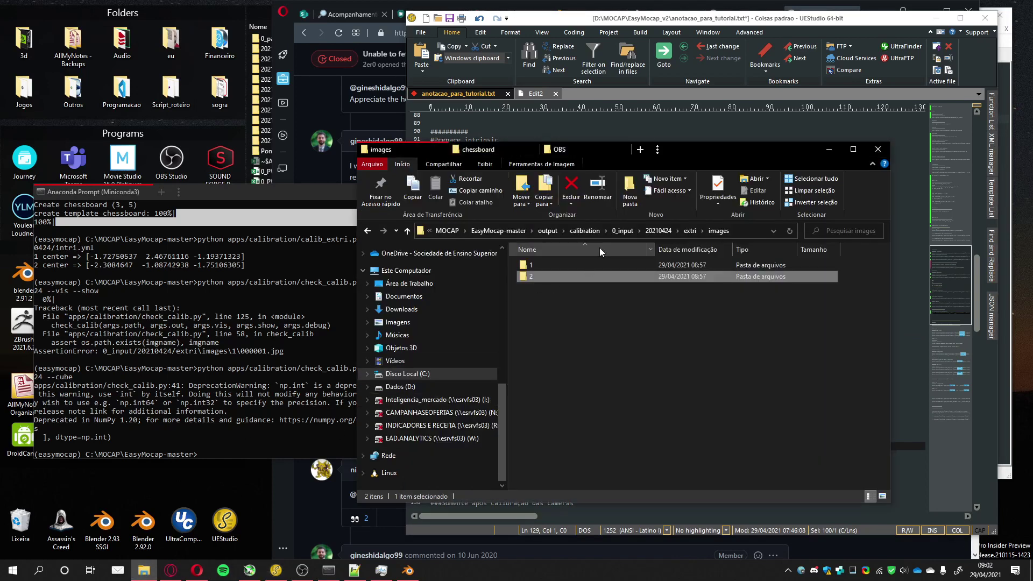
{"action": "left_click", "coordinate": [511, 231]}
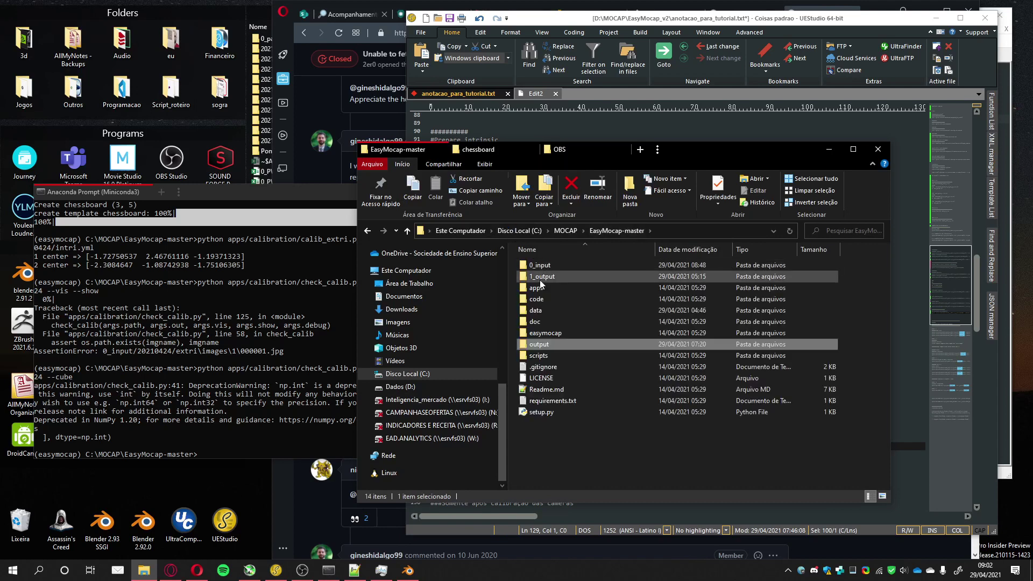
{"action": "left_click", "coordinate": [563, 232]}
{"action": "double_click", "coordinate": [541, 311]}
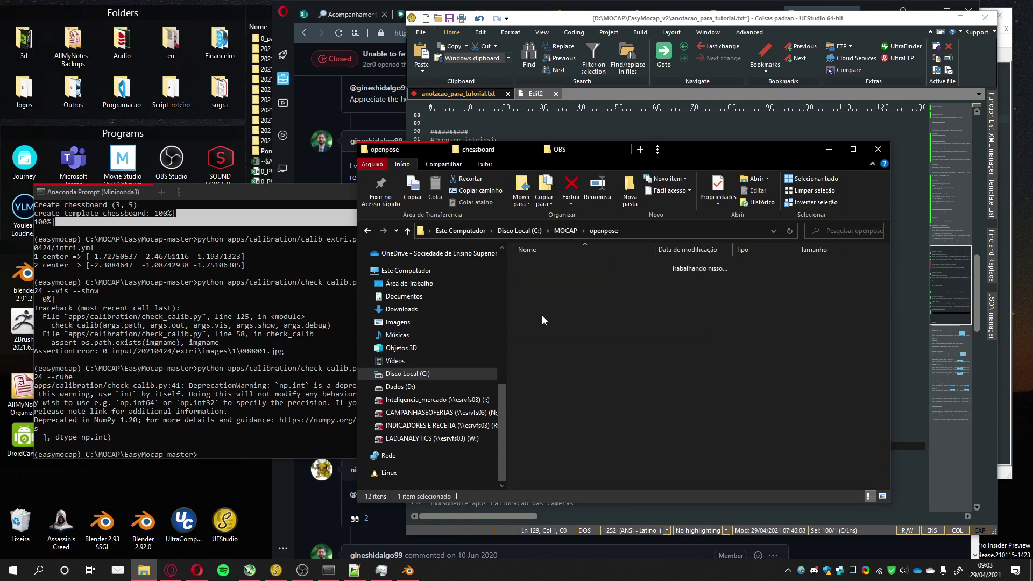
{"action": "left_click", "coordinate": [661, 232]}
{"action": "key", "text": "ctrl+c"}
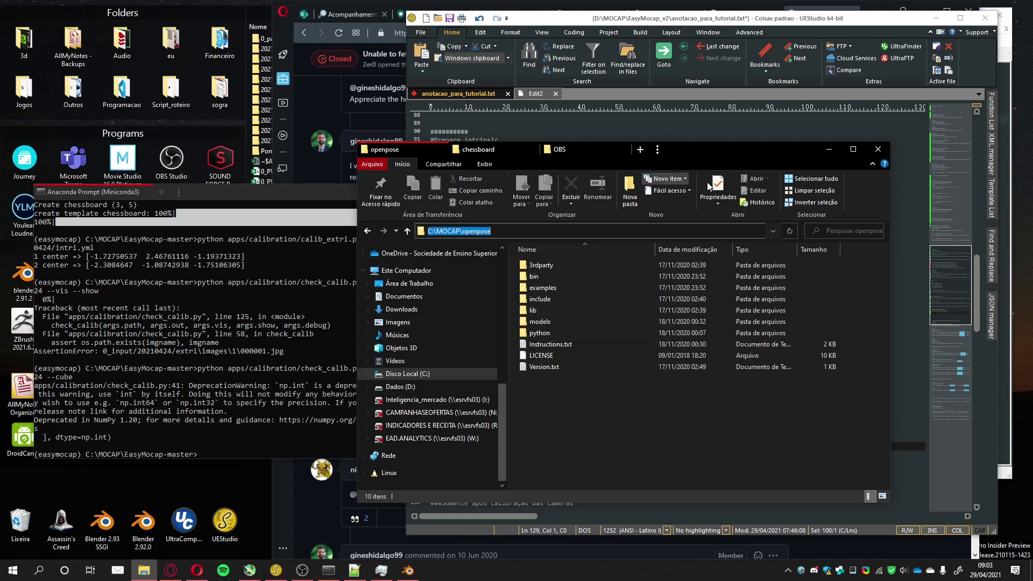
- In the UEStudio notes, replace the --openpose path of the mocap pose estimation command with C:\MOCAP\openpose
{"action": "left_click", "coordinate": [816, 123]}
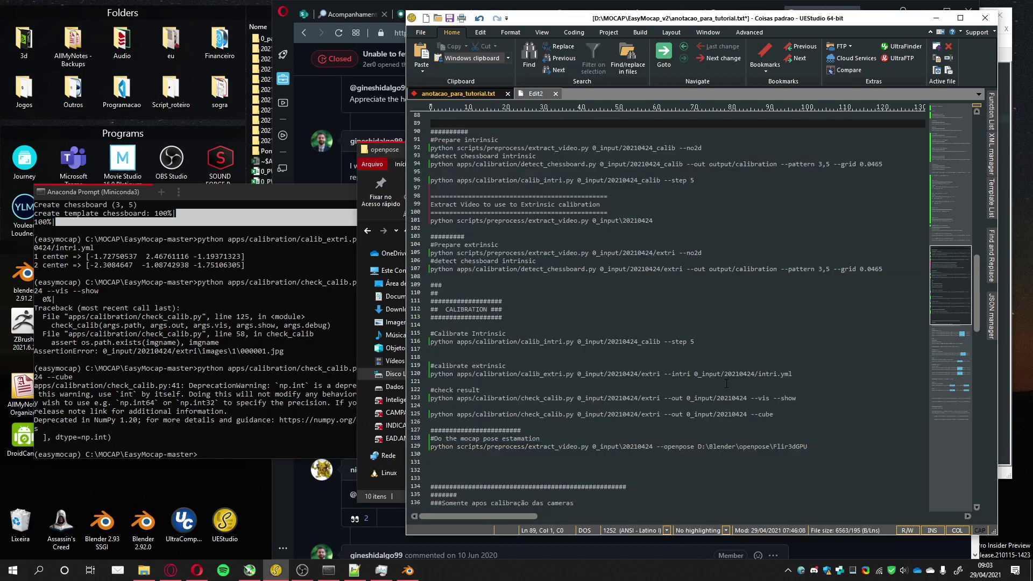
{"action": "left_click_drag", "start_coordinate": [698, 447], "coordinate": [808, 447]}
{"action": "key", "text": "ctrl+v"}
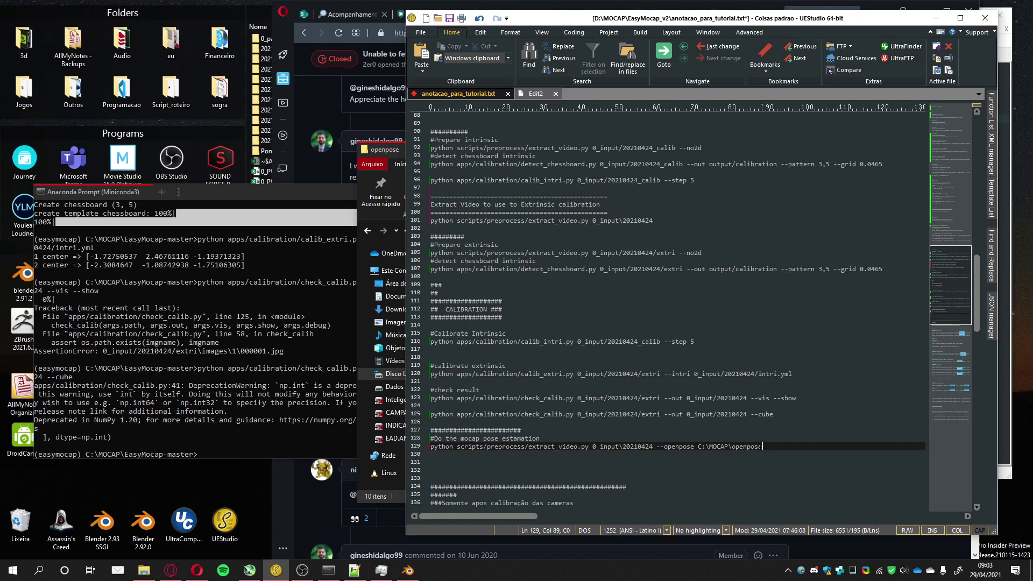
- Try running the copied extract_video.py command for 0_input\20210424 with --openpose C:\MOCAP\openpose in the Anaconda Prompt, and interrupt it
{"action": "key", "text": "shift+Home"}
{"action": "key", "text": "ctrl+c"}
{"action": "left_click", "coordinate": [147, 367]}
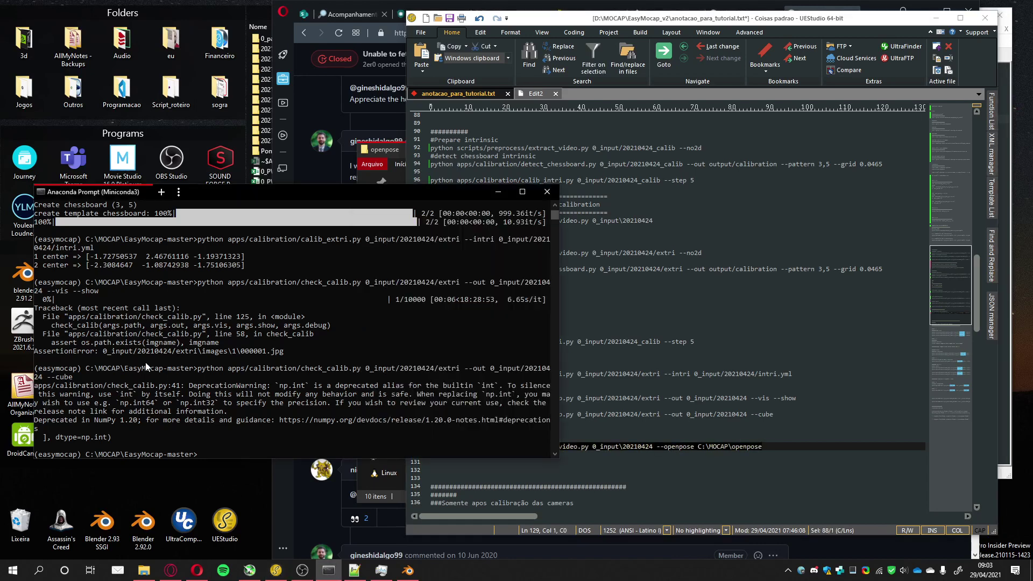
{"action": "key", "text": "ctrl+v"}
{"action": "key", "text": "Return"}
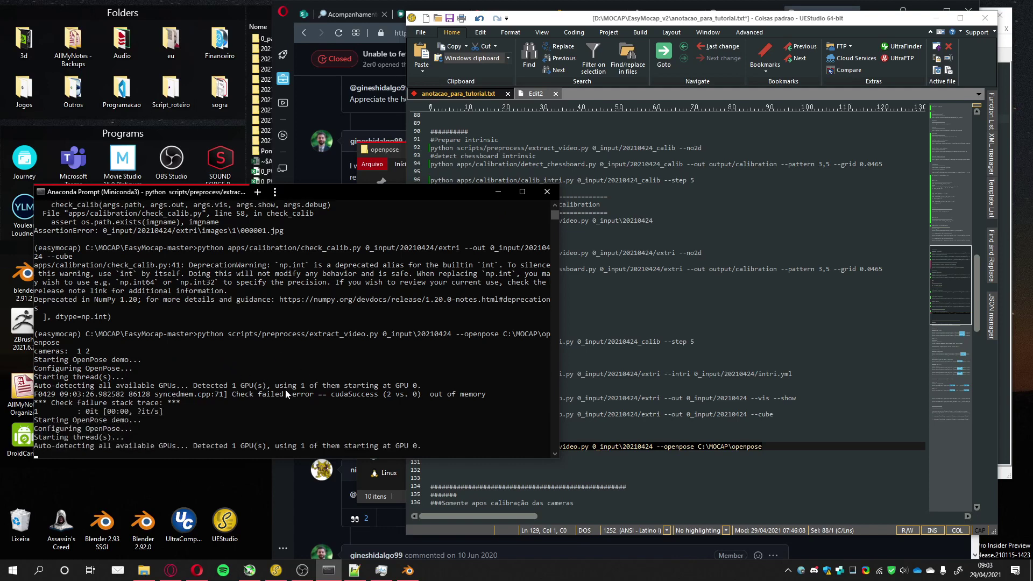
{"action": "key", "text": "ctrl+c"}
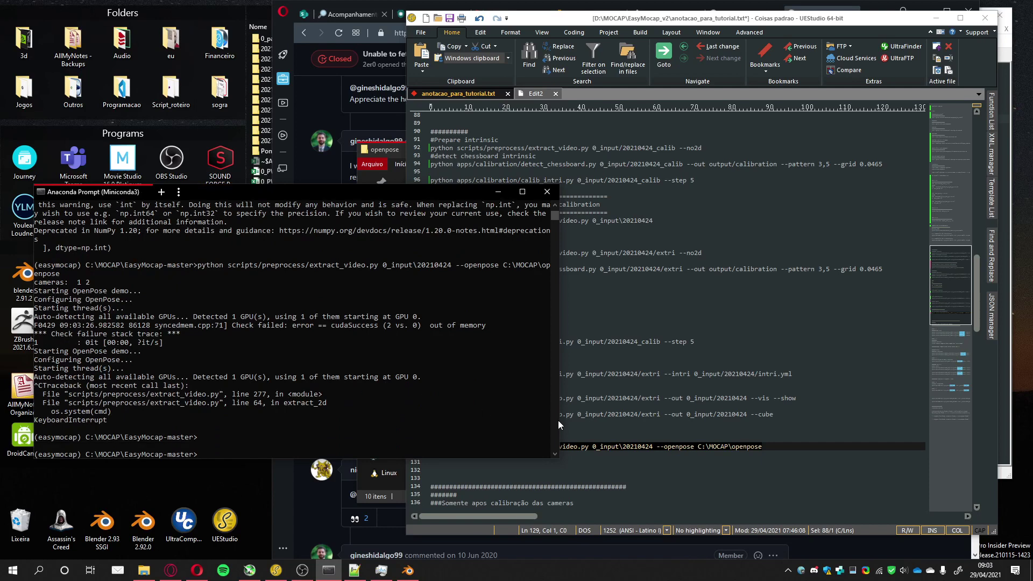
- Undo the path replacement in the notes and run the extract_video.py command with --openpose D:\Blender\openpose\Flir3dGPU in the Anaconda Prompt
{"action": "left_click", "coordinate": [734, 437]}
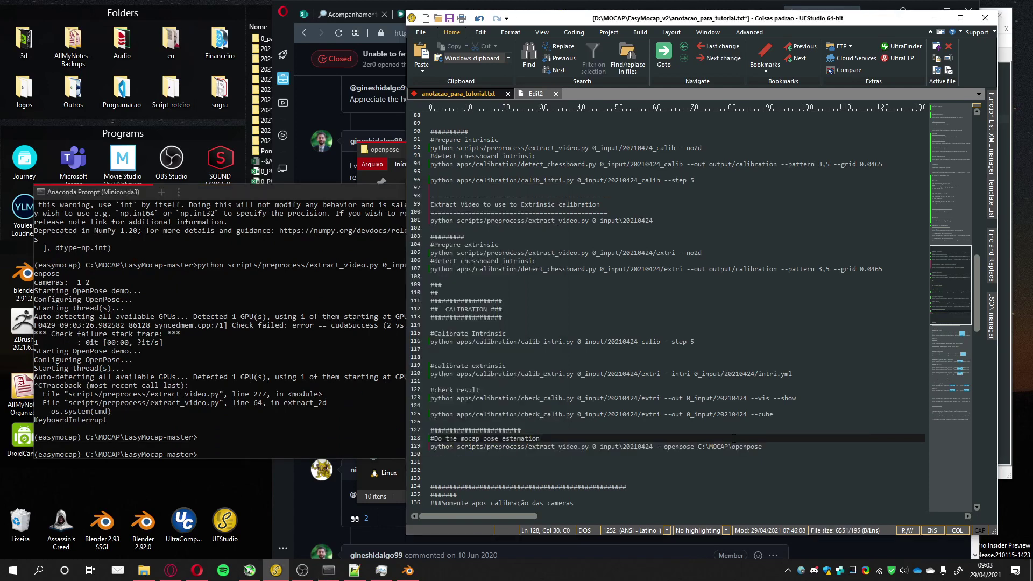
{"action": "key", "text": "ctrl+z"}
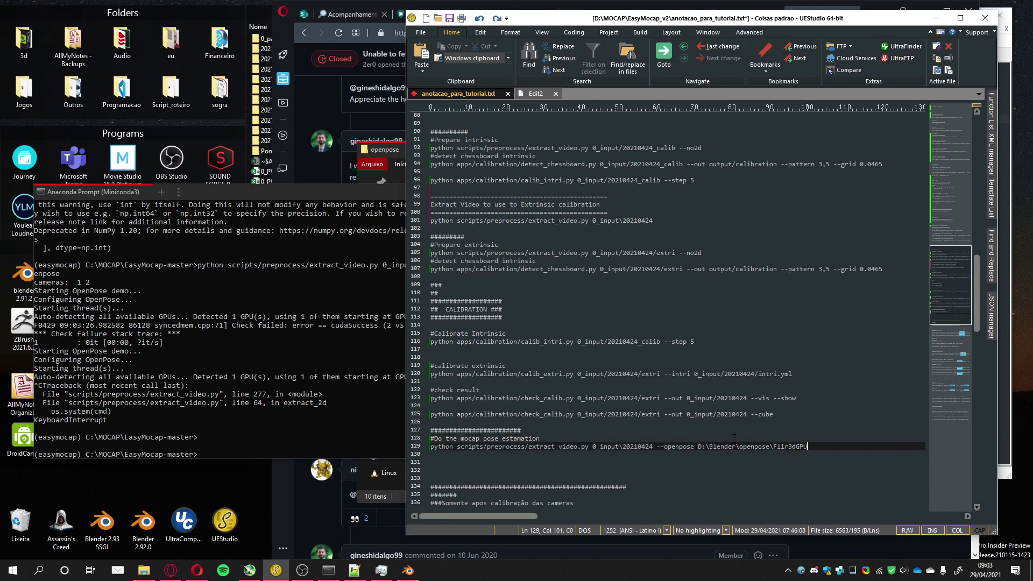
{"action": "key", "text": "shift+Home"}
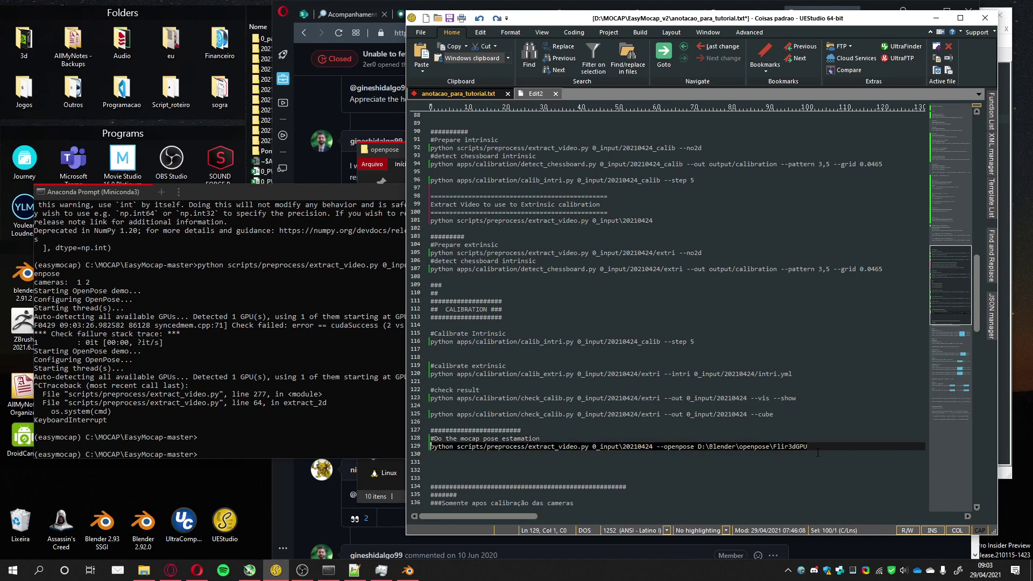
{"action": "key", "text": "ctrl+c"}
{"action": "left_click", "coordinate": [360, 409]}
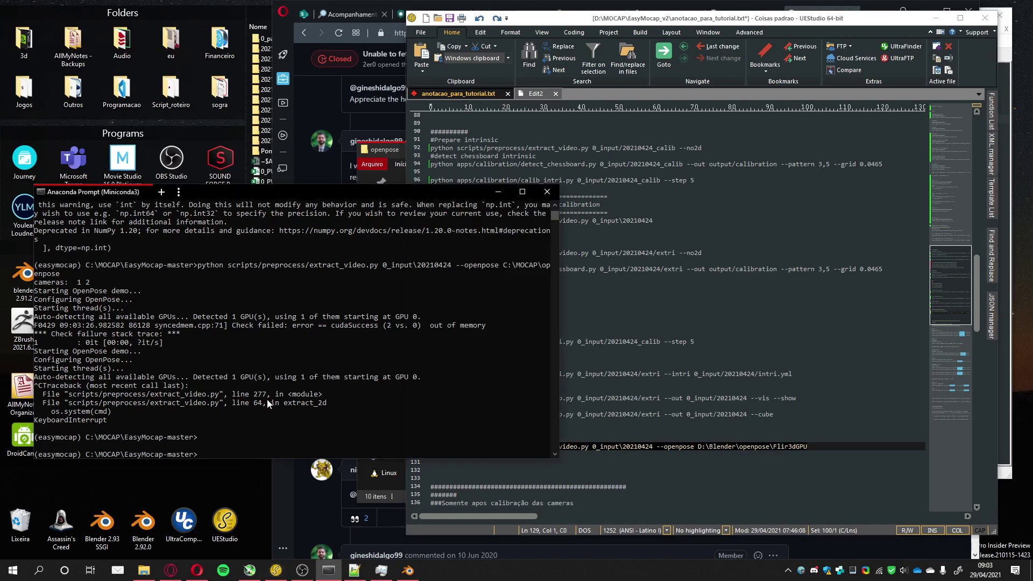
{"action": "key", "text": "ctrl+v"}
{"action": "key", "text": "Return"}
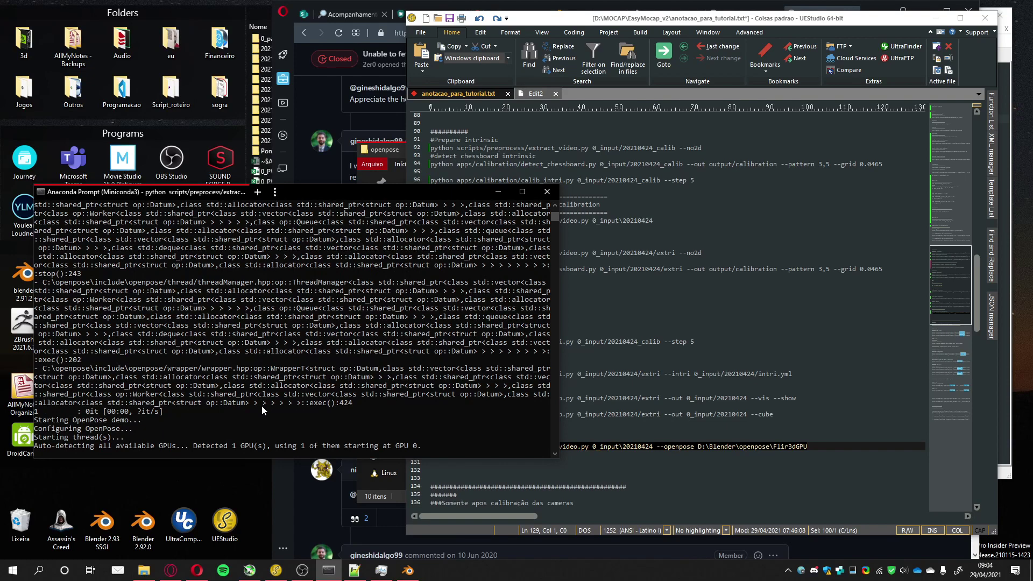
{"action": "left_click", "coordinate": [302, 571]}
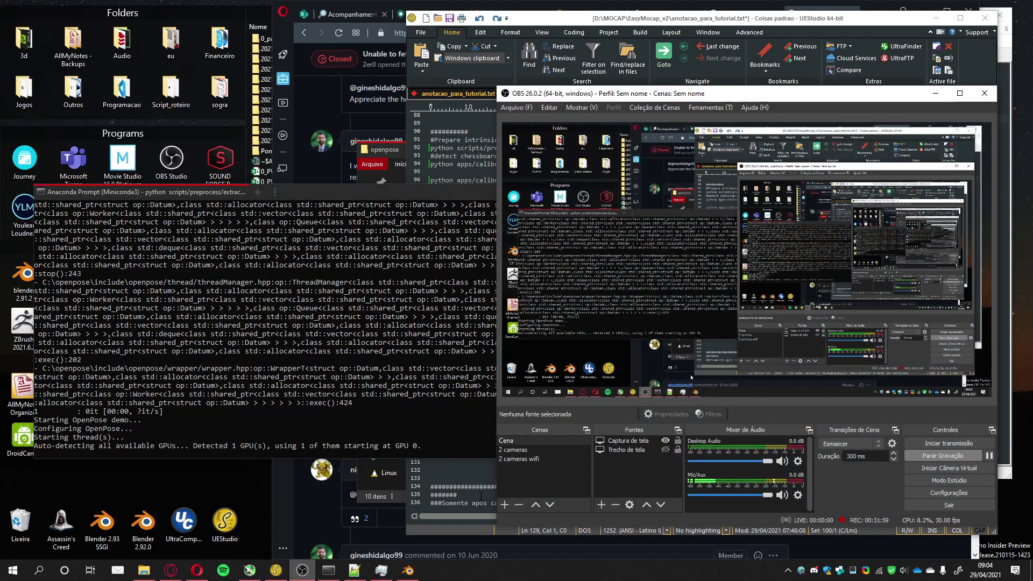
{"action": "left_click", "coordinate": [989, 456]}
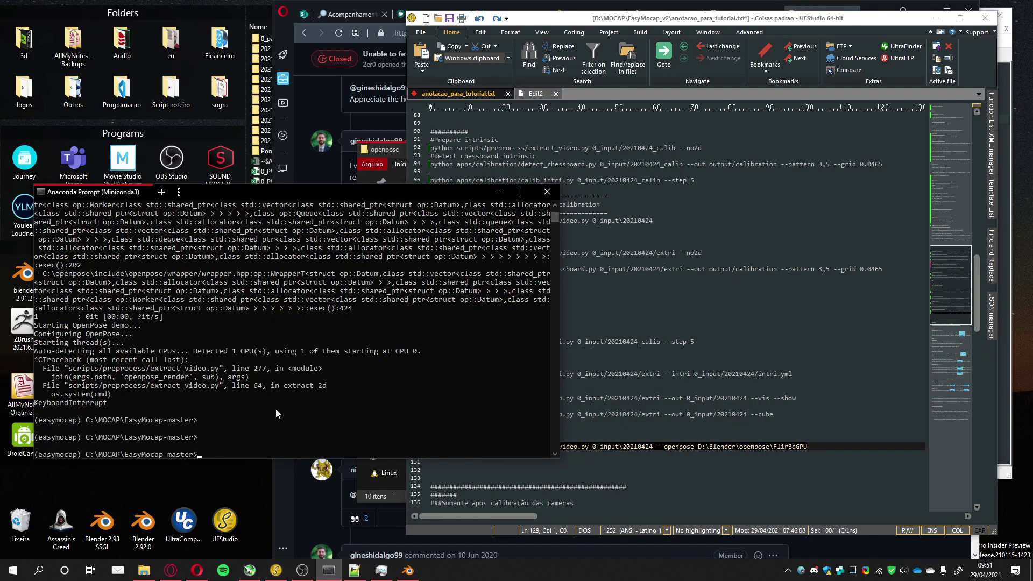
- Switch to File Explorer, open EasyMocap-master\0_input\20210424\openpose, and delete its folders 1 and 2
{"action": "left_click", "coordinate": [135, 573]}
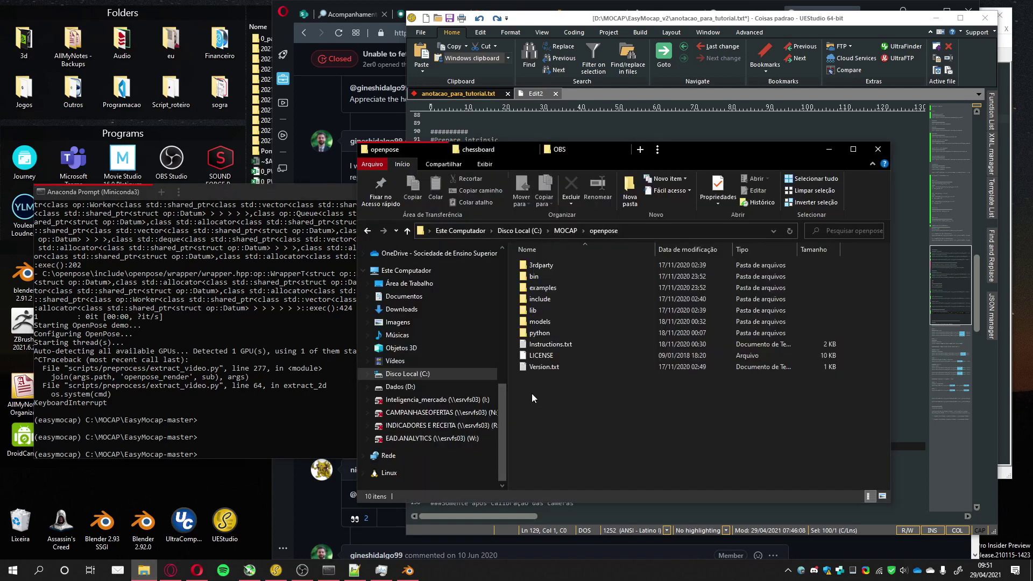
{"action": "left_click", "coordinate": [566, 230]}
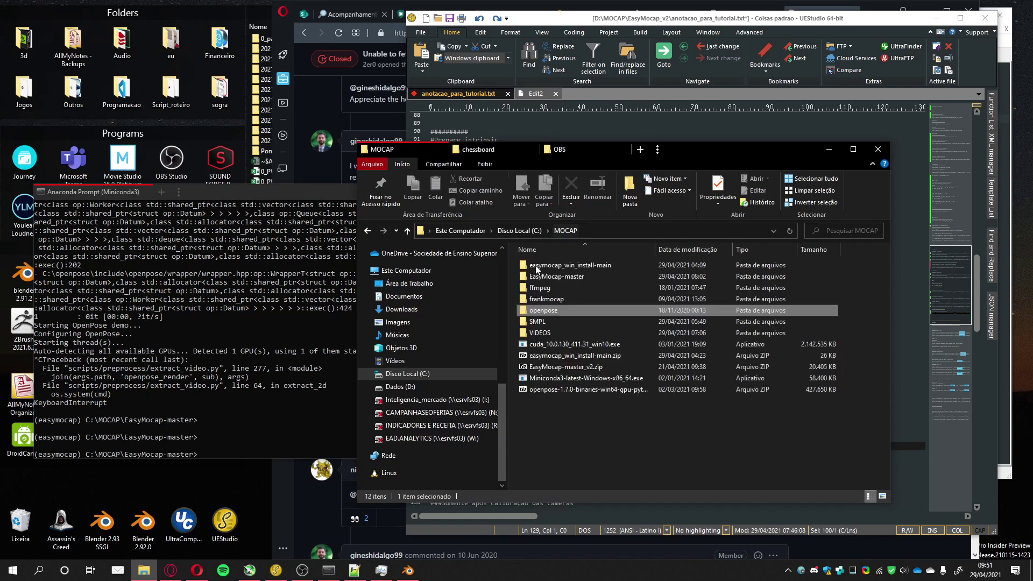
{"action": "double_click", "coordinate": [552, 276]}
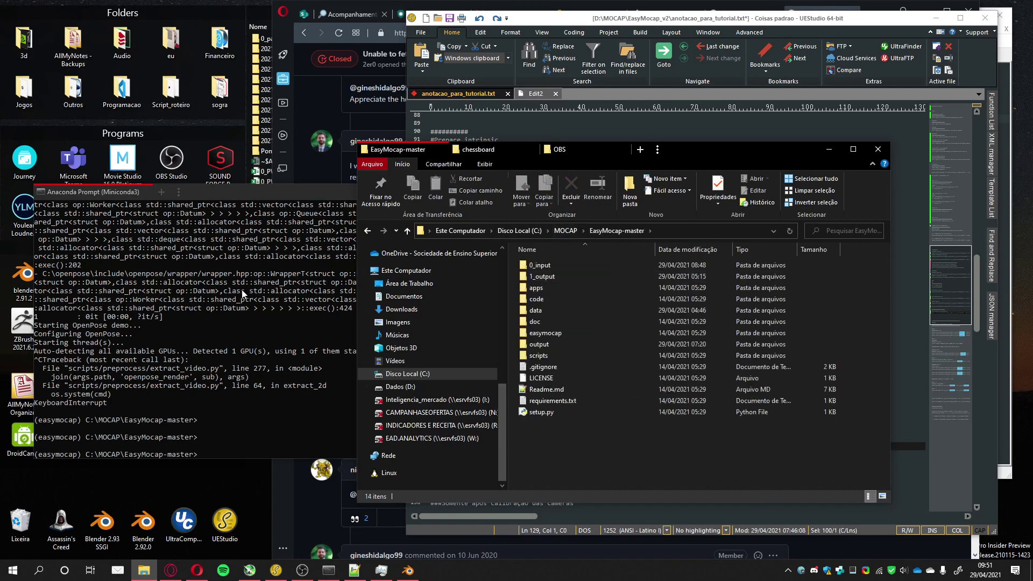
{"action": "left_click", "coordinate": [537, 267]}
{"action": "double_click", "coordinate": [535, 266]}
{"action": "double_click", "coordinate": [535, 266]}
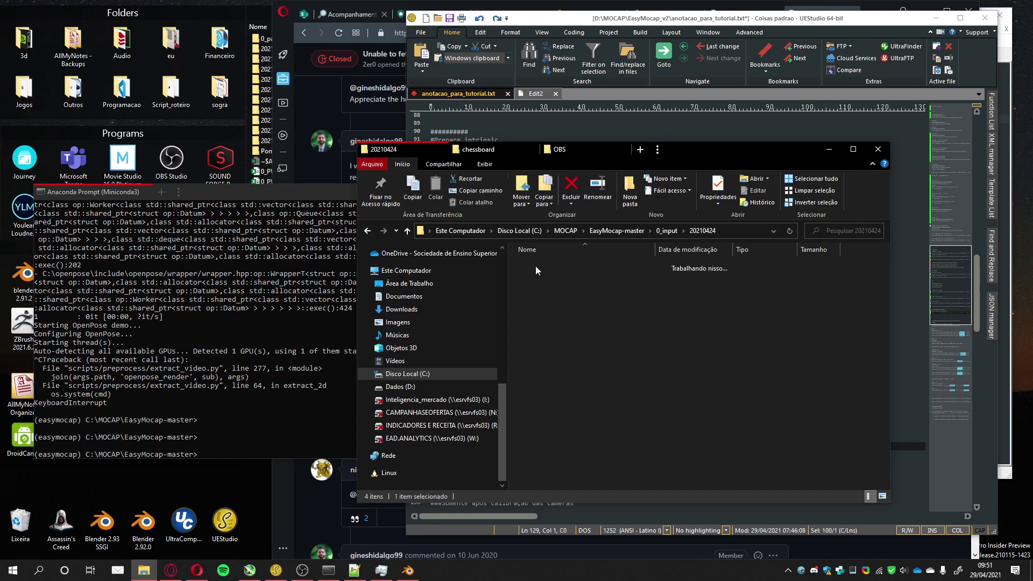
{"action": "double_click", "coordinate": [544, 300]}
{"action": "left_click_drag", "start_coordinate": [544, 303], "coordinate": [514, 250]}
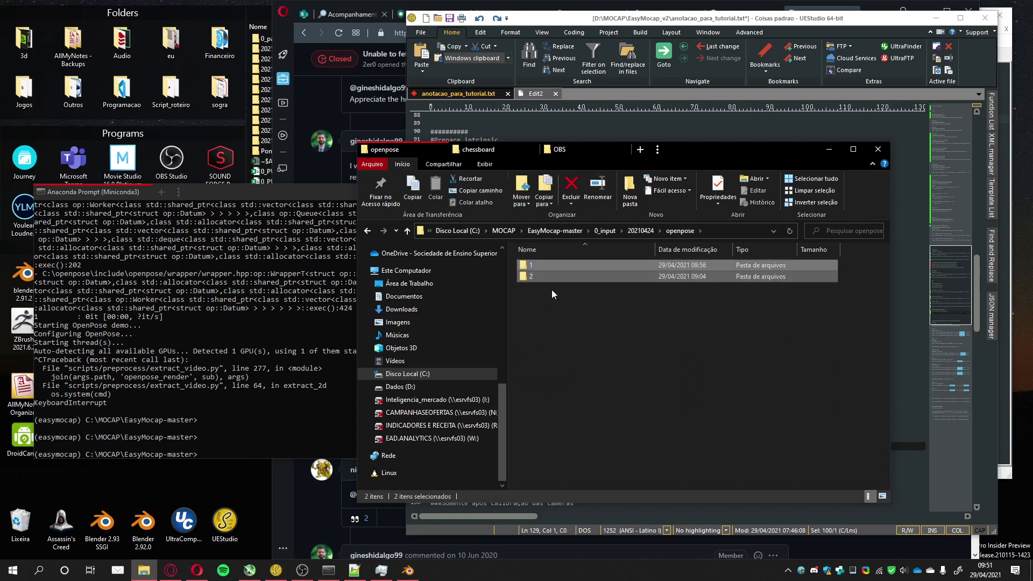
{"action": "key", "text": "Delete"}
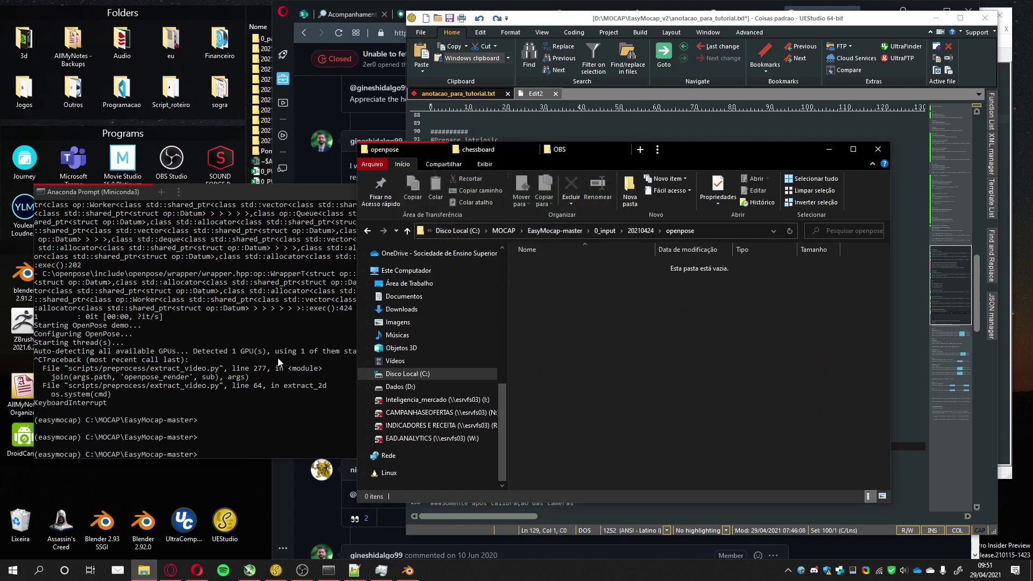
- Rerun the last extract_video.py command with --openpose D:\Blender\openpose\Flir3dGPU in the Anaconda Prompt
{"action": "left_click", "coordinate": [275, 364]}
{"action": "key", "text": "Up"}
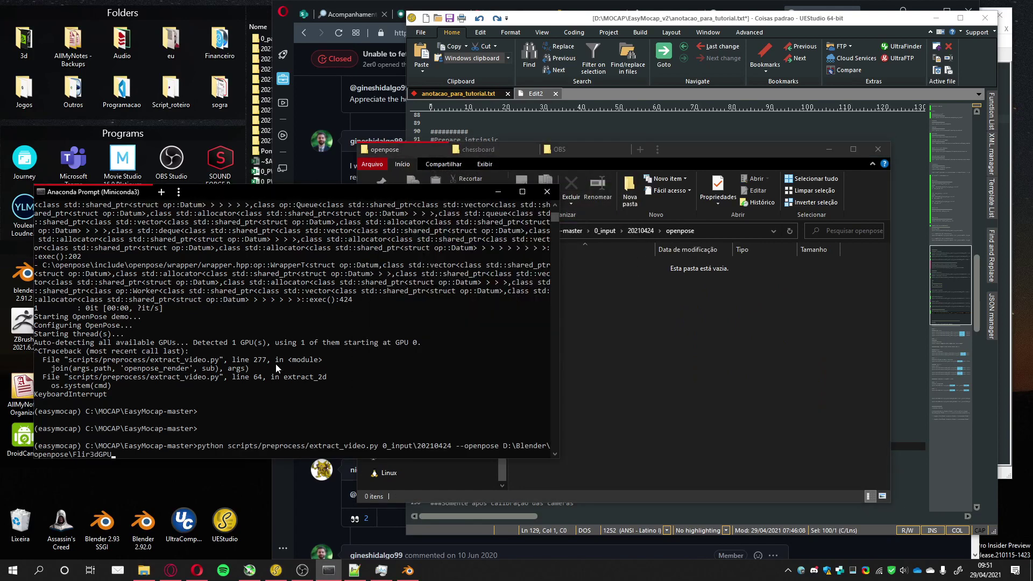
{"action": "key", "text": "Return"}
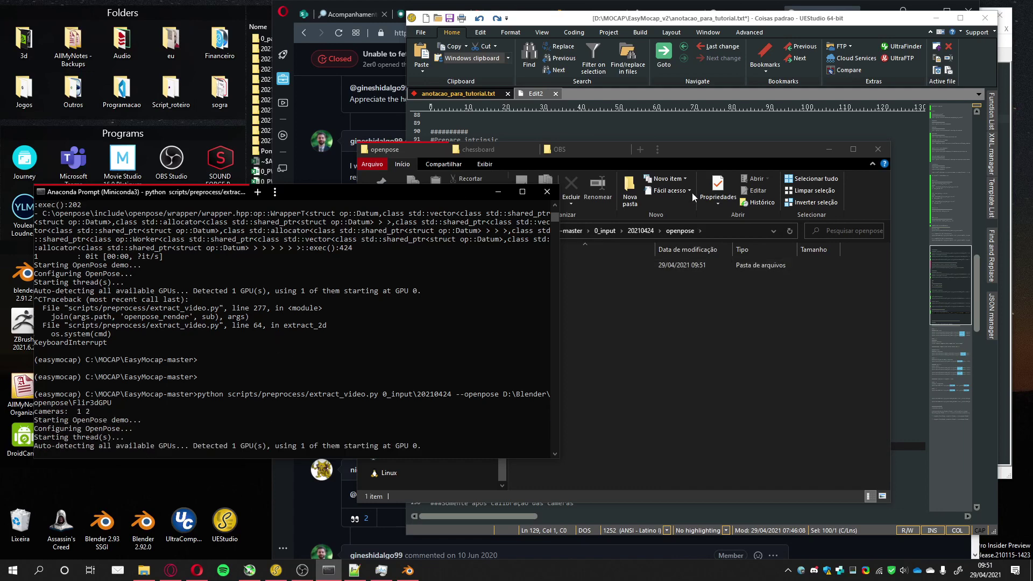
- Switch to File Explorer and look through the keypoint JSON files generated in the openpose\1 folder
{"action": "left_click", "coordinate": [708, 148]}
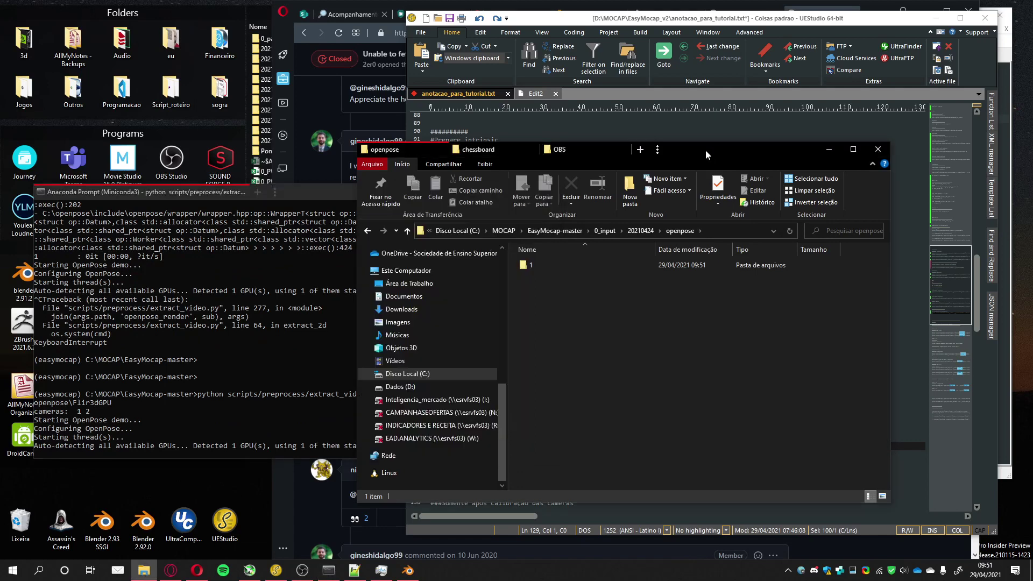
{"action": "double_click", "coordinate": [531, 266]}
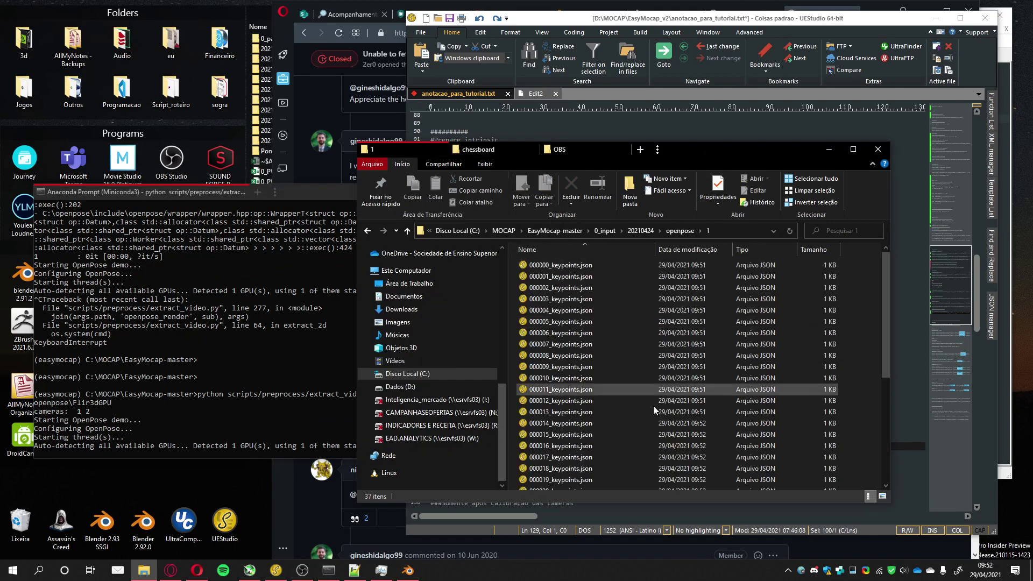
{"action": "left_click_drag", "start_coordinate": [887, 293], "coordinate": [878, 432]}
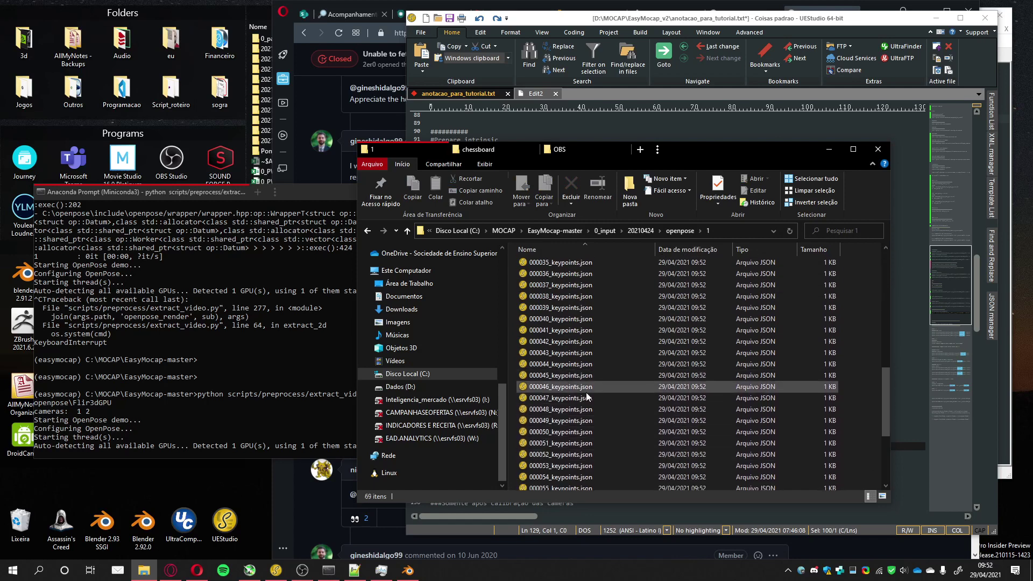
{"action": "left_click_drag", "start_coordinate": [694, 148], "coordinate": [732, 148]}
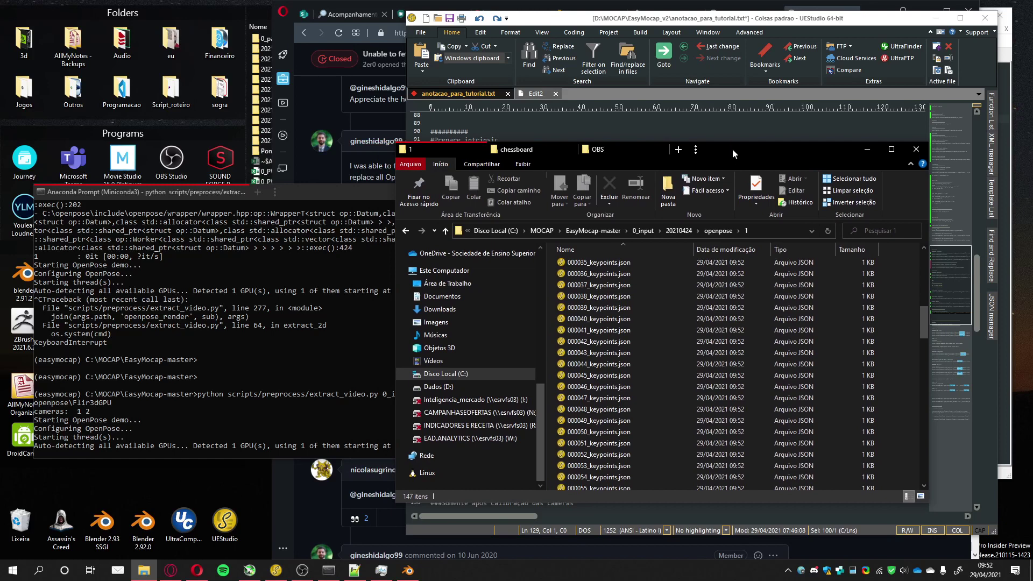
- Switch to the Opera browser and run a web search for OpenPose in a new tab
{"action": "left_click", "coordinate": [321, 92]}
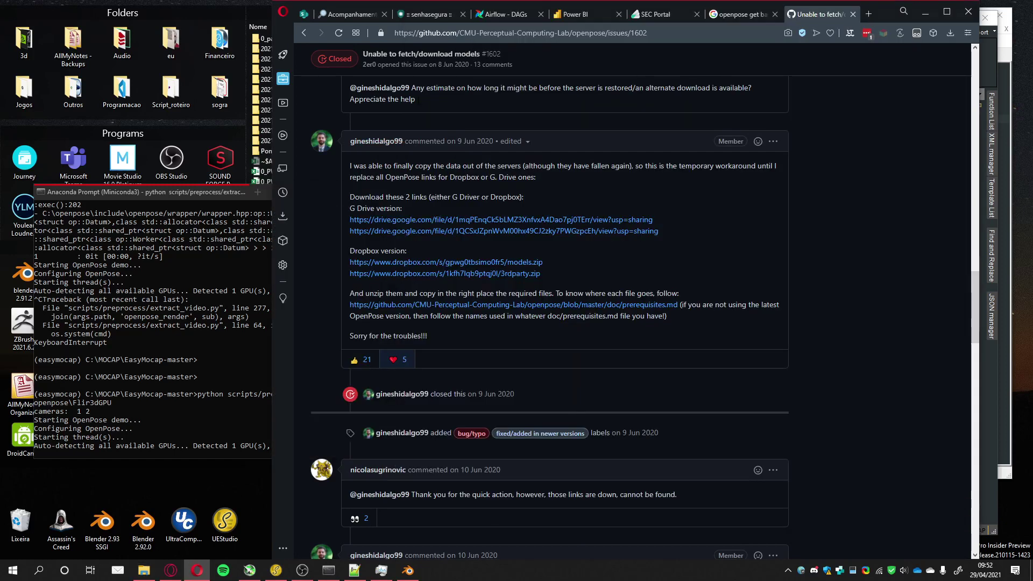
{"action": "left_click", "coordinate": [869, 15]}
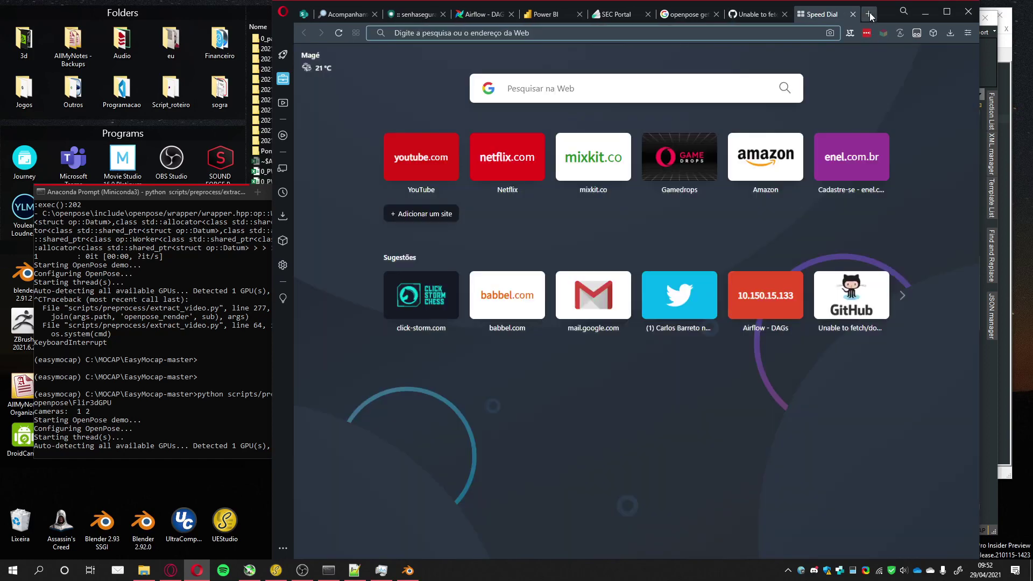
{"action": "type", "text": "ope"}
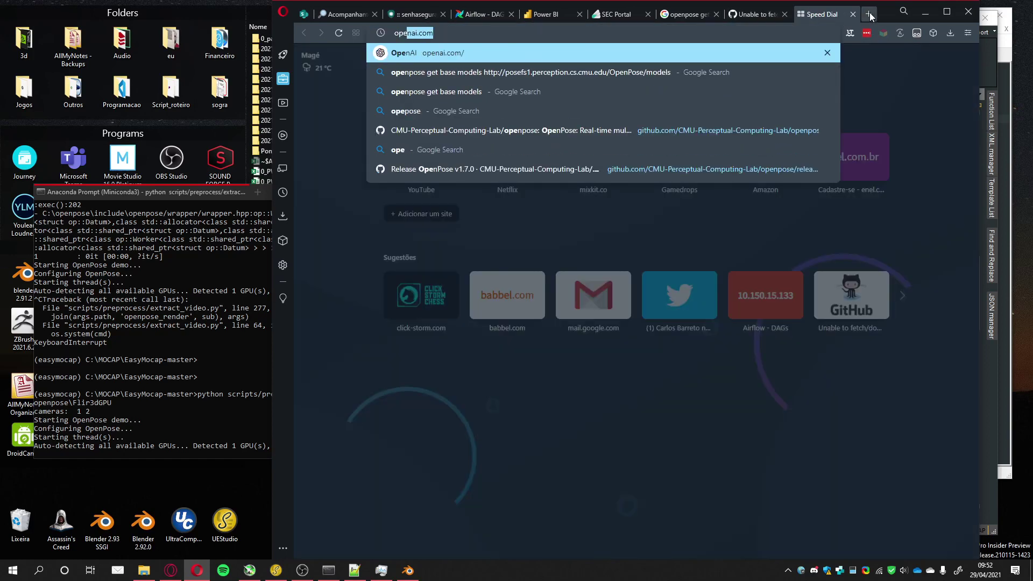
{"action": "type", "text": "p"}
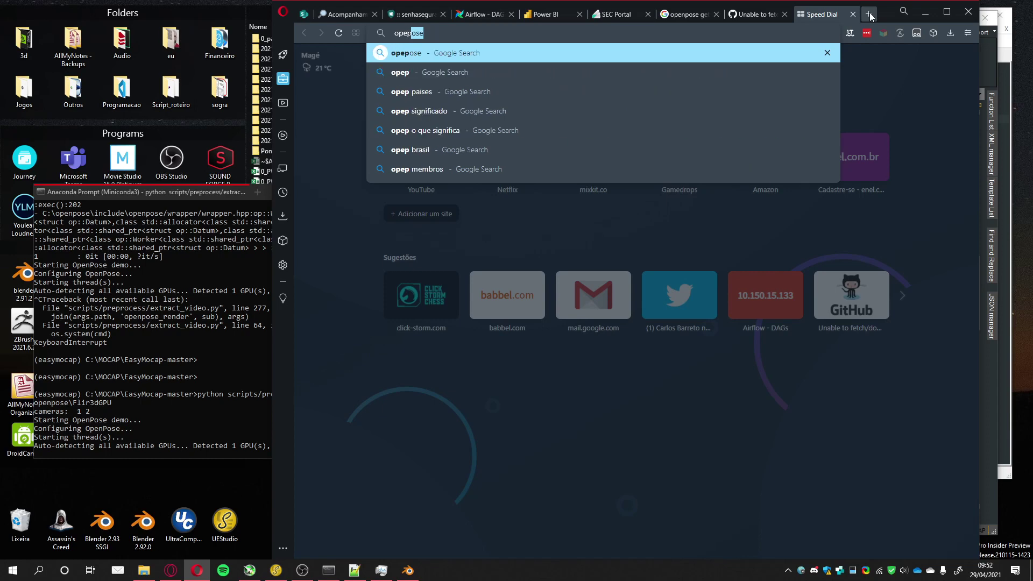
{"action": "key", "text": "Return"}
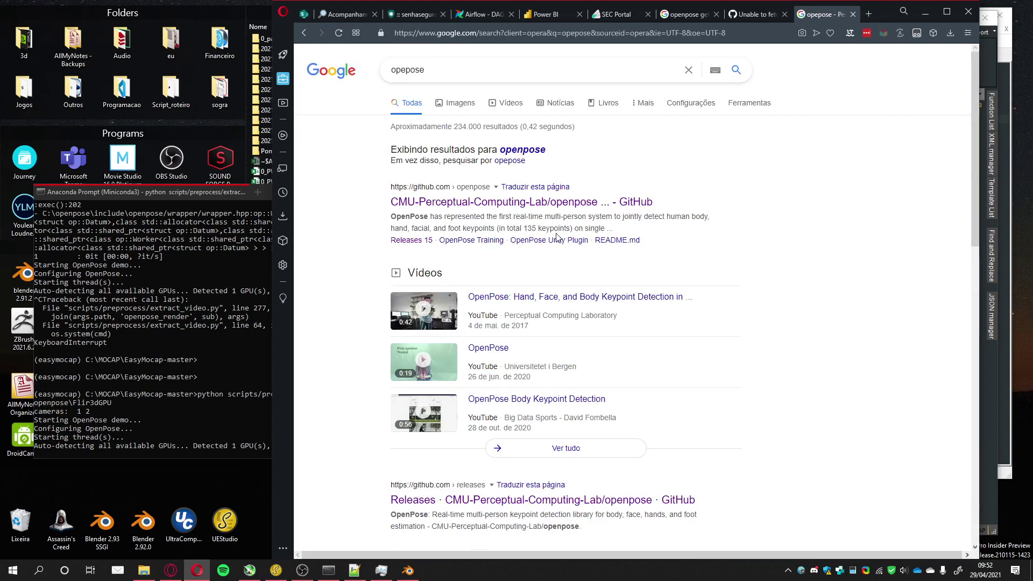
- Open the CMU-Perceptual-Computing-Lab/openpose releases on GitHub and view the v1.7.0 Windows binaries, closing by minimizing the browser
{"action": "left_click", "coordinate": [476, 203]}
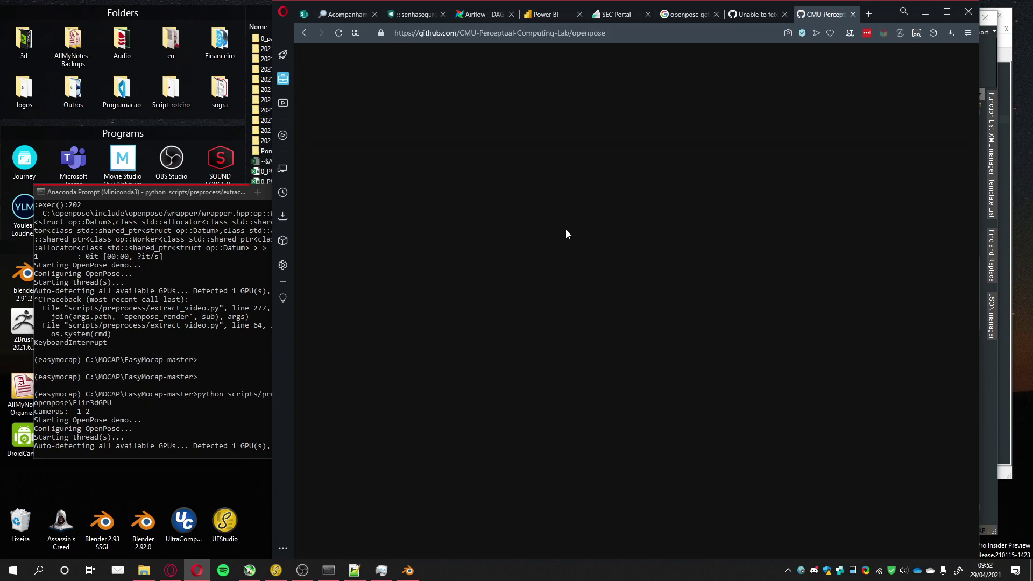
{"action": "scroll", "coordinate": [709, 284], "scroll_direction": "down", "scroll_amount": 1}
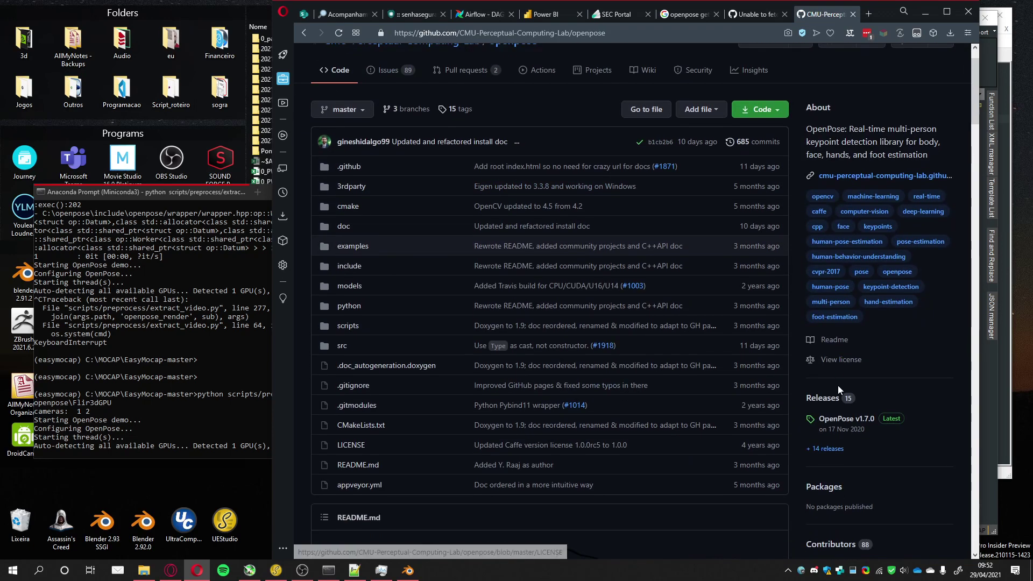
{"action": "left_click", "coordinate": [834, 449]}
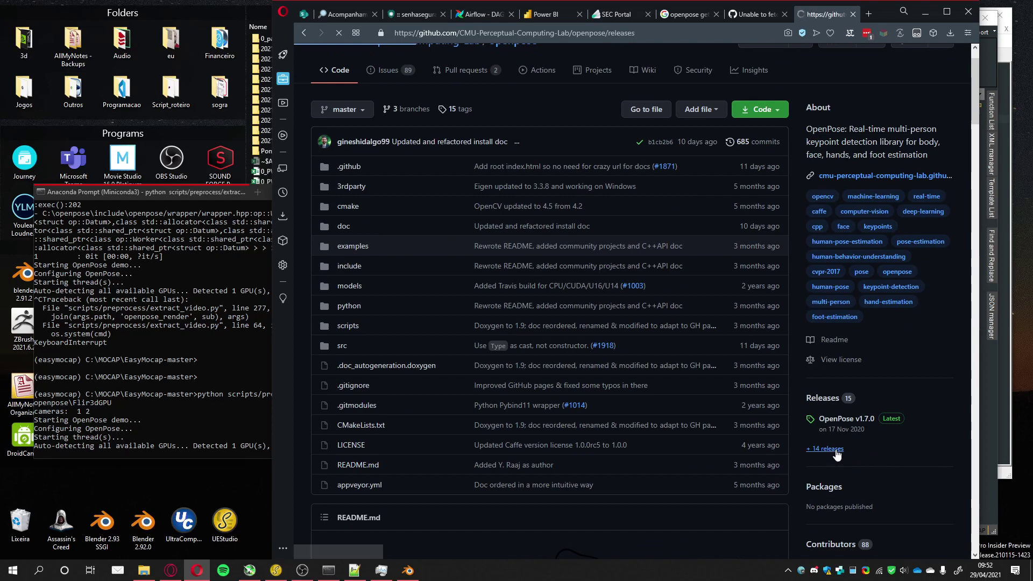
{"action": "scroll", "coordinate": [581, 334], "scroll_direction": "down", "scroll_amount": 4}
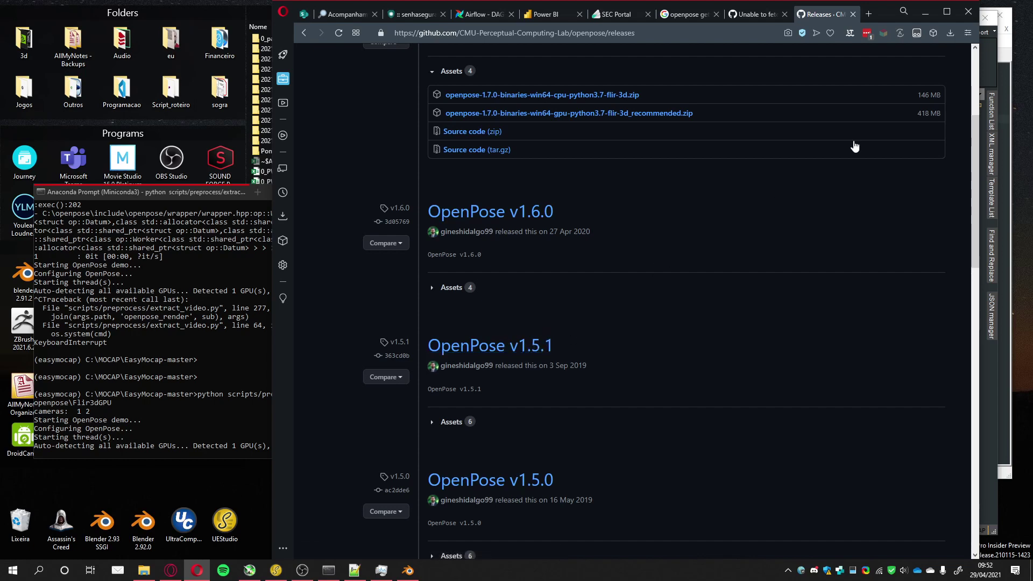
{"action": "left_click", "coordinate": [926, 13]}
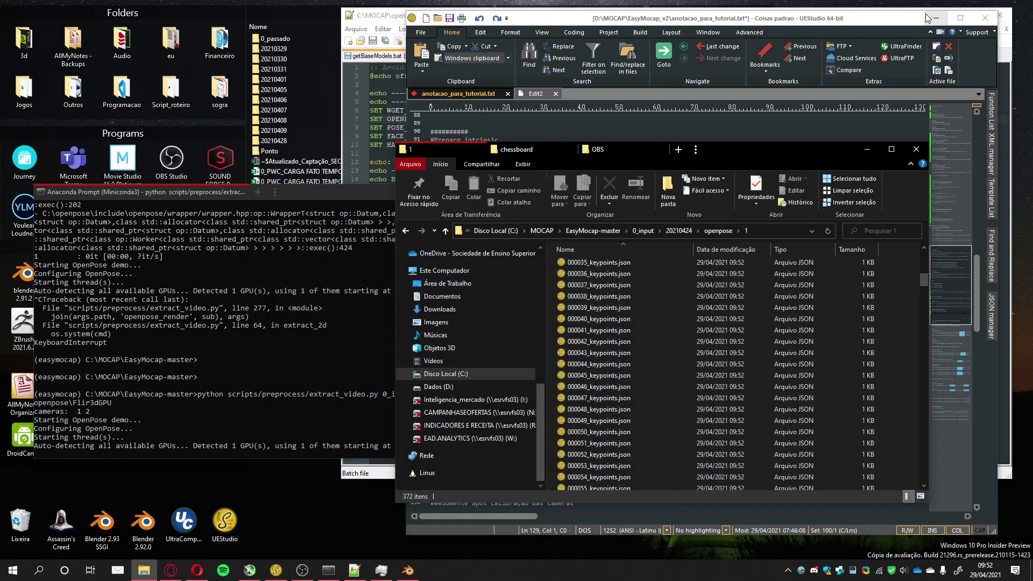
- Return to the 20210424\openpose folder in File Explorer and check the running extract_video.py command in the Anaconda Prompt
{"action": "left_click", "coordinate": [716, 235]}
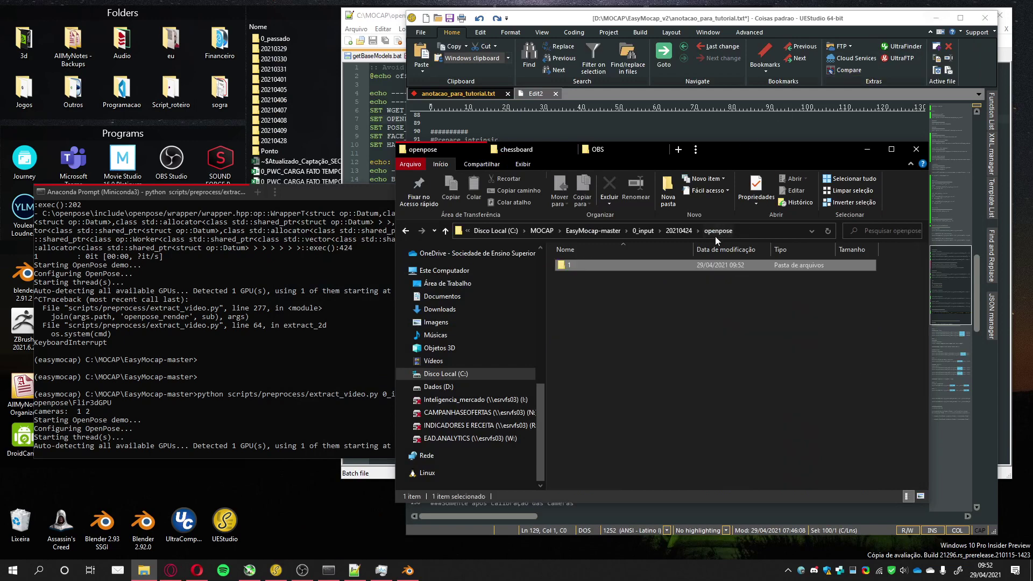
{"action": "left_click", "coordinate": [364, 192]}
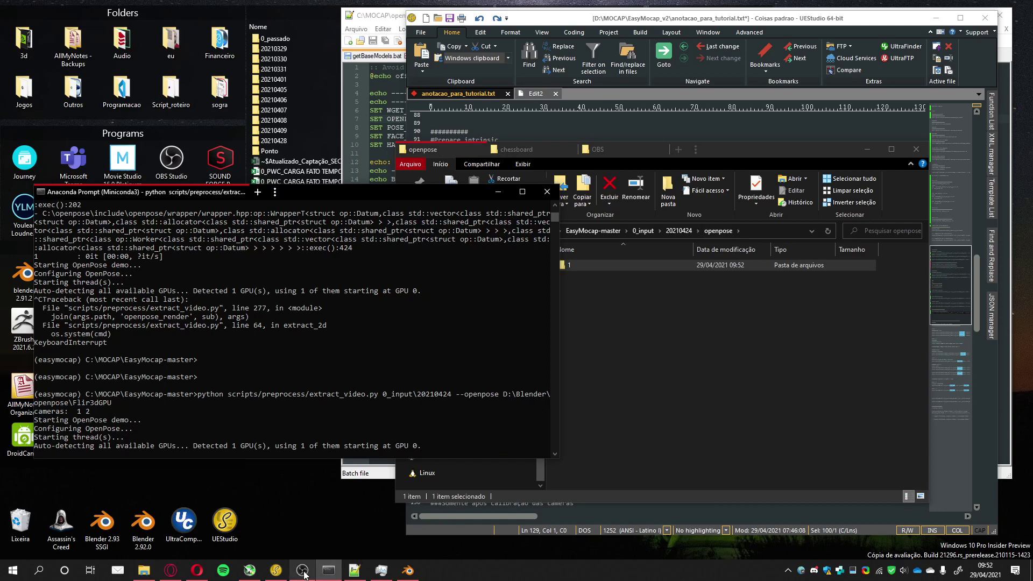
{"action": "mouse_move", "coordinate": [304, 574]}
{"action": "left_click", "coordinate": [302, 571]}
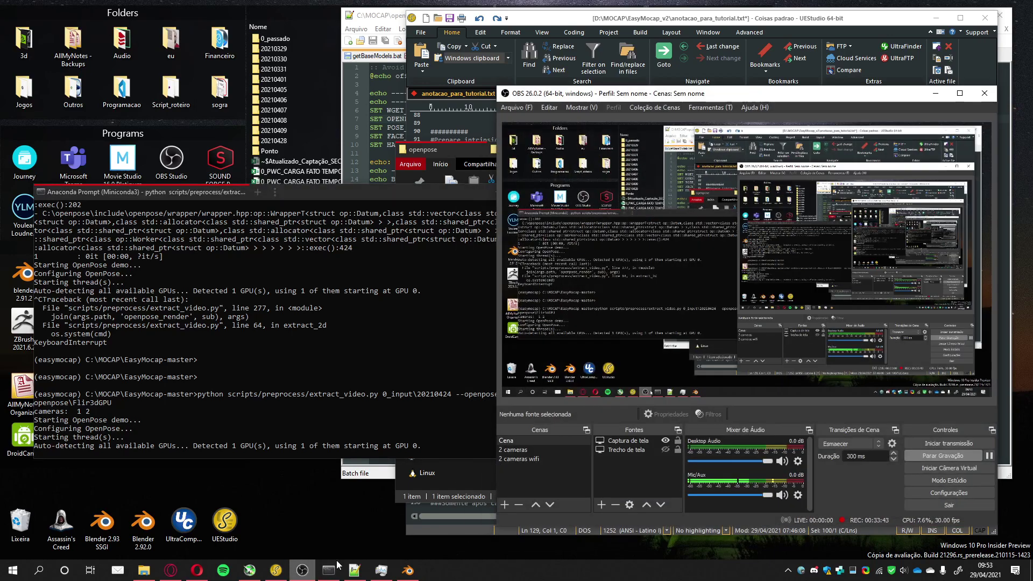
{"action": "left_click", "coordinate": [990, 456]}
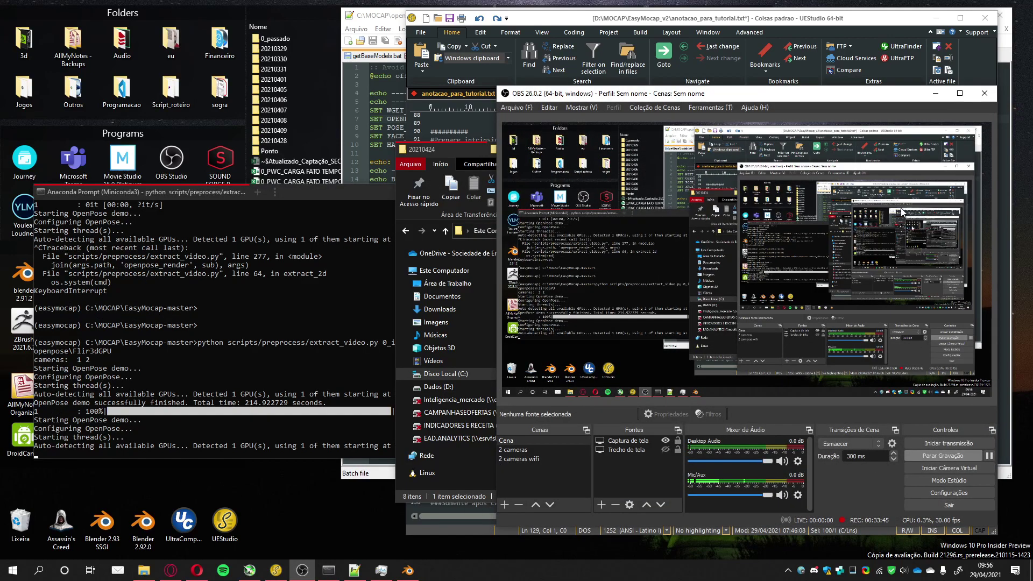
{"action": "left_click", "coordinate": [936, 93]}
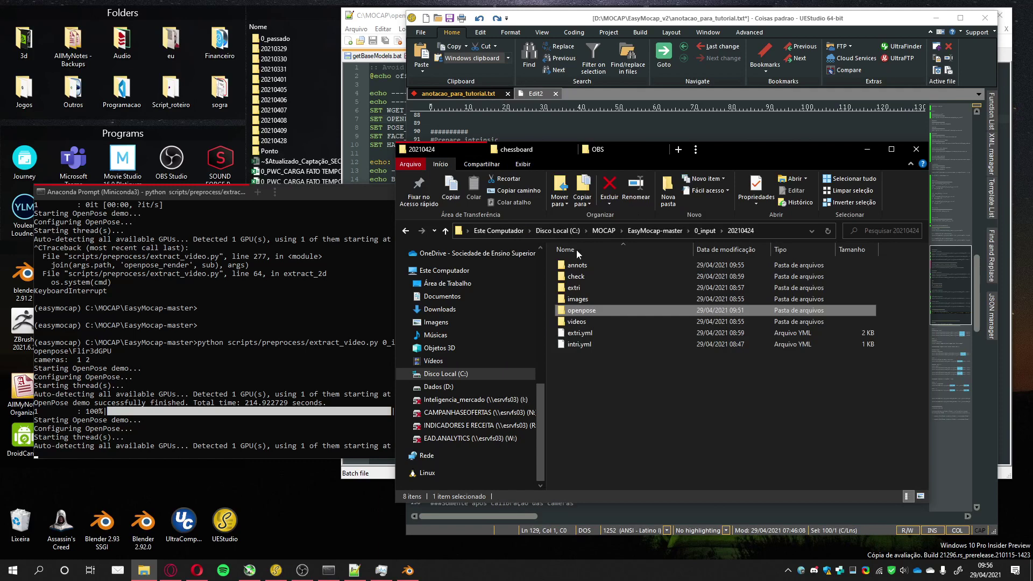
- Check the camera 1 progress in the Anaconda Prompt and look inside the annots folder of 20210424
{"action": "left_click", "coordinate": [317, 198]}
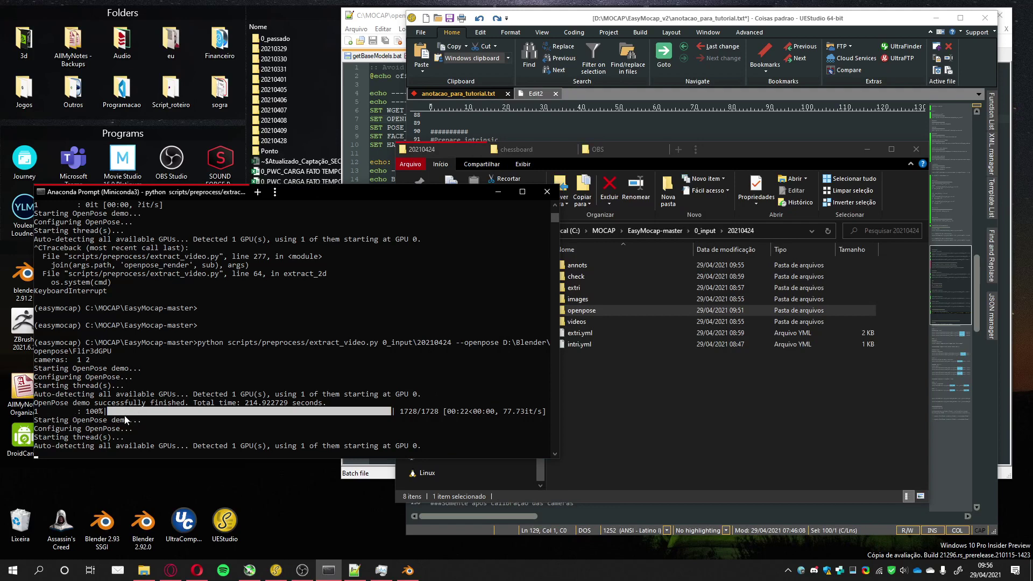
{"action": "double_click", "coordinate": [576, 265]}
{"action": "double_click", "coordinate": [574, 267]}
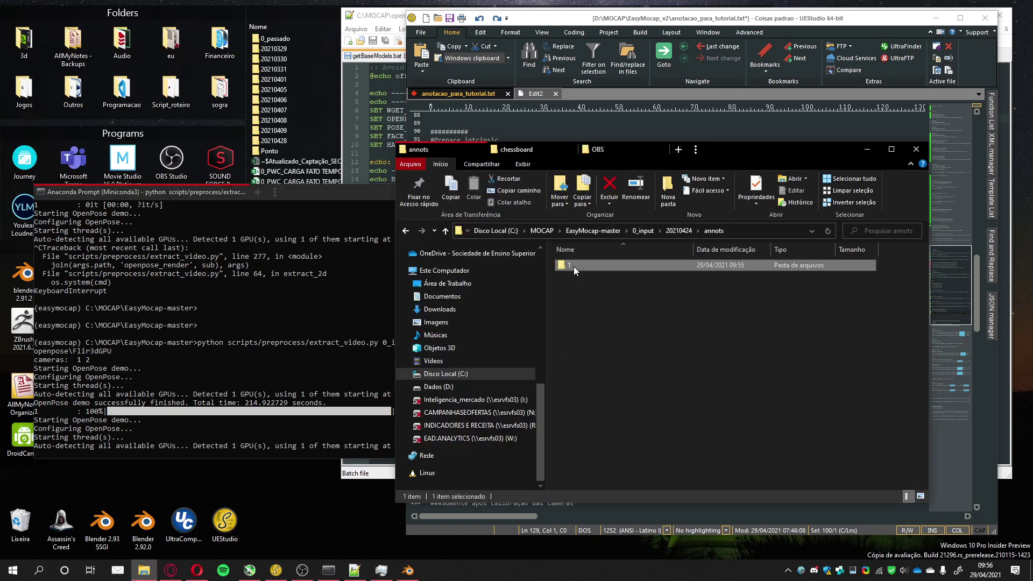
{"action": "left_click", "coordinate": [678, 230]}
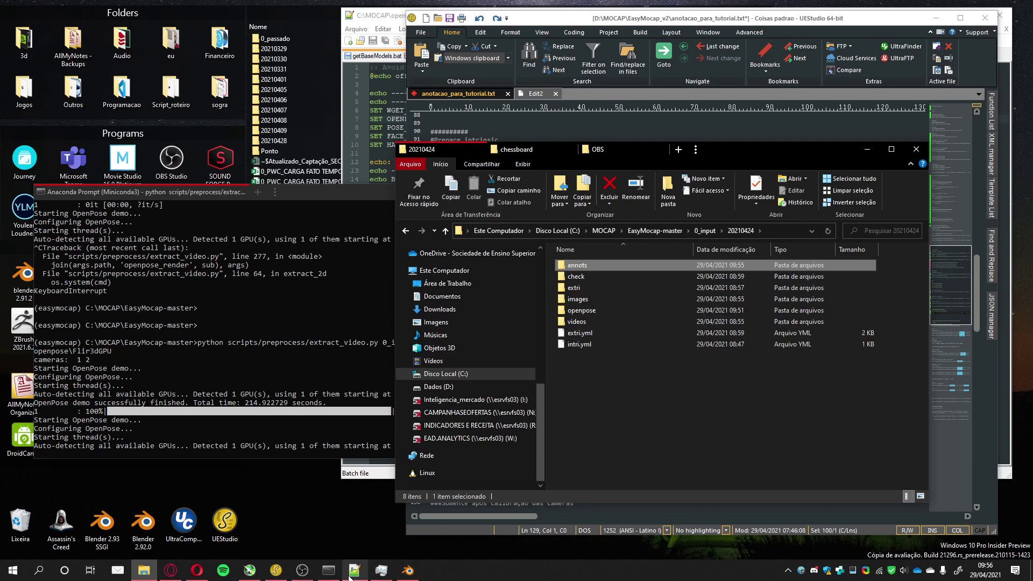
{"action": "mouse_move", "coordinate": [328, 570]}
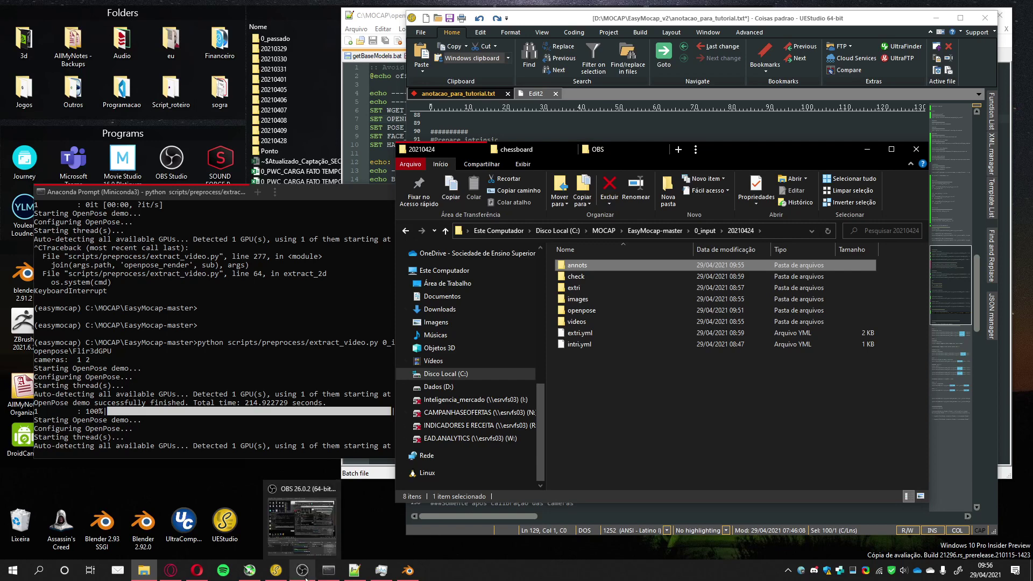
{"action": "left_click", "coordinate": [302, 525]}
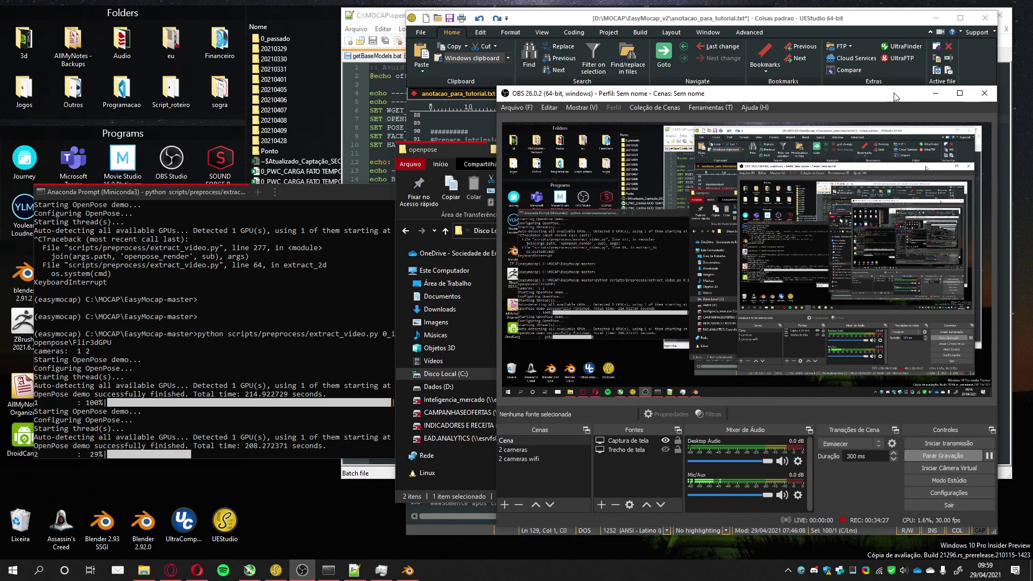
{"action": "left_click", "coordinate": [935, 94]}
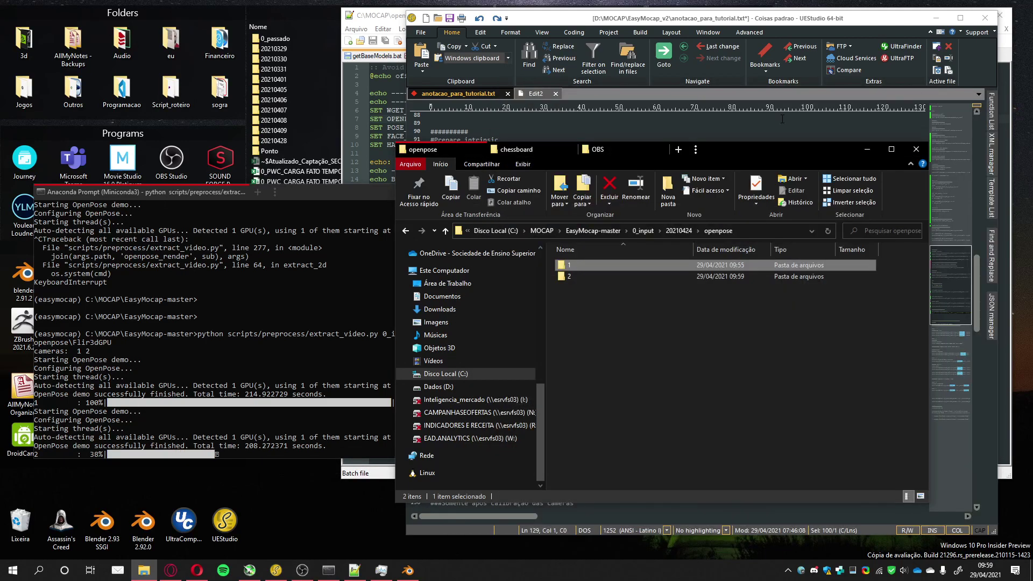
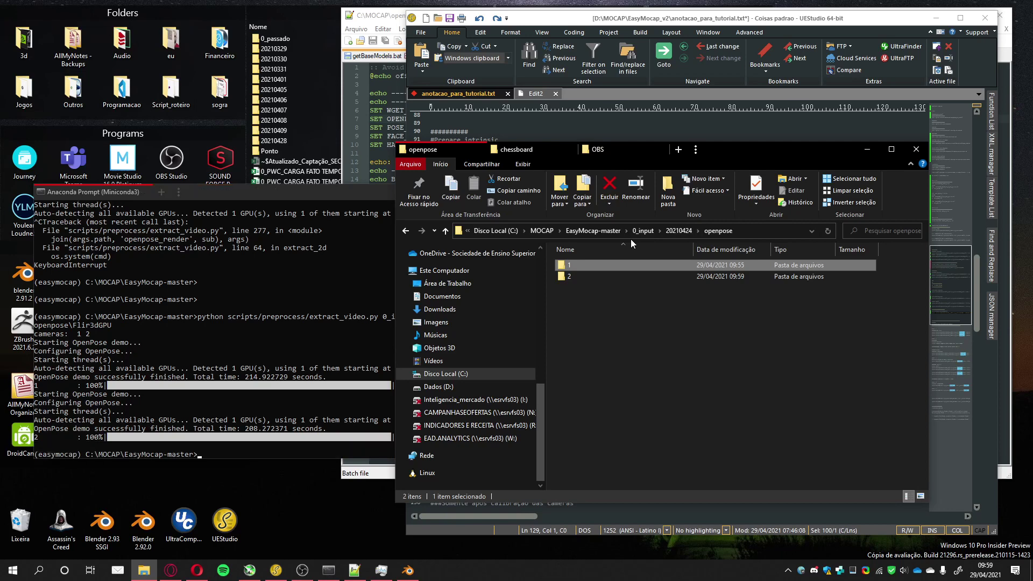
- Review the extract_video.py output for both cameras, check the subfolders of annots, and return to the 20210424 folder
{"action": "left_click", "coordinate": [296, 189]}
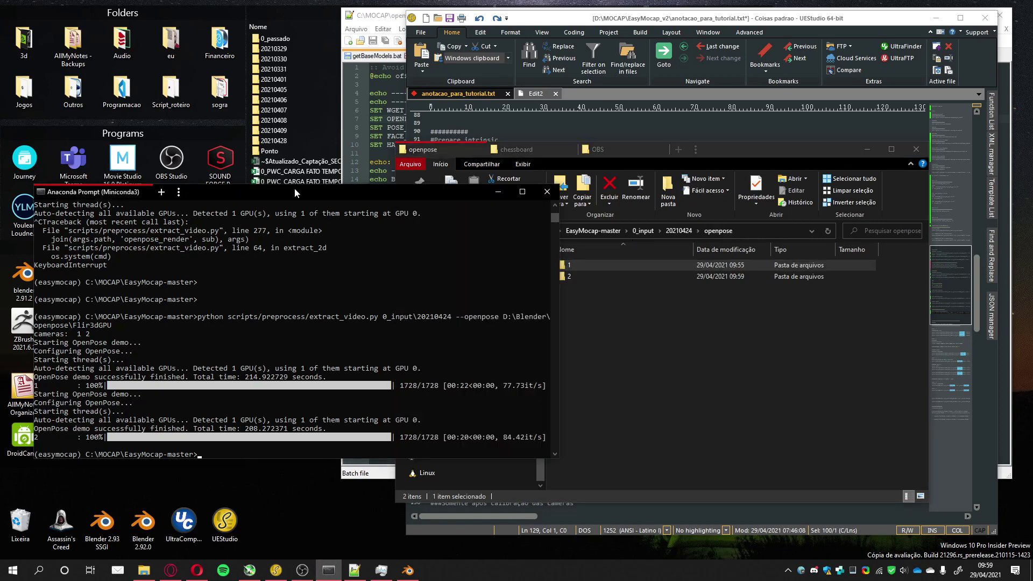
{"action": "left_click", "coordinate": [682, 230]}
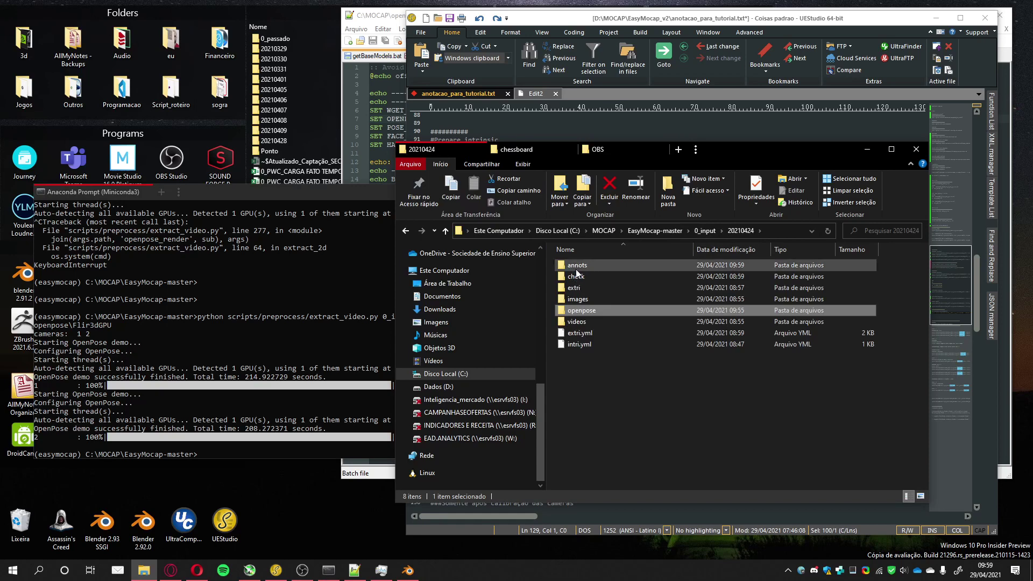
{"action": "double_click", "coordinate": [576, 266]}
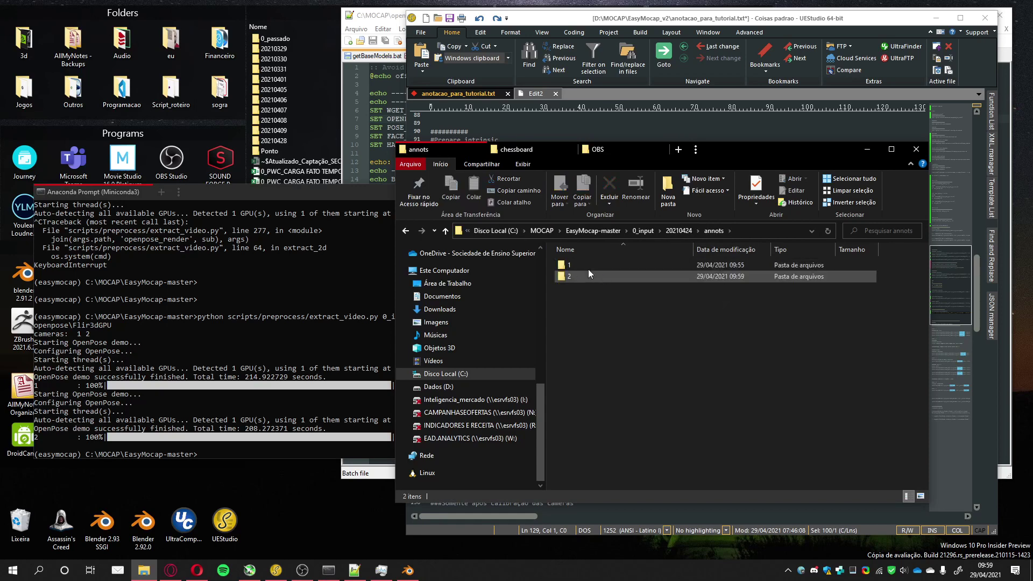
{"action": "left_click", "coordinate": [671, 230]}
- In anotacao_para_tutorial.txt, set the input path of the PASS - 4 mv1p.py triangulation command to 0_input/20210424
{"action": "left_click", "coordinate": [818, 31]}
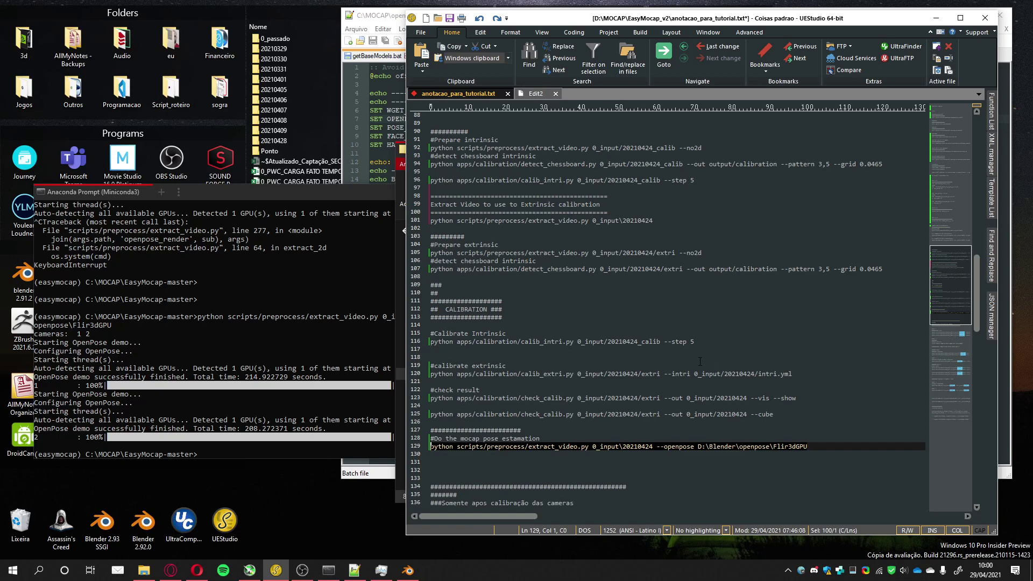
{"action": "scroll", "coordinate": [700, 362], "scroll_direction": "down", "scroll_amount": 1}
{"action": "scroll", "coordinate": [700, 361], "scroll_direction": "down", "scroll_amount": 3}
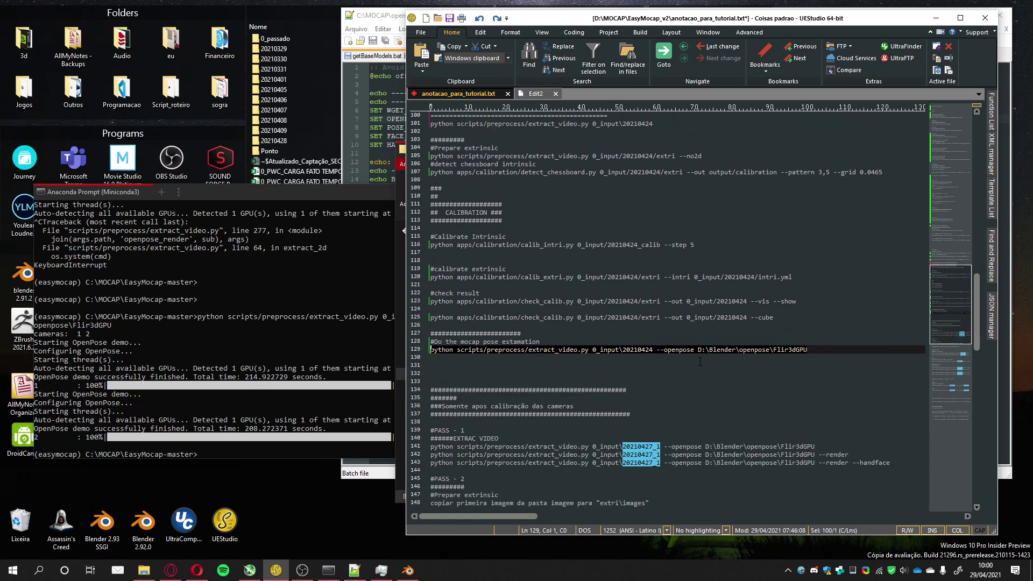
{"action": "scroll", "coordinate": [685, 417], "scroll_direction": "down", "scroll_amount": 4}
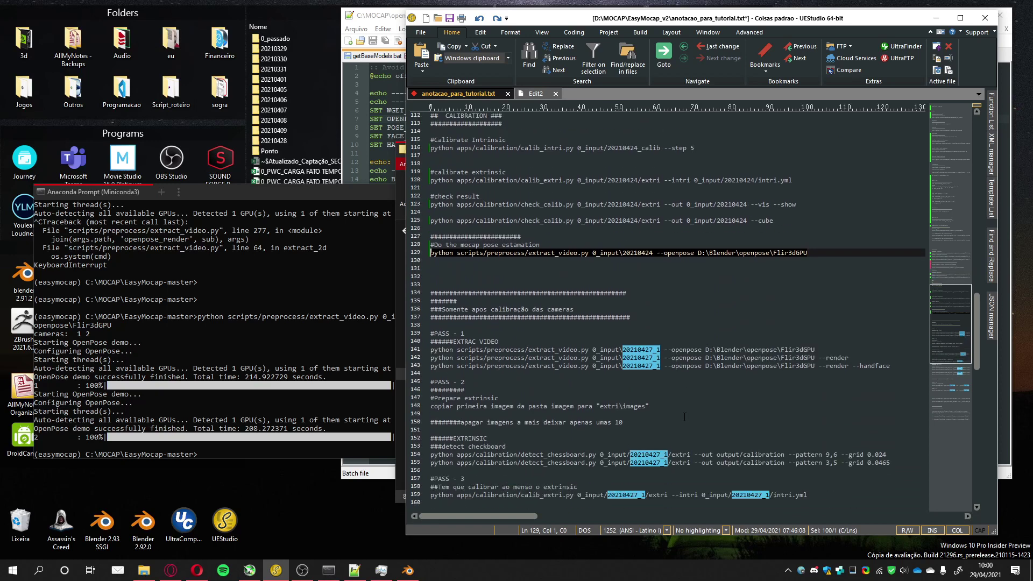
{"action": "scroll", "coordinate": [684, 418], "scroll_direction": "down", "scroll_amount": 5}
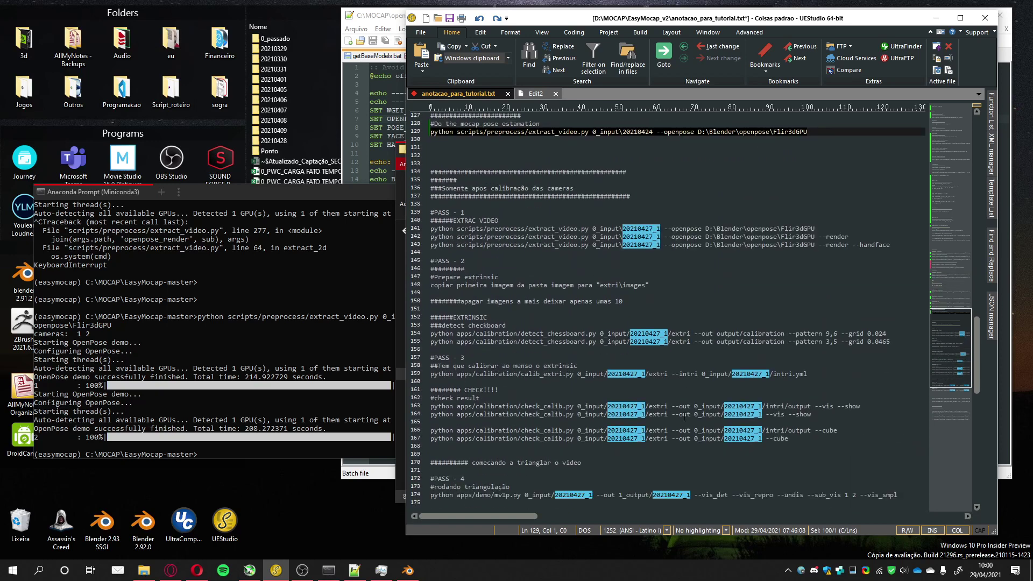
{"action": "scroll", "coordinate": [652, 466], "scroll_direction": "down", "scroll_amount": 2}
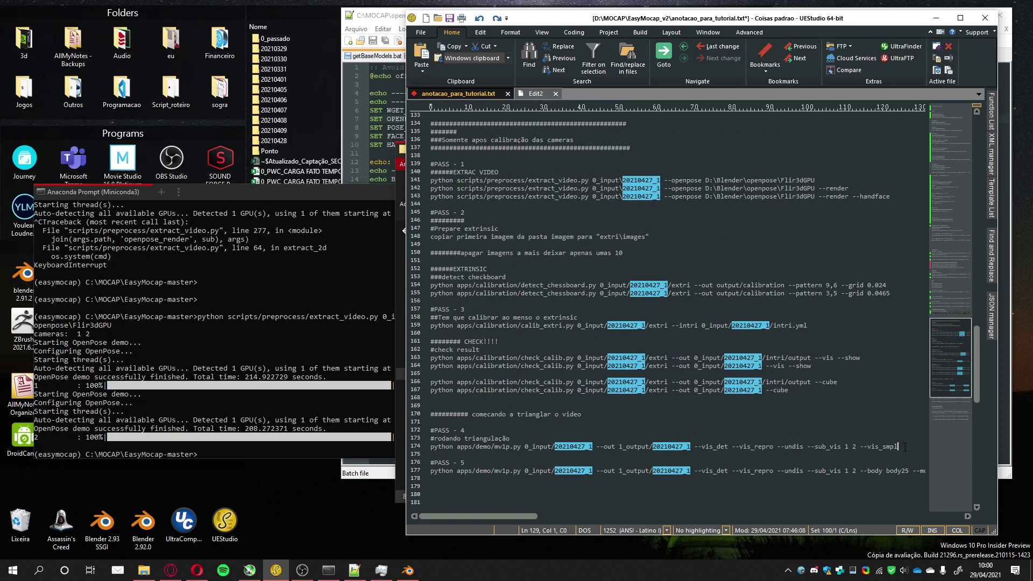
{"action": "left_click", "coordinate": [905, 446]}
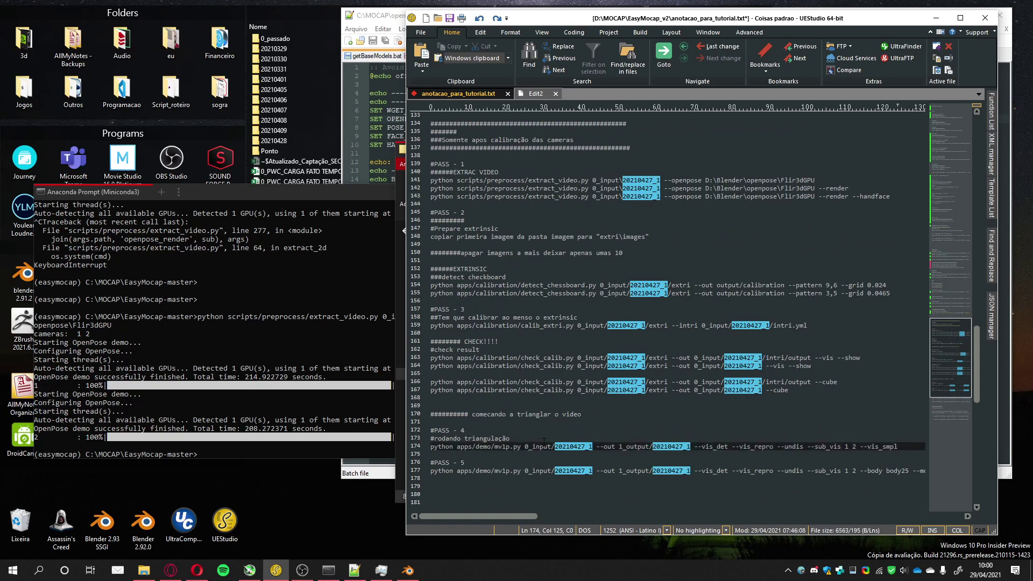
{"action": "left_click", "coordinate": [581, 447]}
{"action": "key", "text": "Delete"}
{"action": "key", "text": "Delete"}
{"action": "key", "text": "Delete"}
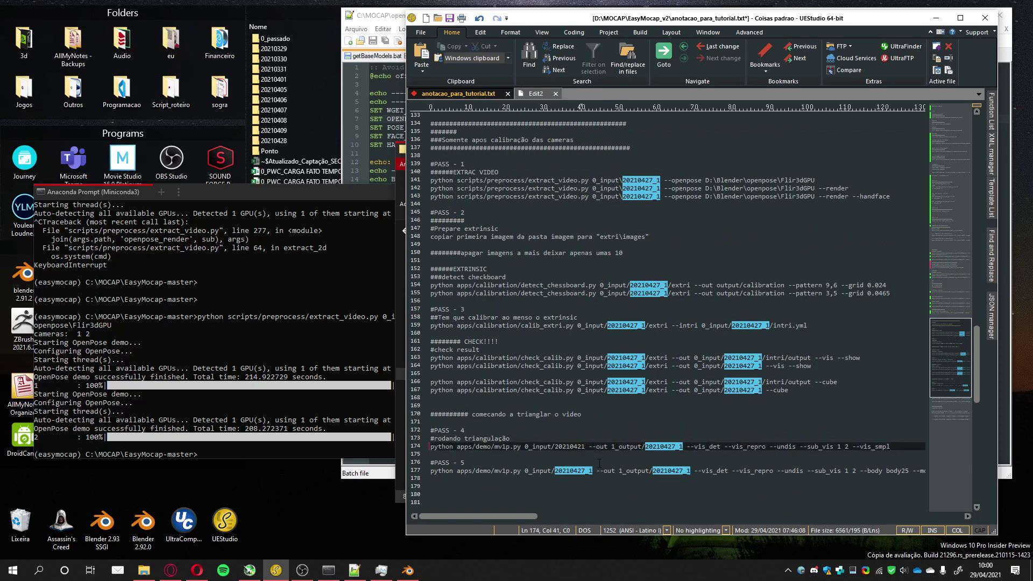
{"action": "type", "text": "4"}
- Set the --out path of the PASS - 4 mv1p.py command to 1_output/20210424
{"action": "left_click", "coordinate": [673, 447]}
{"action": "key", "text": "Delete"}
{"action": "key", "text": "Delete"}
{"action": "key", "text": "Delete"}
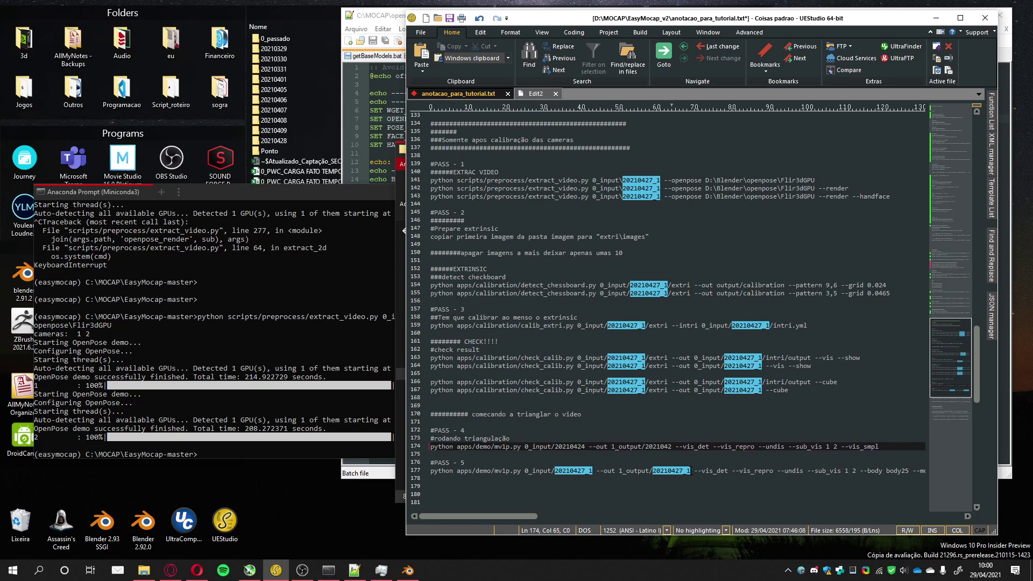
{"action": "type", "text": "4"}
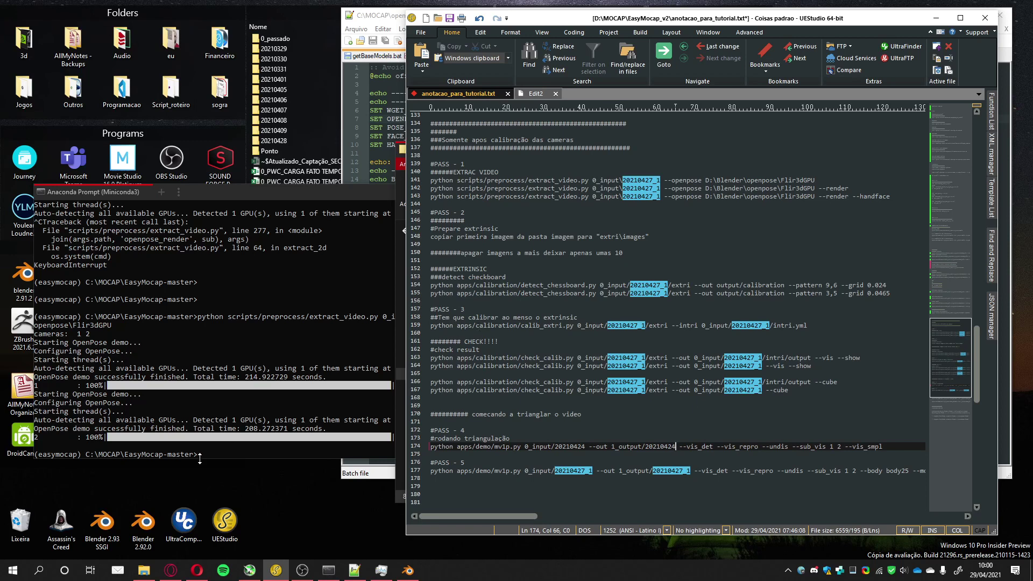
- Run the PASS - 4 mv1p.py command from the notes in the Anaconda Prompt, with input 0_input/20210424 and output 1_output/20210424
{"action": "left_click", "coordinate": [143, 571]}
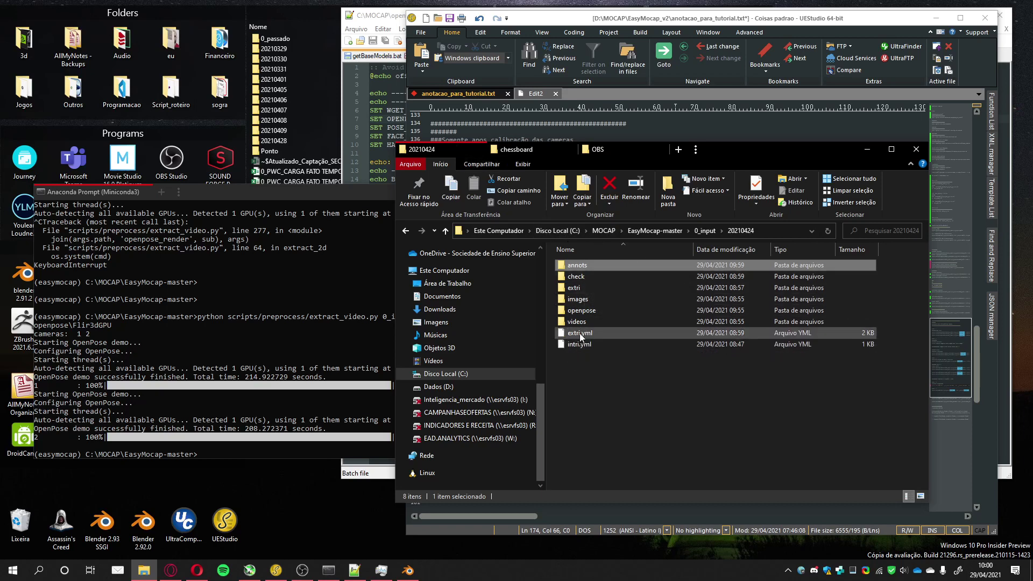
{"action": "left_click", "coordinate": [525, 515]}
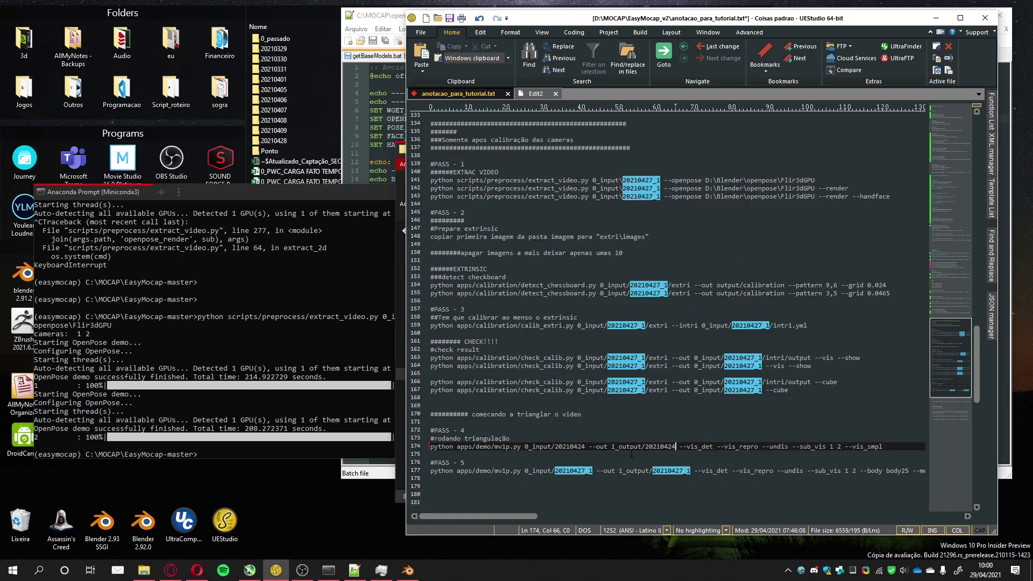
{"action": "key", "text": "End"}
{"action": "key", "text": "shift+Home"}
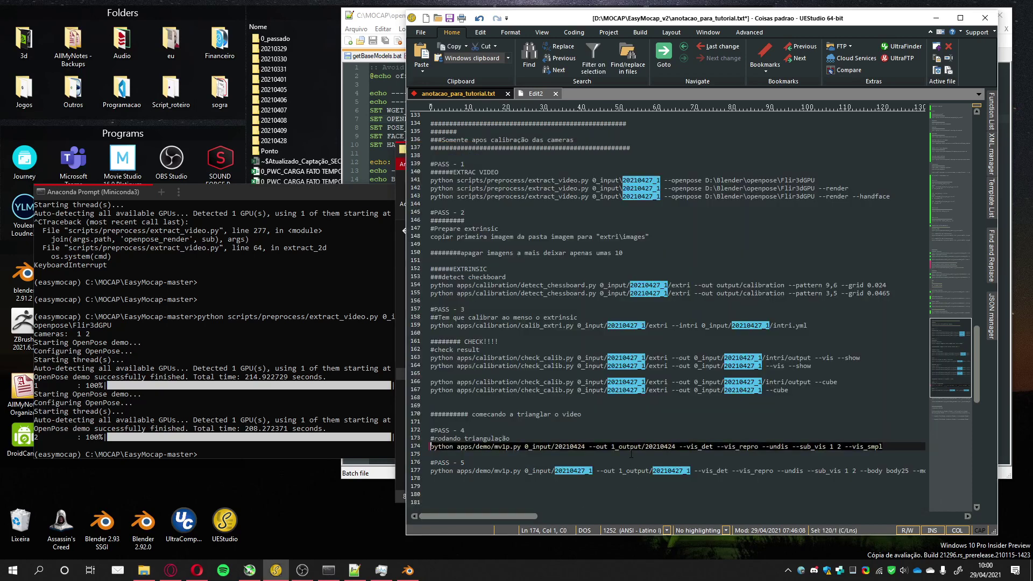
{"action": "left_click", "coordinate": [267, 331]}
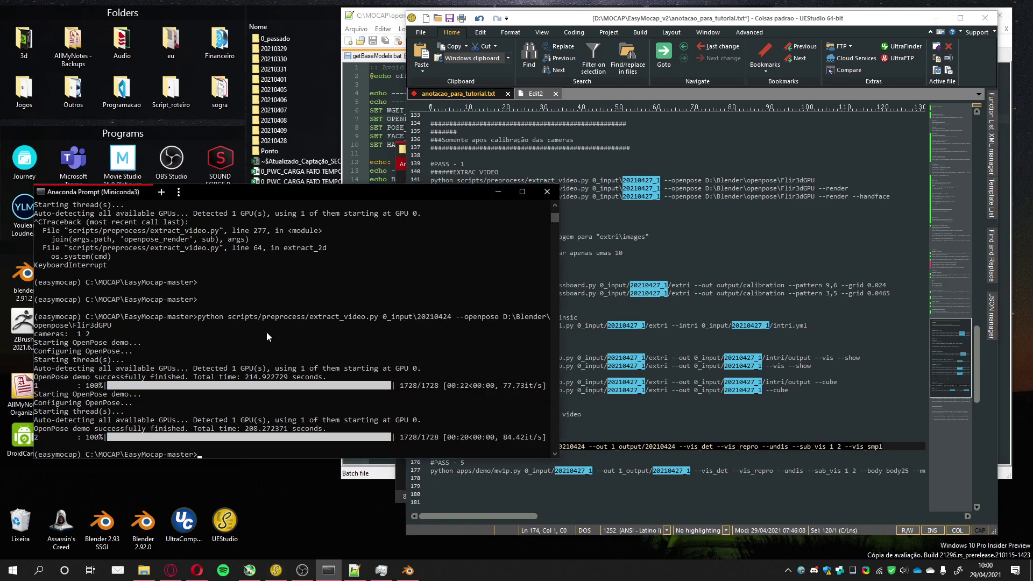
{"action": "type", "text": "python apps/demo/mv1p.py 0_input/20210424 --out 1_output/20210424 --vis_det --vis_repro --undis --sub_vis 1 2 --vis_smpl"}
{"action": "key", "text": "Return"}
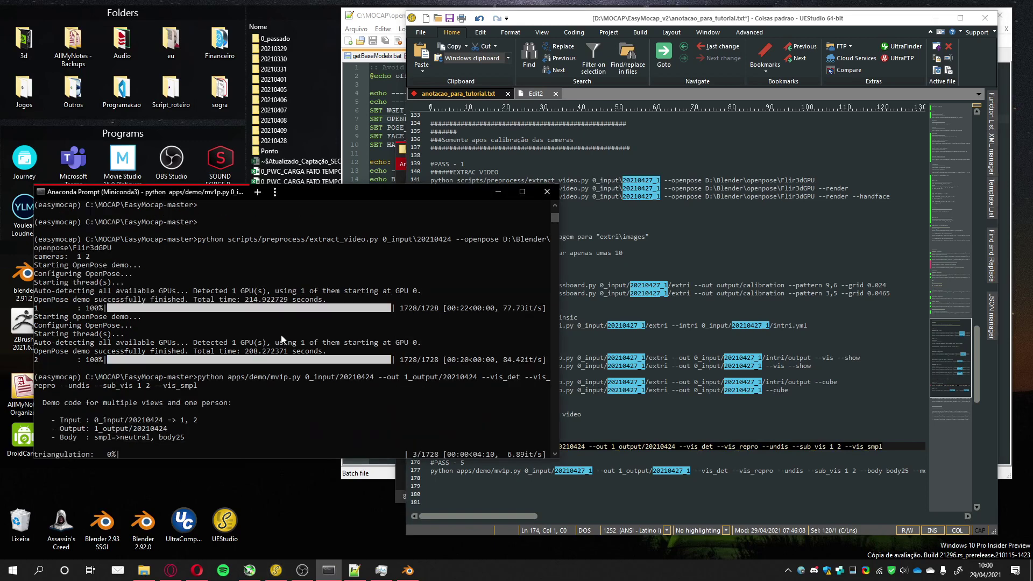
- In File Explorer, open the detec folder inside 1_output/20210424 of EasyMocap-master
{"action": "left_click", "coordinate": [396, 493]}
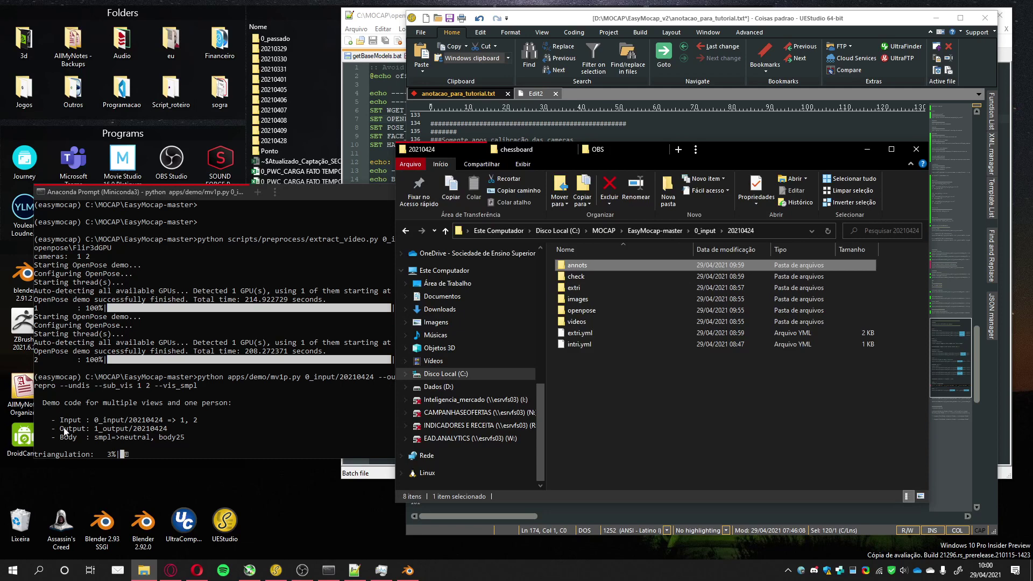
{"action": "left_click", "coordinate": [671, 229]}
{"action": "double_click", "coordinate": [587, 278]}
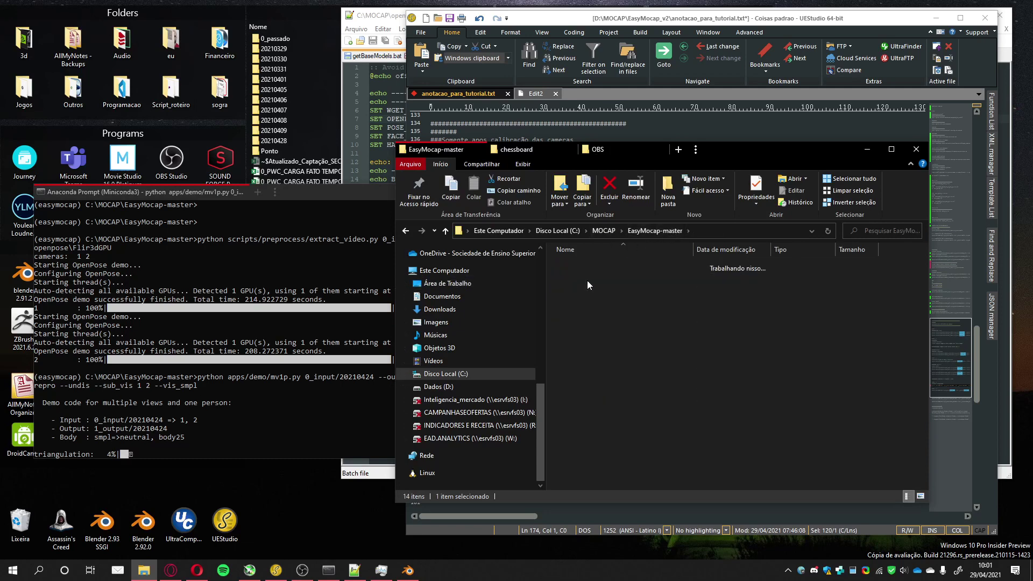
{"action": "double_click", "coordinate": [577, 268]}
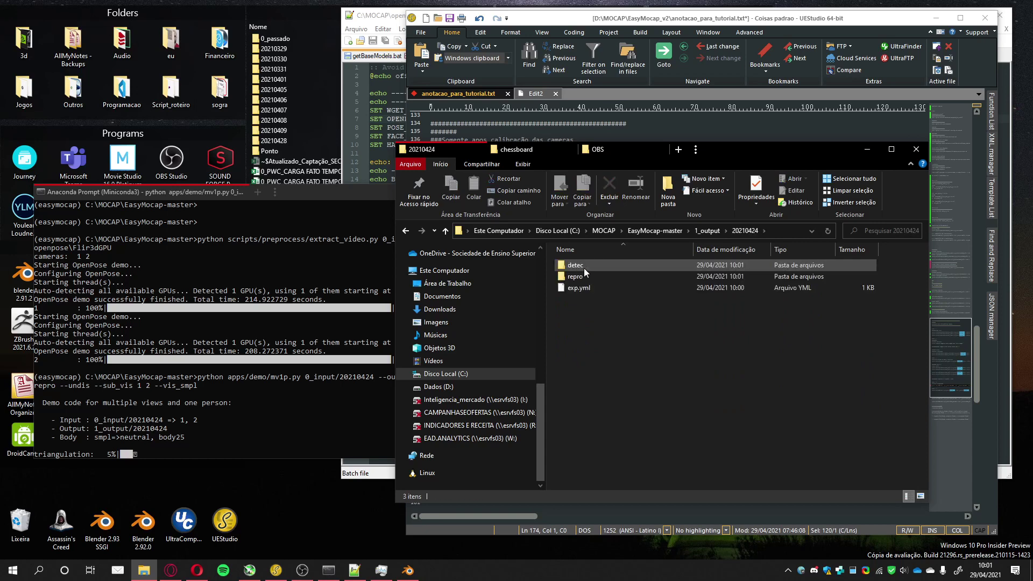
{"action": "double_click", "coordinate": [568, 265]}
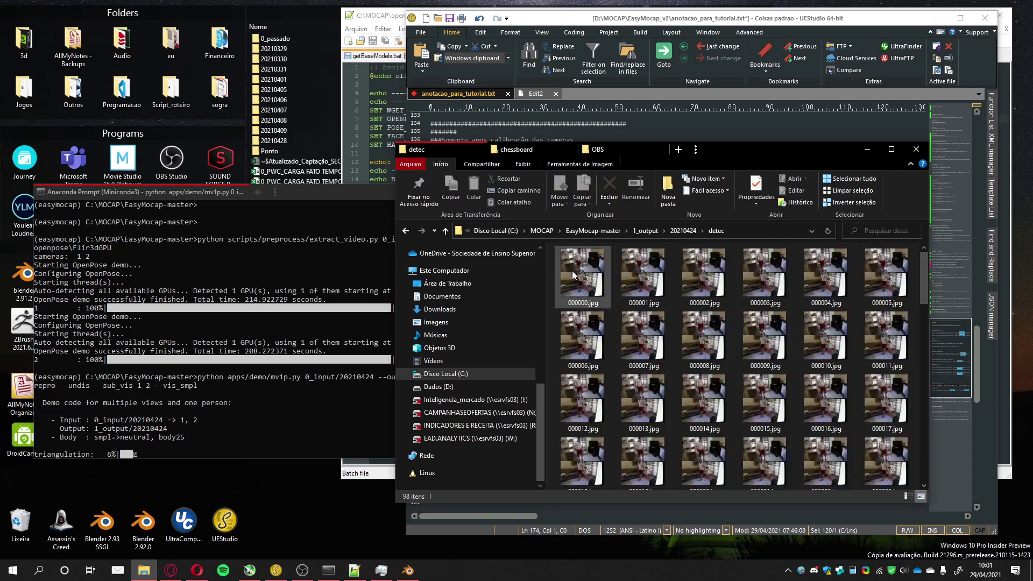
- Examine the detected skeletons in both camera views by stepping through the detec frames from 000000.jpg to 000075.jpg, and close the viewer
{"action": "left_click", "coordinate": [573, 270]}
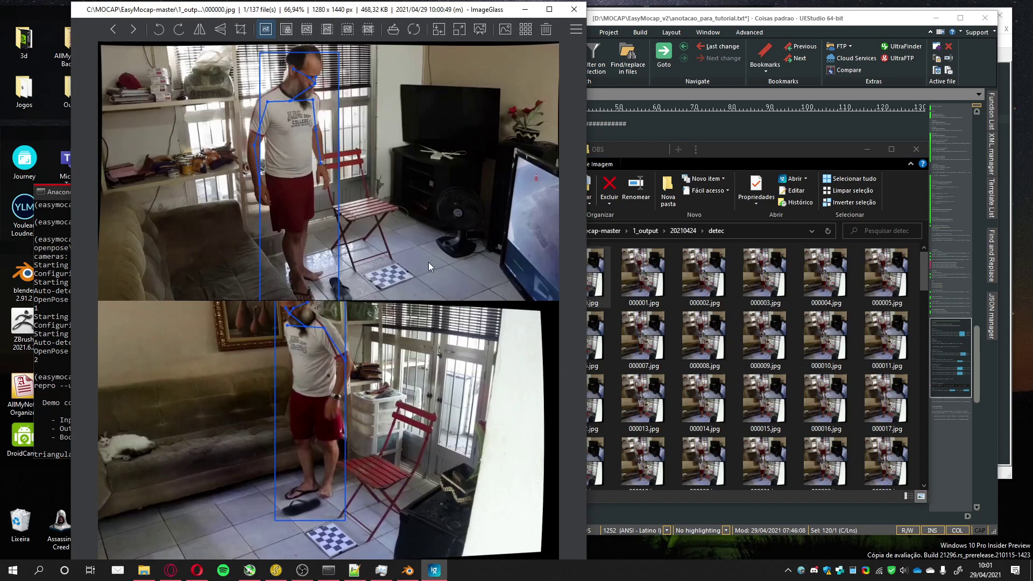
{"action": "key", "text": "Right"}
{"action": "key", "text": "Right"}
{"action": "key", "text": "Right"}
{"action": "key", "text": "Right"}
{"action": "key", "text": "Right"}
{"action": "key", "text": "Right"}
{"action": "key", "text": "Right"}
{"action": "key", "text": "Right"}
{"action": "key", "text": "Right"}
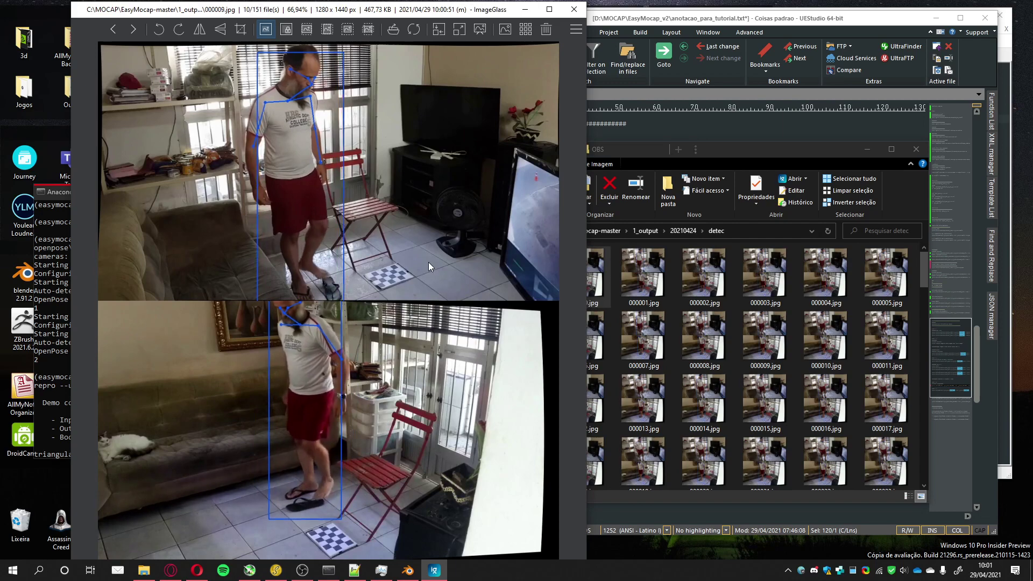
{"action": "key", "text": "Right"}
{"action": "key", "text": "Right"}
{"action": "key", "text": "Right"}
{"action": "key", "text": "Right"}
{"action": "key", "text": "Right"}
{"action": "key", "text": "Right"}
{"action": "key", "text": "Right"}
{"action": "key", "text": "Right"}
{"action": "key", "text": "Right"}
{"action": "key", "text": "Right"}
{"action": "key", "text": "Right"}
{"action": "key", "text": "Right"}
{"action": "key", "text": "Right"}
{"action": "key", "text": "Right"}
{"action": "key", "text": "Right"}
{"action": "key", "text": "Right"}
{"action": "key", "text": "Right"}
{"action": "key", "text": "Right"}
{"action": "key", "text": "Right"}
{"action": "key", "text": "Right"}
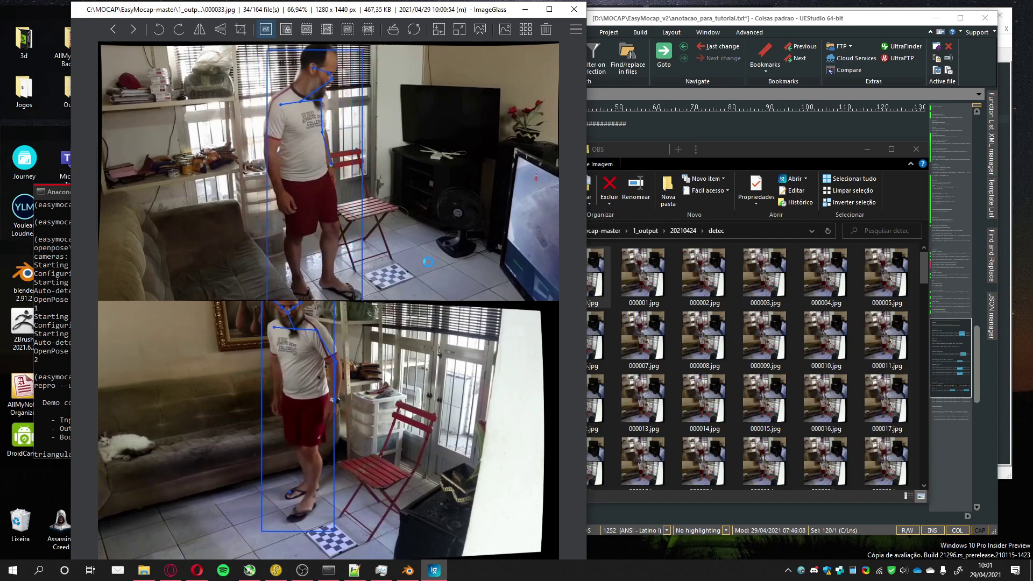
{"action": "key", "text": "Right"}
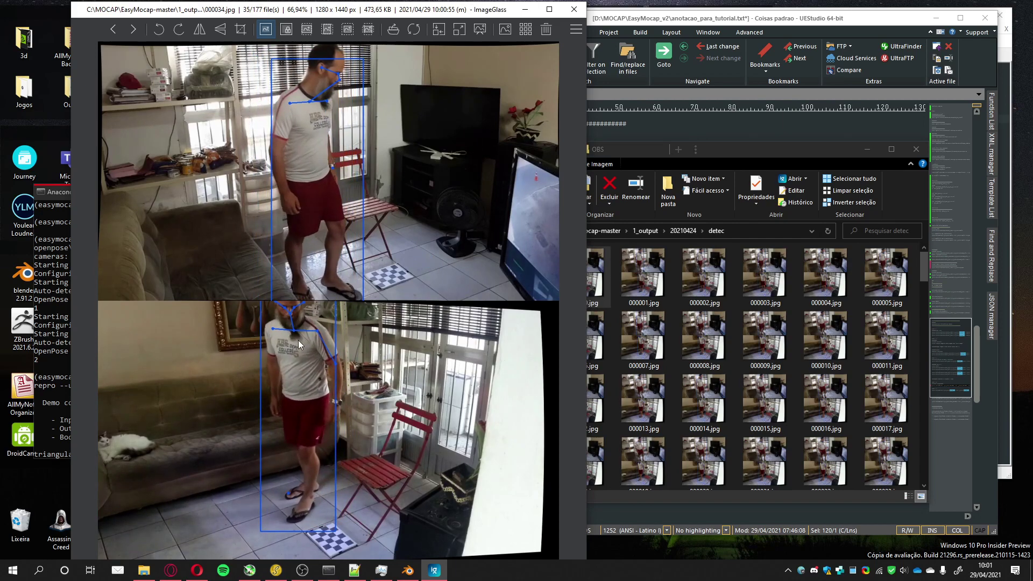
{"action": "key", "text": "Right"}
{"action": "key", "text": "Right"}
{"action": "key", "text": "Right"}
{"action": "key", "text": "Right"}
{"action": "key", "text": "Right"}
{"action": "key", "text": "Right"}
{"action": "key", "text": "Right"}
{"action": "key", "text": "Right"}
{"action": "key", "text": "Right"}
{"action": "key", "text": "Right"}
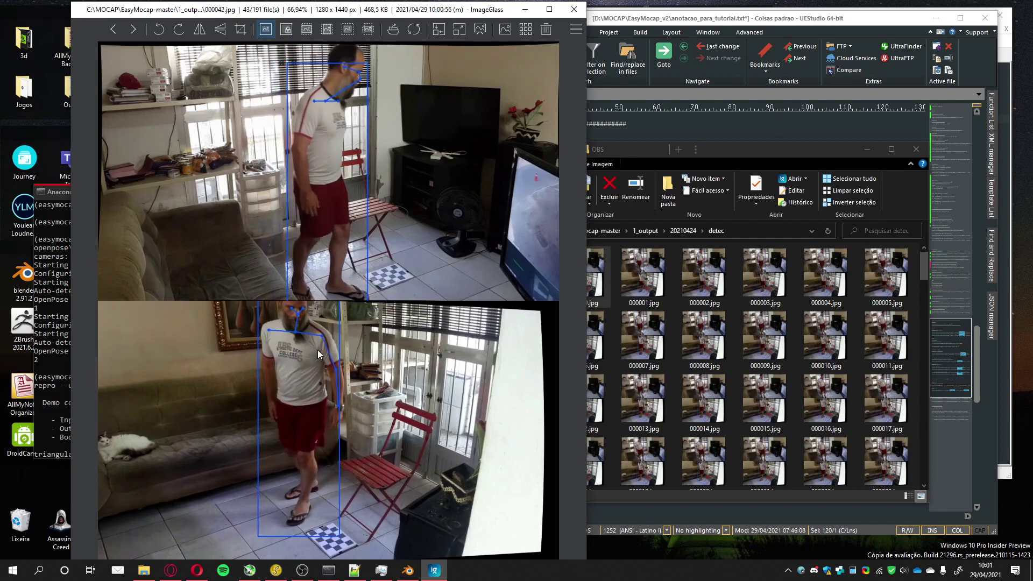
{"action": "key", "text": "Right"}
{"action": "key", "text": "Right"}
{"action": "key", "text": "Right"}
{"action": "key", "text": "Right"}
{"action": "key", "text": "Right"}
{"action": "key", "text": "Right"}
{"action": "key", "text": "Right"}
{"action": "key", "text": "Right"}
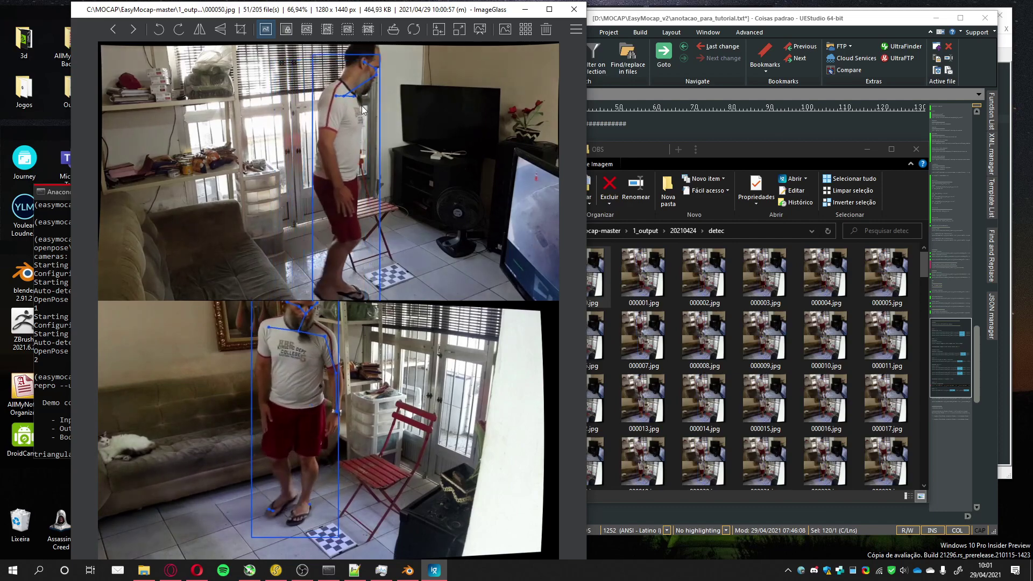
{"action": "key", "text": "Right"}
{"action": "key", "text": "Right"}
{"action": "key", "text": "Right"}
{"action": "key", "text": "Right"}
{"action": "key", "text": "Right"}
{"action": "key", "text": "Right"}
{"action": "key", "text": "Right"}
{"action": "key", "text": "Right"}
{"action": "key", "text": "Right"}
{"action": "key", "text": "Right"}
{"action": "key", "text": "Right"}
{"action": "key", "text": "Right"}
{"action": "key", "text": "Right"}
{"action": "key", "text": "Right"}
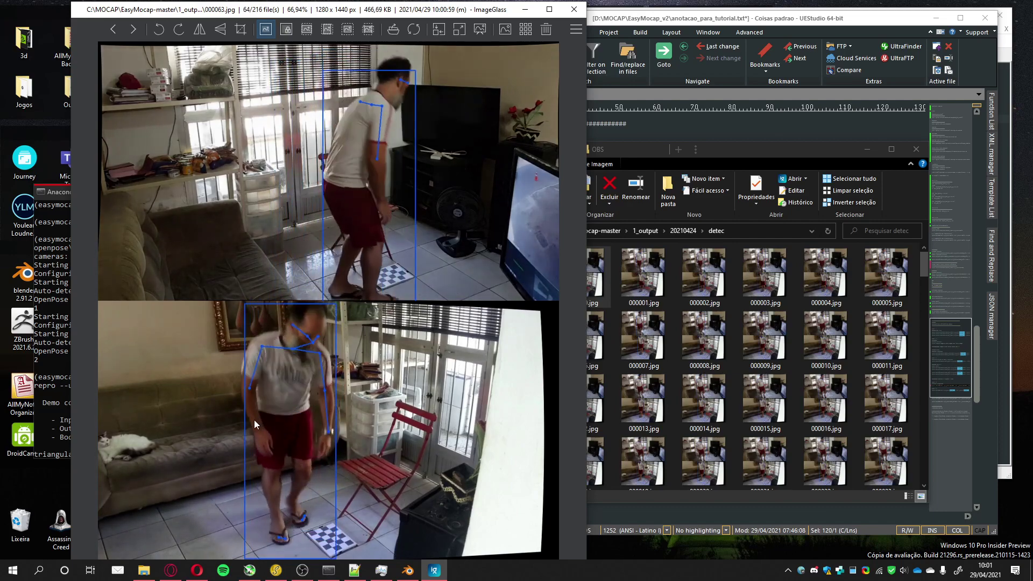
{"action": "key", "text": "Right"}
{"action": "key", "text": "Right"}
{"action": "key", "text": "Right"}
{"action": "key", "text": "Right"}
{"action": "key", "text": "Right"}
{"action": "key", "text": "Right"}
{"action": "key", "text": "Right"}
{"action": "key", "text": "Right"}
{"action": "key", "text": "Right"}
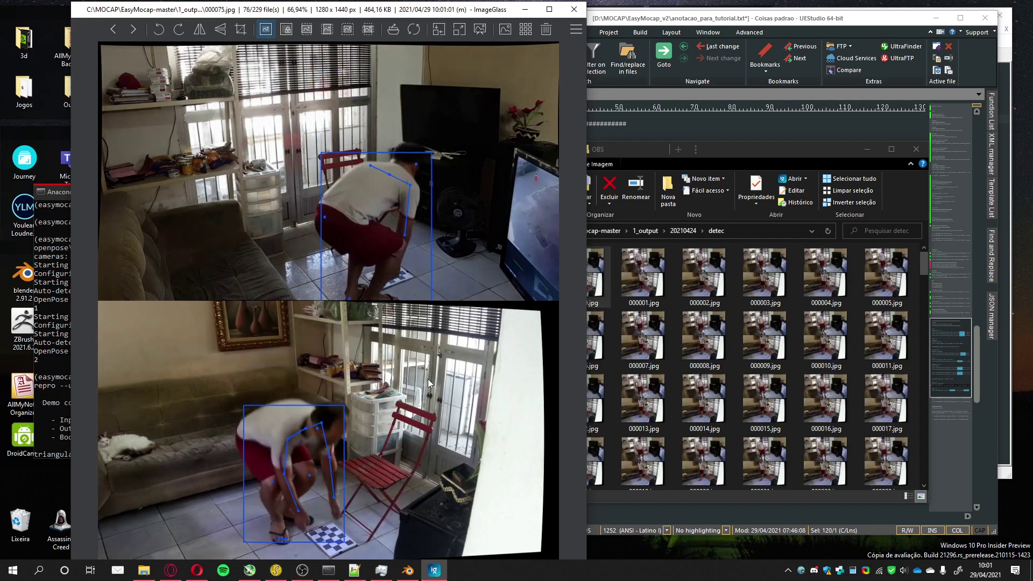
{"action": "left_click", "coordinate": [576, 9]}
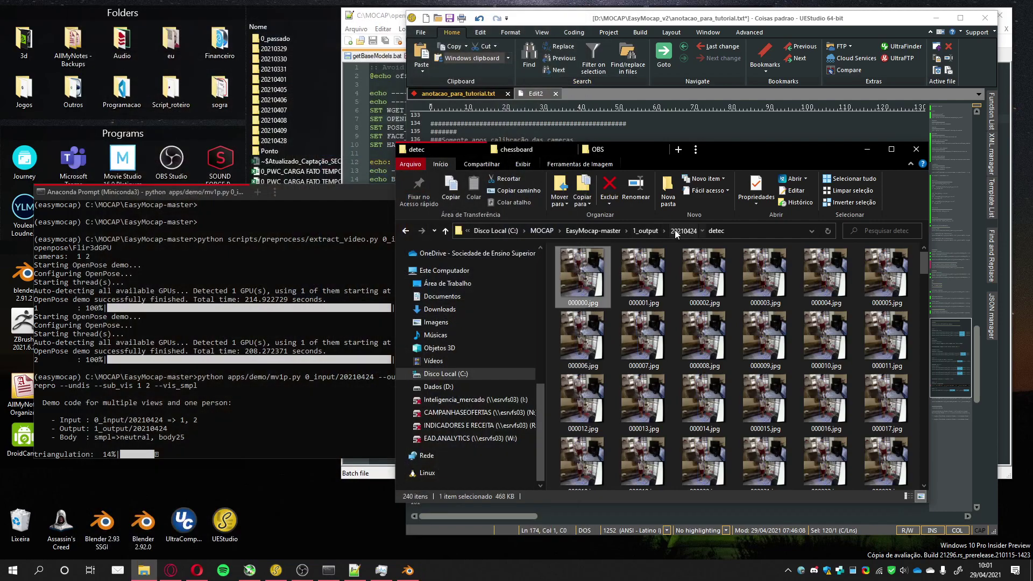
- Open the repro folder of 20210424, examine the reprojected skeletons frame by frame from 000000.jpg to 000031.jpg, and close the viewer
{"action": "left_click", "coordinate": [684, 231]}
{"action": "double_click", "coordinate": [573, 276]}
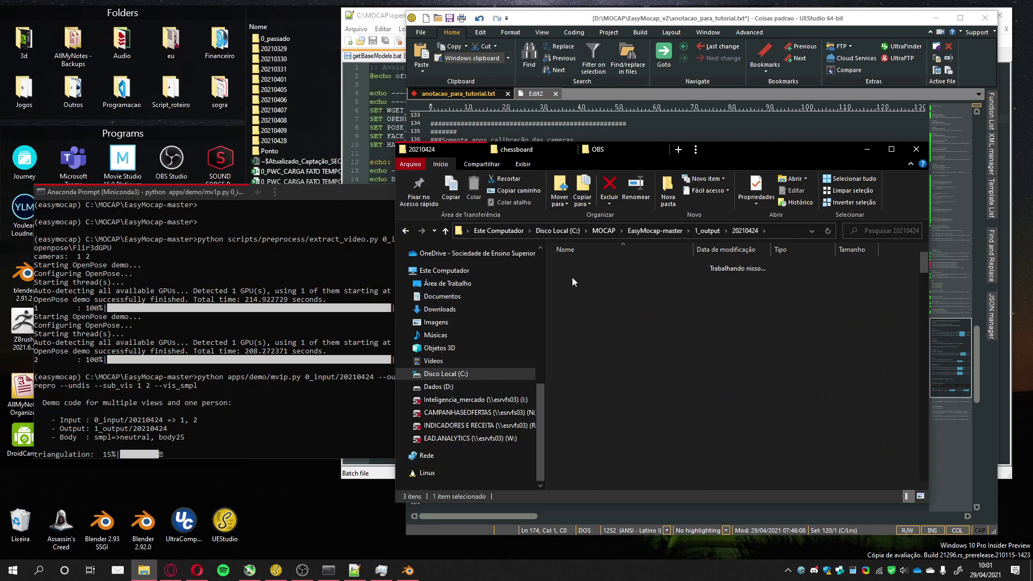
{"action": "left_click", "coordinate": [575, 273]}
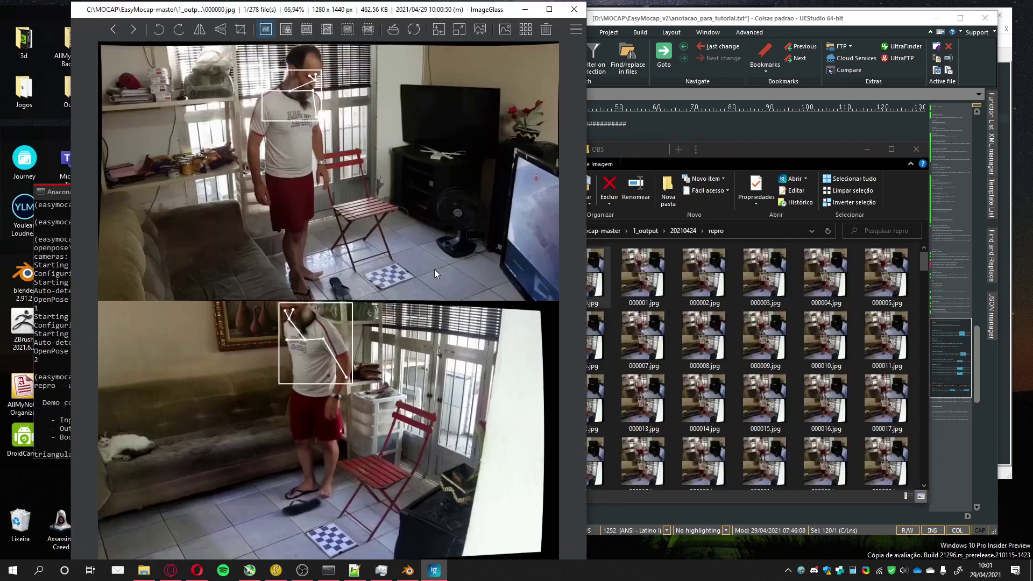
{"action": "key", "text": "Right"}
{"action": "key", "text": "Right"}
{"action": "key", "text": "Right"}
{"action": "key", "text": "Right"}
{"action": "key", "text": "Right"}
{"action": "key", "text": "Right"}
{"action": "key", "text": "Right"}
{"action": "key", "text": "Right"}
{"action": "key", "text": "Right"}
{"action": "key", "text": "Right"}
{"action": "key", "text": "Right"}
{"action": "key", "text": "Right"}
{"action": "key", "text": "Right"}
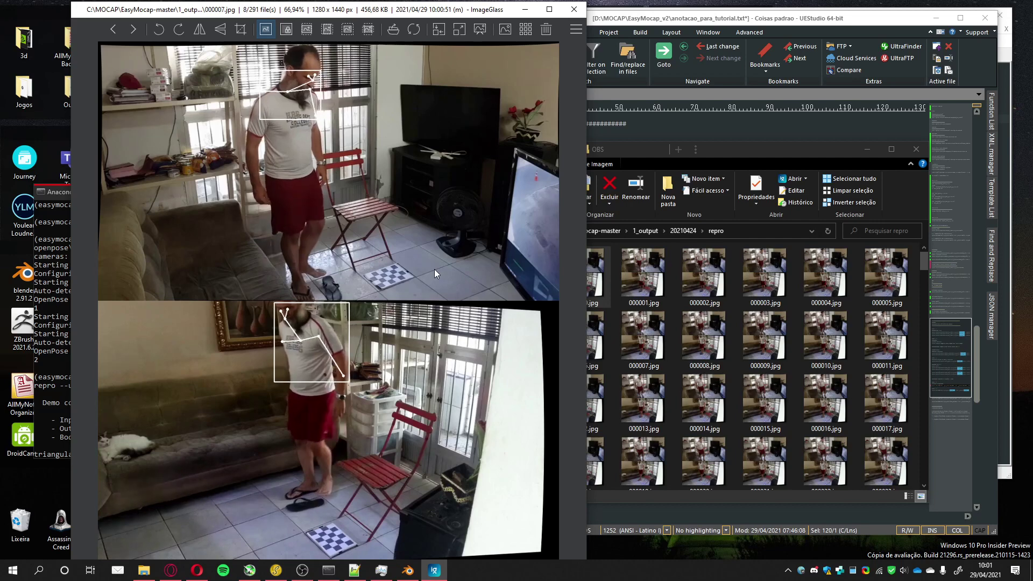
{"action": "key", "text": "Right"}
{"action": "key", "text": "Right"}
{"action": "key", "text": "Right"}
{"action": "key", "text": "Right"}
{"action": "key", "text": "Right"}
{"action": "key", "text": "Right"}
{"action": "key", "text": "Right"}
{"action": "key", "text": "Right"}
{"action": "key", "text": "Right"}
{"action": "key", "text": "Right"}
{"action": "key", "text": "Right"}
{"action": "key", "text": "Right"}
{"action": "key", "text": "Right"}
{"action": "key", "text": "Right"}
{"action": "key", "text": "Right"}
{"action": "key", "text": "Right"}
{"action": "key", "text": "Right"}
{"action": "key", "text": "Right"}
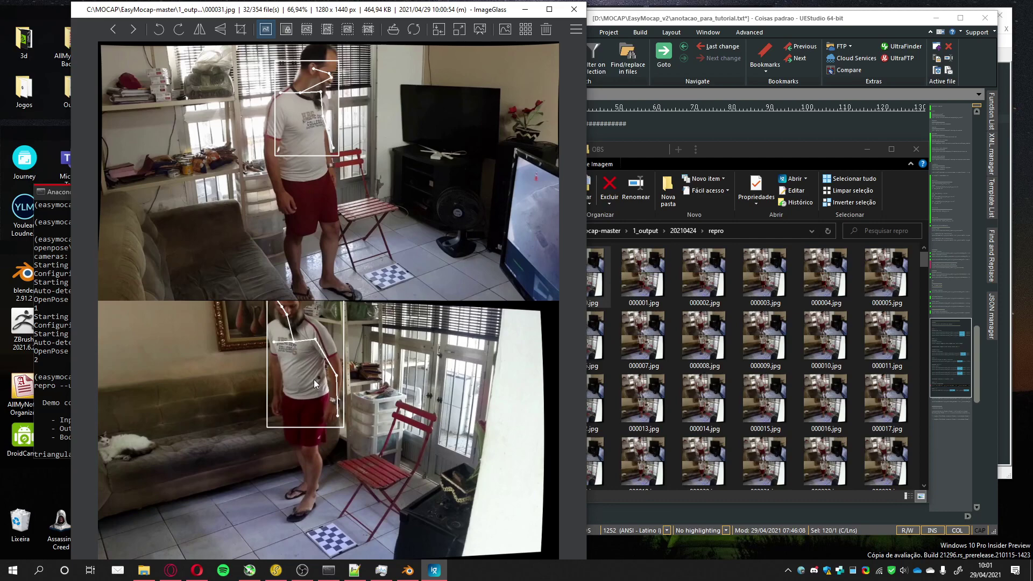
{"action": "left_click", "coordinate": [573, 9]}
- Interrupt the running triangulation in the Anaconda Prompt and permanently delete the 20210424 folder from 1_output
{"action": "left_click", "coordinate": [276, 385]}
{"action": "key", "text": "ctrl+c"}
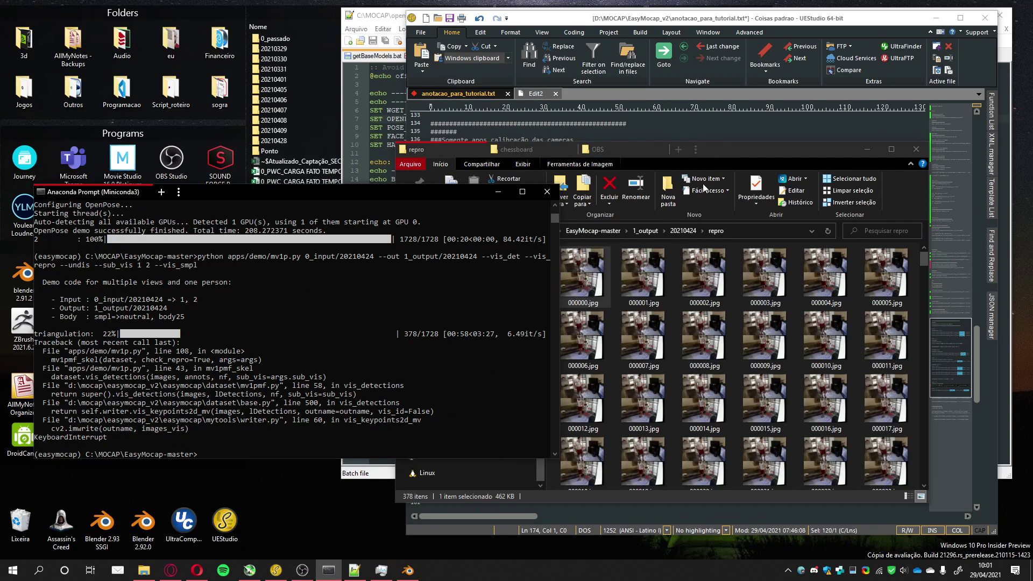
{"action": "left_click", "coordinate": [648, 231]}
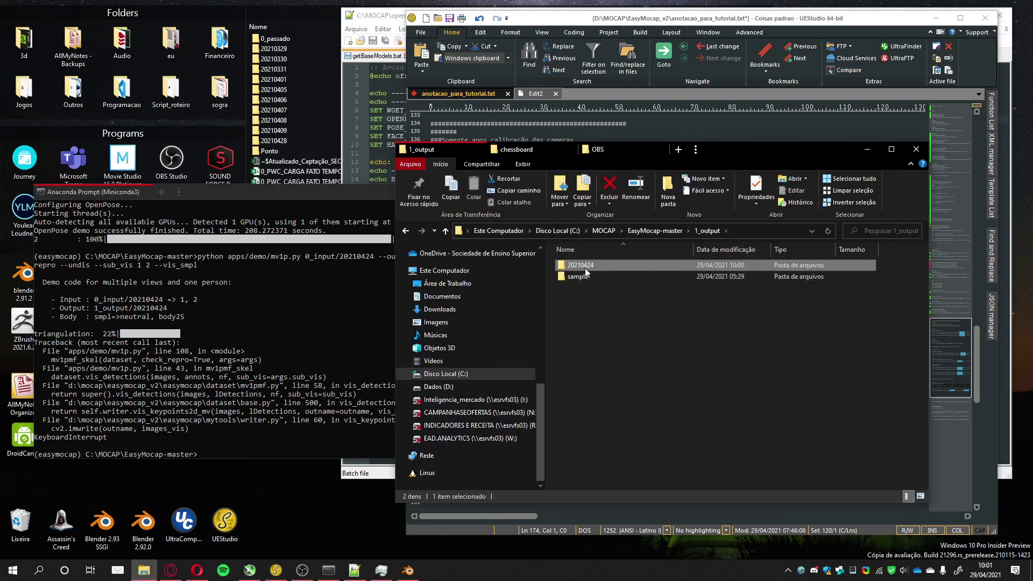
{"action": "double_click", "coordinate": [586, 266]}
{"action": "left_click_drag", "start_coordinate": [605, 318], "coordinate": [559, 264]}
{"action": "left_click", "coordinate": [706, 231]}
{"action": "key", "text": "shift+Delete"}
{"action": "key", "text": "Return"}
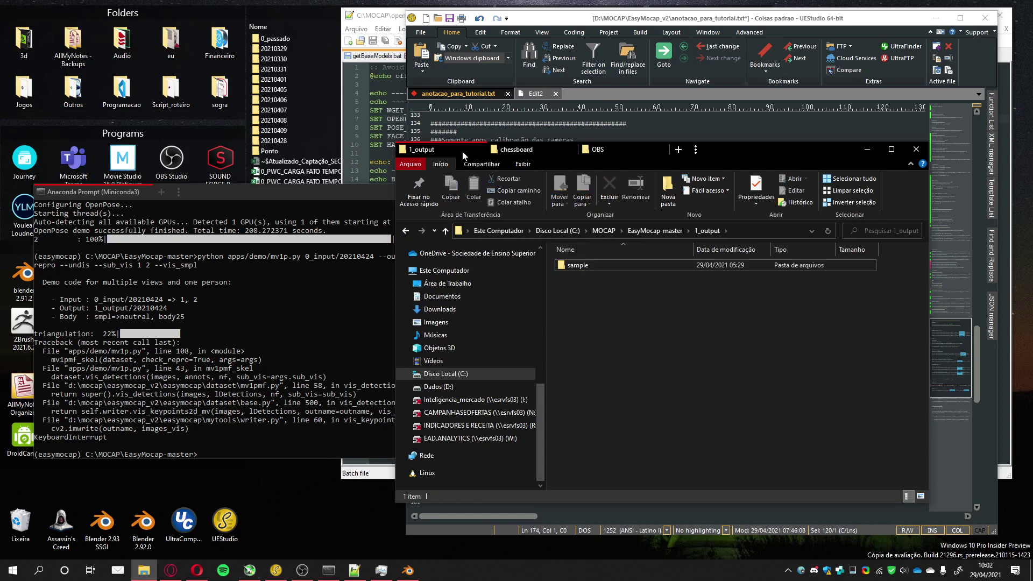
- Go to 0_input/20210424/extri, look into its chessboard folder, and open the images folder of camera 1
{"action": "left_click", "coordinate": [655, 230]}
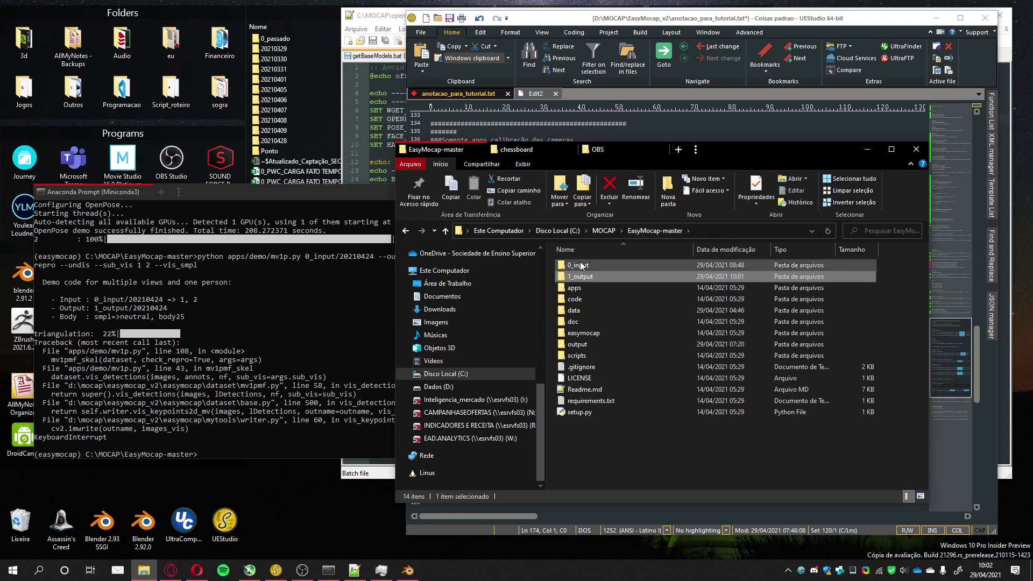
{"action": "left_click", "coordinate": [580, 267]}
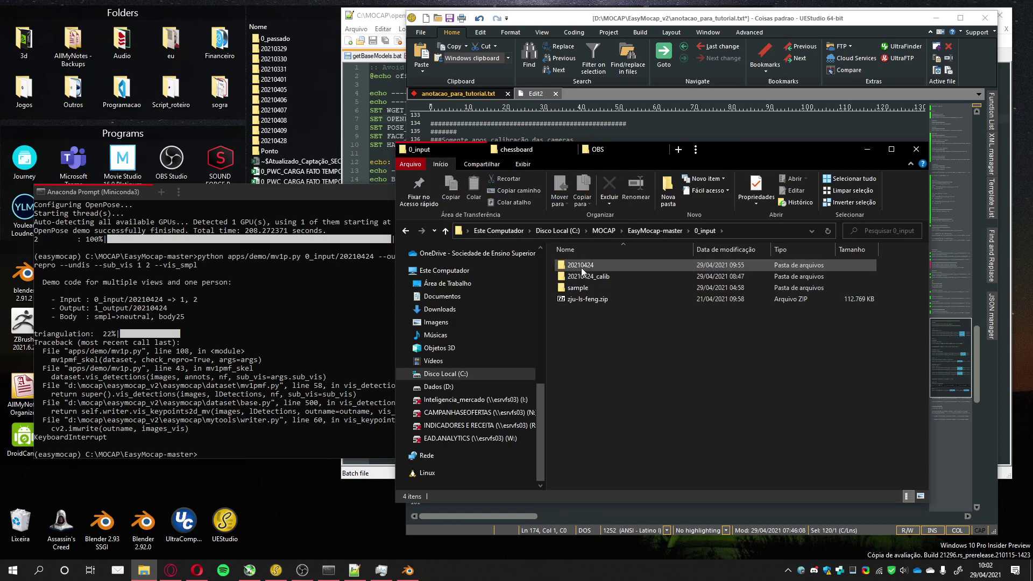
{"action": "double_click", "coordinate": [581, 267]}
{"action": "double_click", "coordinate": [577, 286]}
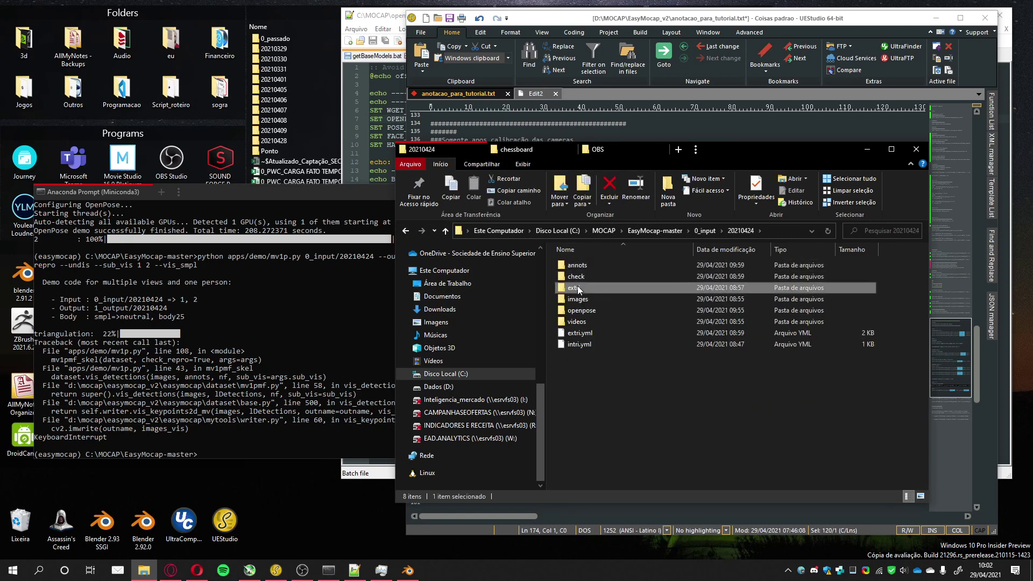
{"action": "double_click", "coordinate": [577, 286]}
{"action": "double_click", "coordinate": [576, 269]}
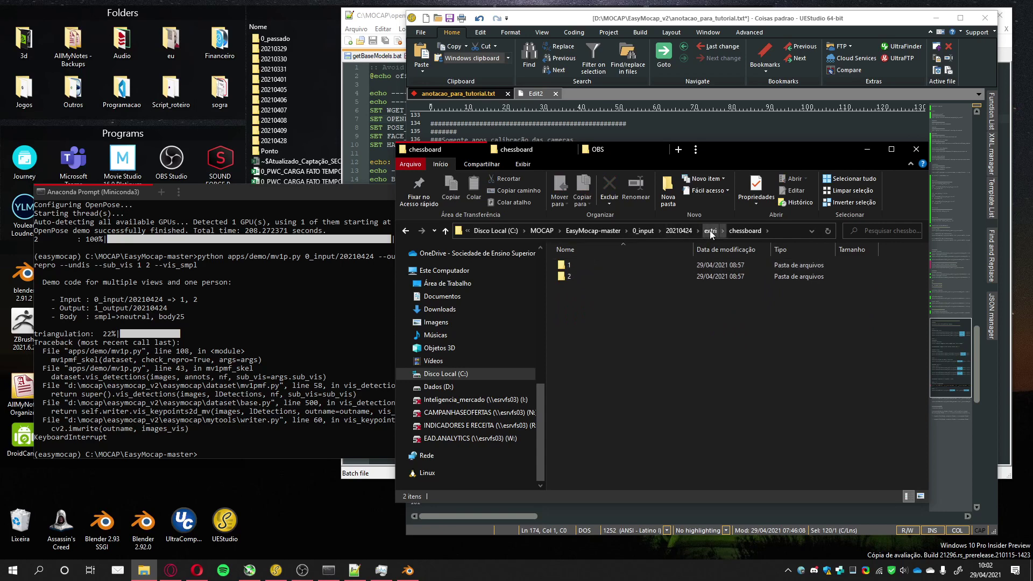
{"action": "left_click", "coordinate": [711, 231]}
{"action": "double_click", "coordinate": [570, 277]}
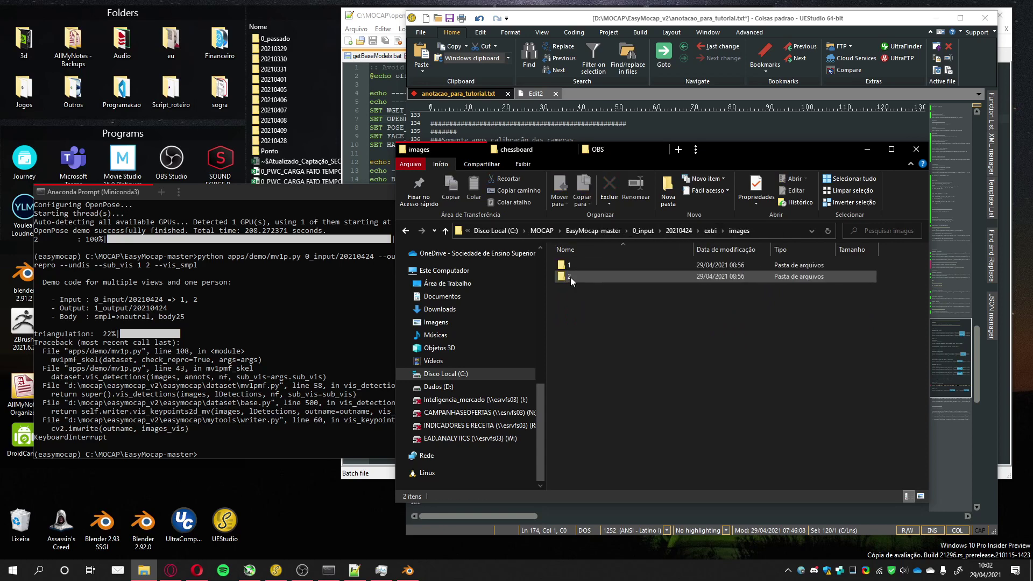
{"action": "double_click", "coordinate": [571, 263]}
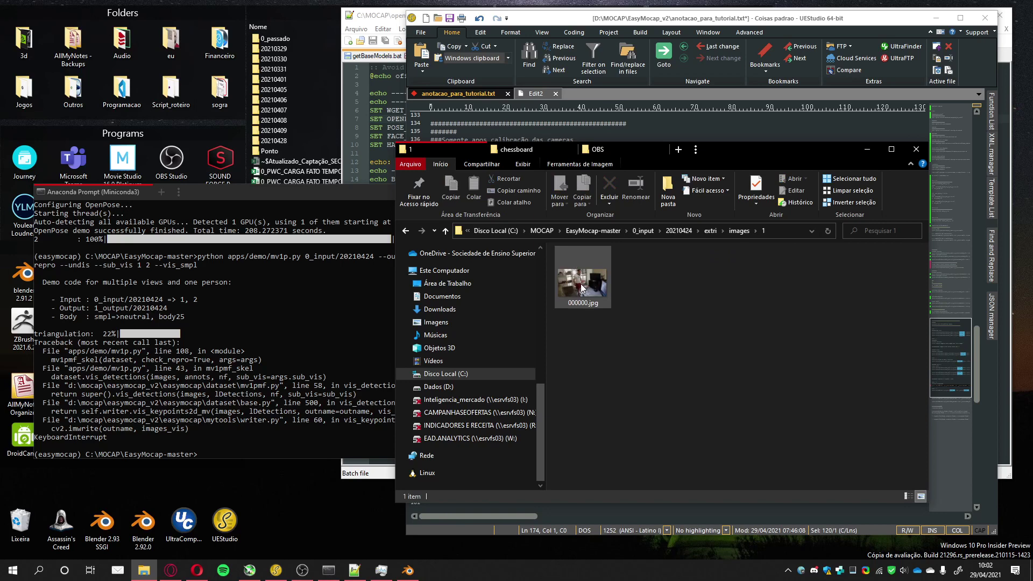
- Open 000000.jpg of camera 1 and zoom in on the chessboard on the floor to inspect it
{"action": "left_click", "coordinate": [581, 288]}
{"action": "double_click", "coordinate": [582, 288]}
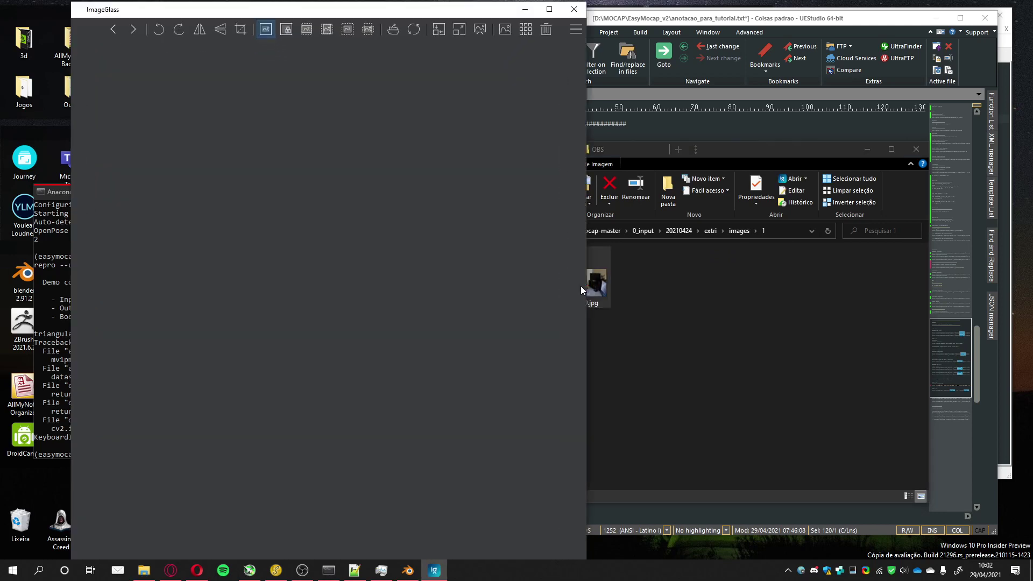
{"action": "scroll", "coordinate": [476, 353], "scroll_direction": "up", "scroll_amount": 5}
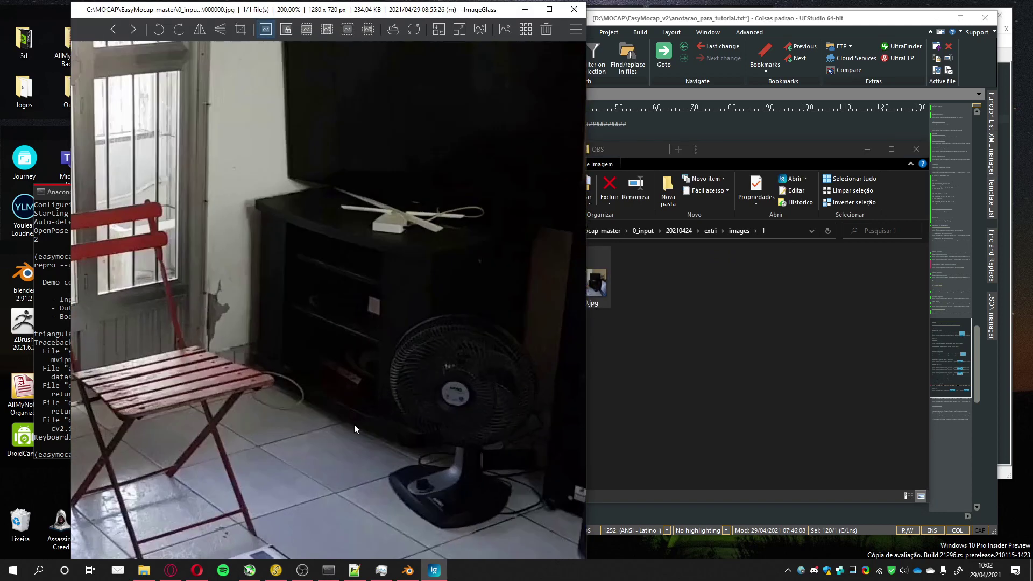
{"action": "left_click_drag", "start_coordinate": [255, 457], "coordinate": [341, 165]}
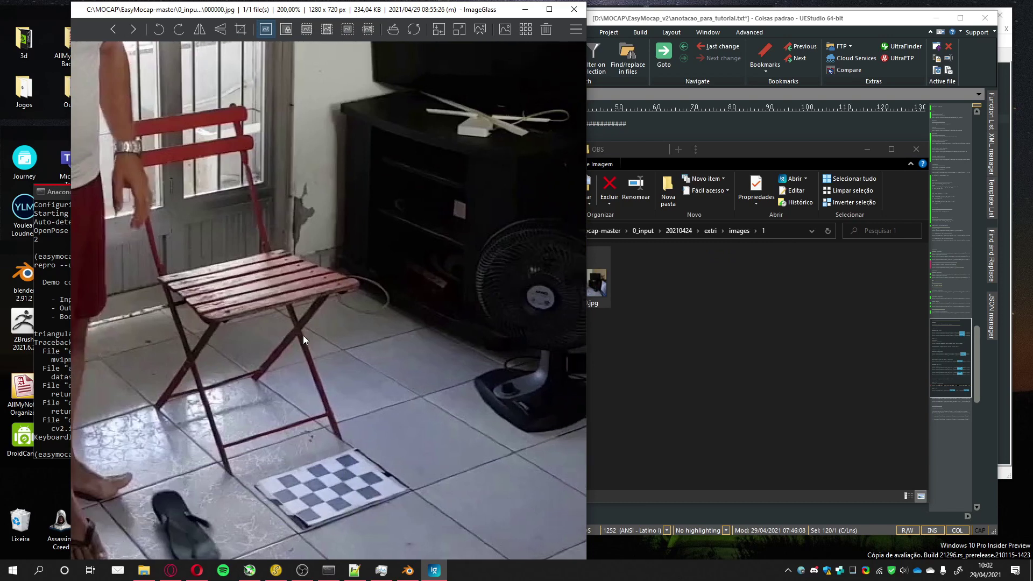
{"action": "scroll", "coordinate": [285, 498], "scroll_direction": "up", "scroll_amount": 3}
{"action": "left_click_drag", "start_coordinate": [326, 356], "coordinate": [263, 199]}
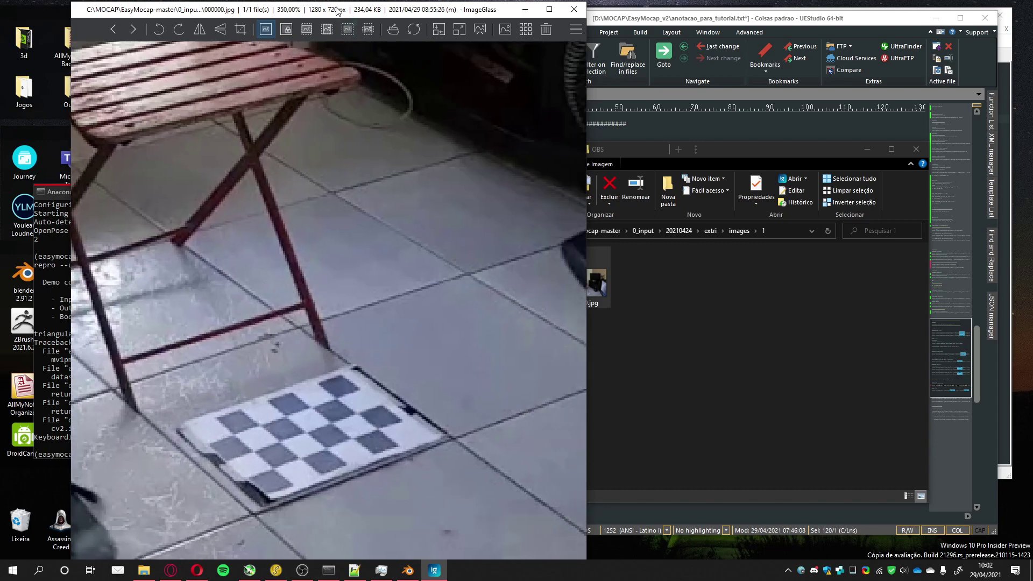
- Move the chessboard image viewer aside and open 000000.json from the chessboard/1 folder of 20210424/extri
{"action": "left_click_drag", "start_coordinate": [331, 10], "coordinate": [775, 92]}
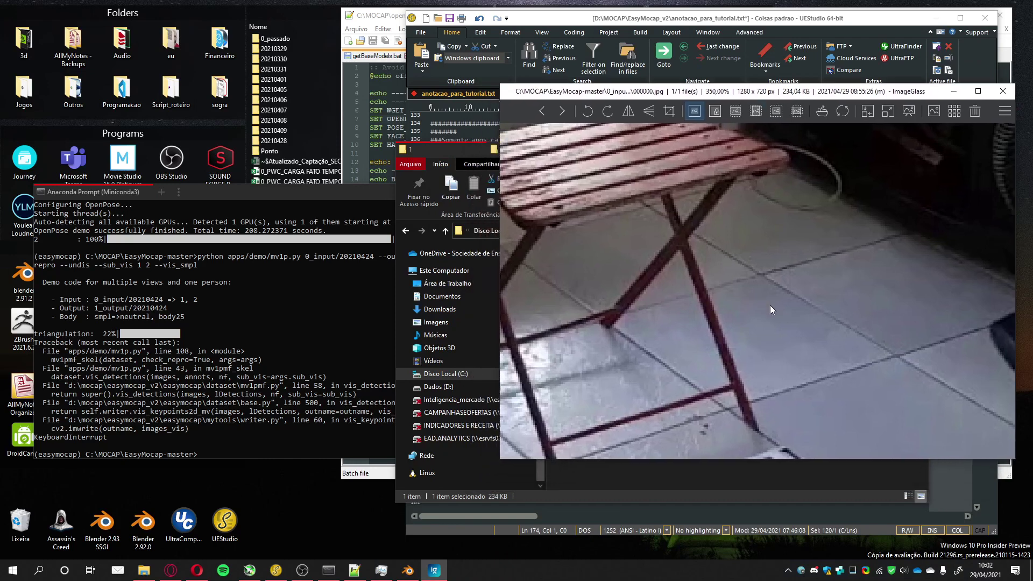
{"action": "left_click_drag", "start_coordinate": [762, 420], "coordinate": [783, 240]}
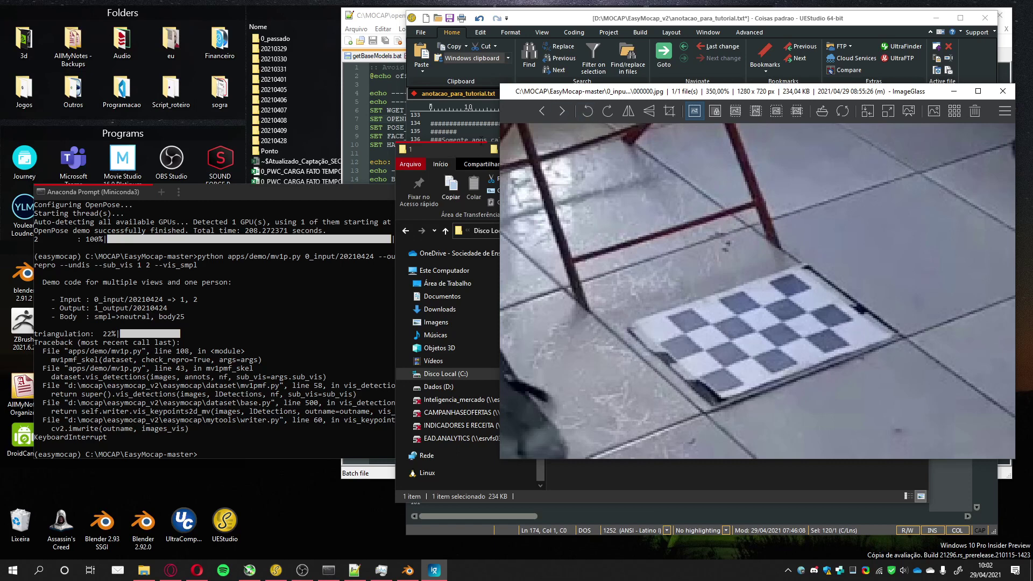
{"action": "left_click", "coordinate": [459, 150]}
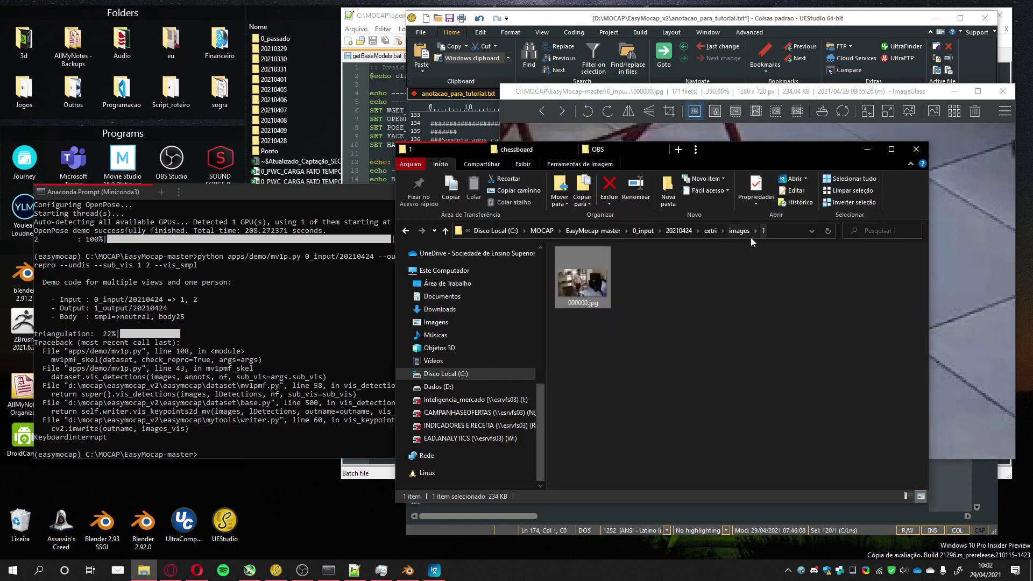
{"action": "left_click", "coordinate": [734, 230]}
{"action": "left_click", "coordinate": [712, 231]}
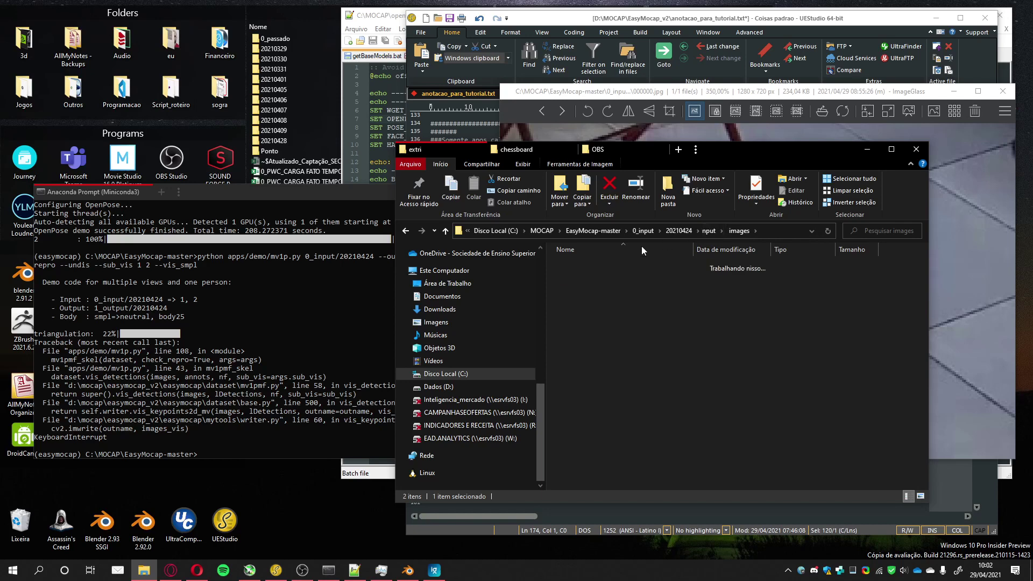
{"action": "double_click", "coordinate": [600, 262]}
{"action": "double_click", "coordinate": [580, 263]}
{"action": "double_click", "coordinate": [586, 265]}
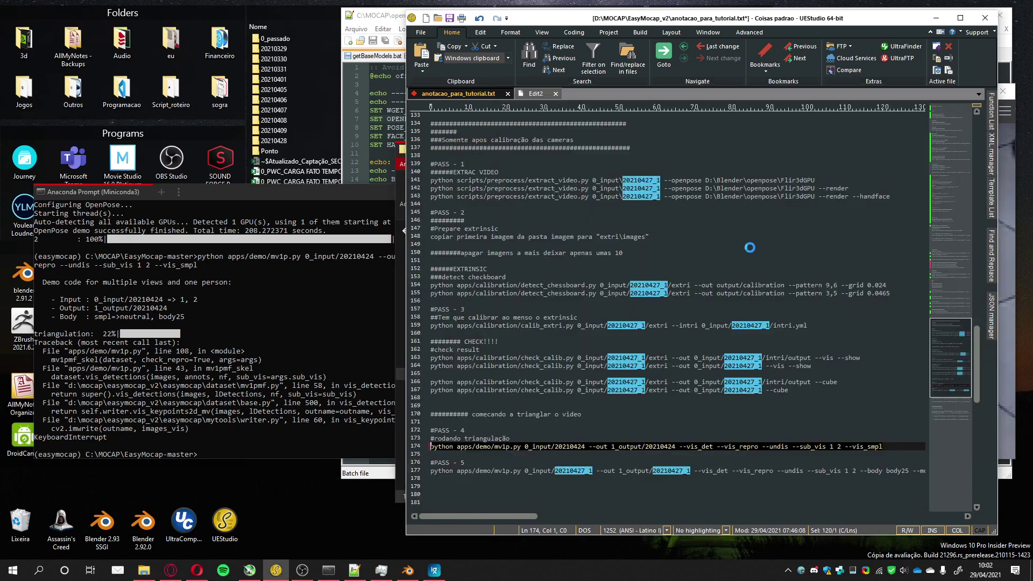
- Arrange 000000.json and the chessboard image side by side, with the keypoints3d block collapsed and the keypoints2d coordinates in view
{"action": "left_click_drag", "start_coordinate": [838, 21], "coordinate": [467, 19]}
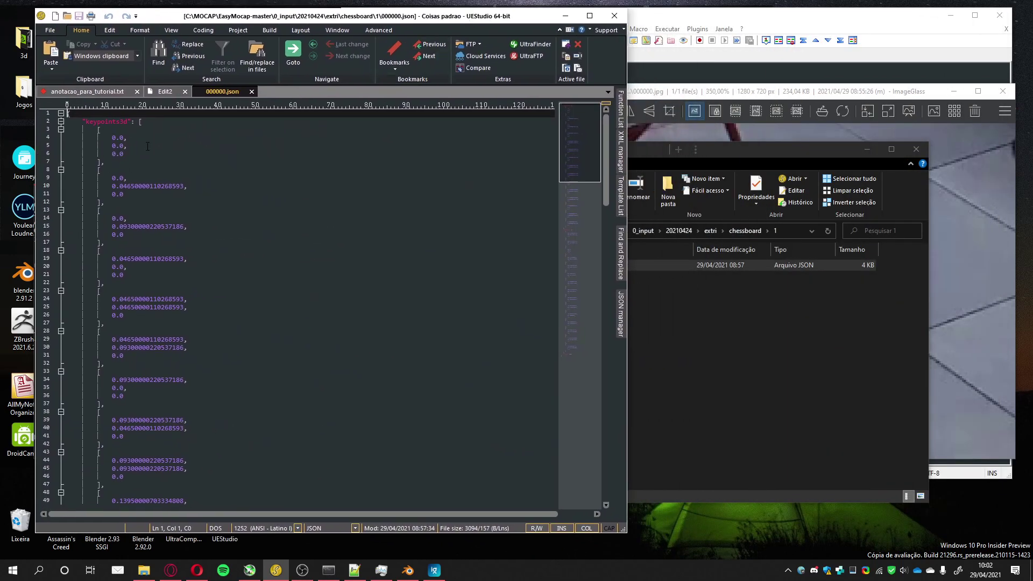
{"action": "left_click", "coordinate": [61, 121]}
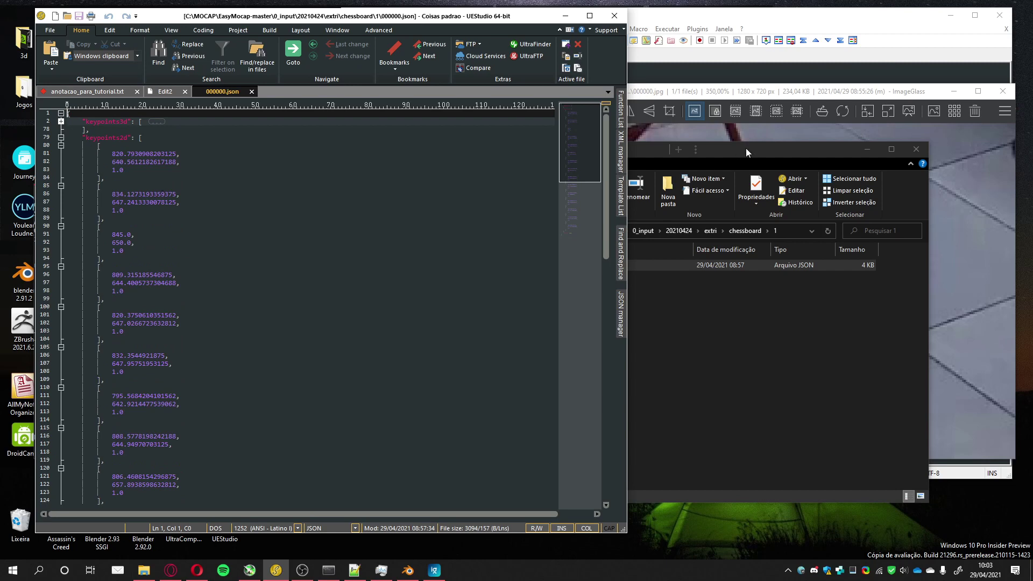
{"action": "left_click", "coordinate": [867, 149]}
{"action": "left_click", "coordinate": [846, 94]}
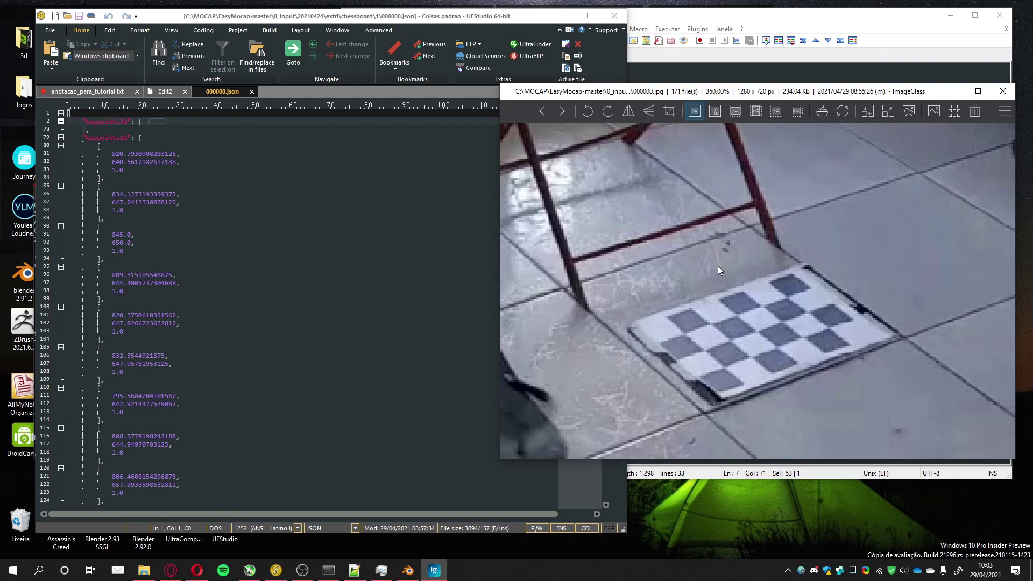
- Show the image viewer's Color picker and read the pixel coordinates of a chessboard inner corner
{"action": "left_click", "coordinate": [1005, 111]}
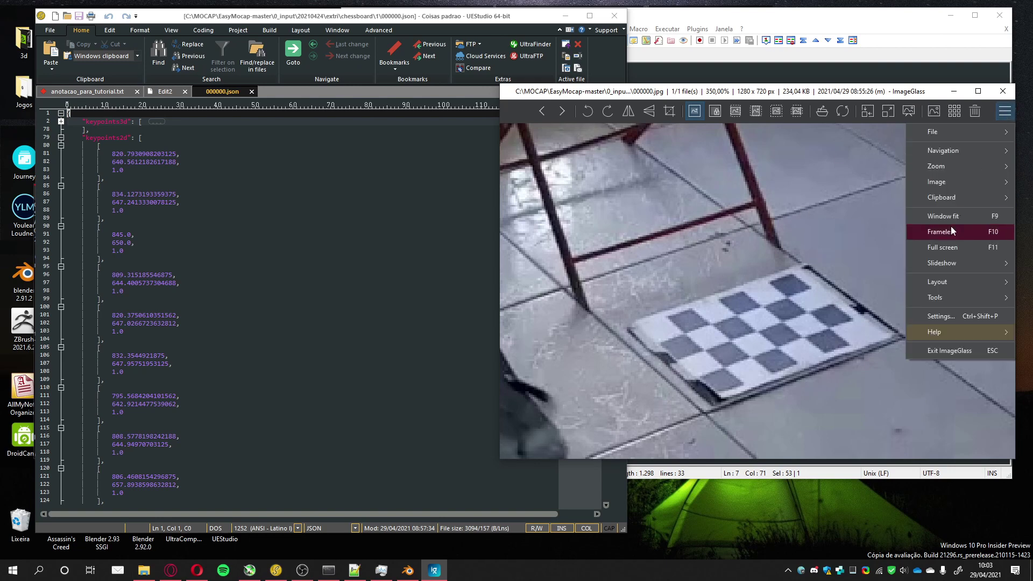
{"action": "mouse_move", "coordinate": [939, 299]}
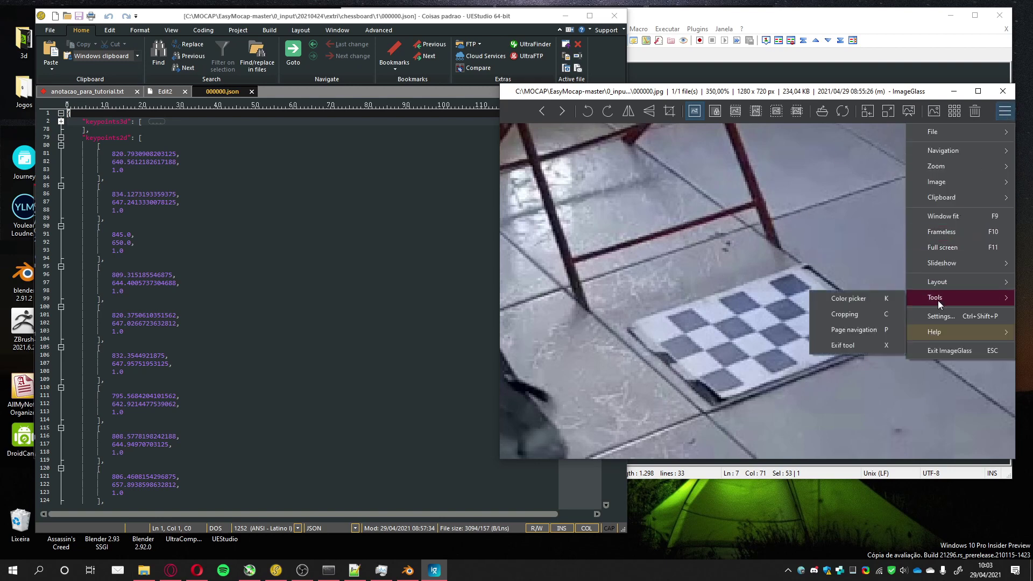
{"action": "left_click", "coordinate": [861, 304]}
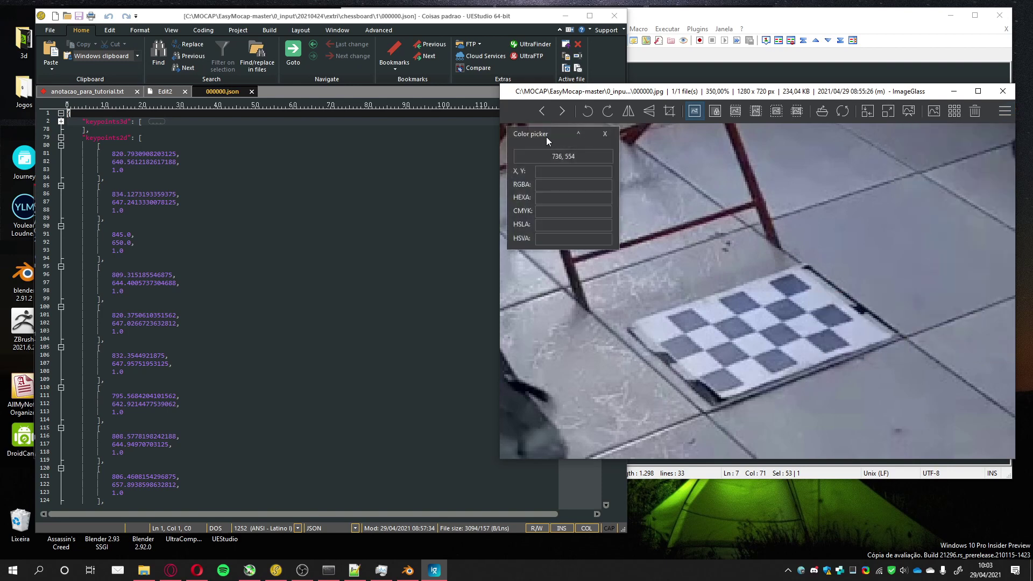
{"action": "left_click_drag", "start_coordinate": [547, 137], "coordinate": [570, 148]}
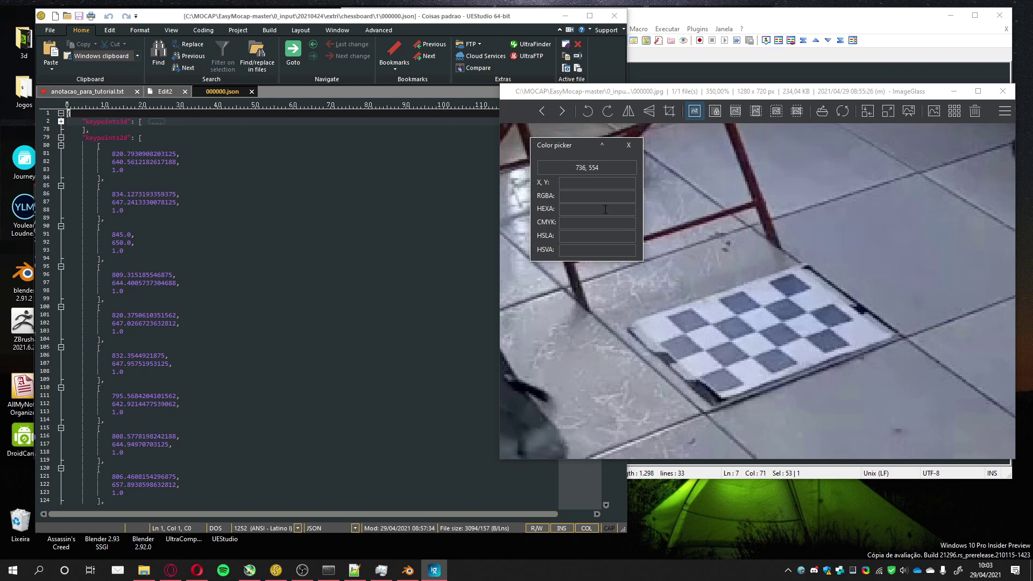
{"action": "left_click", "coordinate": [828, 329]}
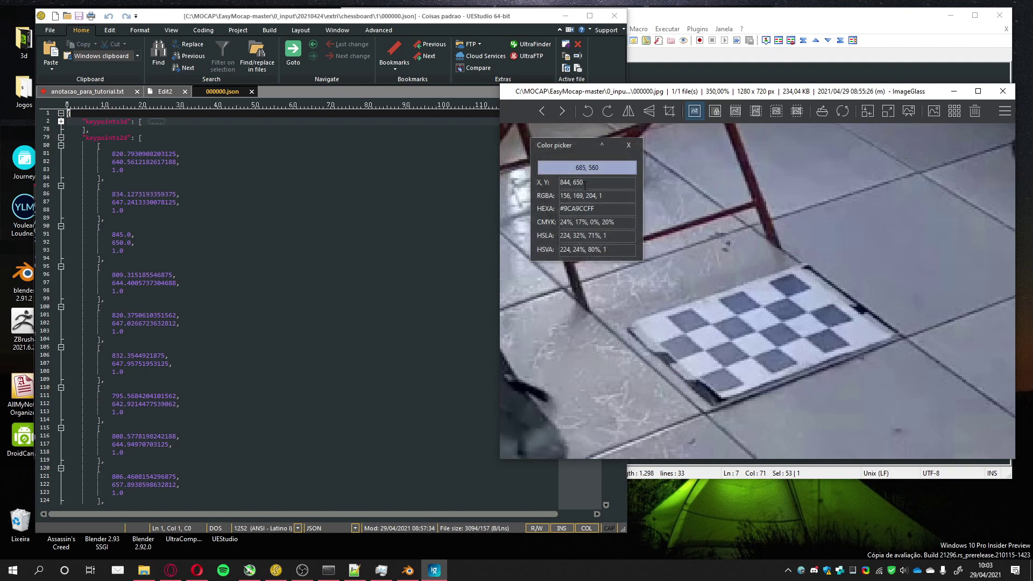
{"action": "left_click_drag", "start_coordinate": [585, 183], "coordinate": [543, 179]}
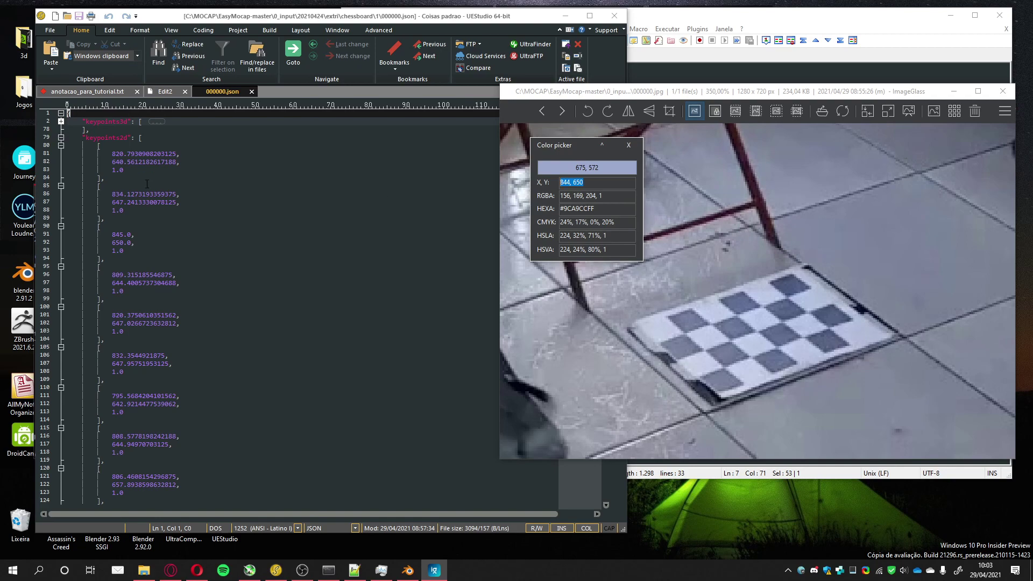
- Narrow the editor window and change the integer parts of the first keypoints2d entry to 844 and 650
{"action": "scroll", "coordinate": [147, 184], "scroll_direction": "down", "scroll_amount": 4}
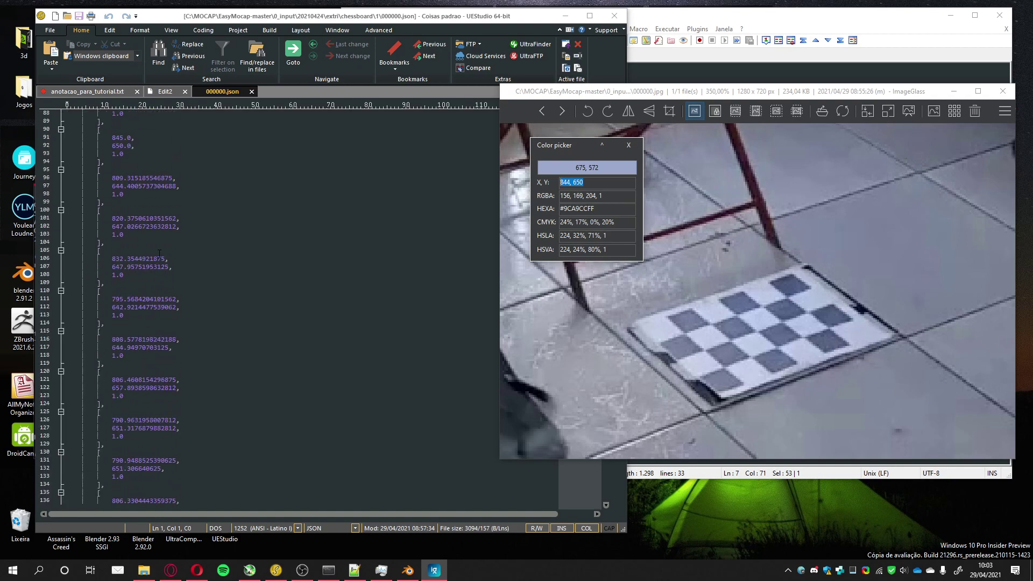
{"action": "scroll", "coordinate": [159, 253], "scroll_direction": "up", "scroll_amount": 4}
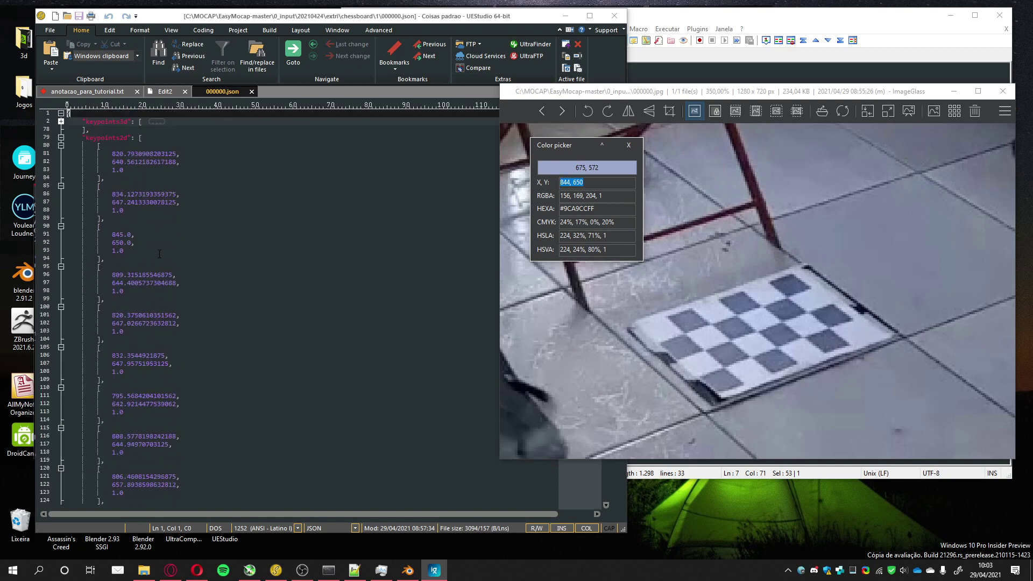
{"action": "left_click", "coordinate": [114, 153]}
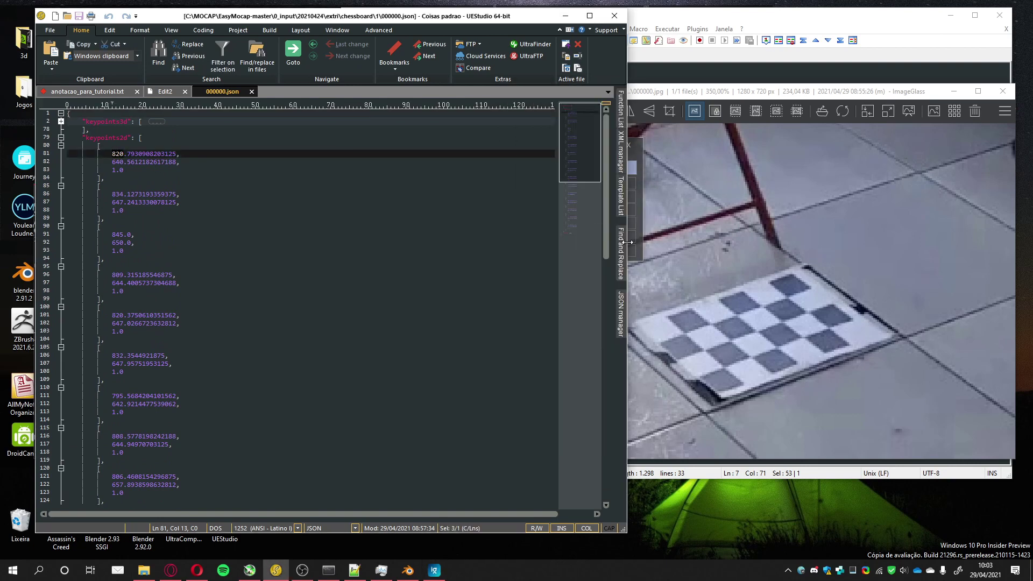
{"action": "left_click_drag", "start_coordinate": [628, 243], "coordinate": [480, 231]}
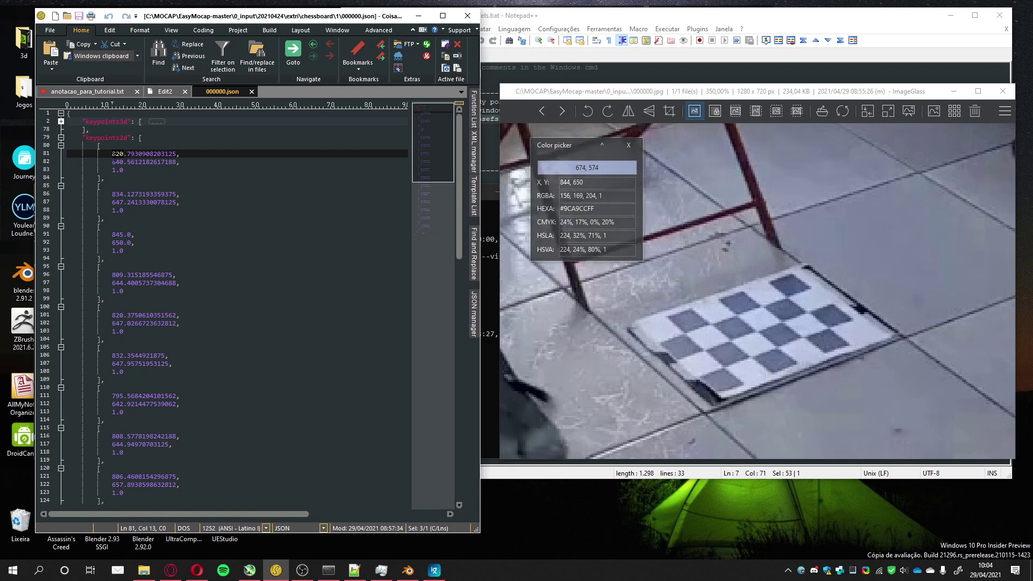
{"action": "type", "text": "844"}
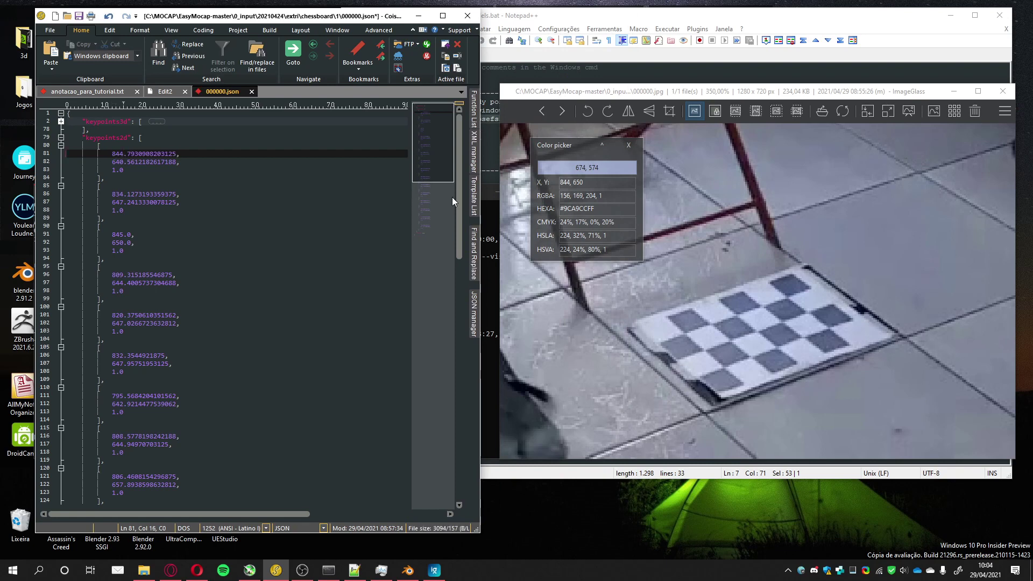
{"action": "double_click", "coordinate": [118, 163]}
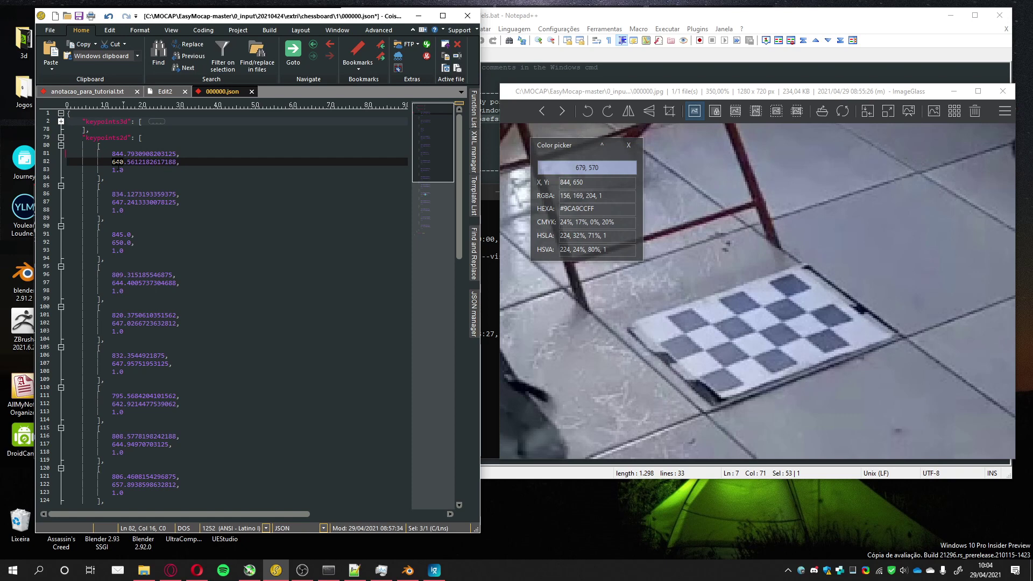
{"action": "type", "text": "650"}
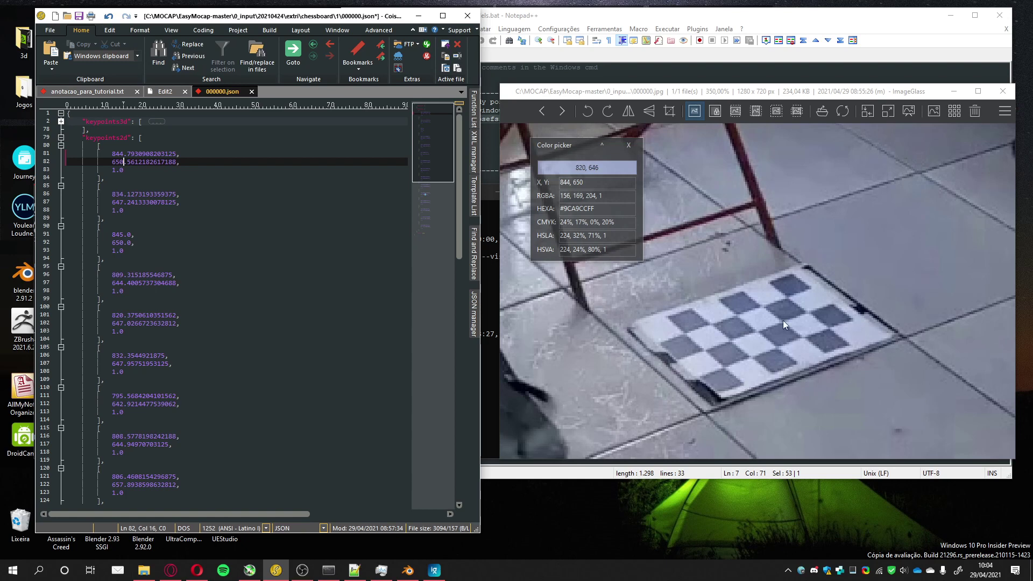
- Sample the next chessboard corner, set the second keypoints2d entry's Y integer part to 642, and collapse the first two entries
{"action": "left_click", "coordinate": [808, 314]}
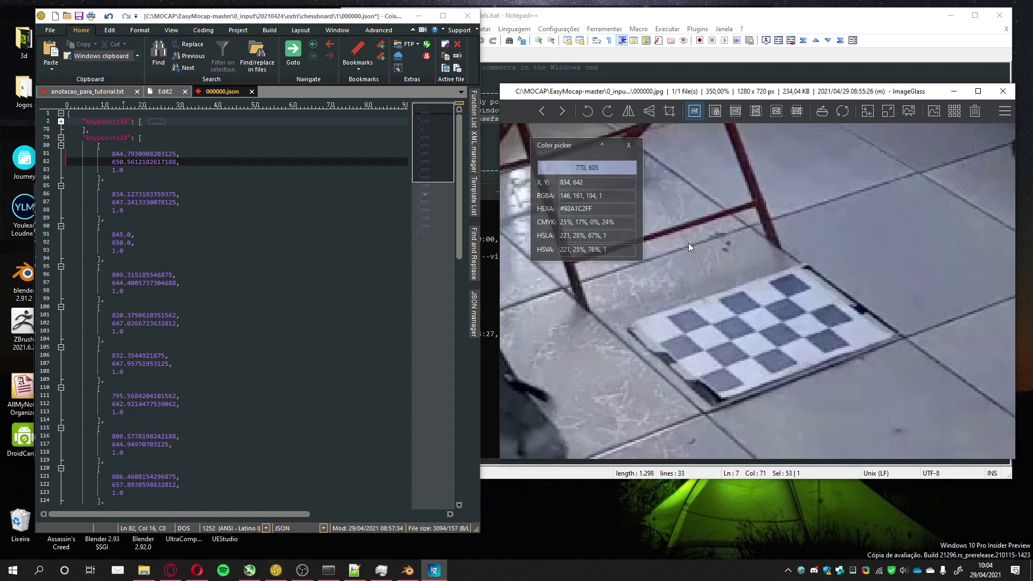
{"action": "left_click_drag", "start_coordinate": [574, 147], "coordinate": [864, 325]}
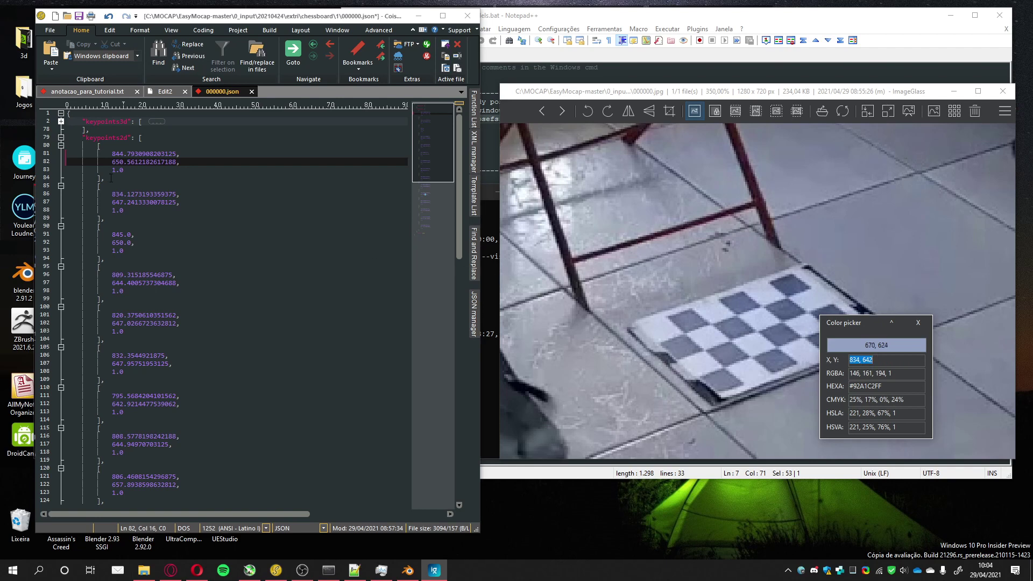
{"action": "left_click", "coordinate": [120, 203]}
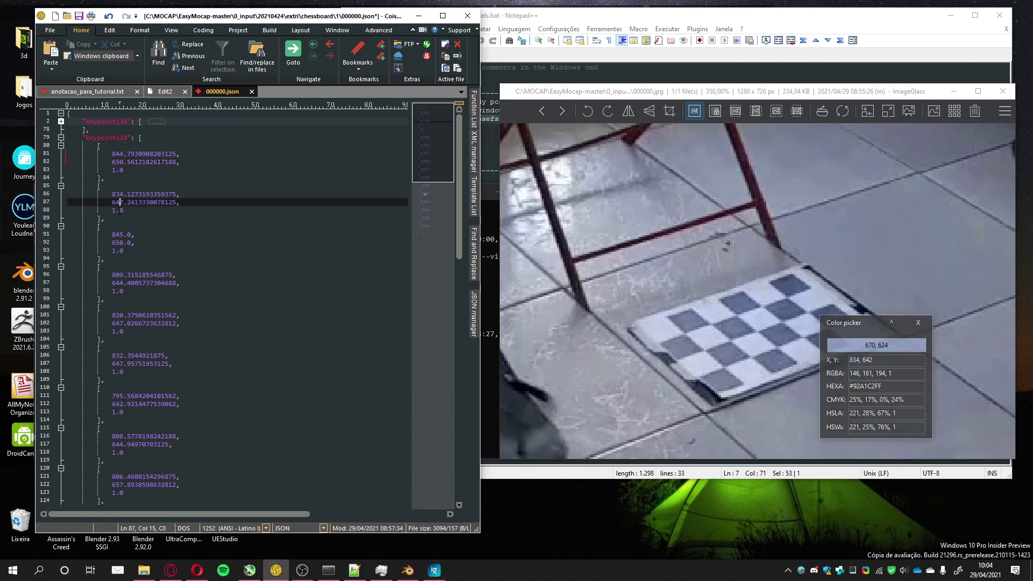
{"action": "key", "text": "Delete"}
{"action": "type", "text": "2"}
{"action": "left_click", "coordinate": [61, 186]}
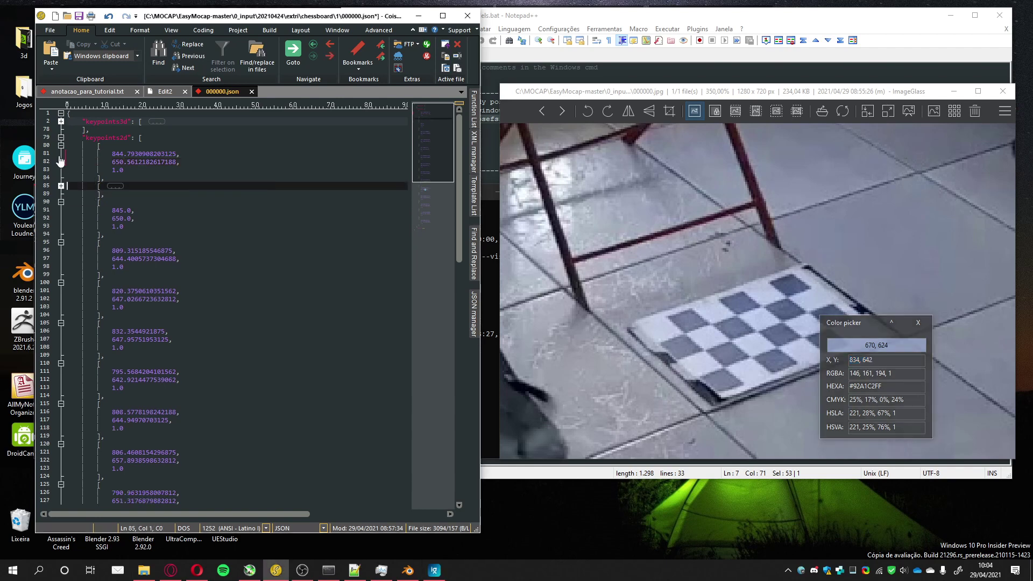
{"action": "left_click", "coordinate": [61, 145]}
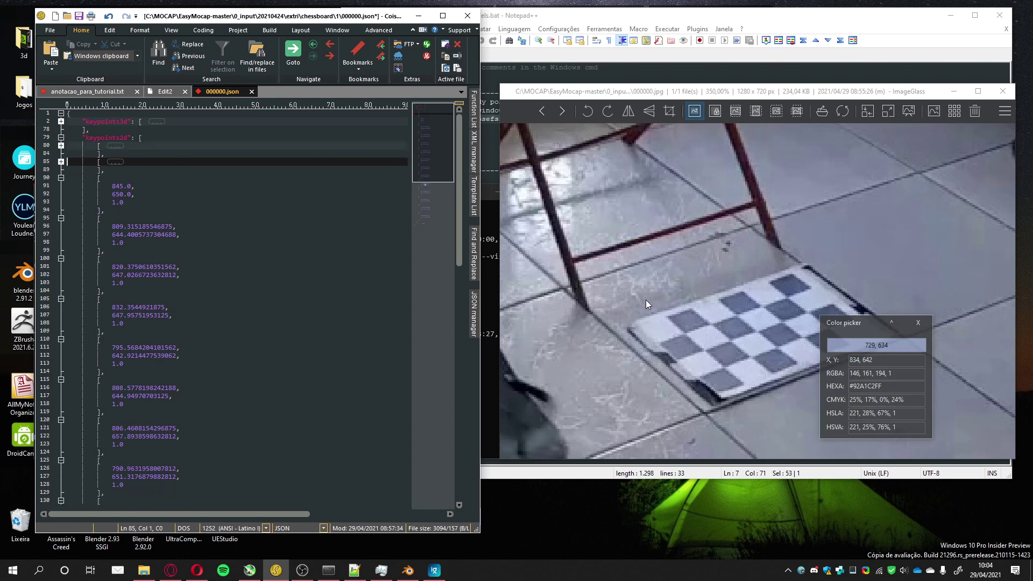
- Sample the third chessboard corner and set the third keypoints2d entry to 822.0 and 634.0
{"action": "left_click", "coordinate": [786, 299]}
{"action": "left_click_drag", "start_coordinate": [852, 327], "coordinate": [837, 312]}
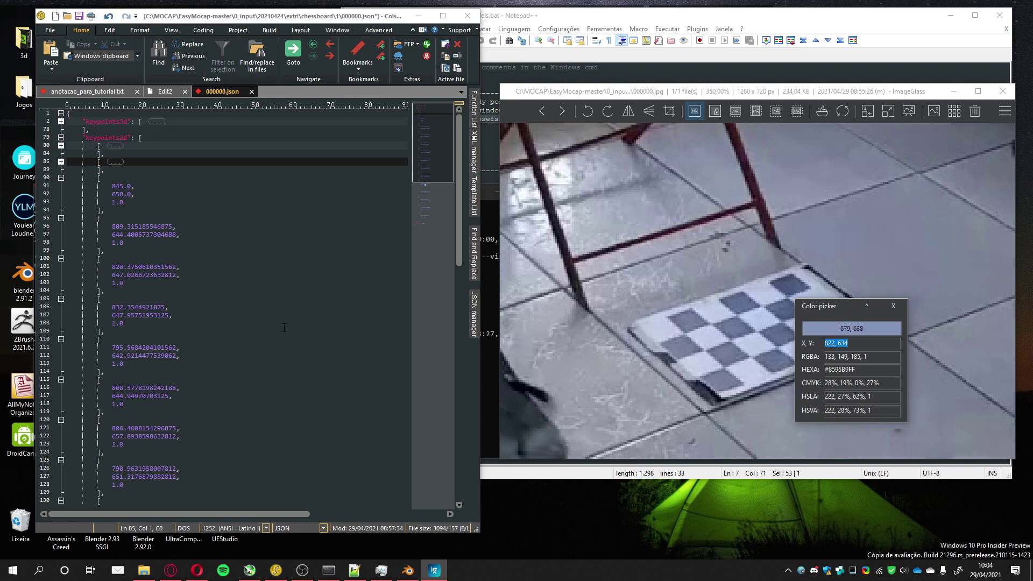
{"action": "left_click", "coordinate": [123, 186]}
{"action": "key", "text": "BackSpace"}
{"action": "key", "text": "BackSpace"}
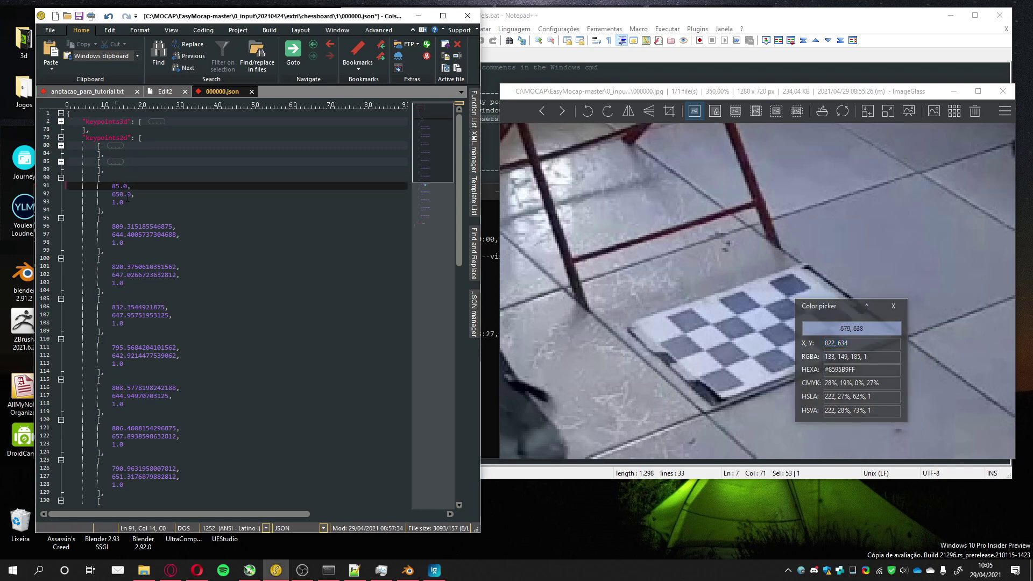
{"action": "type", "text": "22"}
{"action": "left_click", "coordinate": [123, 194]}
{"action": "key", "text": "BackSpace"}
{"action": "key", "text": "BackSpace"}
{"action": "type", "text": "34"}
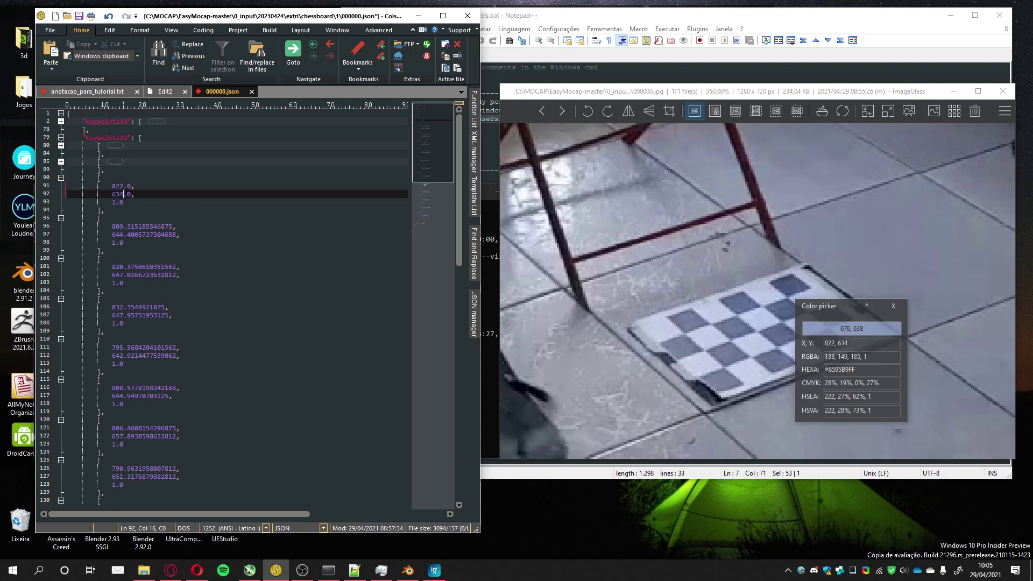
- Close 000000.json without saving and the chessboard image, and place the tutorial notes window beside the Anaconda Prompt
{"action": "scroll", "coordinate": [159, 226], "scroll_direction": "down", "scroll_amount": 15}
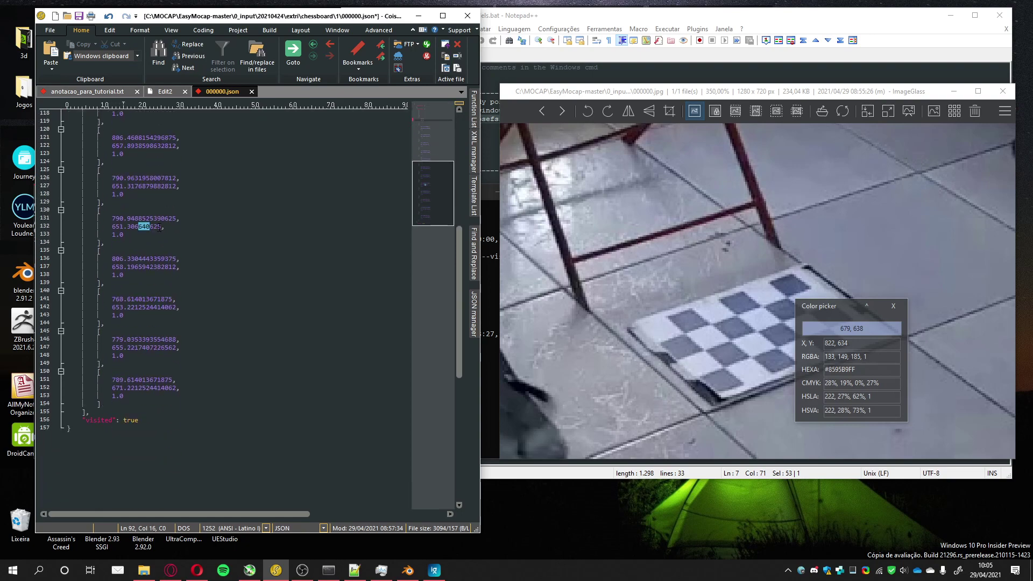
{"action": "scroll", "coordinate": [160, 231], "scroll_direction": "up", "scroll_amount": 9}
{"action": "scroll", "coordinate": [238, 147], "scroll_direction": "up", "scroll_amount": 7}
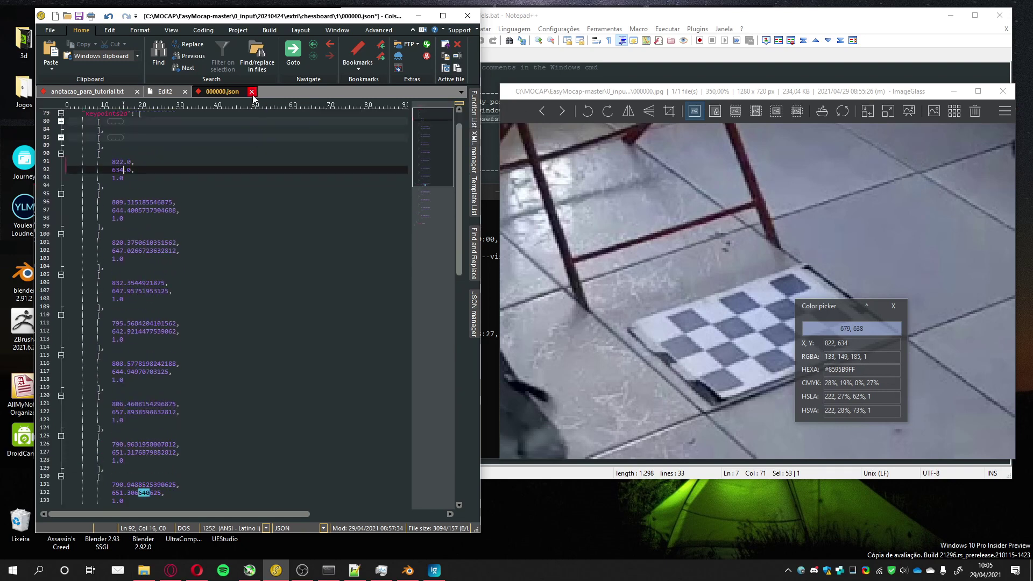
{"action": "left_click", "coordinate": [252, 92]}
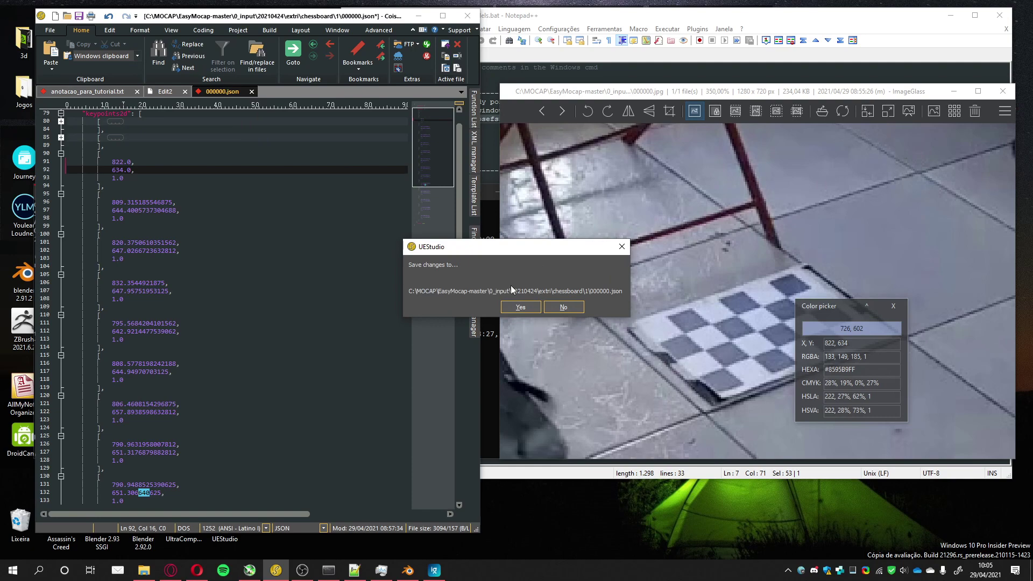
{"action": "left_click", "coordinate": [556, 311]}
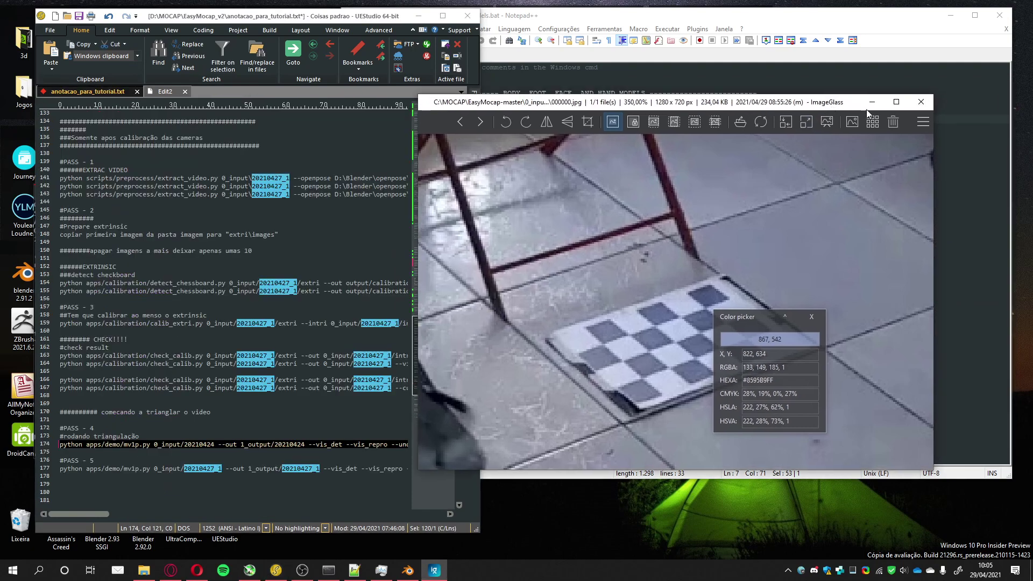
{"action": "key", "text": "alt+F4"}
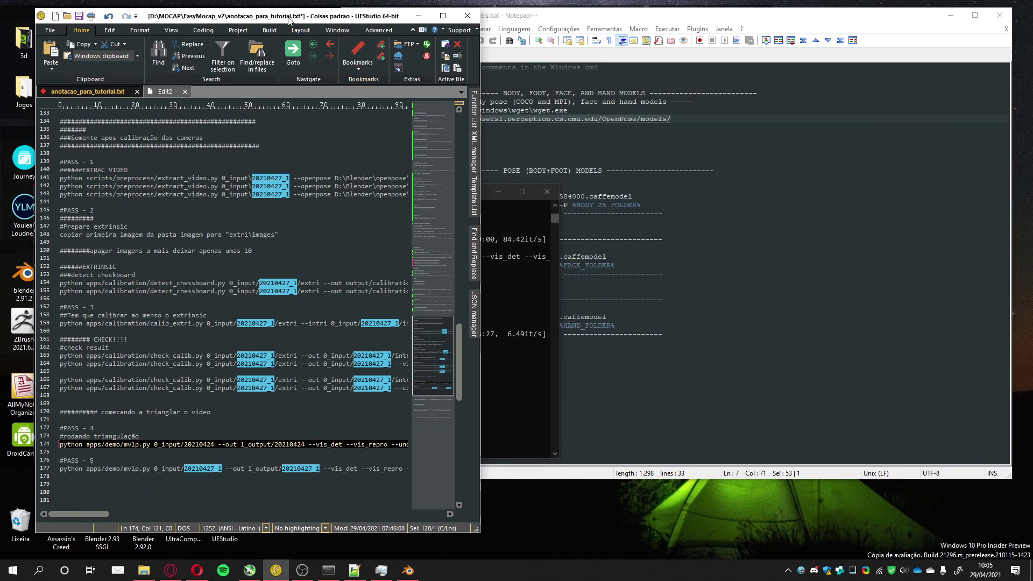
{"action": "left_click_drag", "start_coordinate": [301, 19], "coordinate": [806, 26]}
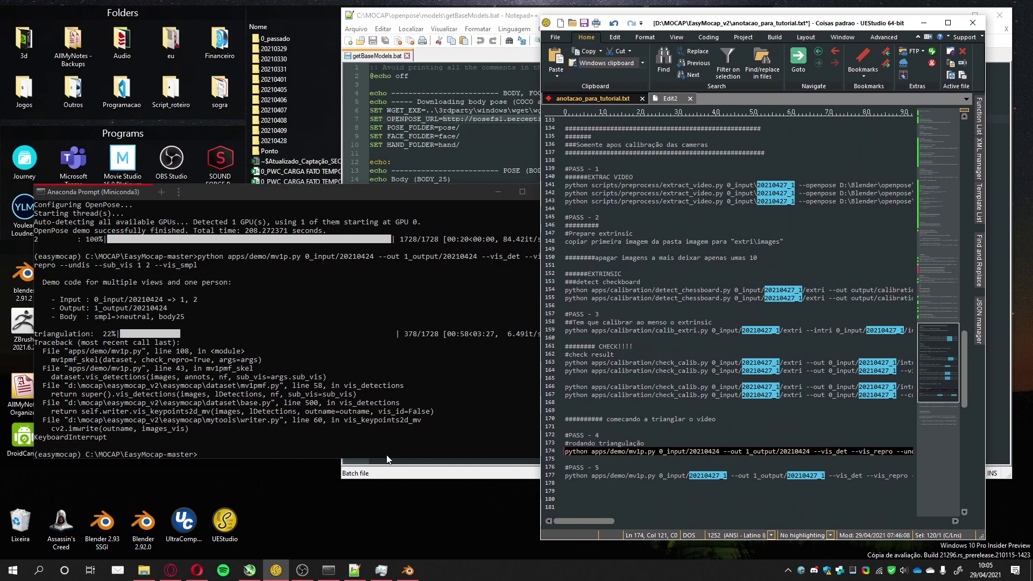
- Replace camera 1's chessboard 000000.json in EasyMocap-master's 20210424 extri folder with the copy from EasyMocap_v2's 20210424_1 capture
{"action": "left_click", "coordinate": [144, 570]}
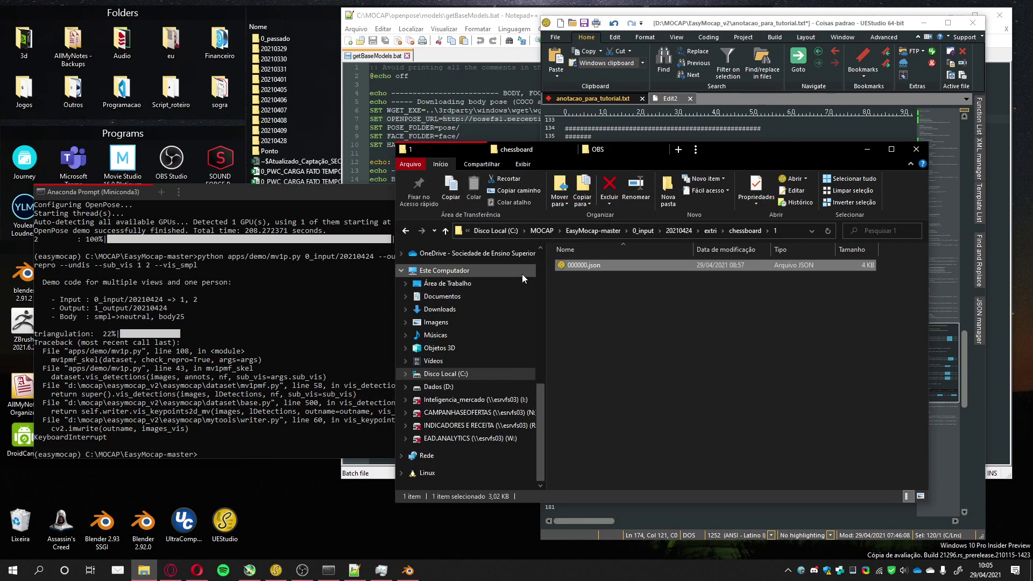
{"action": "left_click", "coordinate": [531, 144]}
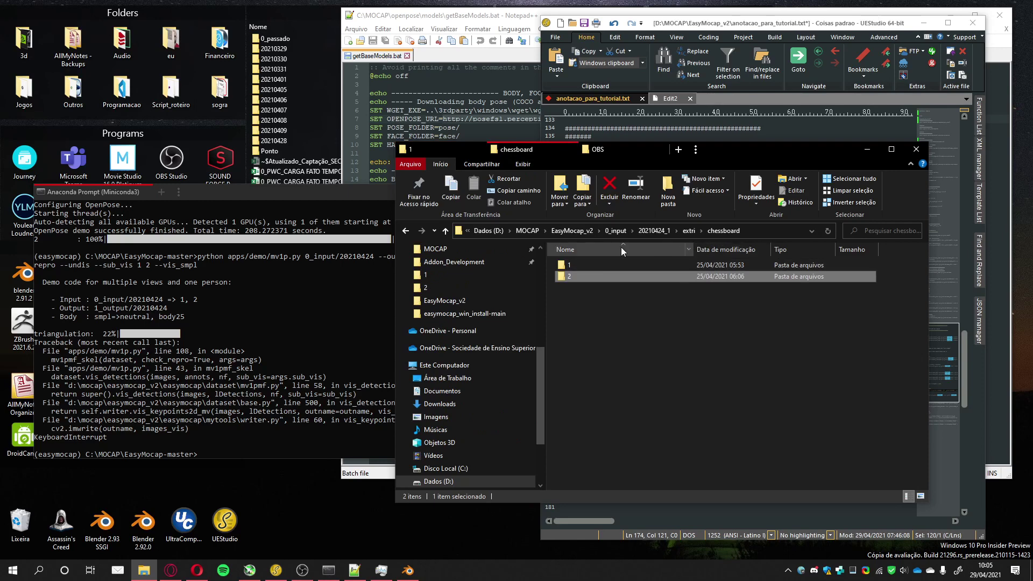
{"action": "double_click", "coordinate": [569, 265]}
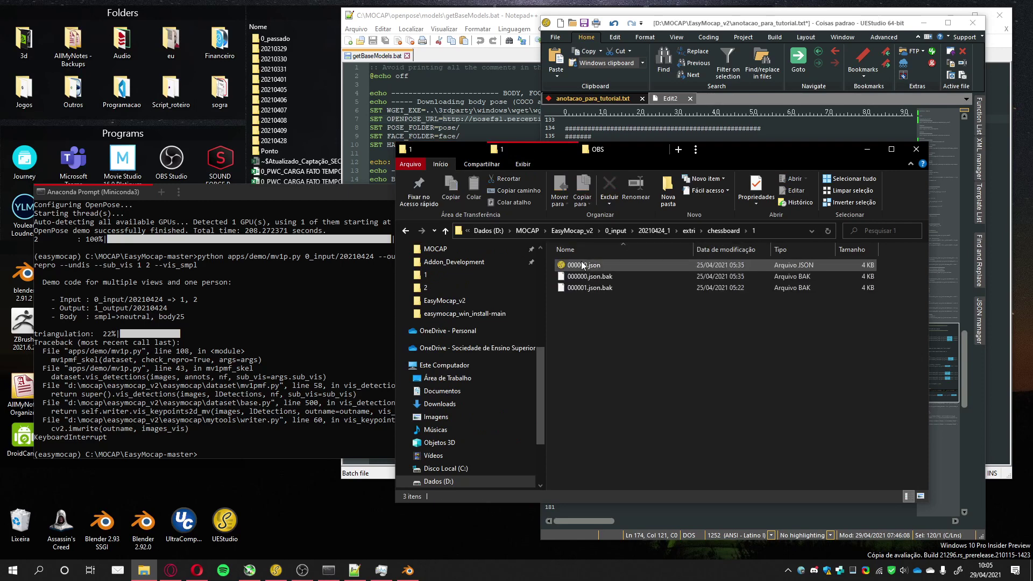
{"action": "left_click", "coordinate": [583, 266]}
{"action": "key", "text": "ctrl+c"}
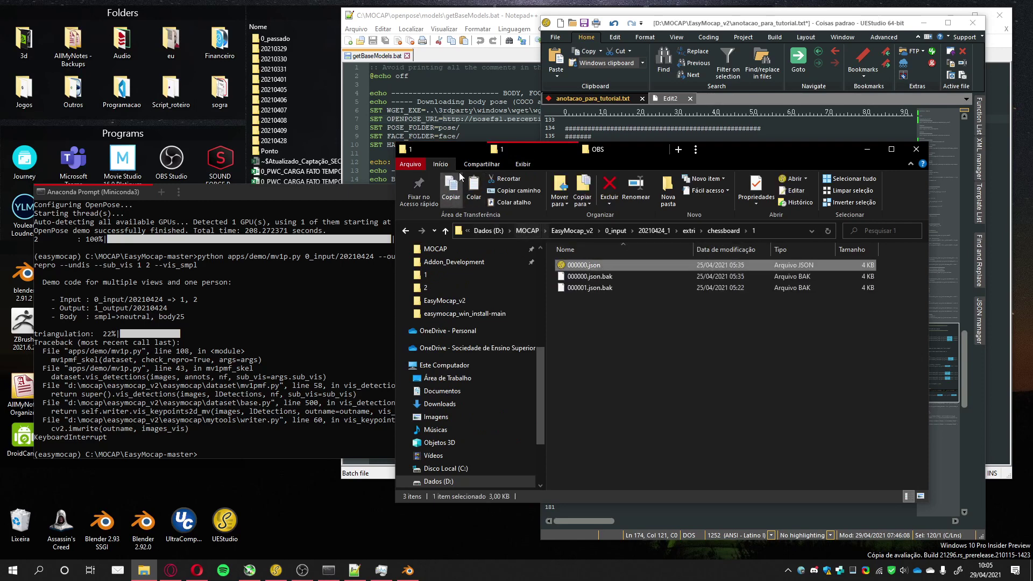
{"action": "left_click", "coordinate": [440, 143]}
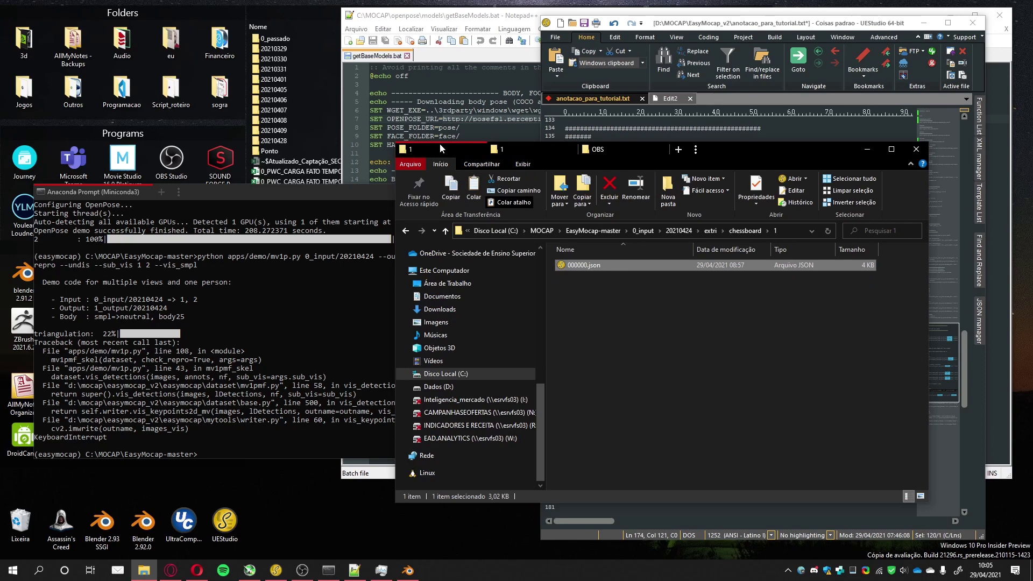
{"action": "left_click", "coordinate": [649, 318]}
{"action": "key", "text": "ctrl+v"}
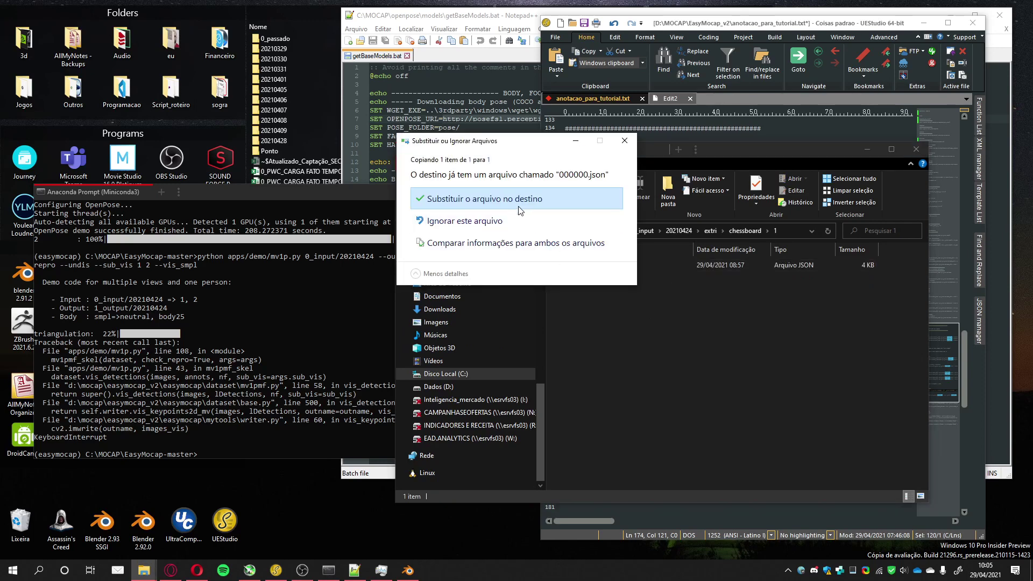
{"action": "left_click", "coordinate": [510, 199]}
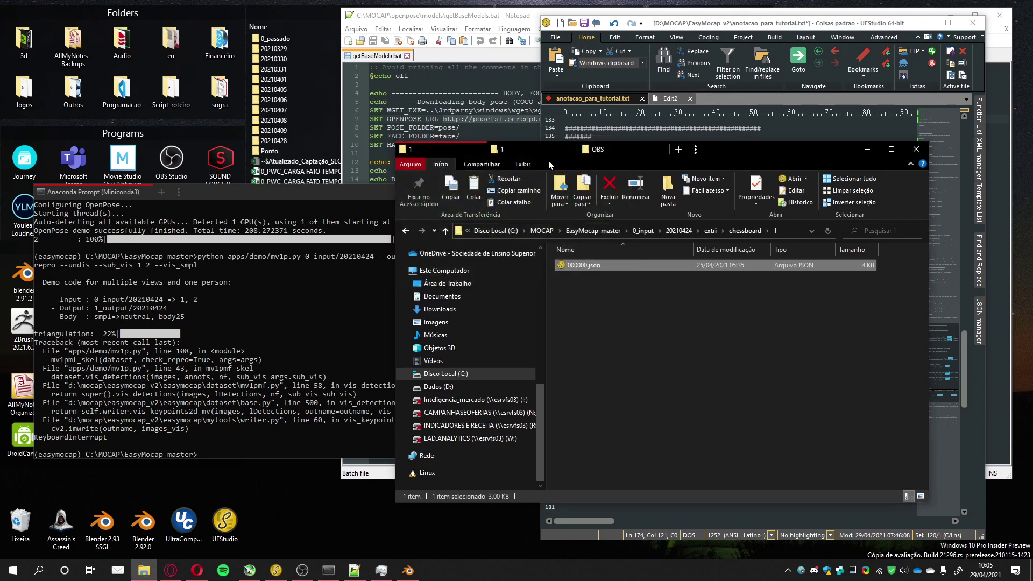
- Replace camera 2's chessboard 000000.json in EasyMocap-master's 20210424 extri folder with the copy from EasyMocap_v2's 20210424_1 capture
{"action": "left_click", "coordinate": [543, 149]}
{"action": "left_click", "coordinate": [725, 229]}
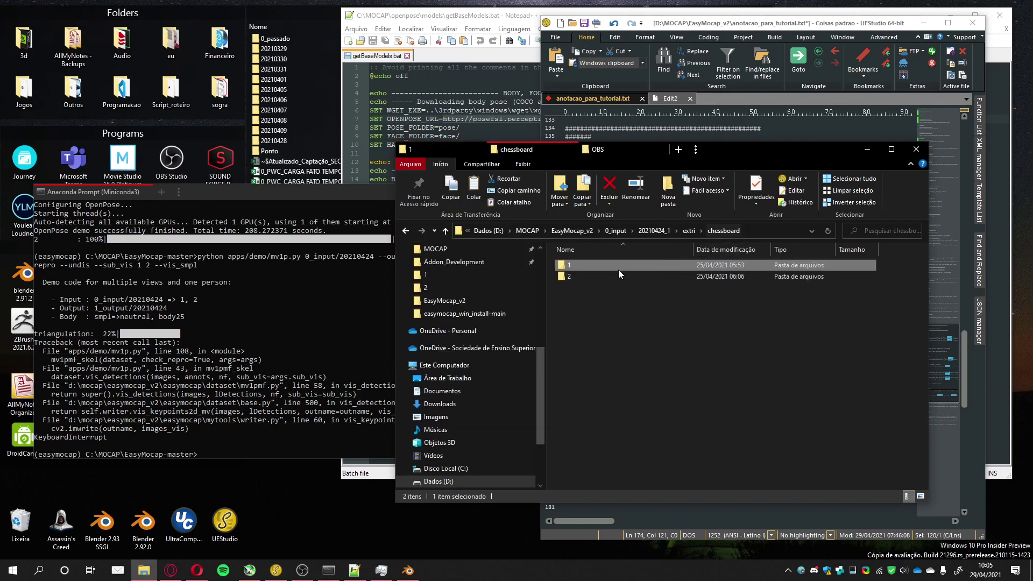
{"action": "double_click", "coordinate": [583, 276]}
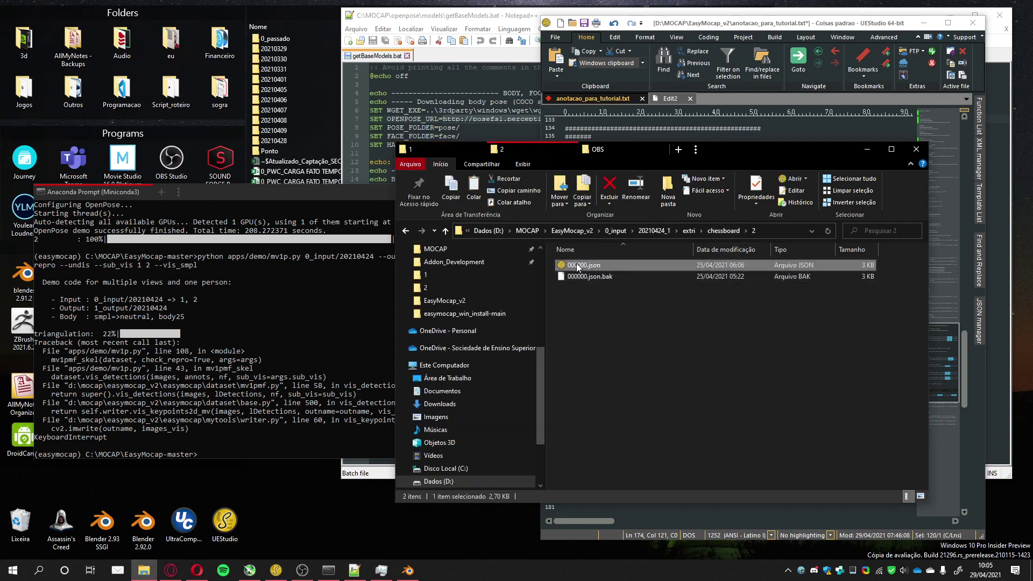
{"action": "left_click", "coordinate": [460, 153]}
{"action": "left_click", "coordinate": [743, 236]}
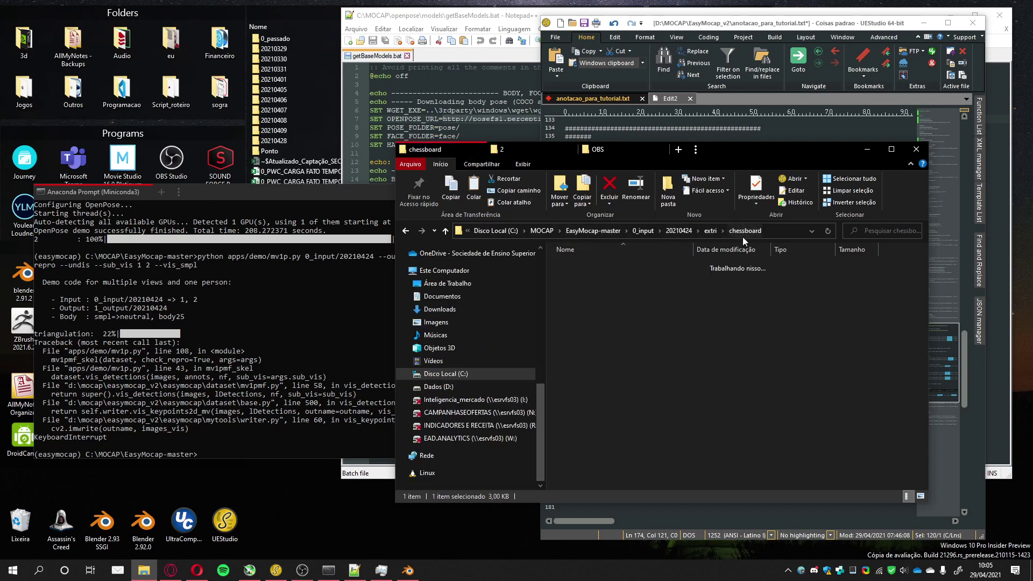
{"action": "double_click", "coordinate": [570, 276]}
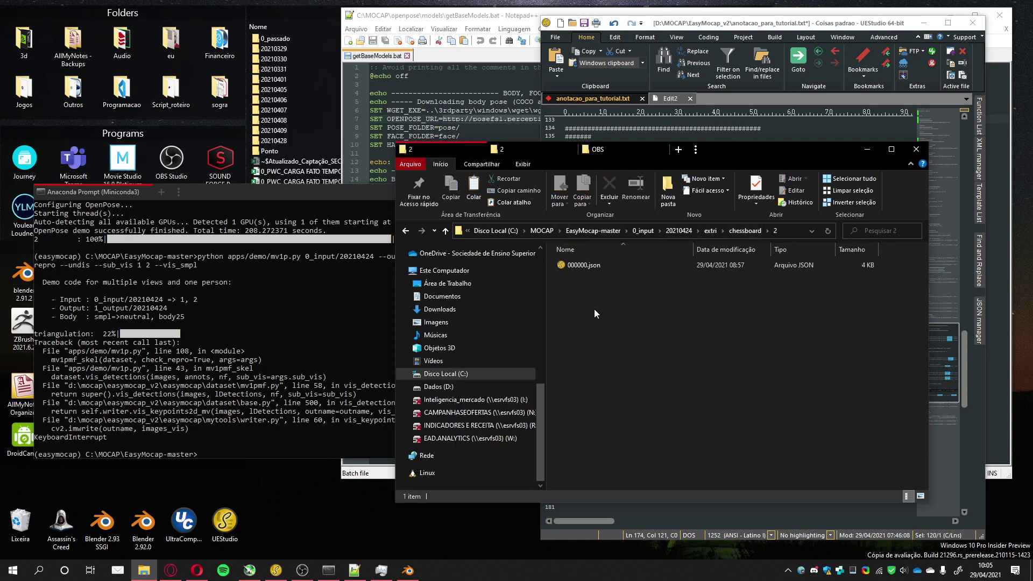
{"action": "key", "text": "ctrl+v"}
{"action": "left_click", "coordinate": [531, 198]}
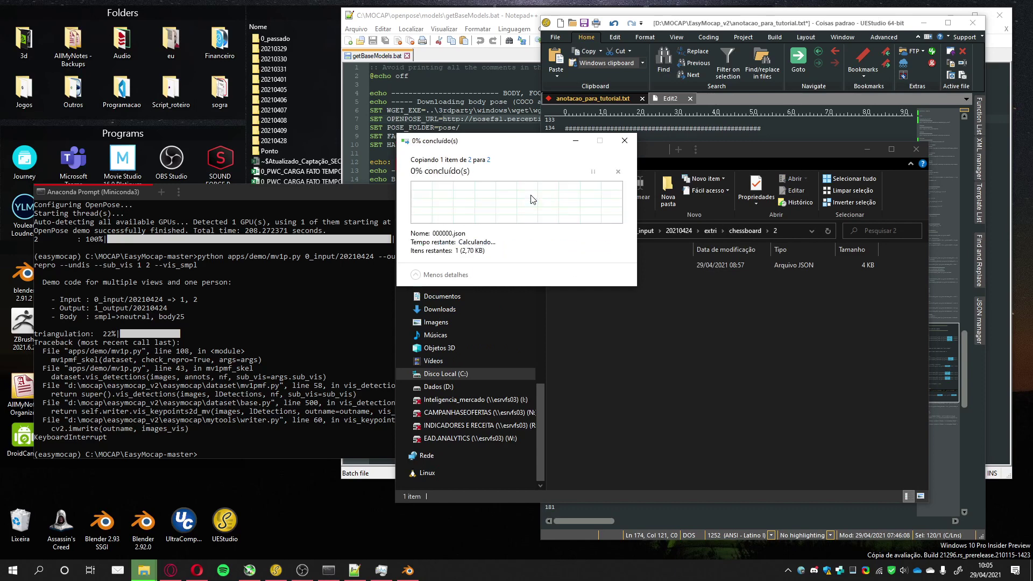
- Widen the notes window and run its calib_extri.py command on 0_input/20210424/extri with --intri 0_input/20210424/intri.yml in Anaconda Prompt
{"action": "left_click", "coordinate": [780, 26]}
{"action": "scroll", "coordinate": [726, 318], "scroll_direction": "up", "scroll_amount": 9}
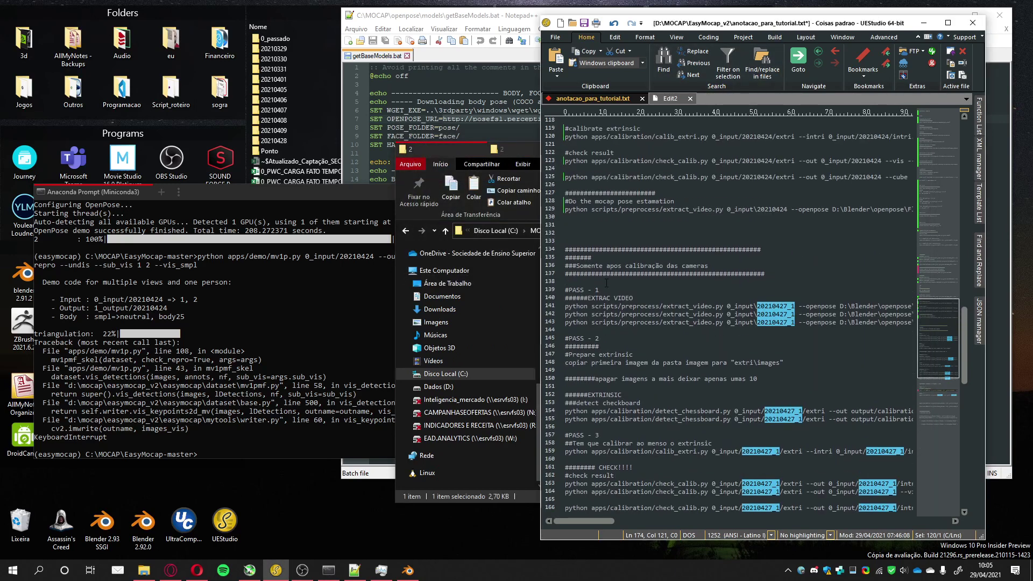
{"action": "left_click_drag", "start_coordinate": [536, 310], "coordinate": [433, 308]}
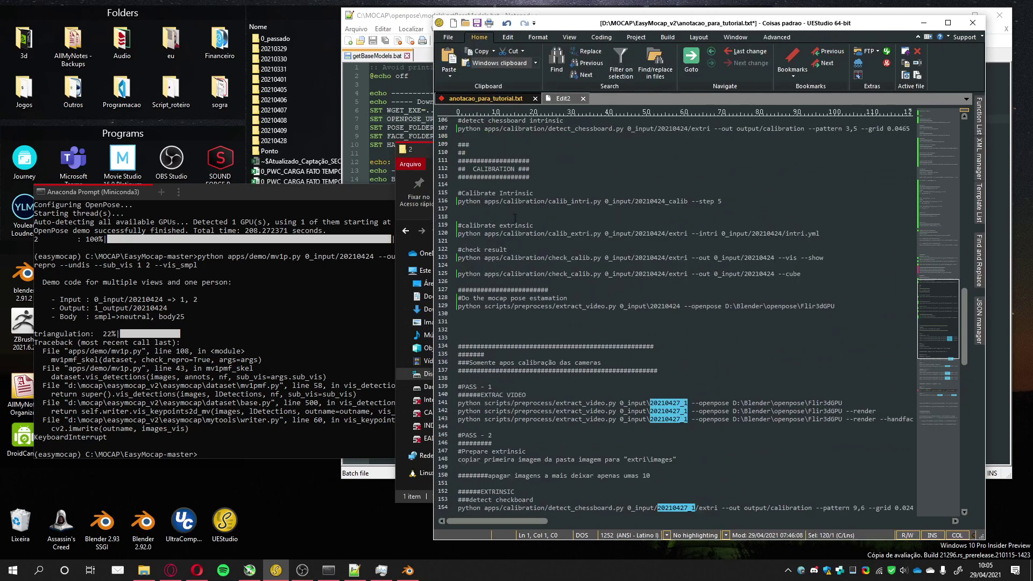
{"action": "left_click", "coordinate": [507, 234]}
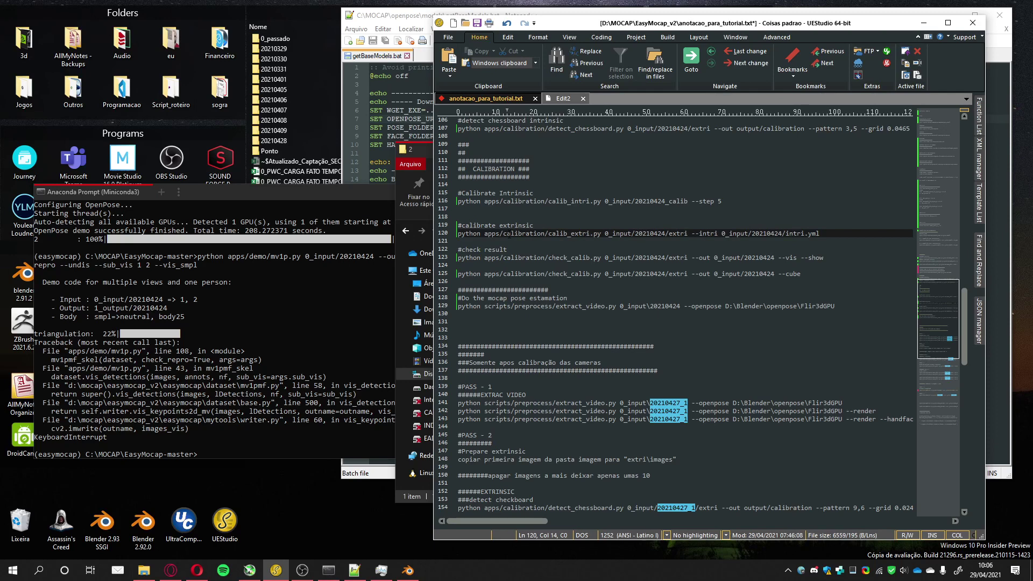
{"action": "key", "text": "shift+Home"}
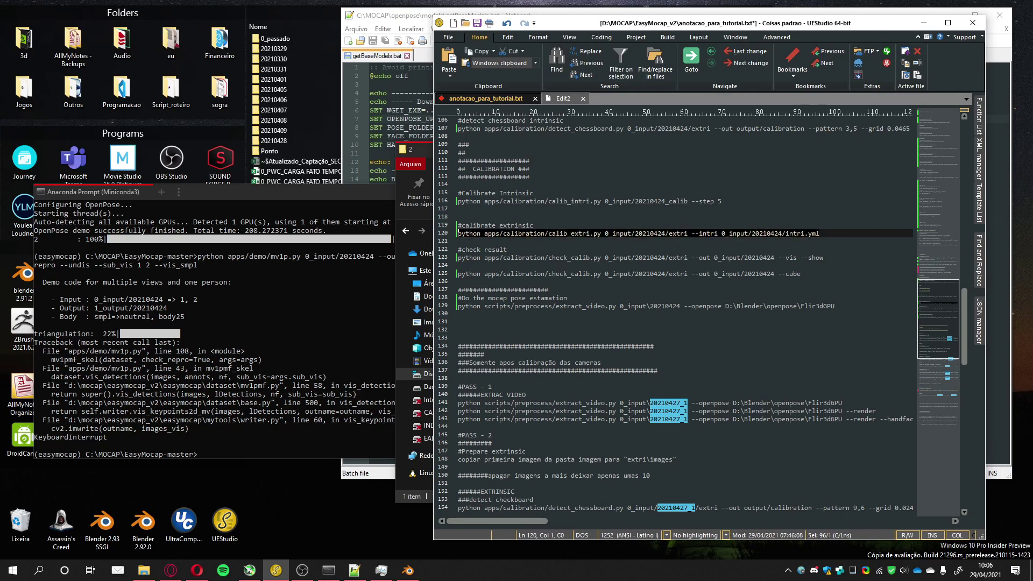
{"action": "left_click", "coordinate": [250, 293]}
{"action": "key", "text": "ctrl+v"}
{"action": "key", "text": "Return"}
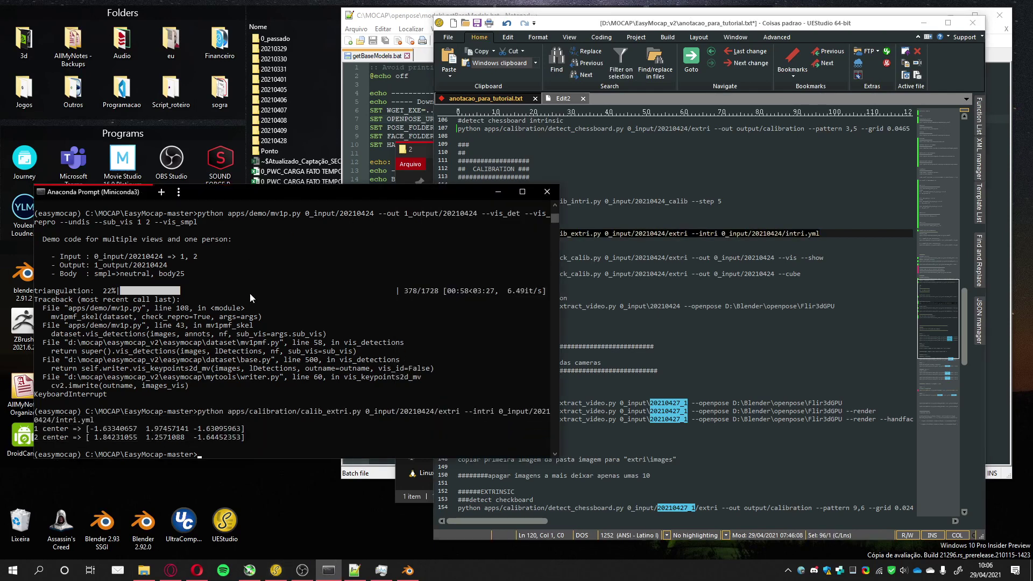
- Check the extrinsic calibration by running check_calib.py on 0_input/20210424/extri with --out 0_input/20210424 --vis --show, and advance past the preview
{"action": "left_click", "coordinate": [831, 257]}
{"action": "key", "text": "shift+Home"}
{"action": "key", "text": "ctrl+c"}
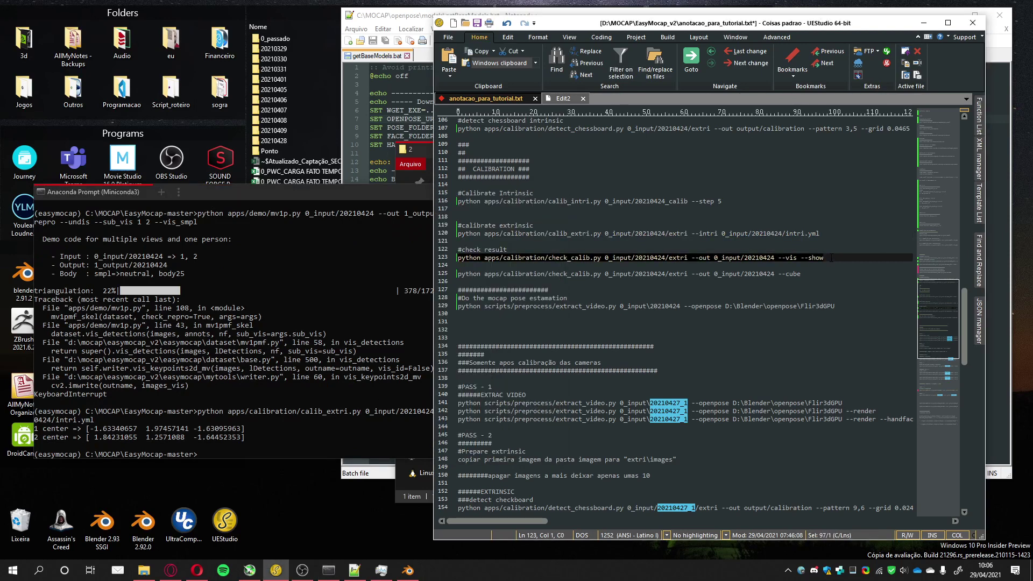
{"action": "left_click", "coordinate": [270, 277]}
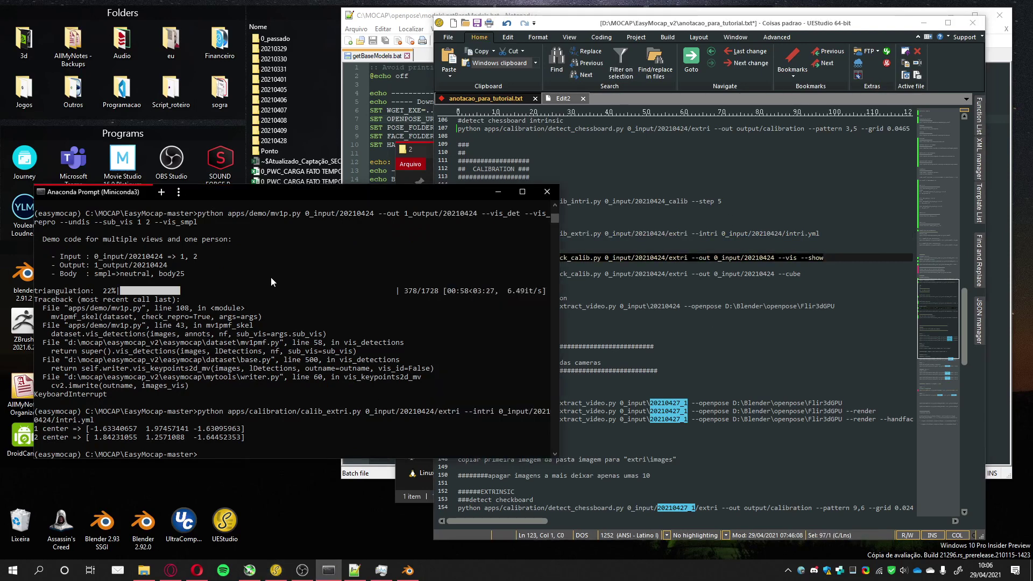
{"action": "key", "text": "ctrl+v"}
{"action": "key", "text": "Return"}
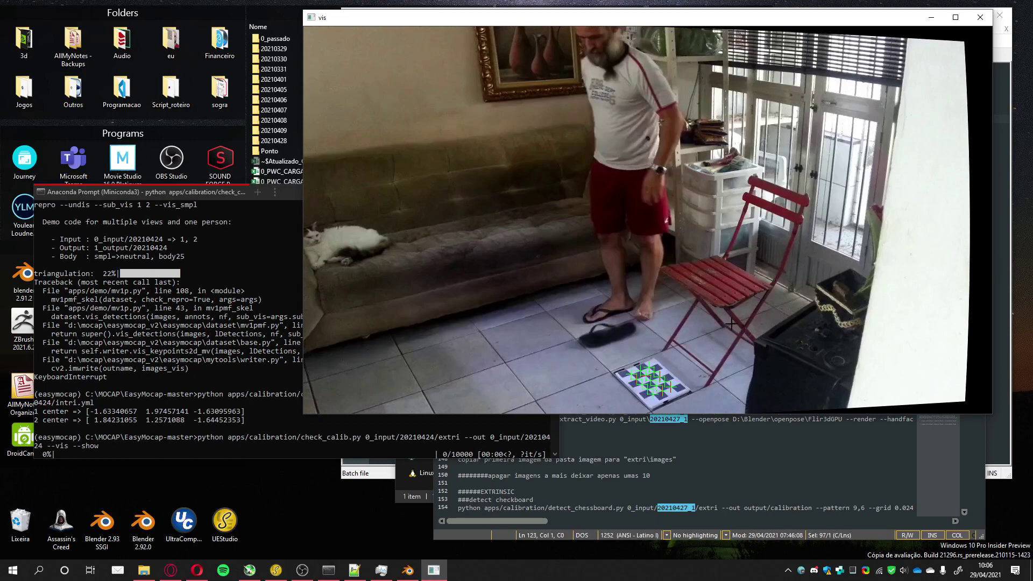
{"action": "key", "text": "space"}
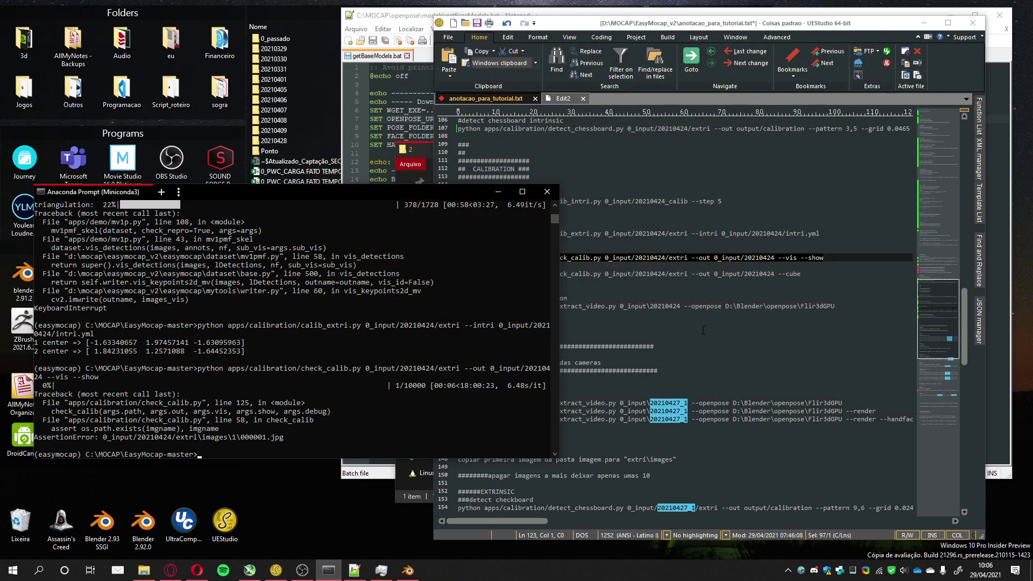
- Check the calibration cube in the camera views by running check_calib.py on 0_input/20210424/extri with --out 0_input/20210424 --cube
{"action": "left_click", "coordinate": [803, 274]}
{"action": "key", "text": "shift+Home"}
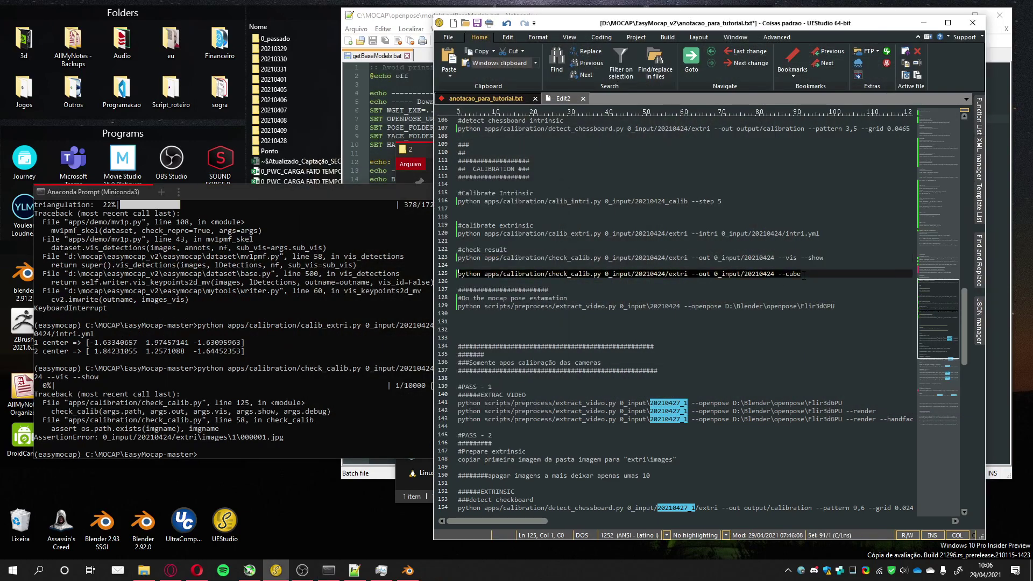
{"action": "key", "text": "ctrl+c"}
{"action": "left_click", "coordinate": [283, 309]}
{"action": "key", "text": "ctrl+v"}
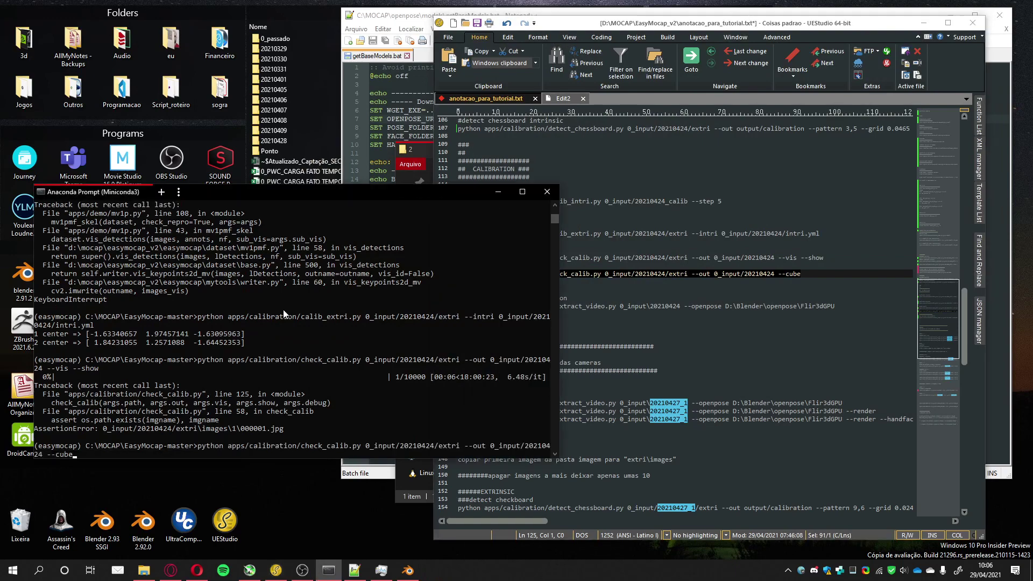
{"action": "key", "text": "Return"}
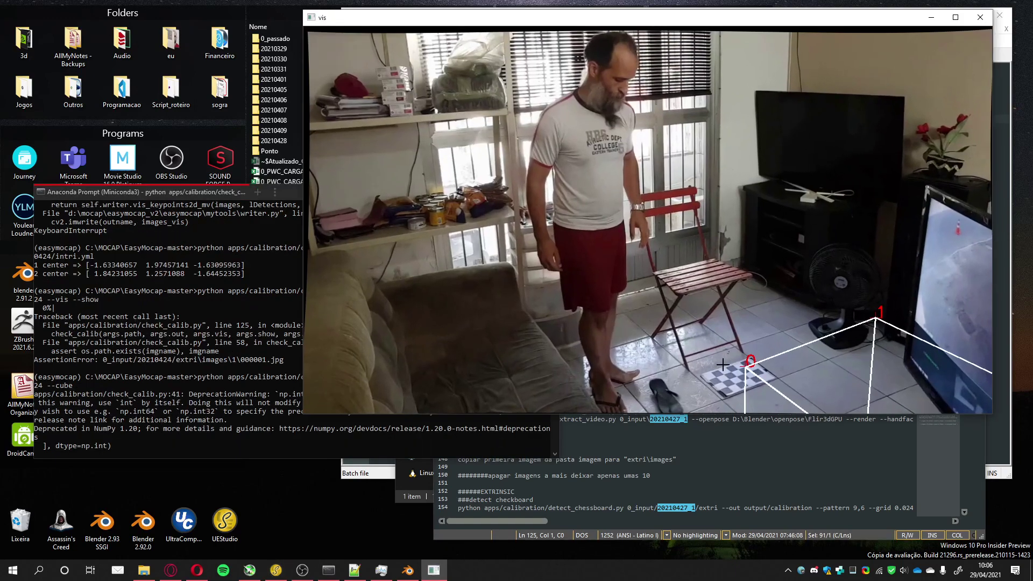
{"action": "key", "text": "q"}
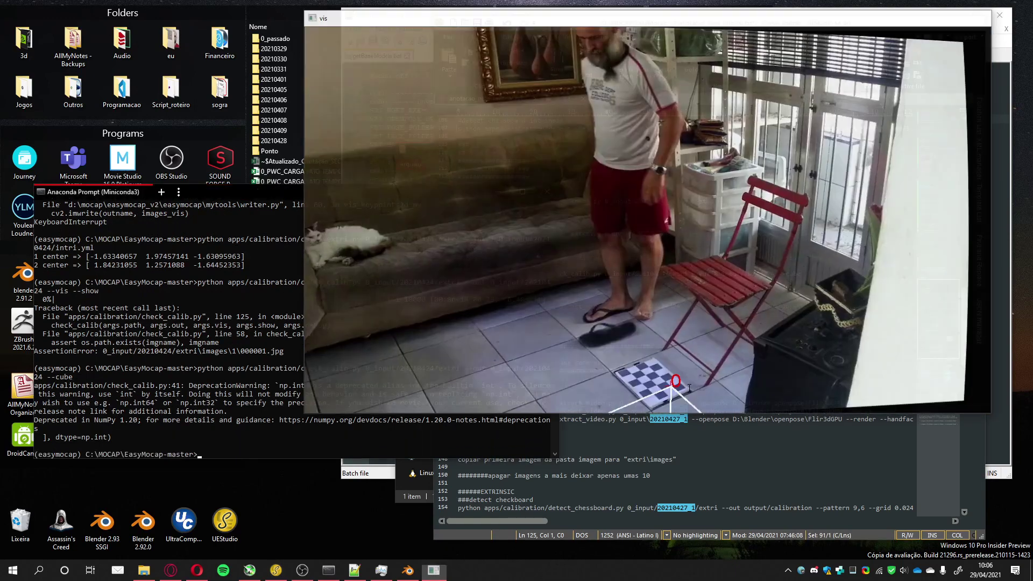
- Rerun the PASS 4 triangulation with mv1p.py on 0_input/20210424, outputting to 1_output/20210424 with --vis_det --vis_repro --undis --sub_vis 1 2 --vis_smpl
{"action": "scroll", "coordinate": [748, 280], "scroll_direction": "down", "scroll_amount": 1}
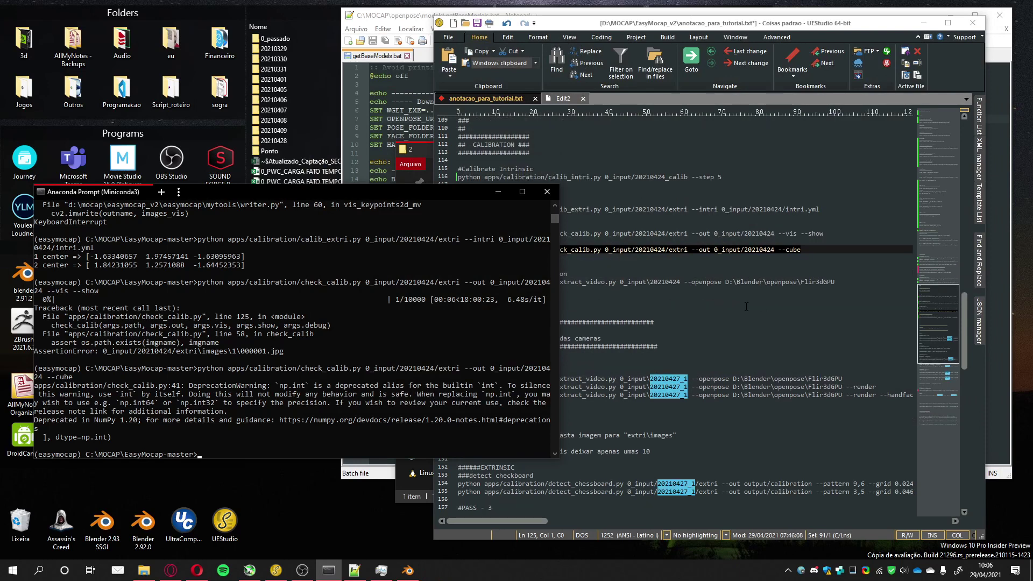
{"action": "left_click", "coordinate": [746, 307]}
{"action": "scroll", "coordinate": [747, 307], "scroll_direction": "down", "scroll_amount": 3}
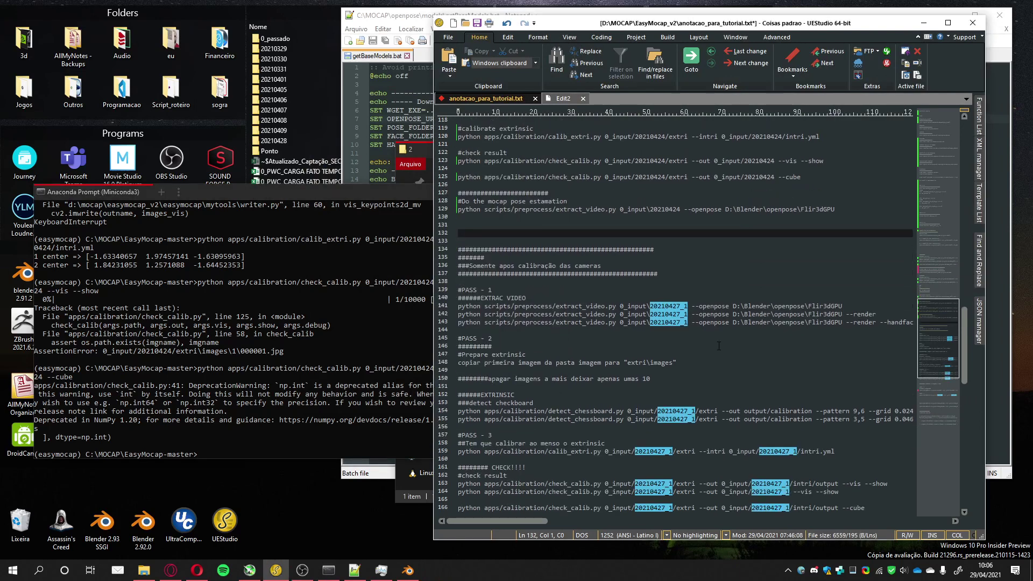
{"action": "scroll", "coordinate": [644, 432], "scroll_direction": "down", "scroll_amount": 3}
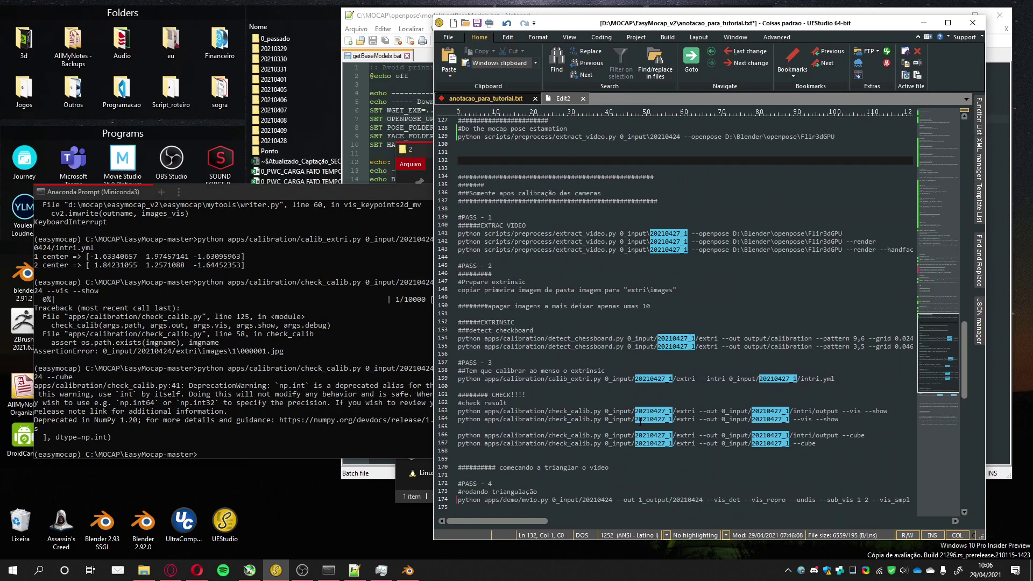
{"action": "scroll", "coordinate": [640, 422], "scroll_direction": "down", "scroll_amount": 2}
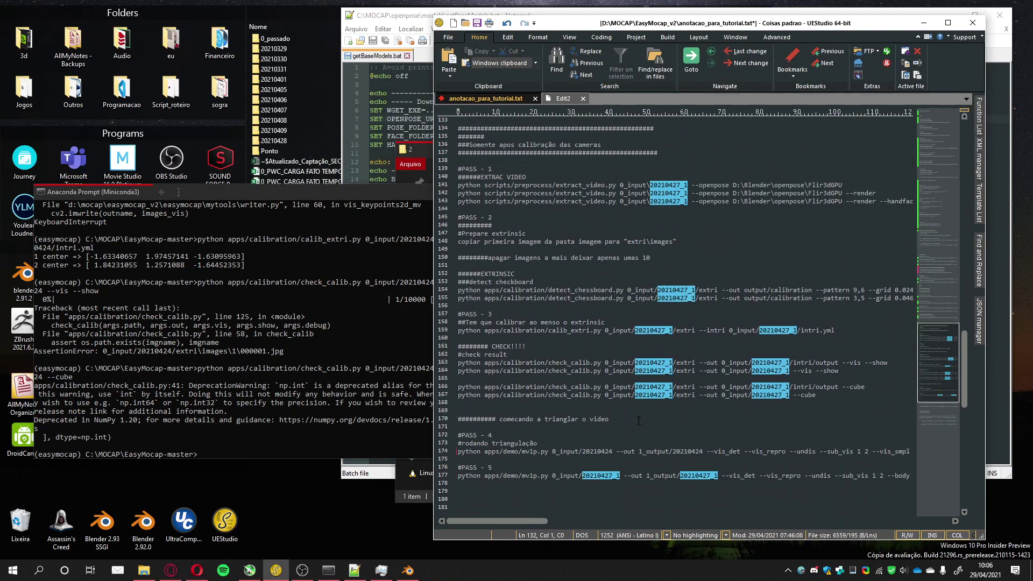
{"action": "left_click", "coordinate": [481, 452]}
{"action": "left_click", "coordinate": [457, 451]}
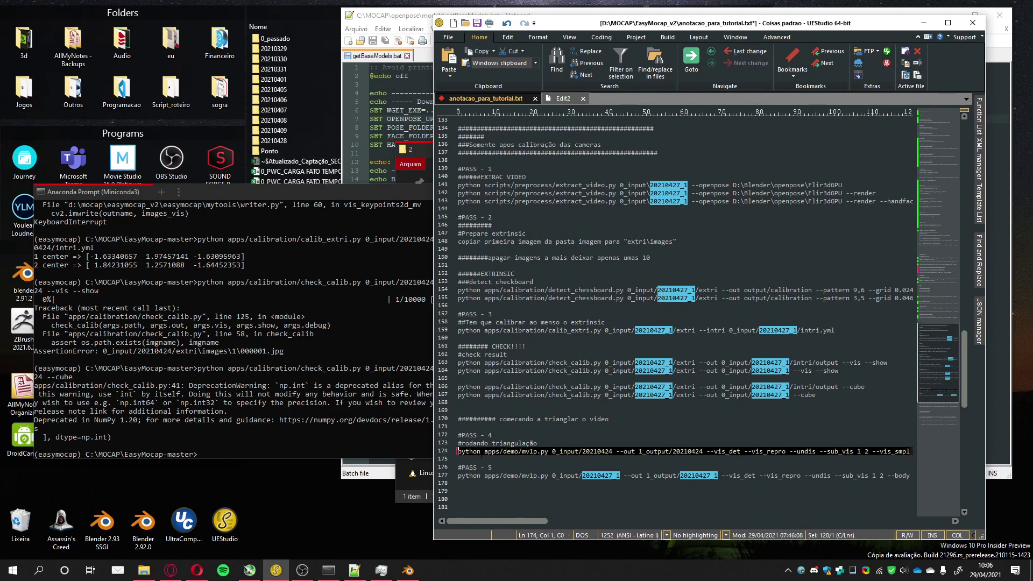
{"action": "left_click", "coordinate": [116, 373]}
{"action": "key", "text": "ctrl+v"}
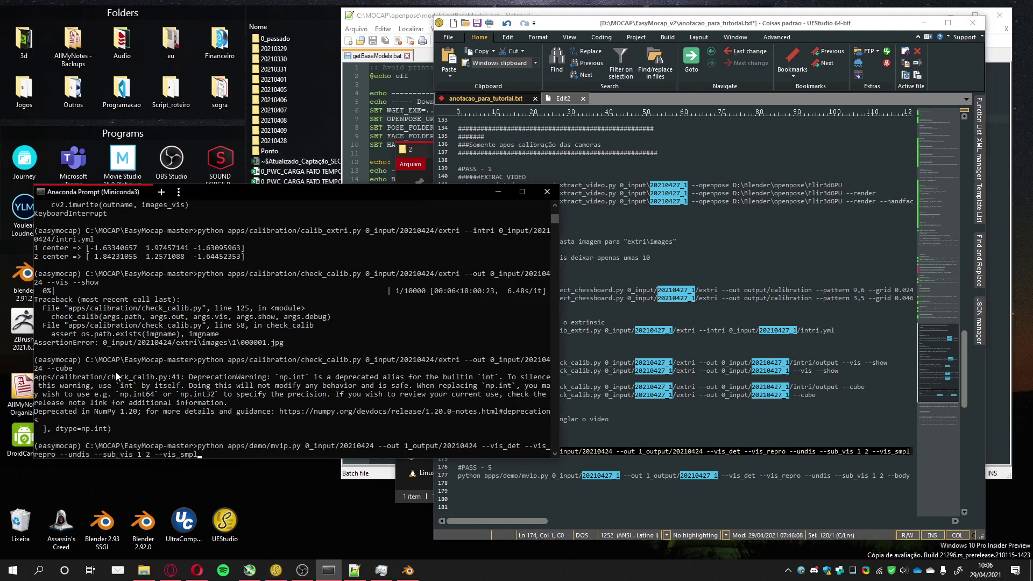
{"action": "key", "text": "Return"}
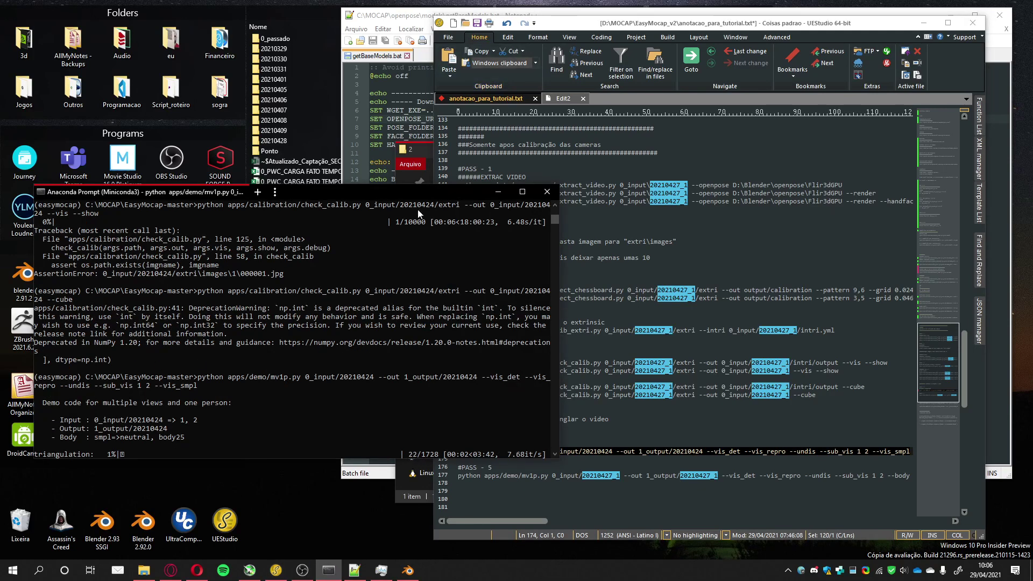
- Open the 1_output/20210424 folder of EasyMocap-master in File Explorer to inspect the triangulation output
{"action": "left_click", "coordinate": [139, 576]}
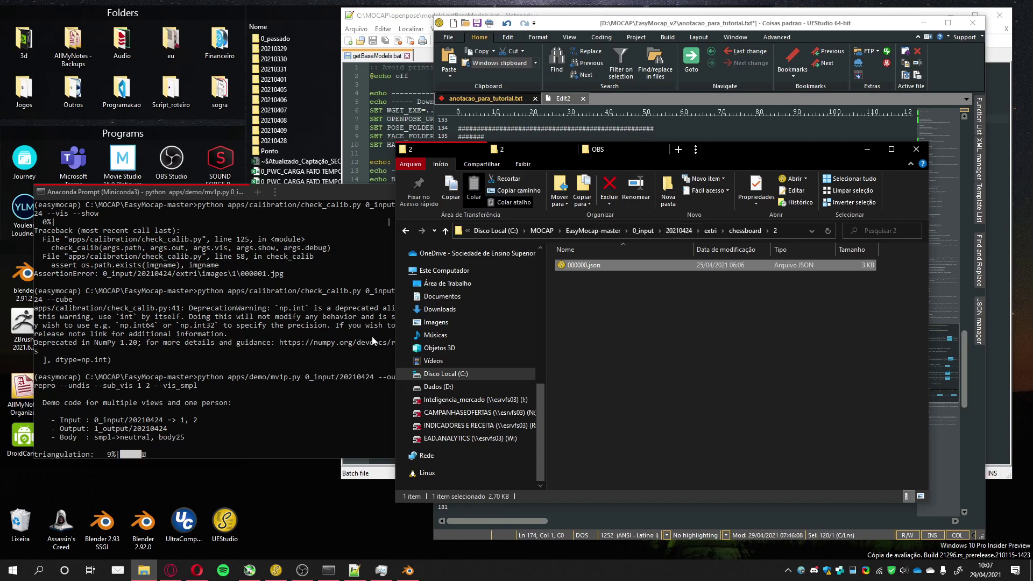
{"action": "left_click", "coordinate": [594, 231]}
{"action": "left_click", "coordinate": [571, 277]}
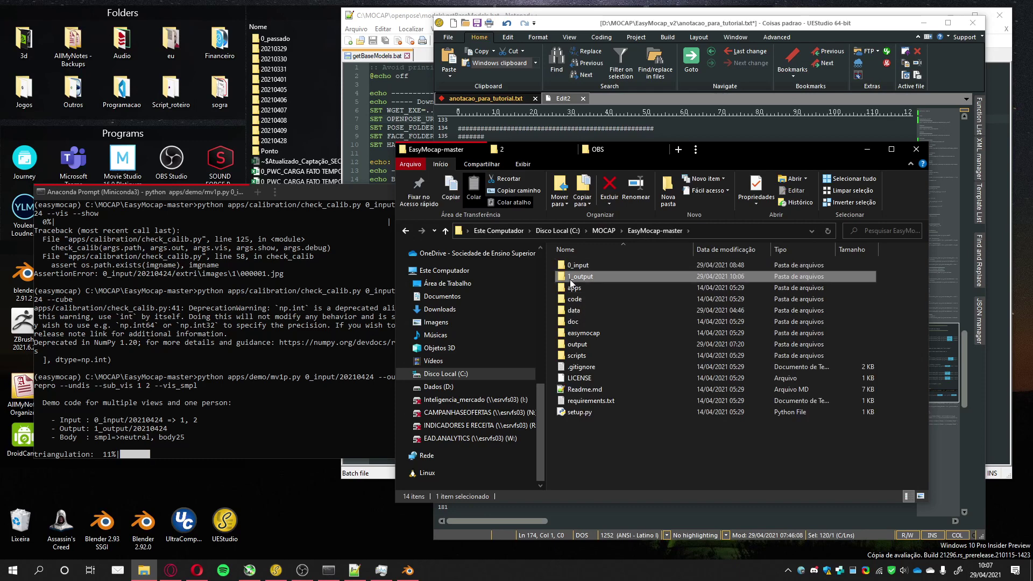
{"action": "double_click", "coordinate": [571, 280]}
{"action": "double_click", "coordinate": [577, 265]}
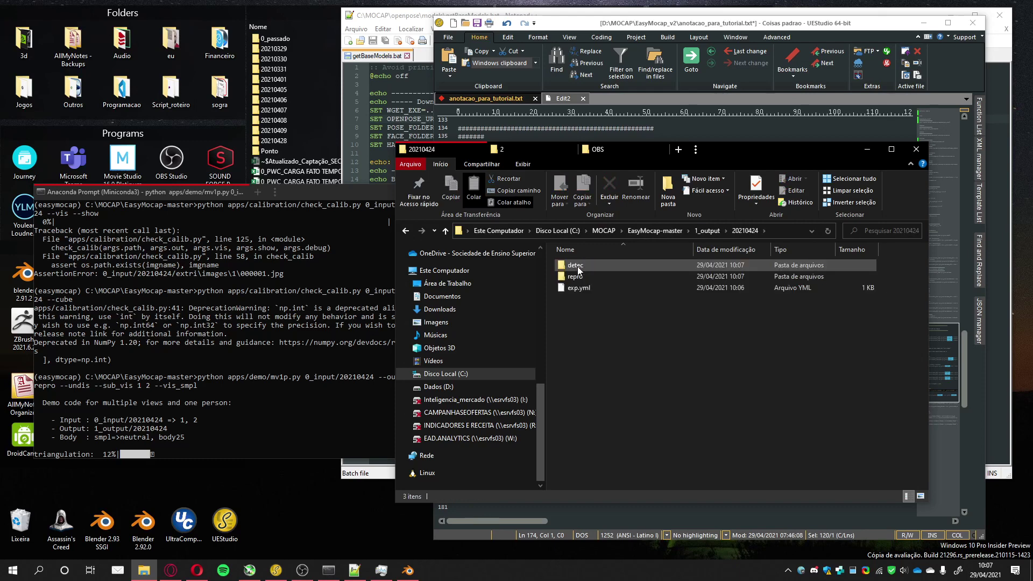
- Examine the detected skeletons in 000000.jpg from the detec folder in a maximized viewer with the Color picker closed, and close the image
{"action": "double_click", "coordinate": [577, 266]}
{"action": "left_click", "coordinate": [578, 269]}
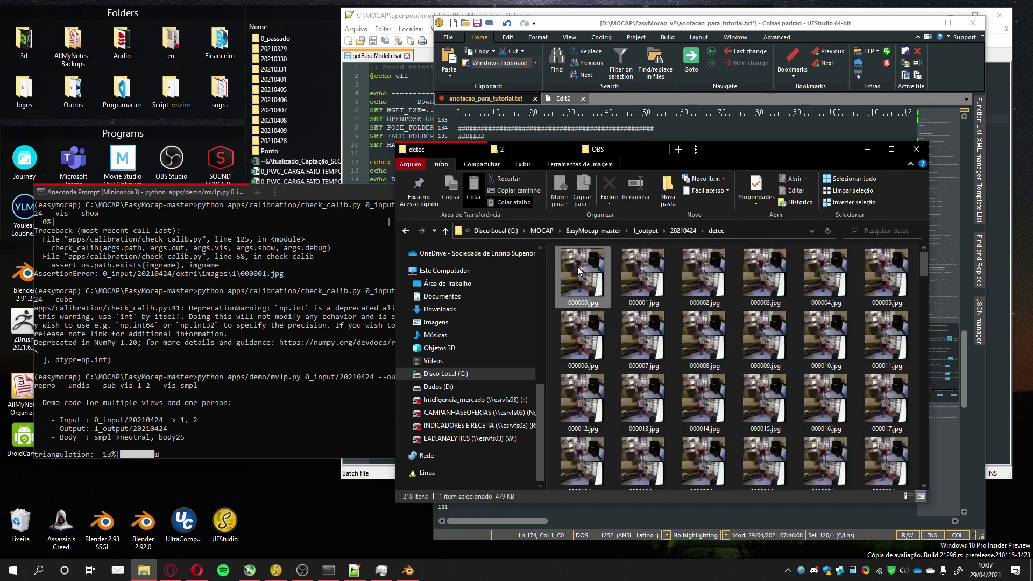
{"action": "double_click", "coordinate": [578, 269]}
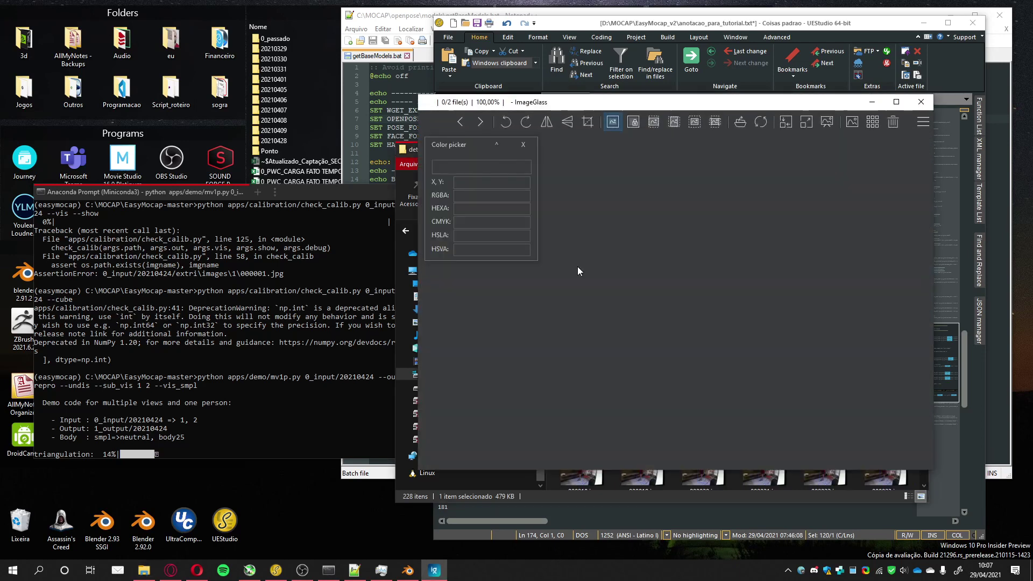
{"action": "left_click", "coordinate": [522, 144]}
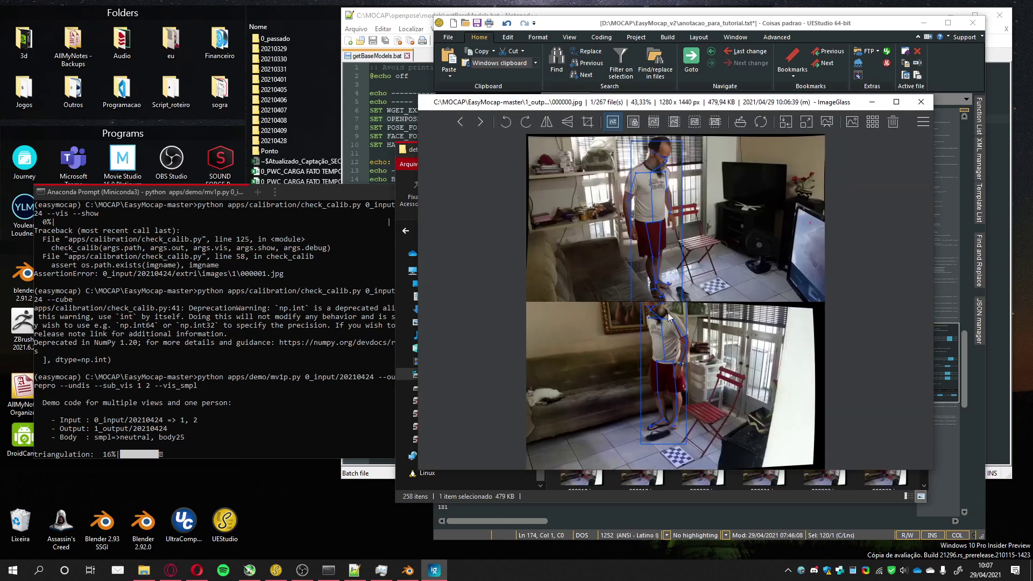
{"action": "left_click", "coordinate": [897, 102]}
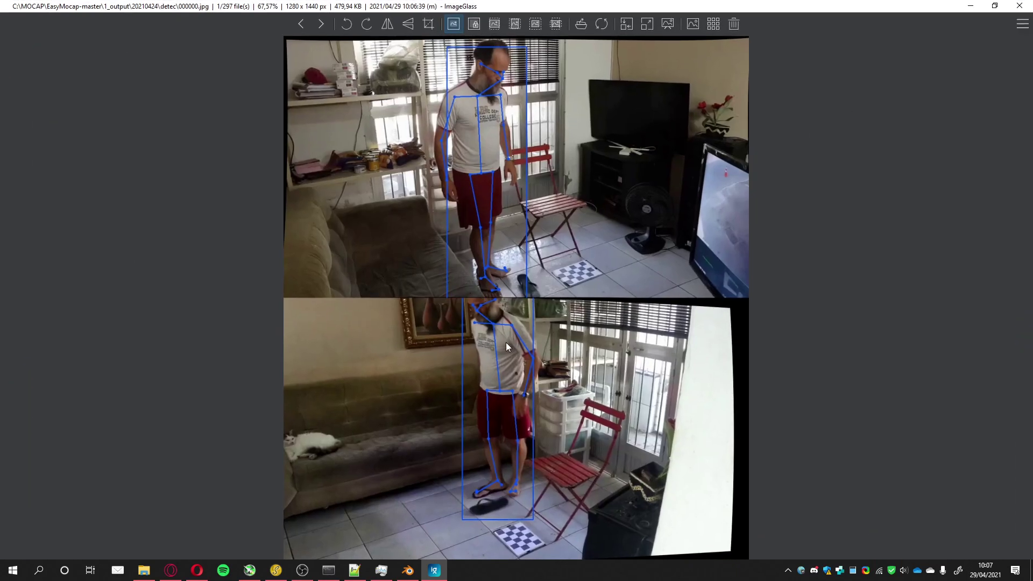
{"action": "left_click", "coordinate": [1019, 7]}
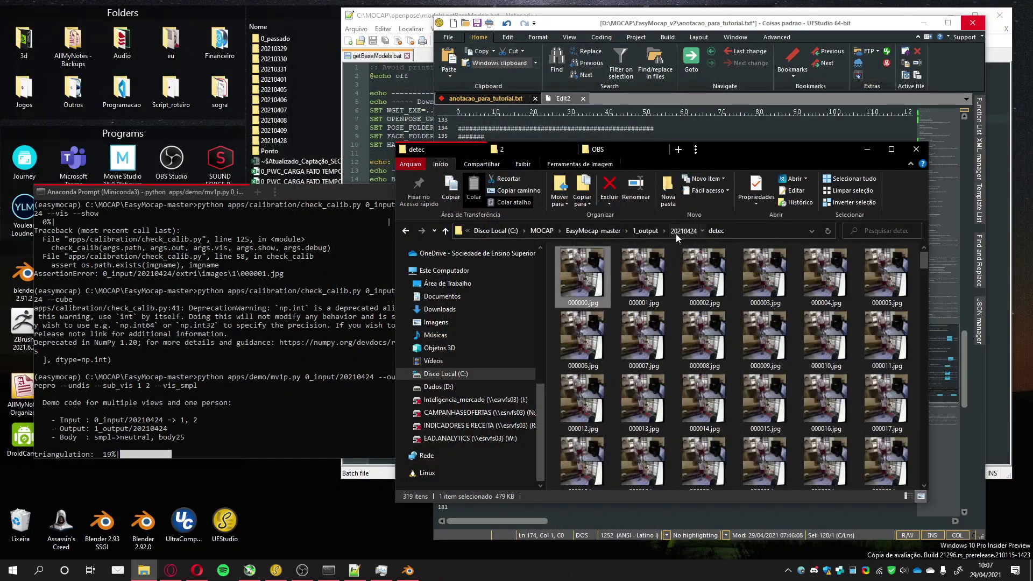
- Open 000000.jpg in the 1_output/20210424/repro folder, advance through the following frames to review the reprojected skeletons, and close the viewer
{"action": "left_click", "coordinate": [676, 234]}
{"action": "left_click", "coordinate": [575, 279]}
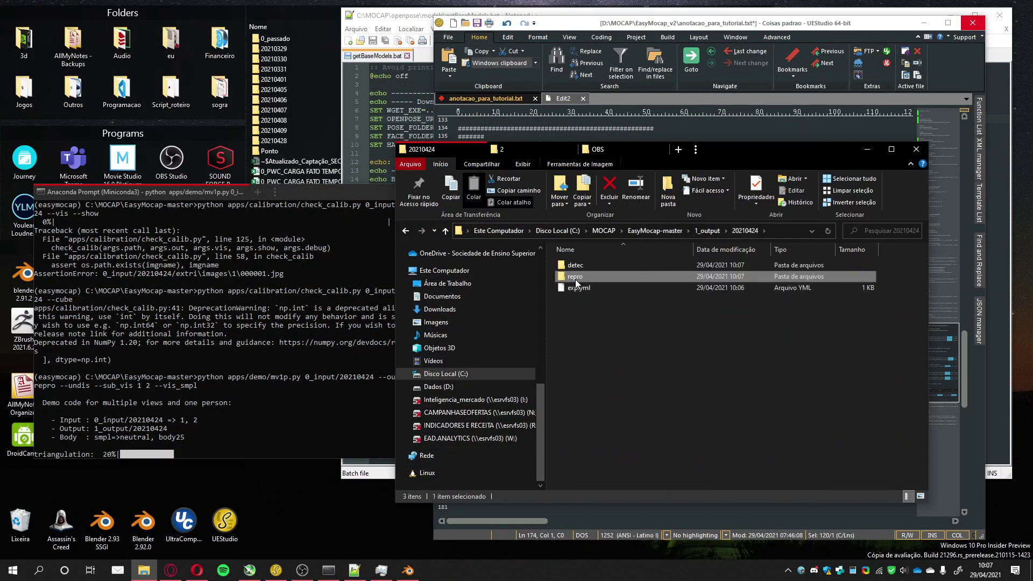
{"action": "double_click", "coordinate": [576, 278]}
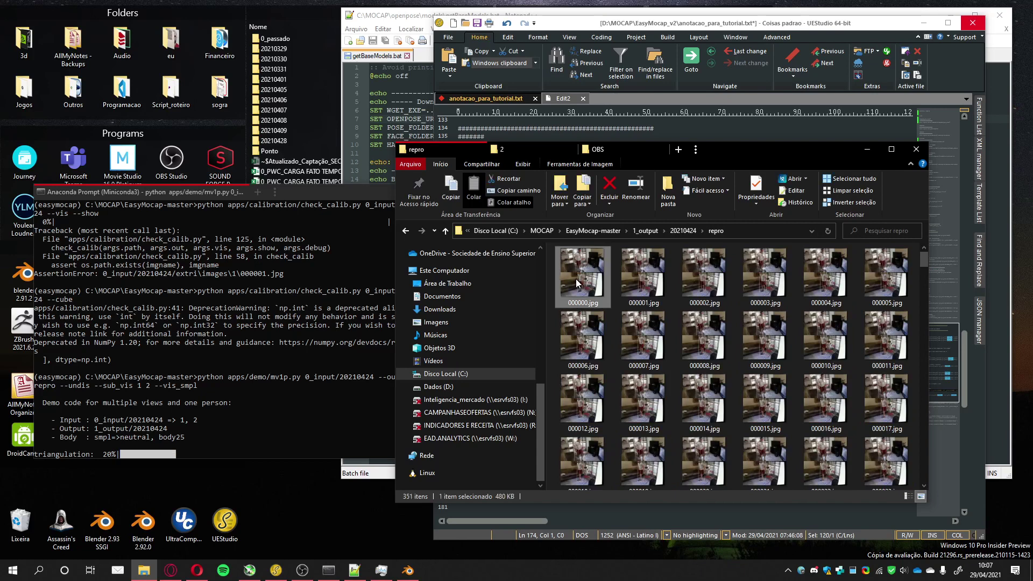
{"action": "double_click", "coordinate": [577, 282]}
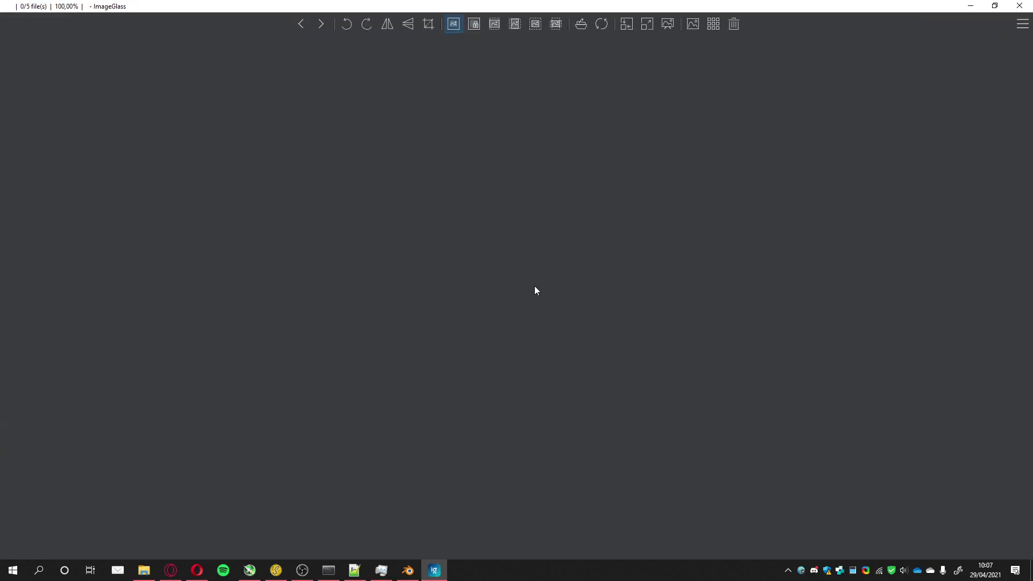
{"action": "key", "text": "Right"}
{"action": "key", "text": "Right"}
{"action": "key", "text": "Right"}
{"action": "key", "text": "Right"}
{"action": "key", "text": "Right"}
{"action": "key", "text": "Right"}
{"action": "key", "text": "Right"}
{"action": "key", "text": "Right"}
{"action": "key", "text": "Right"}
{"action": "key", "text": "Right"}
{"action": "key", "text": "Right"}
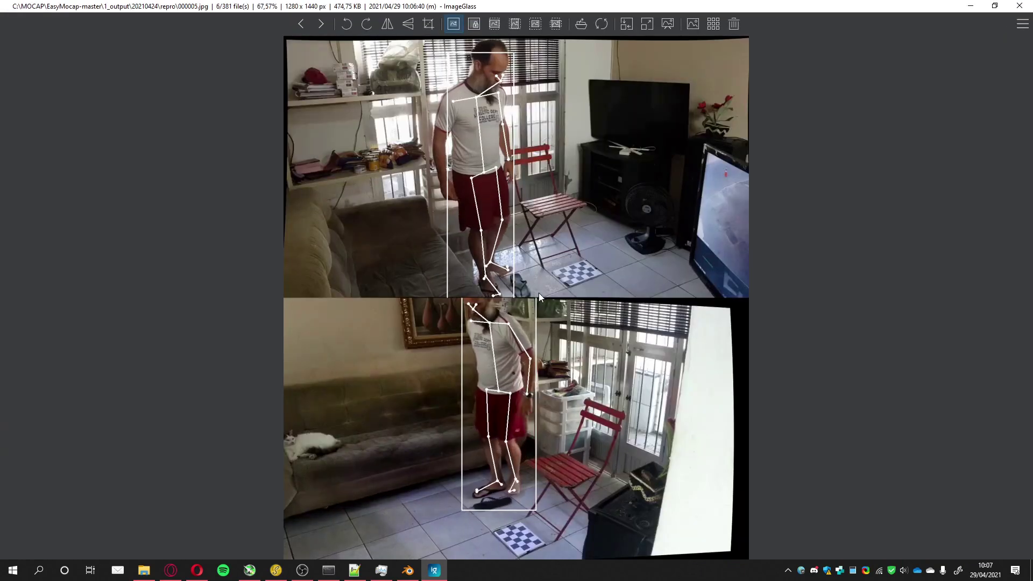
{"action": "key", "text": "Right"}
{"action": "key", "text": "Right"}
{"action": "key", "text": "Right"}
{"action": "key", "text": "Right"}
{"action": "key", "text": "Right"}
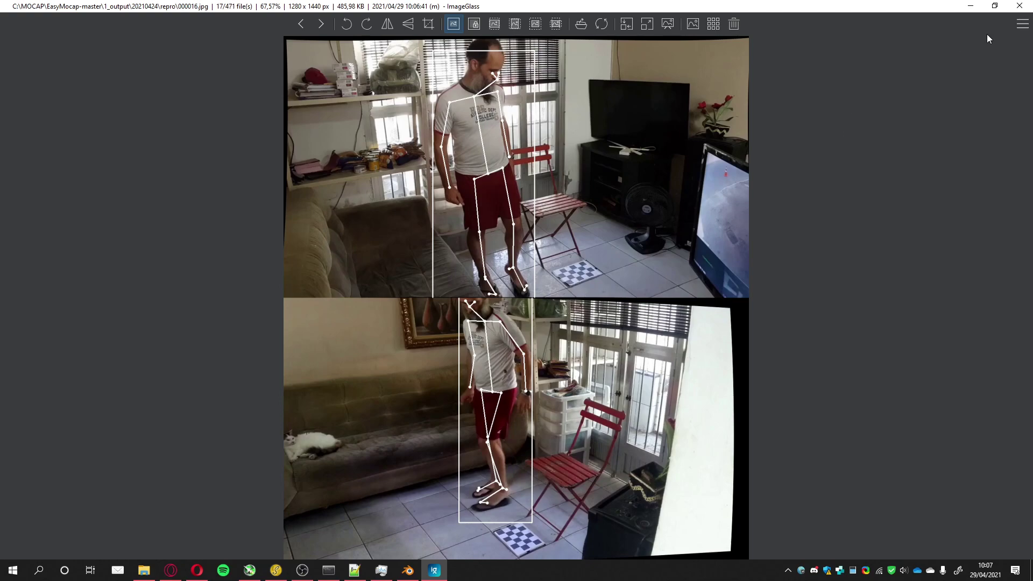
{"action": "left_click", "coordinate": [1021, 7]}
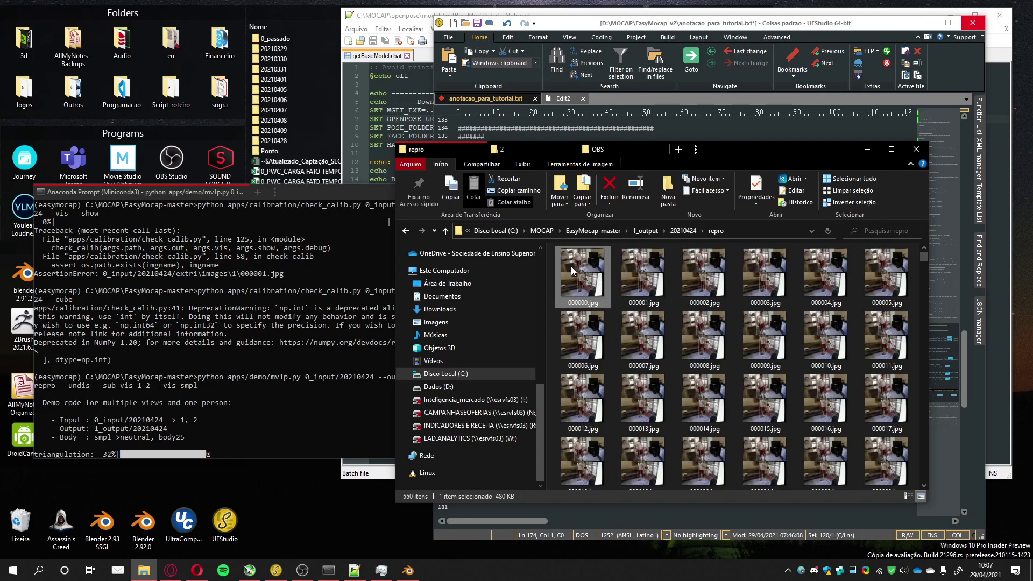
- Reopen repro image 000000.jpg, enable the Color picker, sample the pixel coordinates of a chessboard corner in the upper camera view, and close it
{"action": "double_click", "coordinate": [571, 270]}
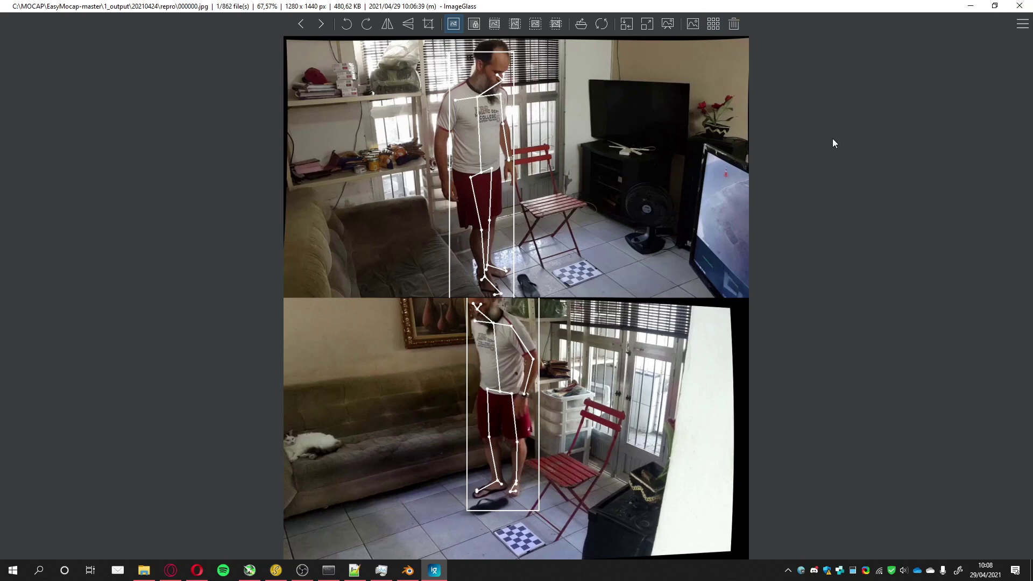
{"action": "left_click", "coordinate": [1022, 26]}
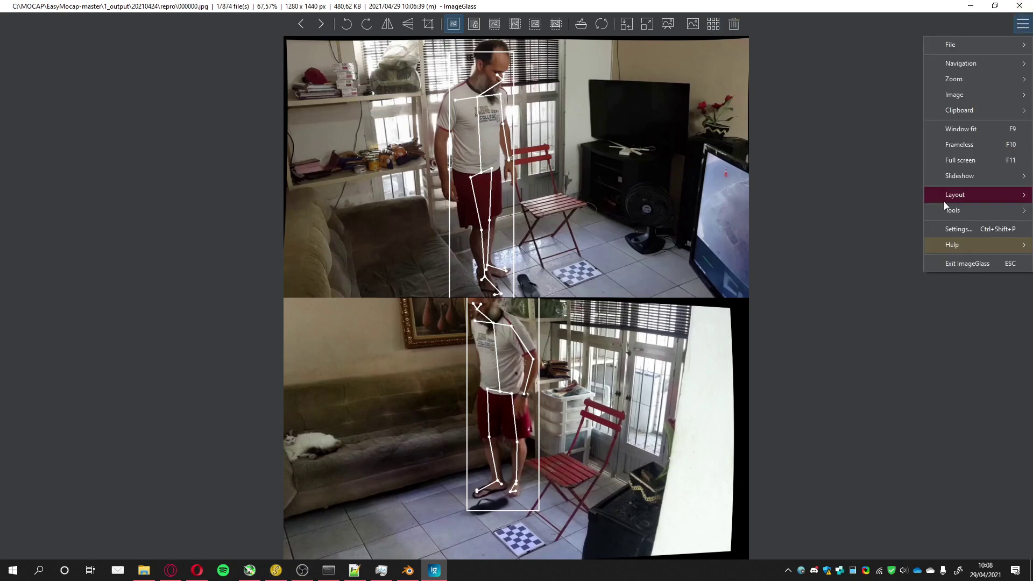
{"action": "mouse_move", "coordinate": [945, 213]}
{"action": "left_click", "coordinate": [878, 213]}
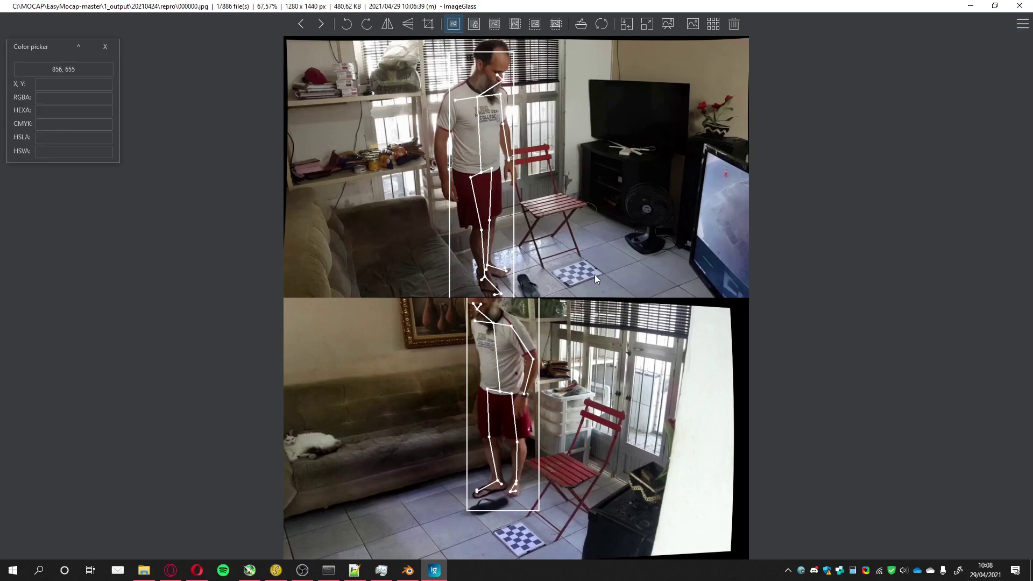
{"action": "scroll", "coordinate": [591, 275], "scroll_direction": "up", "scroll_amount": 6}
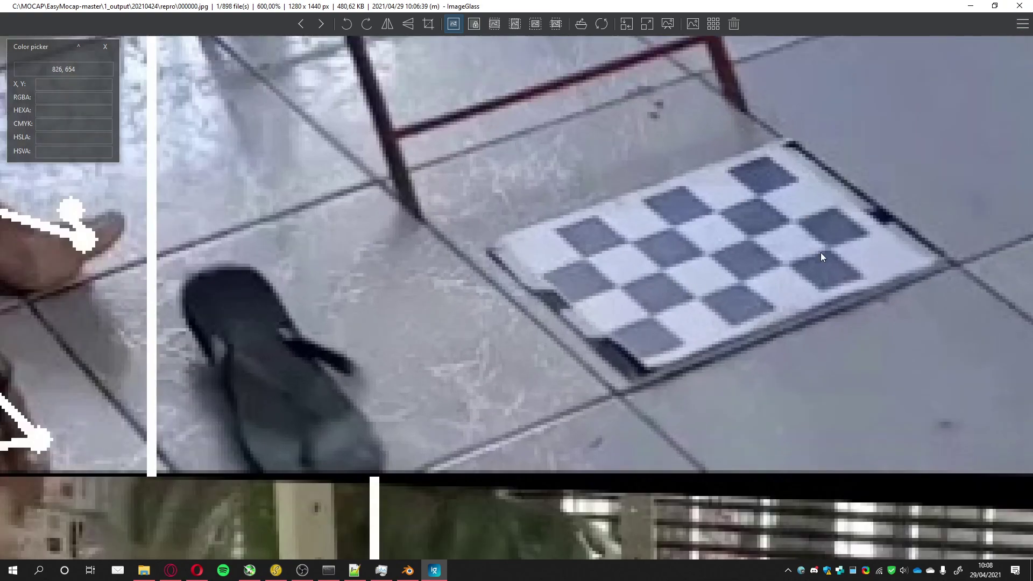
{"action": "left_click", "coordinate": [829, 251]}
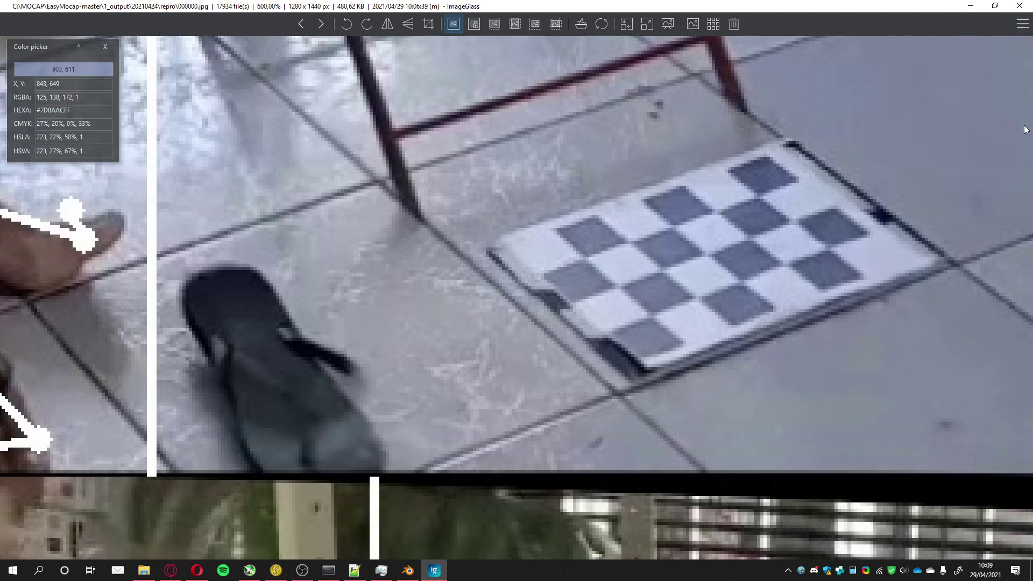
{"action": "left_click", "coordinate": [1016, 7]}
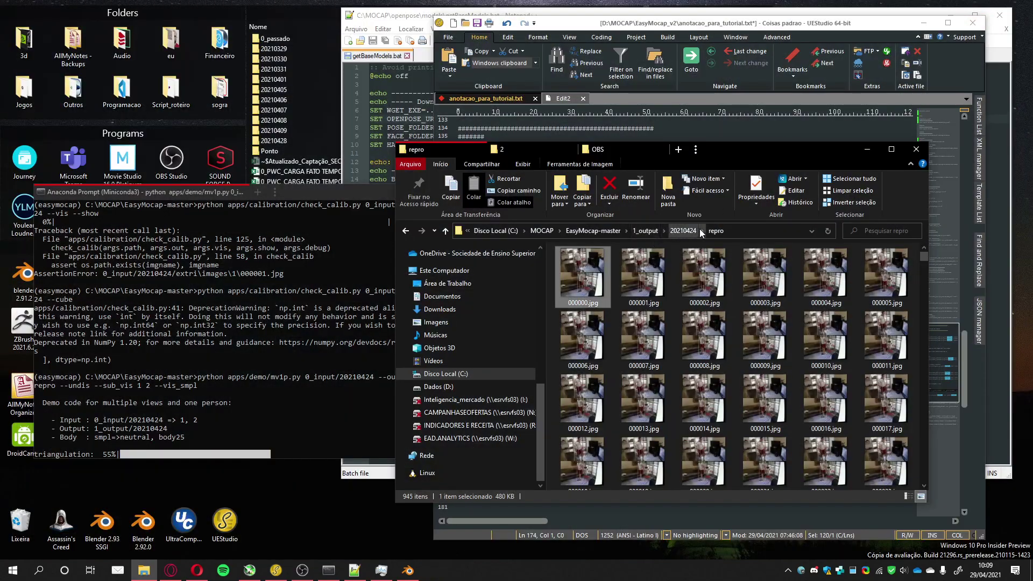
- Go to 0_input/20210424/extri/images/1 and open its calibration image 000000.jpg
{"action": "left_click", "coordinate": [599, 232]}
{"action": "double_click", "coordinate": [574, 264]}
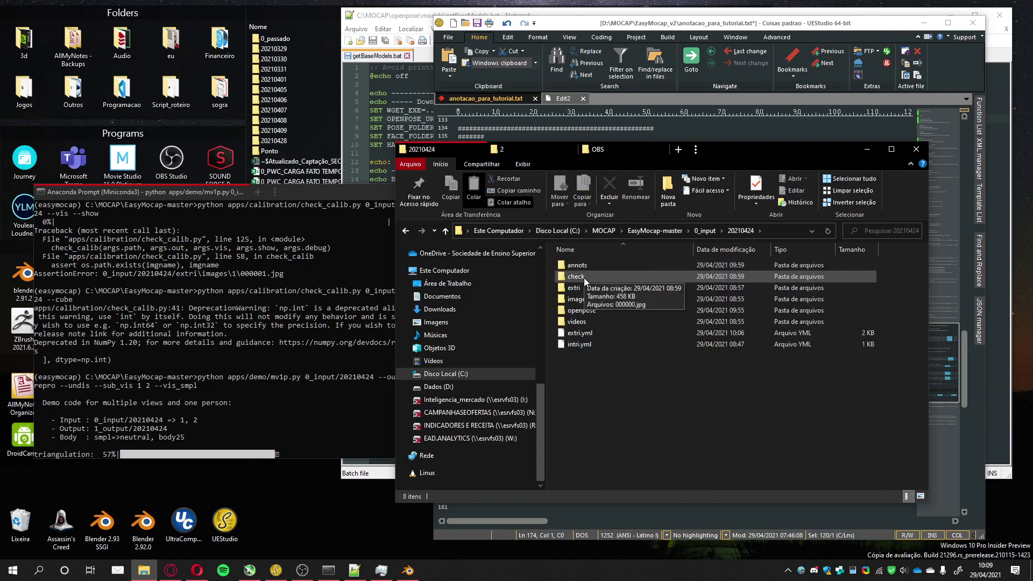
{"action": "double_click", "coordinate": [583, 277]}
{"action": "double_click", "coordinate": [574, 286]}
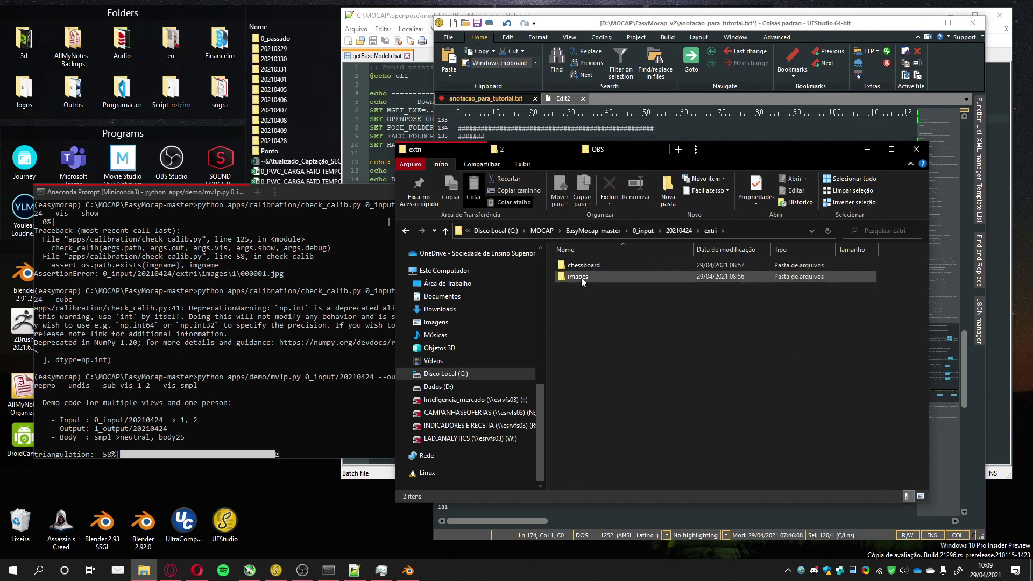
{"action": "double_click", "coordinate": [582, 278]}
{"action": "double_click", "coordinate": [573, 266]}
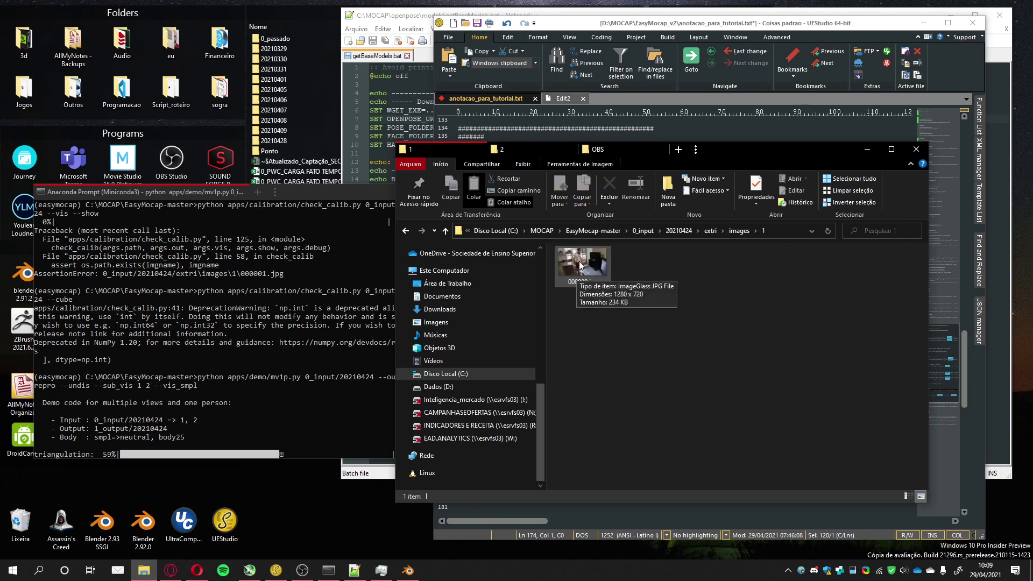
{"action": "left_click", "coordinate": [594, 266]}
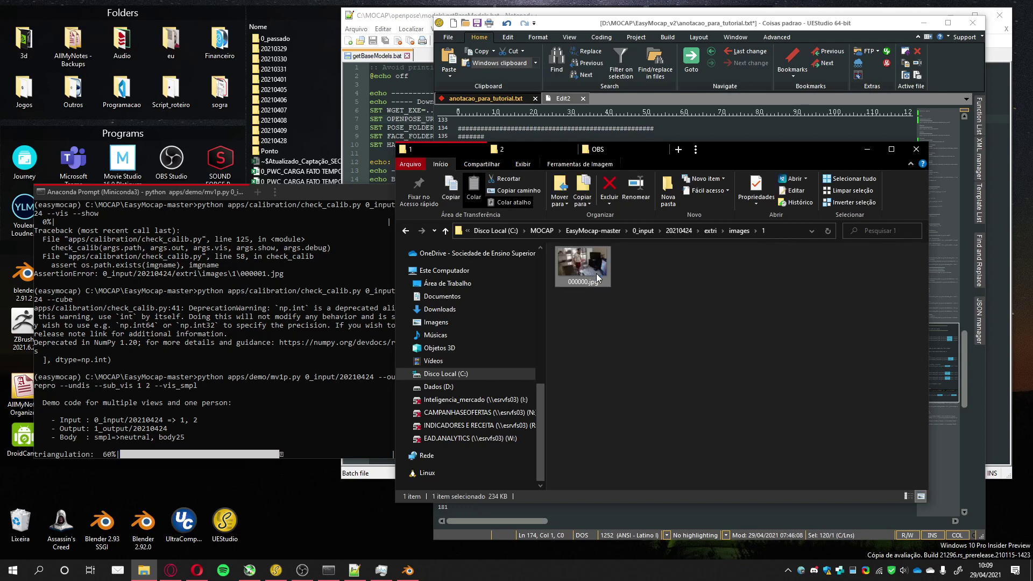
{"action": "double_click", "coordinate": [597, 273]}
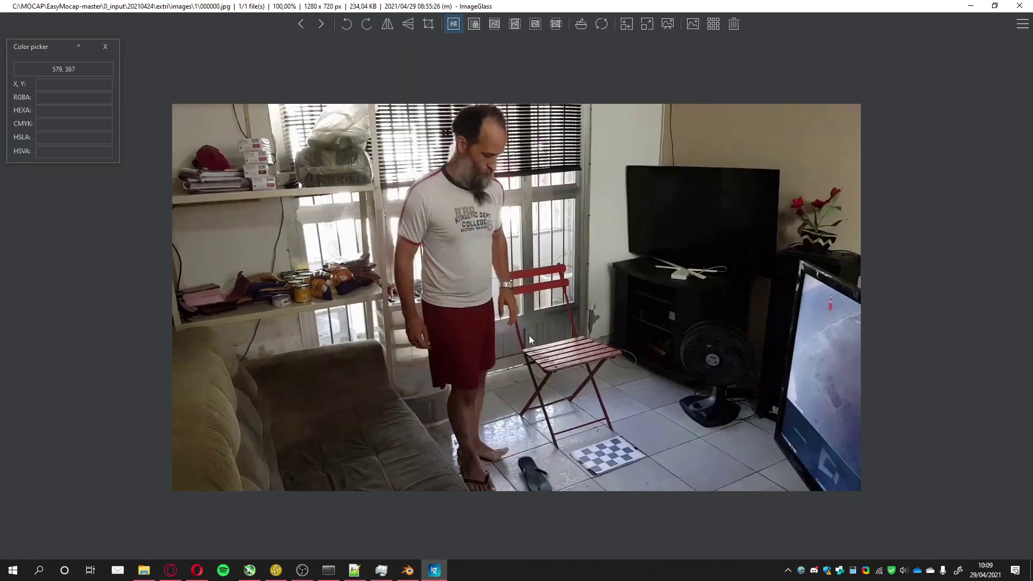
- Read the pixel coordinates of a chessboard corner in camera 1's calibration image with the Color picker, and close the image
{"action": "scroll", "coordinate": [529, 334], "scroll_direction": "up", "scroll_amount": 6}
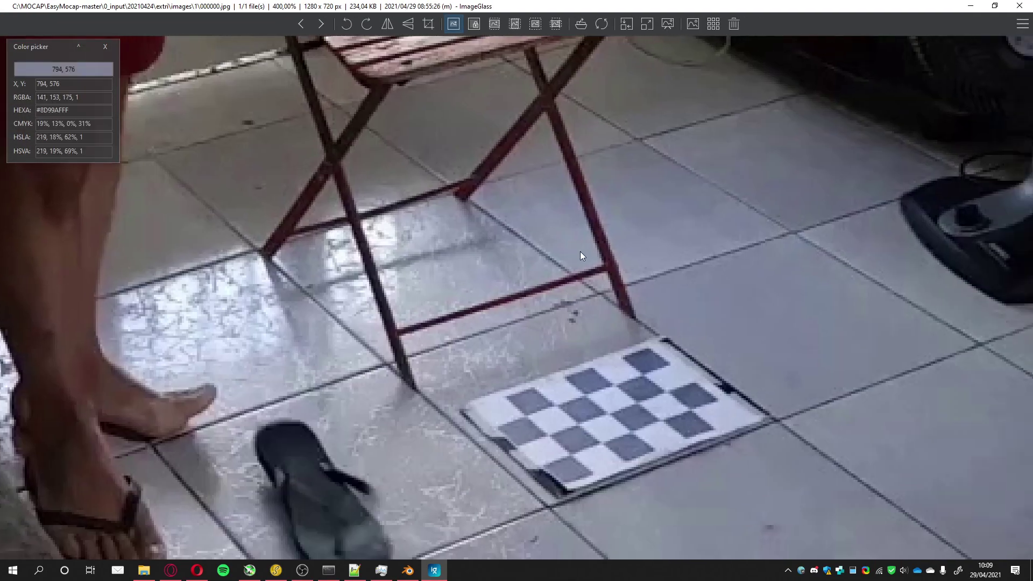
{"action": "scroll", "coordinate": [709, 421], "scroll_direction": "up", "scroll_amount": 3}
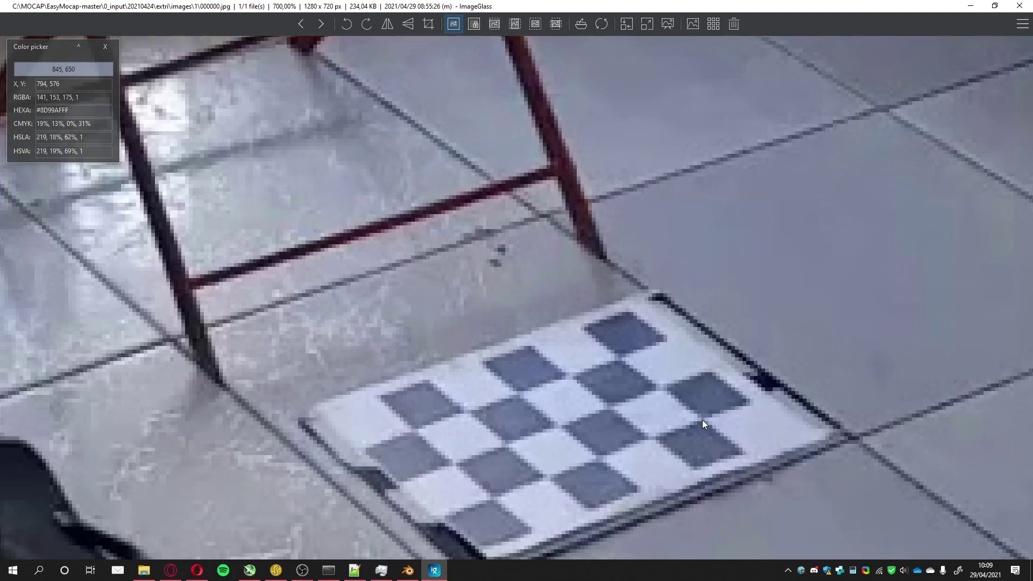
{"action": "left_click", "coordinate": [702, 420]}
{"action": "left_click_drag", "start_coordinate": [45, 49], "coordinate": [259, 144]}
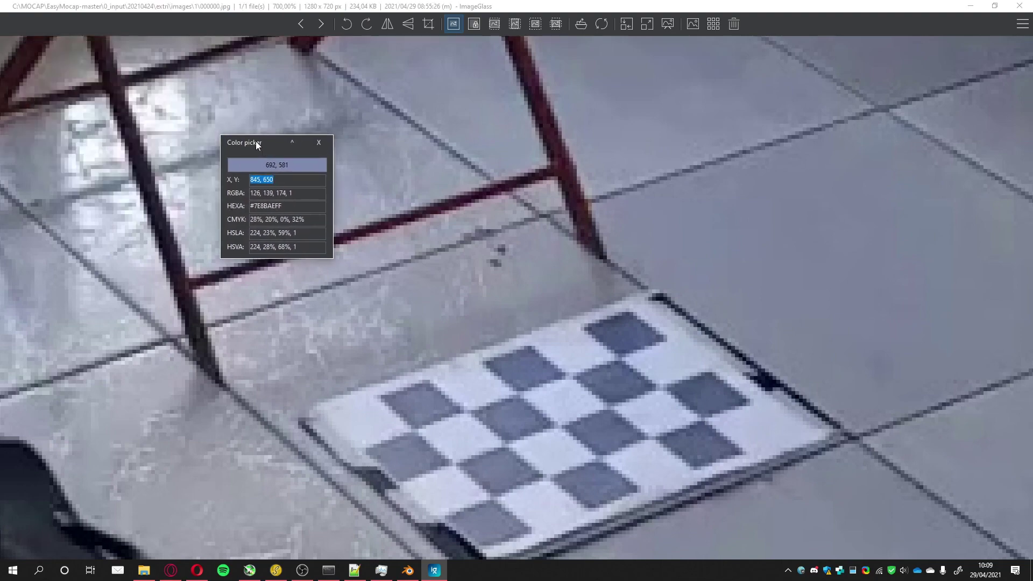
{"action": "left_click", "coordinate": [1019, 6]}
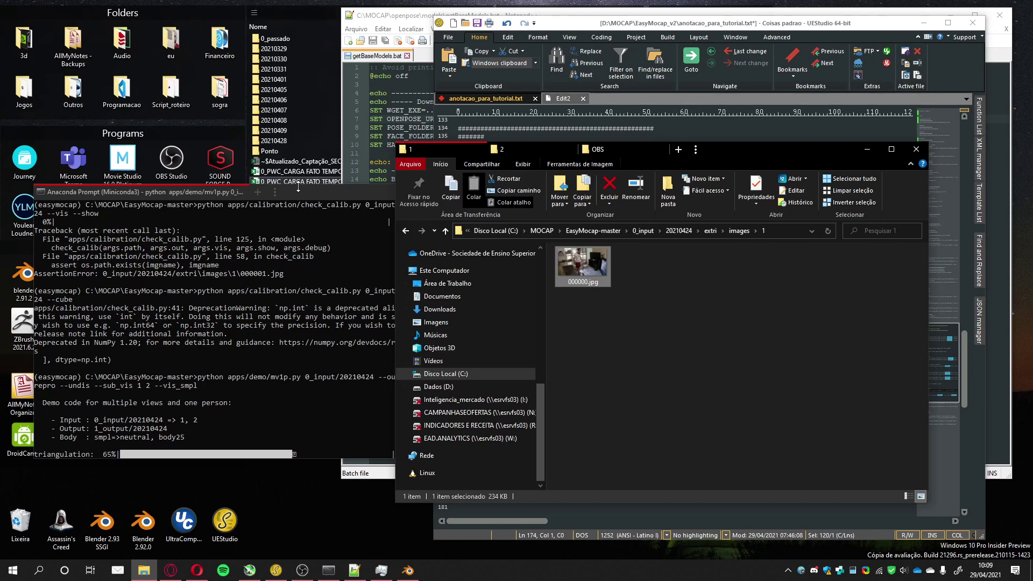
- Check the triangulation progress in the Anaconda Prompt, and pause the OBS recording until processing is nearly complete
{"action": "left_click", "coordinate": [299, 189]}
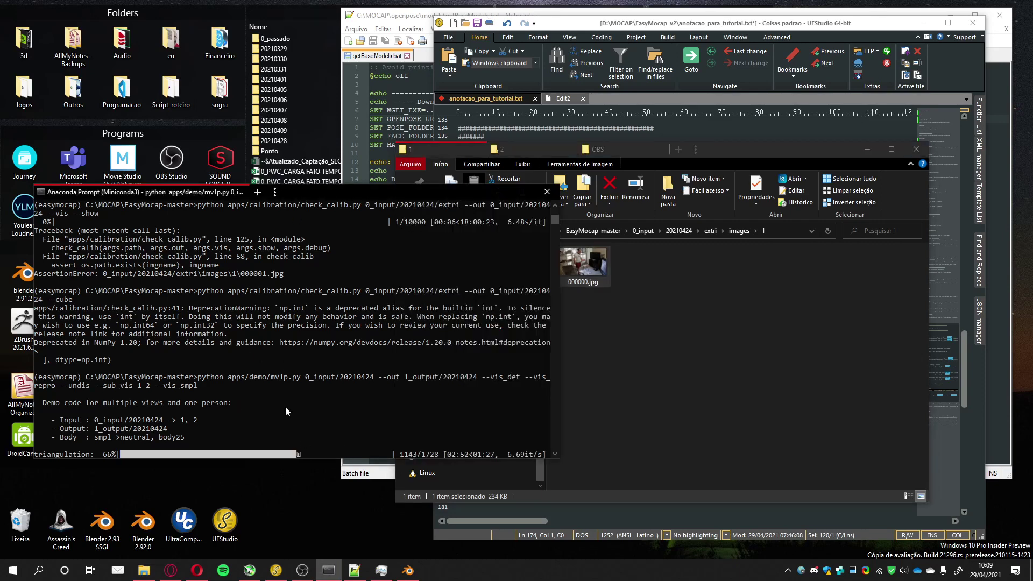
{"action": "mouse_move", "coordinate": [299, 573]}
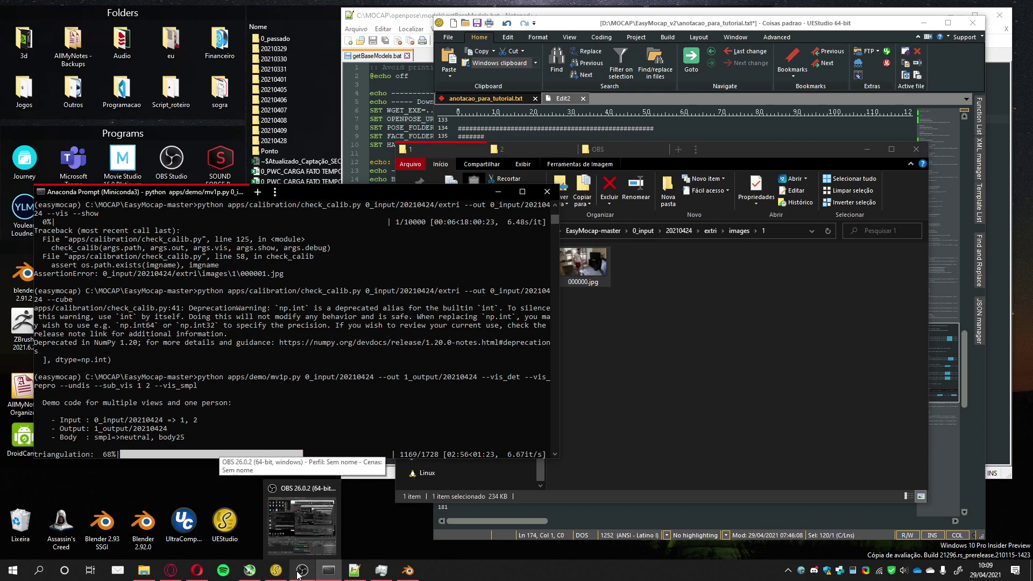
{"action": "left_click", "coordinate": [299, 573]}
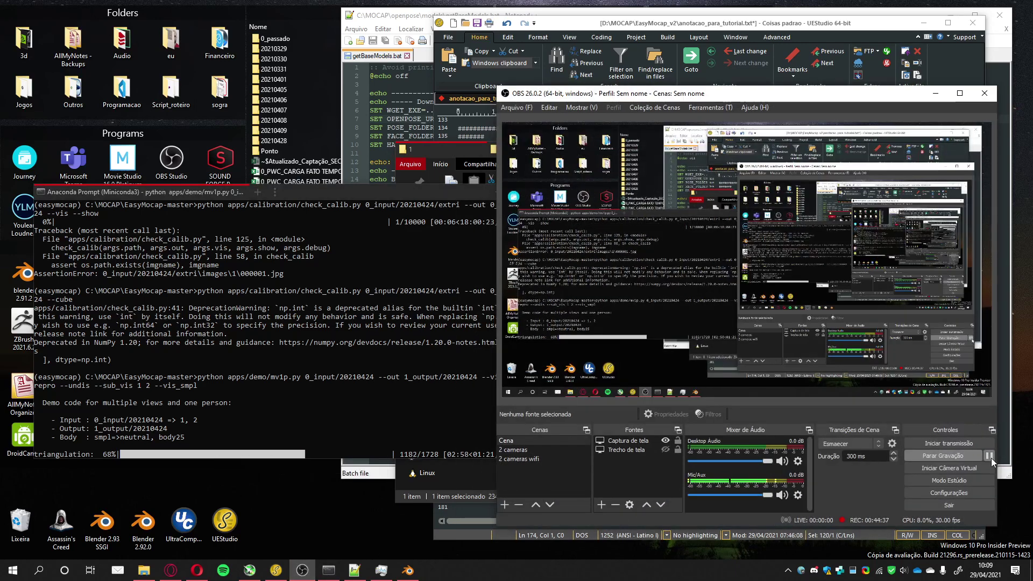
{"action": "left_click", "coordinate": [990, 456]}
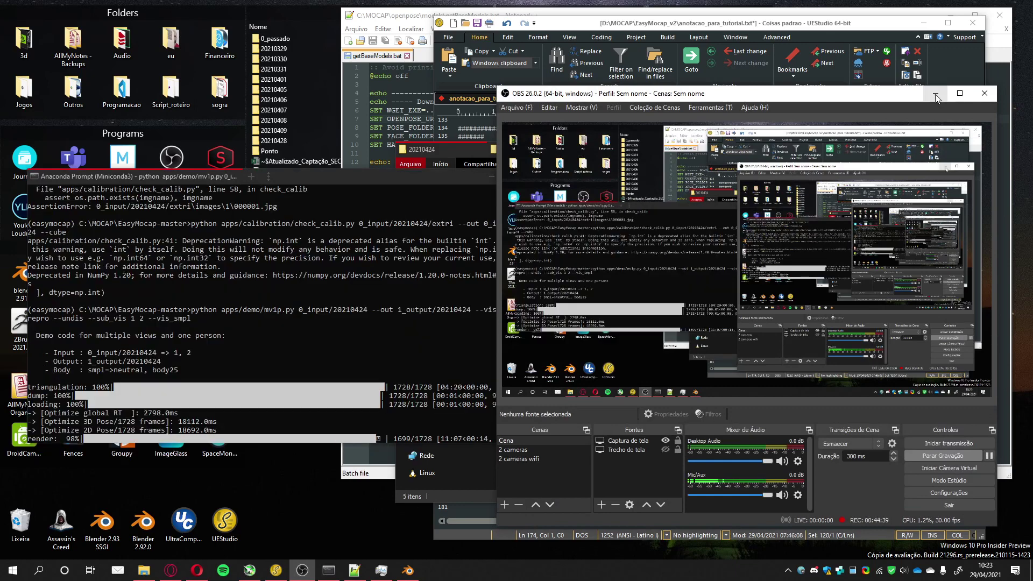
{"action": "left_click", "coordinate": [936, 94]}
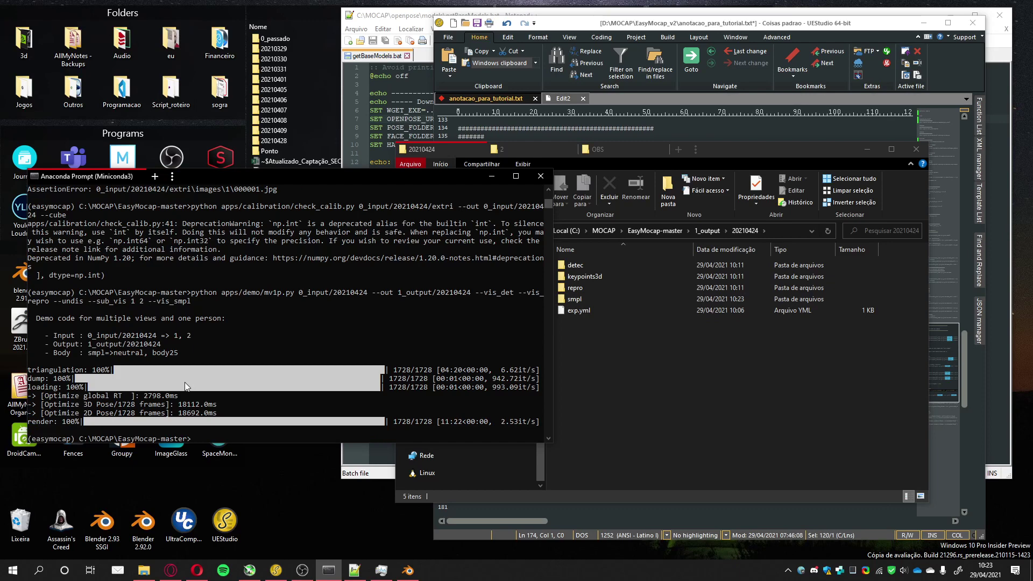
- Open the smpl output folder, switch to Blender and start a new General file without saving the current one
{"action": "double_click", "coordinate": [583, 297]}
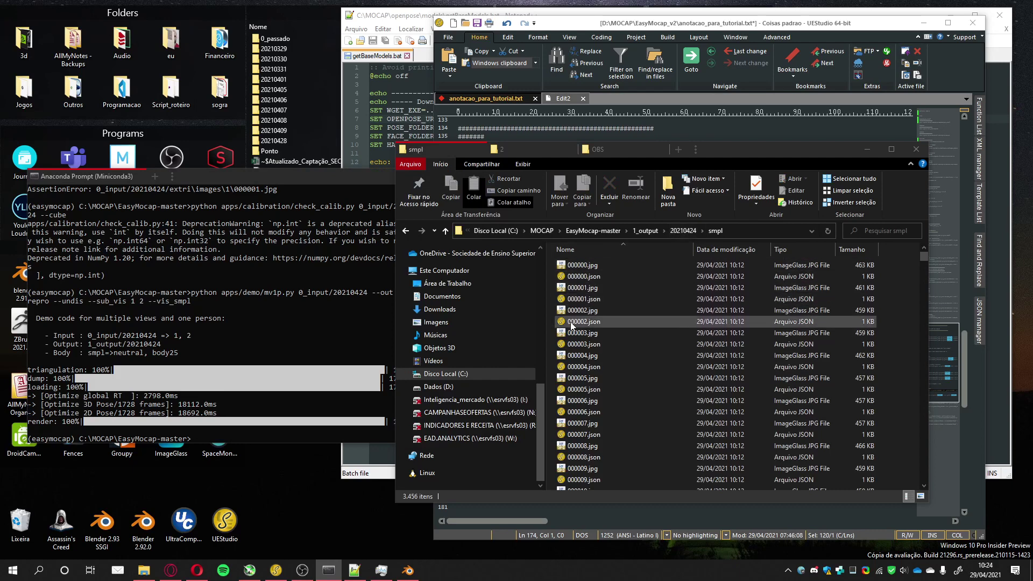
{"action": "left_click", "coordinate": [407, 572]}
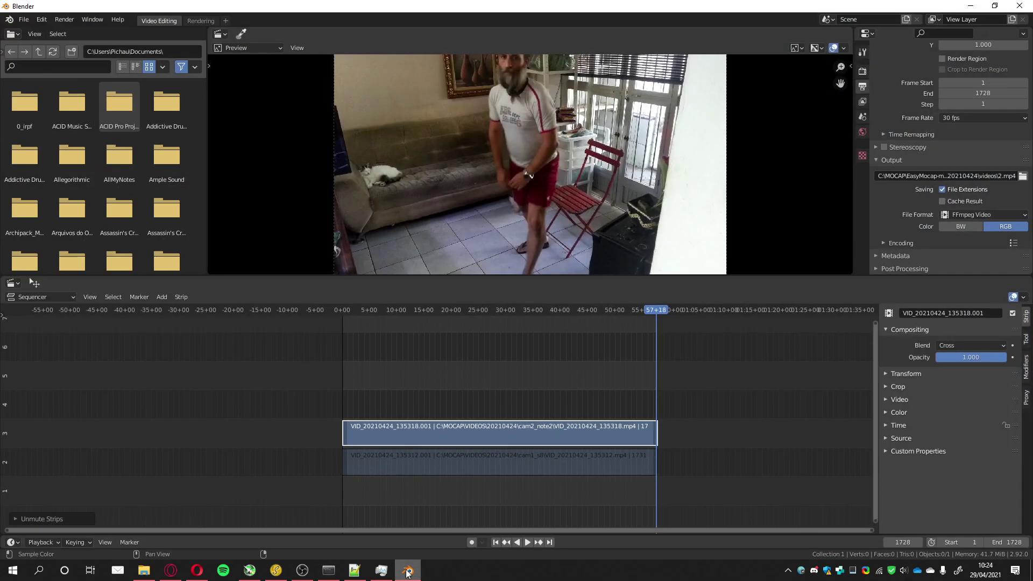
{"action": "left_click", "coordinate": [28, 23]}
{"action": "mouse_move", "coordinate": [63, 33]}
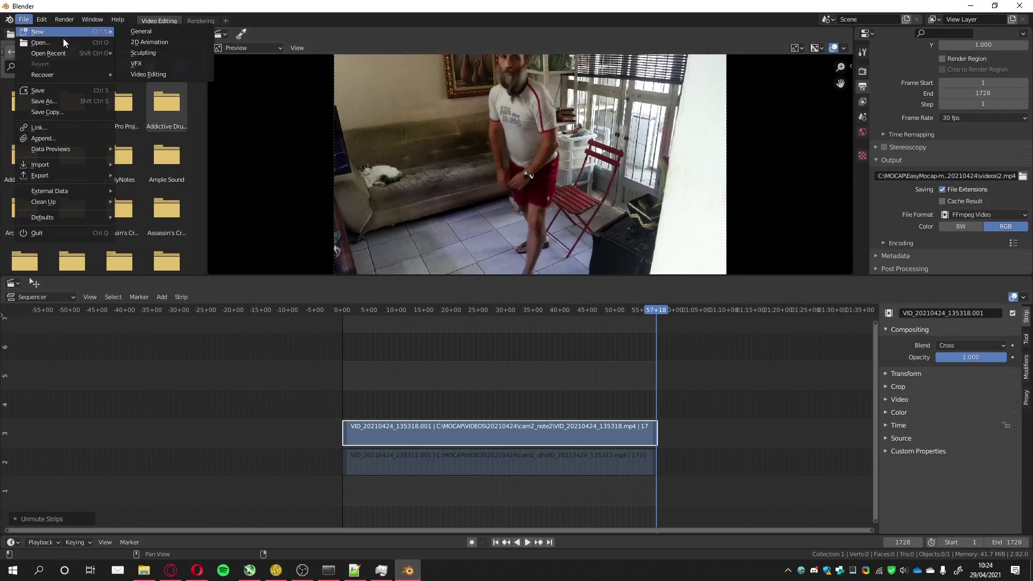
{"action": "left_click", "coordinate": [144, 32]}
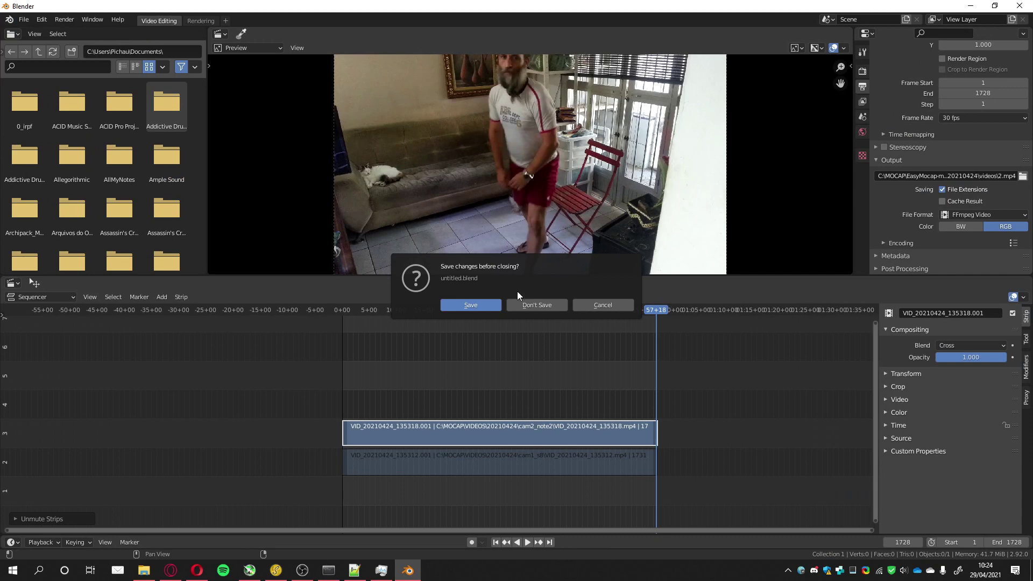
{"action": "left_click", "coordinate": [539, 309]}
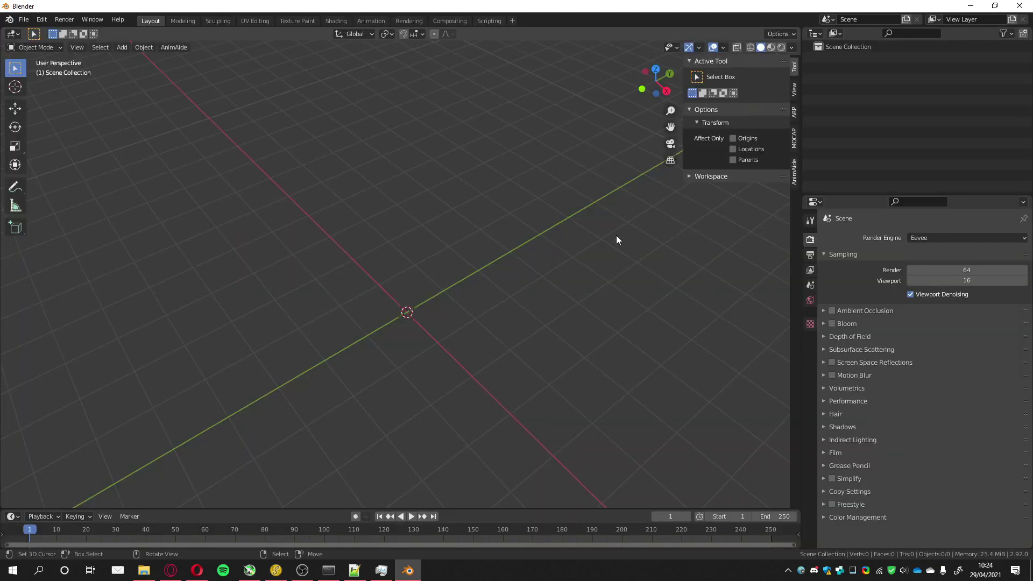
- In the MOCAP add-on, set the SMPL FBX file to basicModel_m_lbs_10_207_0_v1.0.2.fbx from the SMPL_maya folder
{"action": "left_click", "coordinate": [795, 141]}
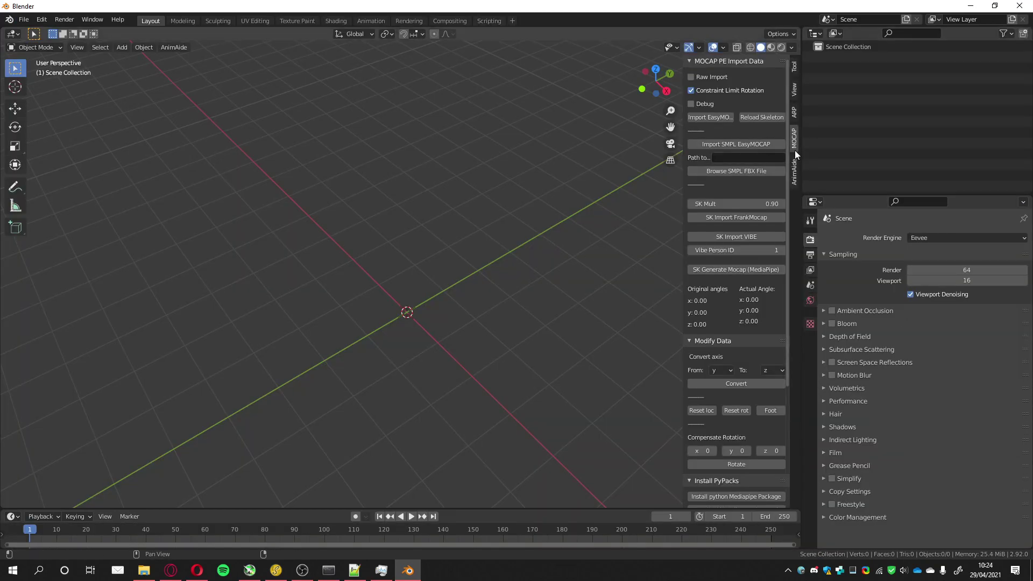
{"action": "left_click", "coordinate": [731, 170]}
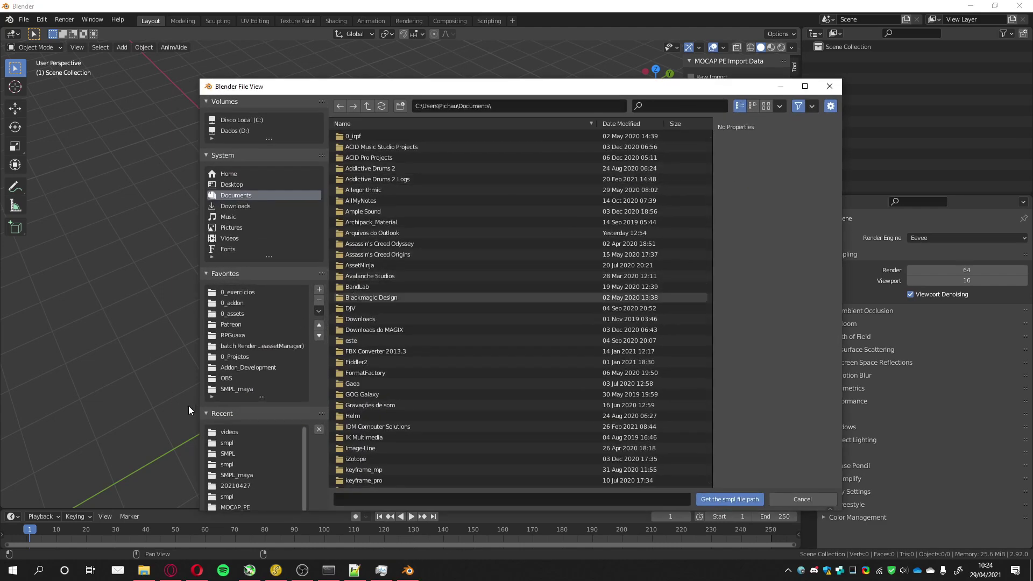
{"action": "left_click", "coordinate": [240, 475]}
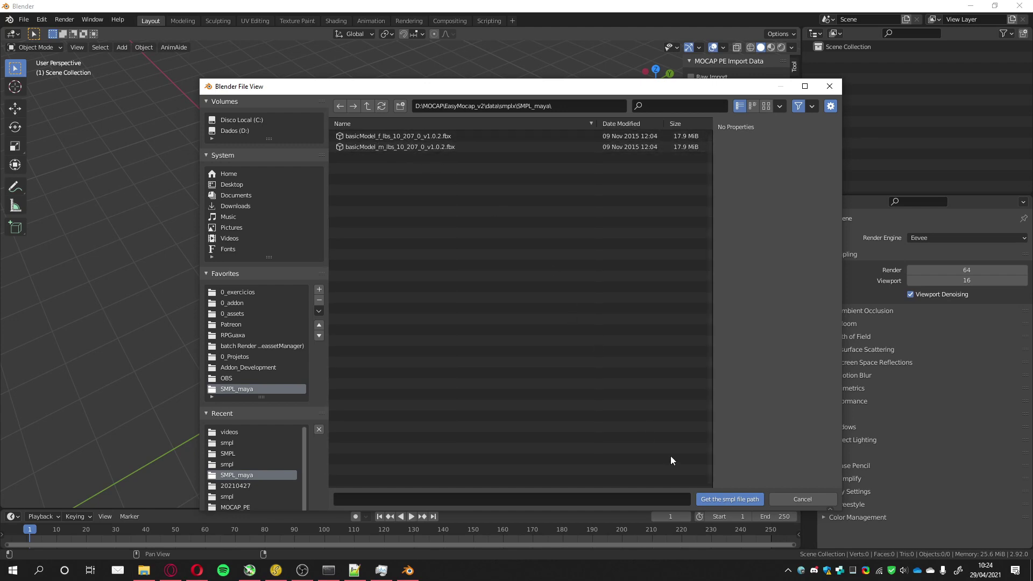
{"action": "double_click", "coordinate": [379, 148]}
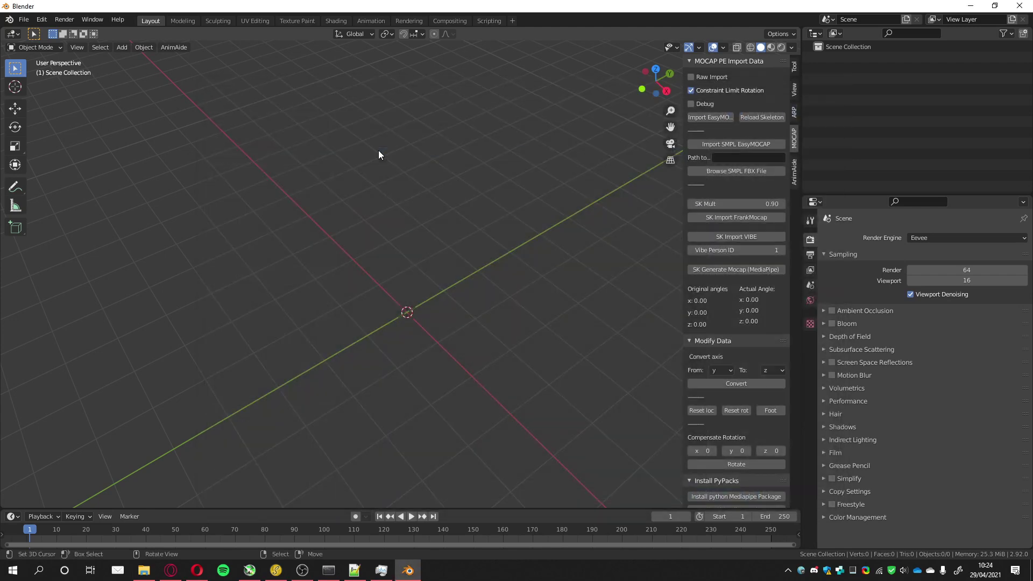
- Import the SMPL EasyMocap data from C:\MOCAP\EasyMocap-master\1_output\20210424\smpl
{"action": "left_click", "coordinate": [729, 144]}
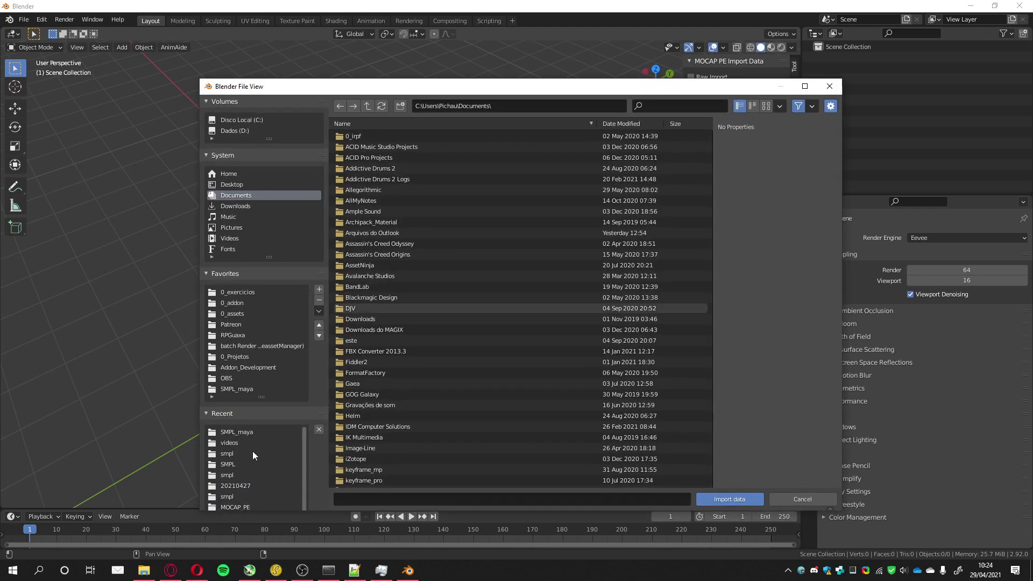
{"action": "left_click", "coordinate": [241, 120]}
{"action": "double_click", "coordinate": [352, 287]}
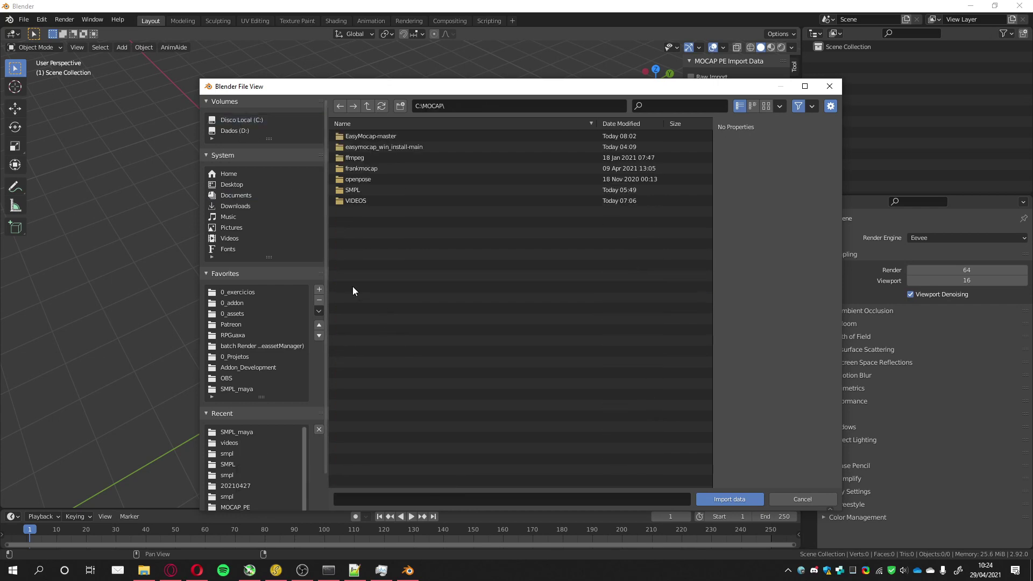
{"action": "double_click", "coordinate": [358, 136]}
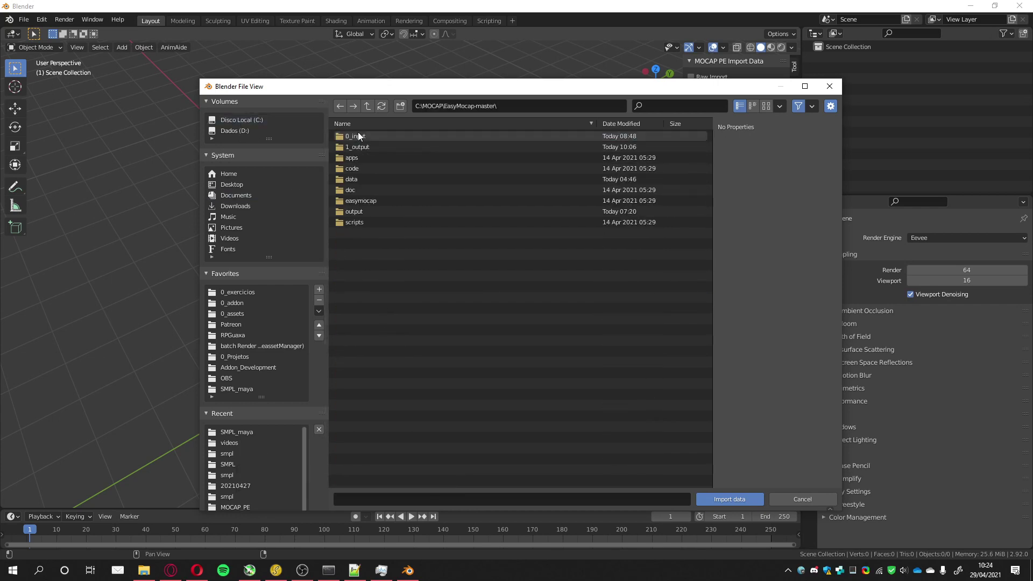
{"action": "double_click", "coordinate": [358, 147]}
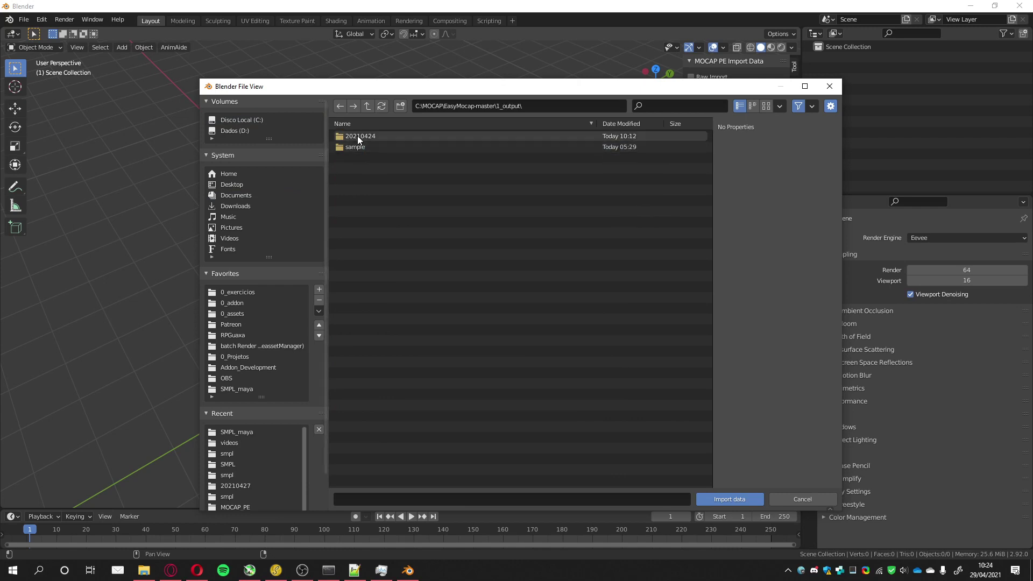
{"action": "double_click", "coordinate": [358, 135]}
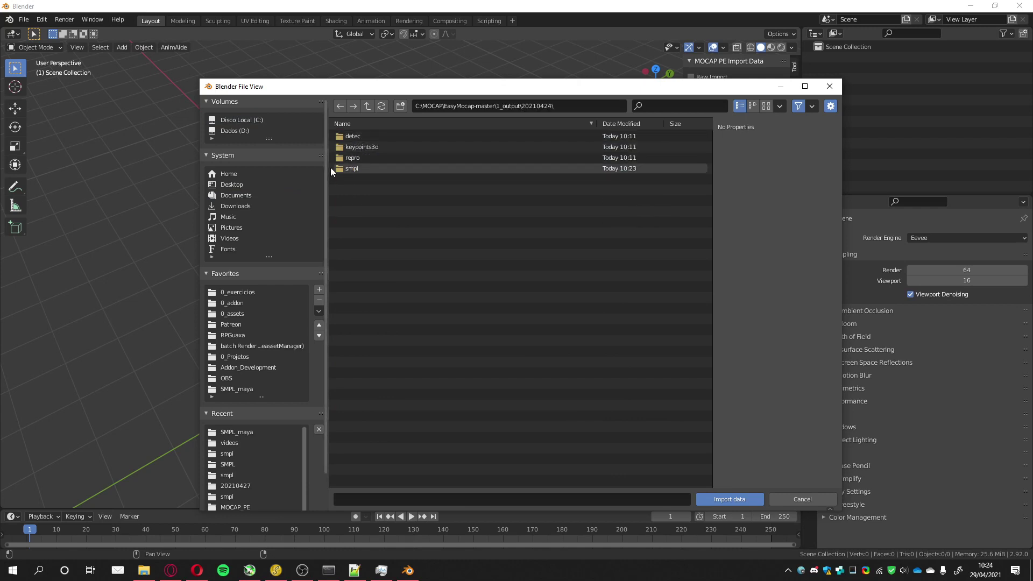
{"action": "double_click", "coordinate": [351, 169]}
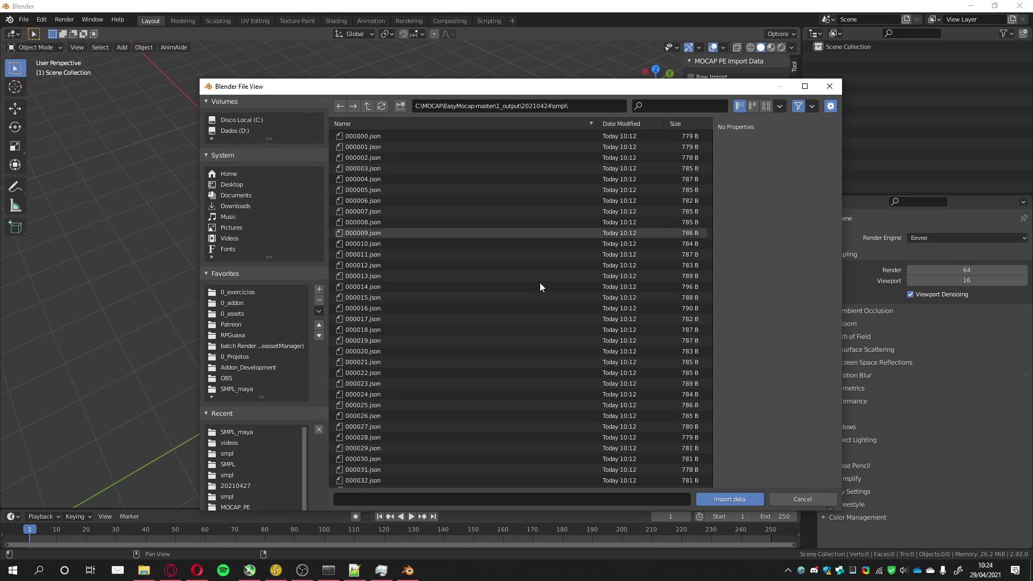
{"action": "left_click", "coordinate": [729, 499]}
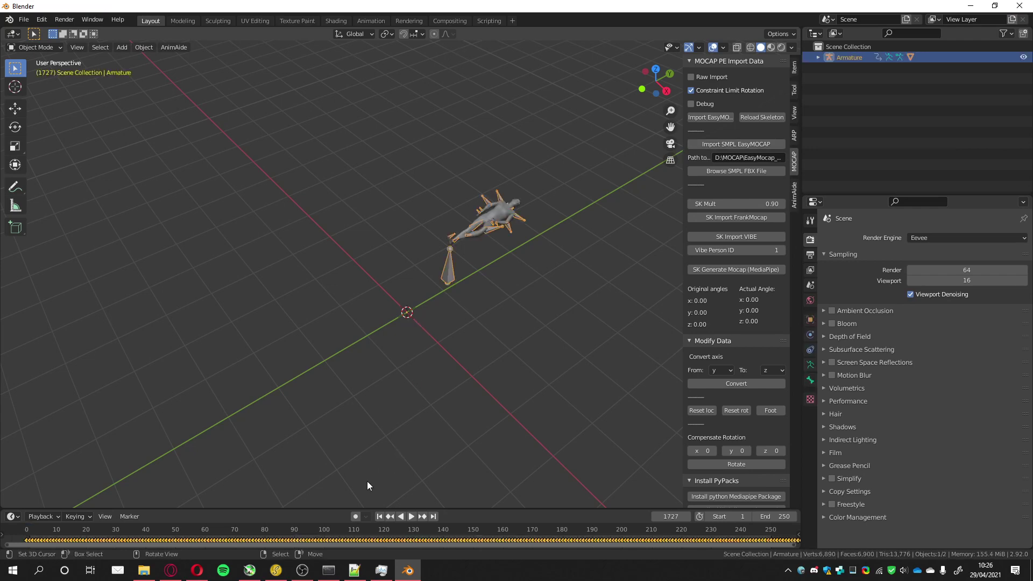
- Enlarge the timeline and play the imported animation, examining the SMPL body's motion and orientation from several angles
{"action": "left_click_drag", "start_coordinate": [333, 509], "coordinate": [333, 469]}
{"action": "middle_click_drag", "start_coordinate": [505, 329], "coordinate": [434, 328]}
{"action": "left_click", "coordinate": [411, 487]}
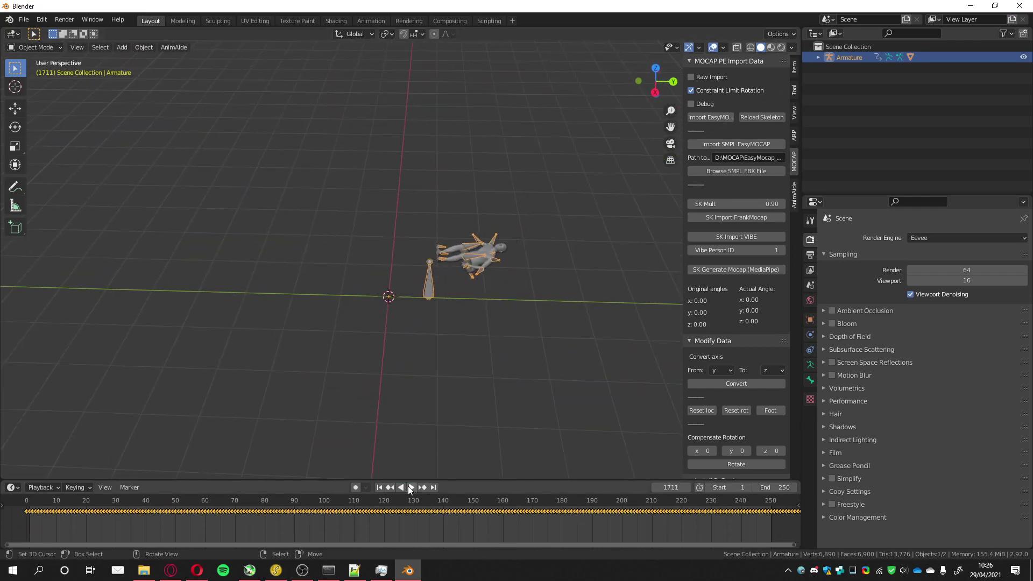
{"action": "left_click", "coordinate": [411, 487]}
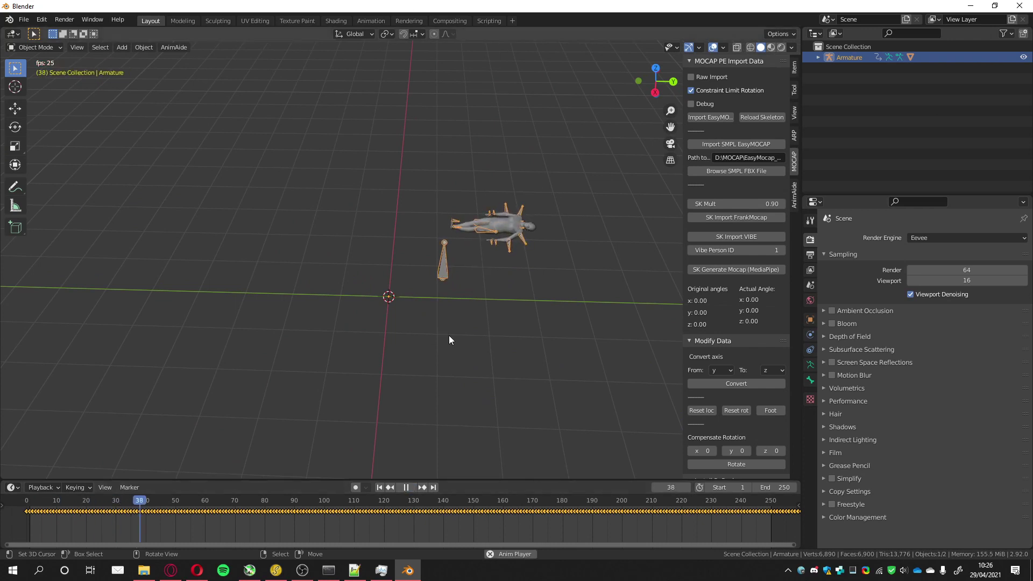
{"action": "scroll", "coordinate": [485, 307], "scroll_direction": "up", "scroll_amount": 5}
{"action": "left_click_drag", "start_coordinate": [671, 126], "coordinate": [521, 115]}
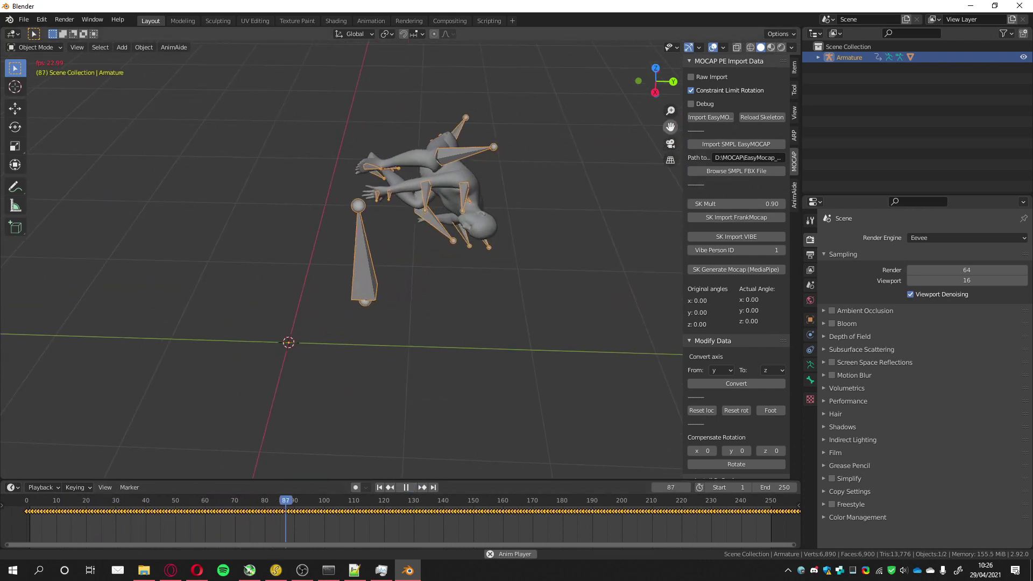
{"action": "scroll", "coordinate": [606, 170], "scroll_direction": "up", "scroll_amount": 3}
{"action": "middle_click_drag", "start_coordinate": [606, 169], "coordinate": [556, 148]}
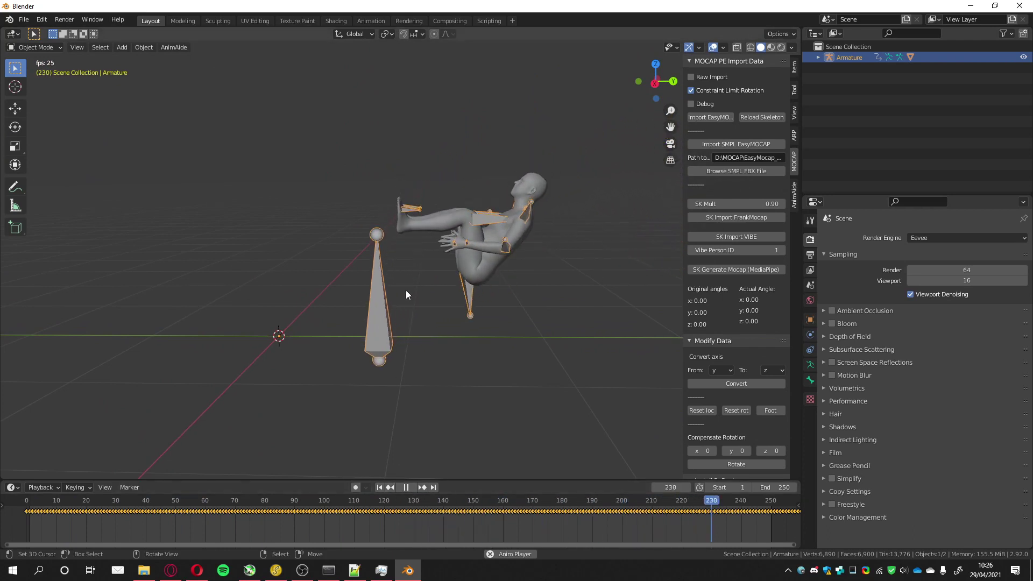
{"action": "left_click", "coordinate": [402, 488]}
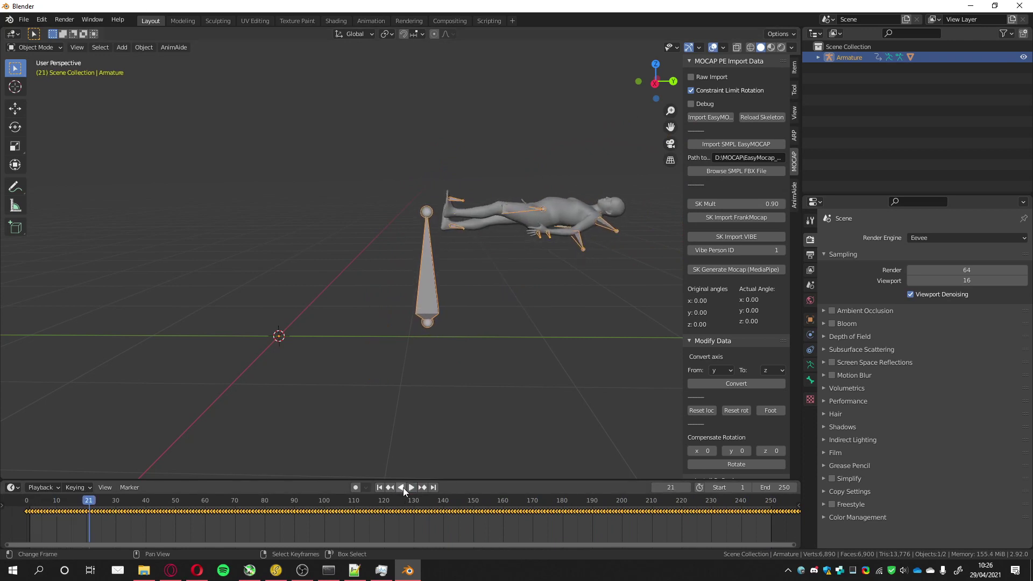
- Select the root bone m_avg_root in Pose Mode and delete all of its keyframes
{"action": "scroll", "coordinate": [435, 515], "scroll_direction": "down", "scroll_amount": 8}
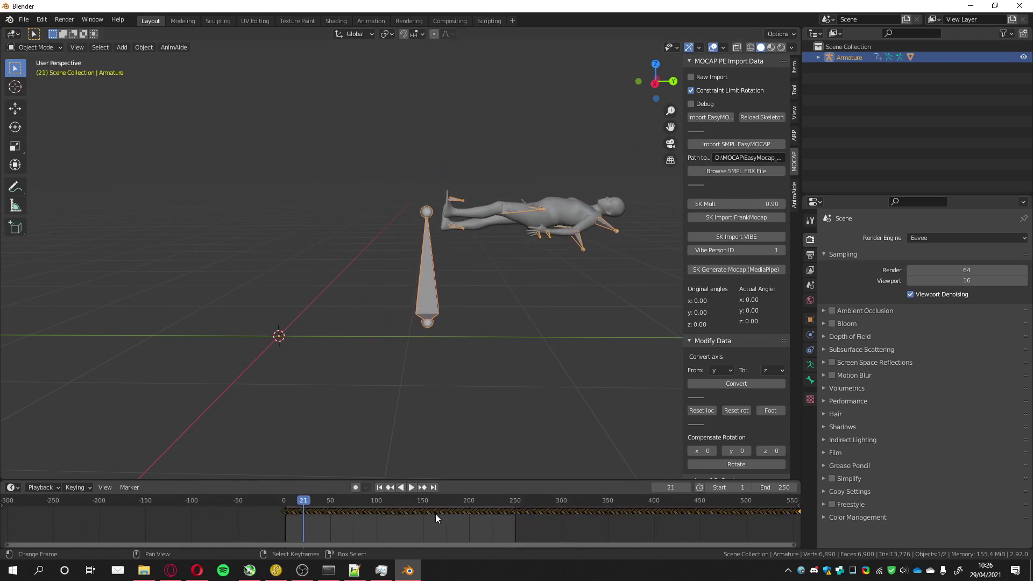
{"action": "scroll", "coordinate": [435, 516], "scroll_direction": "up", "scroll_amount": 4}
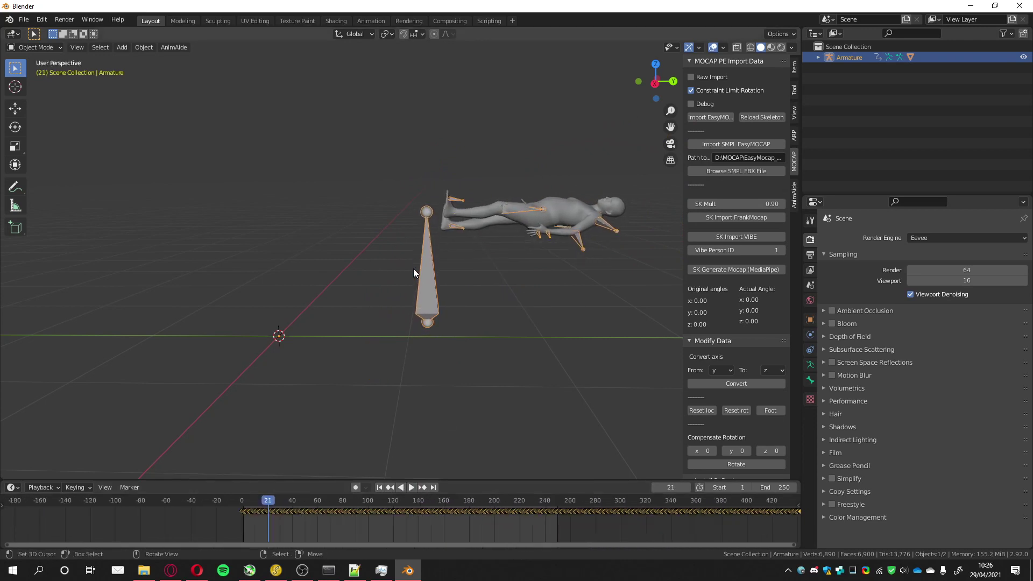
{"action": "left_click", "coordinate": [49, 47]}
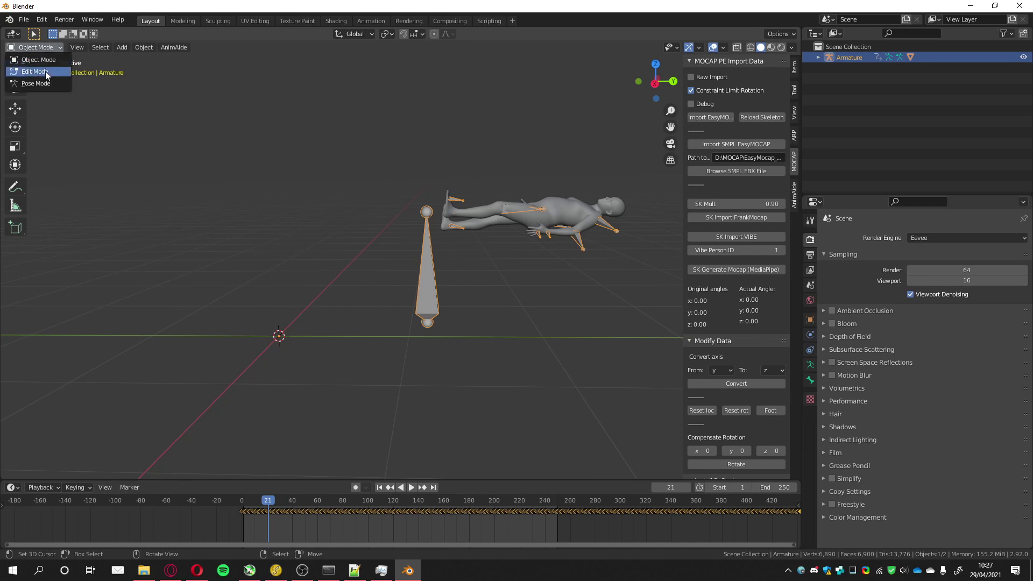
{"action": "left_click", "coordinate": [44, 85]}
{"action": "left_click", "coordinate": [421, 294]}
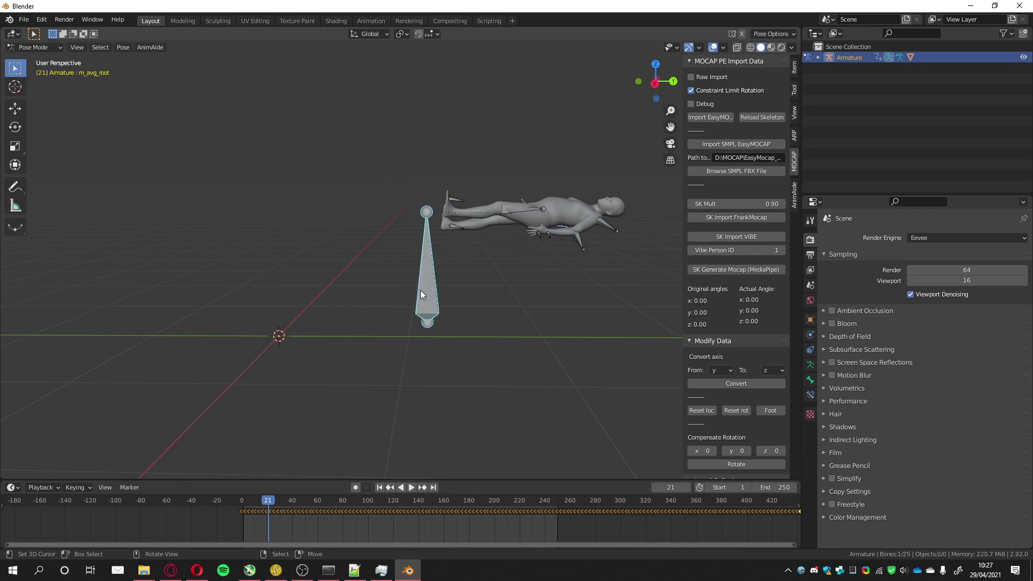
{"action": "left_click", "coordinate": [352, 525]}
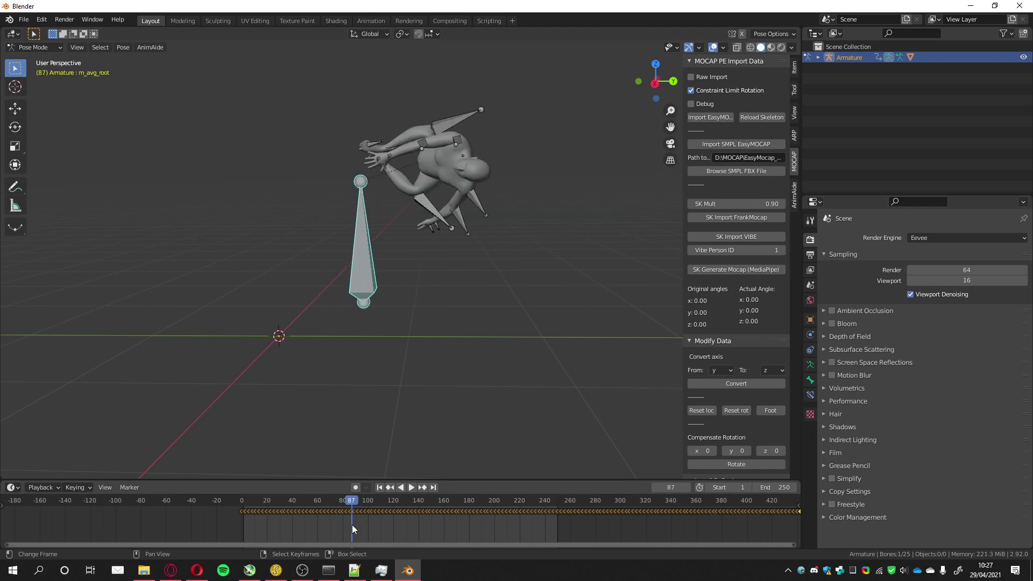
{"action": "key", "text": "Delete"}
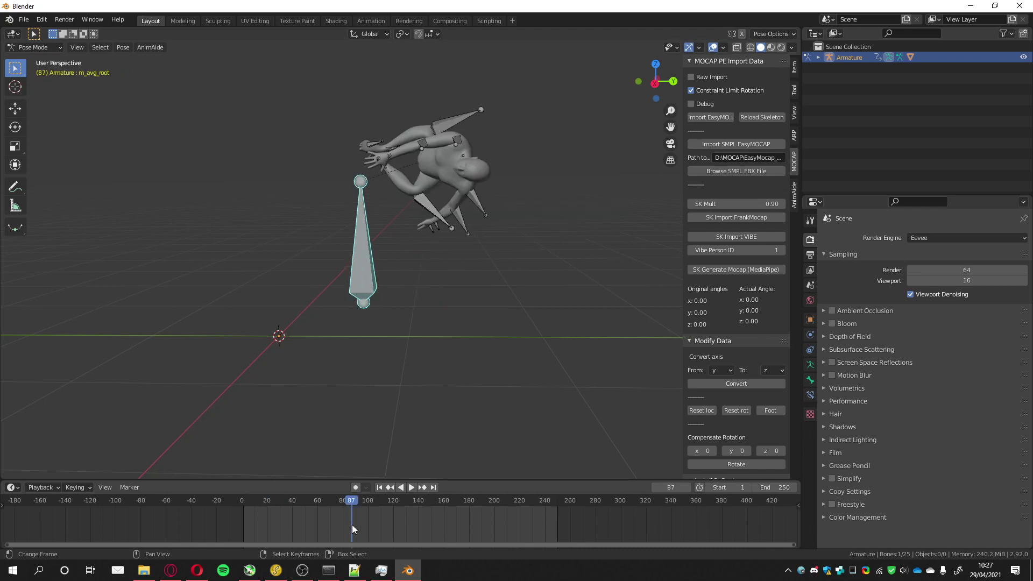
- Return to frame 1 and rotate the root bone 90° around the global X axis to stand the body upright
{"action": "left_click", "coordinate": [381, 489]}
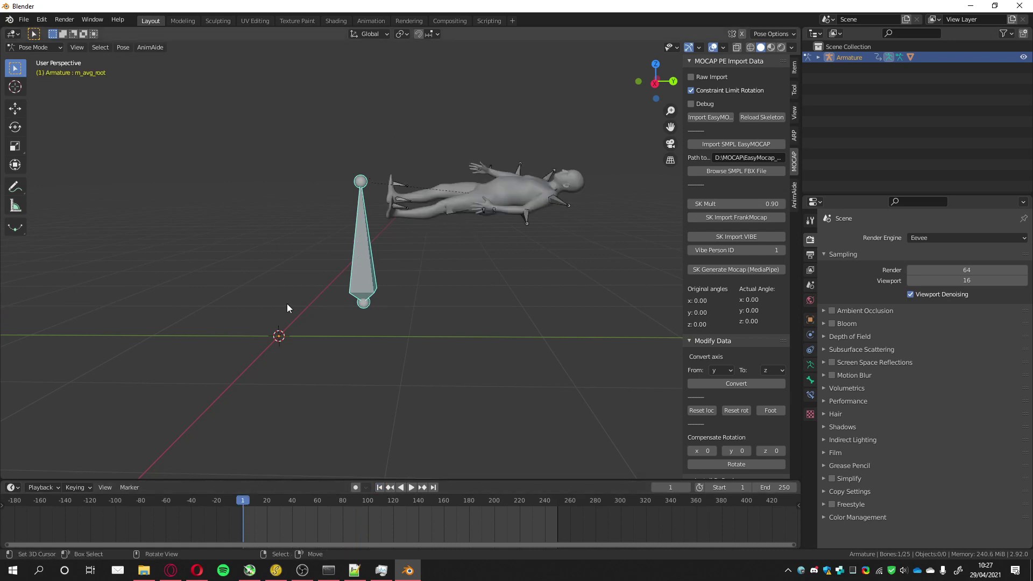
{"action": "middle_click_drag", "start_coordinate": [287, 308], "coordinate": [365, 267]}
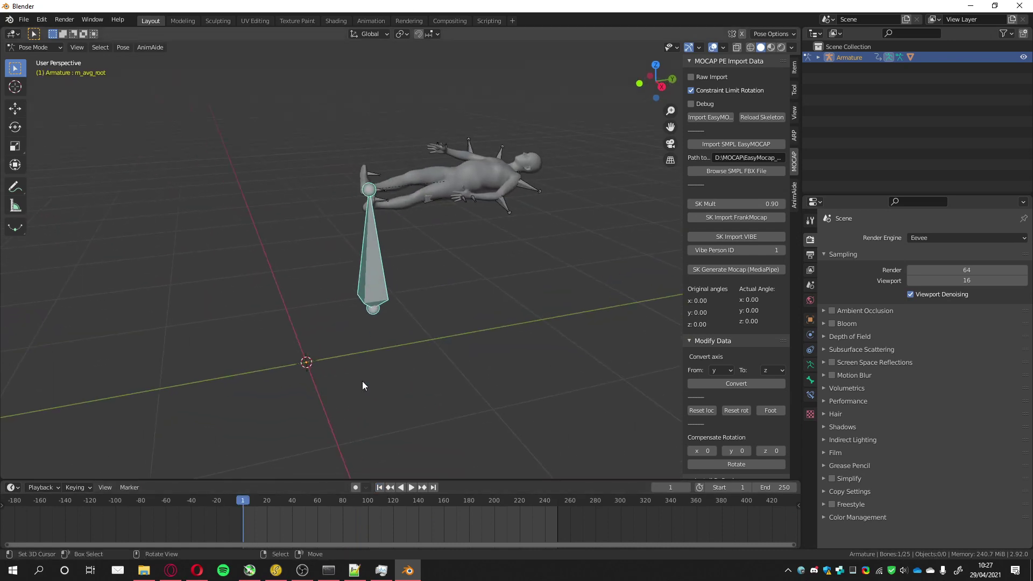
{"action": "key", "text": "r"}
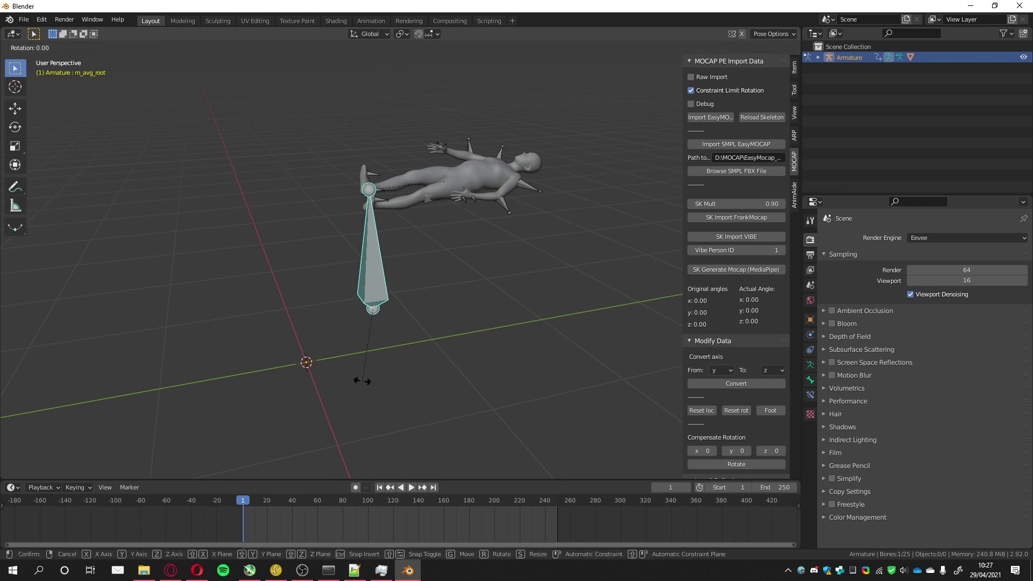
{"action": "key", "text": "x"}
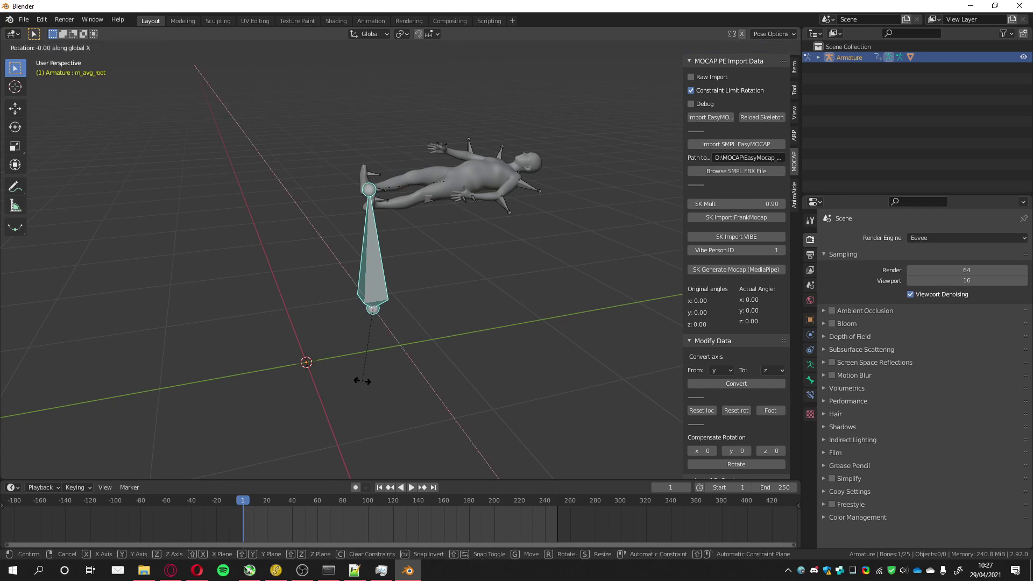
{"action": "type", "text": "90"}
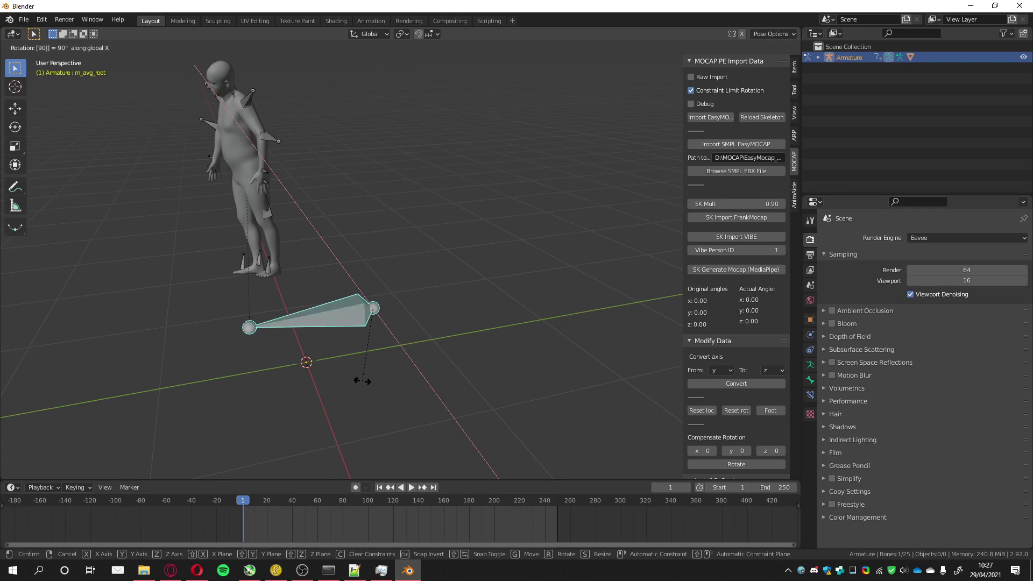
{"action": "key", "text": "Return"}
- Play back the animation of the reoriented body, examine its motion from several angles, and stop playback
{"action": "middle_click_drag", "start_coordinate": [235, 353], "coordinate": [226, 313]}
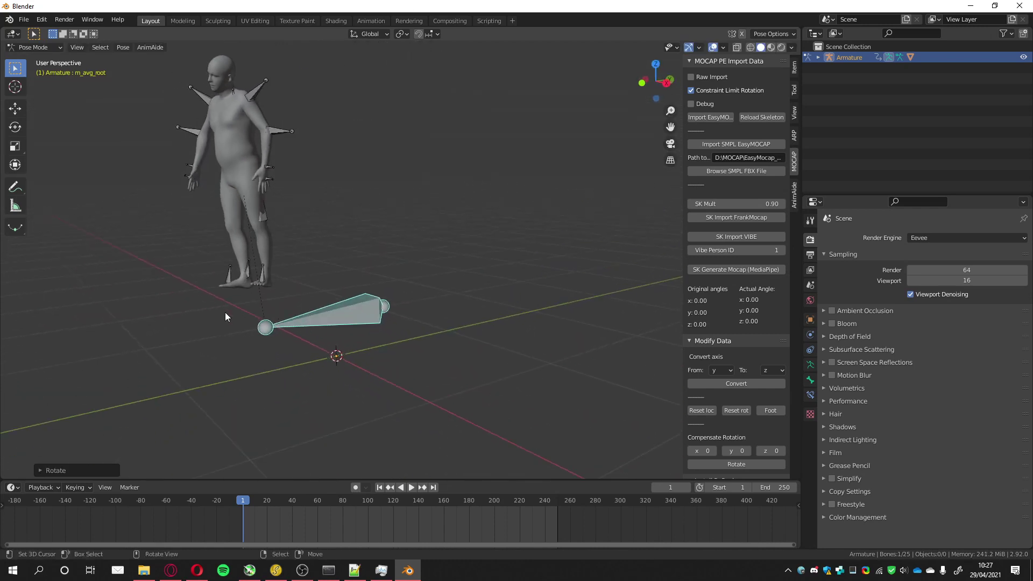
{"action": "key", "text": "space"}
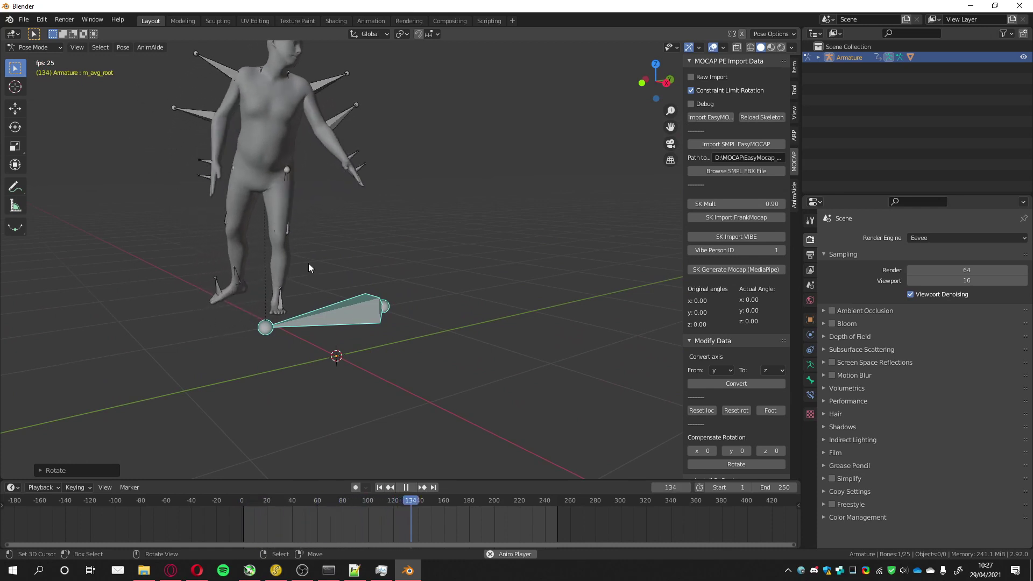
{"action": "middle_click_drag", "start_coordinate": [309, 263], "coordinate": [354, 263]}
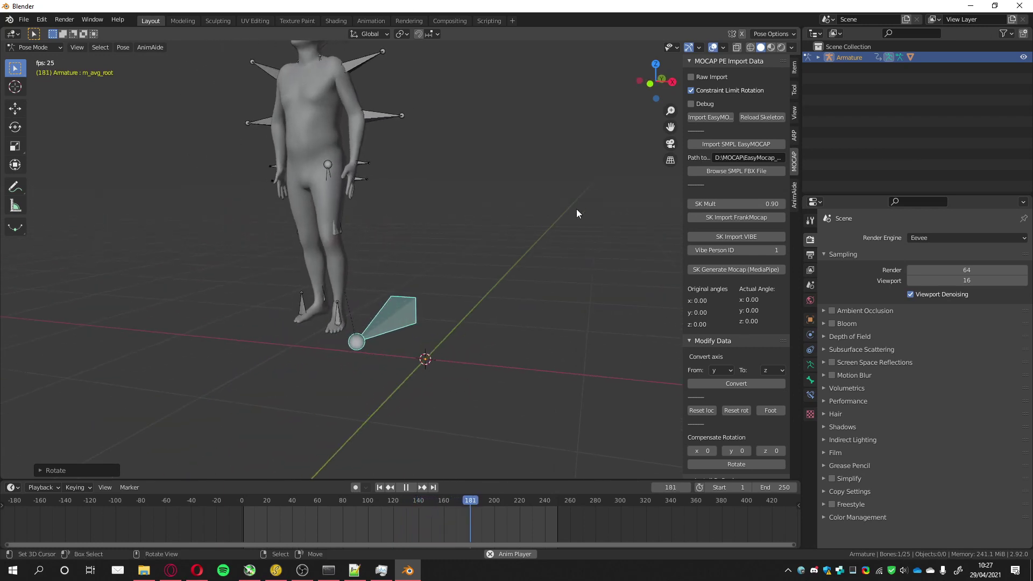
{"action": "middle_click_drag", "start_coordinate": [674, 144], "coordinate": [630, 137]}
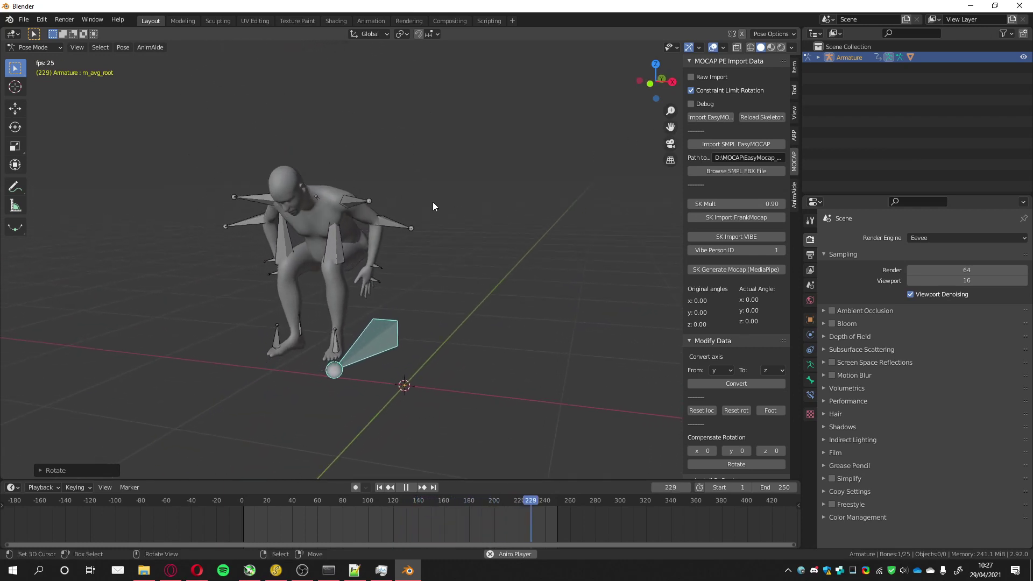
{"action": "middle_click_drag", "start_coordinate": [433, 201], "coordinate": [368, 251]}
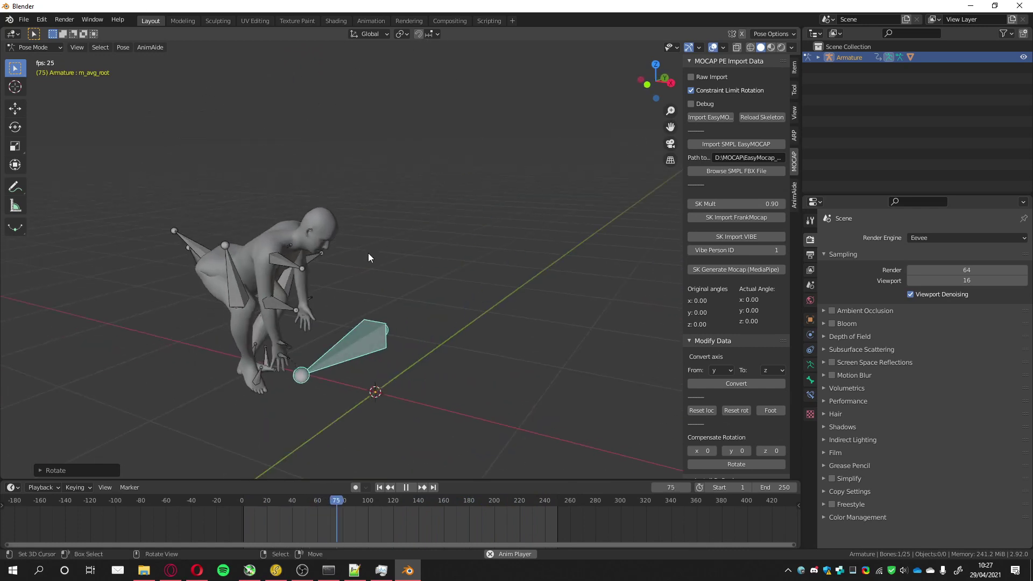
{"action": "left_click", "coordinate": [406, 487]}
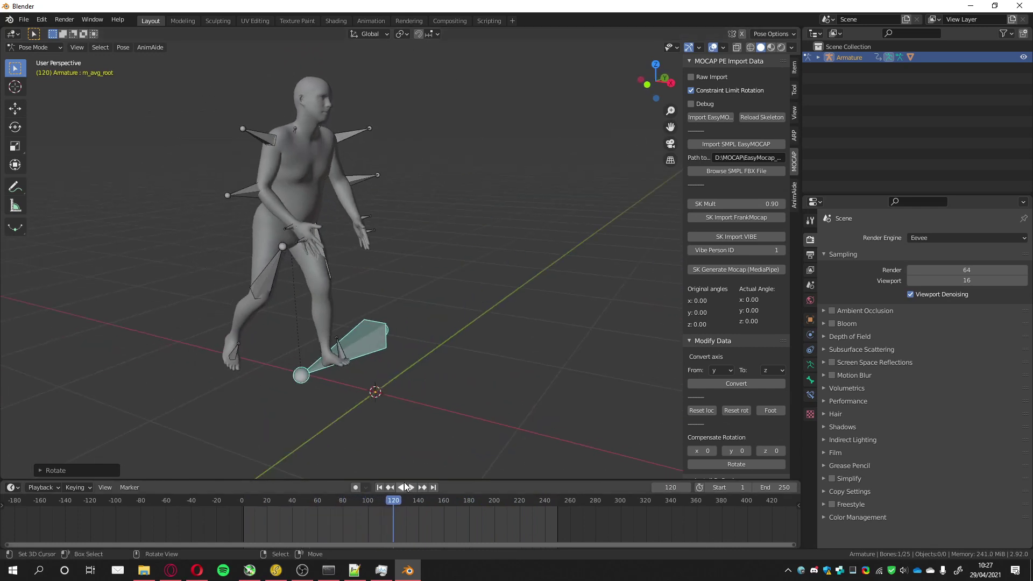
- Switch to the Opera browser and show the CEB Studios Patreon page
{"action": "left_click", "coordinate": [170, 570]}
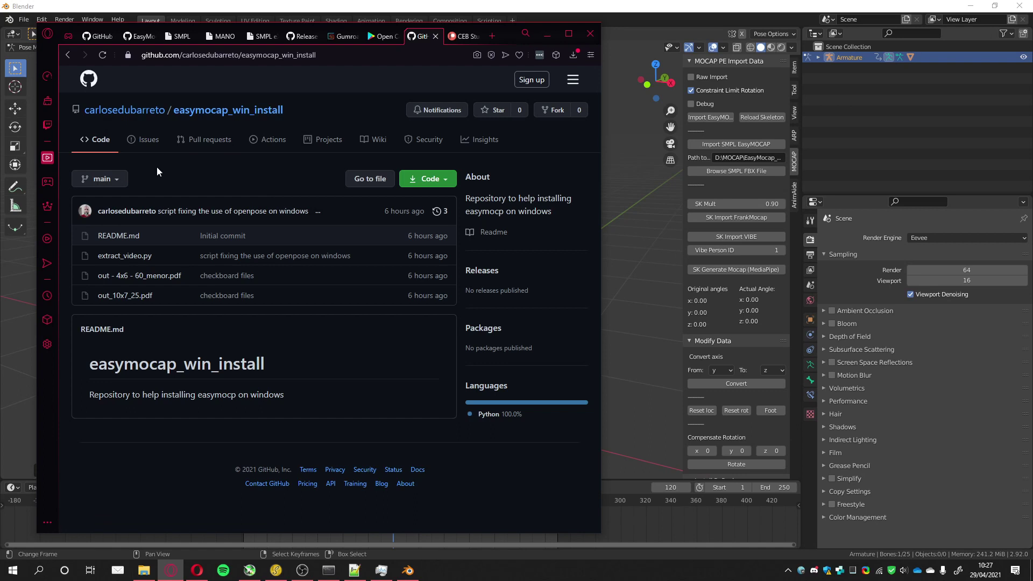
{"action": "left_click", "coordinate": [460, 38]}
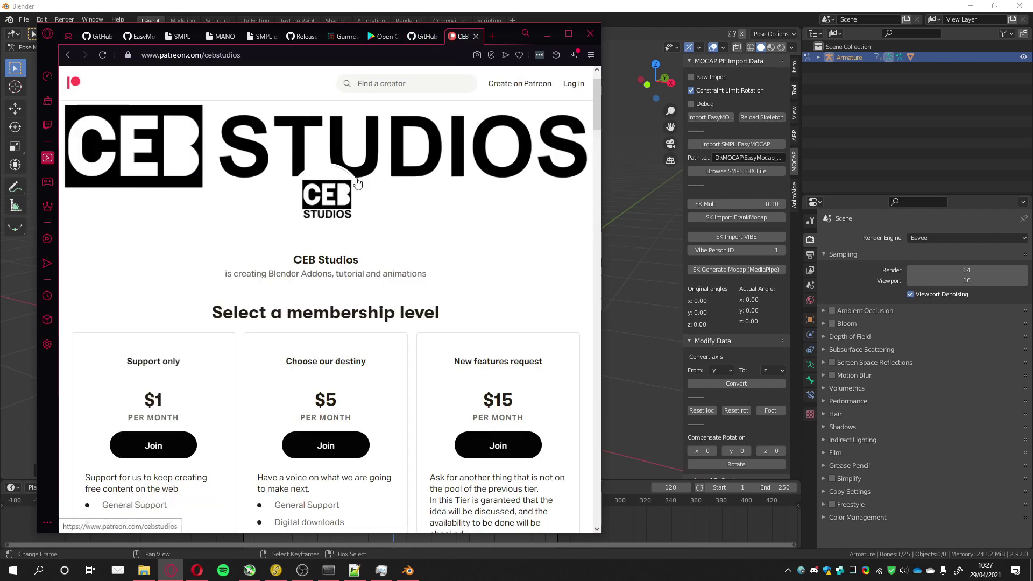